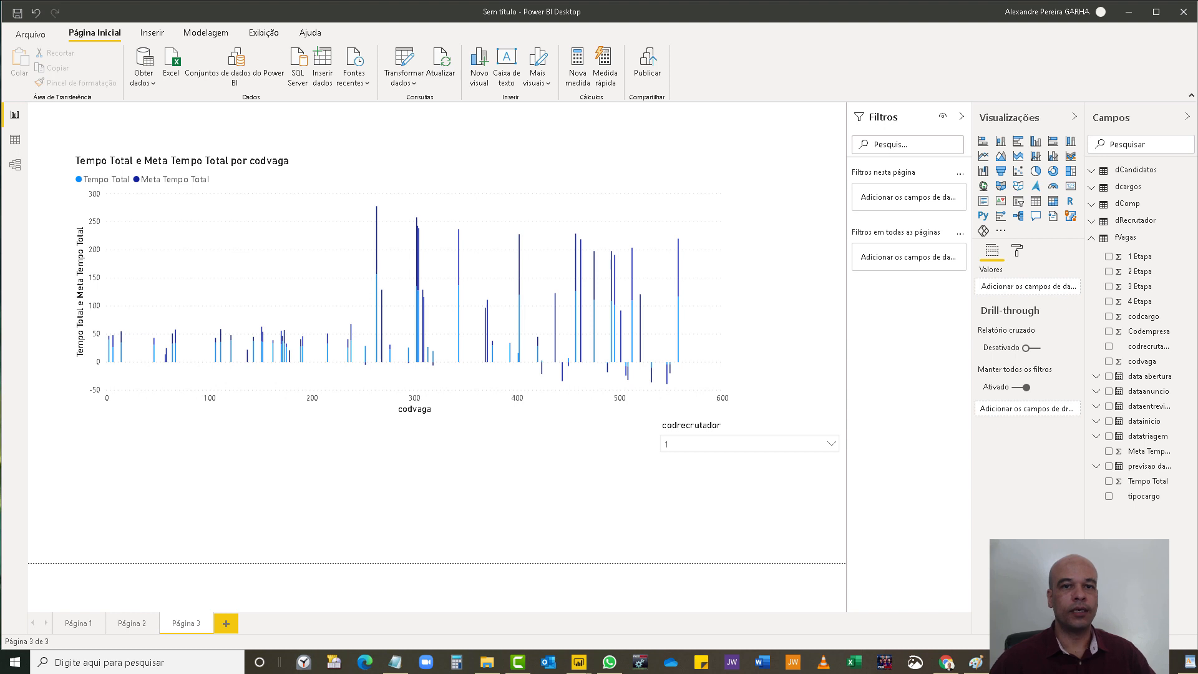
- Switch to the WordPad document listing the recruitment indicators, zoom it to 170% and reposition its window for reading
click(1185, 666)
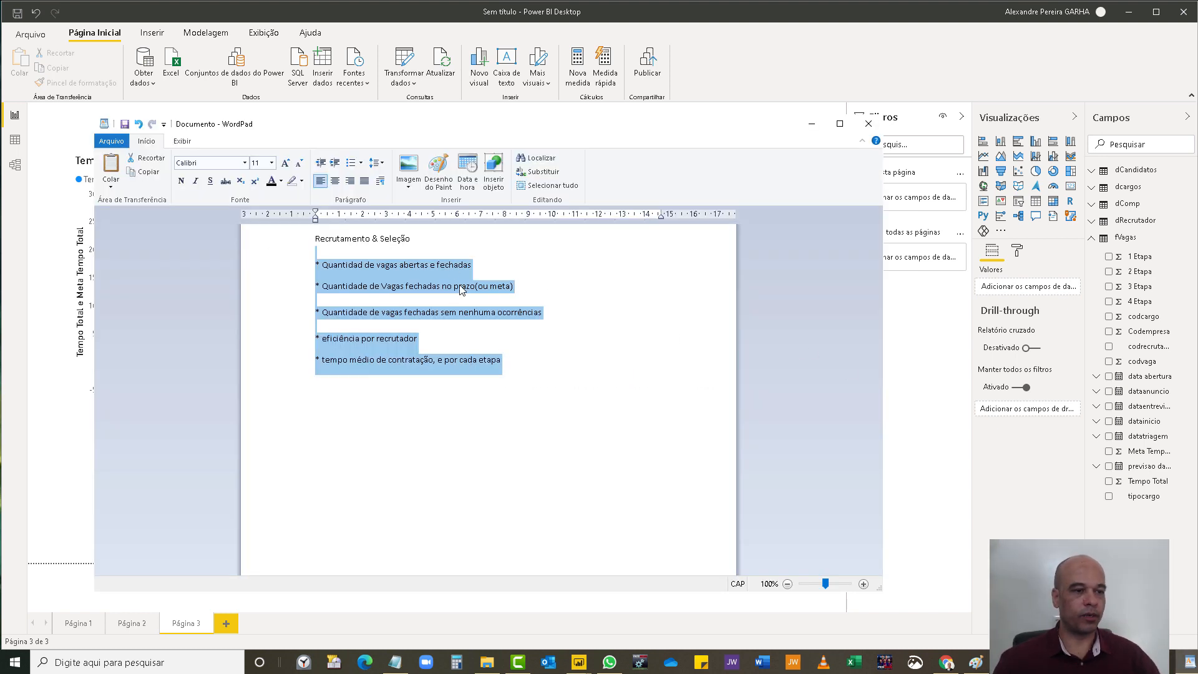
scroll(361, 335, up, 5)
scroll(361, 335, up, 2)
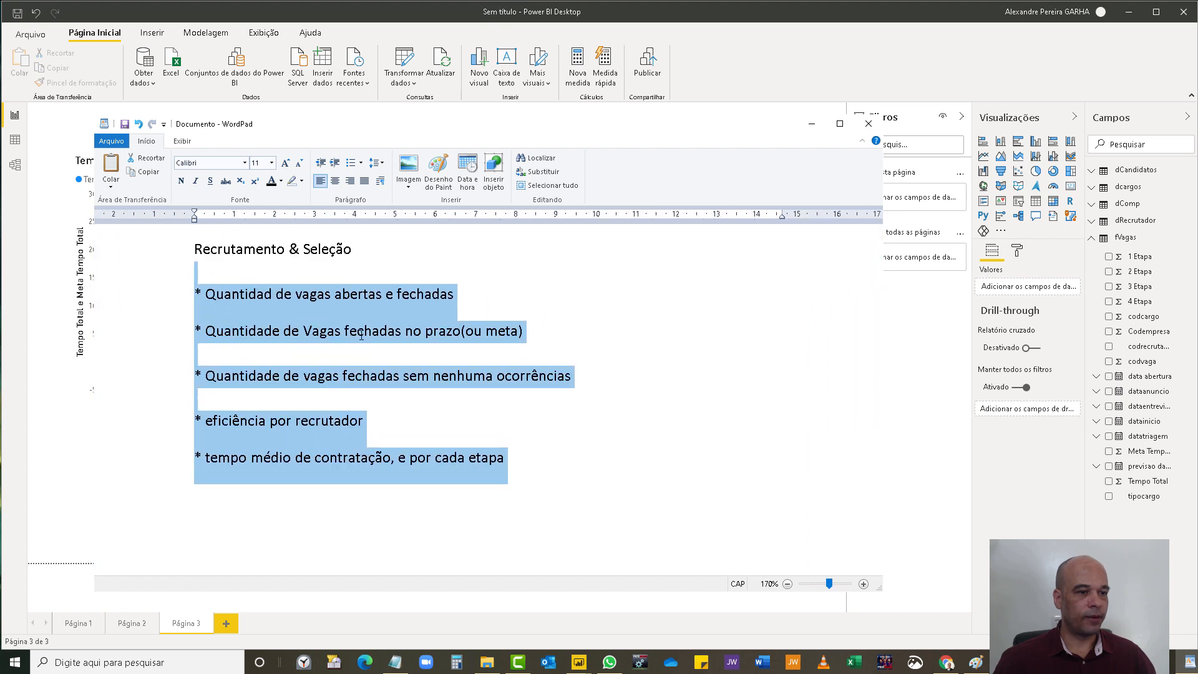
mouse_move(515, 116)
mouse_down()
mouse_move(515, 88)
mouse_move(518, 136)
mouse_up()
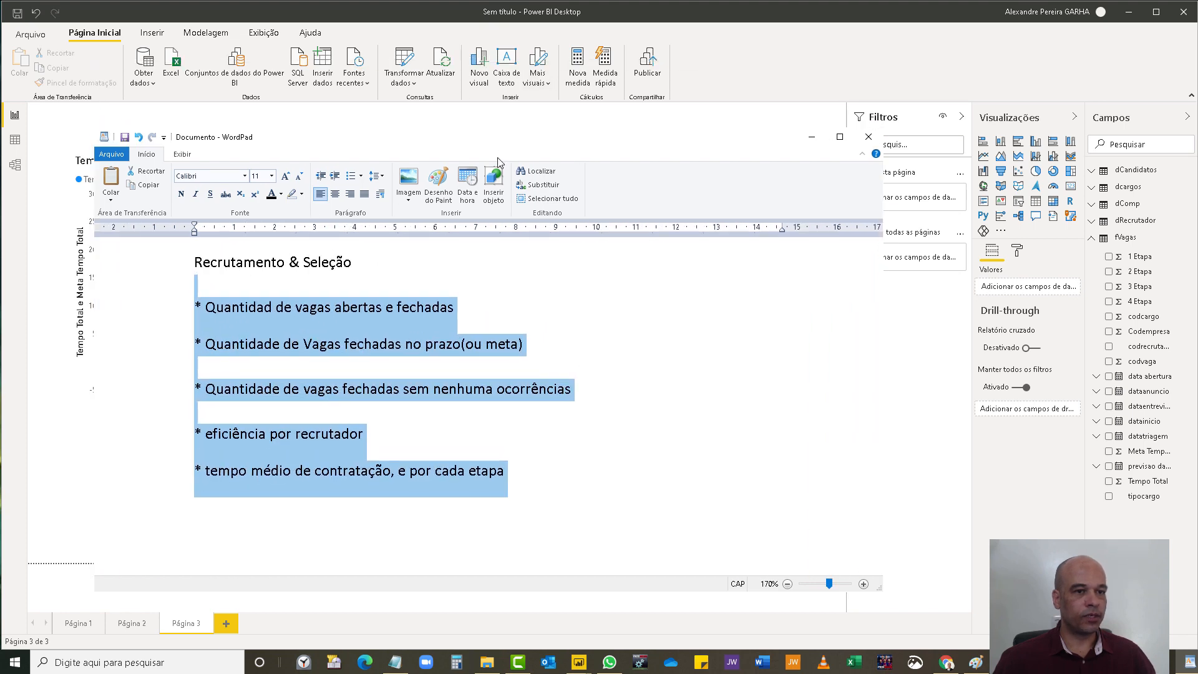
drag(654, 145, 762, 53)
click(609, 187)
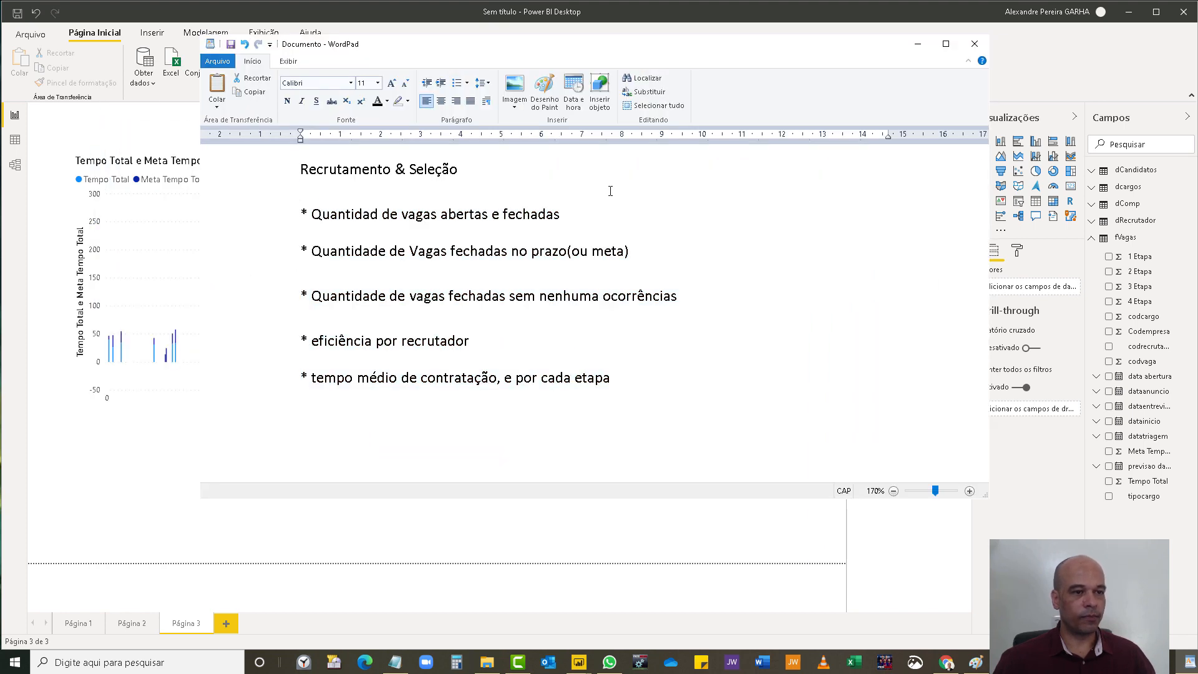
- Correct "Quantidad" to "Quantidade" in the first indicator of the list
click(380, 219)
text(E)
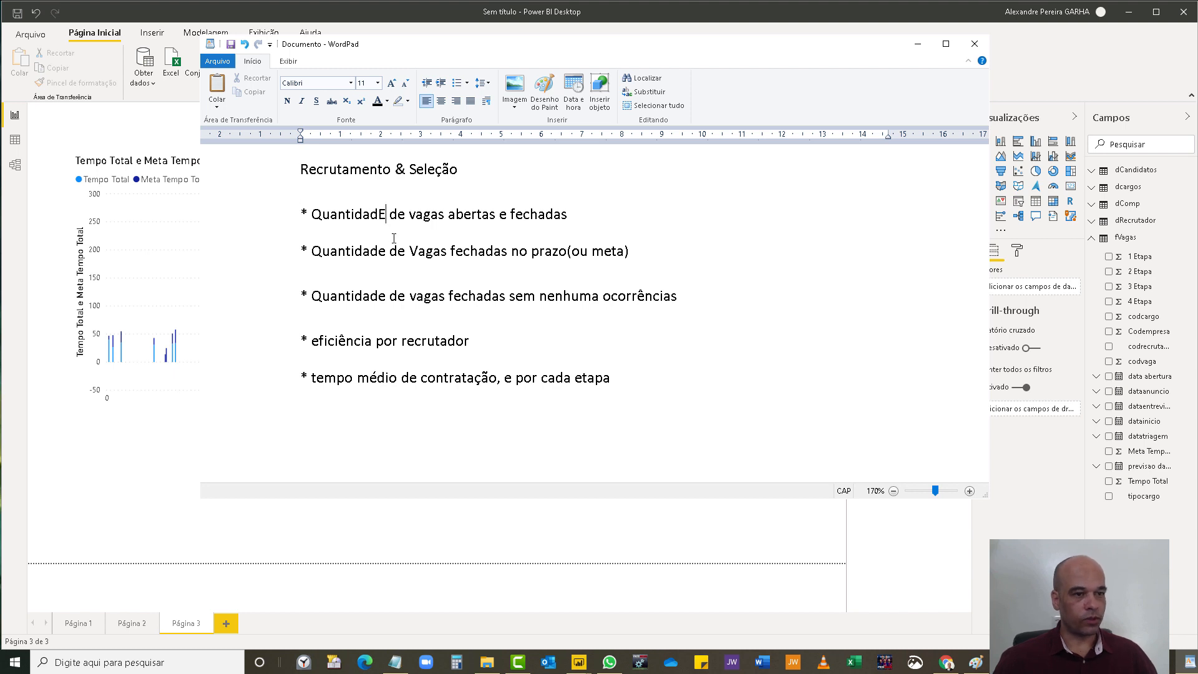
key(BackSpace)
key(Caps_Lock)
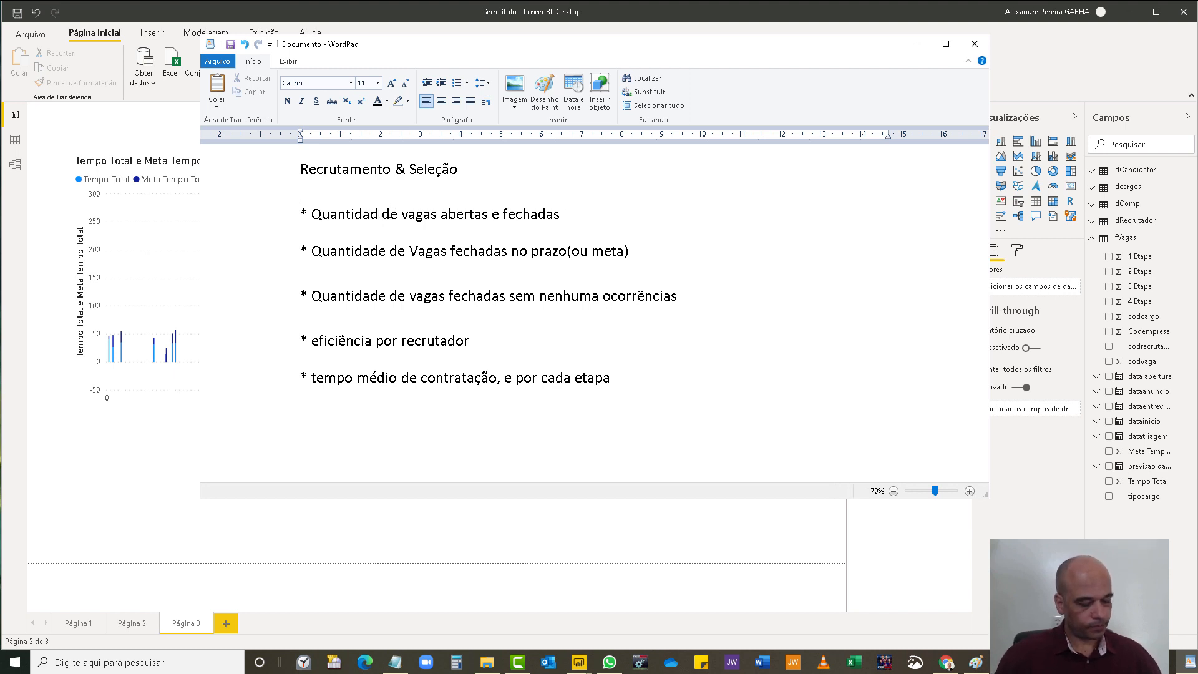
text(e)
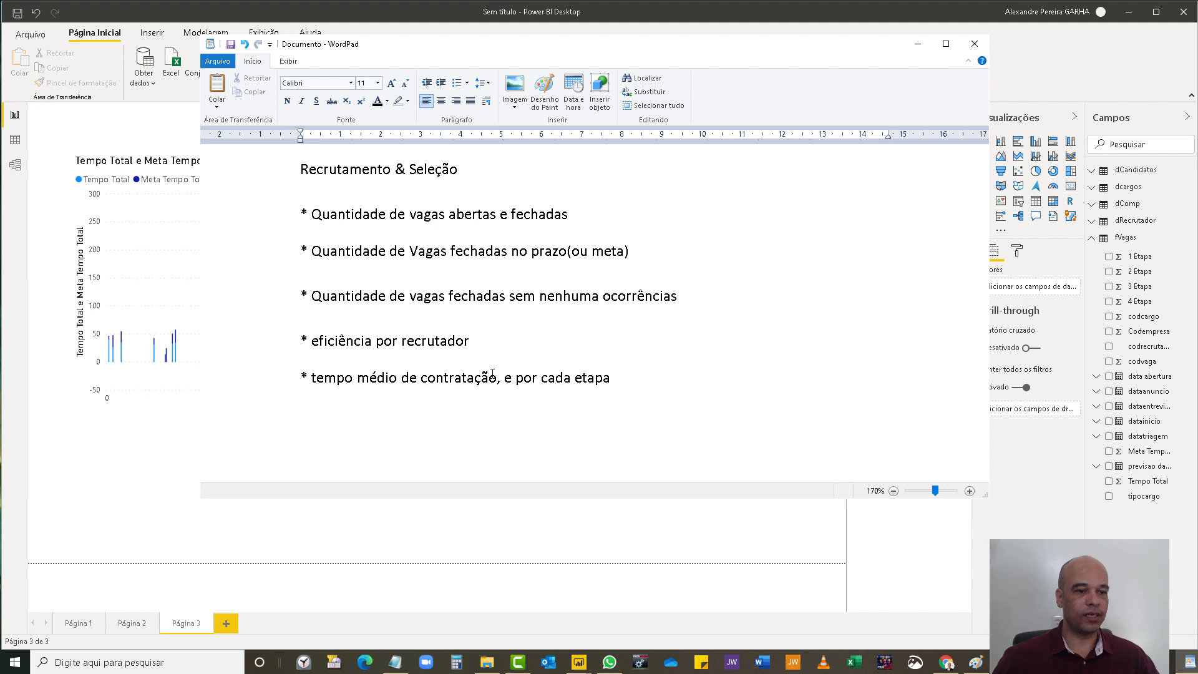
- Review the indicators on stage times and on open and closed vacancies, and return to Power BI Desktop
drag(474, 342, 609, 379)
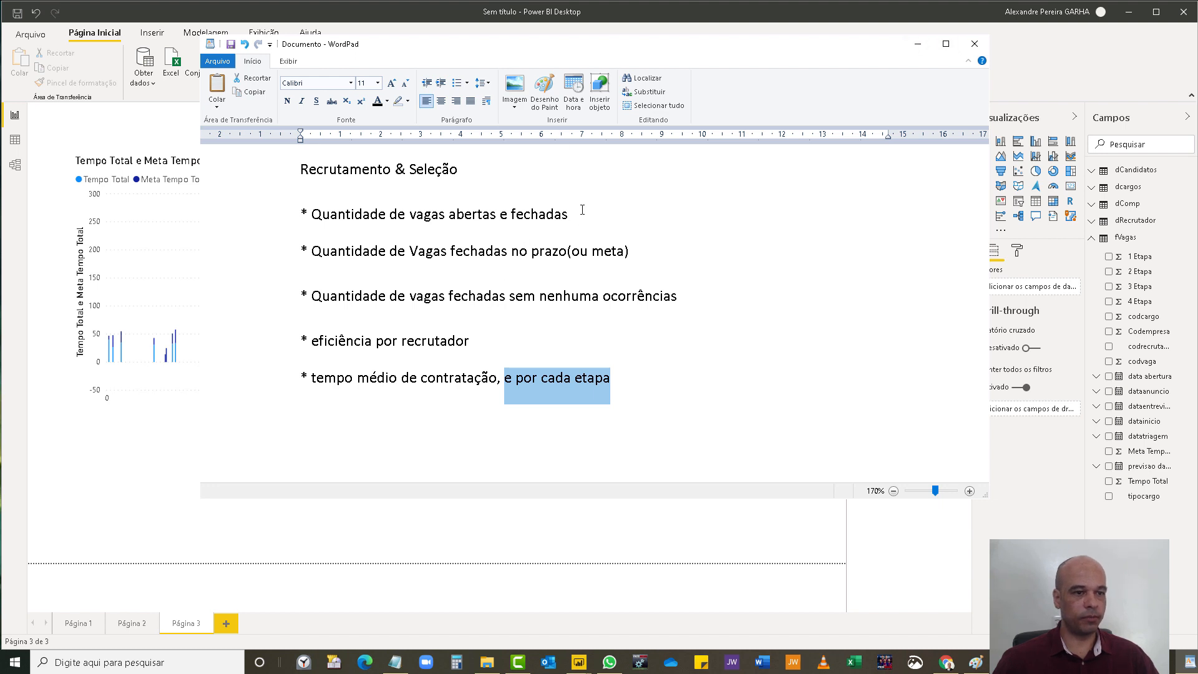
drag(579, 212, 295, 229)
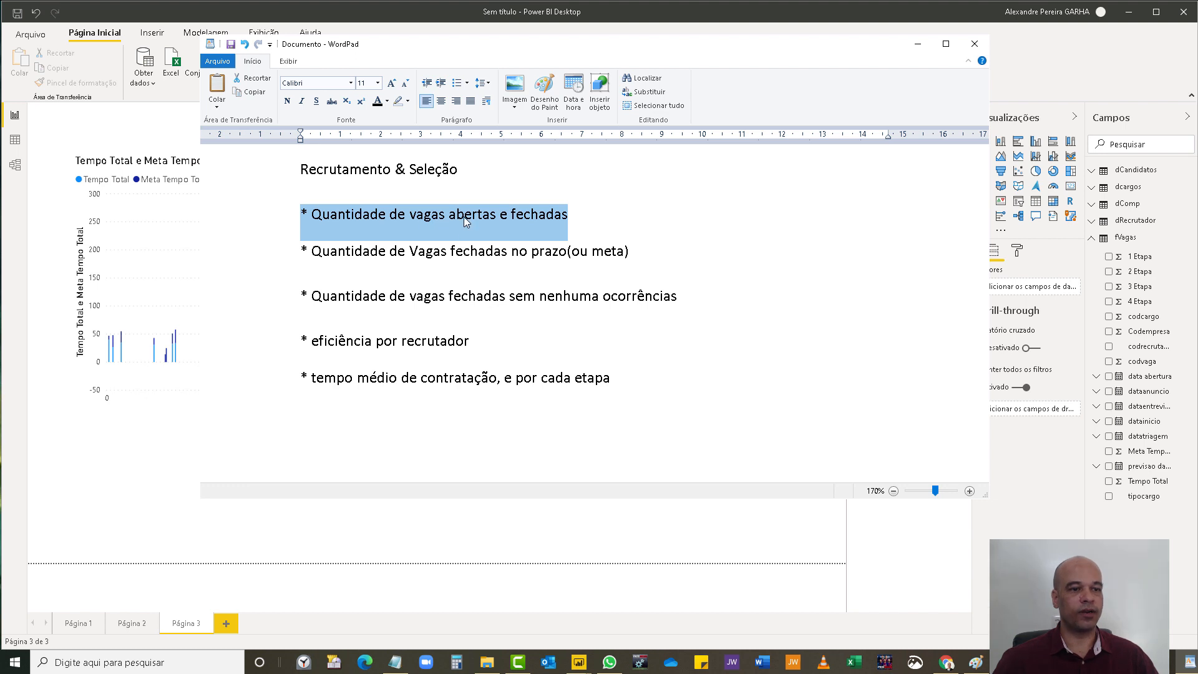
click(917, 45)
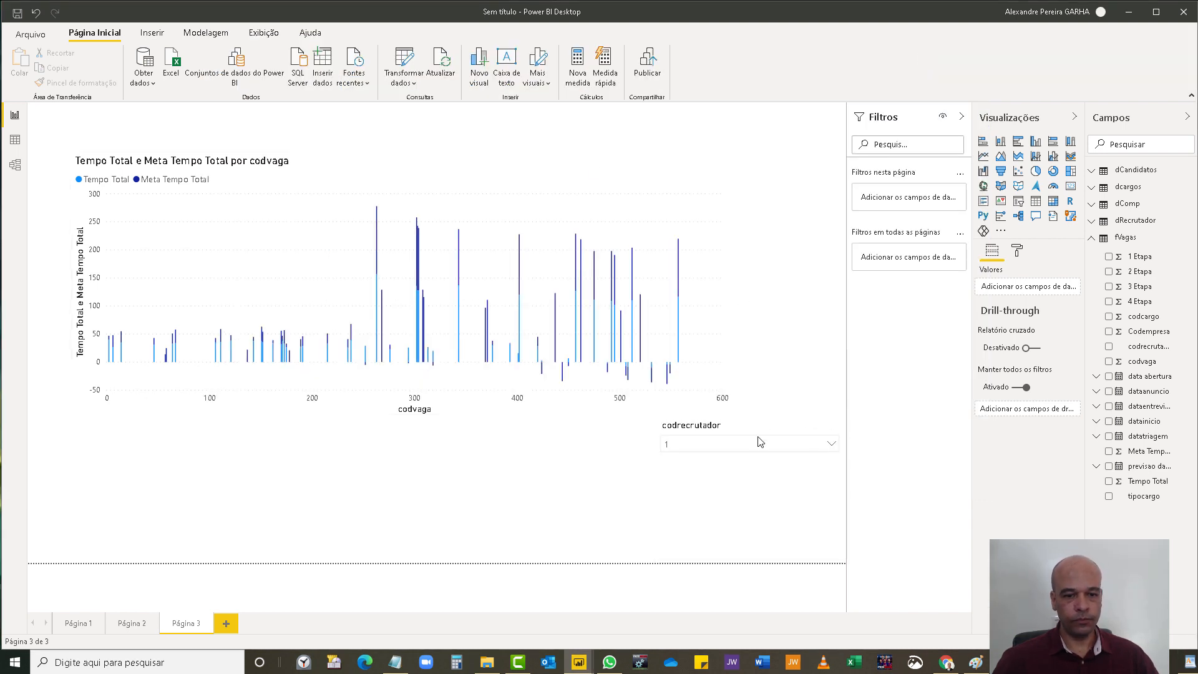
- Delete the codrecrutador slicer and the "Tempo Total e Meta Tempo Total por codvaga" chart from Página 3
click(746, 503)
key(Delete)
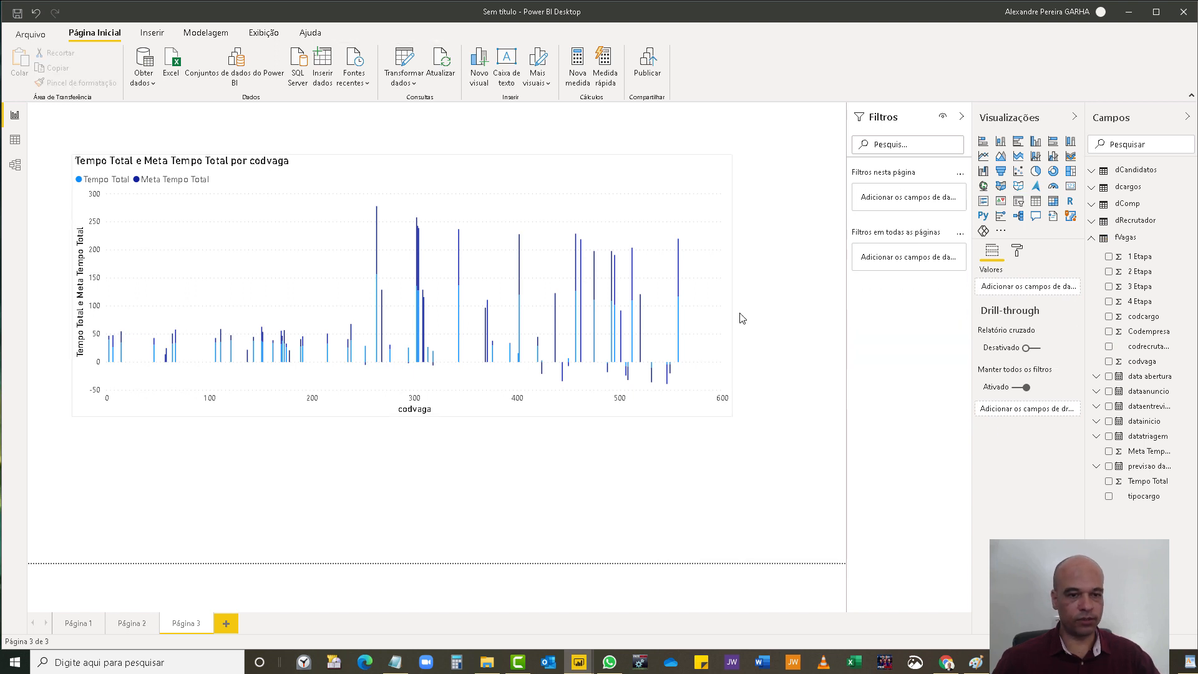
click(733, 321)
key(Delete)
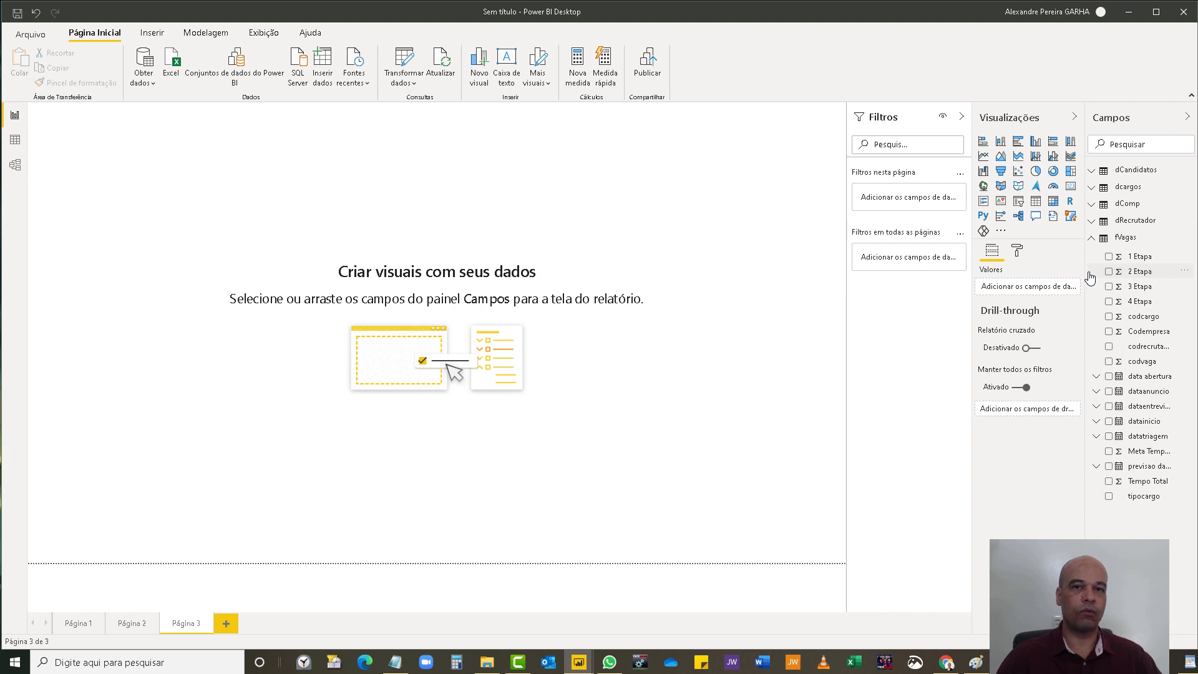
- Examine the data of the dCandidatos, fVagas, dcargos and dRecrutador tables and return to the report page
click(13, 141)
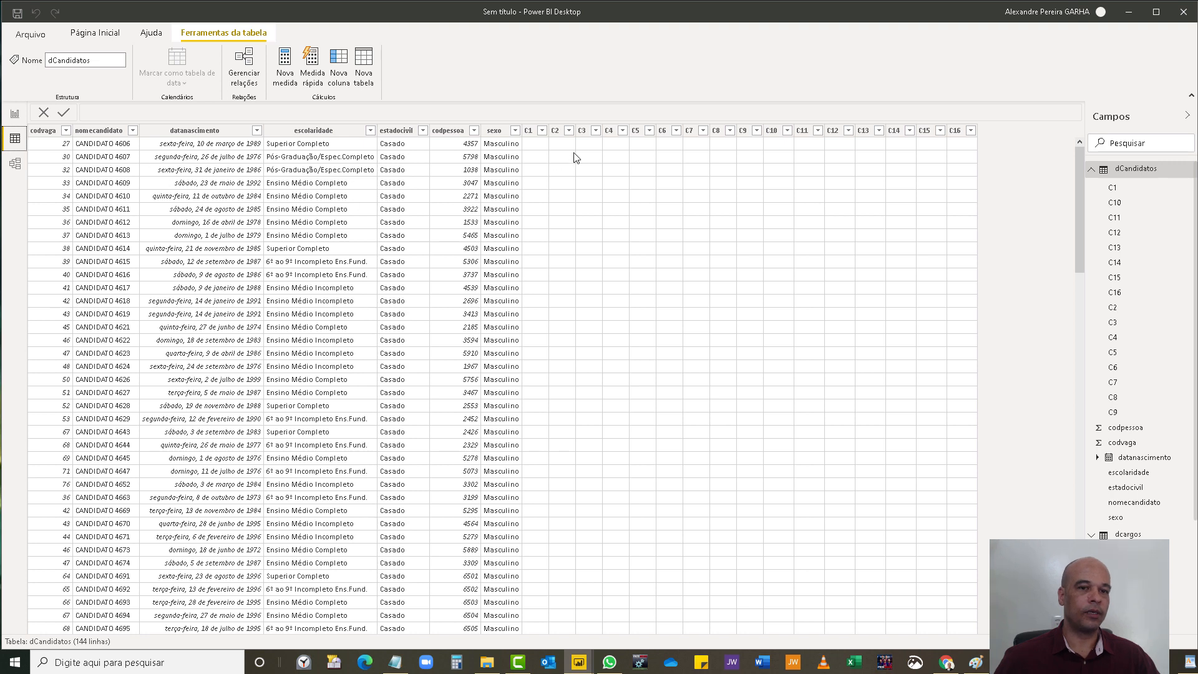
scroll(1154, 499, down, 3)
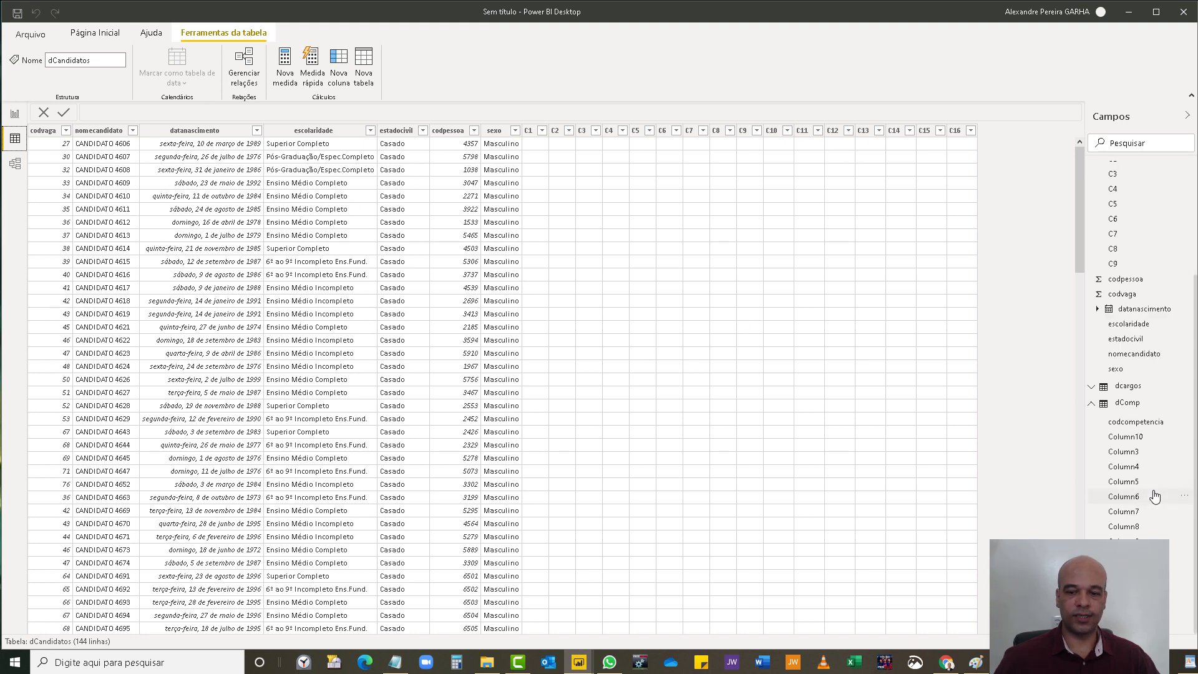
click(1128, 625)
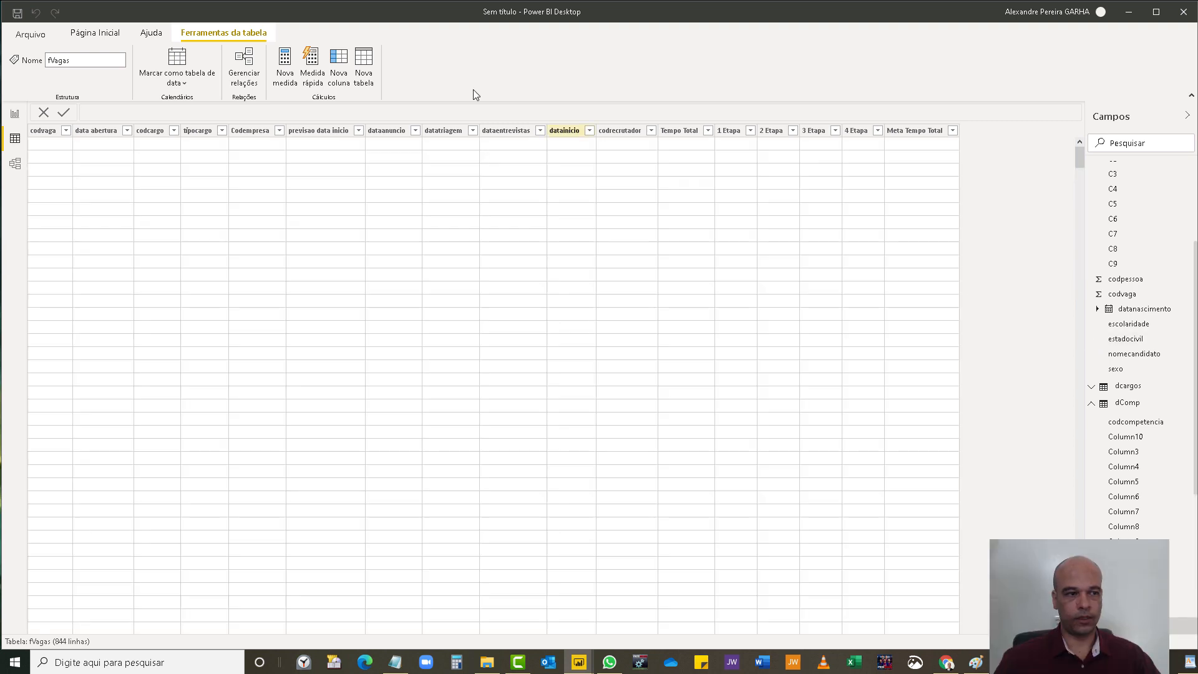
click(1130, 386)
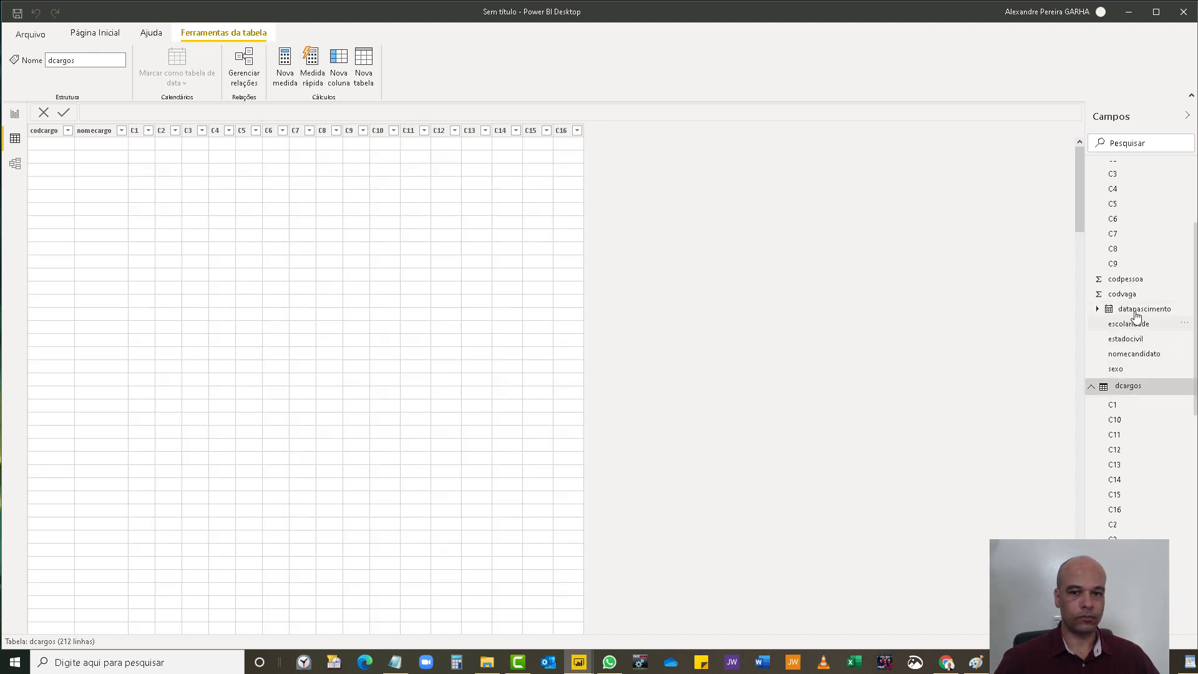
scroll(1137, 317, down, 5)
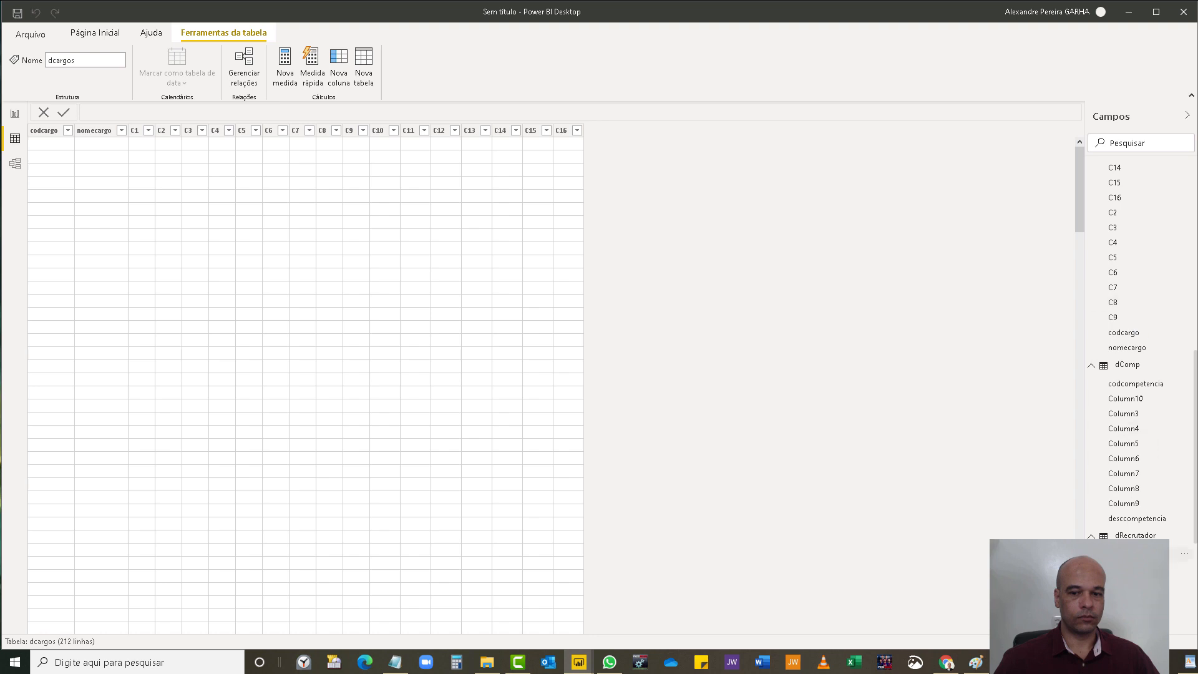
click(1134, 535)
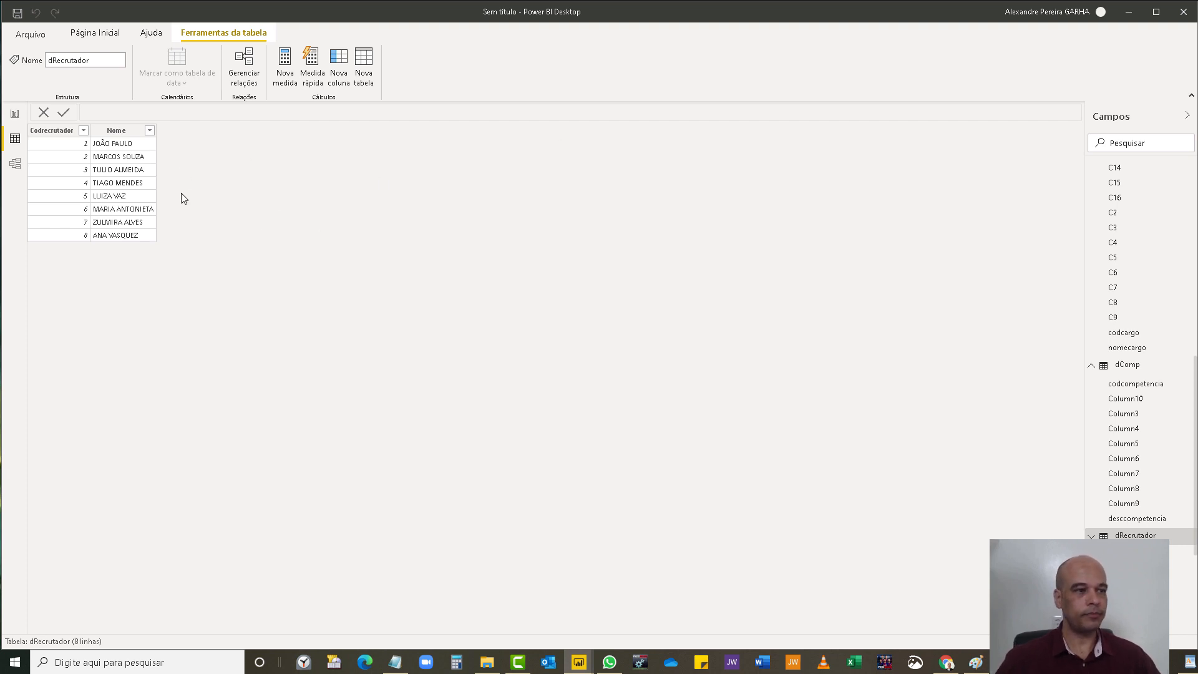
click(15, 114)
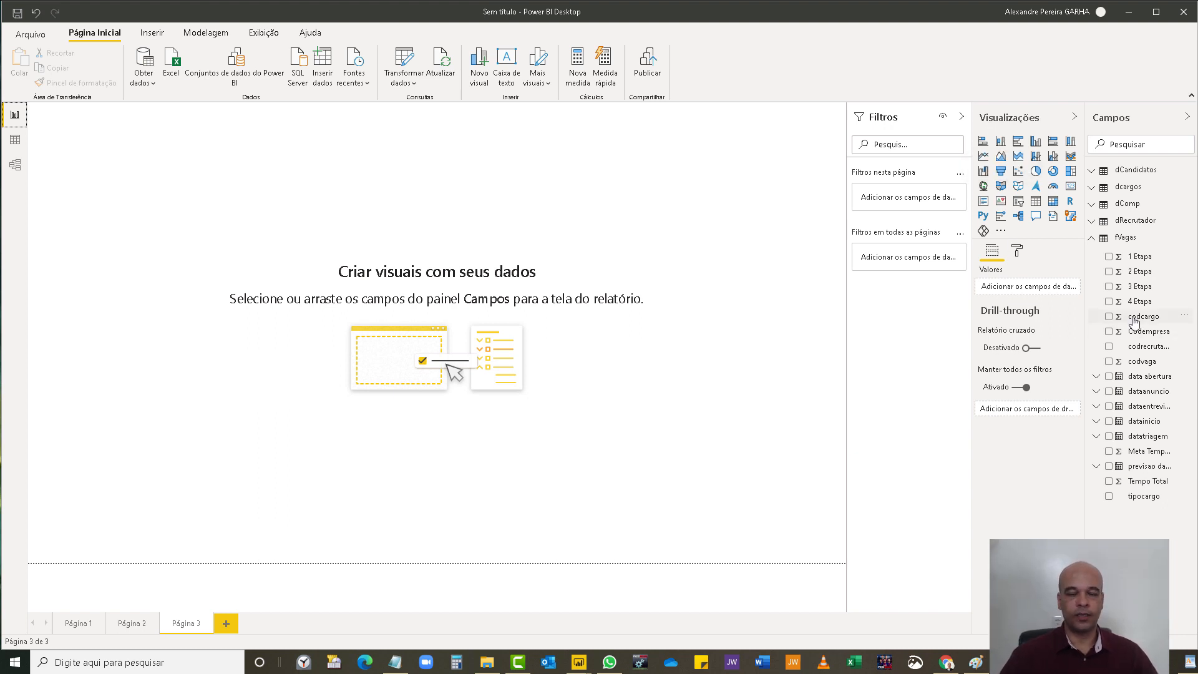
key(ctrl+1)
click(575, 68)
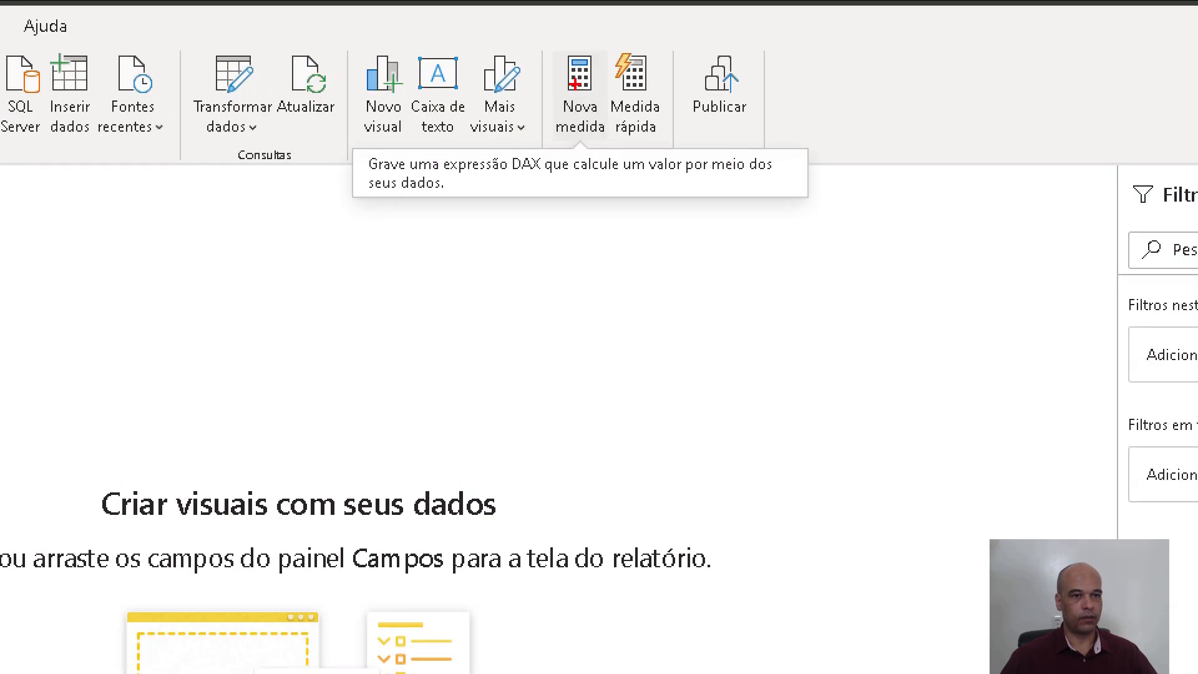
mouse_move(548, 41)
mouse_down()
mouse_move(629, 146)
mouse_move(679, 159)
mouse_up()
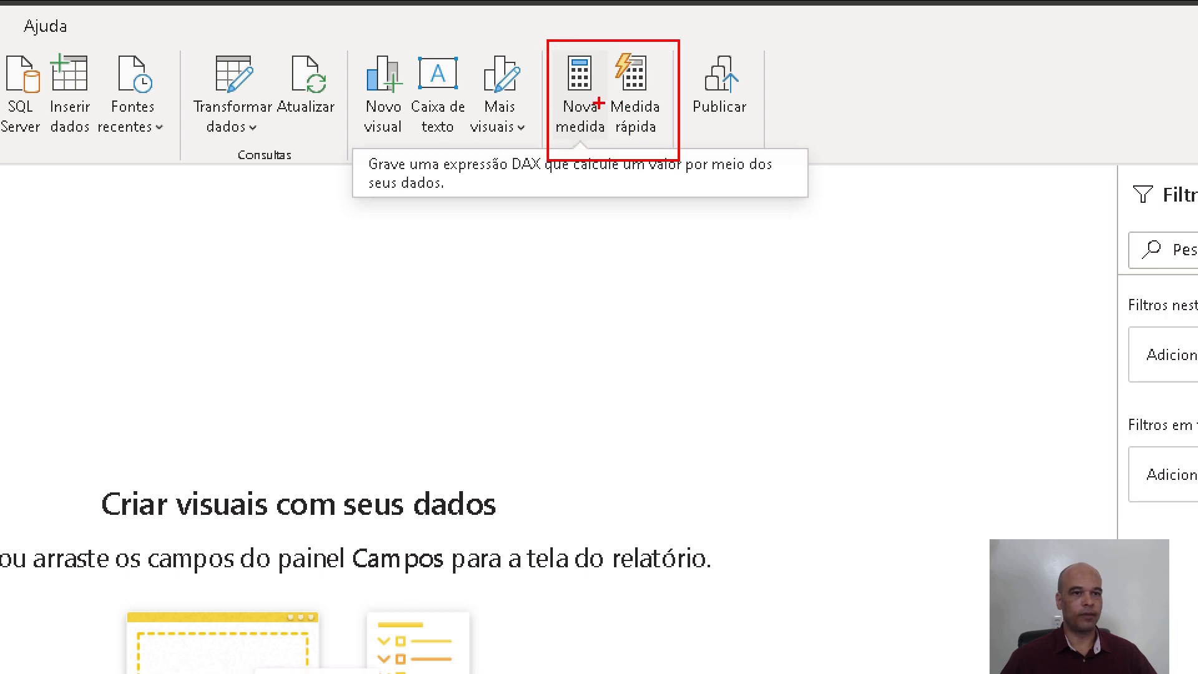
drag(610, 52, 665, 143)
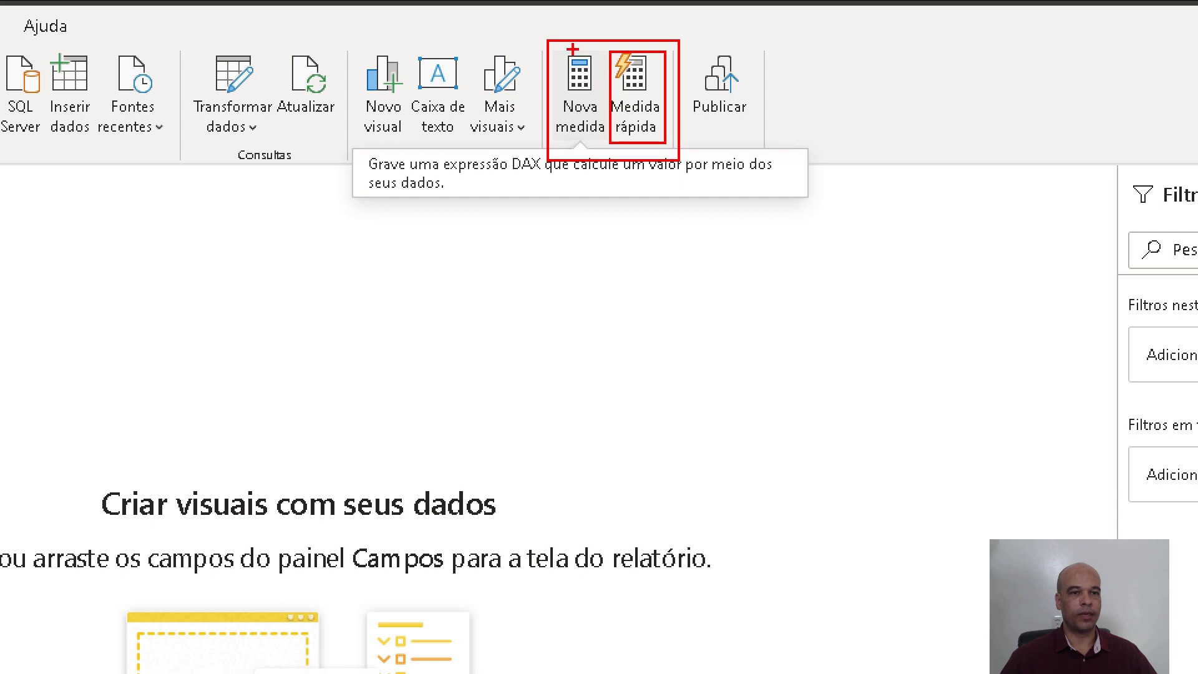
drag(552, 49, 608, 143)
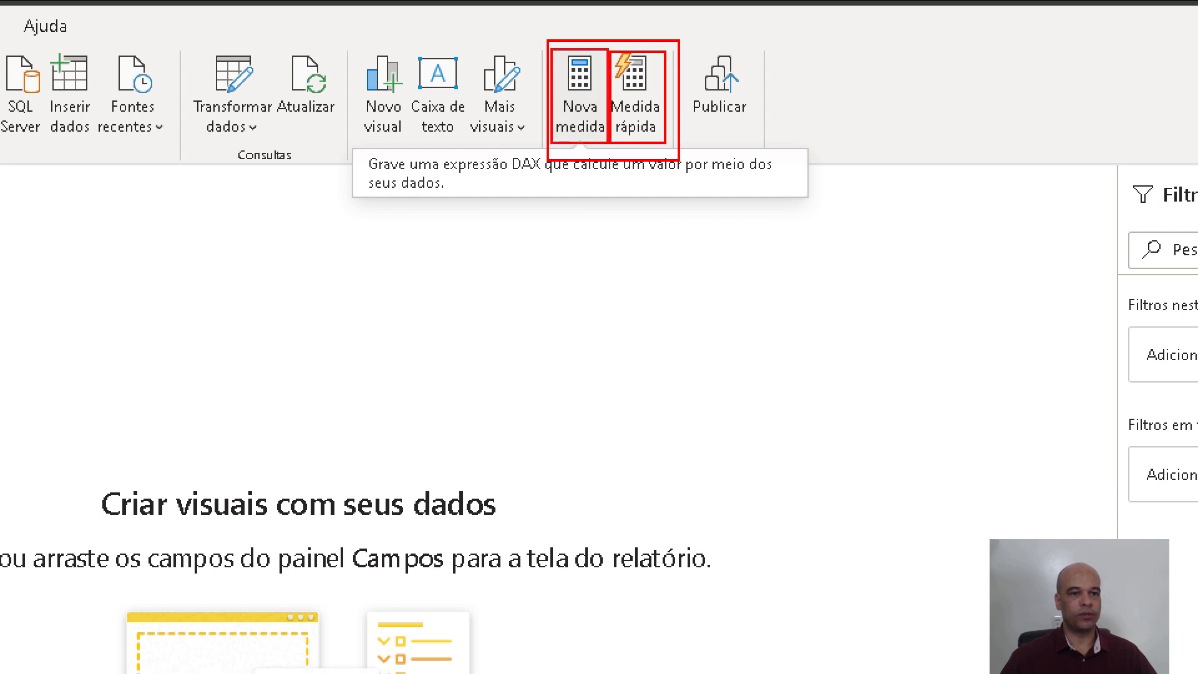
key(Escape)
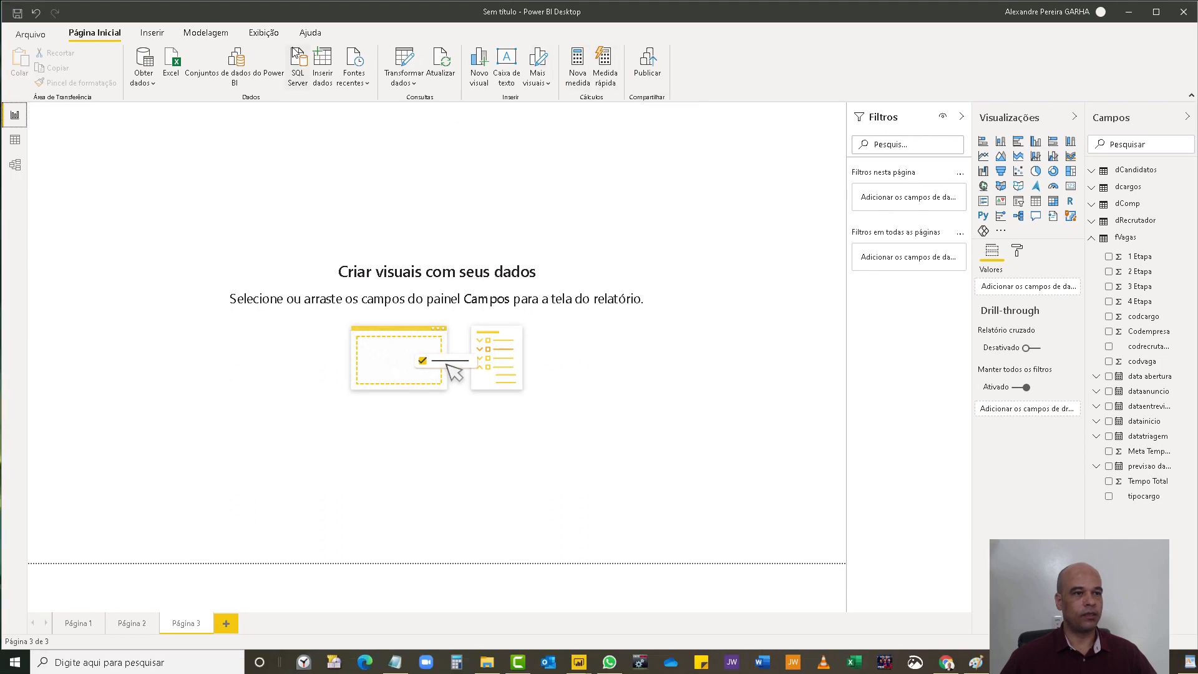
click(151, 34)
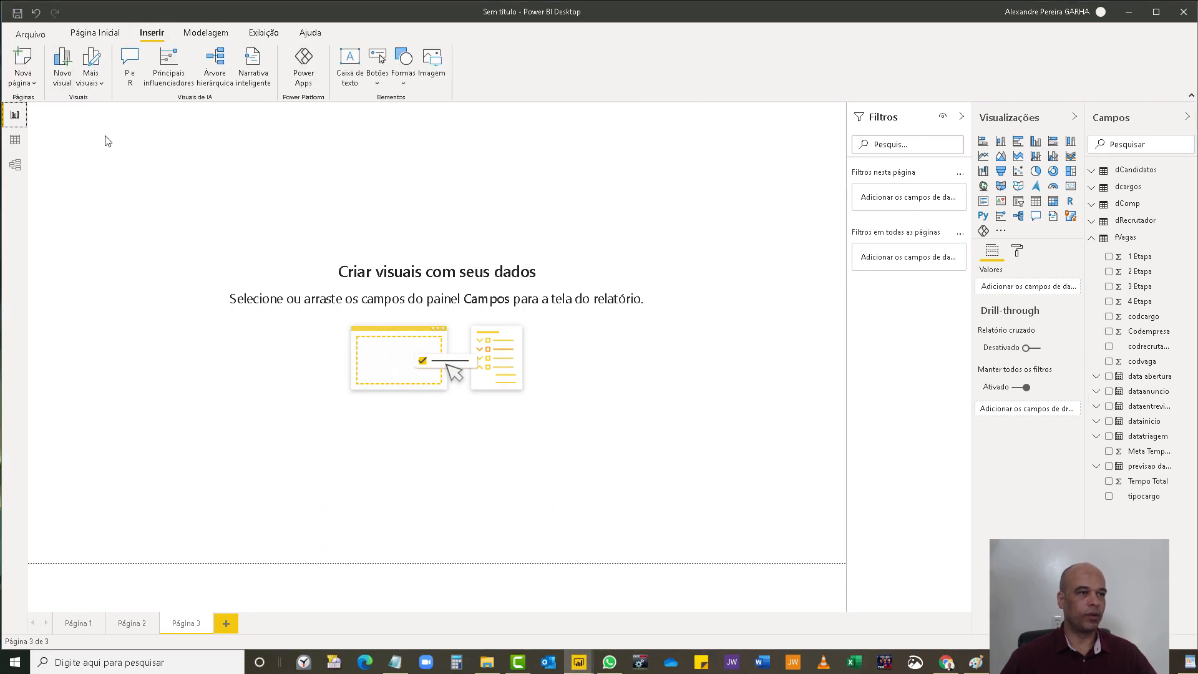
click(203, 33)
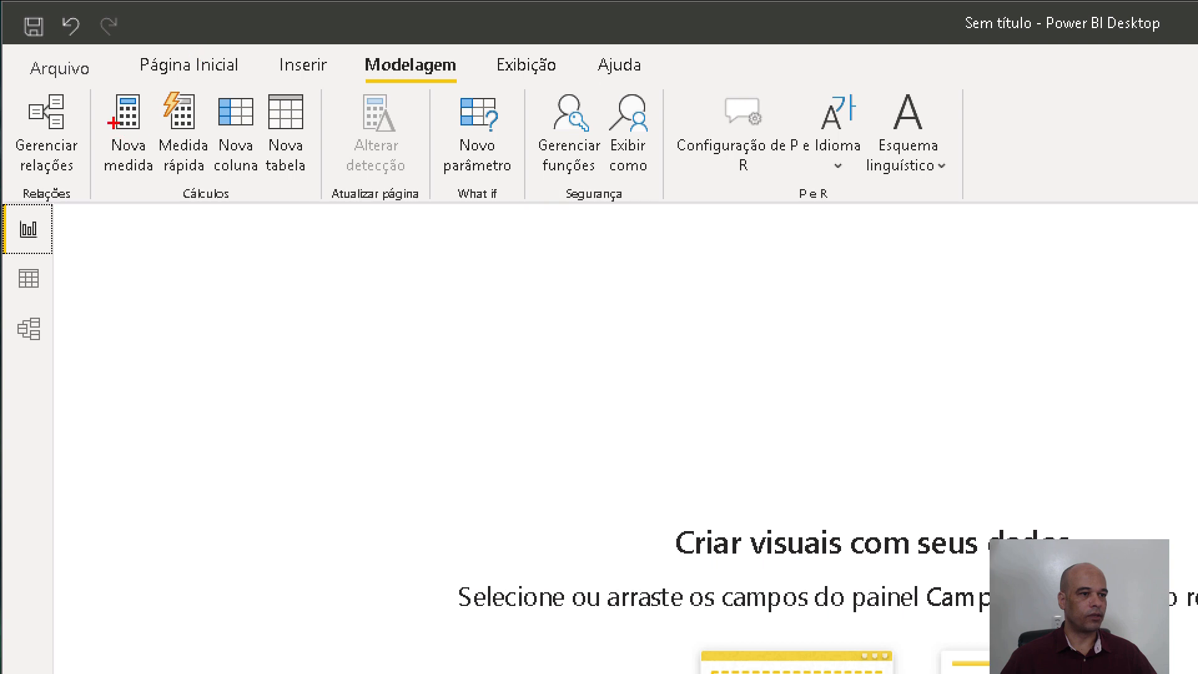
mouse_move(103, 79)
mouse_down()
mouse_move(156, 175)
mouse_move(209, 197)
mouse_up()
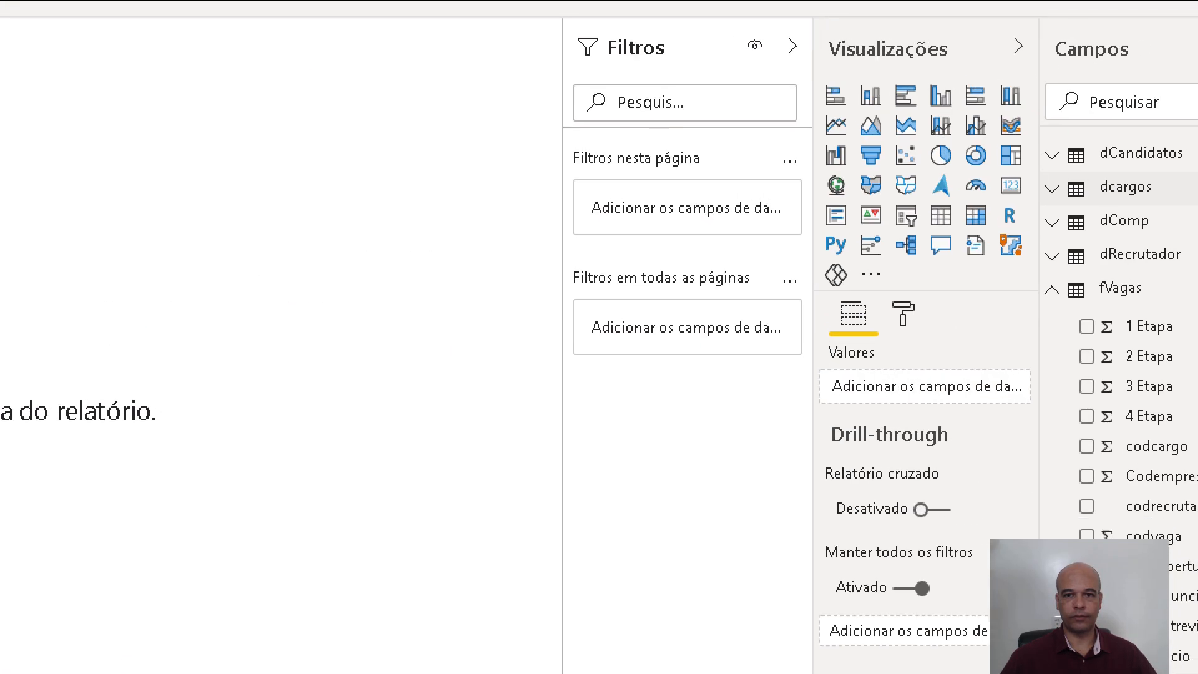
mouse_move(1022, 80)
mouse_down()
mouse_move(1045, 170)
mouse_move(1197, 396)
mouse_move(1197, 421)
mouse_up()
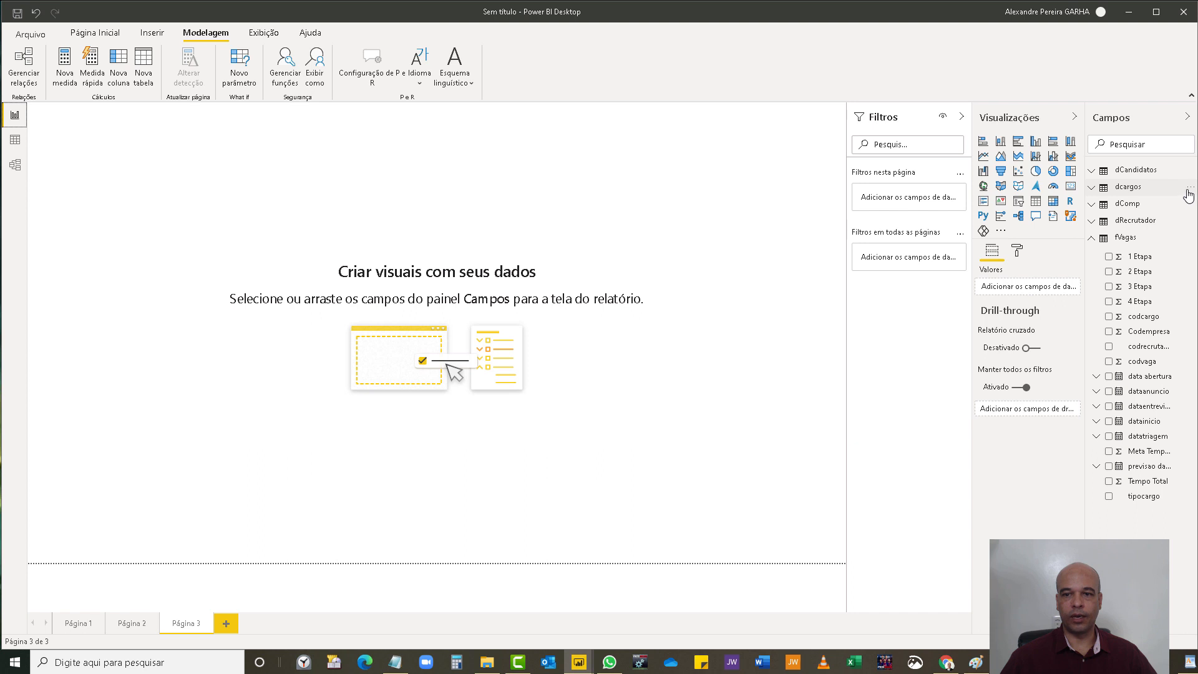
click(1189, 190)
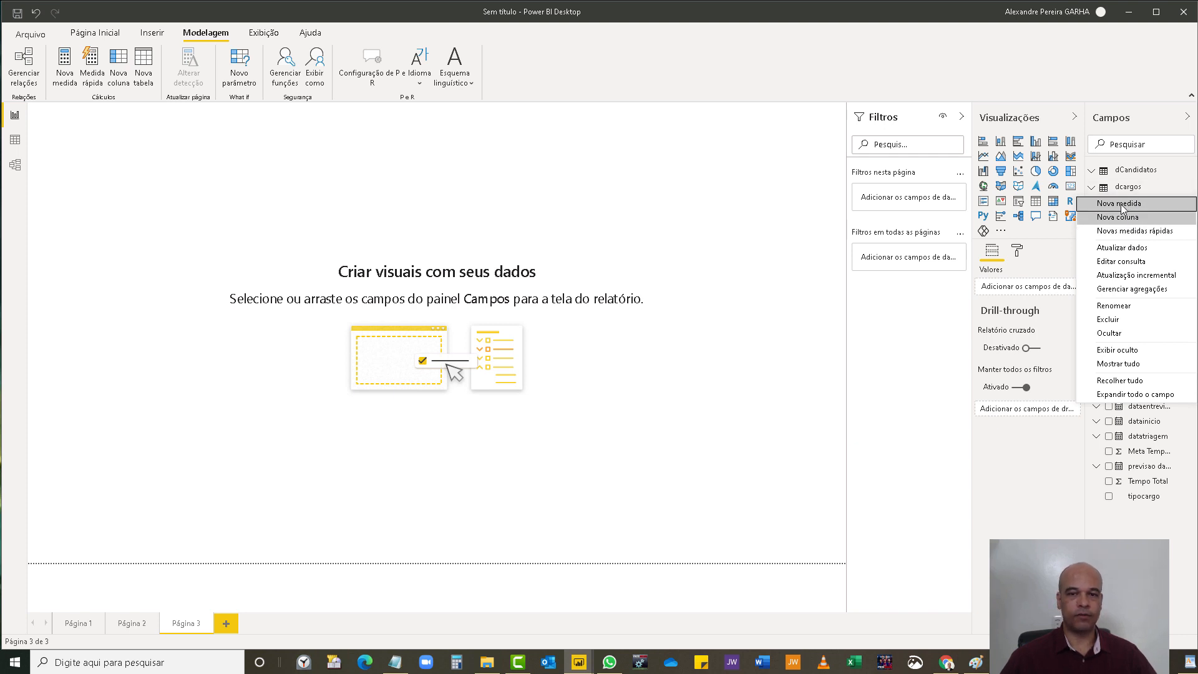
click(1056, 531)
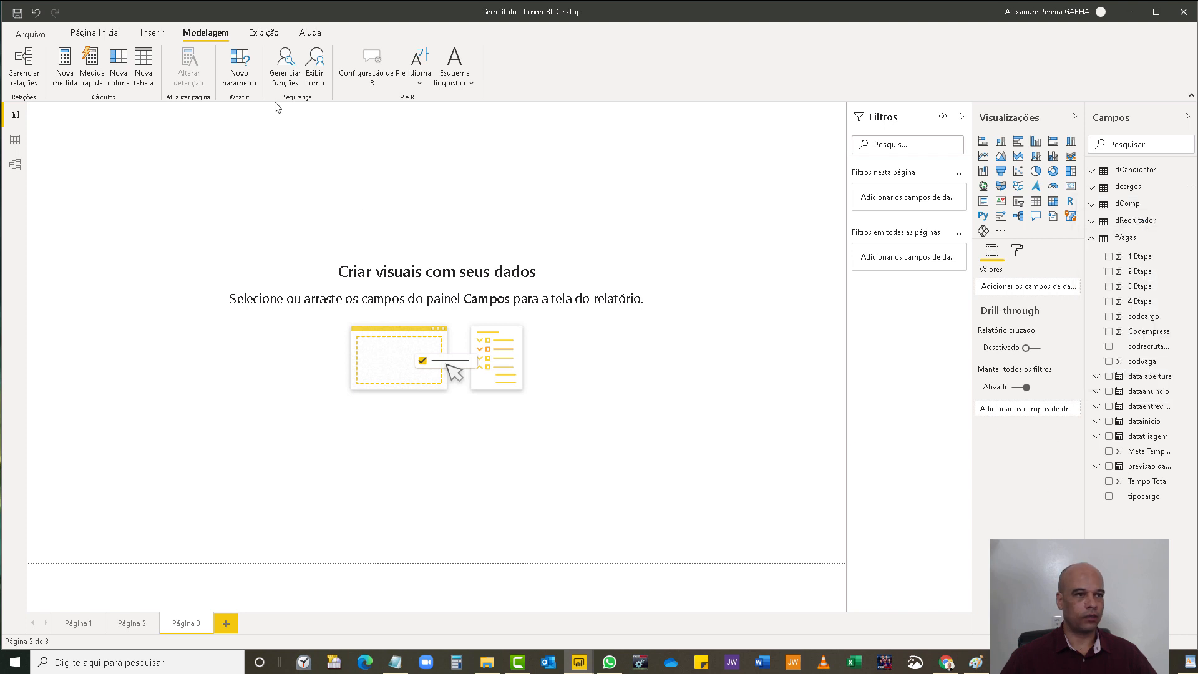
- Create a blank data-entry table named "Medidas RS" and load it into the model
click(96, 34)
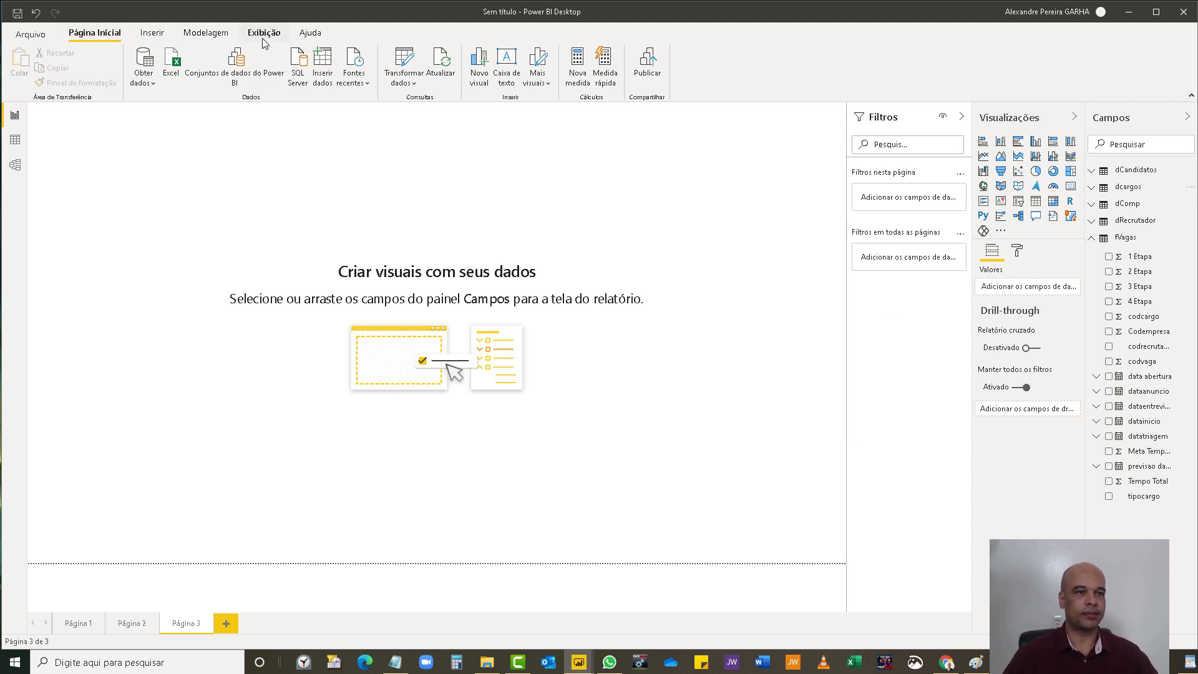
click(322, 59)
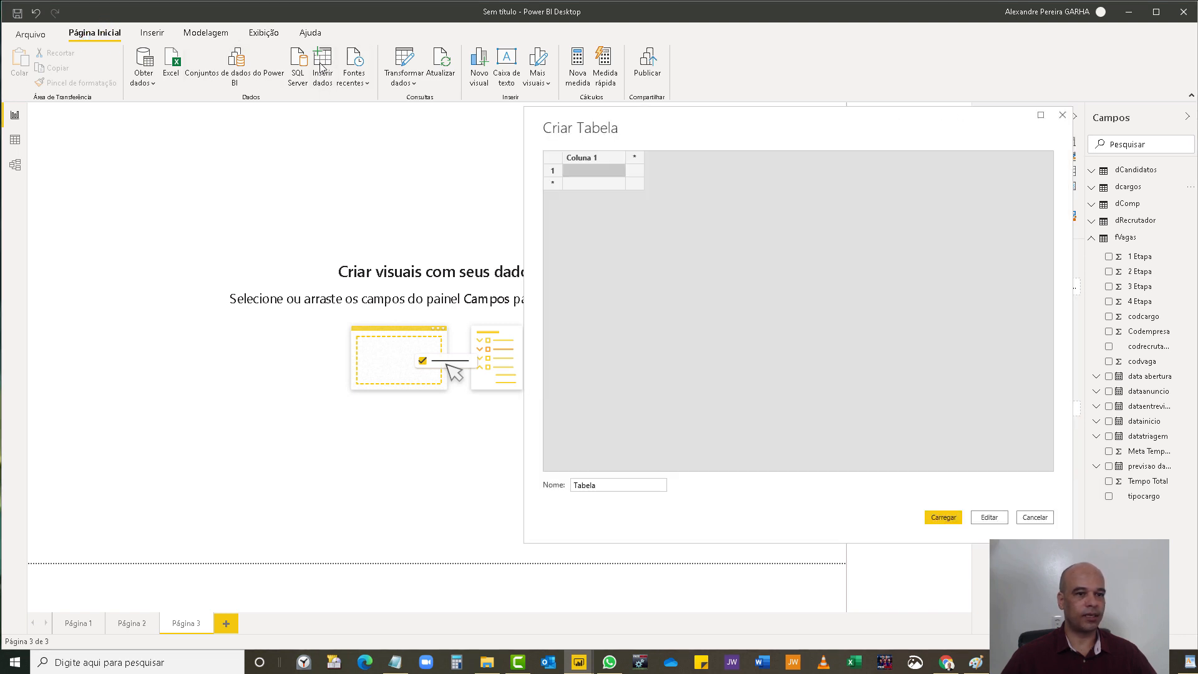
double_click(624, 485)
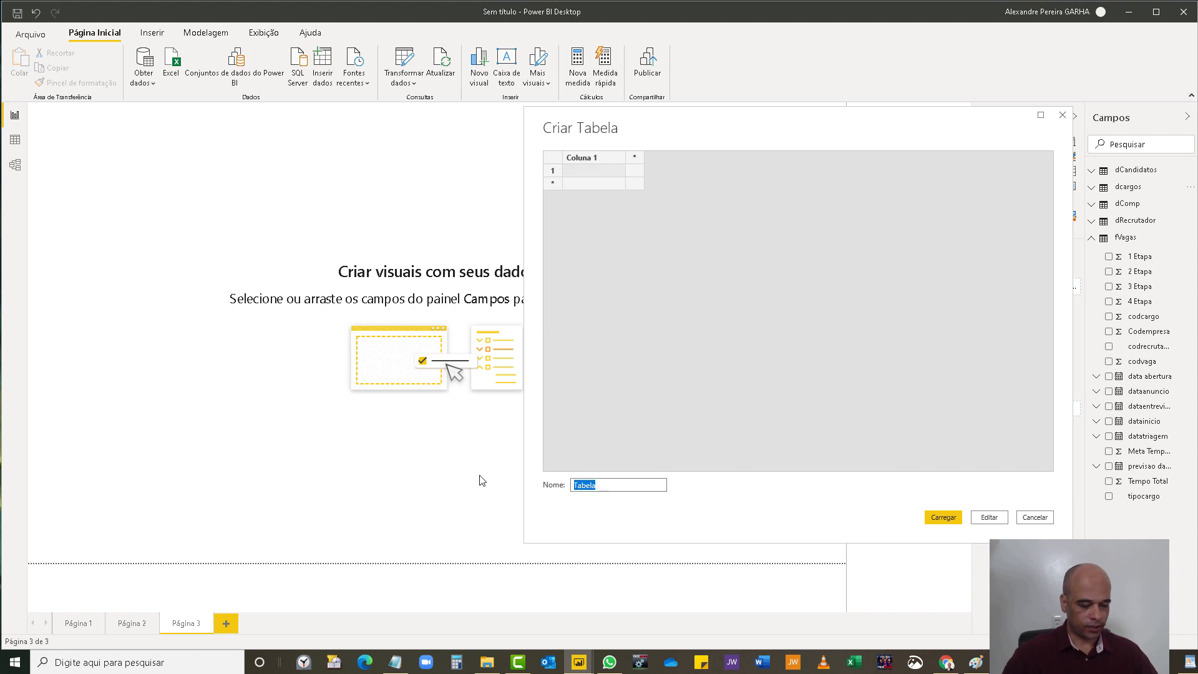
text(Medidas)
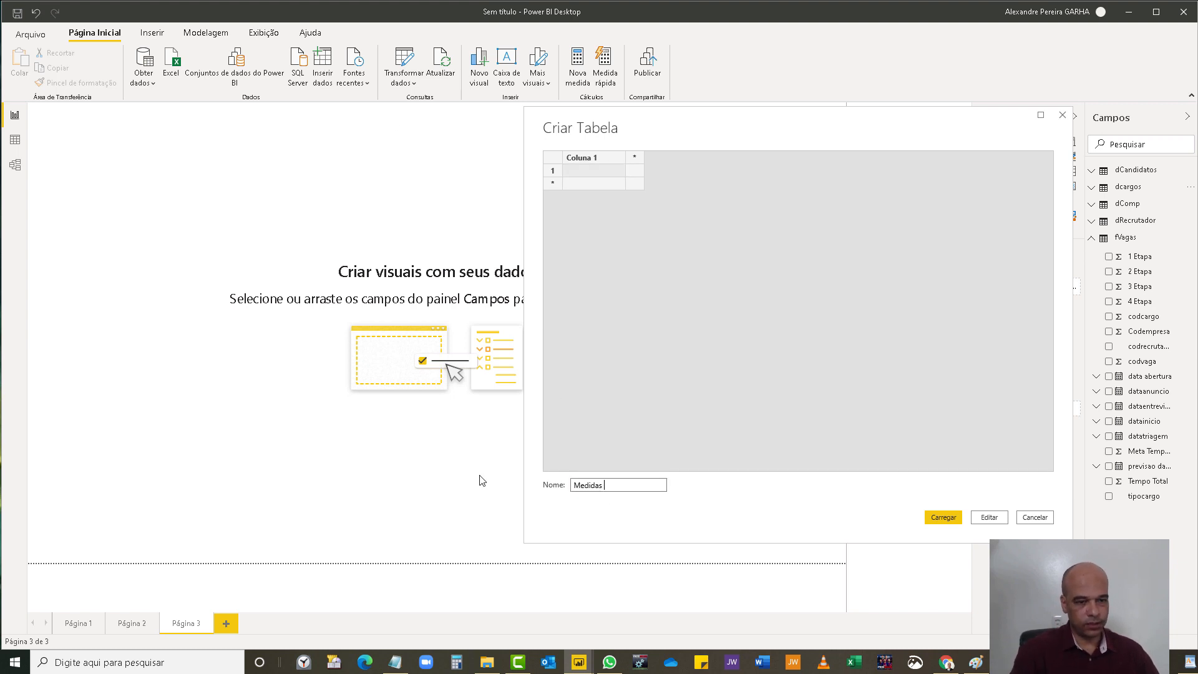
text( E)
key(BackSpace)
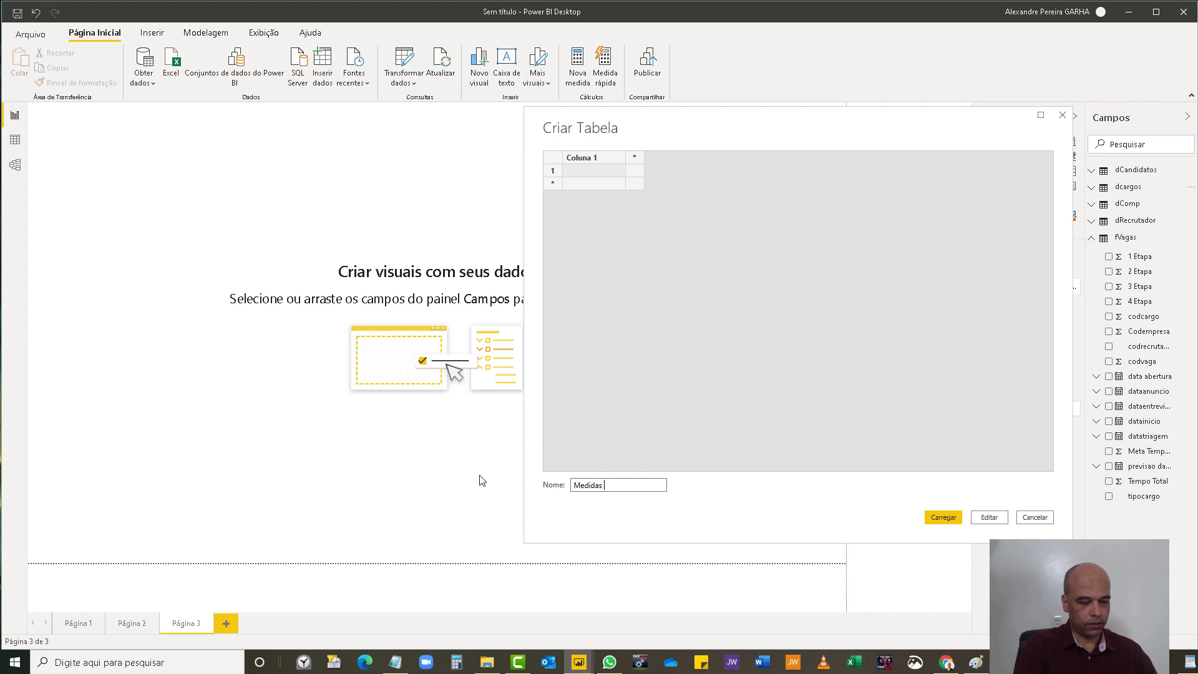
text(RS)
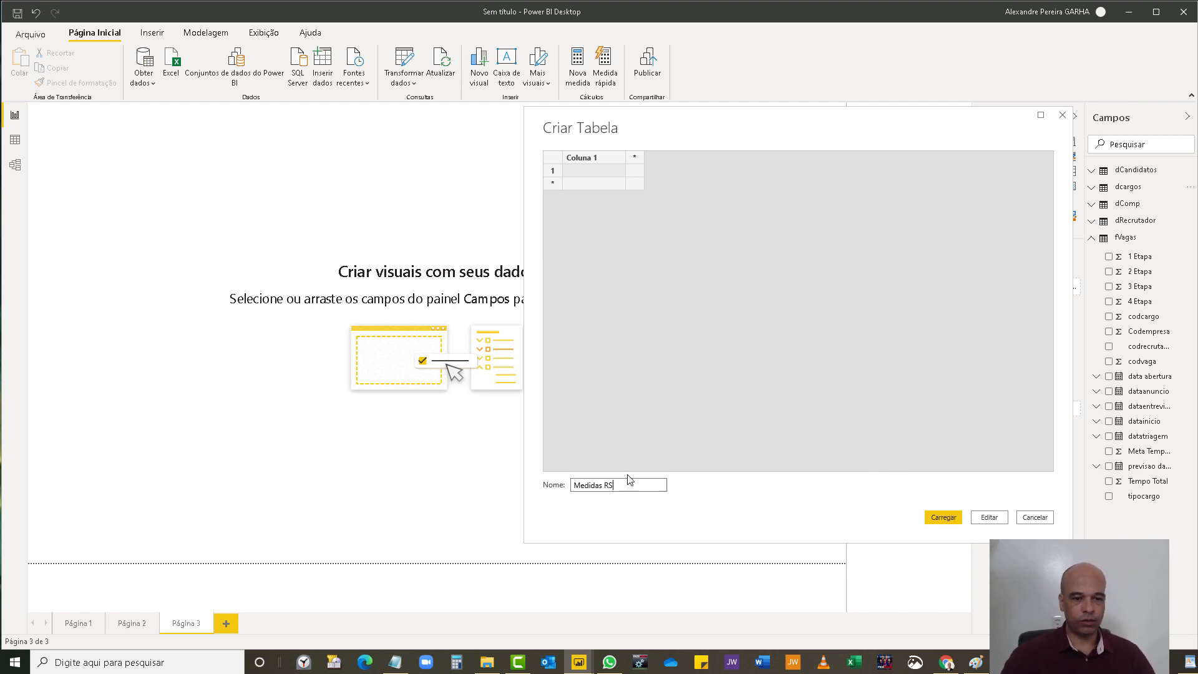
click(941, 518)
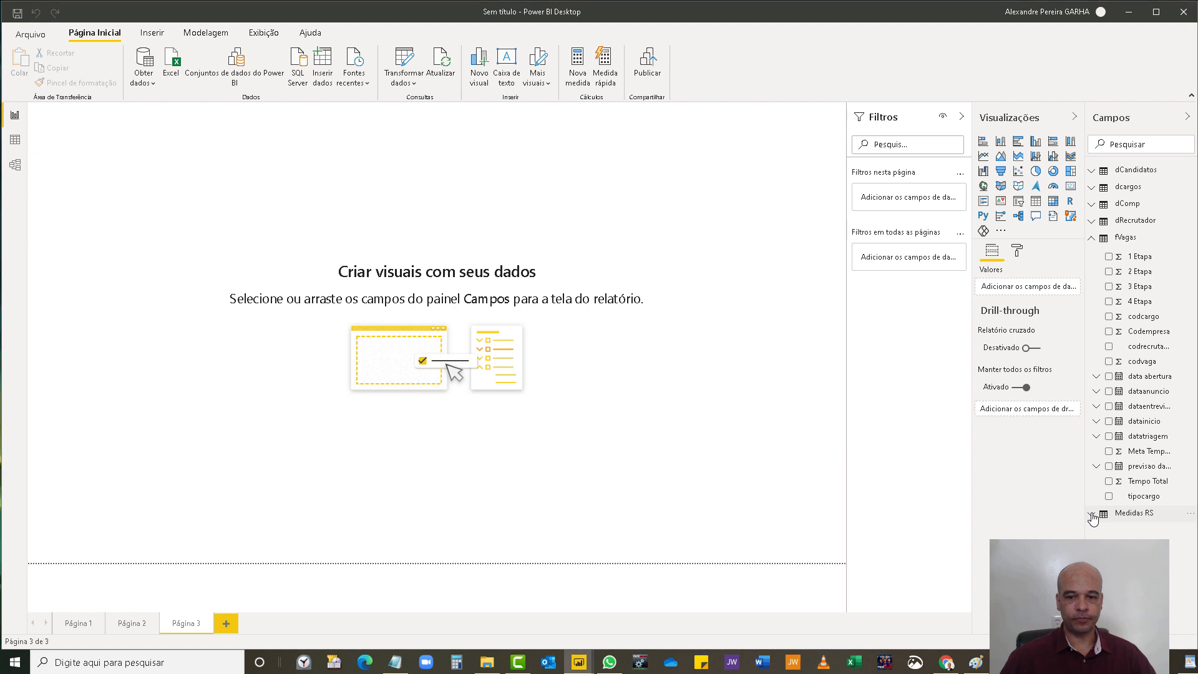
- Start a new measure in the Medidas RS table
click(1117, 516)
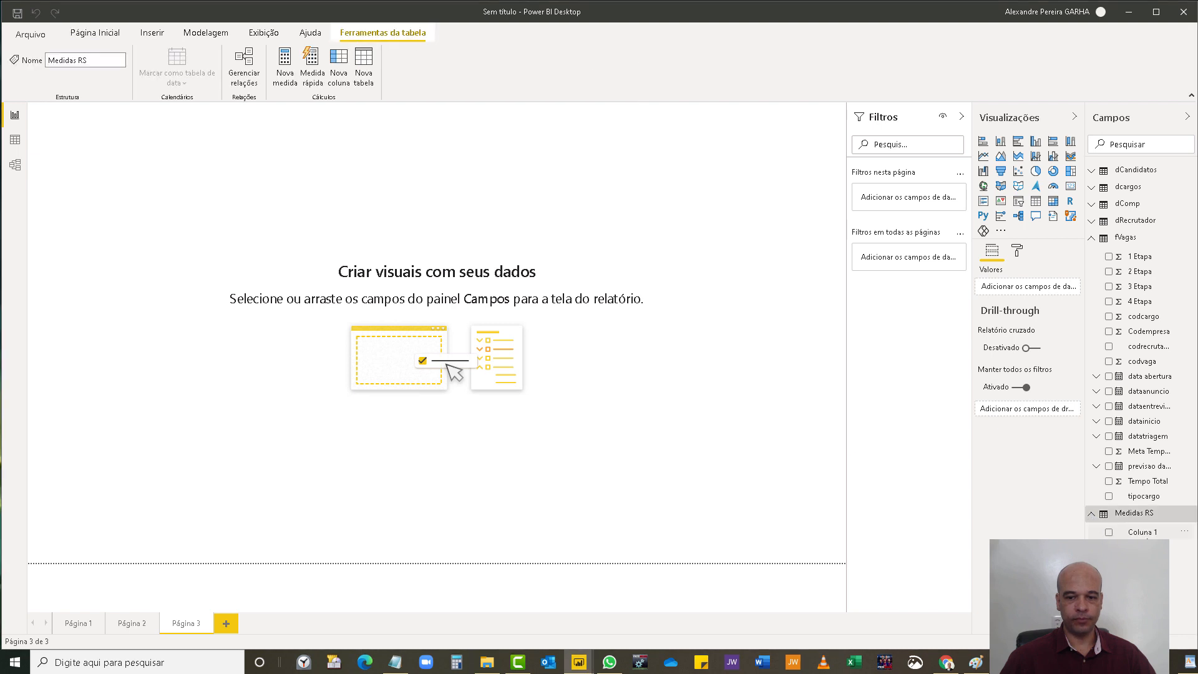
click(1190, 514)
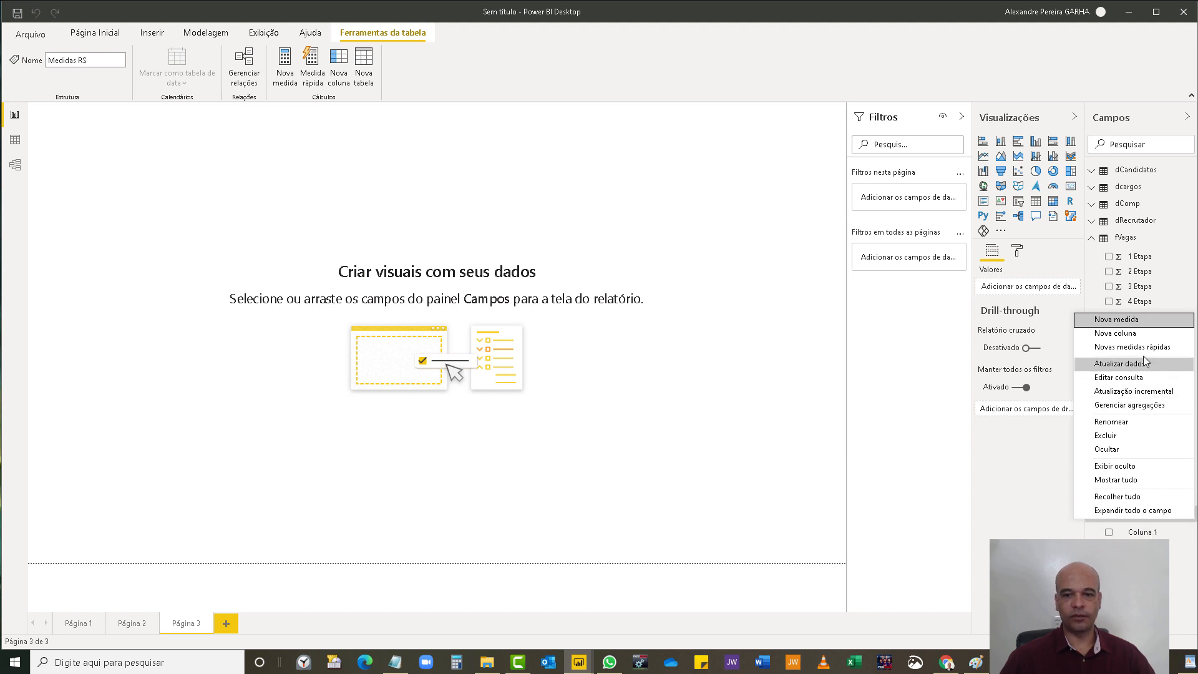
click(1111, 319)
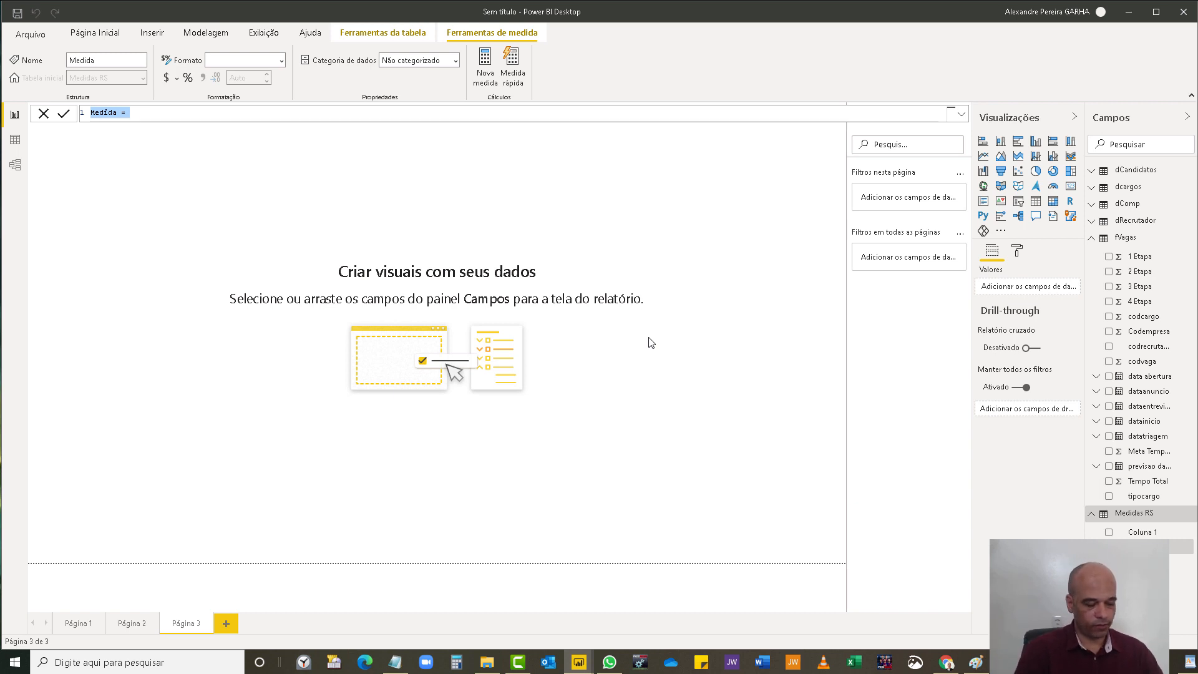
- Write the syntax template "nome da medida = expressao da medida" as the new measure's formula
text(Conta)
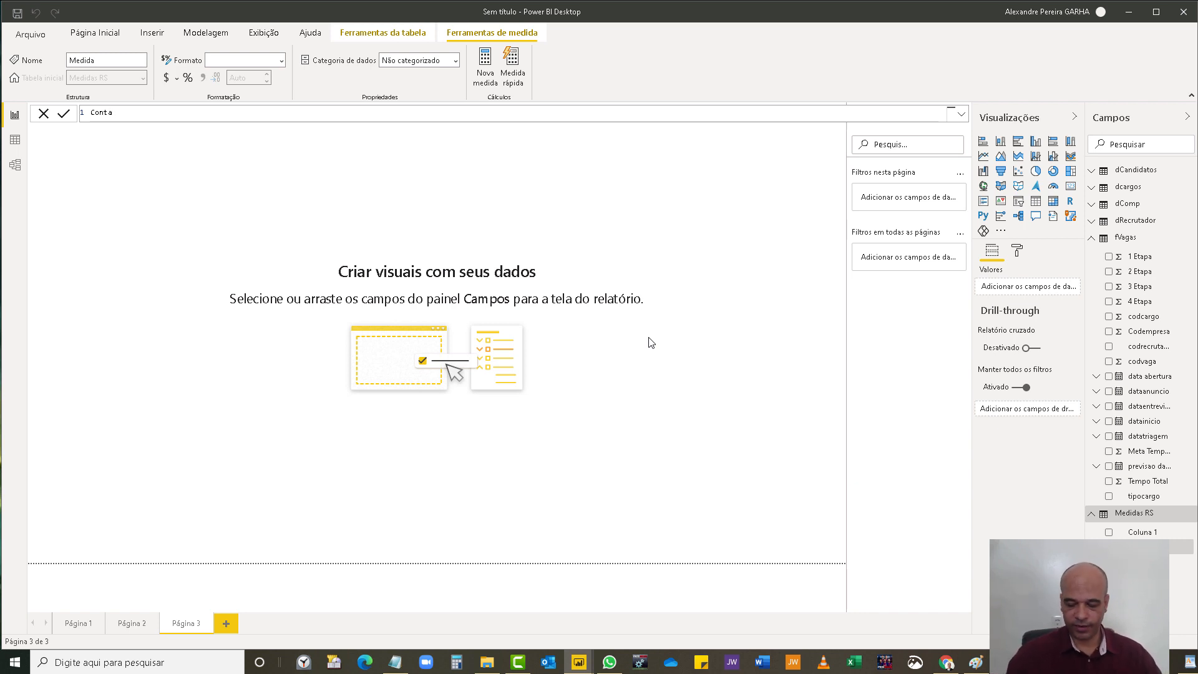
drag(114, 113, 61, 115)
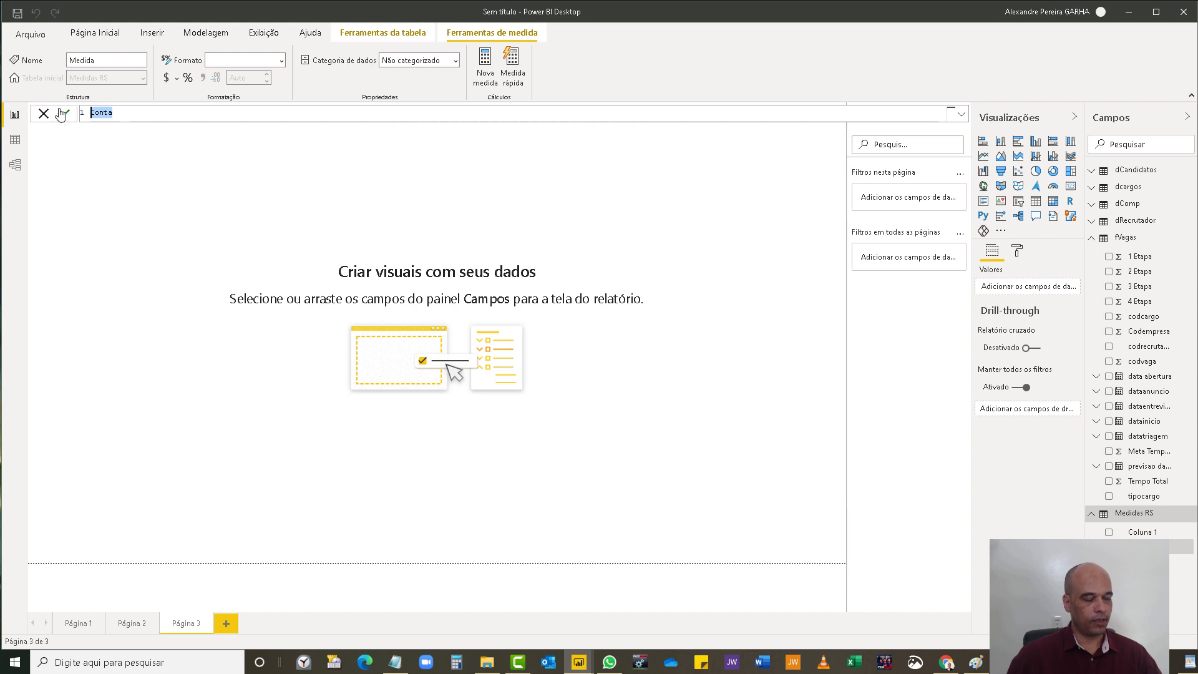
text(nome da)
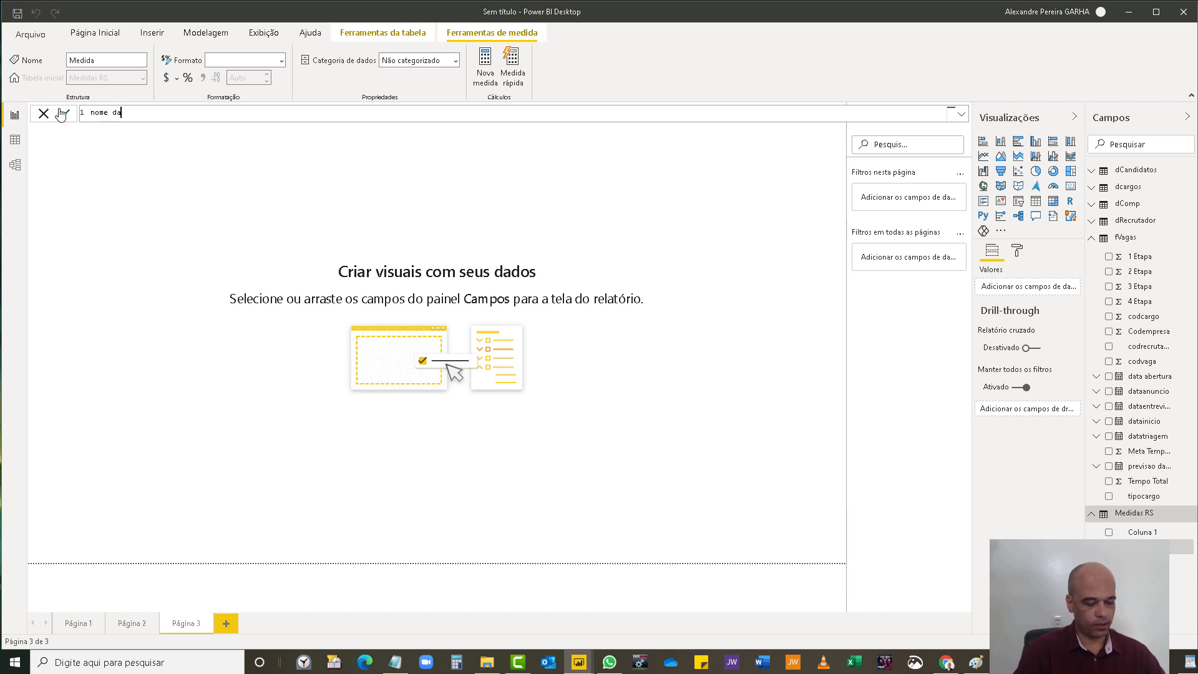
text( medida = )
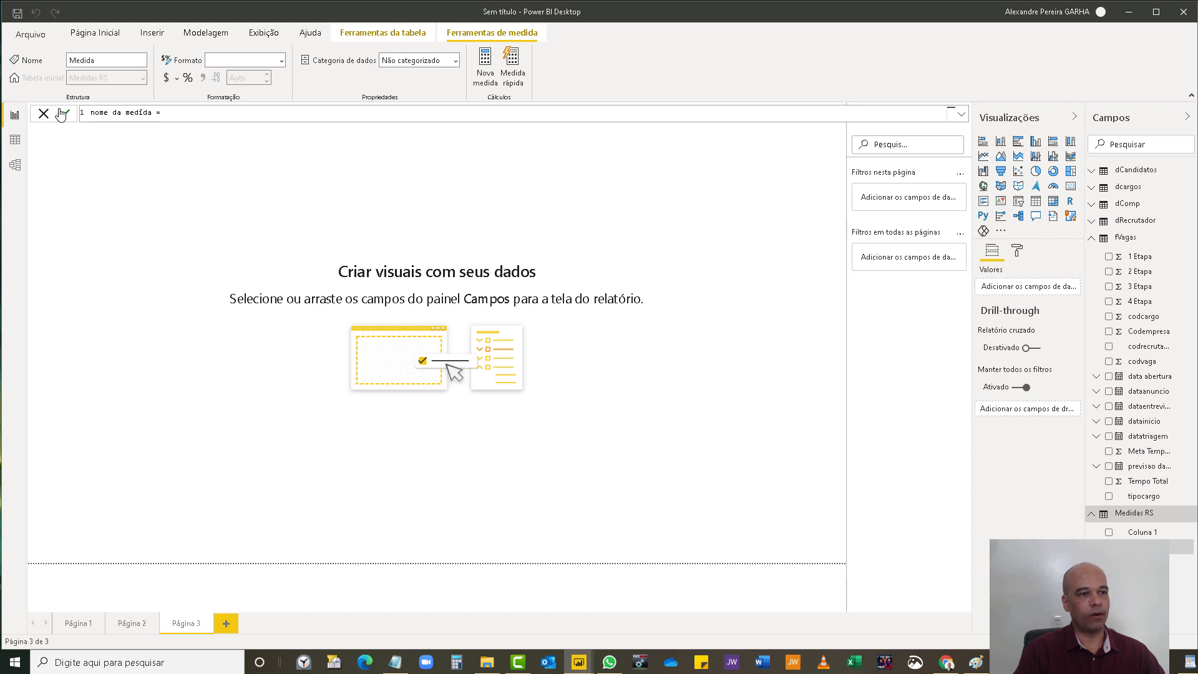
text(expre)
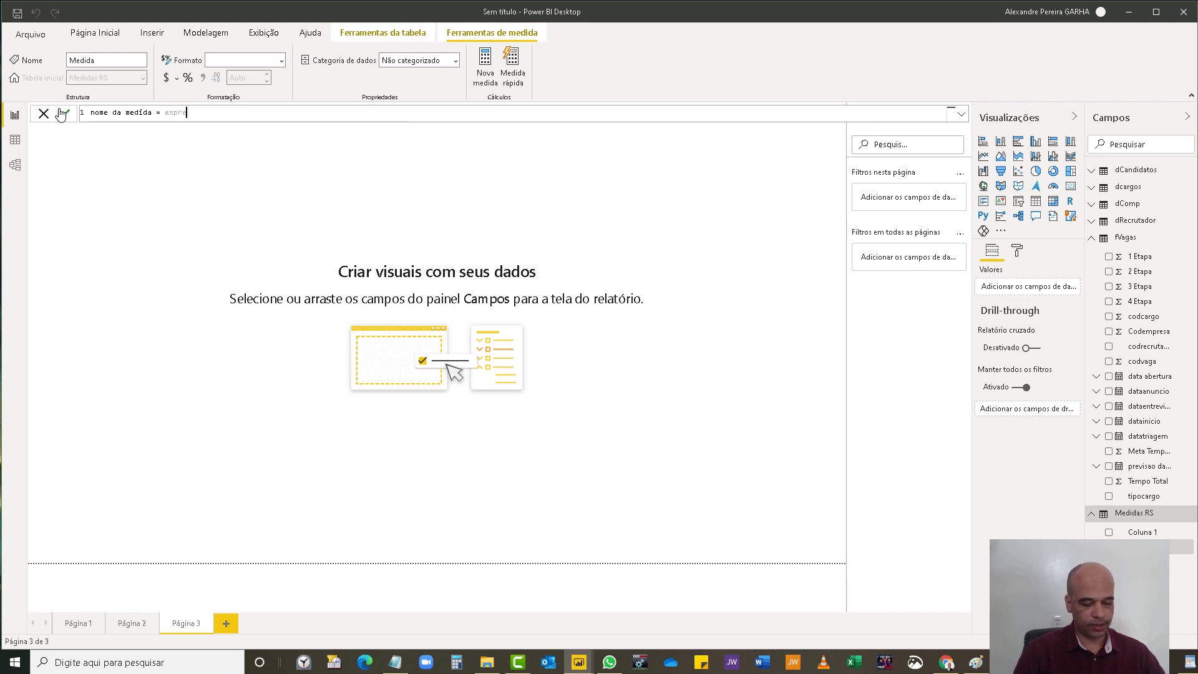
text(ss)
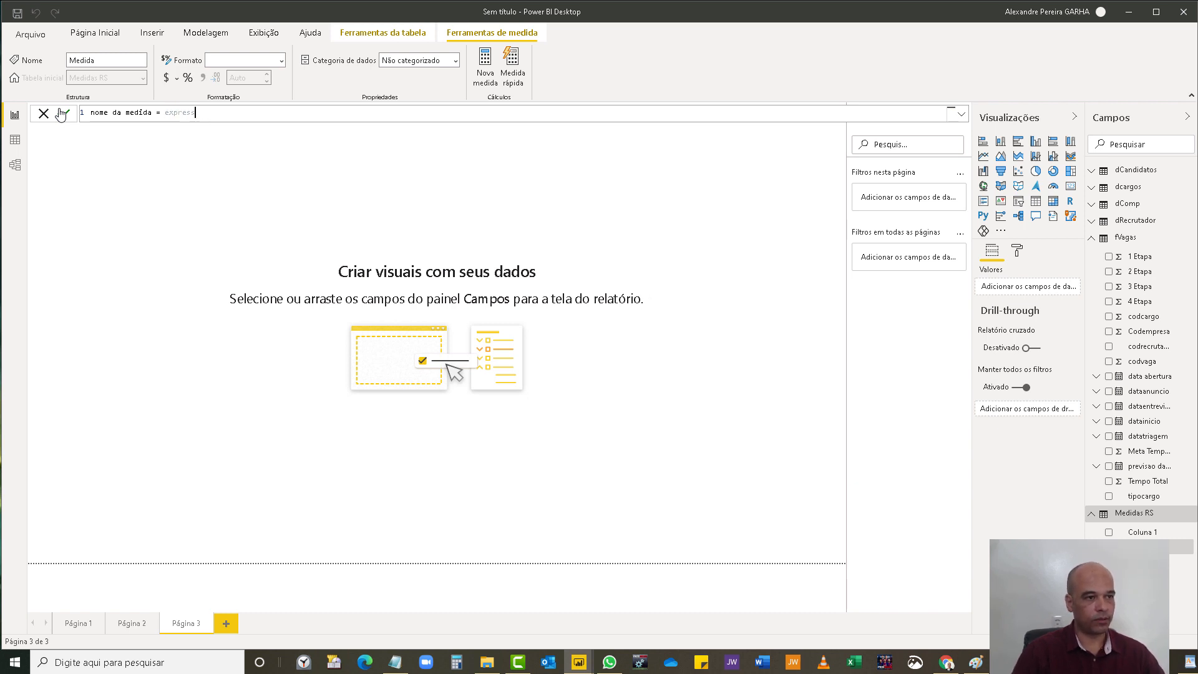
text(ao da medida)
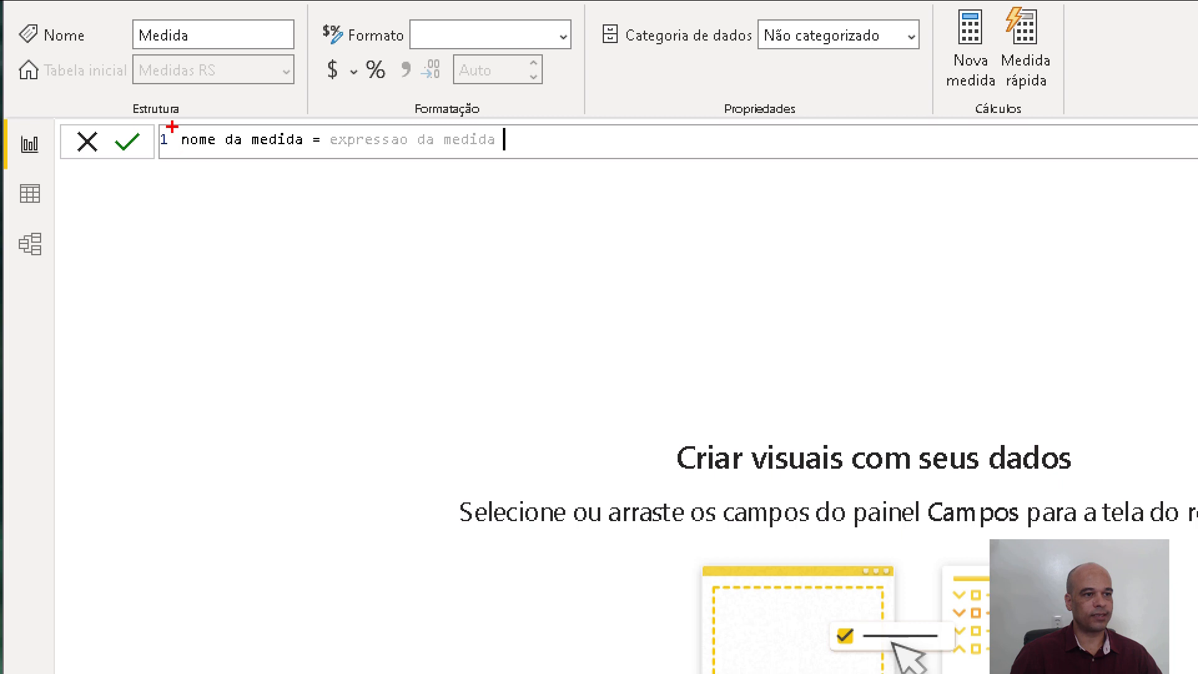
mouse_move(172, 127)
mouse_down()
mouse_move(194, 148)
mouse_move(597, 159)
mouse_move(527, 182)
mouse_move(512, 158)
mouse_up()
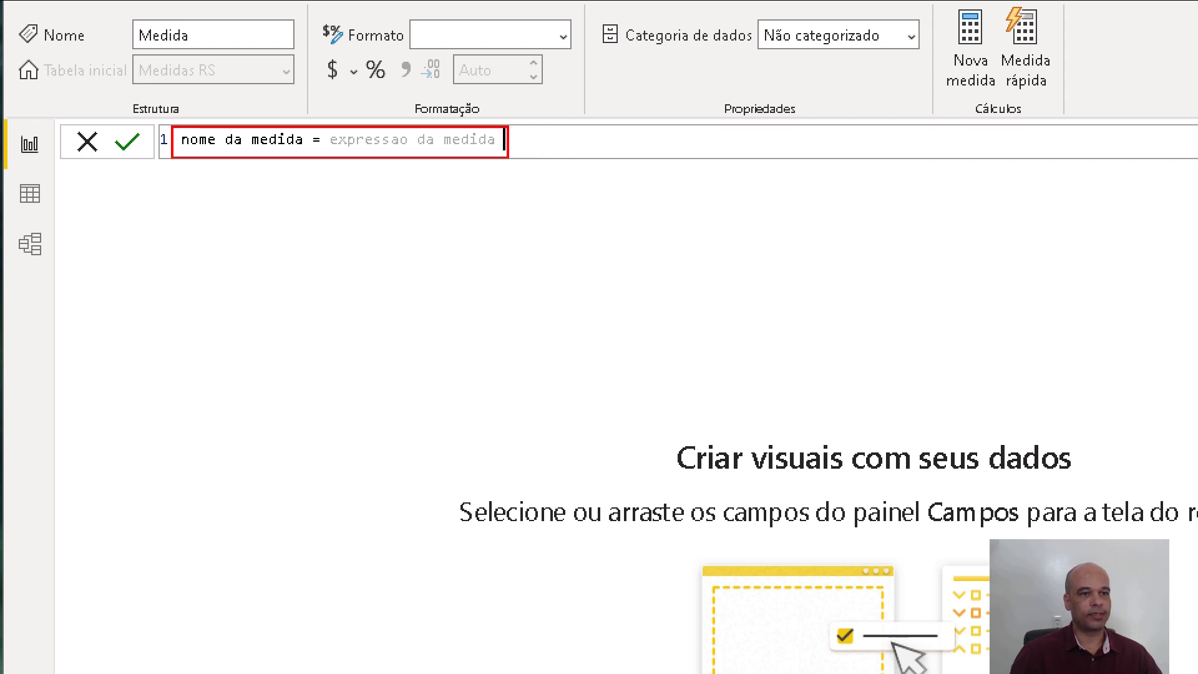
mouse_move(176, 133)
mouse_down()
mouse_move(246, 166)
mouse_move(318, 158)
mouse_move(305, 151)
mouse_move(322, 143)
mouse_move(499, 149)
mouse_up()
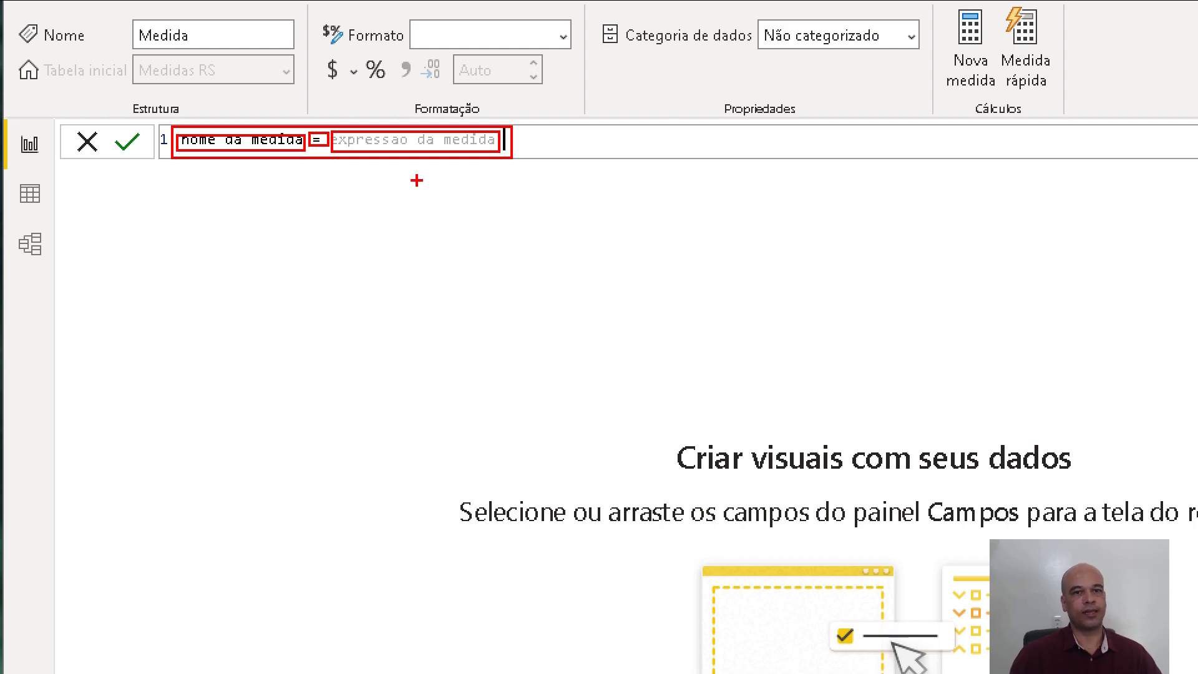
key(Escape)
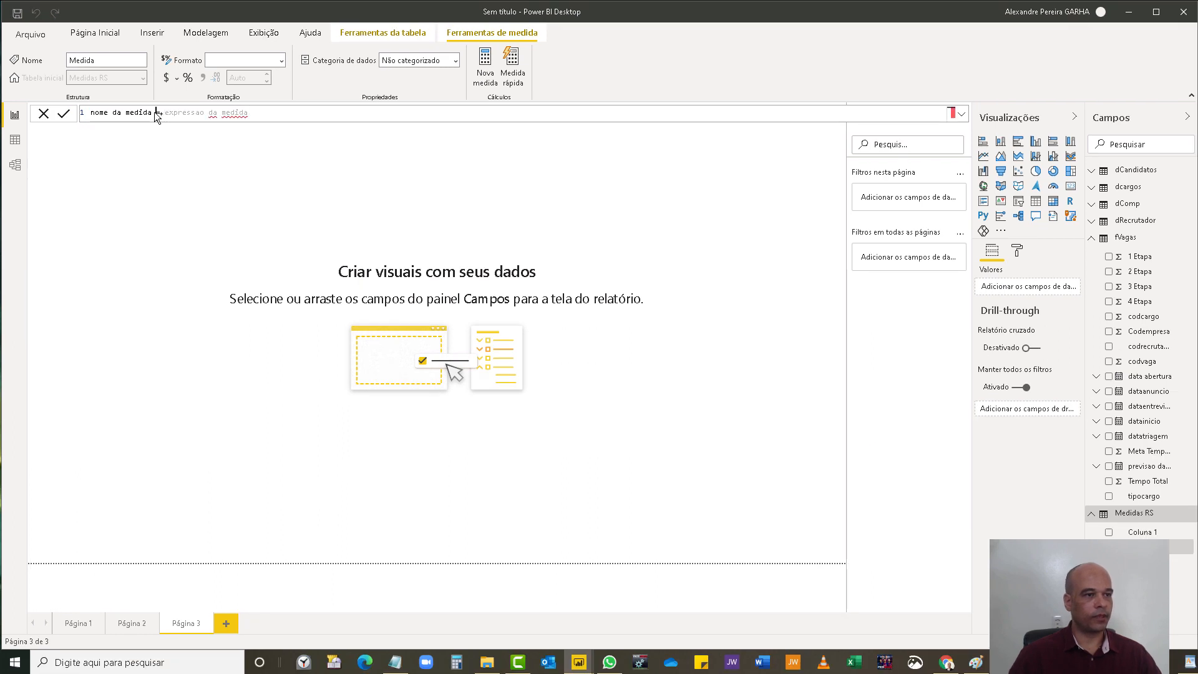
- Name the new measure "Contagem de vagas criadas" in place of the placeholder name in its formula
drag(155, 112, 92, 113)
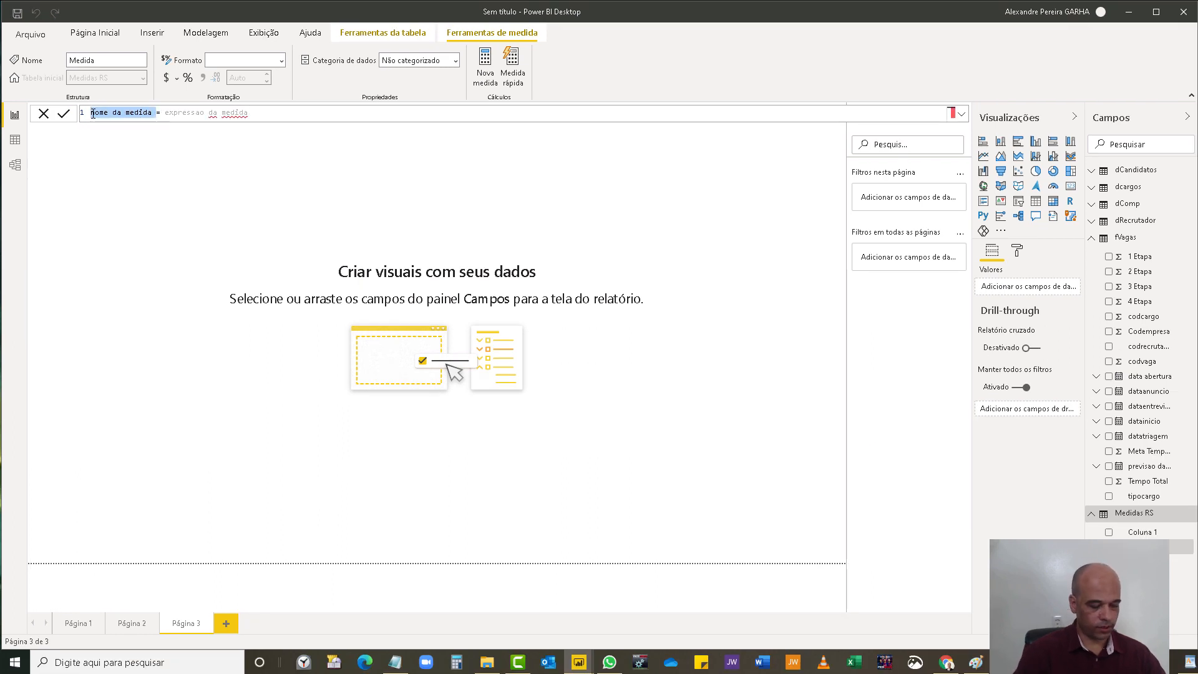
text(Tor)
text(tagem de vagas)
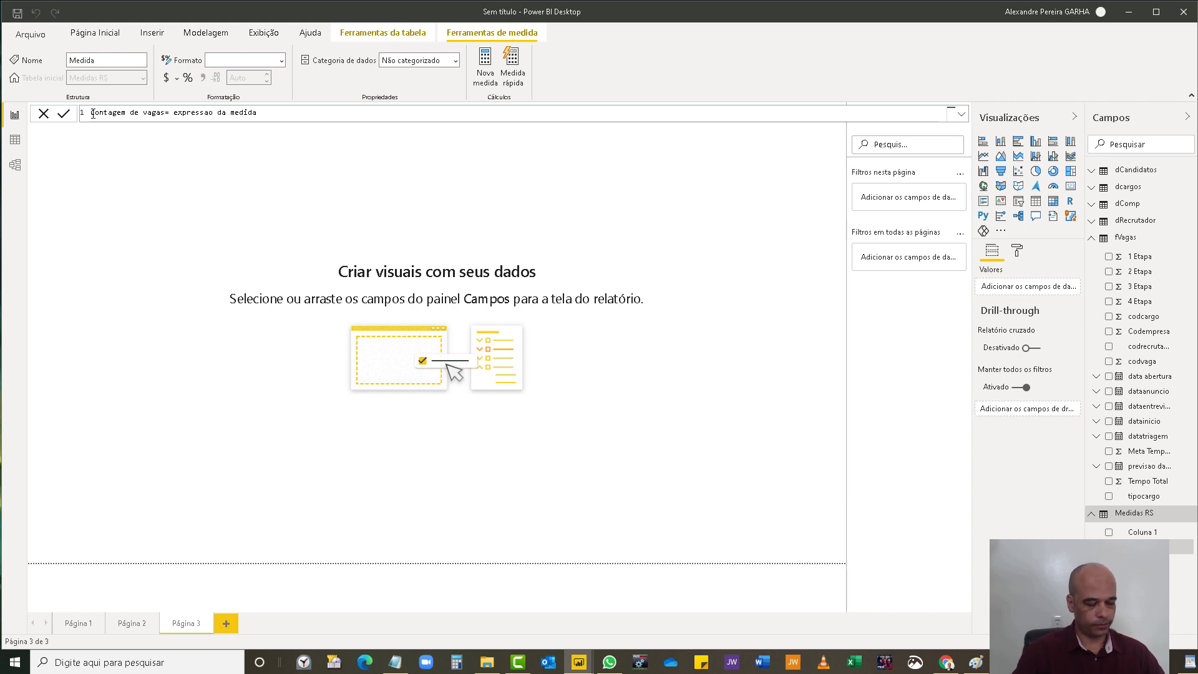
text( criadas)
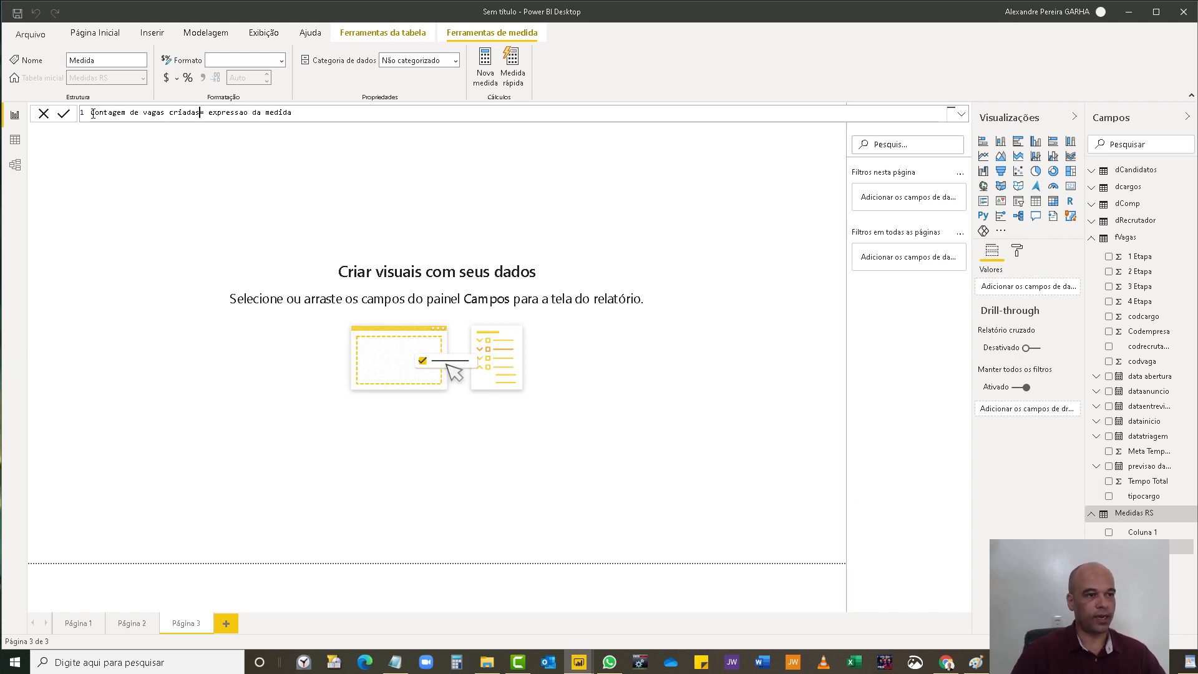
- Add a space before the equals sign and clear the placeholder expression after it
key(Right)
key(Right)
key(Right)
key(Right)
key(Right)
key(Right)
key(Right)
key(Right)
key(Right)
key(Right)
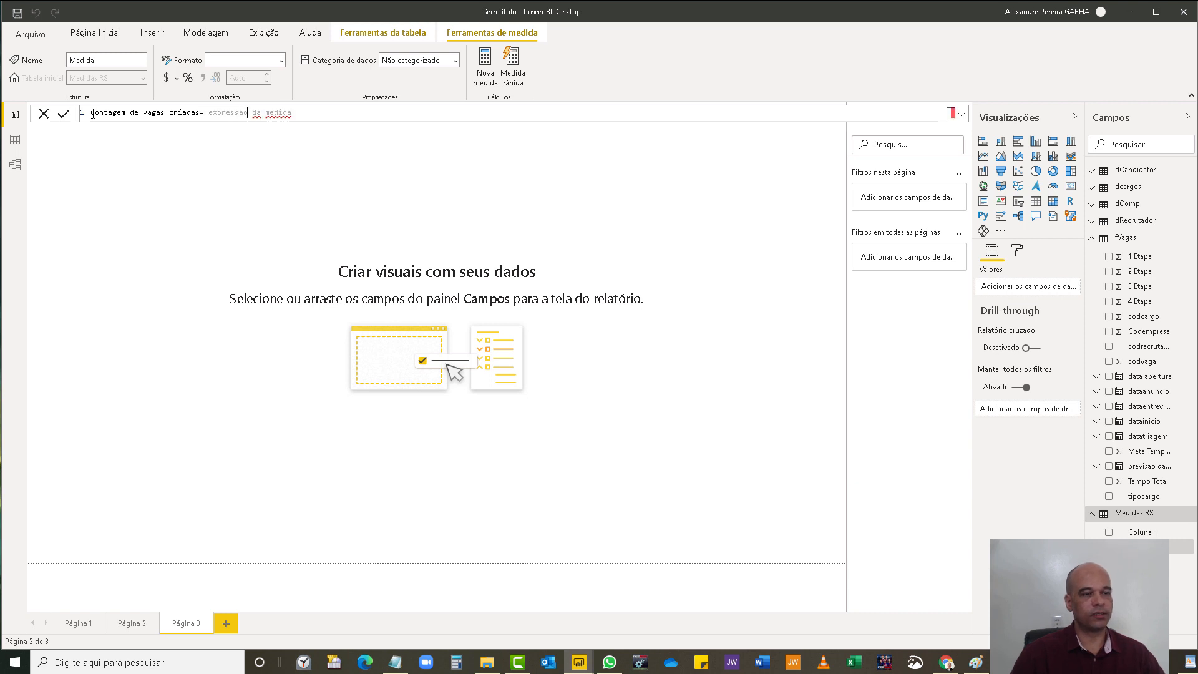
key(Left)
key(Left)
key(Left)
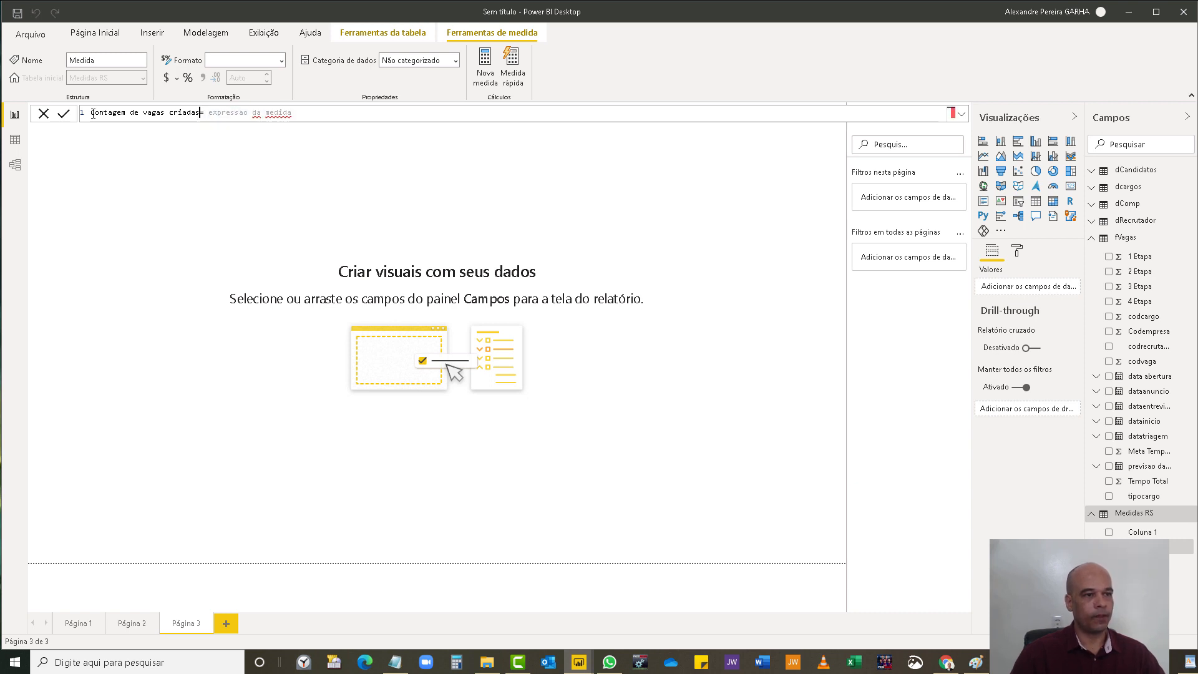
key(Right)
key(Right)
key(shift+End)
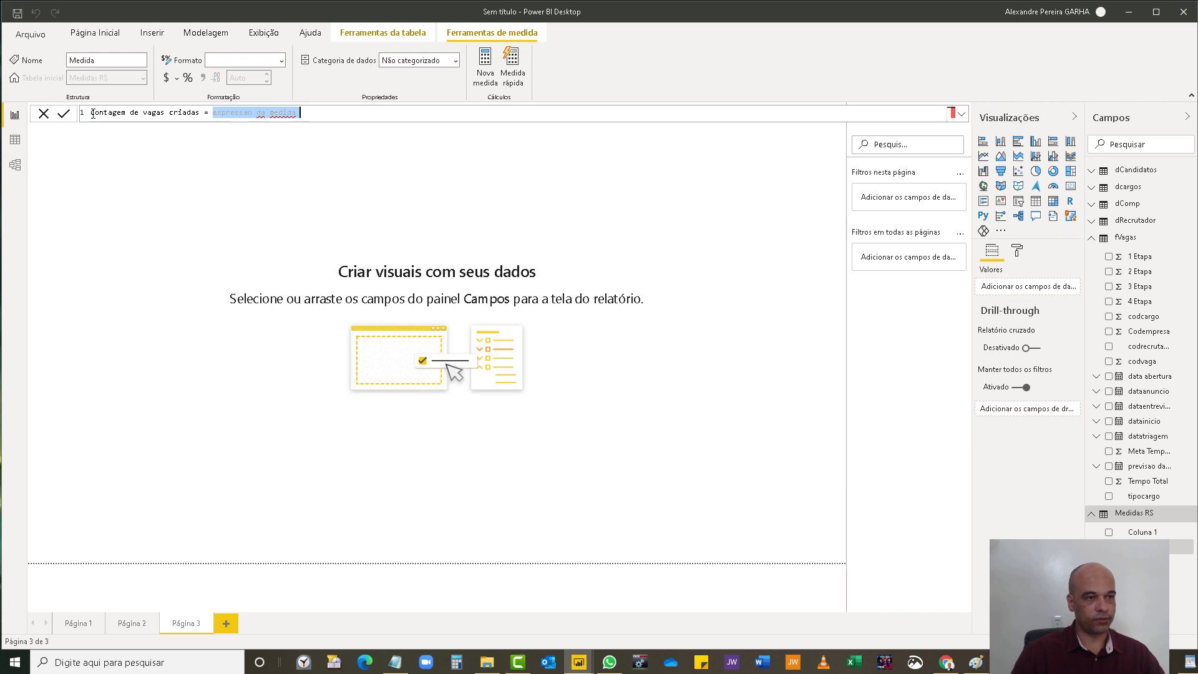
key(Delete)
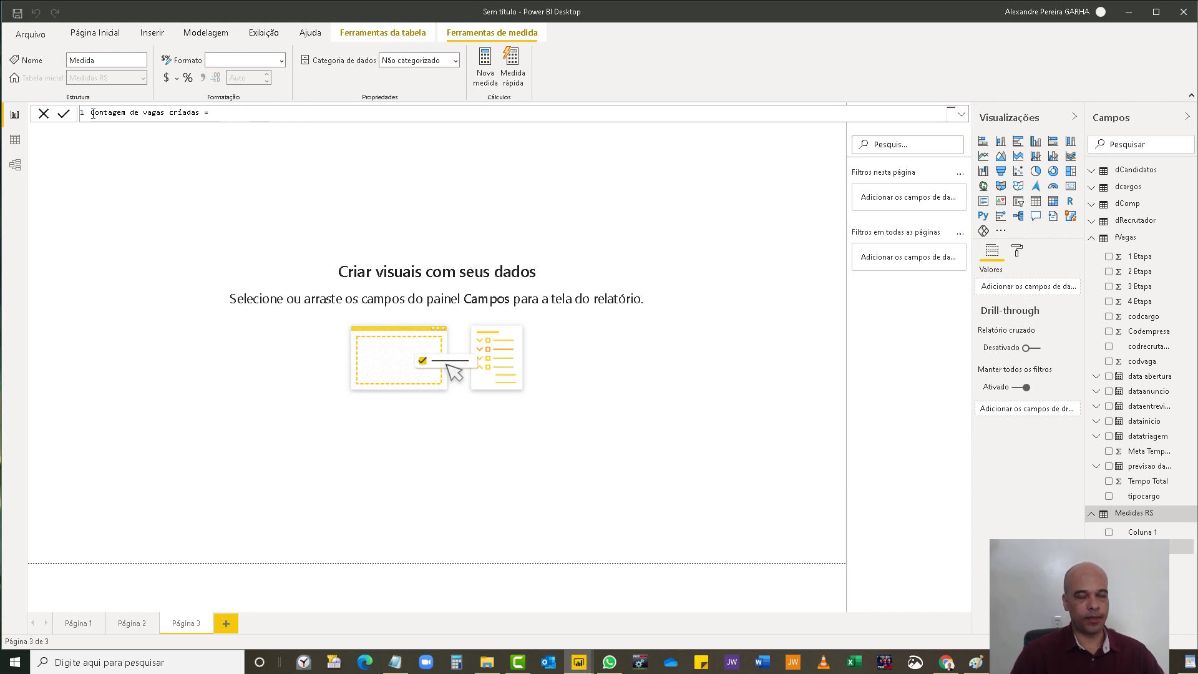
- Insert the COUNTROWS function as the expression of the "Contagem de vagas criadas" measure
text(cou)
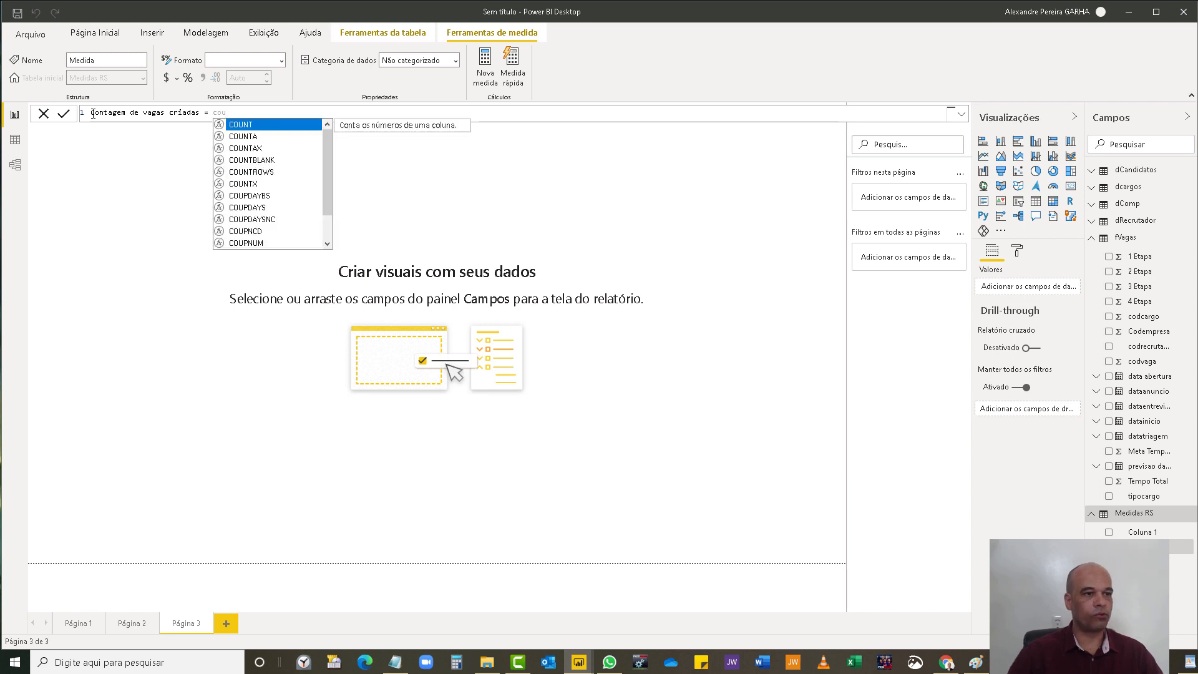
key(Down)
key(Down)
key(Down)
key(Down)
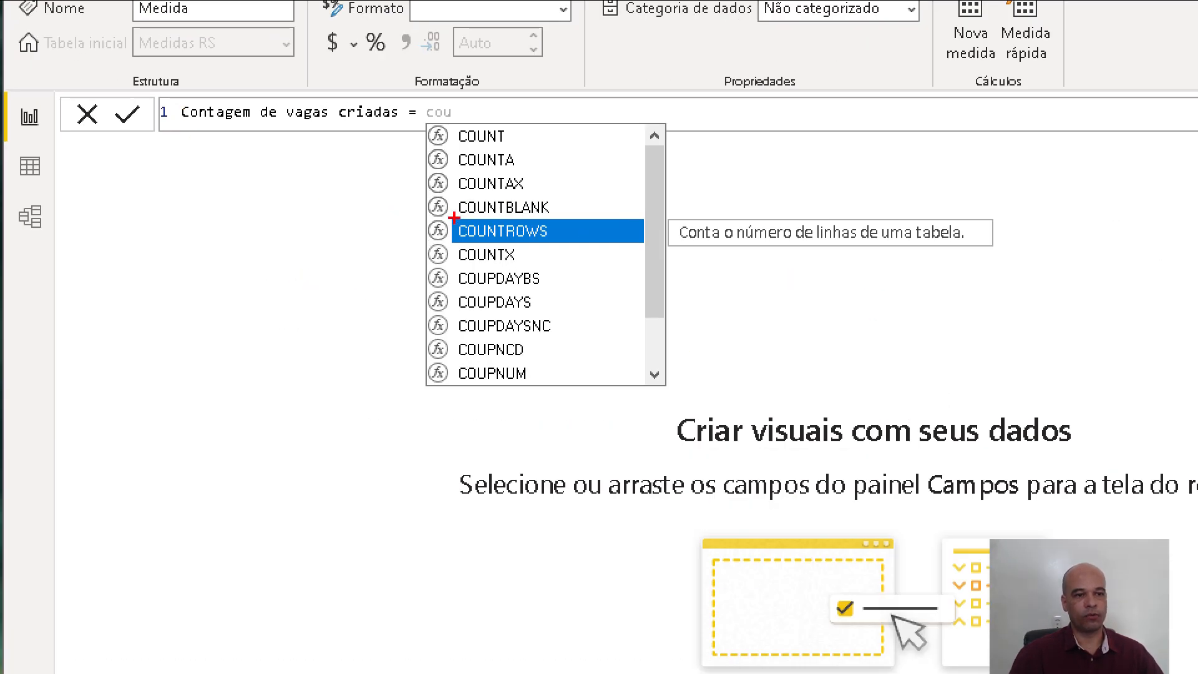
drag(447, 221, 588, 242)
key(Escape)
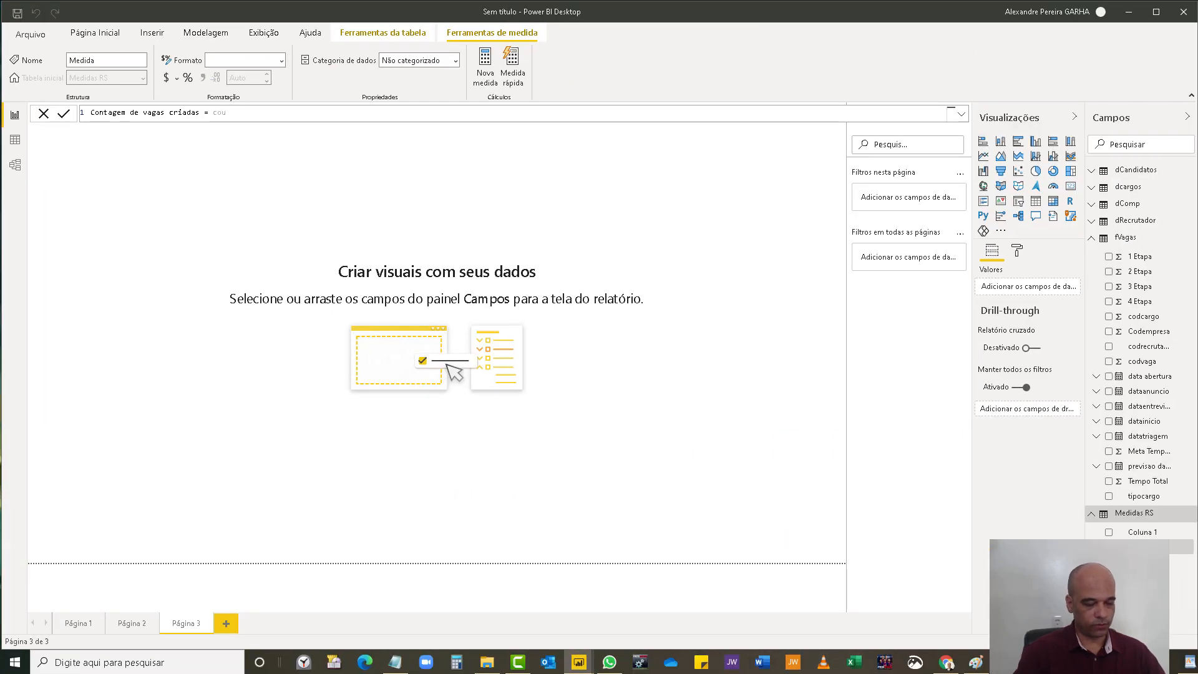
text(n)
key(Down)
key(Down)
key(Down)
key(Down)
key(Tab)
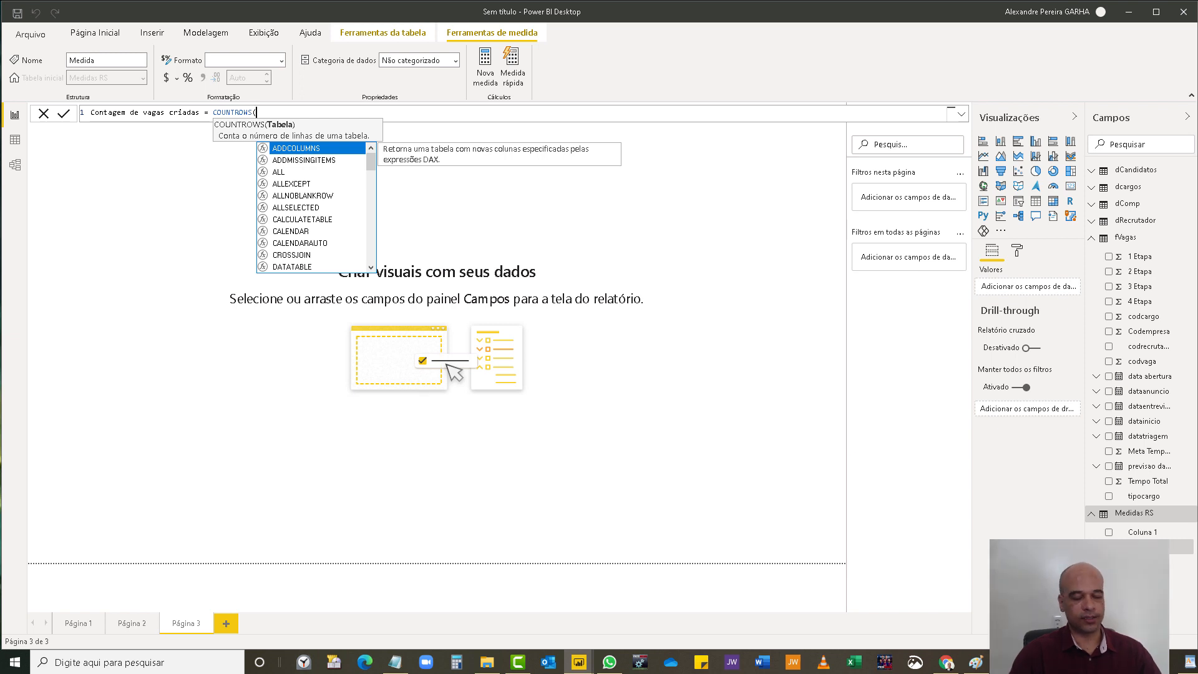
- Complete the formula with the fVagas table as the COUNTROWS argument and commit the measure
text(fv)
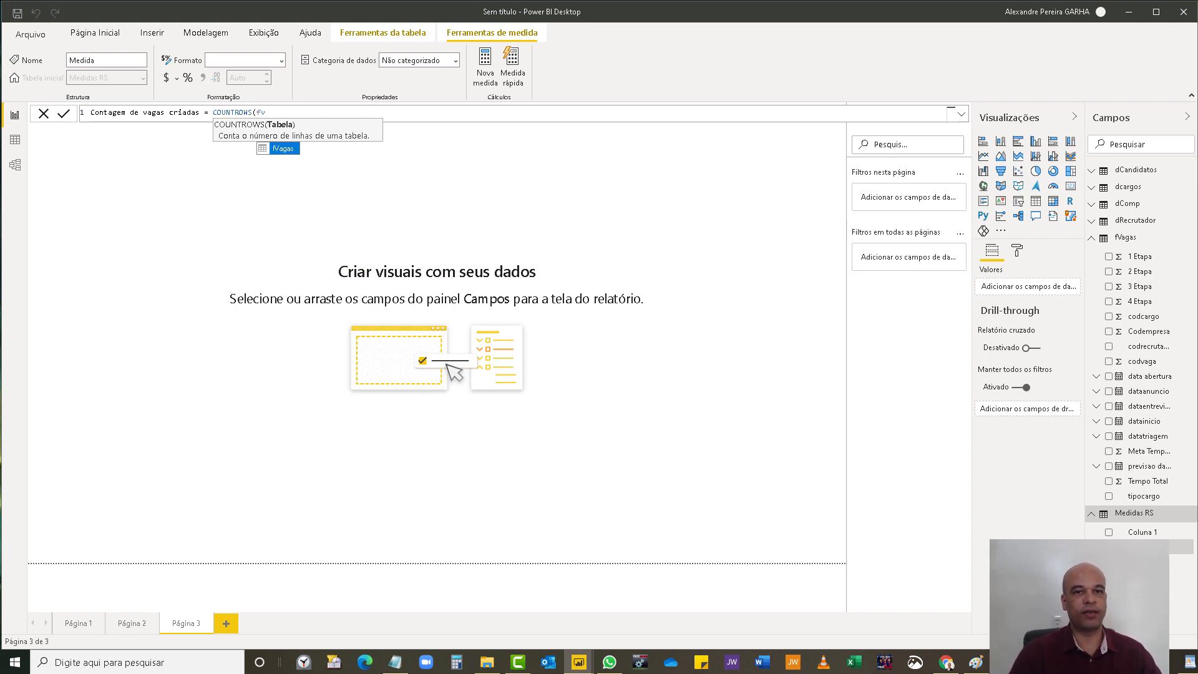
key(Tab)
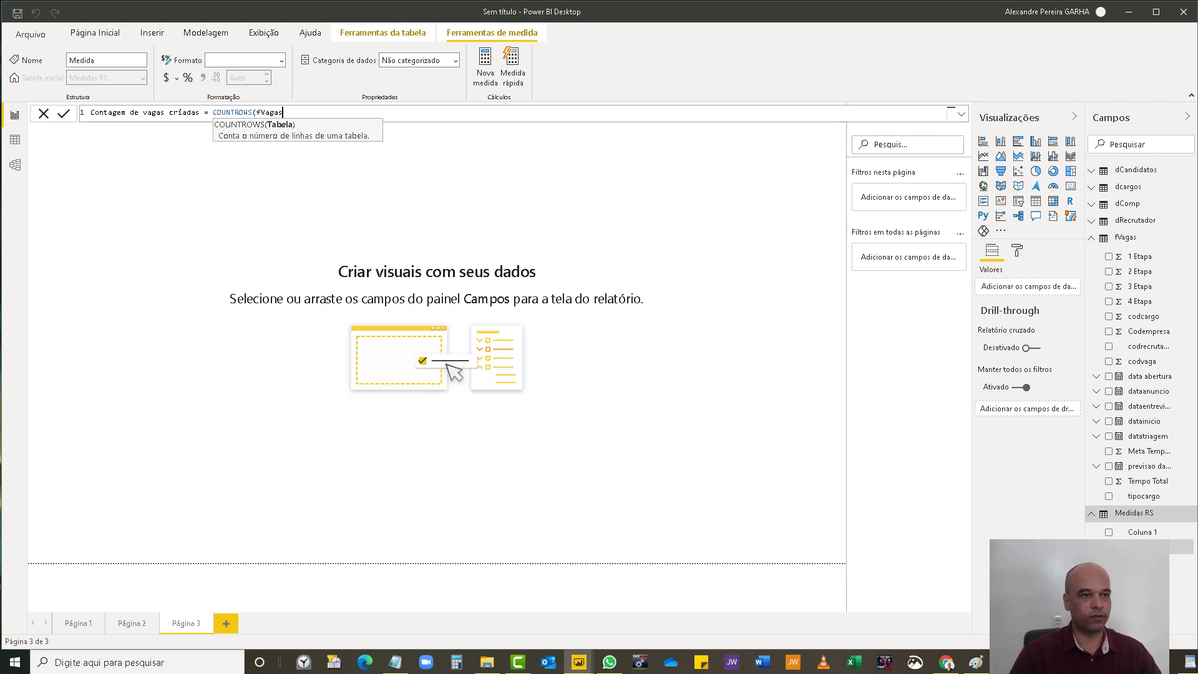
text())
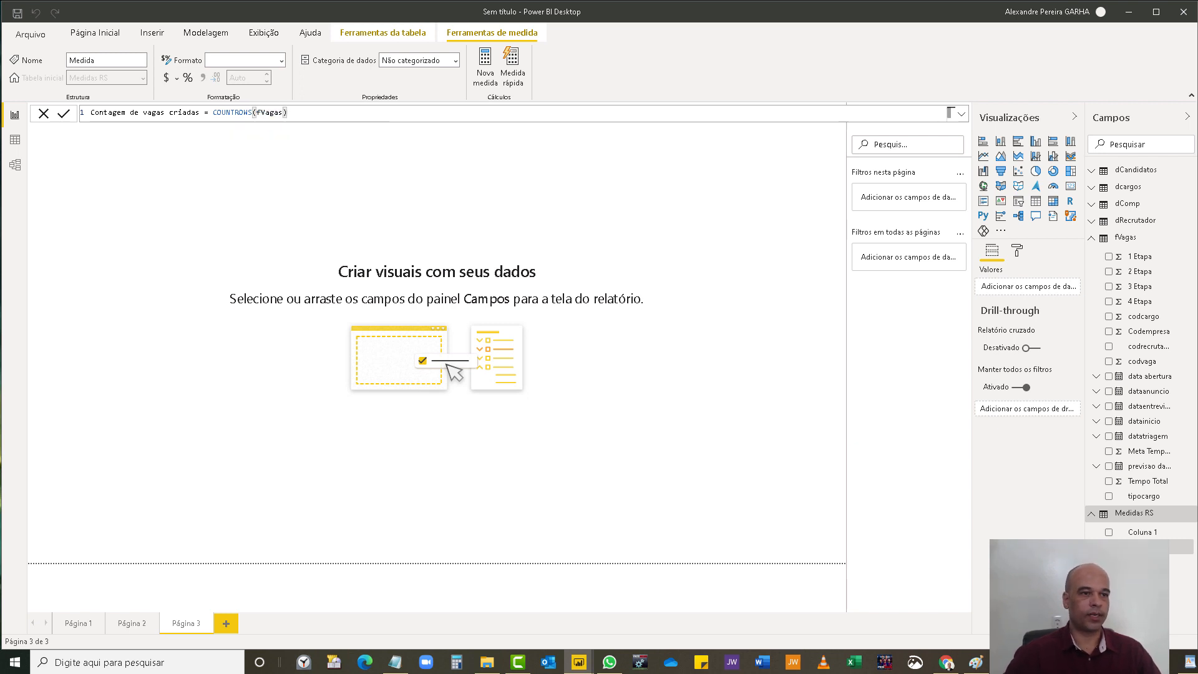
key(Return)
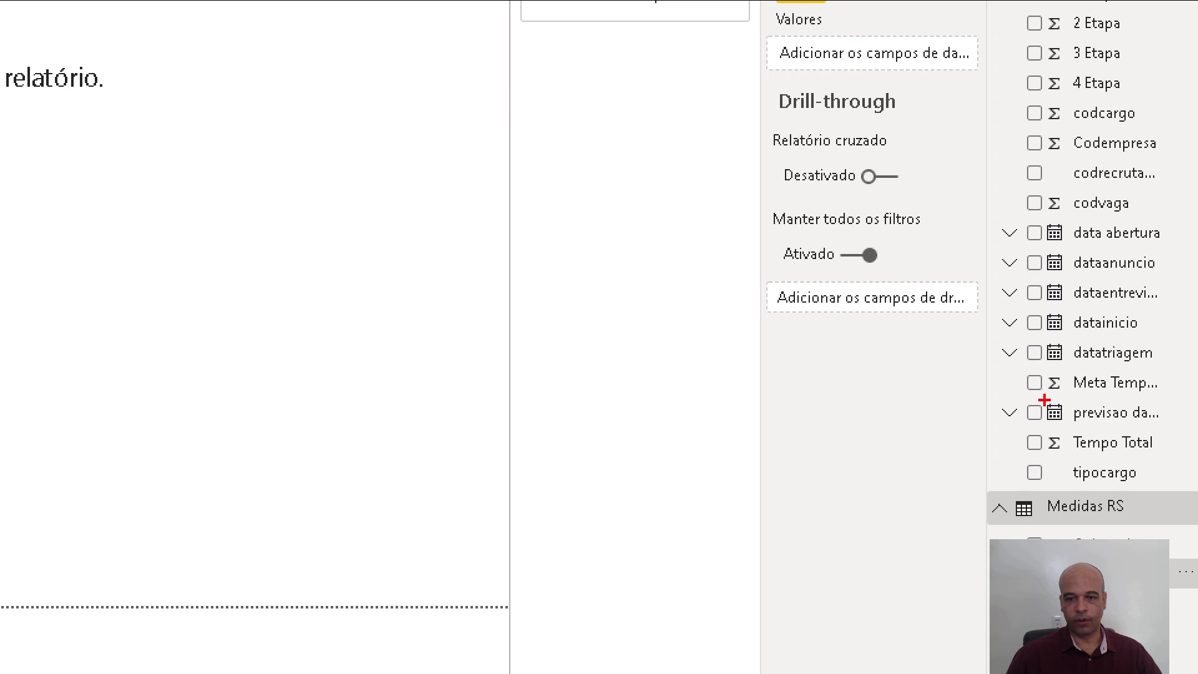
mouse_move(1040, 399)
mouse_down()
mouse_move(1063, 427)
mouse_move(1169, 431)
mouse_up()
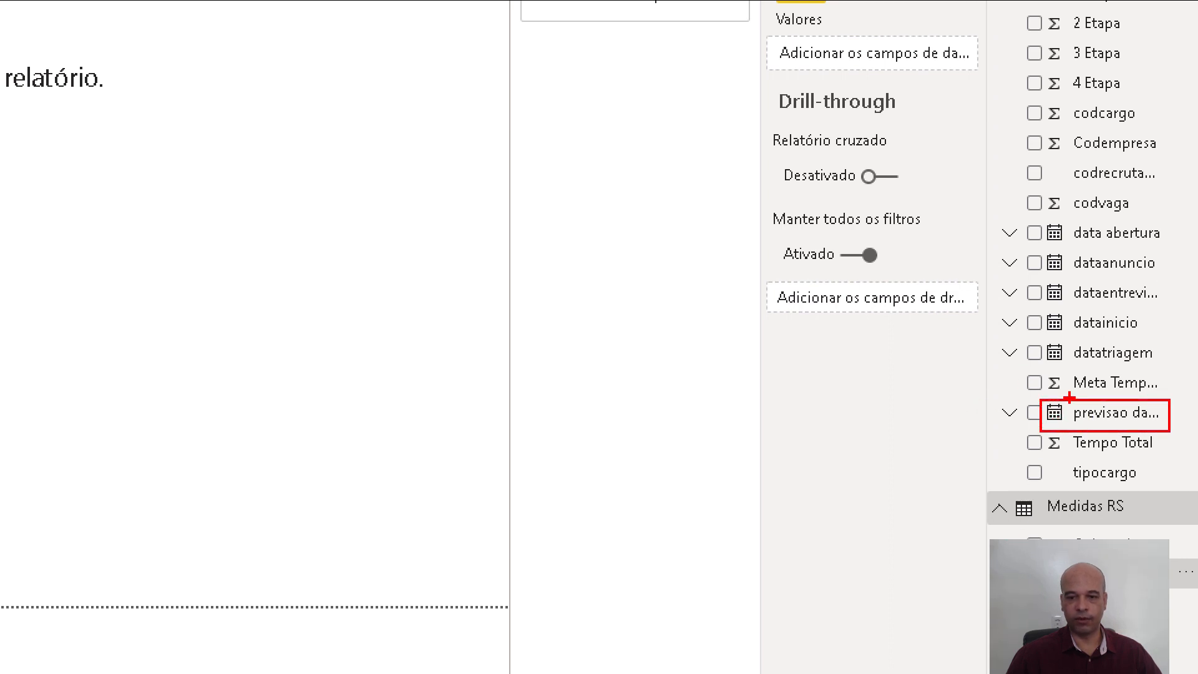
drag(1067, 399, 1036, 430)
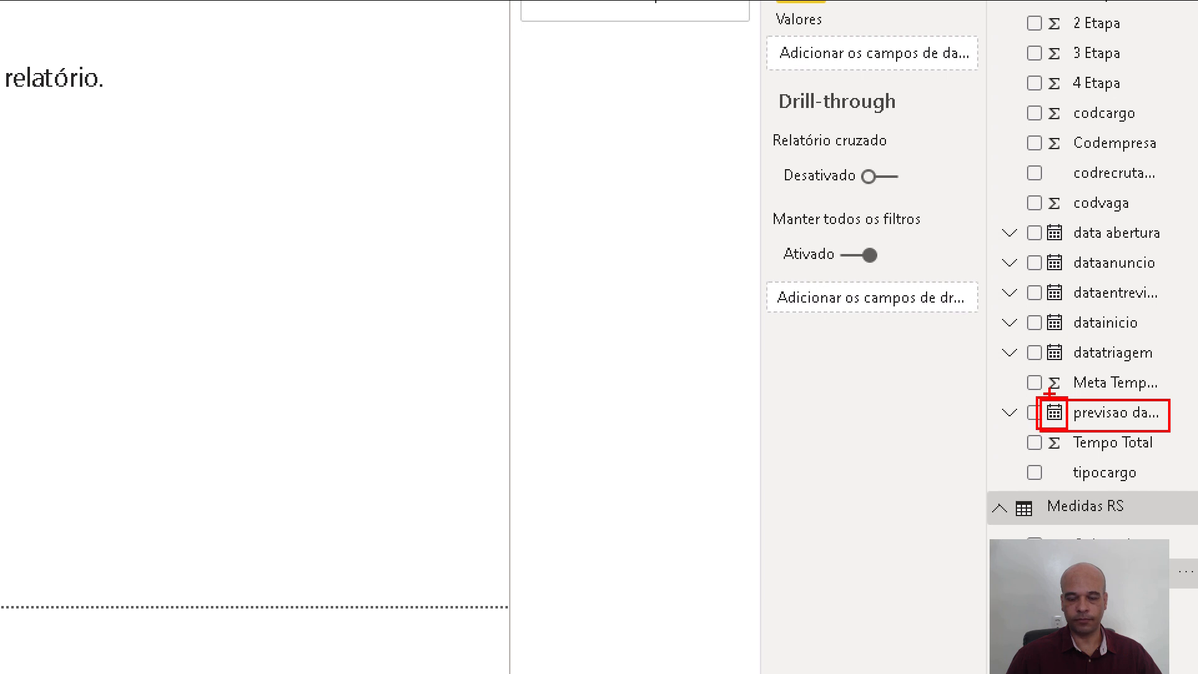
drag(1043, 376, 1065, 392)
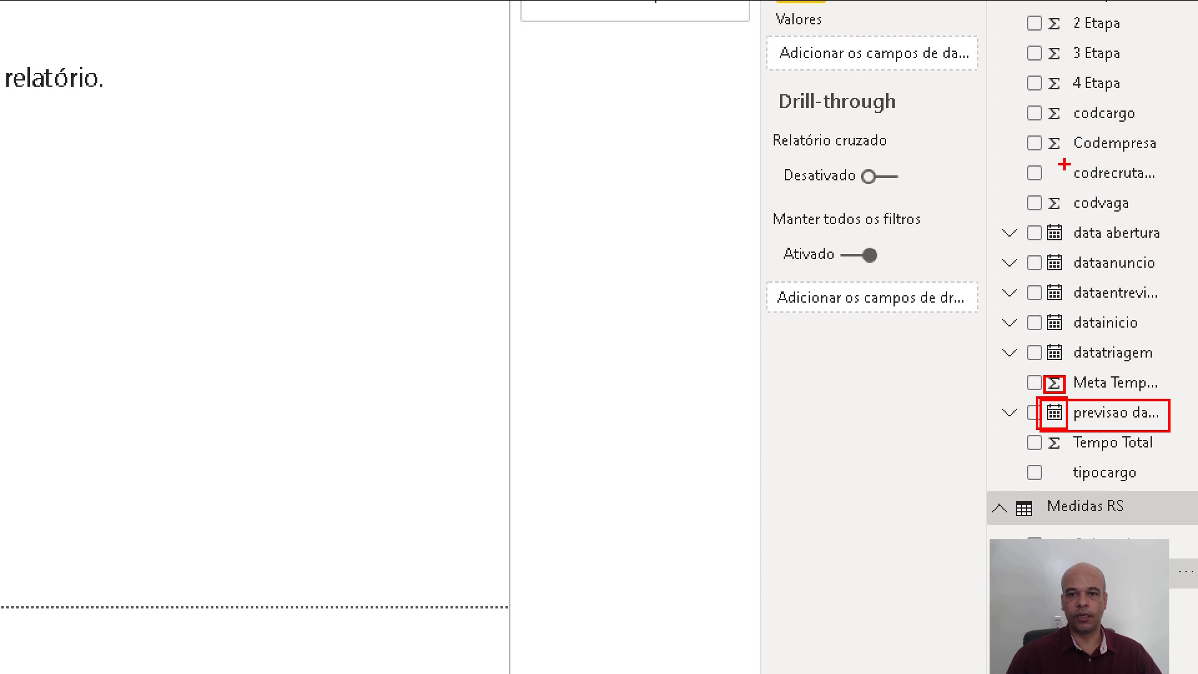
drag(1046, 167, 1069, 187)
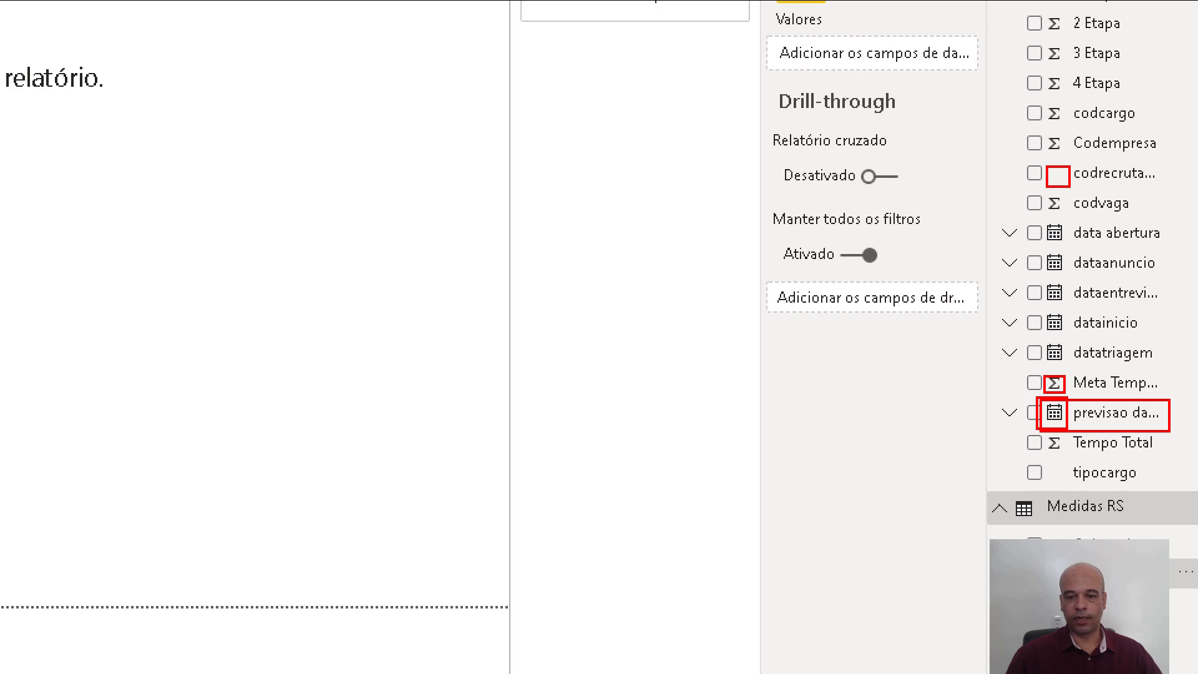
key(Escape)
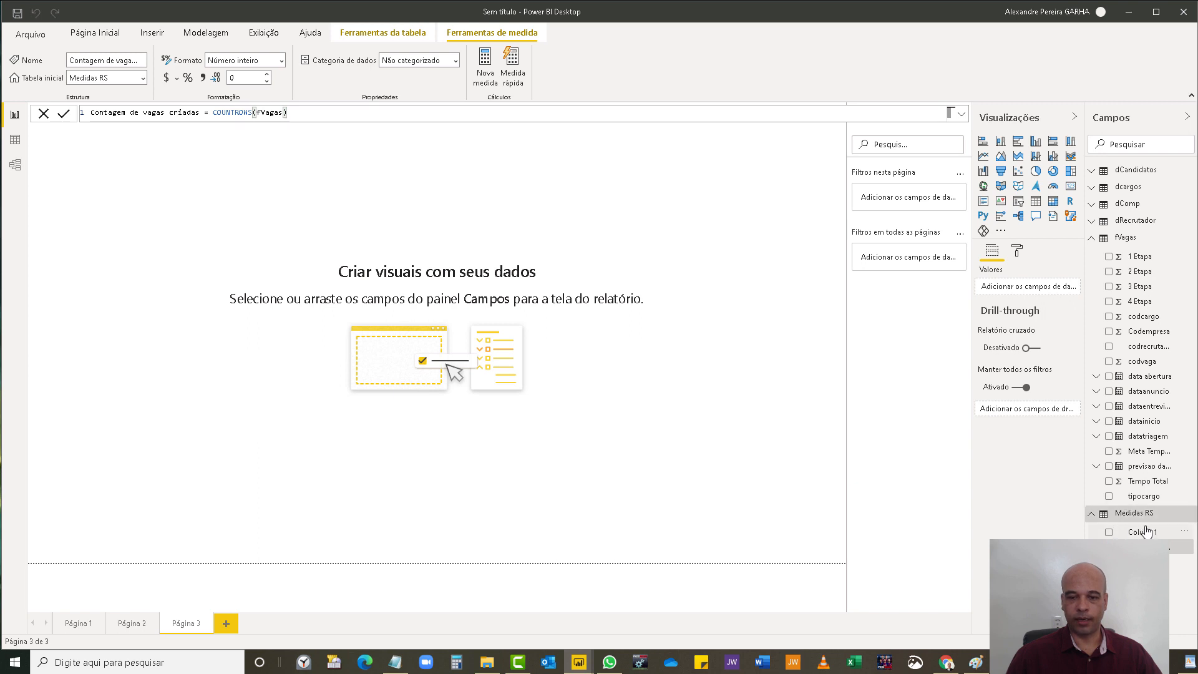
- Delete the Coluna 1 column from the Medidas RS table and collapse and reopen the field list to refresh it
click(1179, 534)
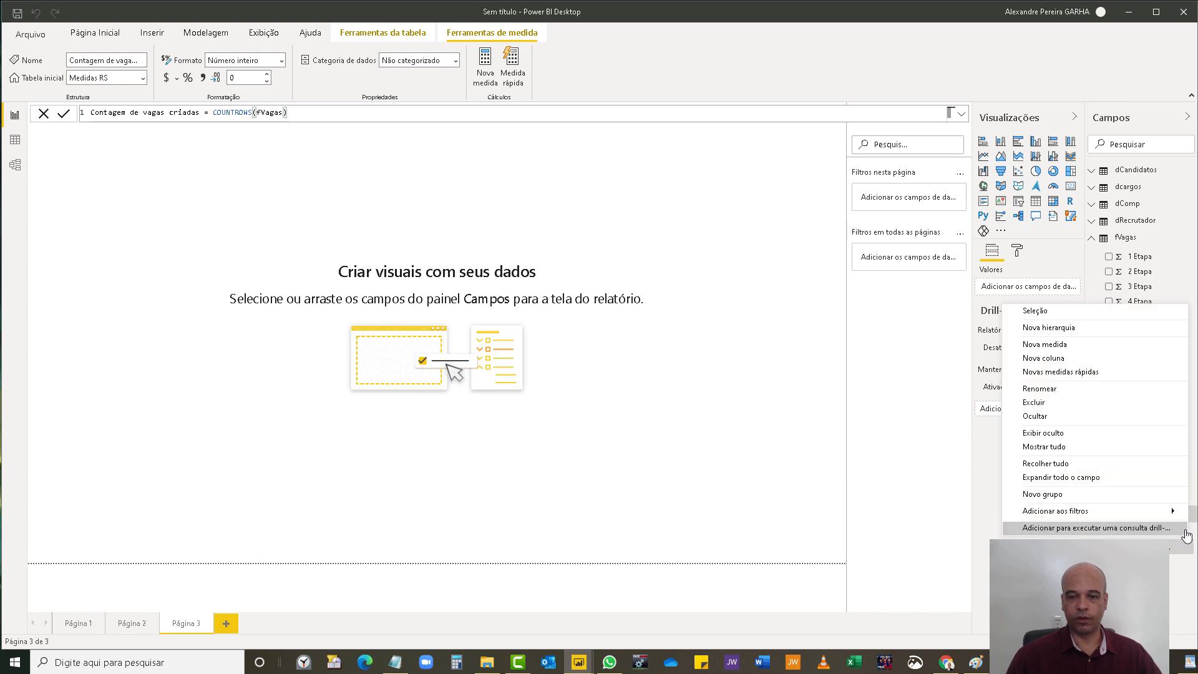
click(1050, 404)
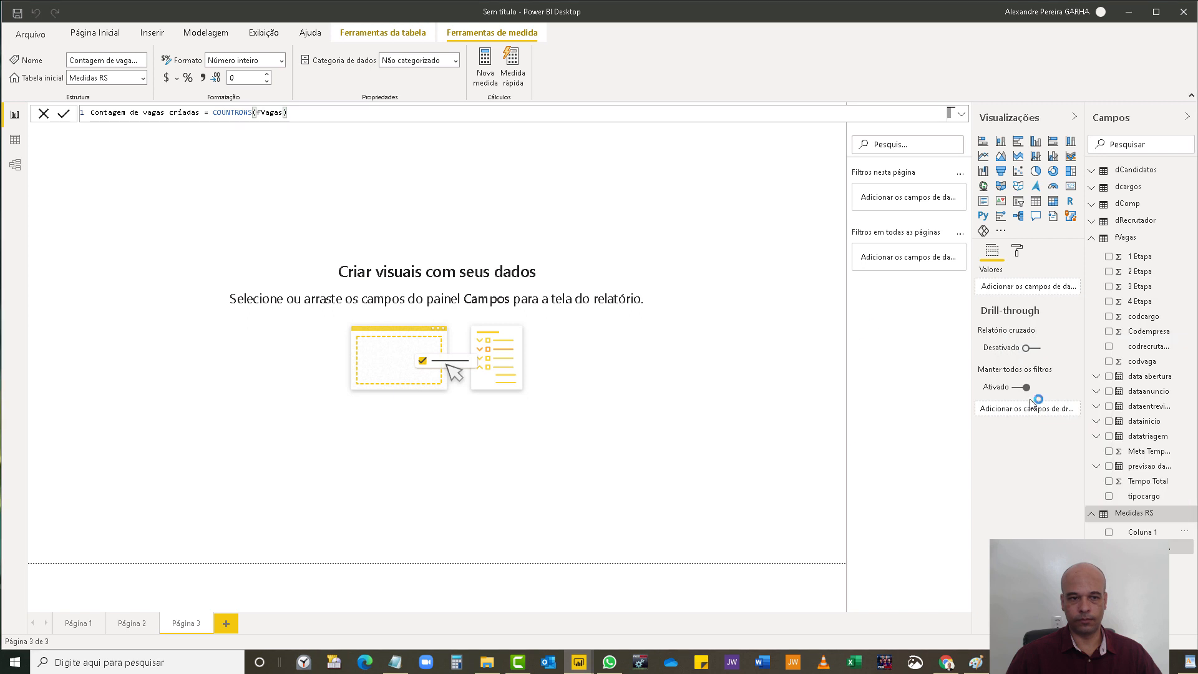
click(849, 350)
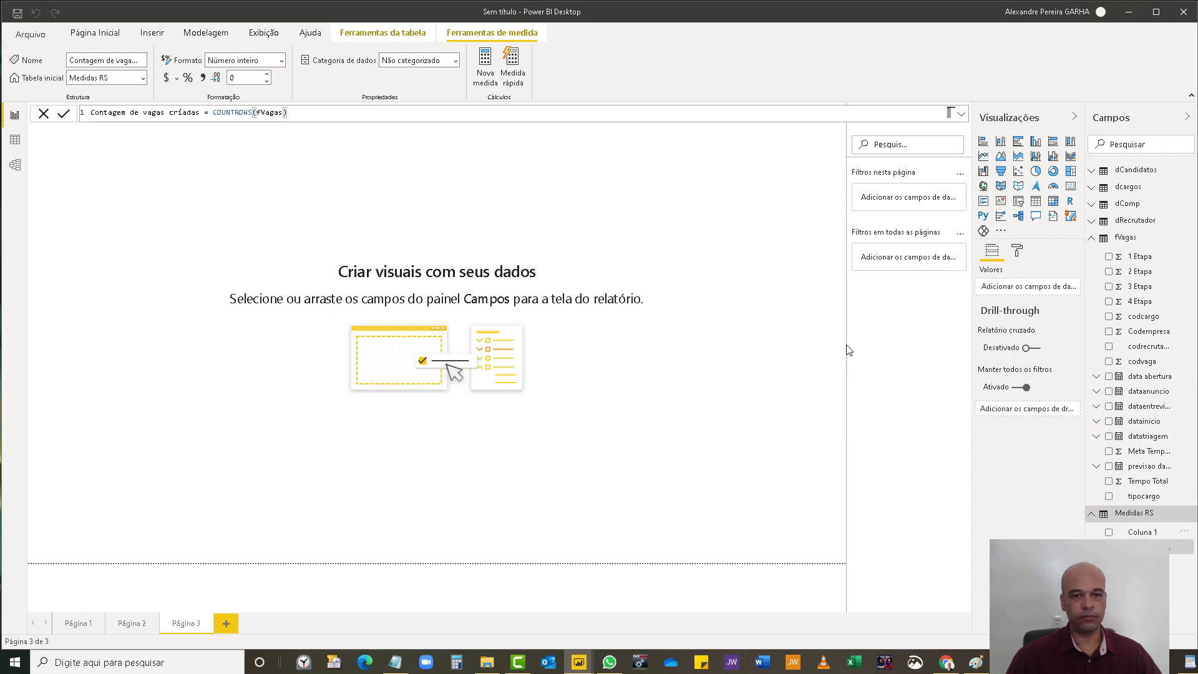
click(1187, 120)
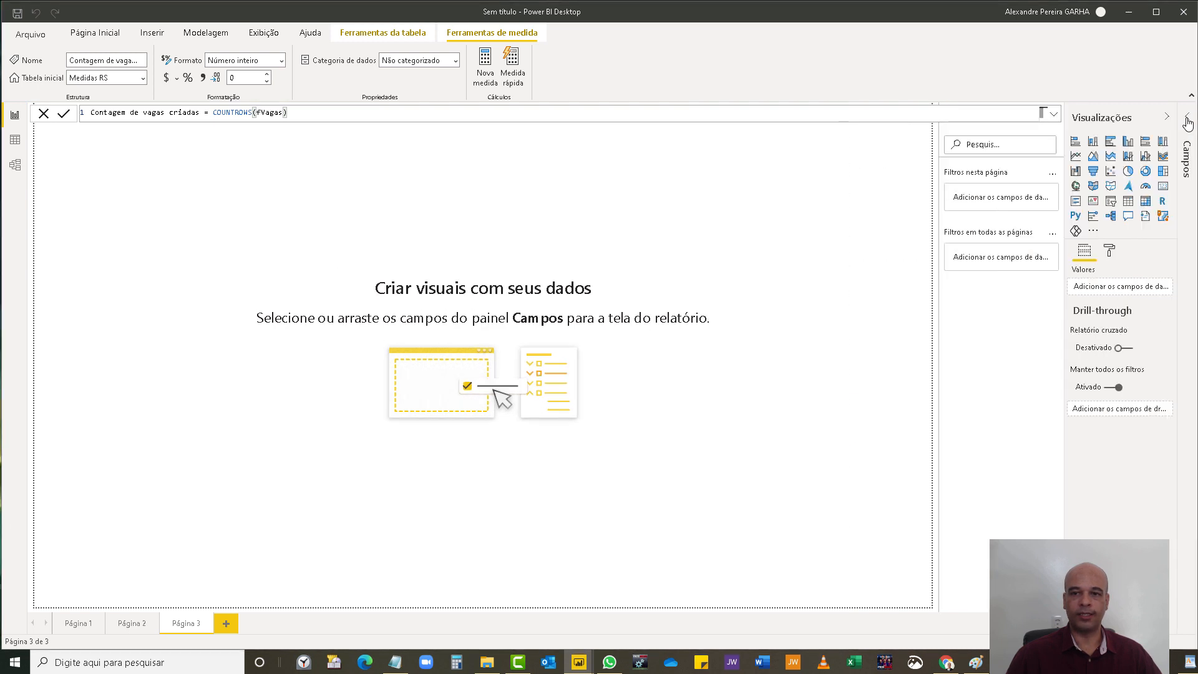
click(1186, 121)
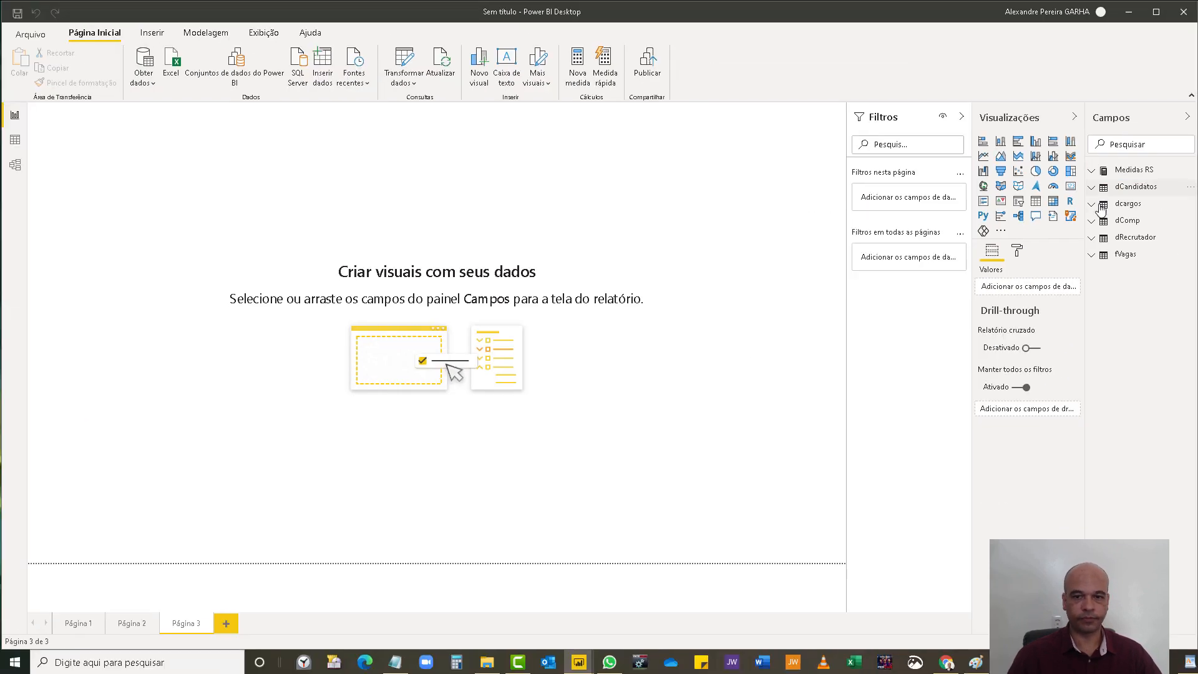
- Place the Contagem de vagas criadas measure on Página 3 as a small card visual at the page's left edge
click(1134, 172)
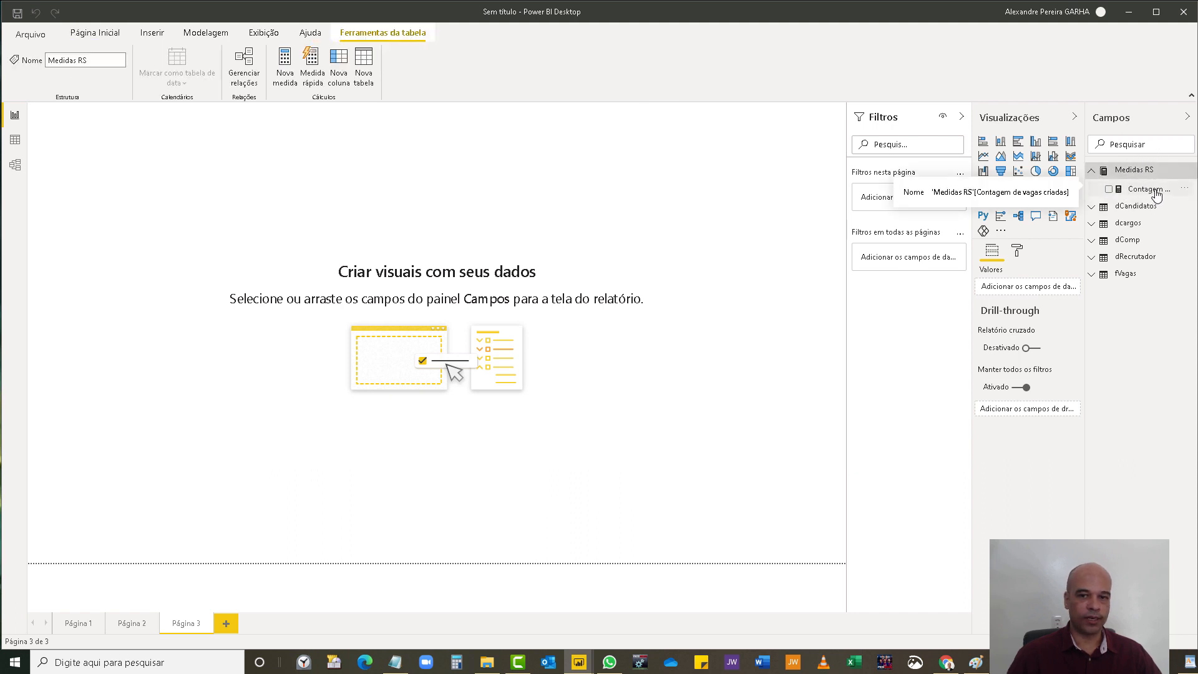
drag(1150, 194, 335, 239)
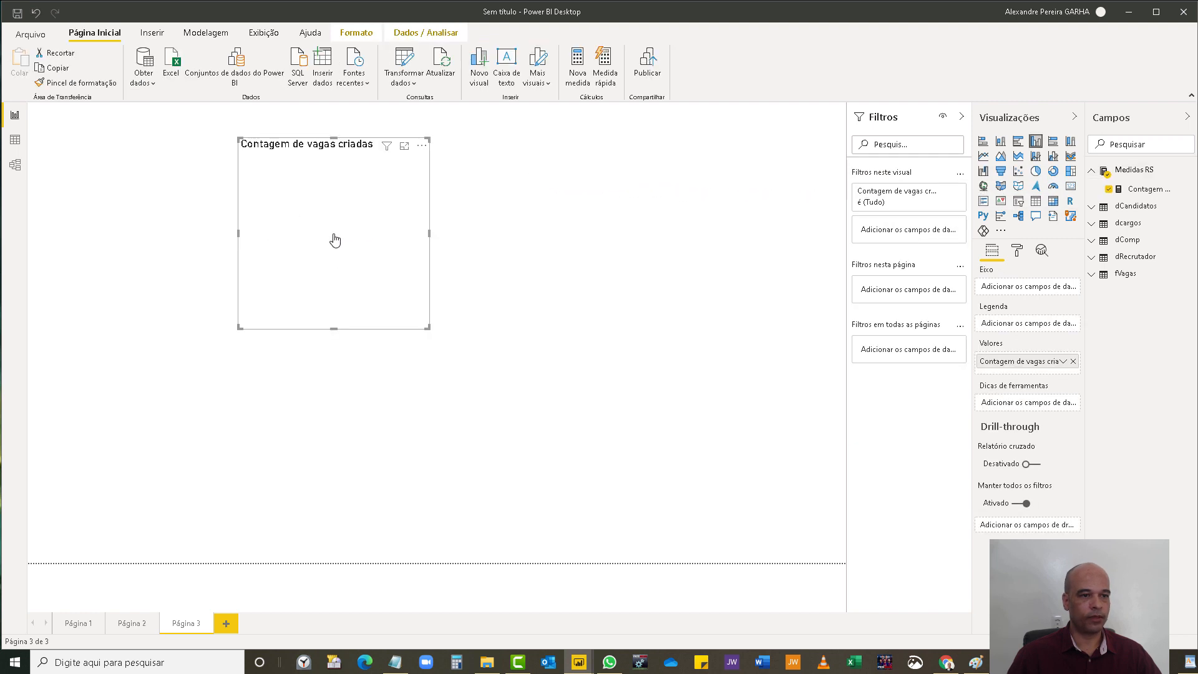
drag(427, 331, 401, 227)
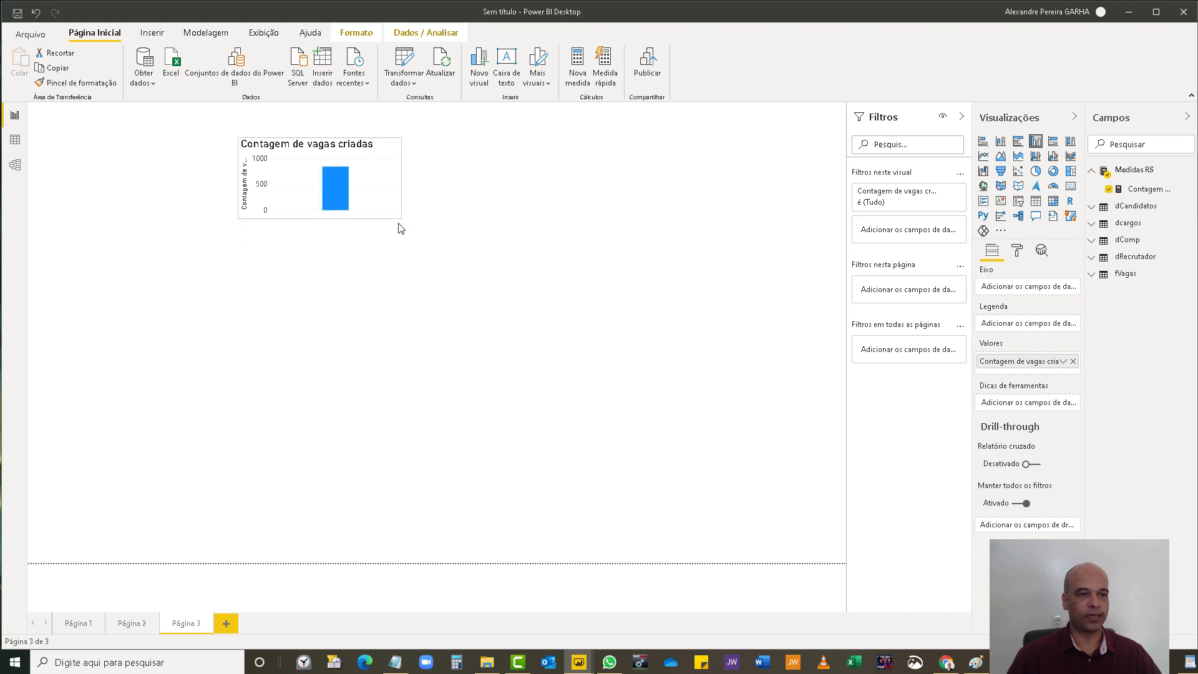
click(1070, 186)
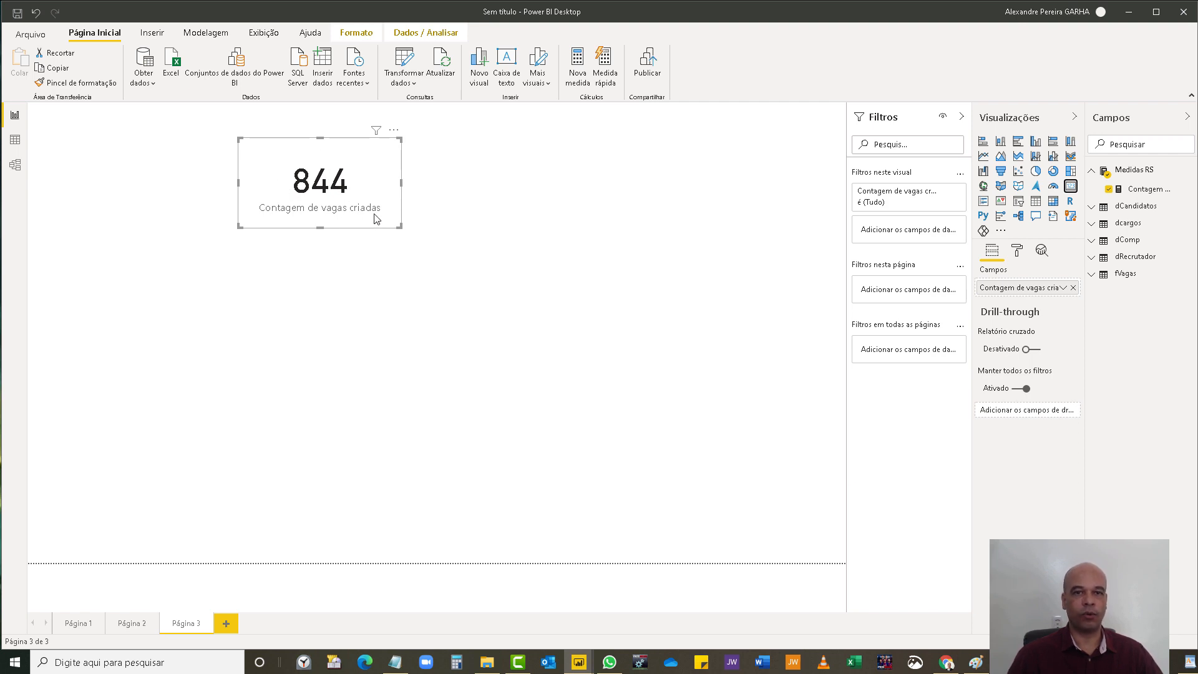
drag(365, 226, 153, 229)
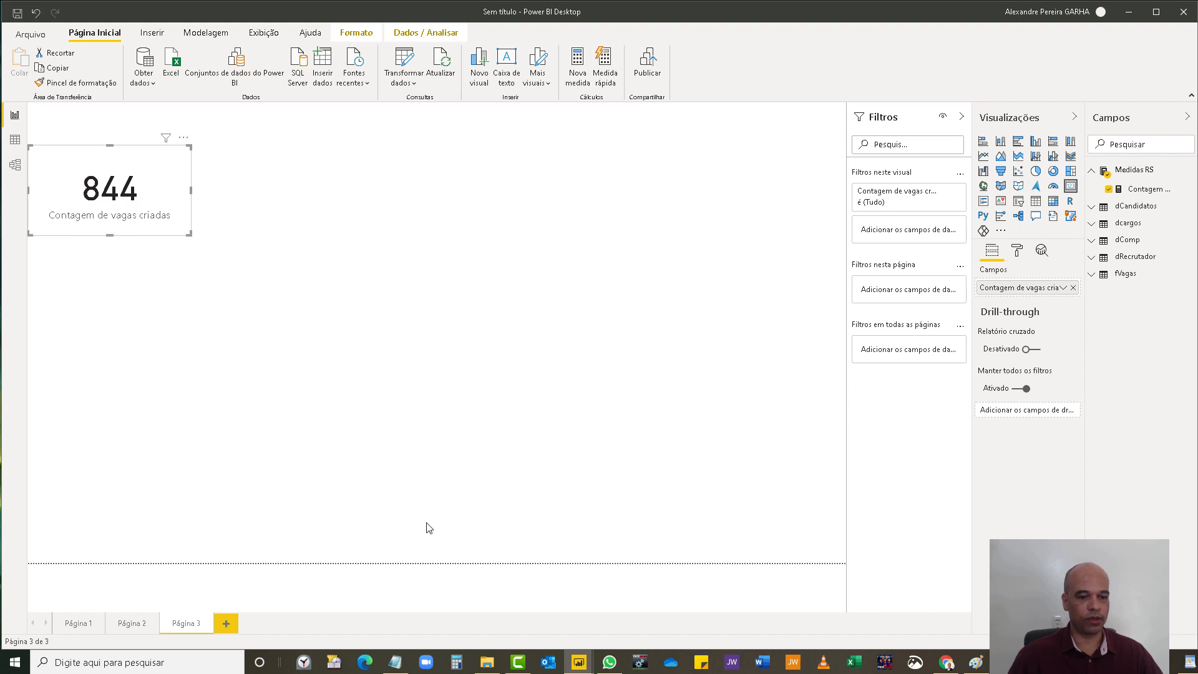
- Switch to the WordPad indicator list and make "vagas abertas" bold in its first bullet
click(1185, 662)
click(531, 215)
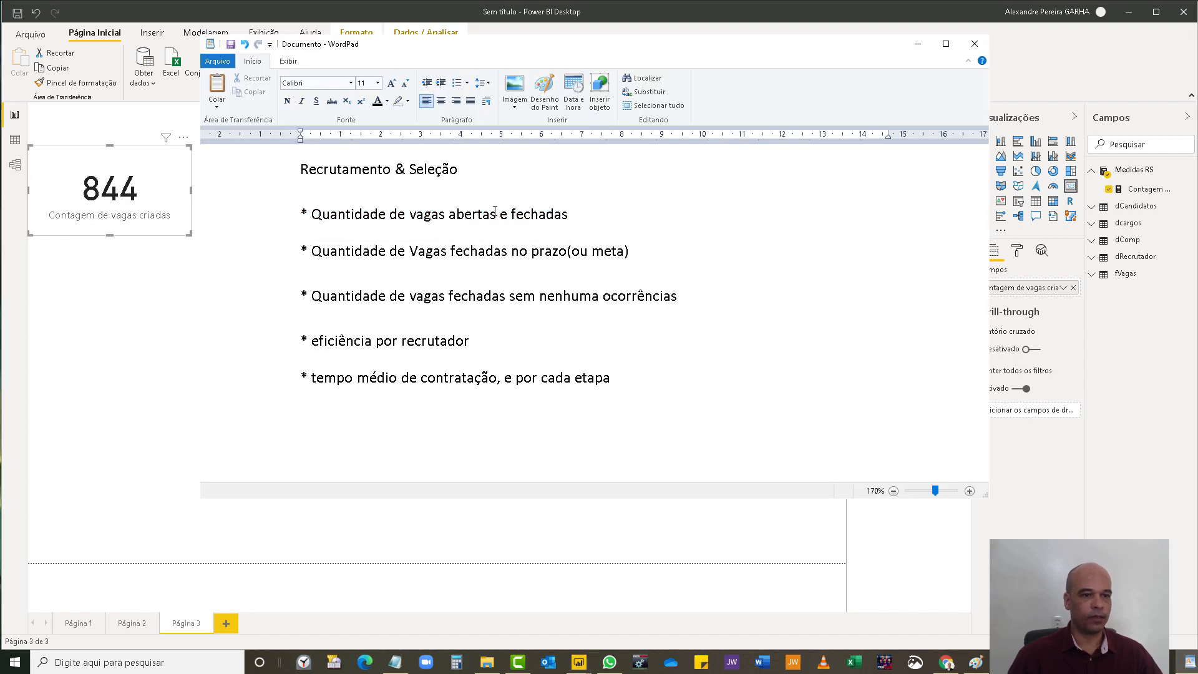
drag(496, 214, 464, 214)
click(346, 216)
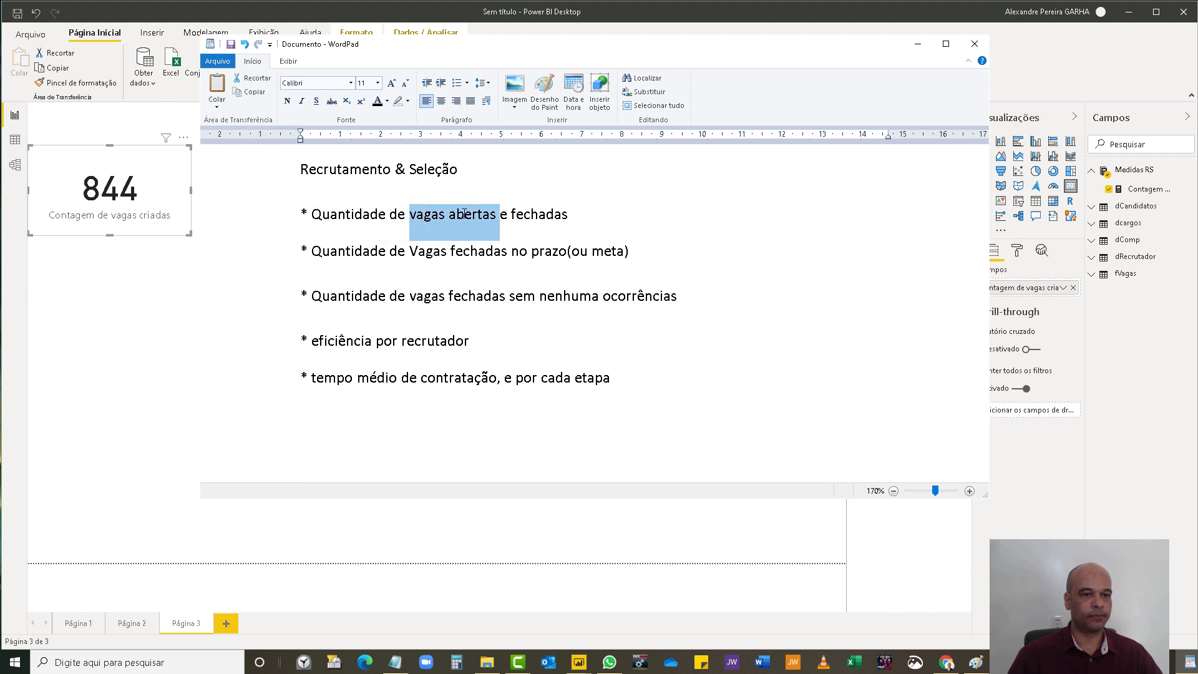
click(287, 100)
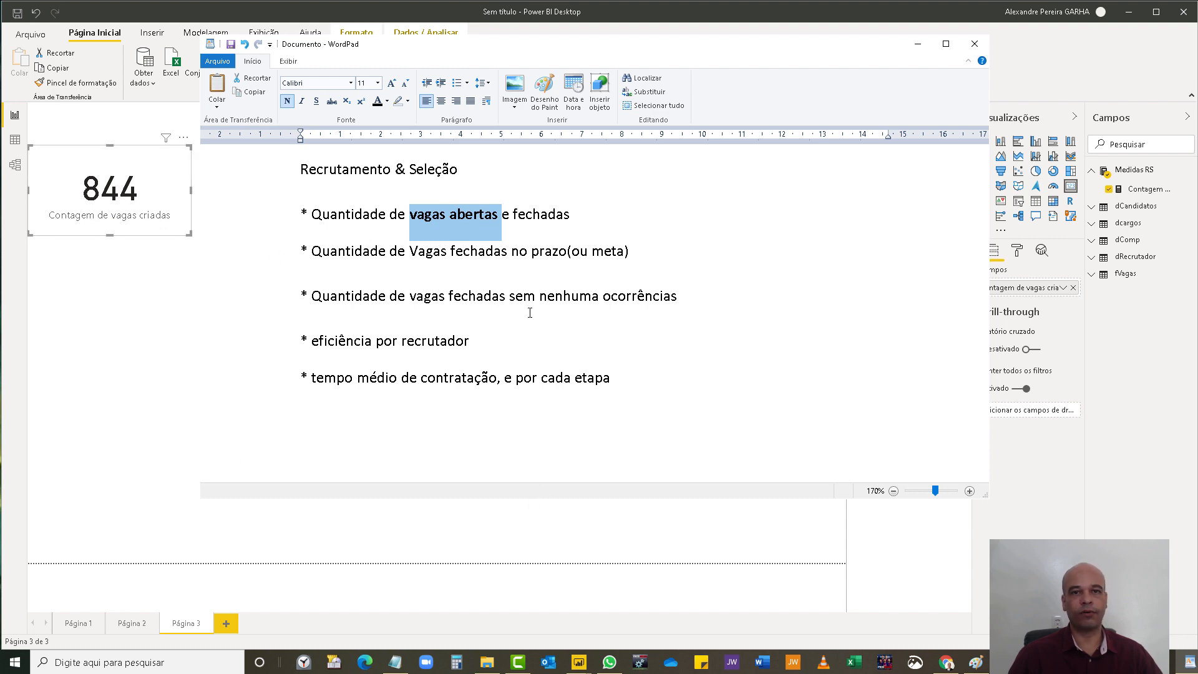
- Return to Power BI Desktop, move the vacancy count card slightly inward from the page's left edge, and deselect it
click(108, 275)
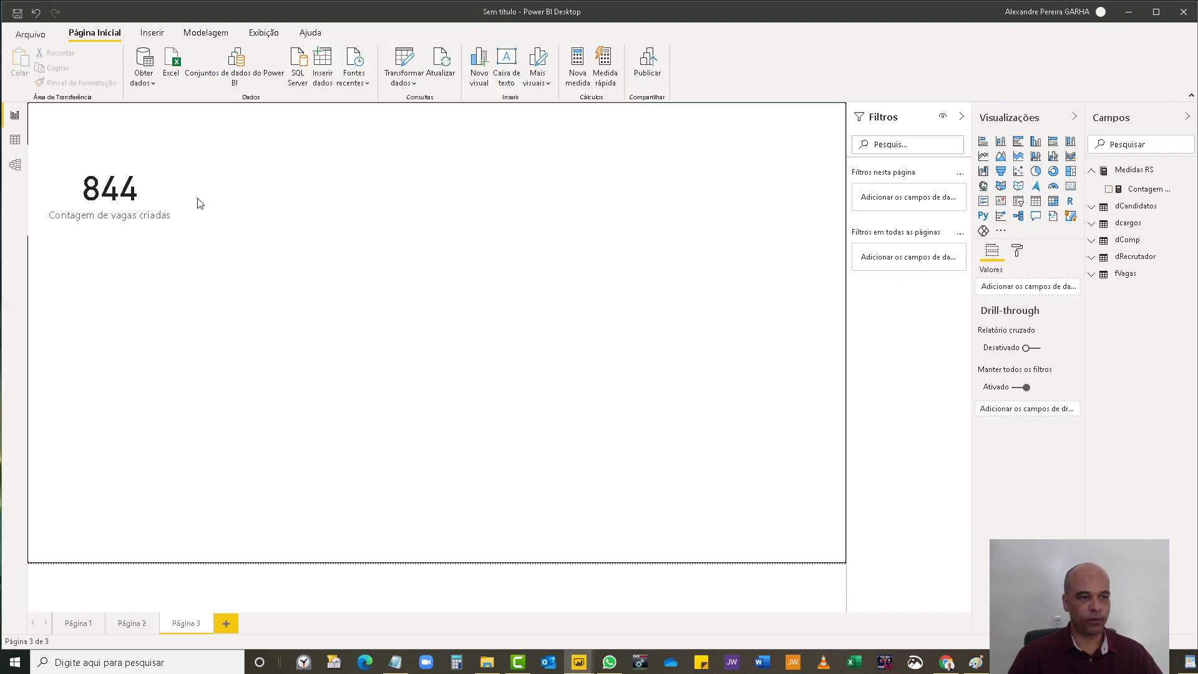
click(166, 203)
drag(166, 203, 185, 206)
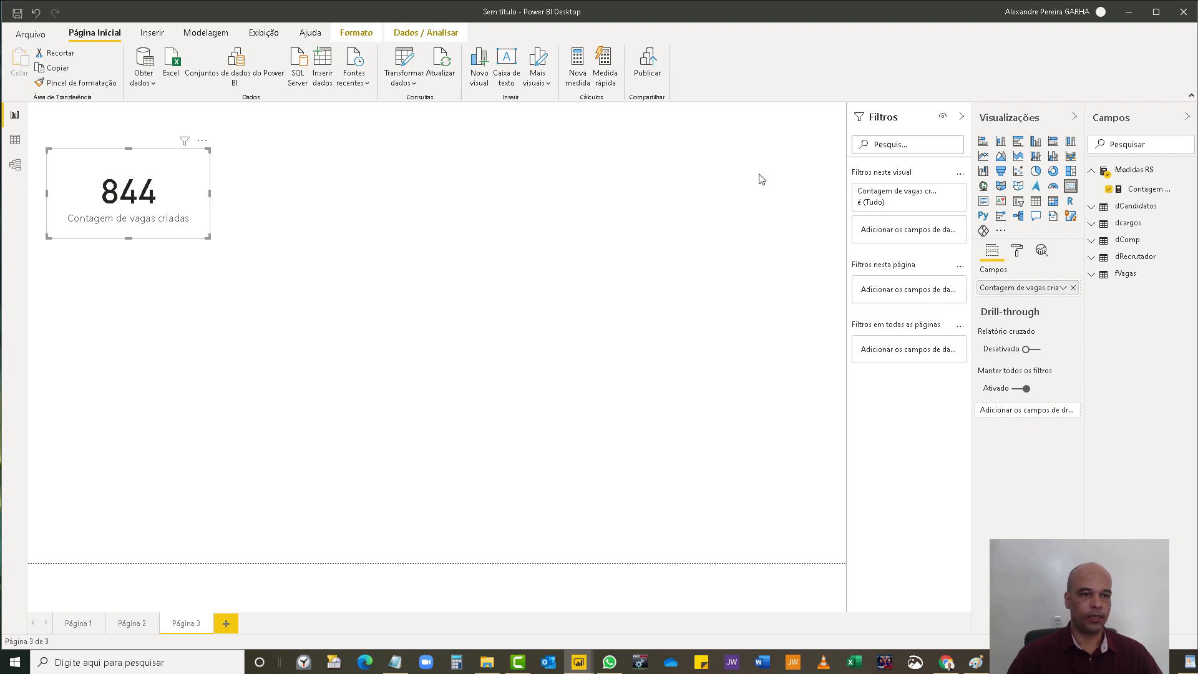
click(405, 186)
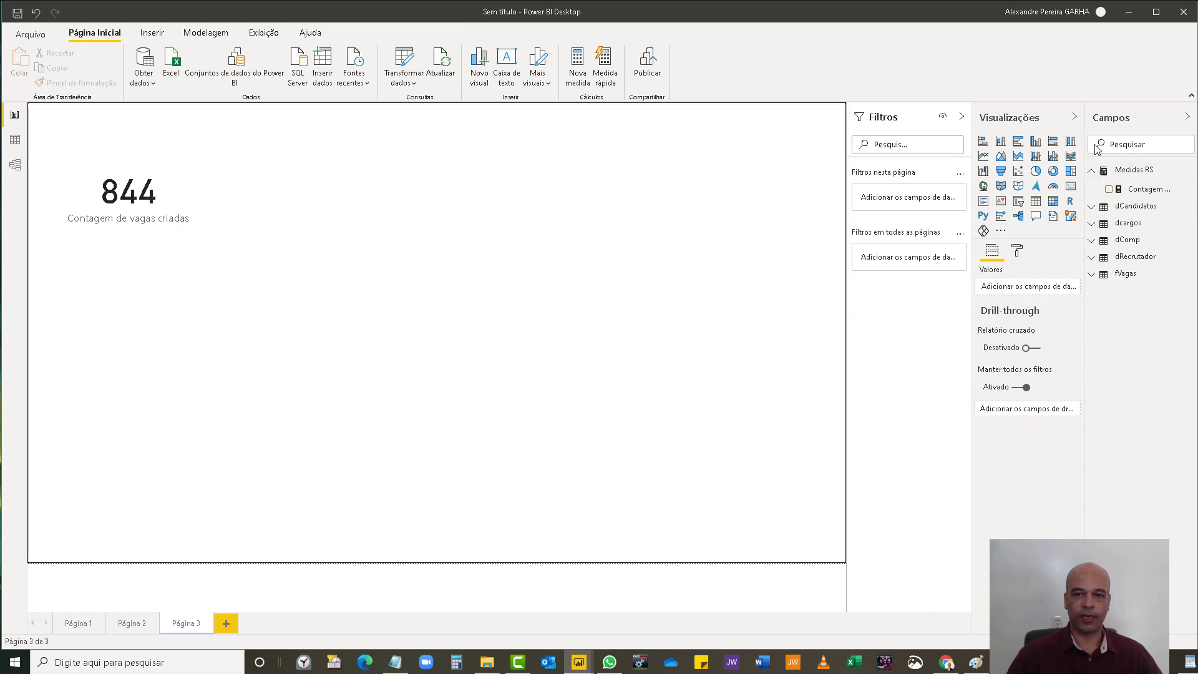
- Create a new measure in the Medidas RS table and name it "Vagas Fechadas" in its formula
click(1190, 172)
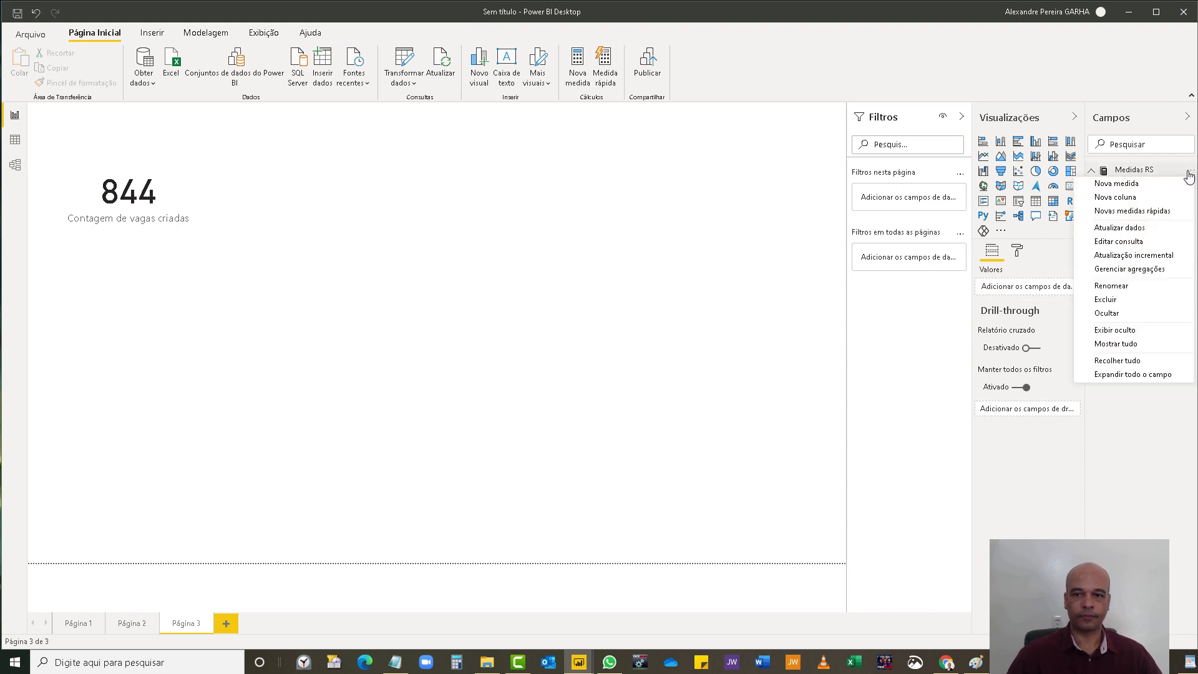
click(1164, 185)
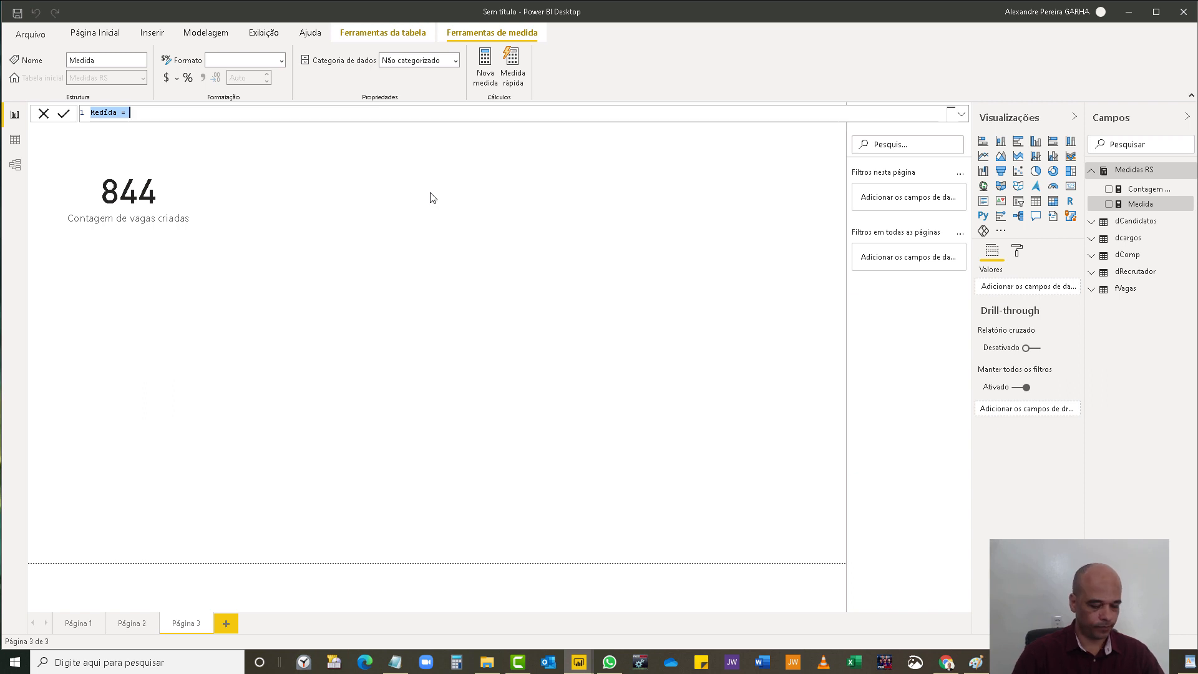
text(Vagas )
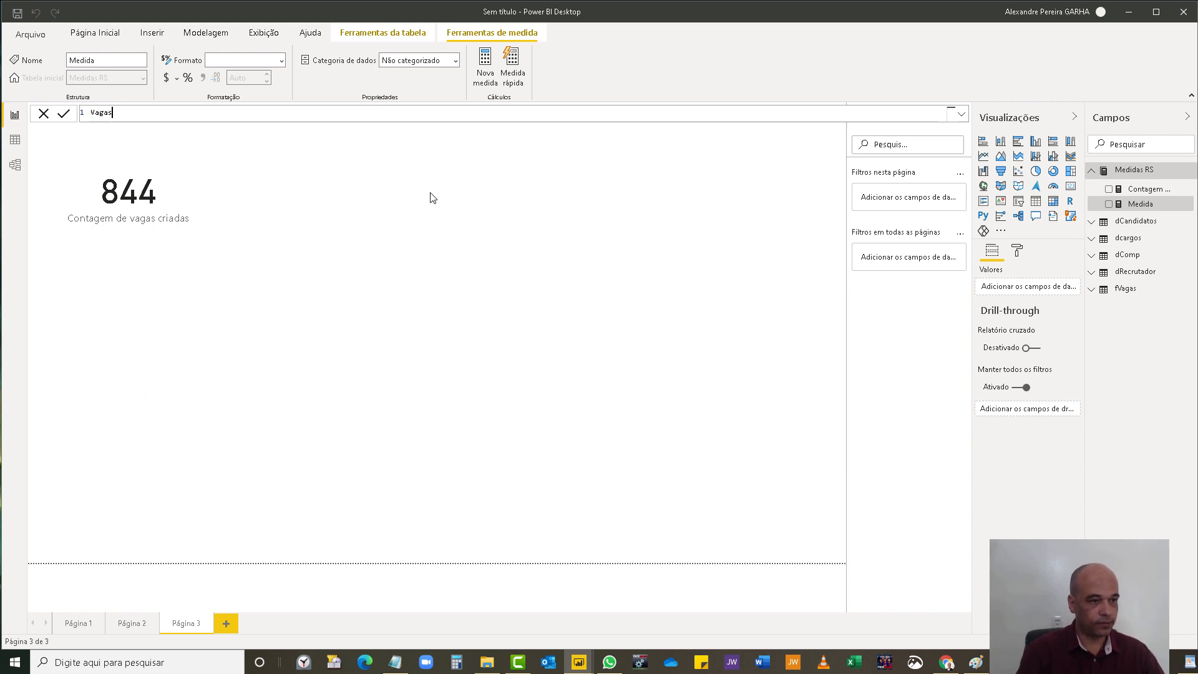
text(Fechadas = )
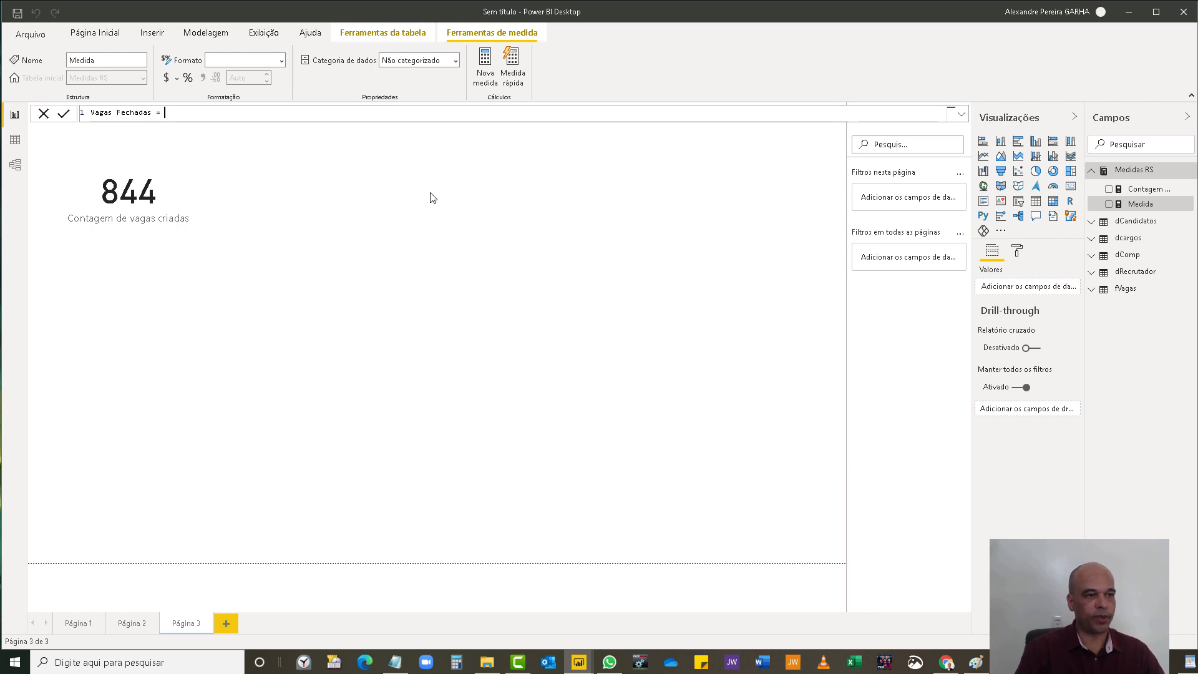
- Begin the Vagas Fechadas expression with CALCULATE, using [Contagem de vagas criadas] as its first argument
text(cal)
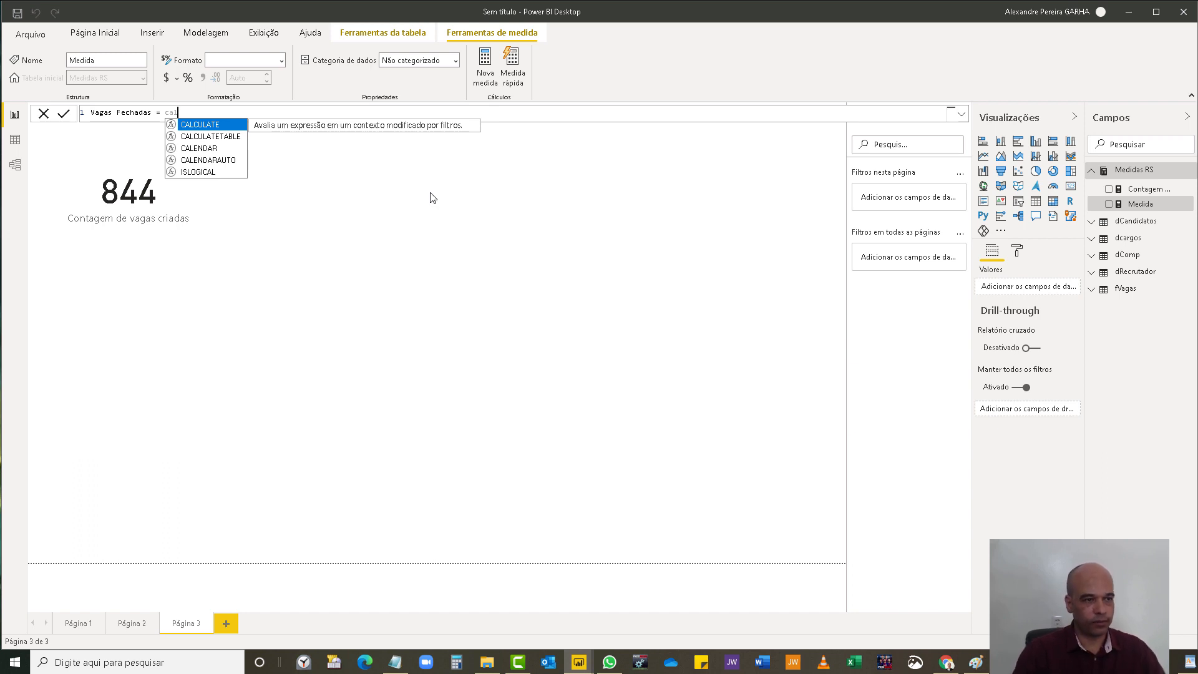
key(Tab)
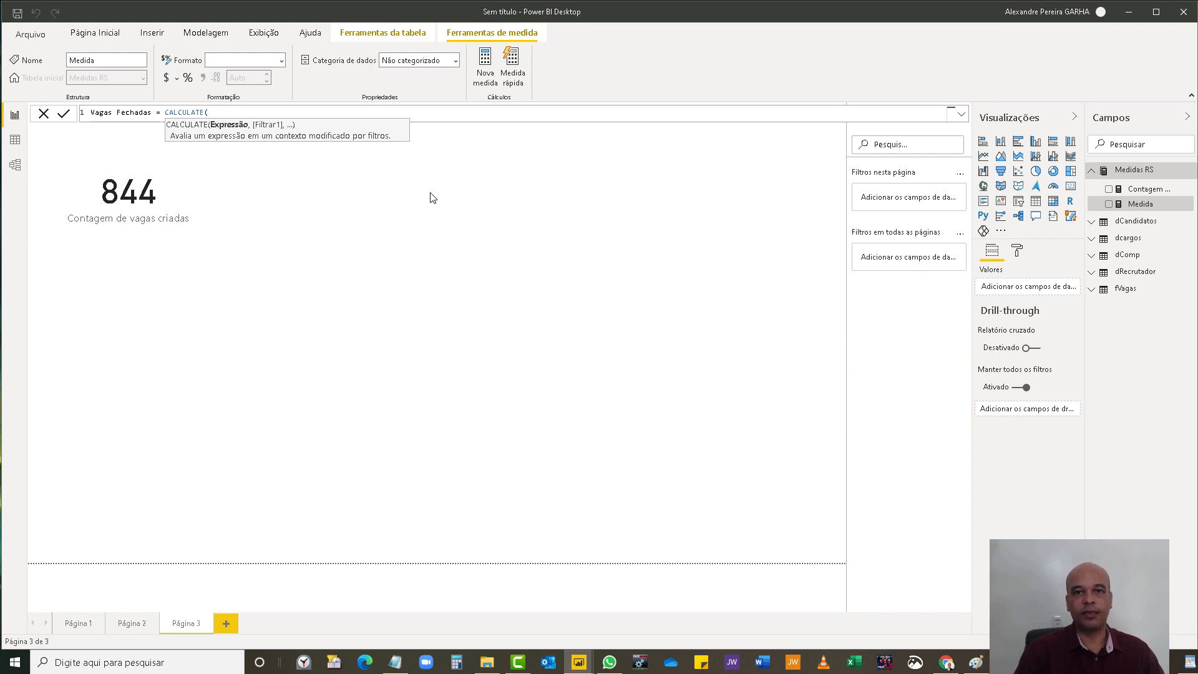
text(Cont)
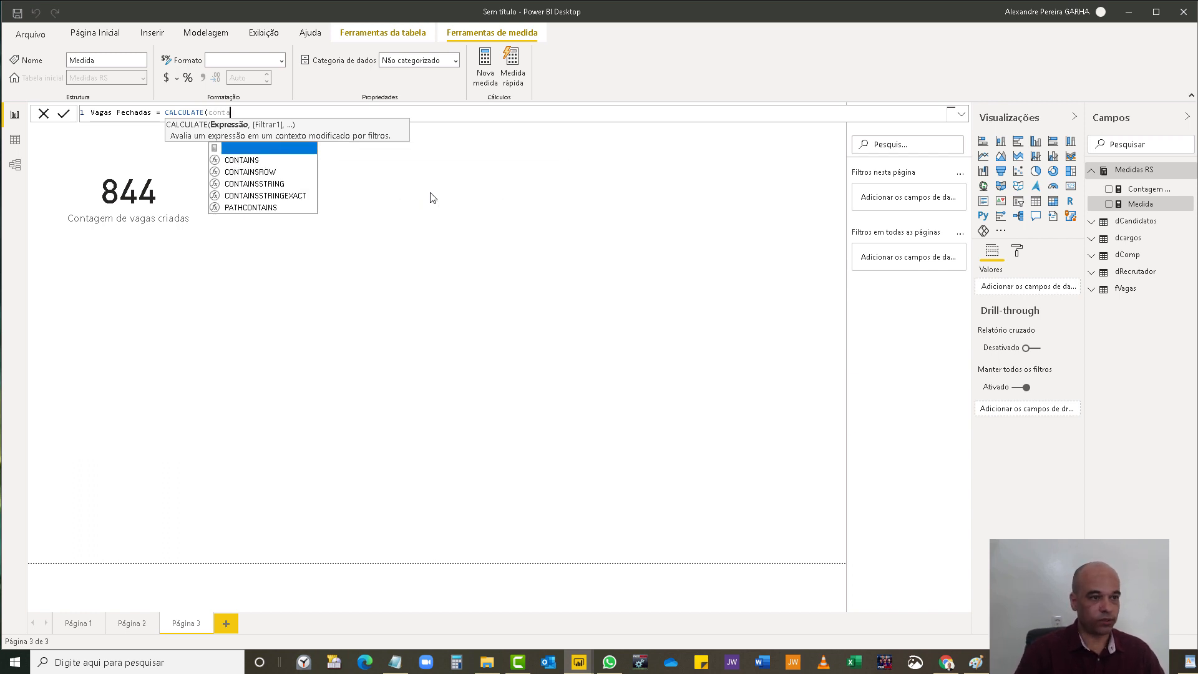
key(Tab)
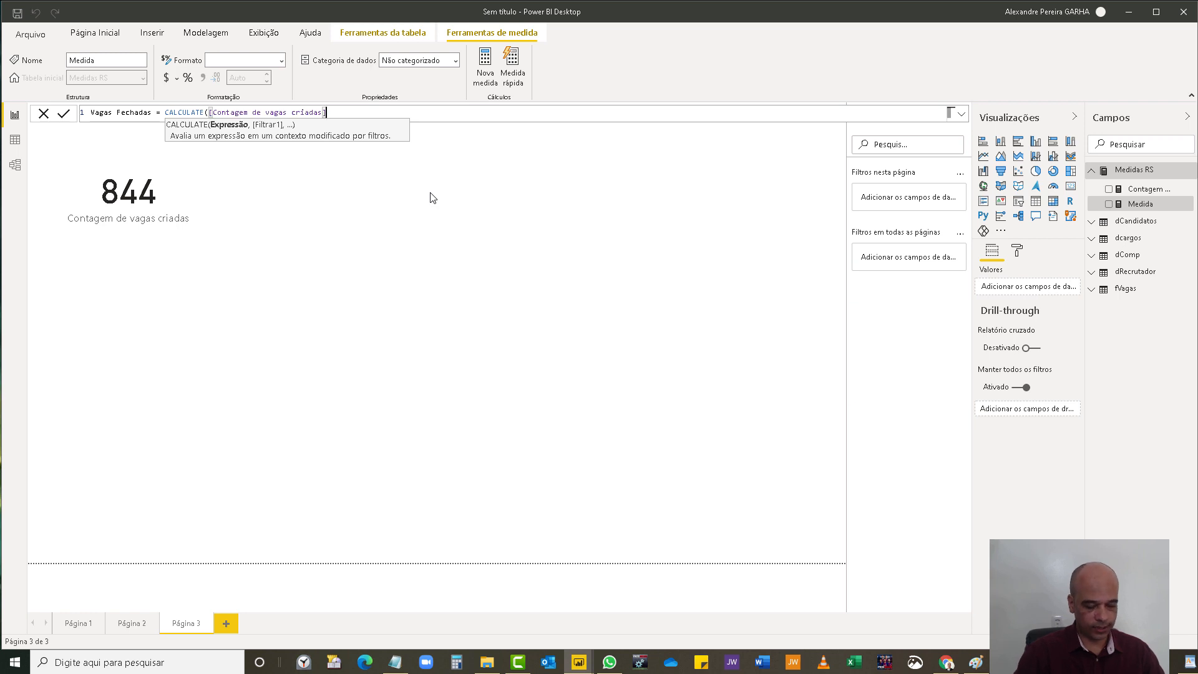
- Add fVagas[datainicio] with the not-equal operator <> as the filter argument of CALCULATE
text(,)
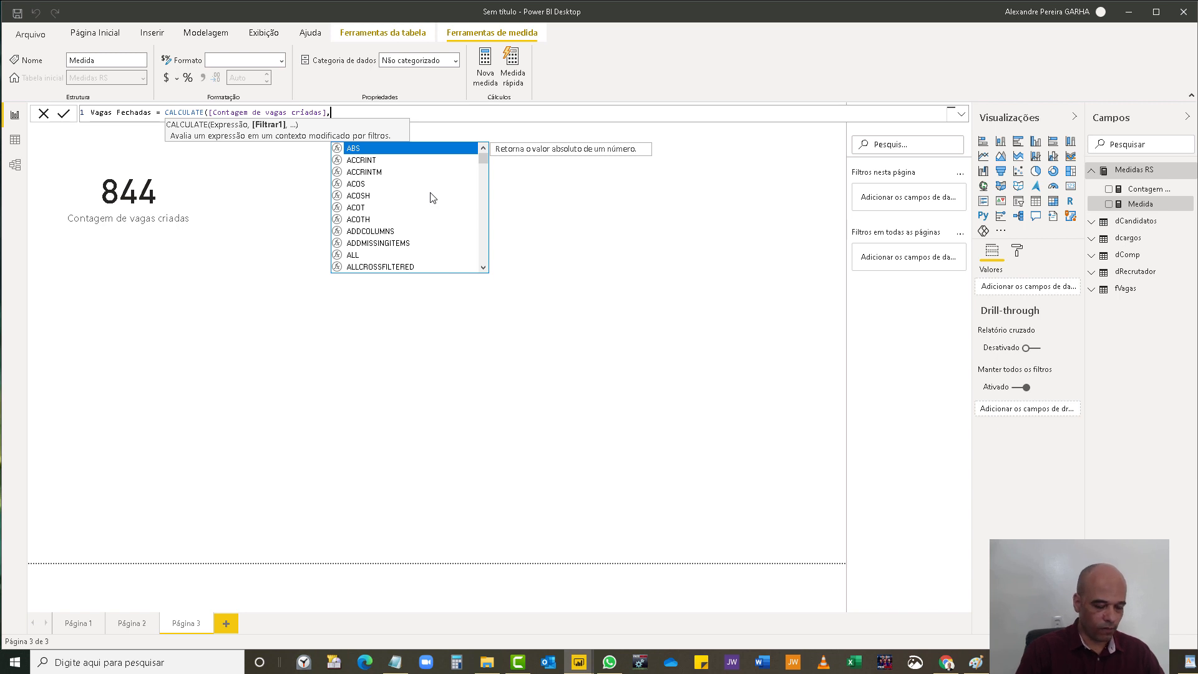
text(data)
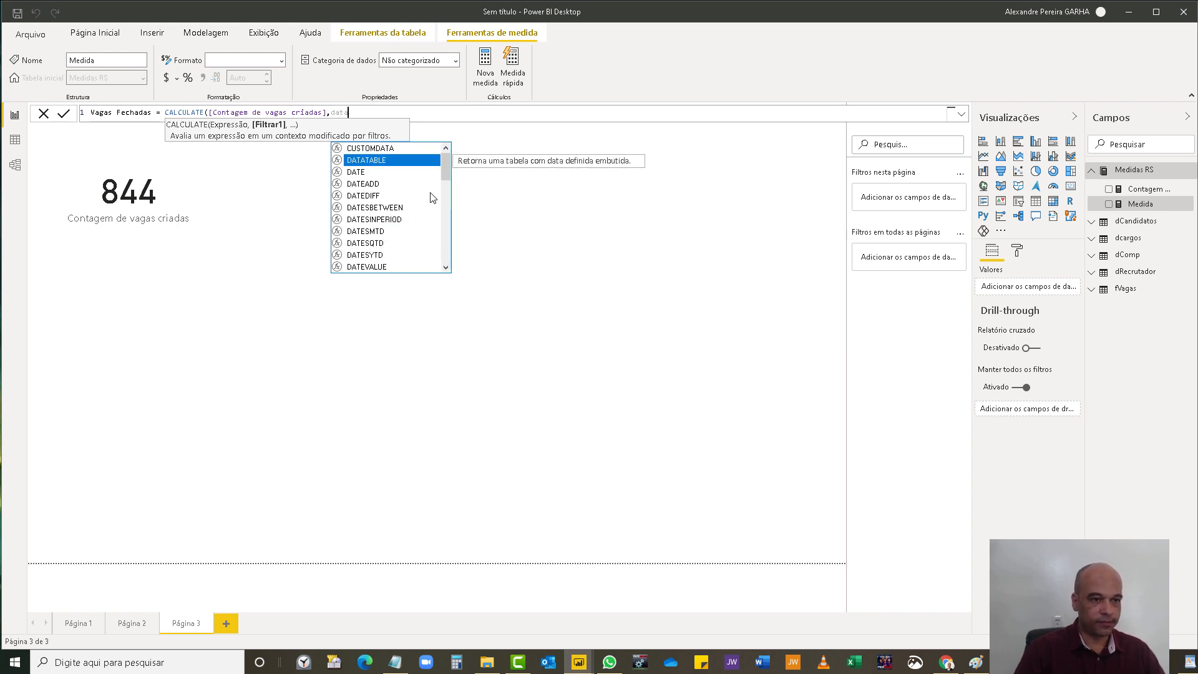
key(Down)
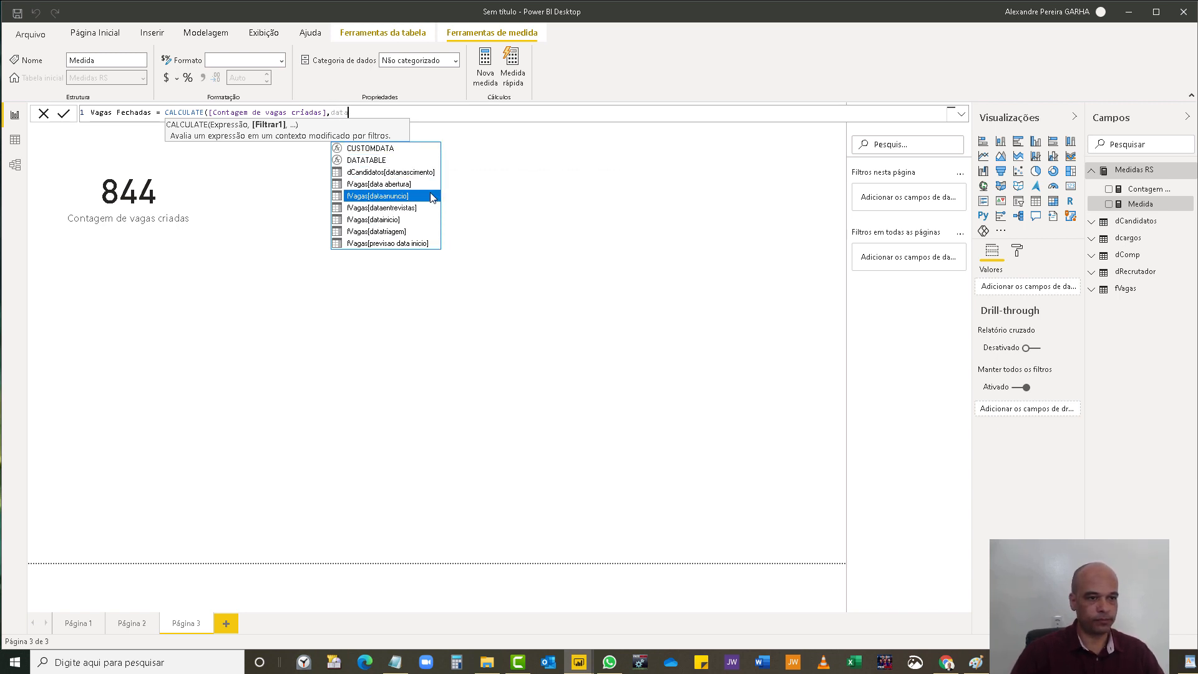
key(Down)
key(Down)
key(Tab)
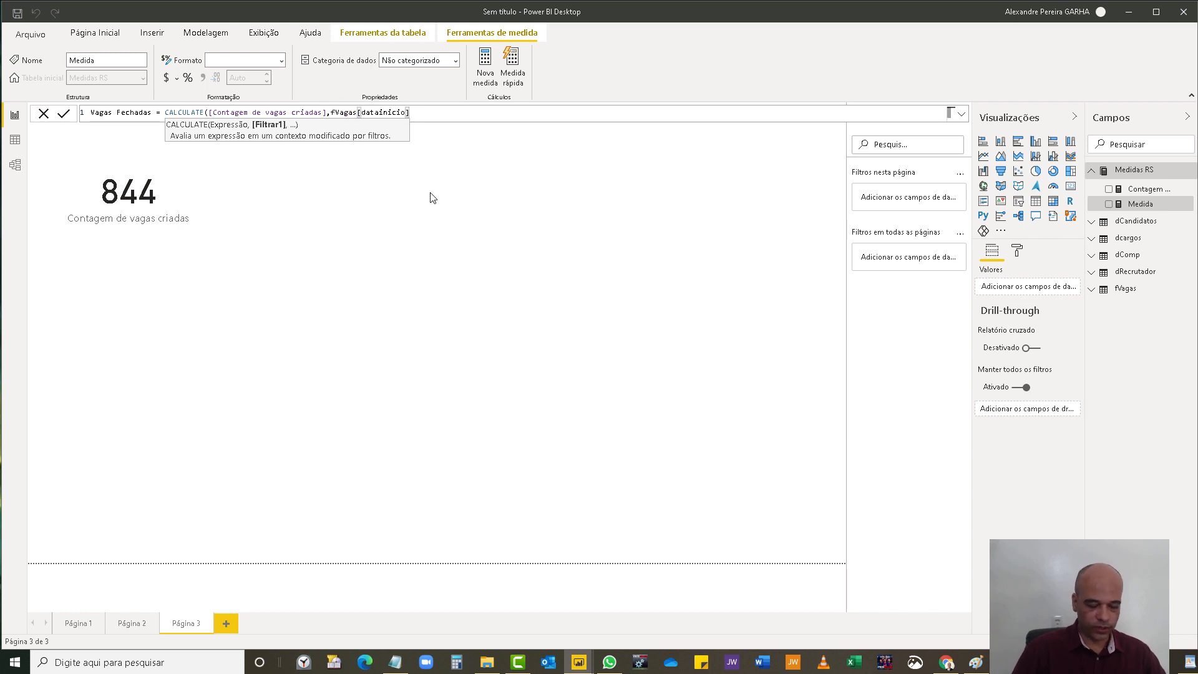
text(<>)
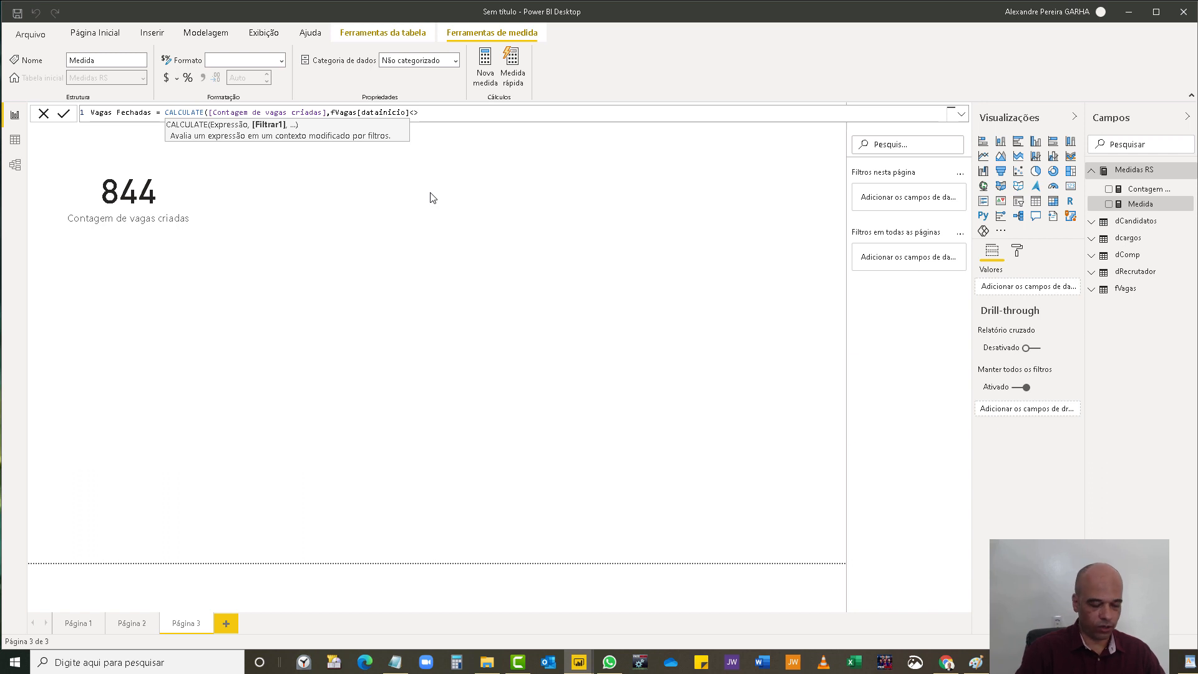
text(null)
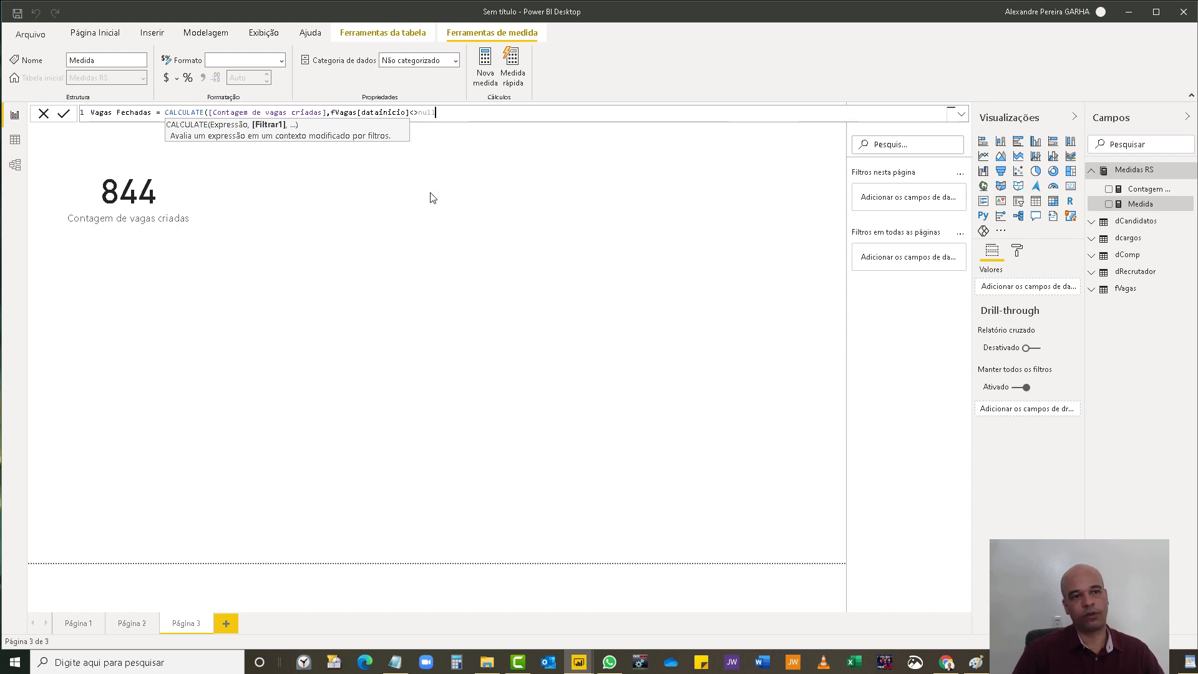
key(BackSpace)
key(BackSpace)
key(BackSpace)
key(BackSpace)
- Complete the filter condition with BLANK(), close the CALCULATE expression and commit the Vagas Fechadas measure
text(bl)
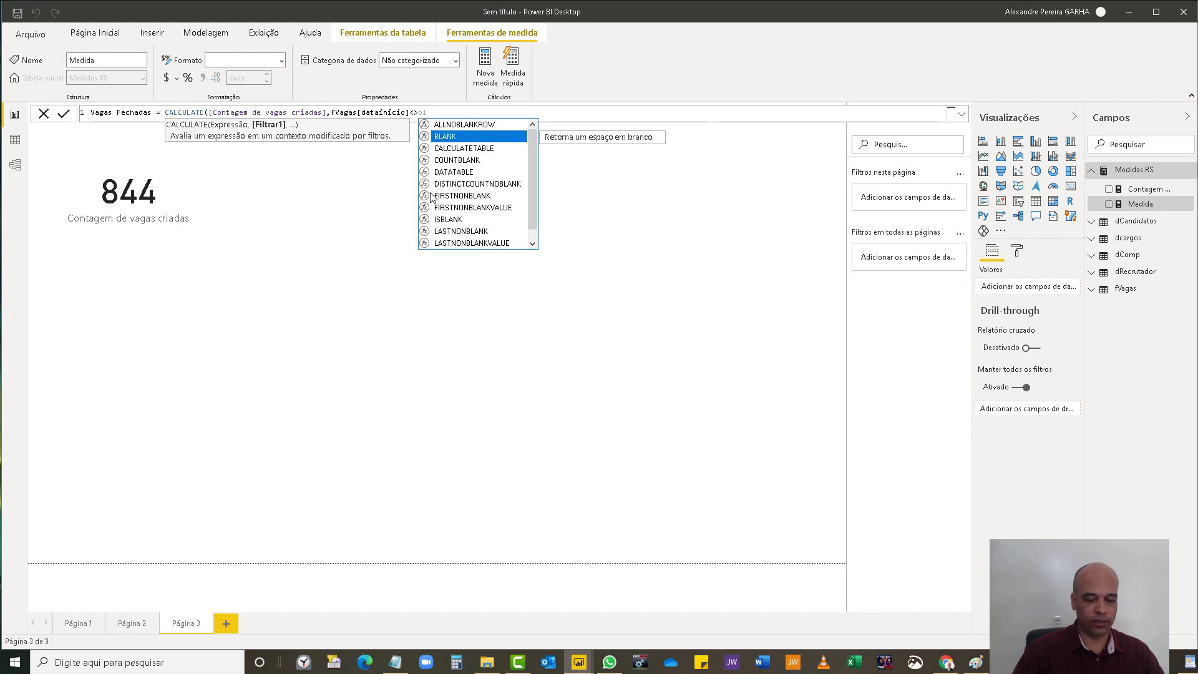
key(Tab)
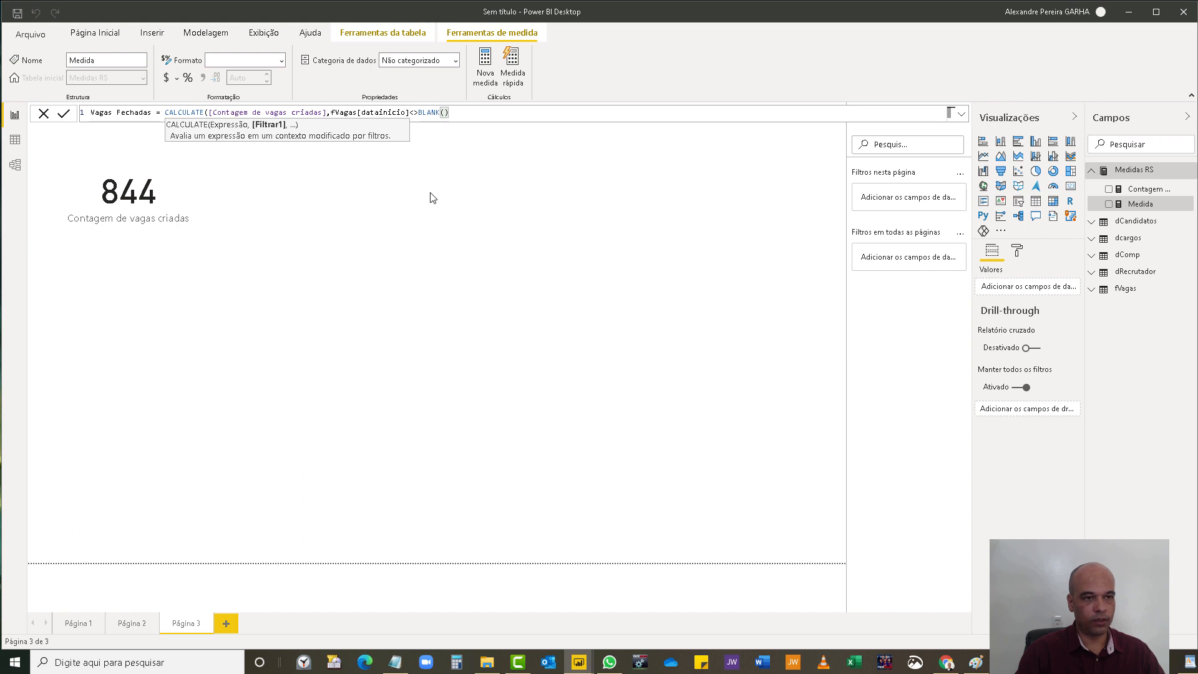
text())
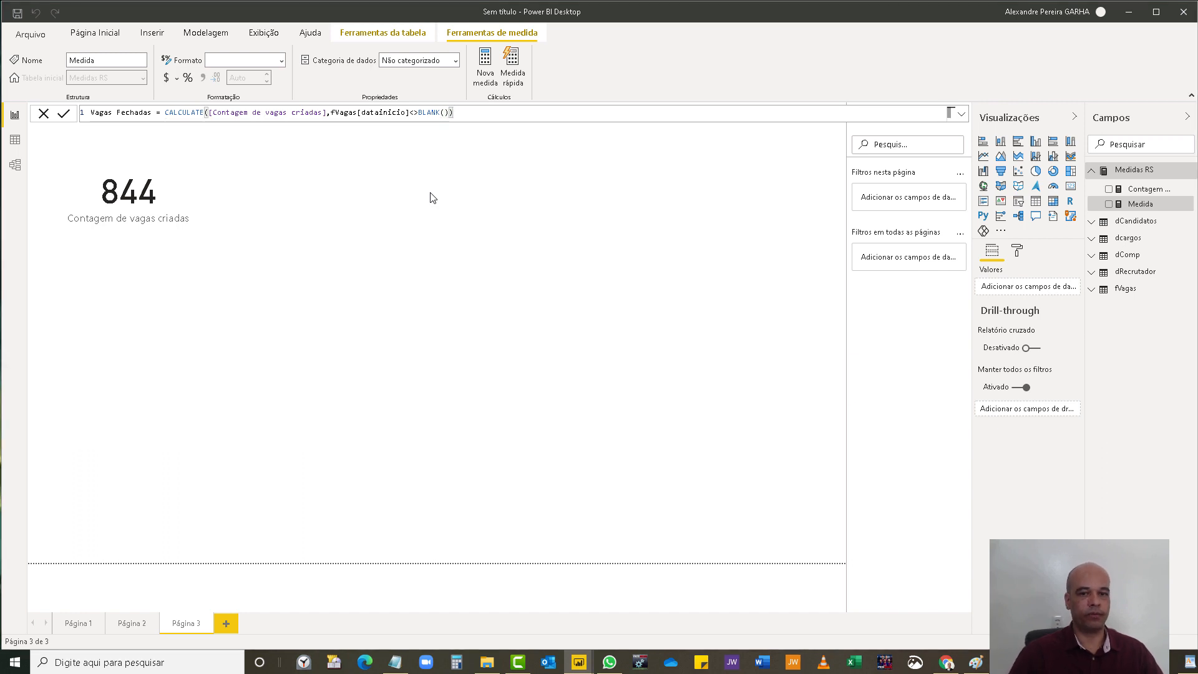
key(Return)
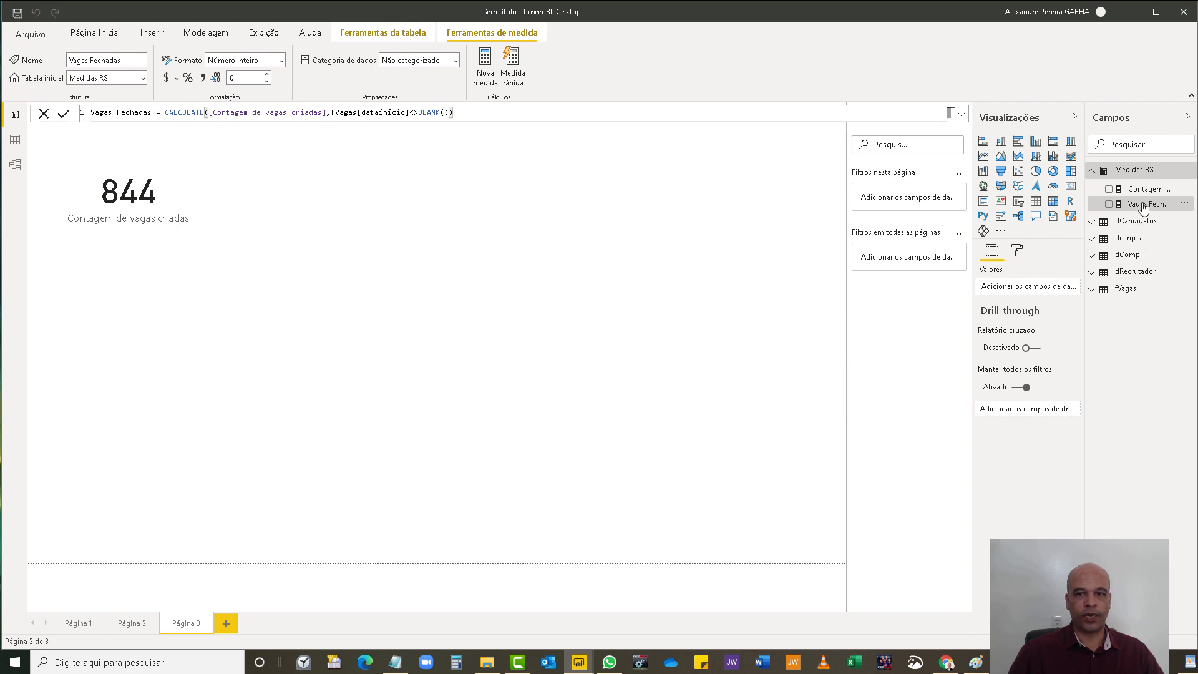
- Place the Vagas Fechadas measure on the report page beside the created vacancies card and show it as a card
drag(1141, 204, 368, 194)
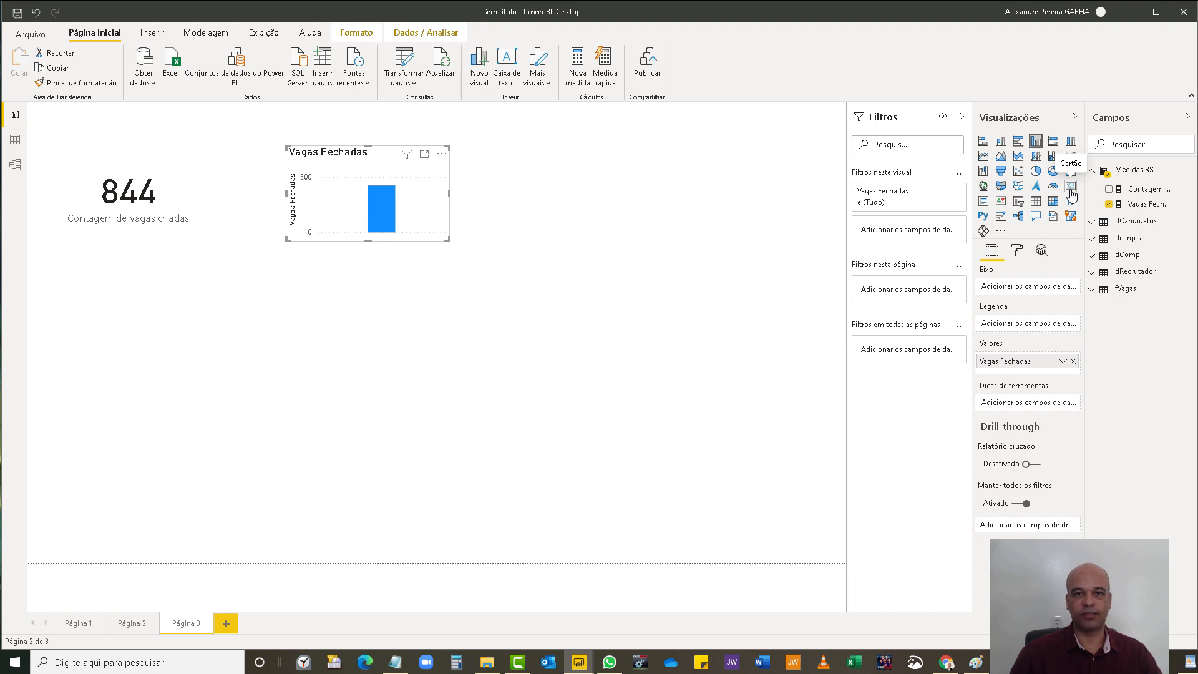
click(1071, 190)
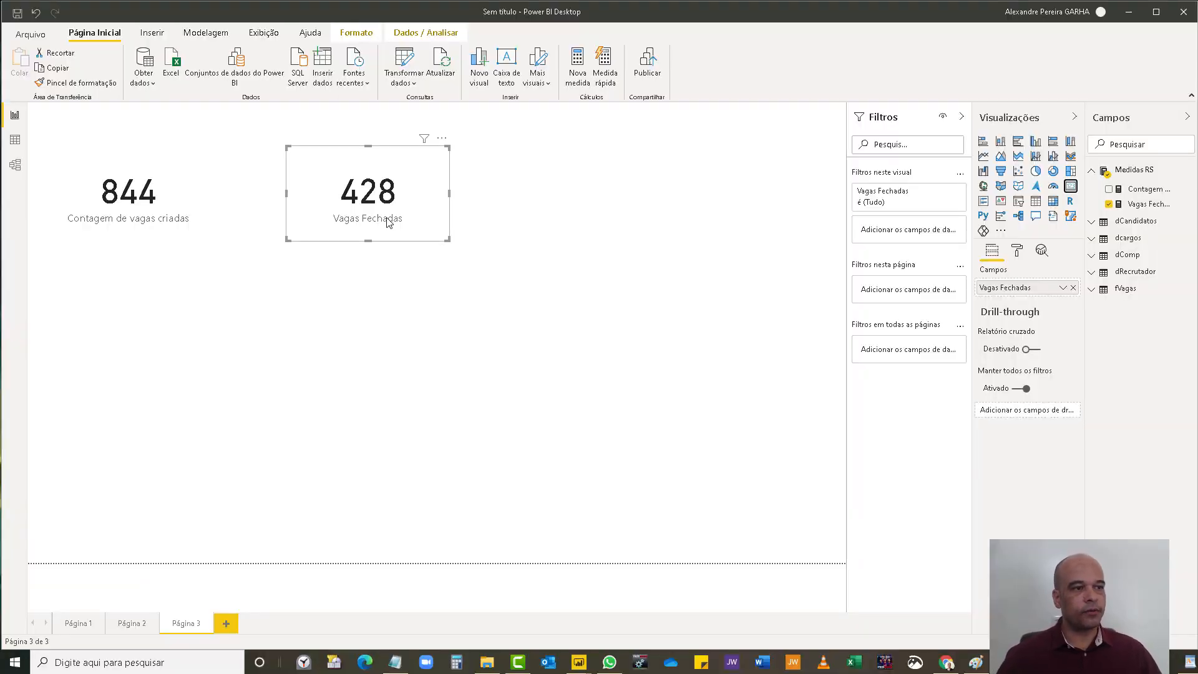
- Switch to the data view and display the fVagas table
click(13, 144)
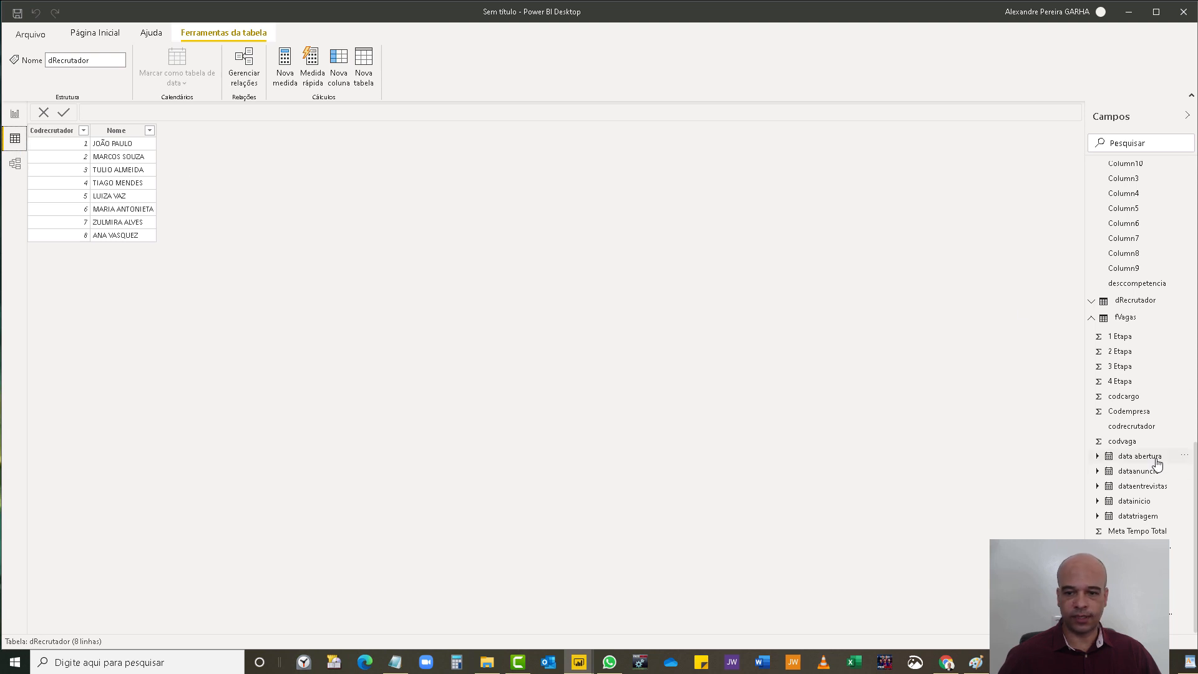
scroll(1153, 448, down, 1)
scroll(1153, 448, up, 4)
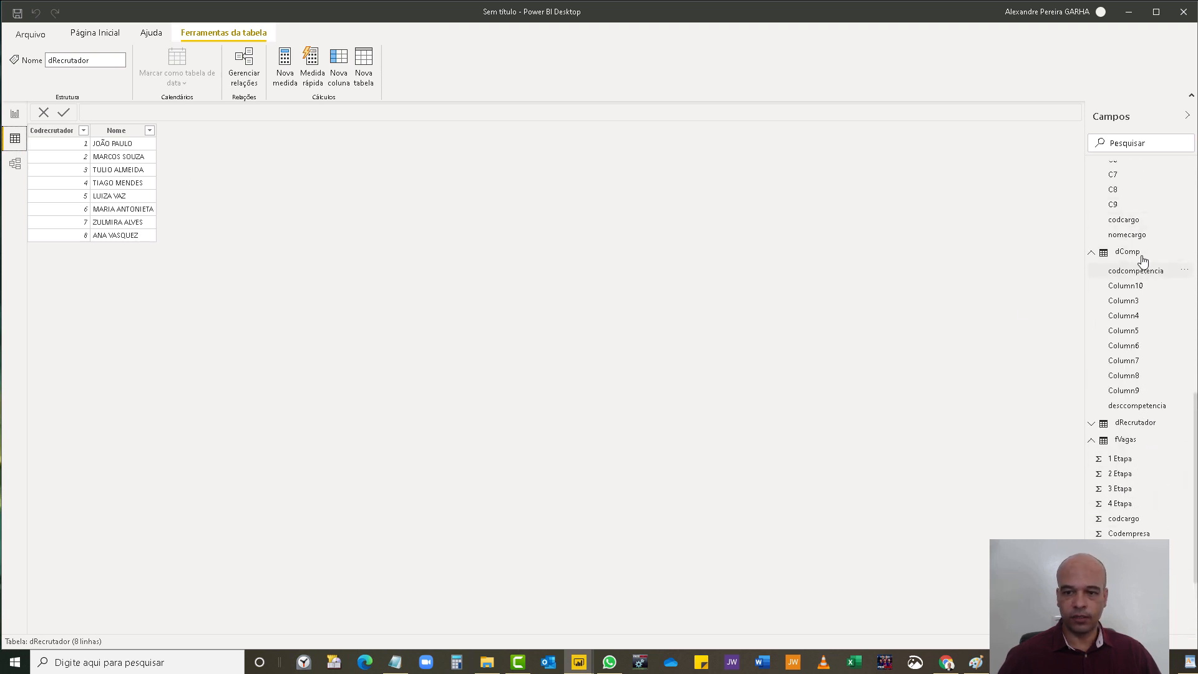
click(1124, 439)
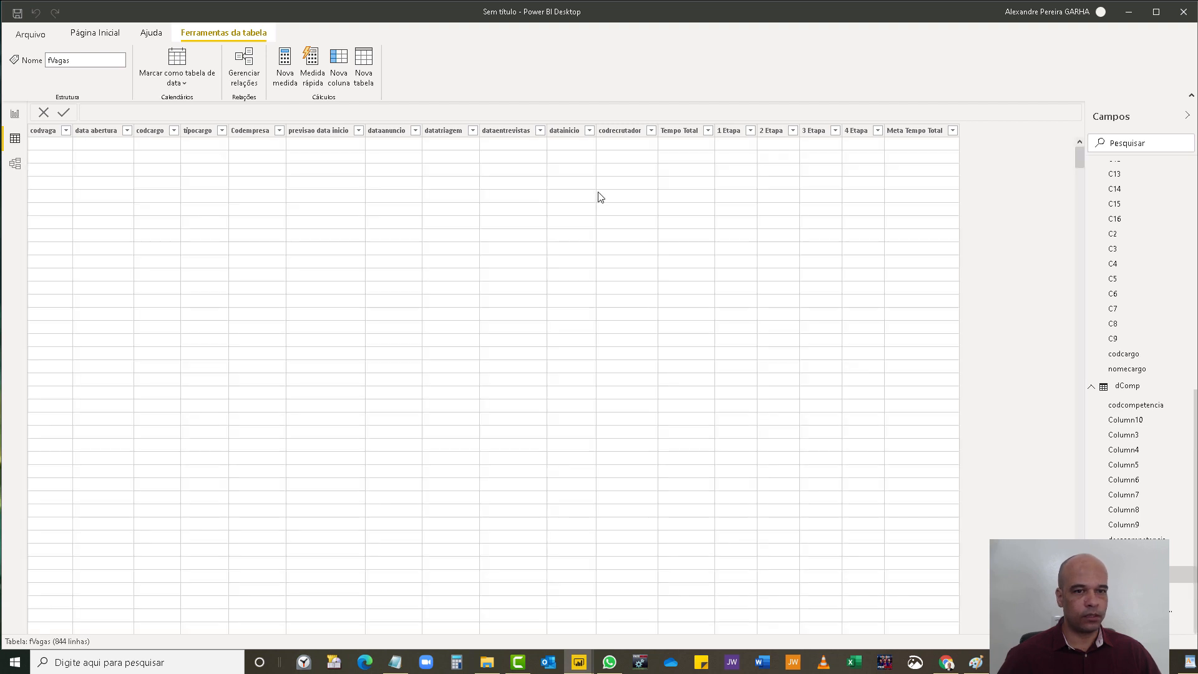
- Filter the datainicio column to exclude blanks and compare the filtered row count with the Vagas Fechadas card
click(590, 138)
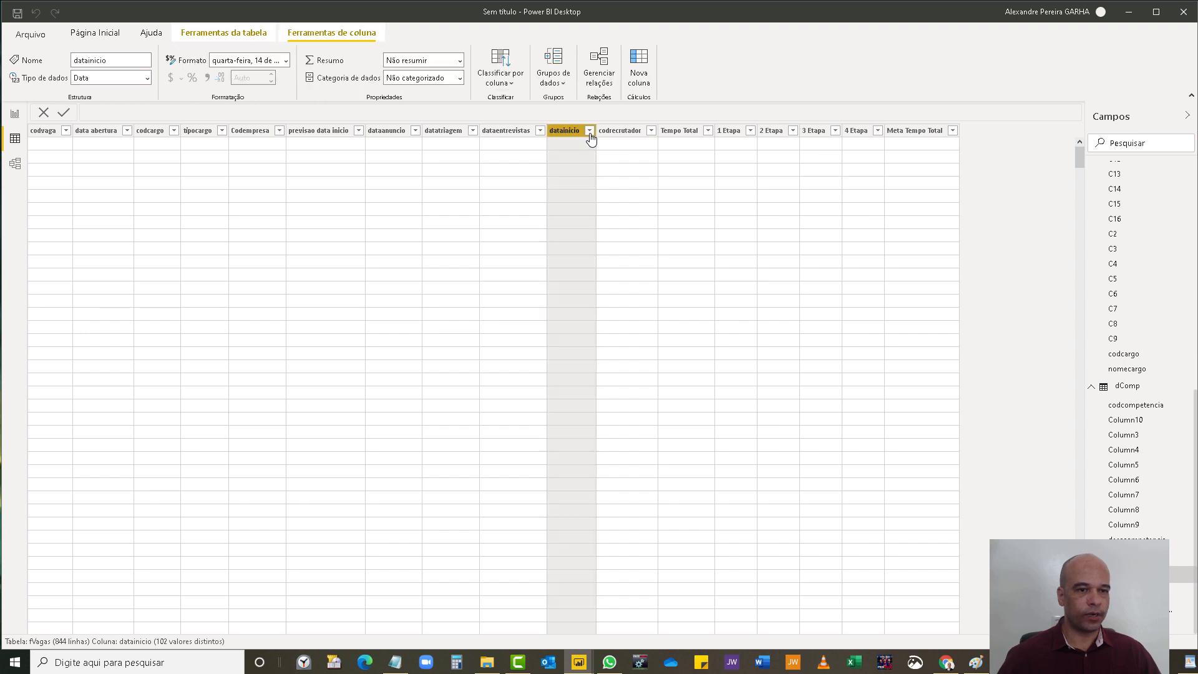
click(590, 134)
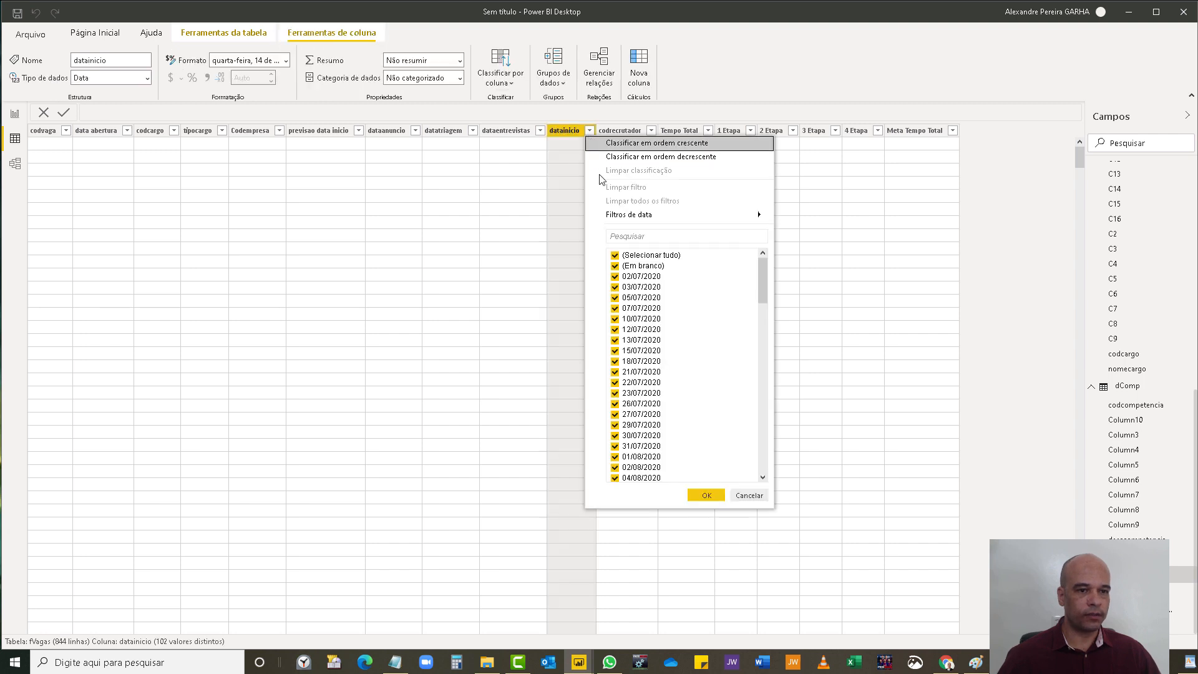
click(614, 257)
click(615, 256)
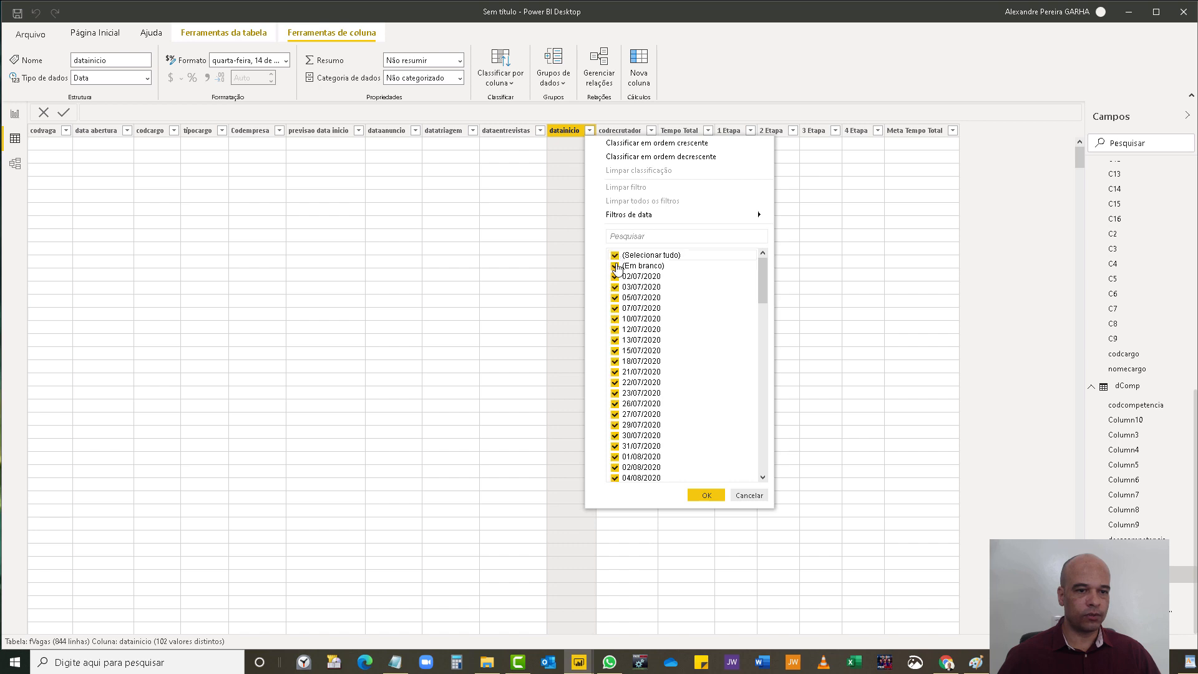
click(615, 266)
click(713, 496)
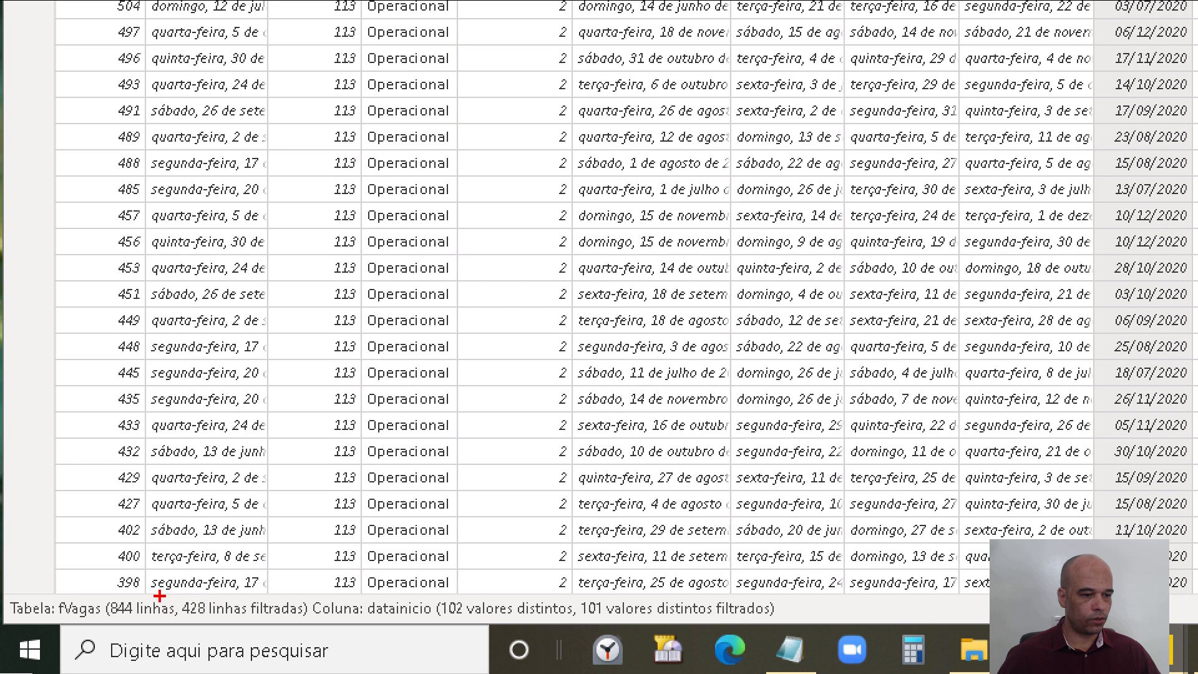
mouse_move(85, 592)
mouse_down()
mouse_move(200, 640)
mouse_move(324, 635)
mouse_move(347, 588)
mouse_move(72, 585)
mouse_move(93, 596)
mouse_up()
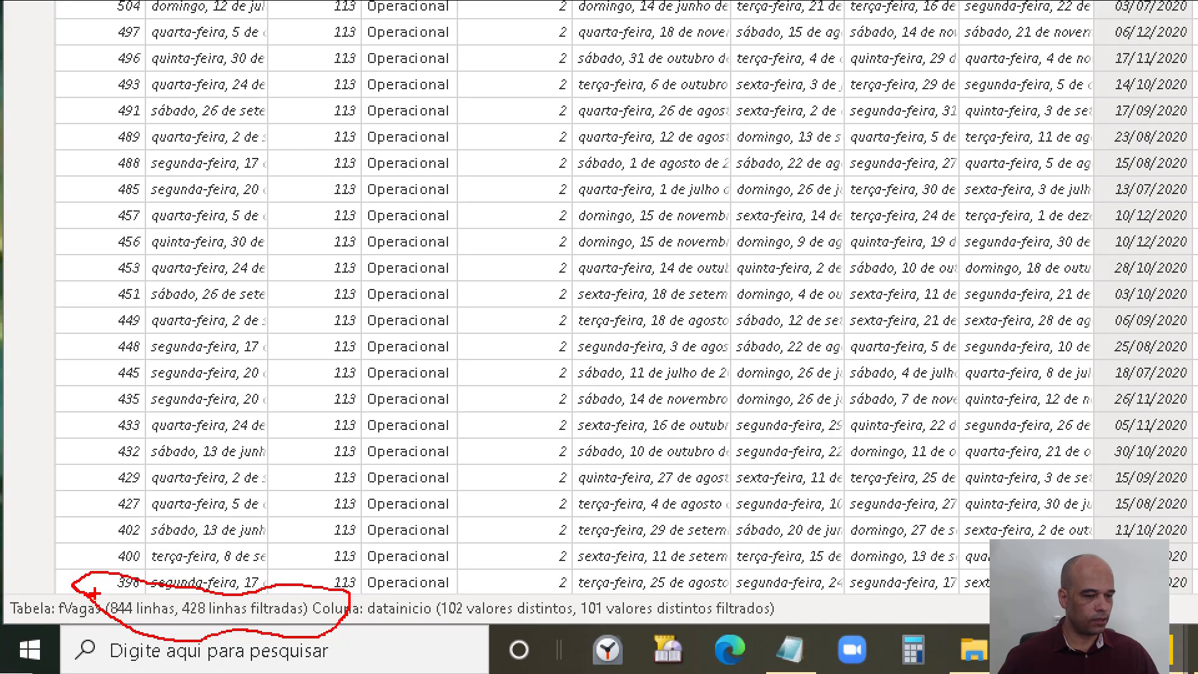
key(Escape)
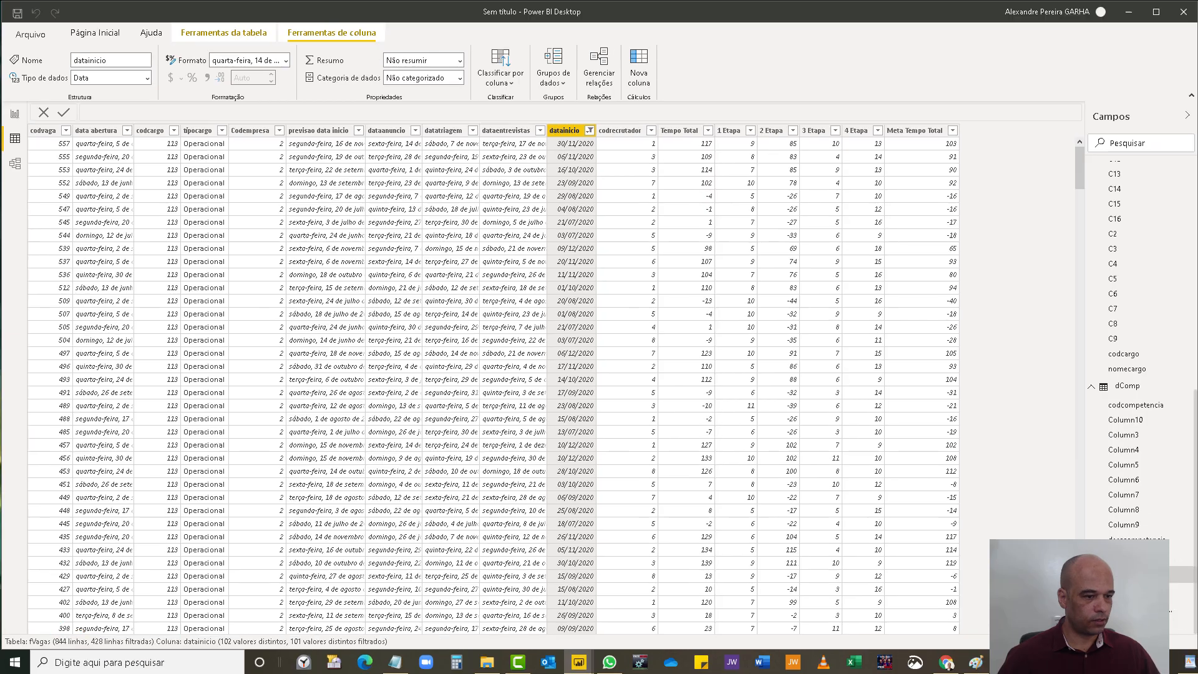
click(14, 116)
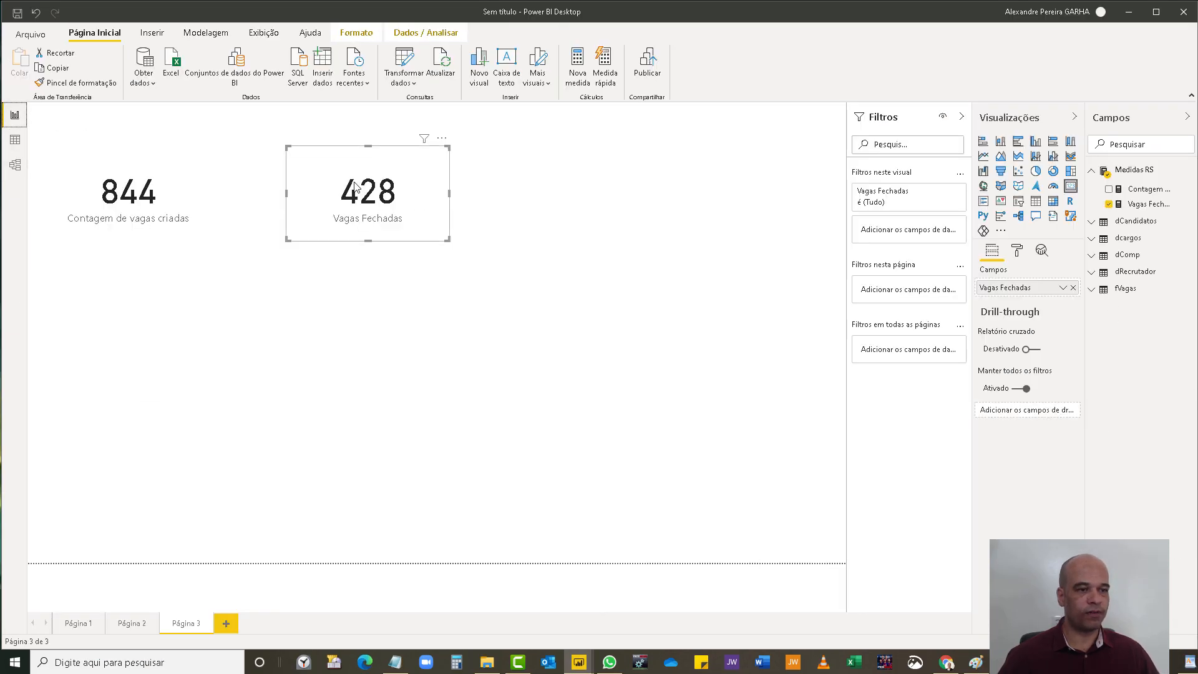
- Remove the blank-excluding filter from the datainicio column of fVagas
click(15, 139)
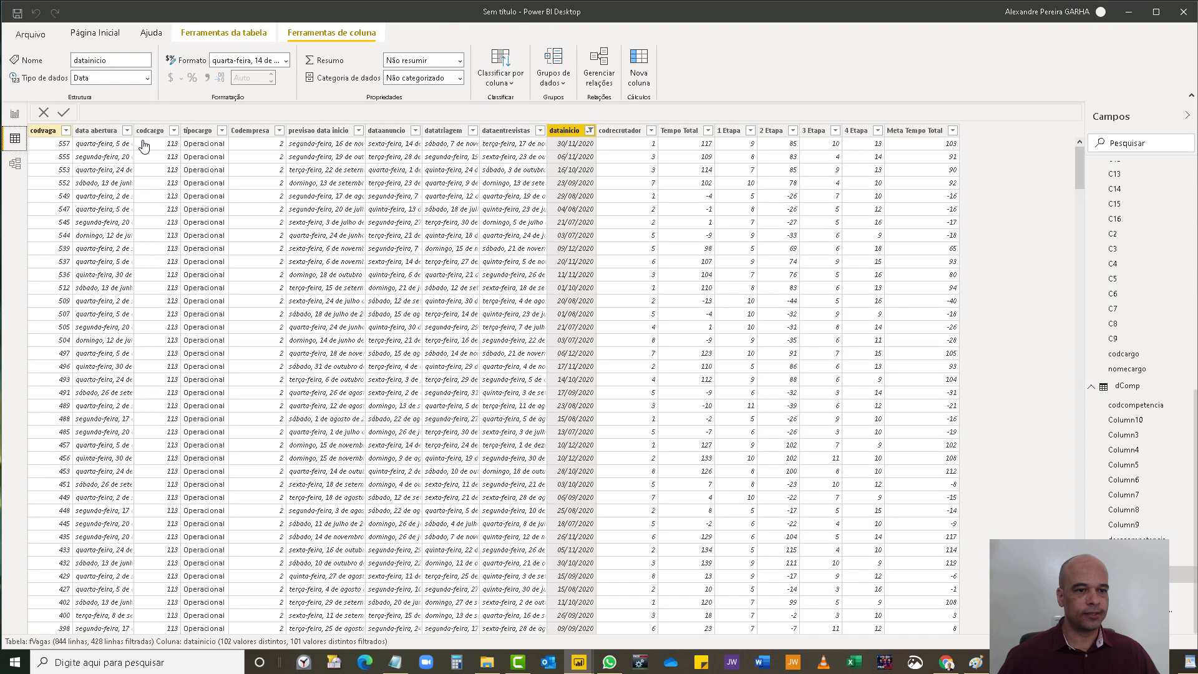
click(589, 130)
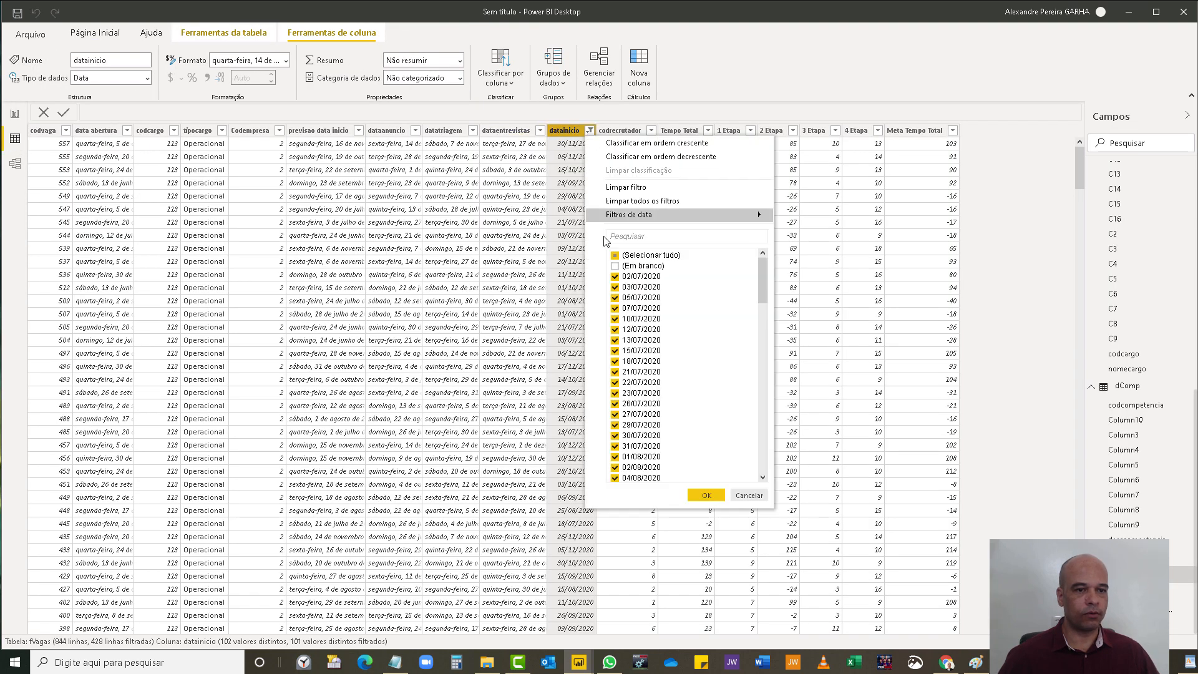
click(711, 495)
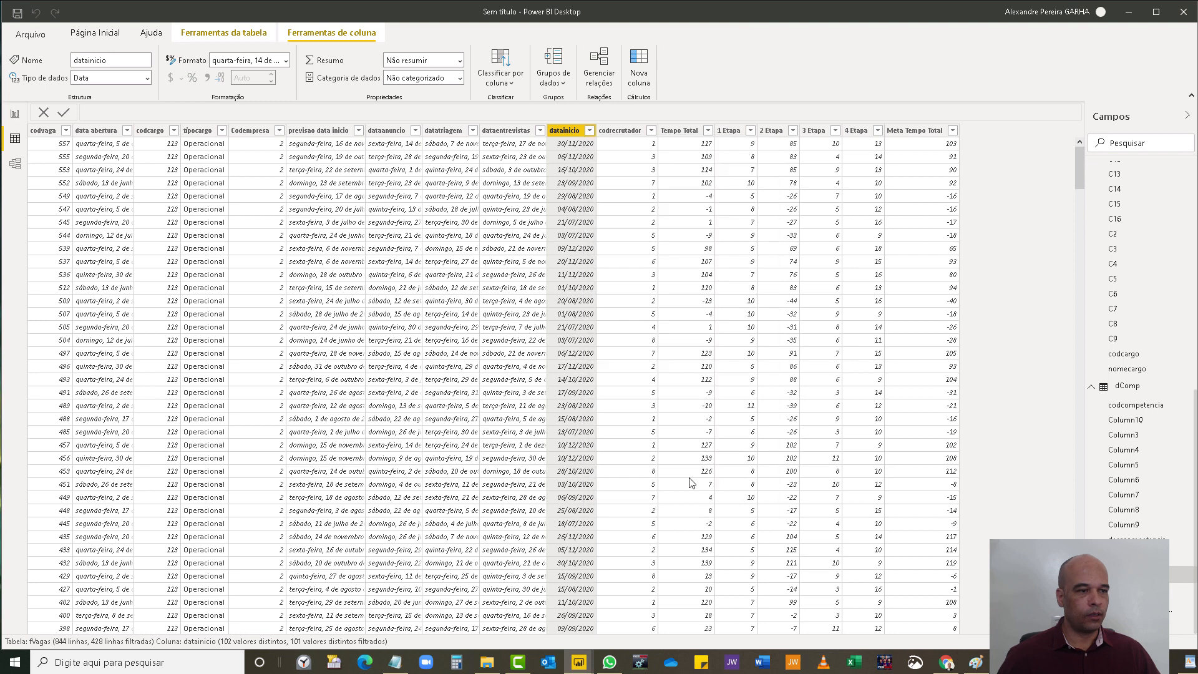
- Return to the report page and move the Vagas Fechadas card closer to the Contagem de vagas criadas card
click(15, 114)
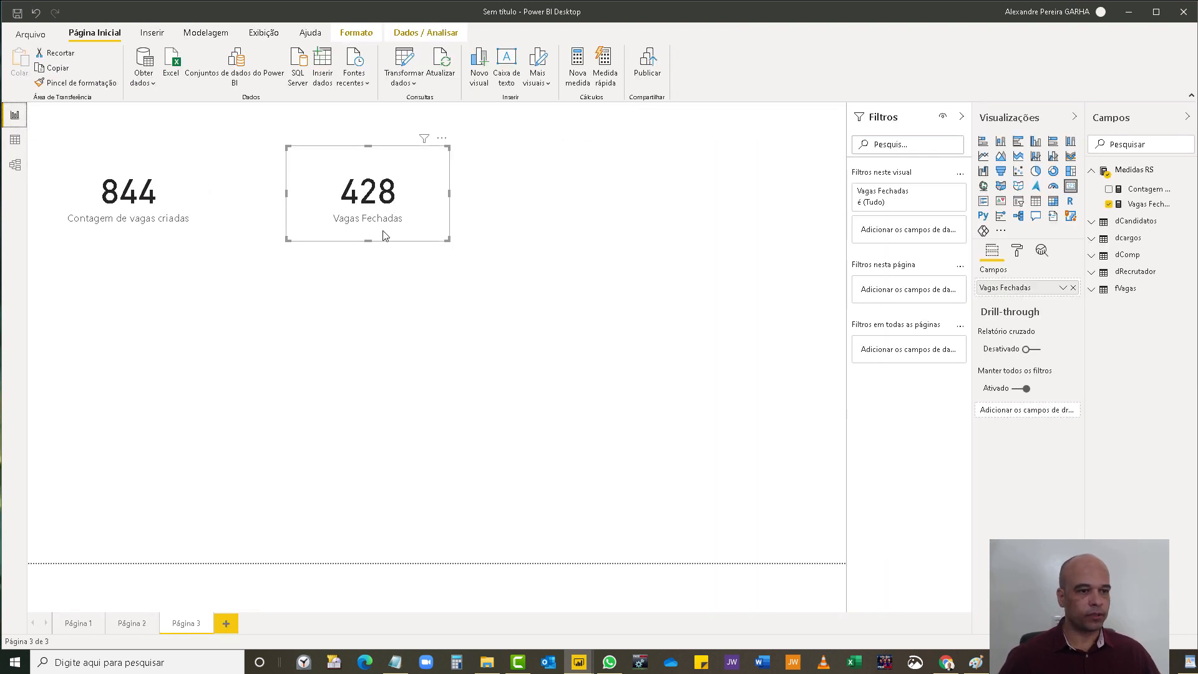
drag(438, 234, 368, 232)
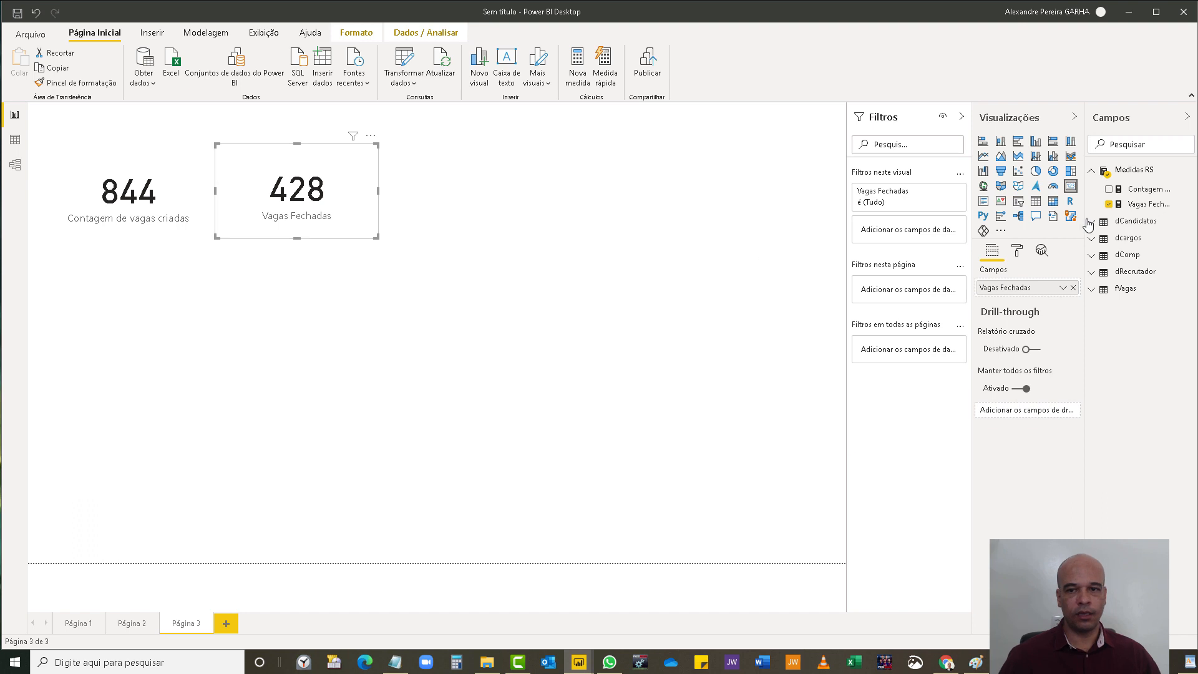
- Create a new measure in the Medidas RS table and name it "Vagas em Aberto" in its formula
click(1190, 170)
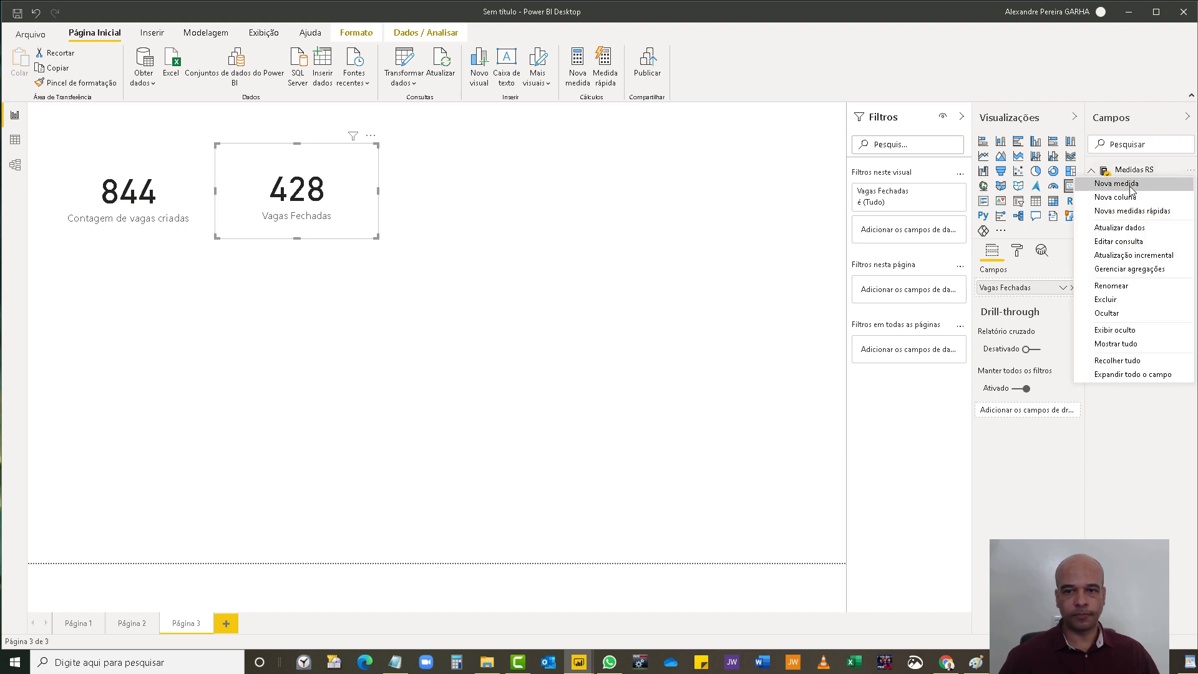
click(1128, 186)
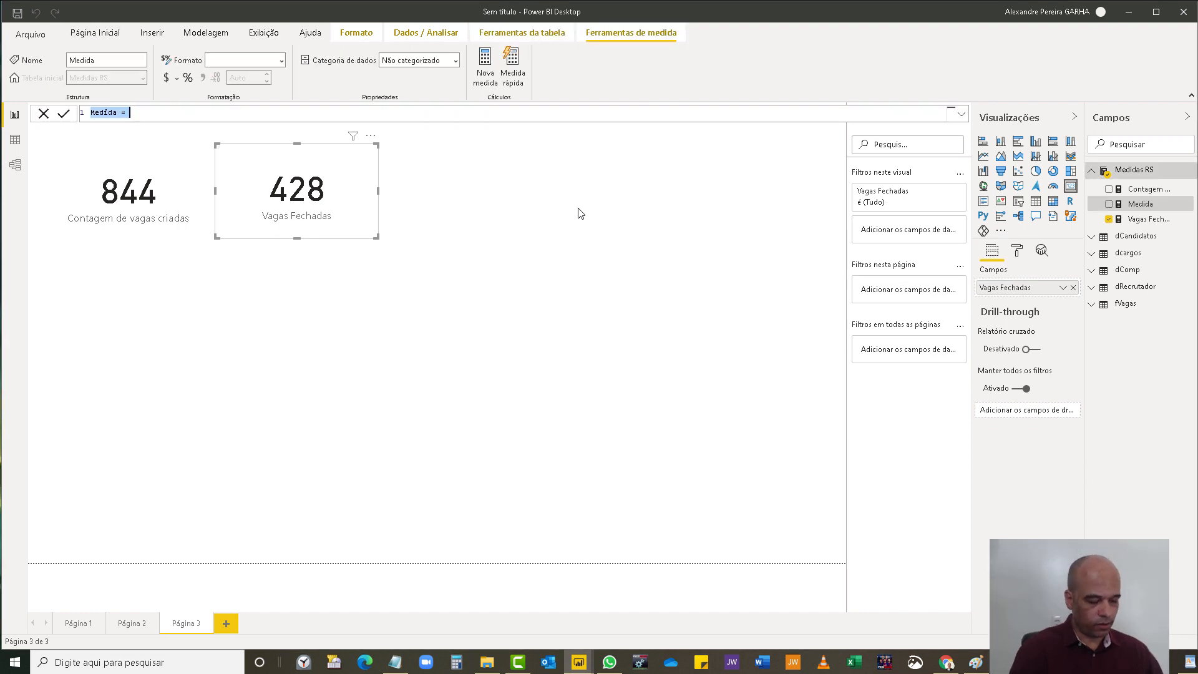
text(Vagas em Aber)
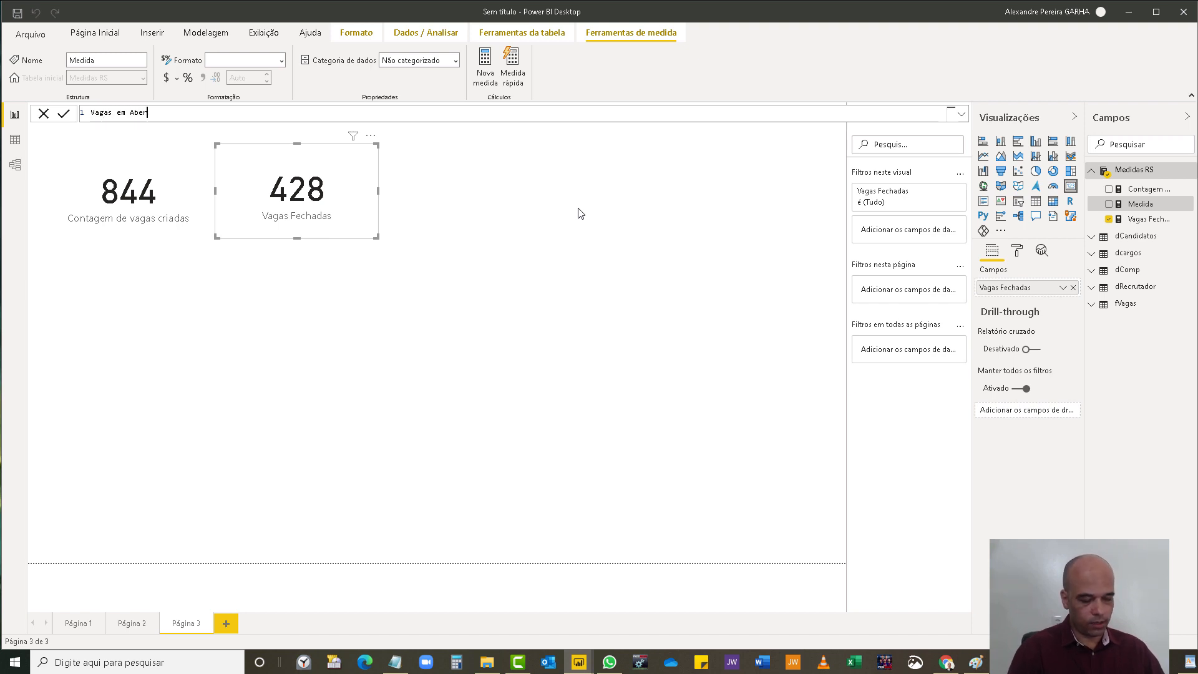
text(to =)
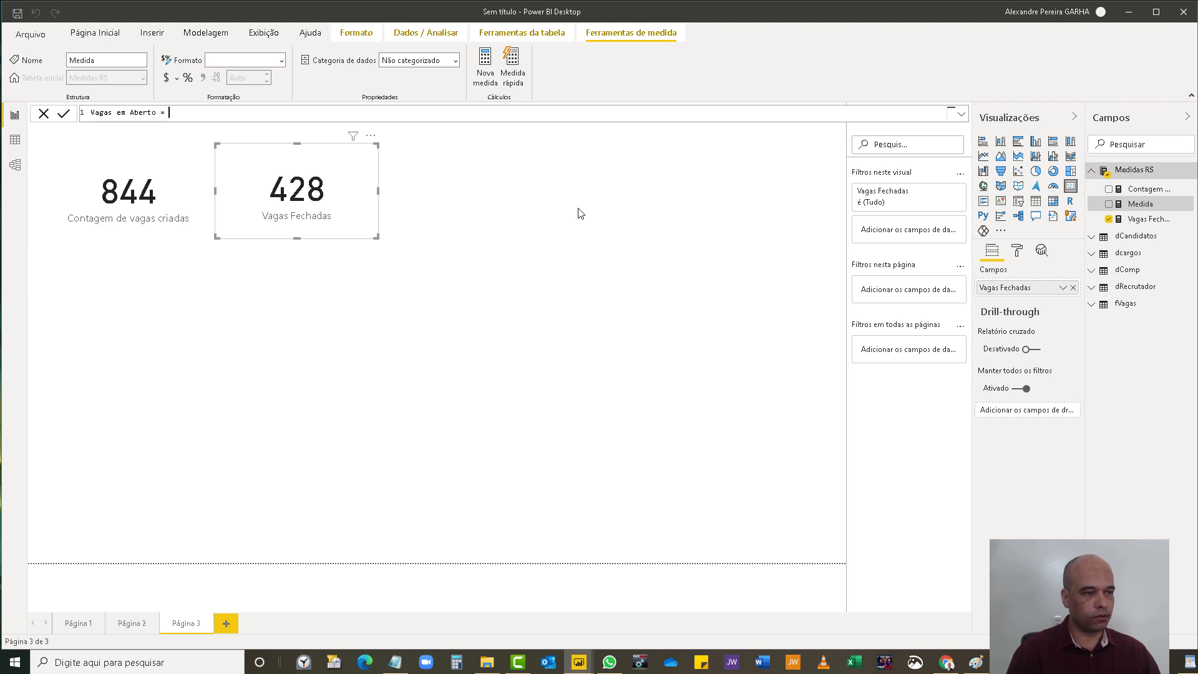
- Define Vagas em Aberto as [Contagem de vagas criadas]-[Vagas Fechadas] and commit the measure
text( [Contagem de vagas criadas])
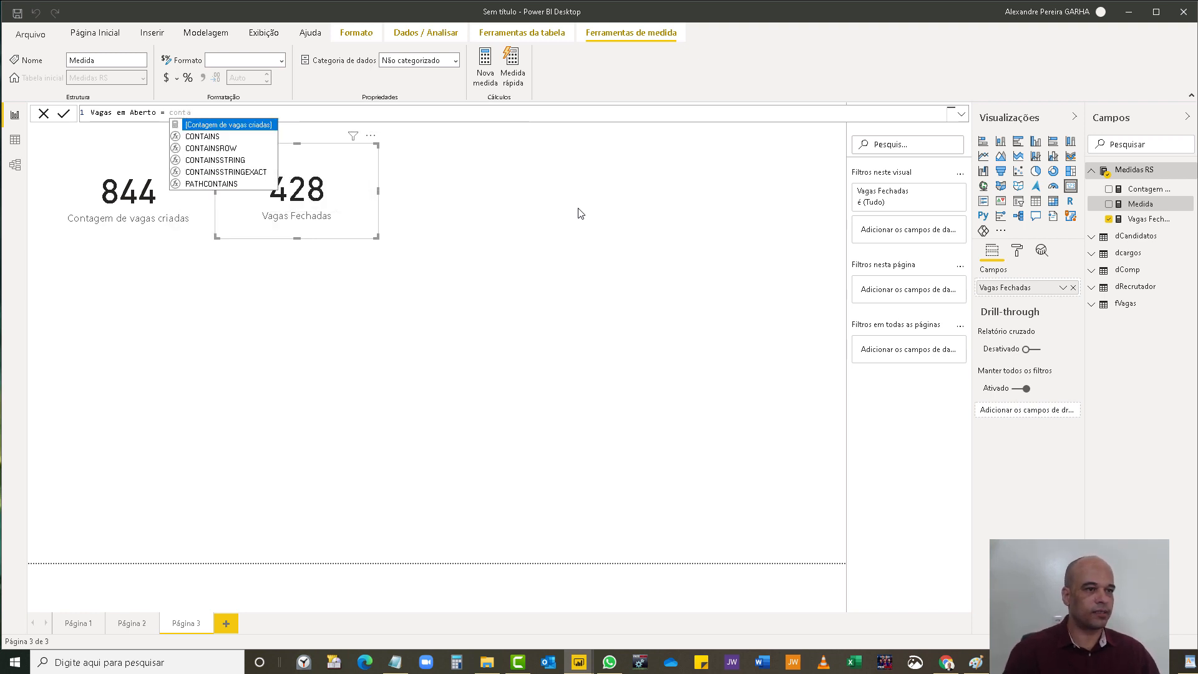
key(Tab)
text(-)
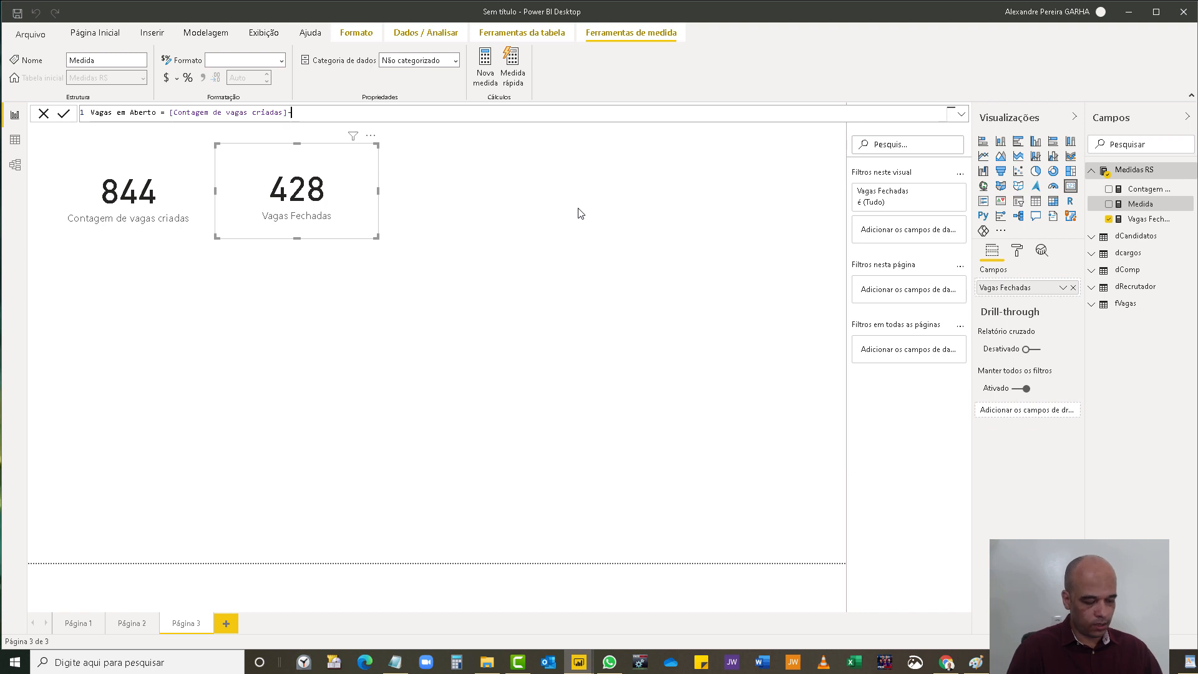
text(vagas)
key(Tab)
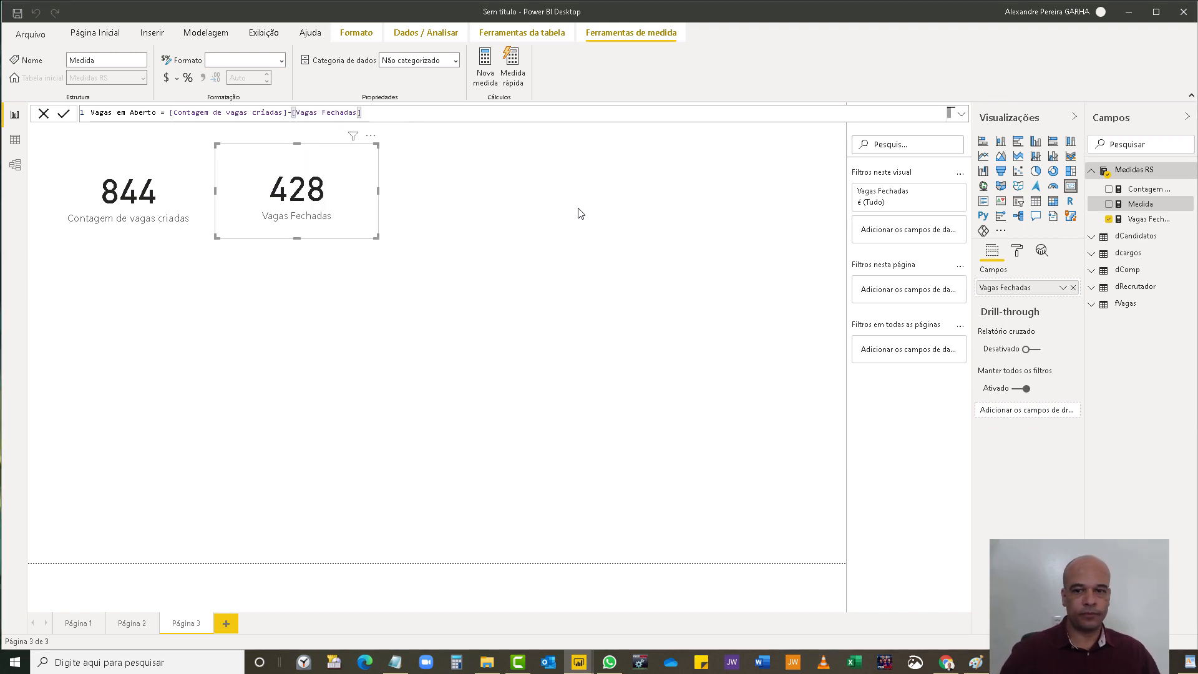
key(Return)
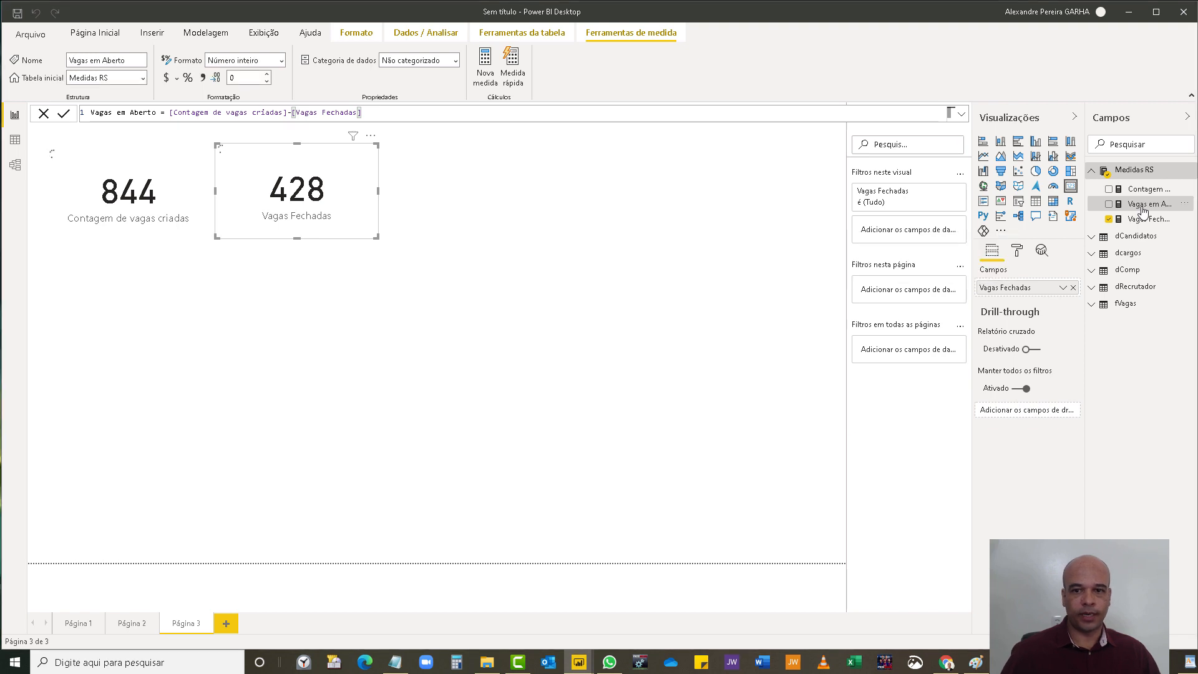
- Show the Vagas em Aberto measure on a new card placed beside the Vagas Fechadas card
drag(1143, 211, 503, 194)
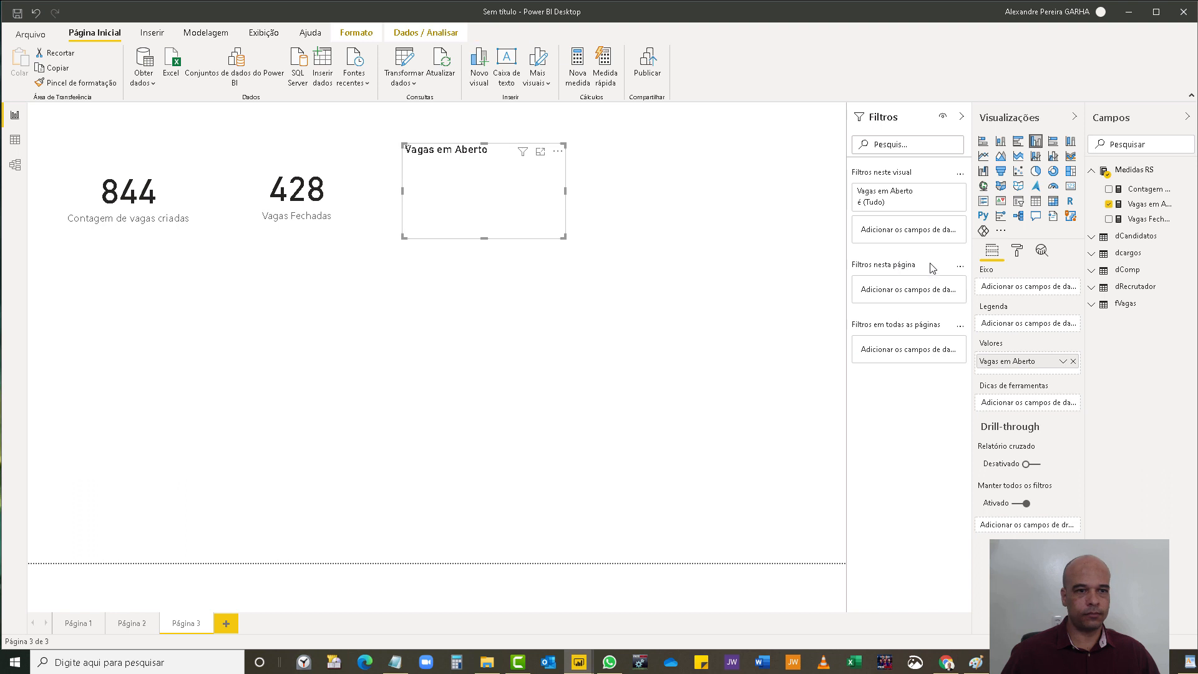
click(1071, 185)
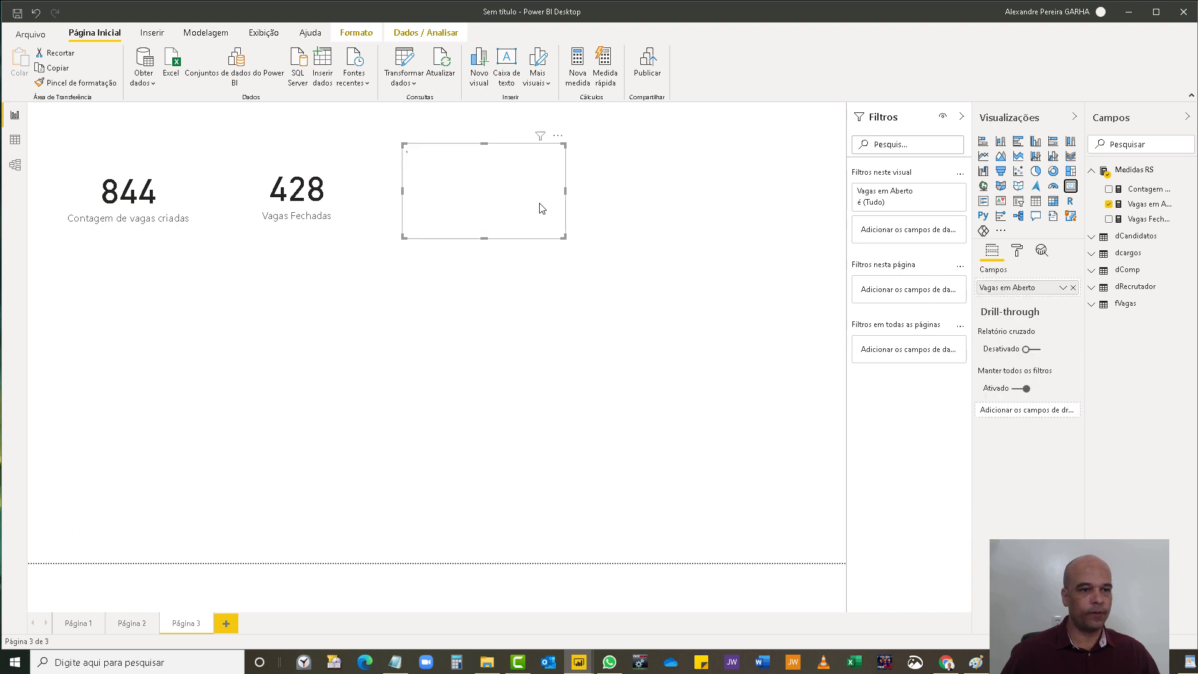
drag(537, 205, 504, 205)
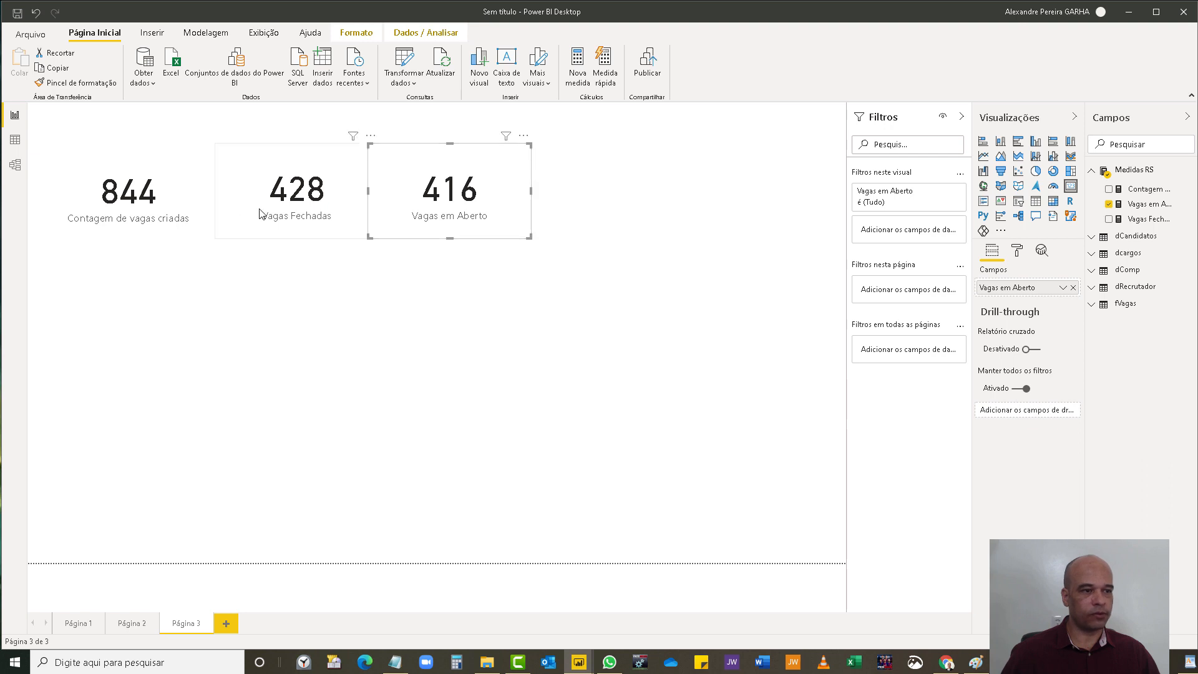
- Reposition the Vagas Fechadas, Contagem de vagas criadas and Vagas em Aberto cards to space them out in one row
drag(245, 210, 242, 209)
drag(151, 221, 135, 221)
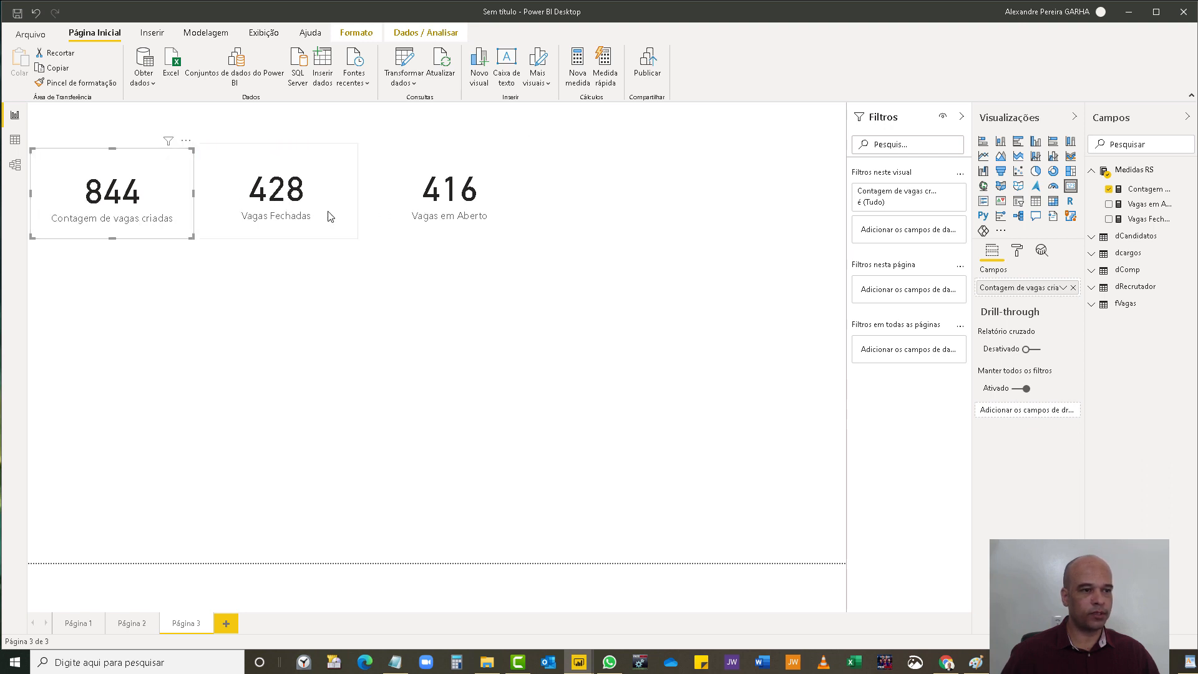
drag(328, 216, 328, 215)
drag(518, 217, 517, 218)
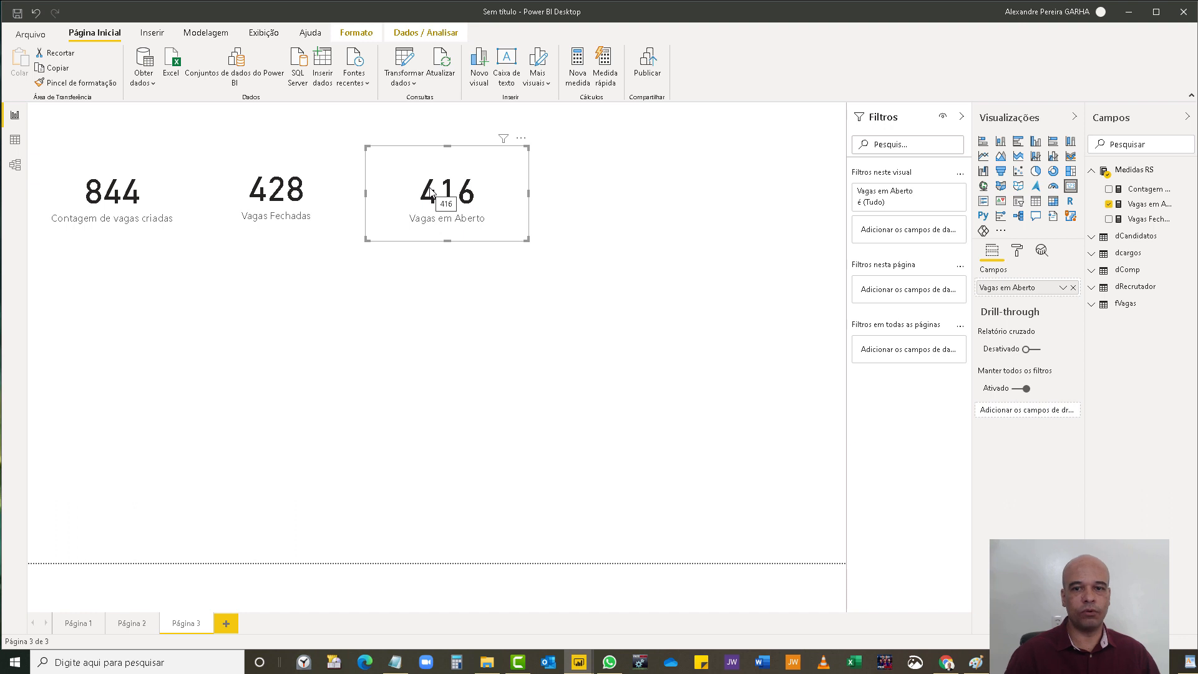
- Create a new measure in the Medidas RS table and name it "% Vagas fechadas" in its formula
click(1187, 171)
click(1116, 183)
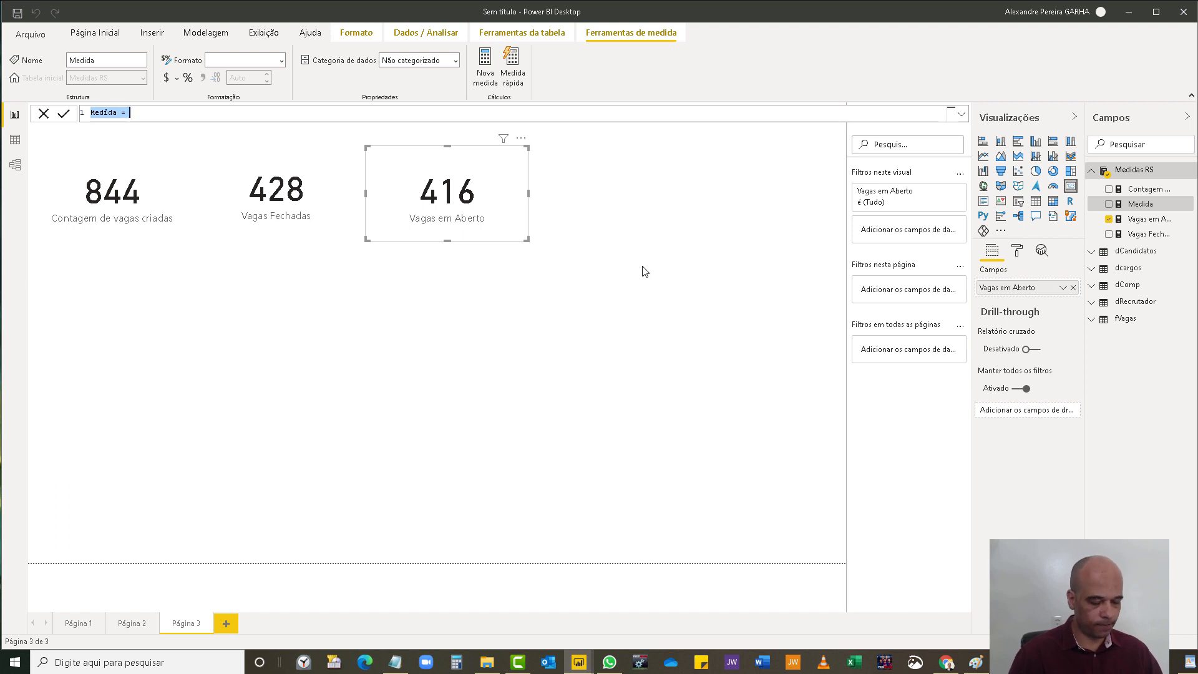
text(% Vagas fecha)
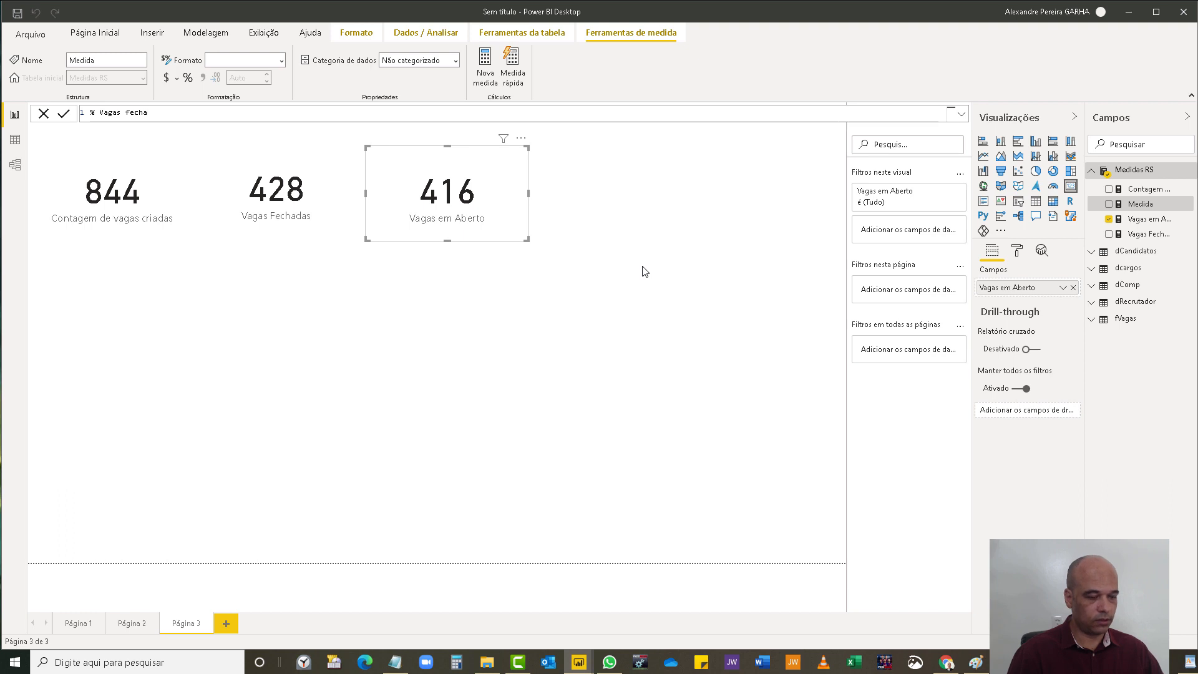
text(das =)
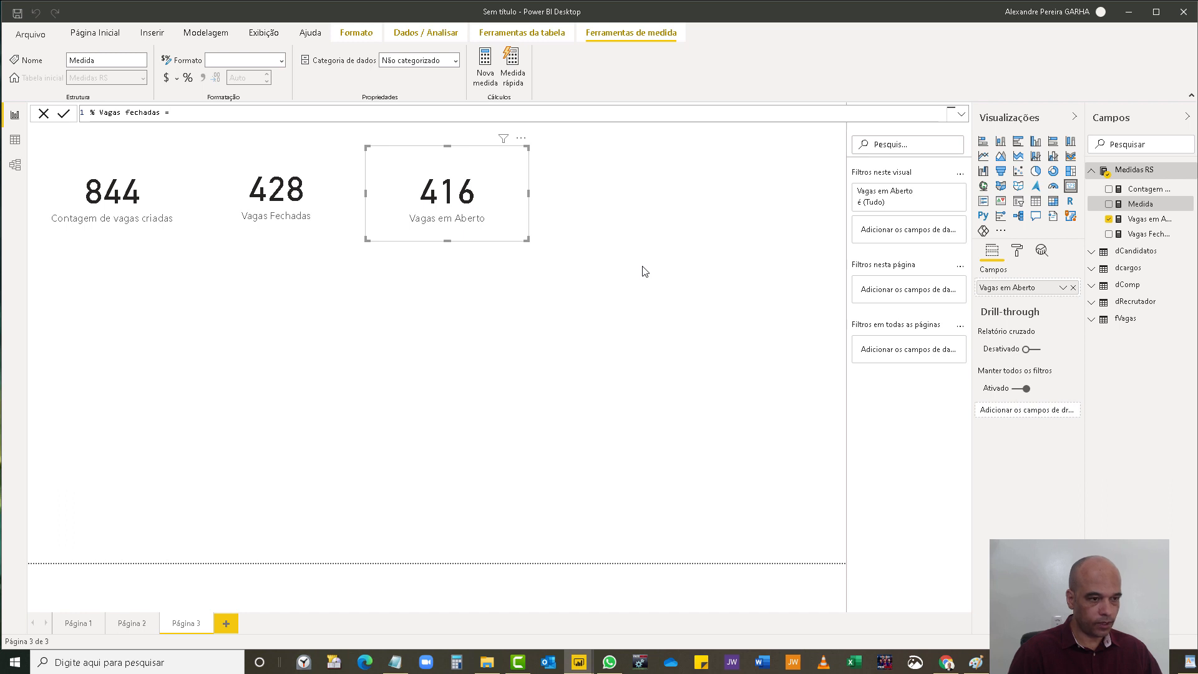
- Define % Vagas fechadas as [Vagas Fechadas]/[Contagem de vagas criadas] and commit the measure
text(g)
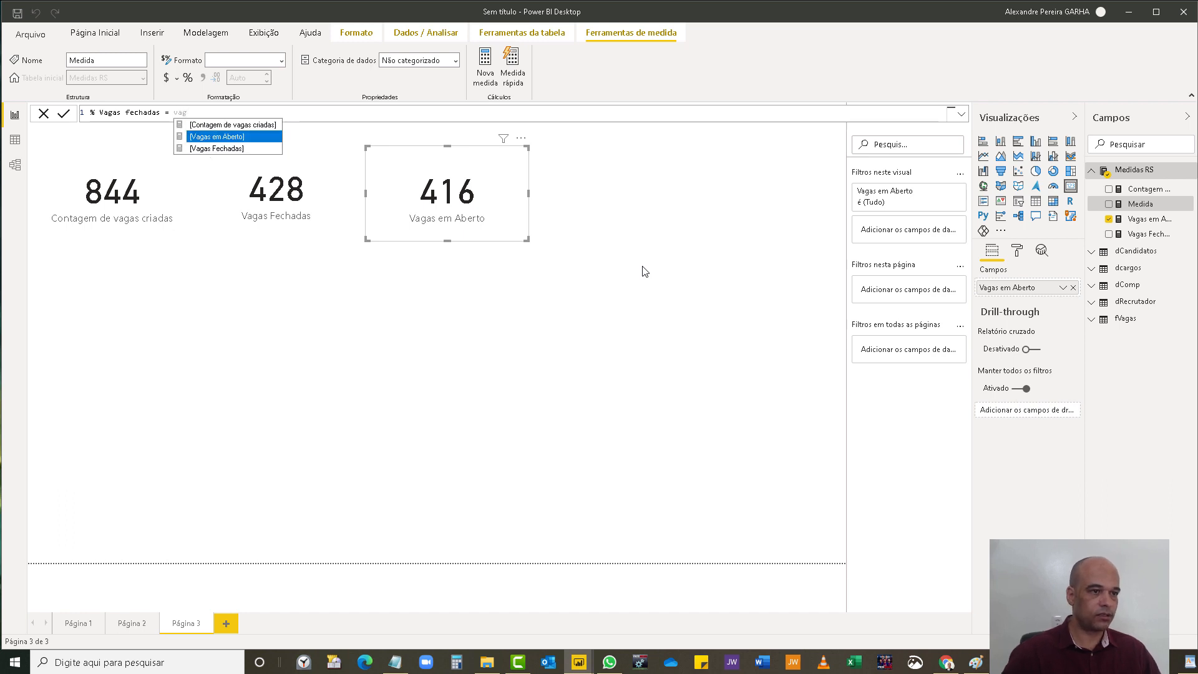
key(Down)
key(Tab)
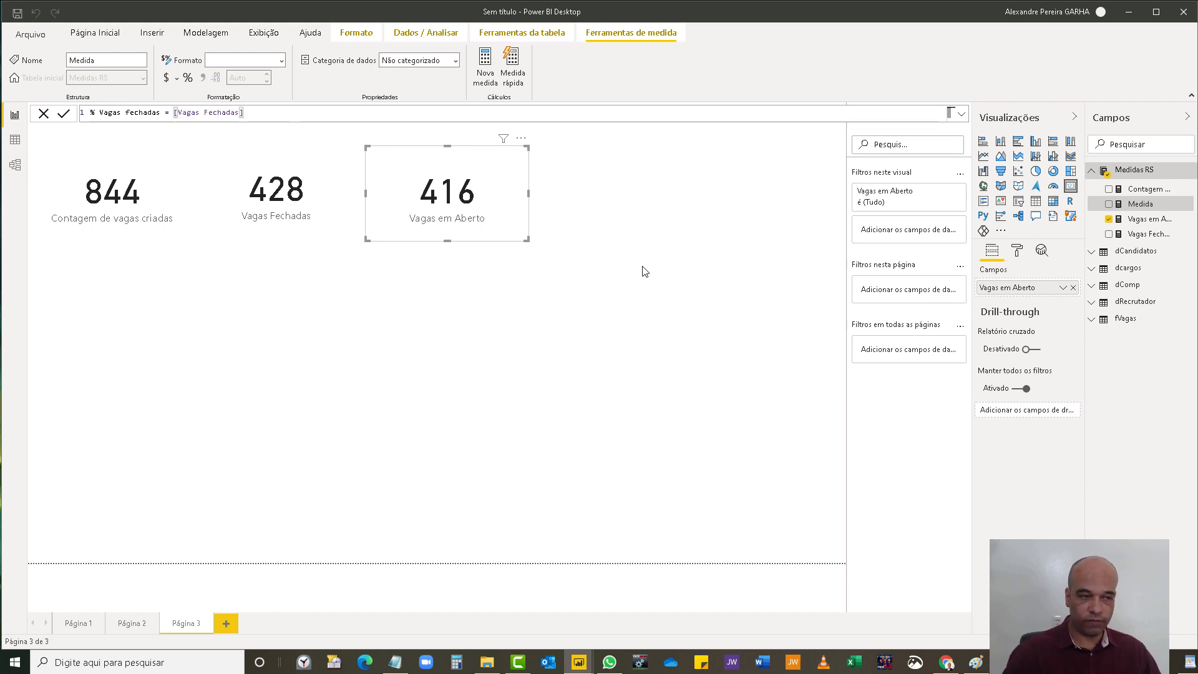
text(/con)
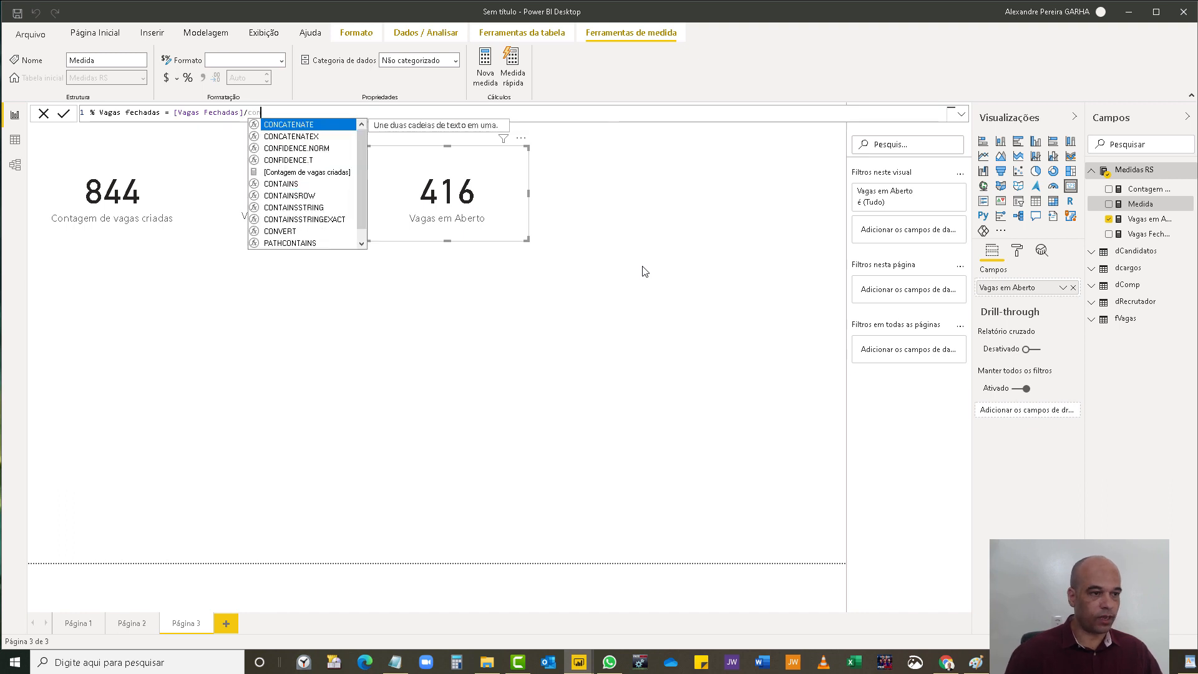
key(Down)
key(Down)
key(Down)
key(Down)
key(Tab)
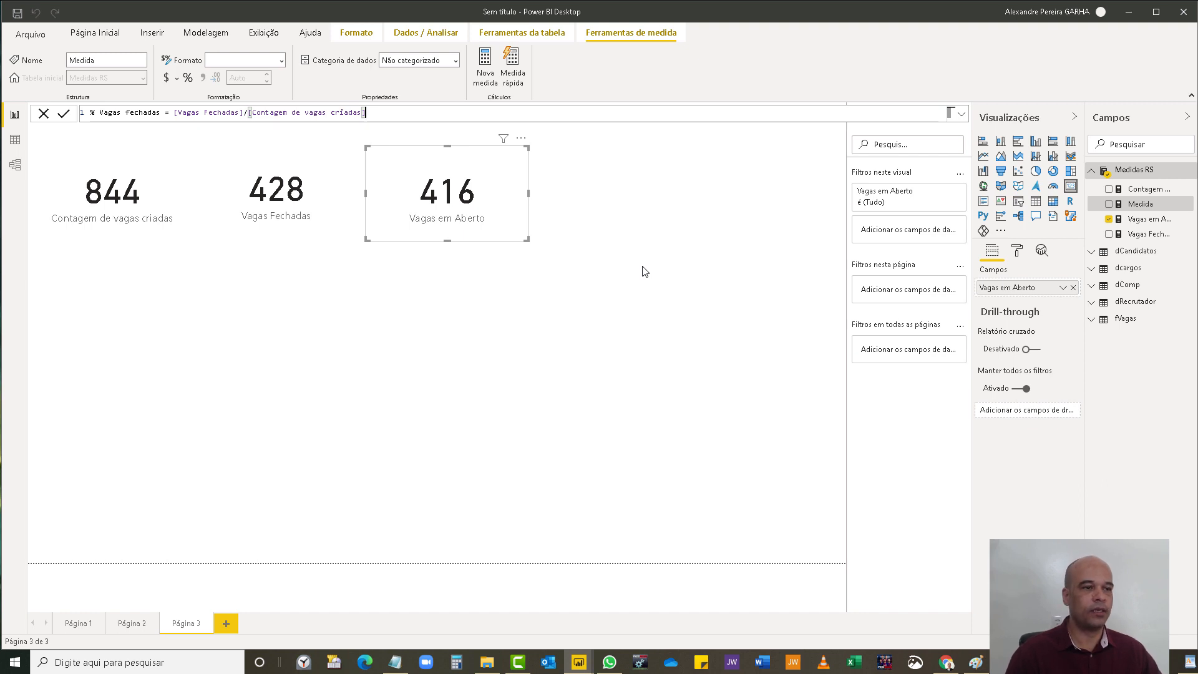
key(Return)
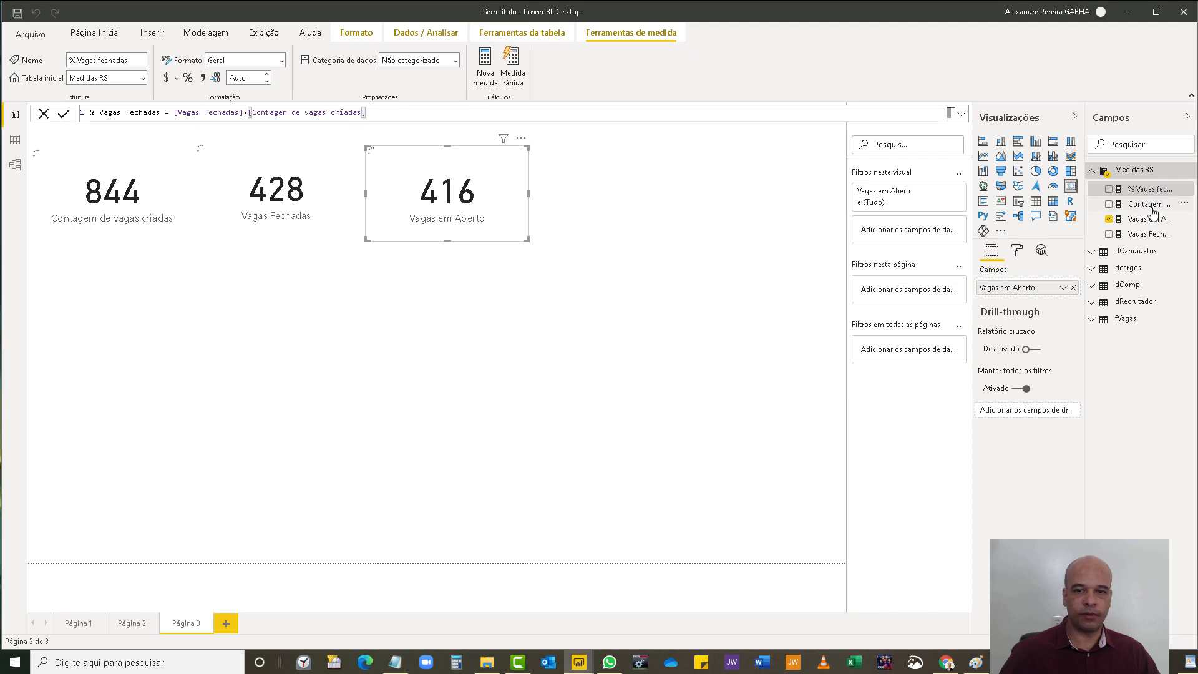
- Add the % Vagas fechadas measure to the report page as a new visual and select the measure for formatting
drag(1148, 189, 688, 180)
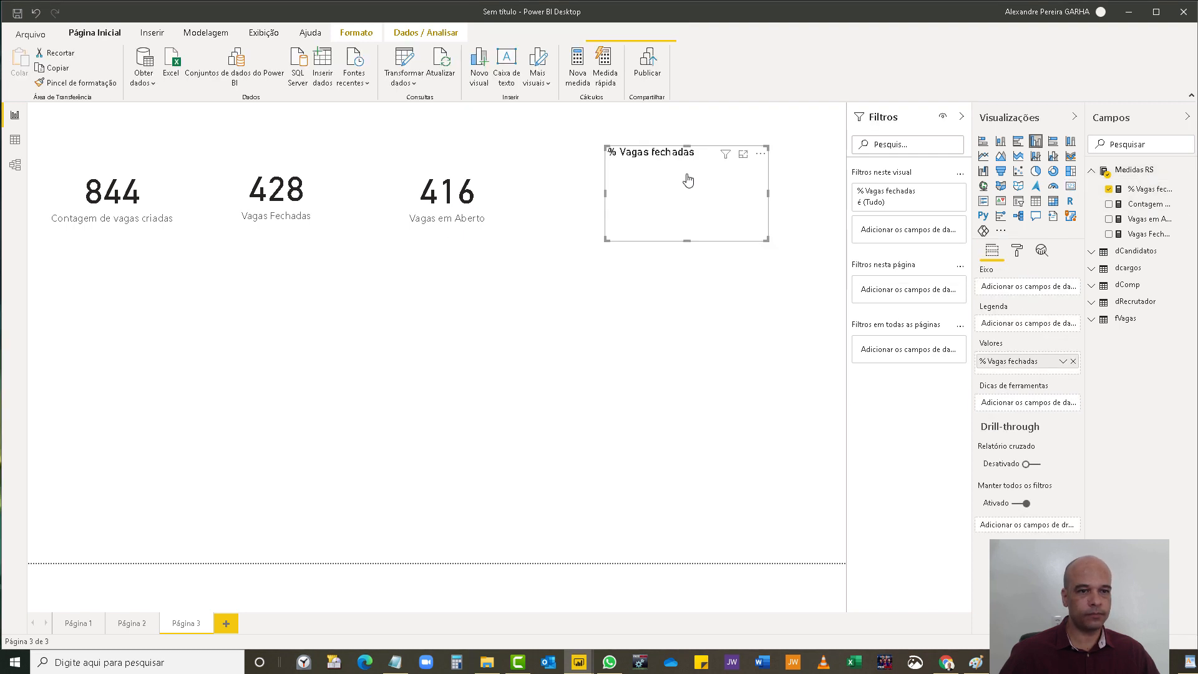
click(1149, 189)
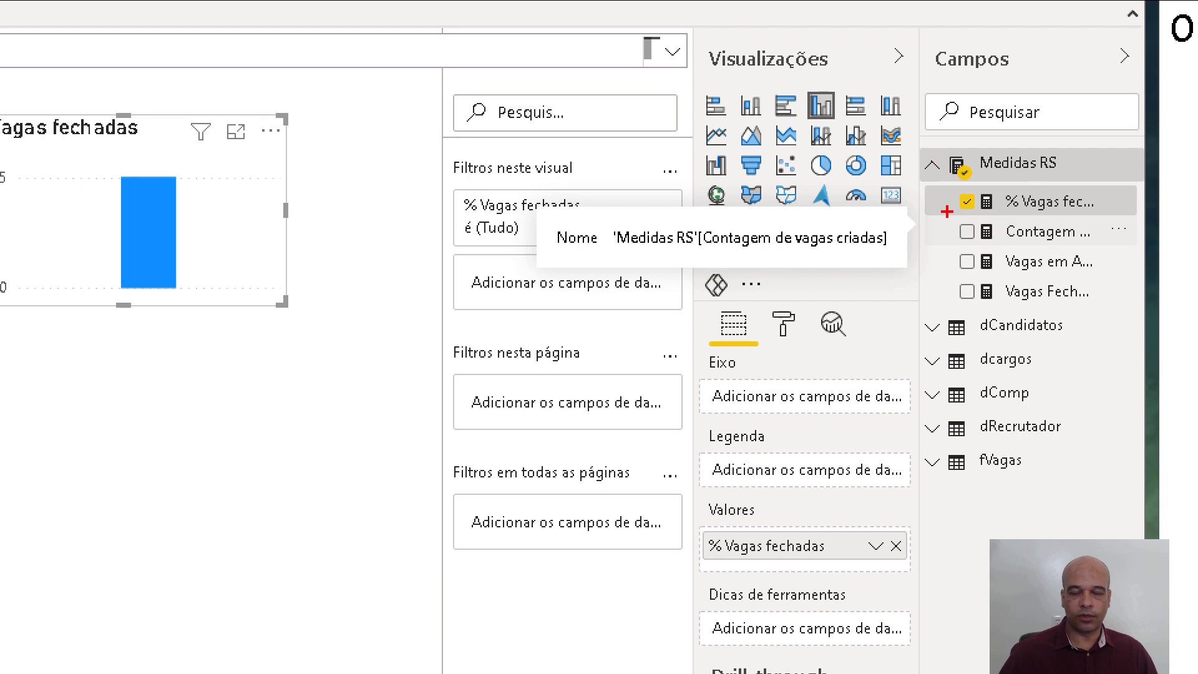
drag(924, 187, 1138, 216)
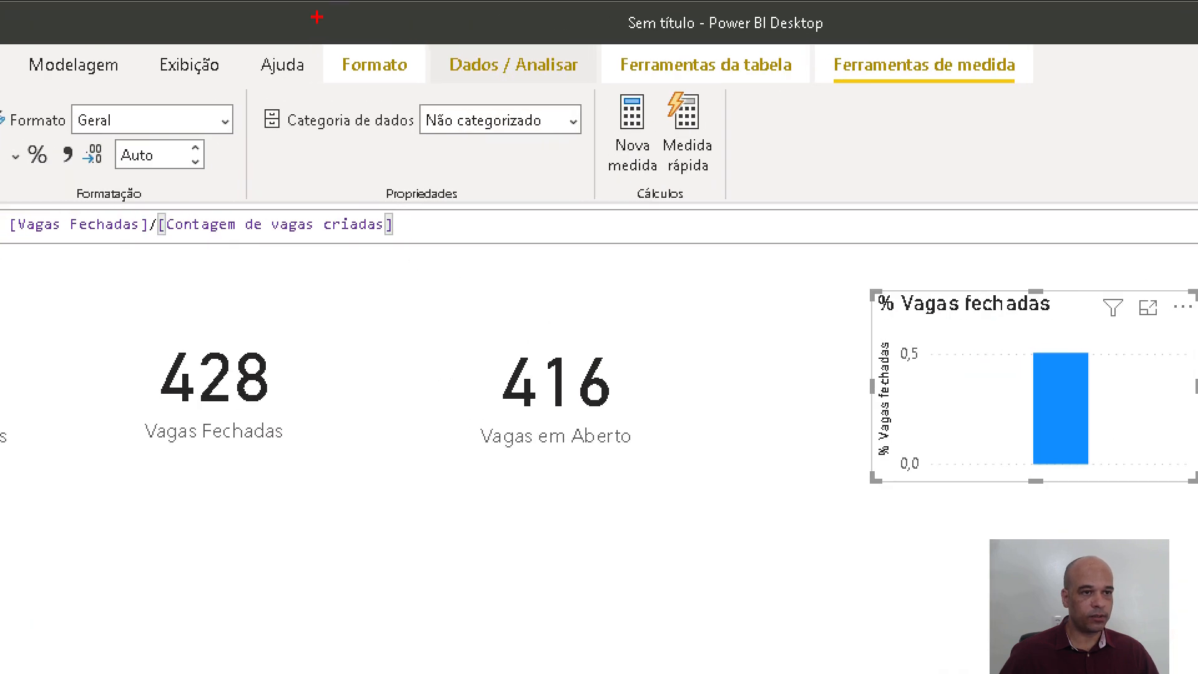
mouse_move(319, 39)
mouse_down()
mouse_move(1154, 107)
mouse_move(1046, 103)
mouse_up()
key(Escape)
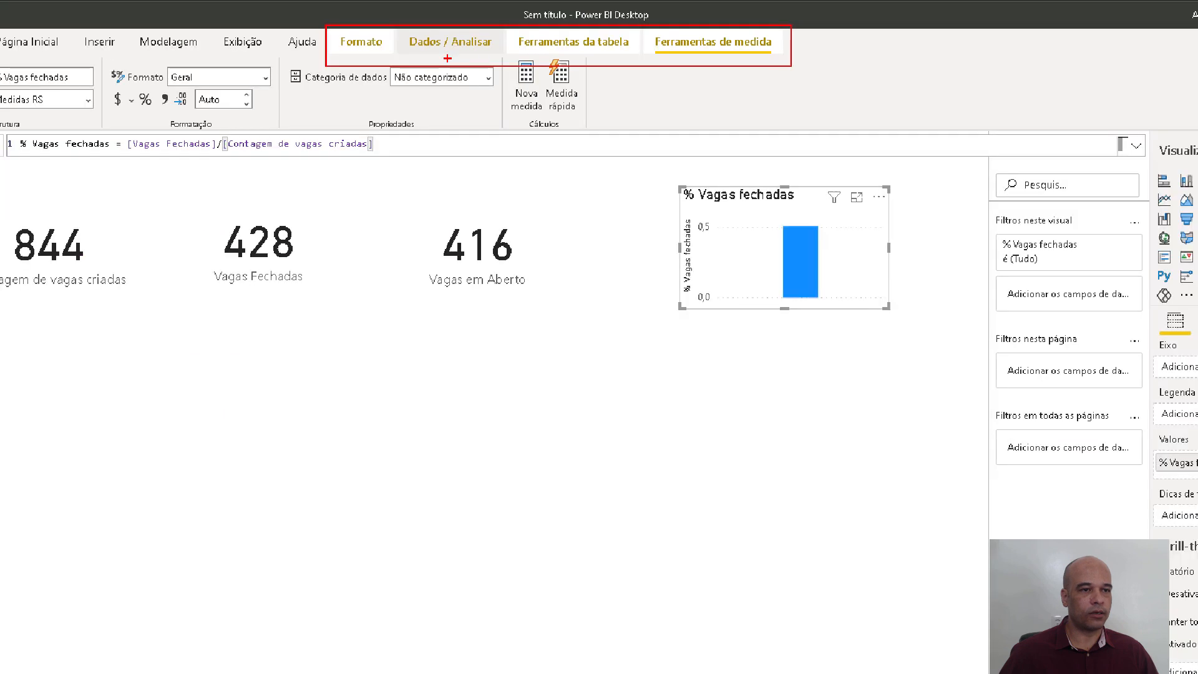
key(ctrl+1)
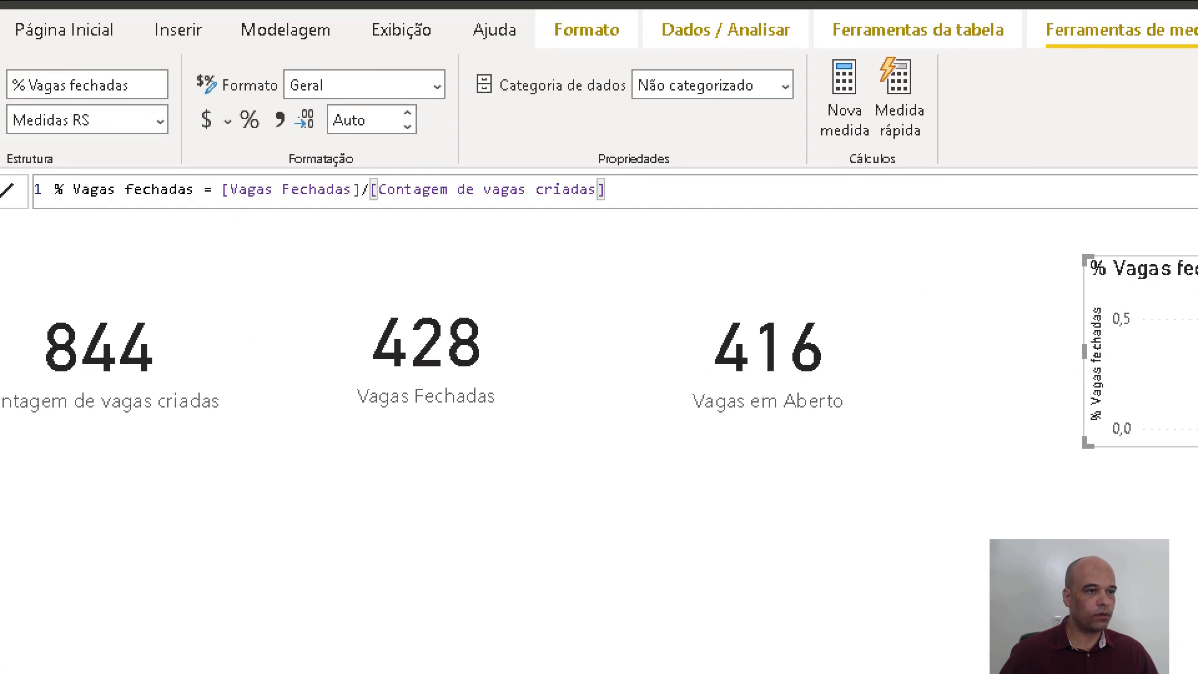
click(199, 85)
mouse_move(204, 54)
mouse_down()
mouse_move(278, 112)
mouse_move(507, 168)
mouse_move(490, 184)
mouse_up()
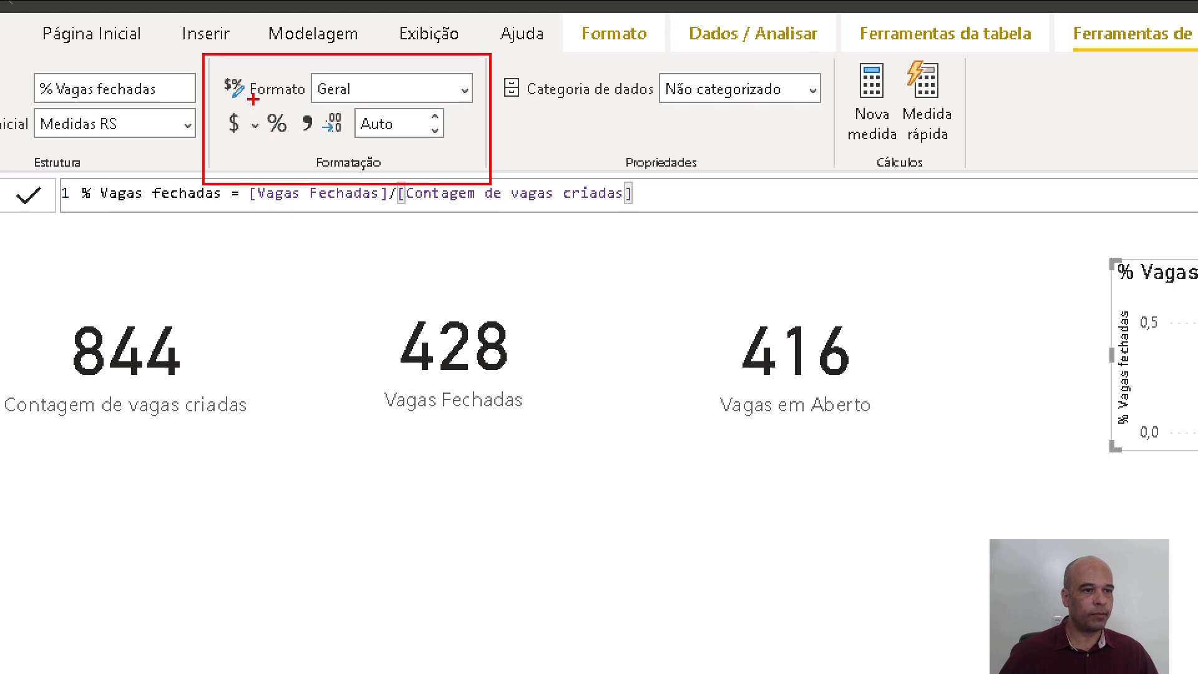
drag(255, 106, 302, 152)
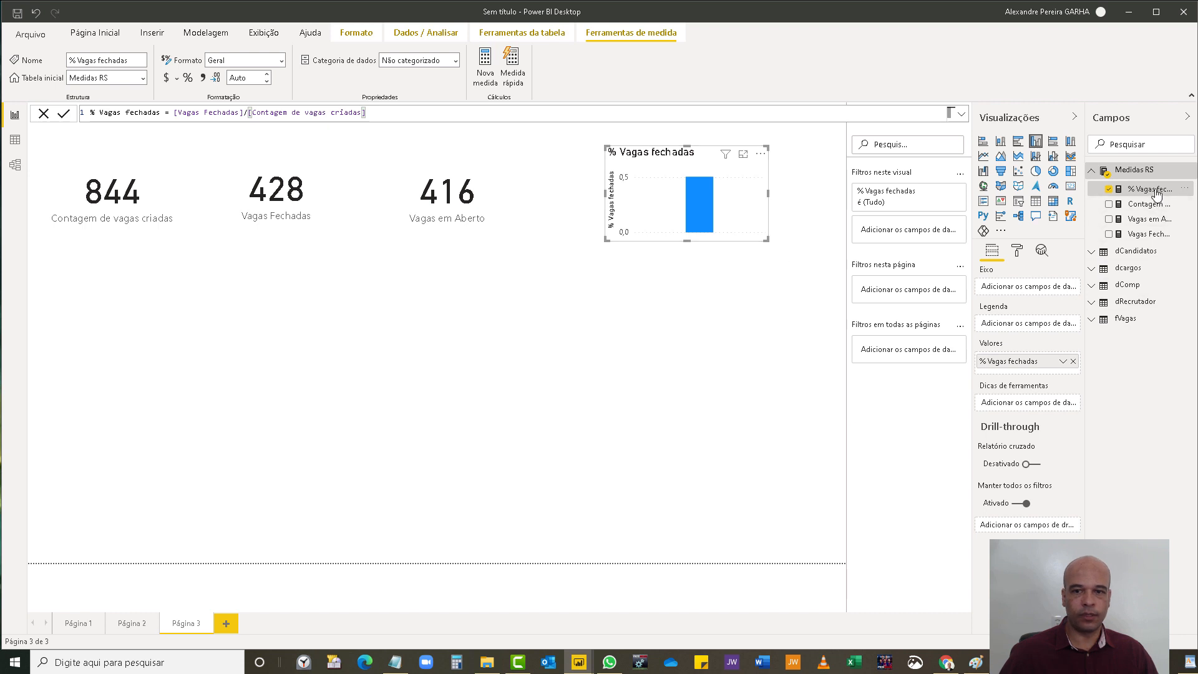
- Turn the % Vagas fechadas chart into a card near Vagas em Aberto and format the measure as a percentage
click(1070, 186)
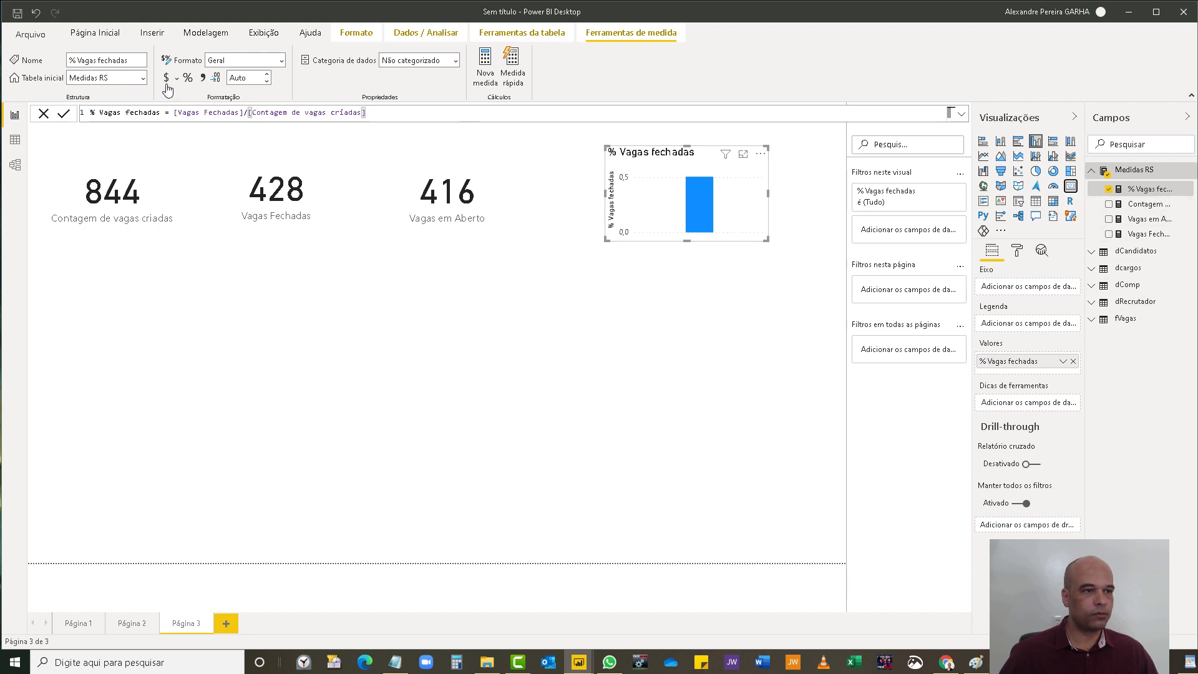
click(1145, 193)
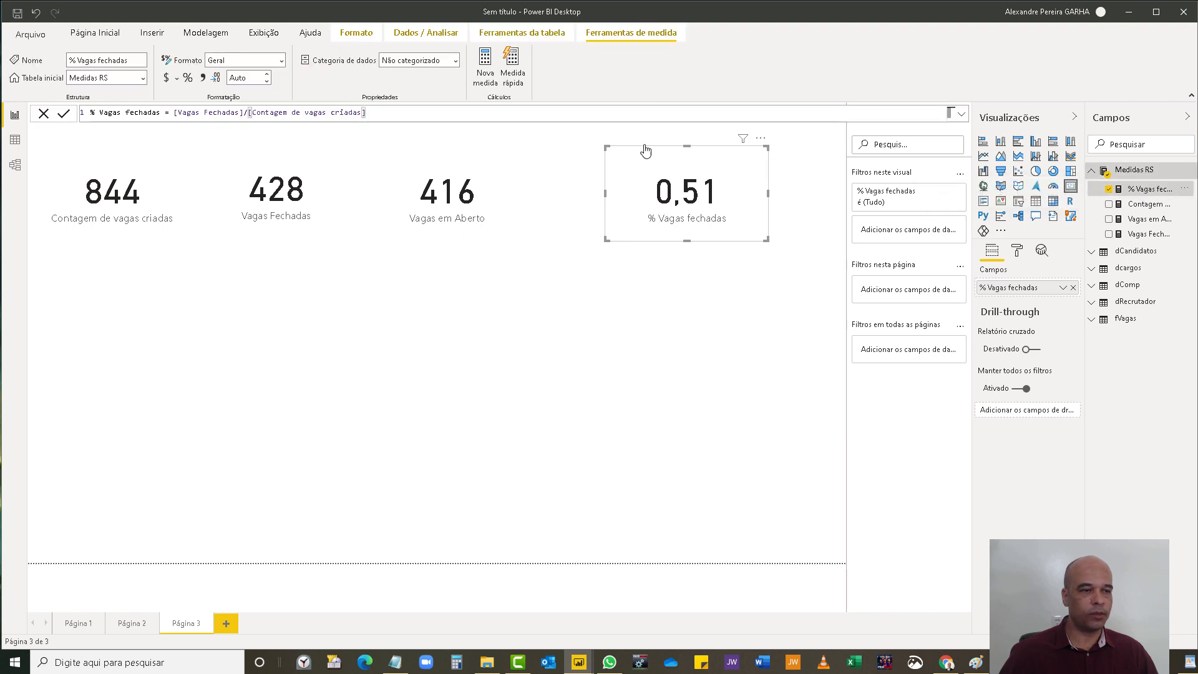
click(187, 78)
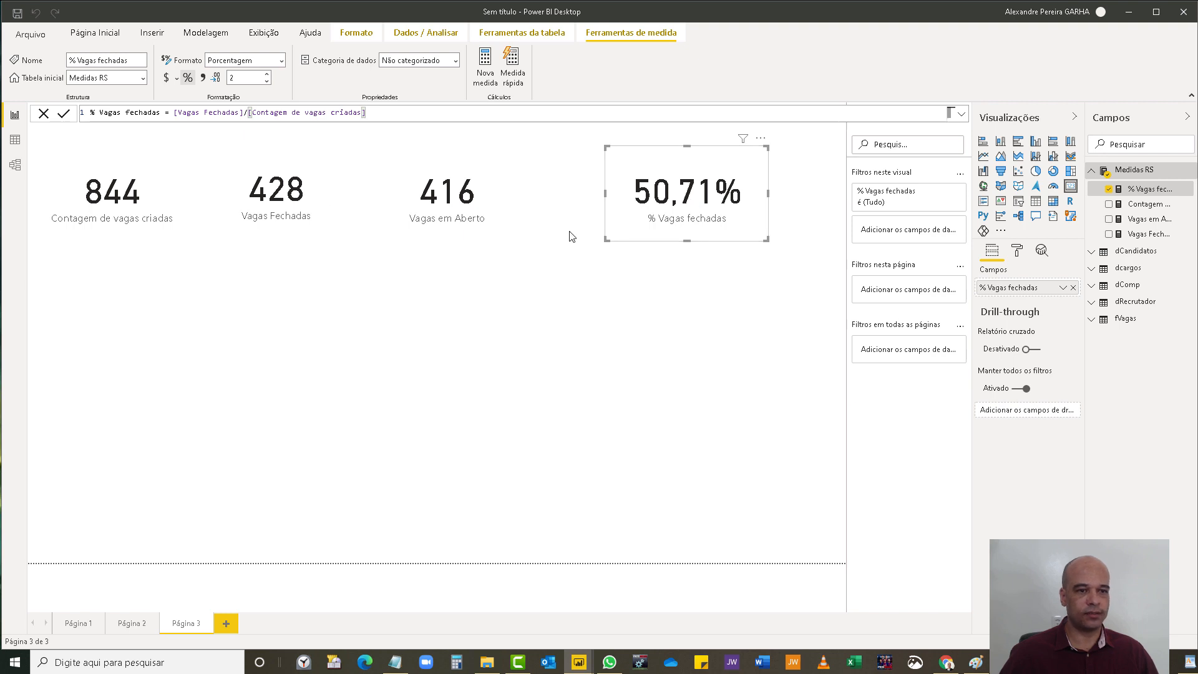
drag(600, 218, 557, 215)
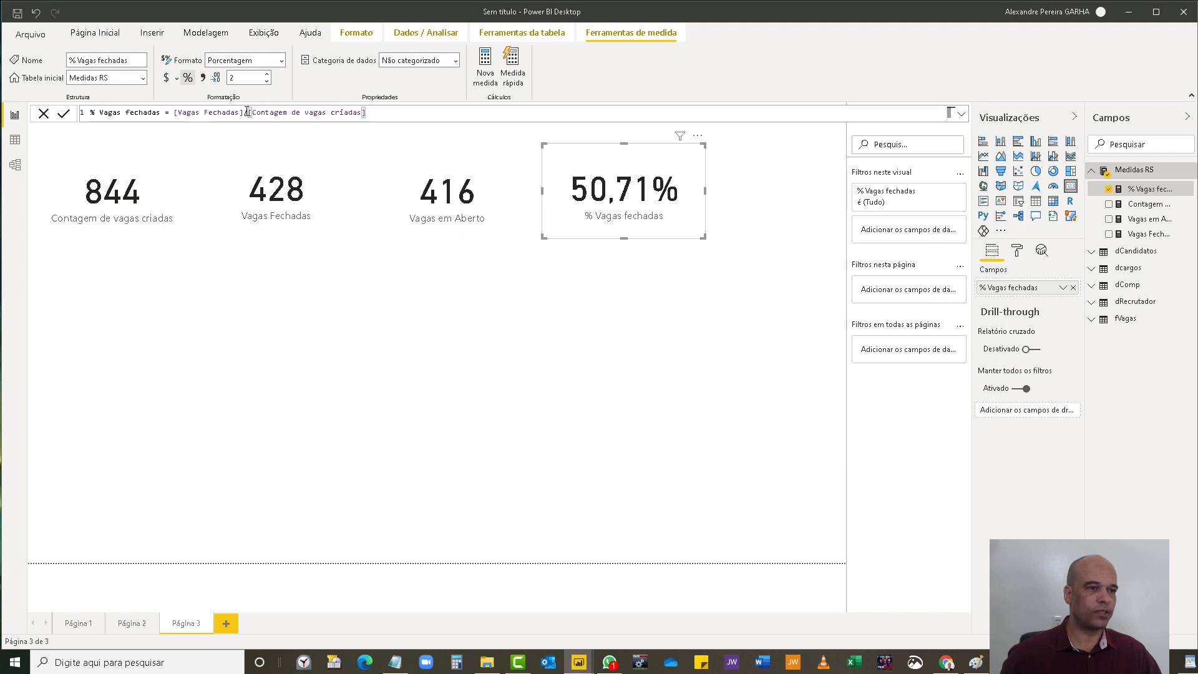
- Rewrite the % Vagas fechadas formula as DIVIDE([Vagas Fechadas],[Contagem de vagas criadas])
click(175, 113)
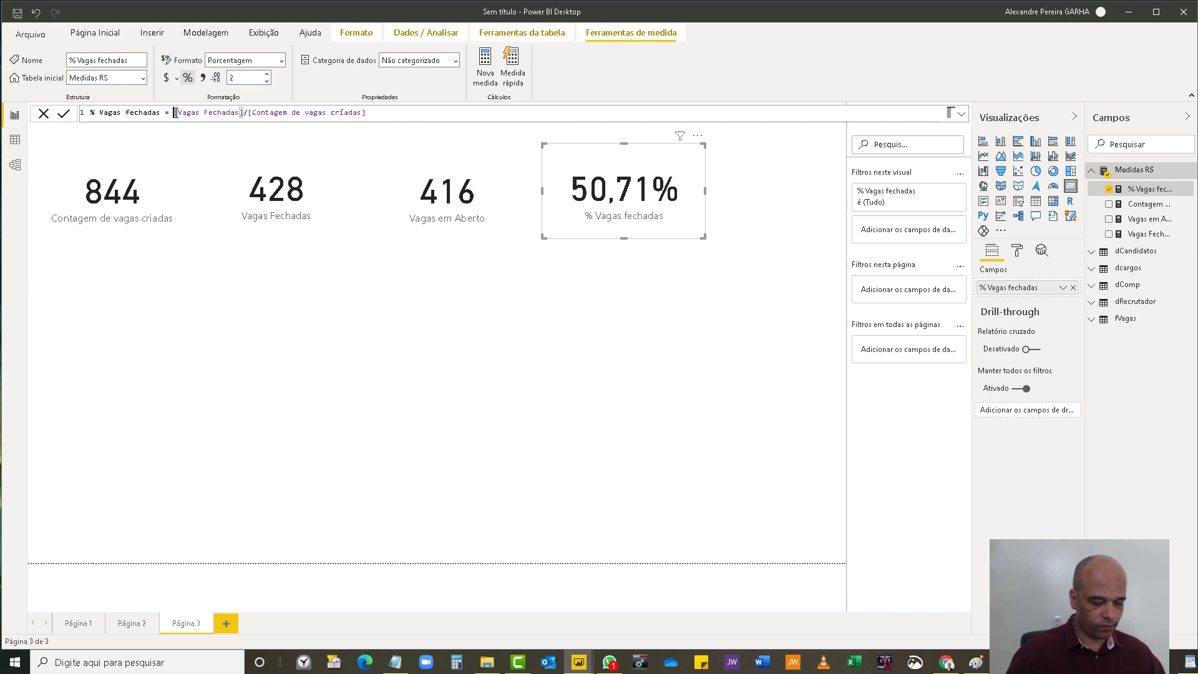
text(divi)
key(Tab)
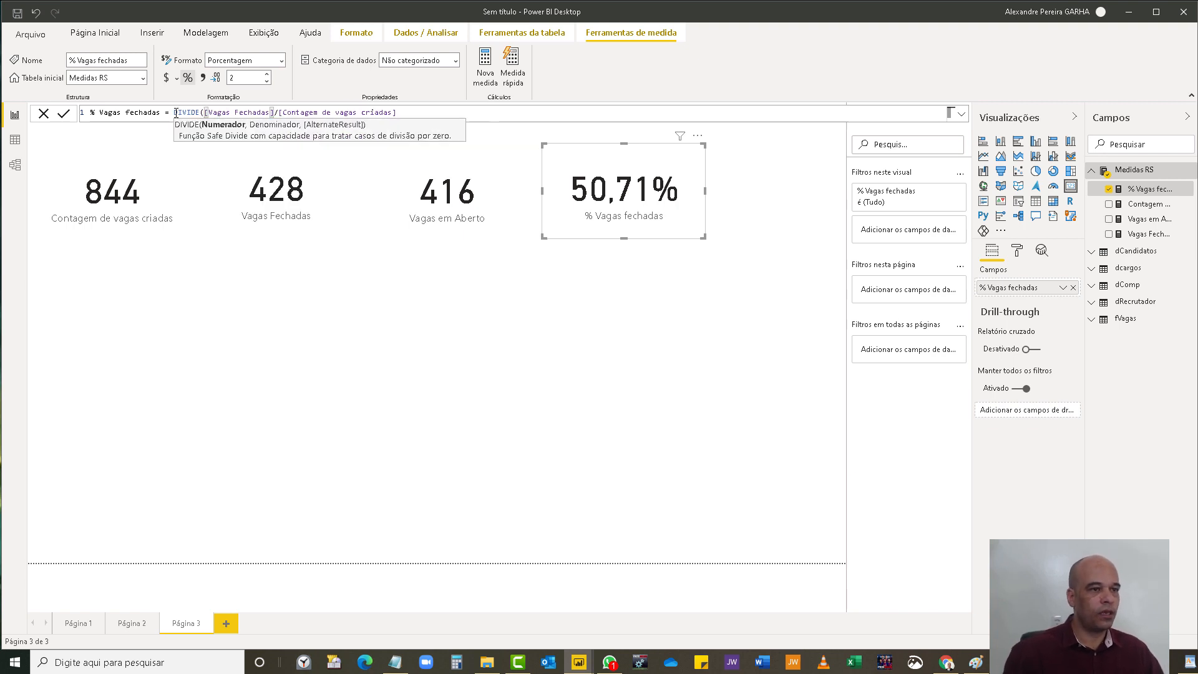
key(Right)
key(Right)
key(Right)
key(Right)
key(Right)
key(Right)
key(Right)
key(Right)
key(Right)
key(Right)
key(Right)
key(Right)
key(Right)
key(Right)
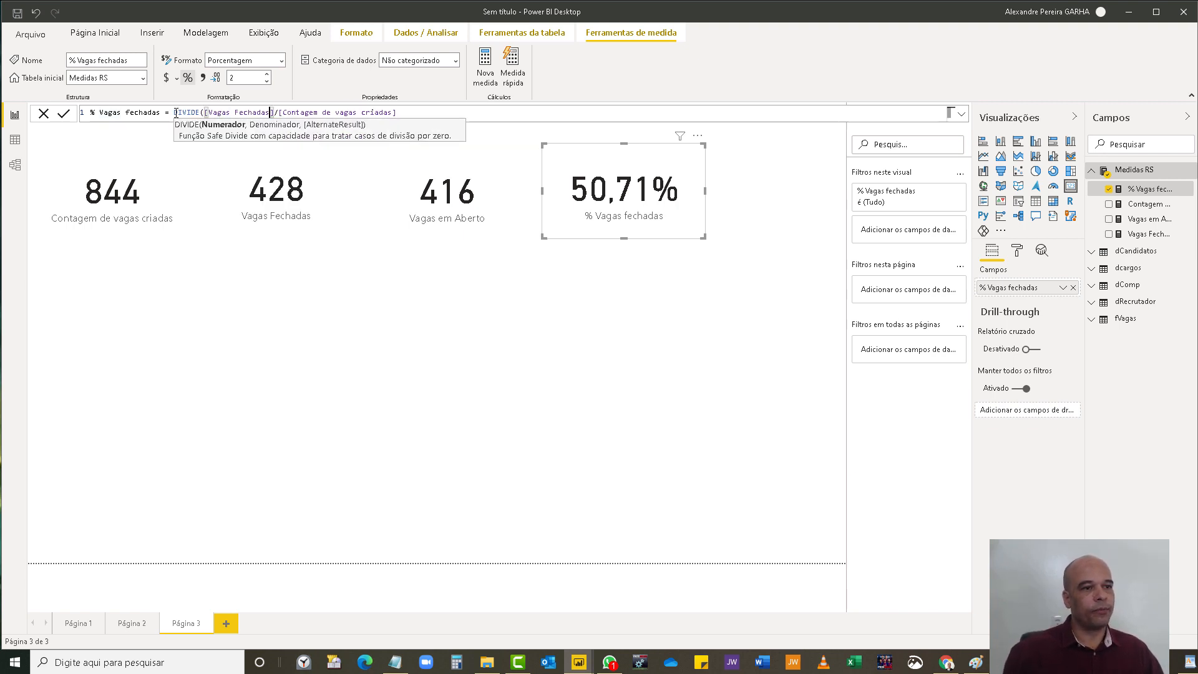
key(Delete)
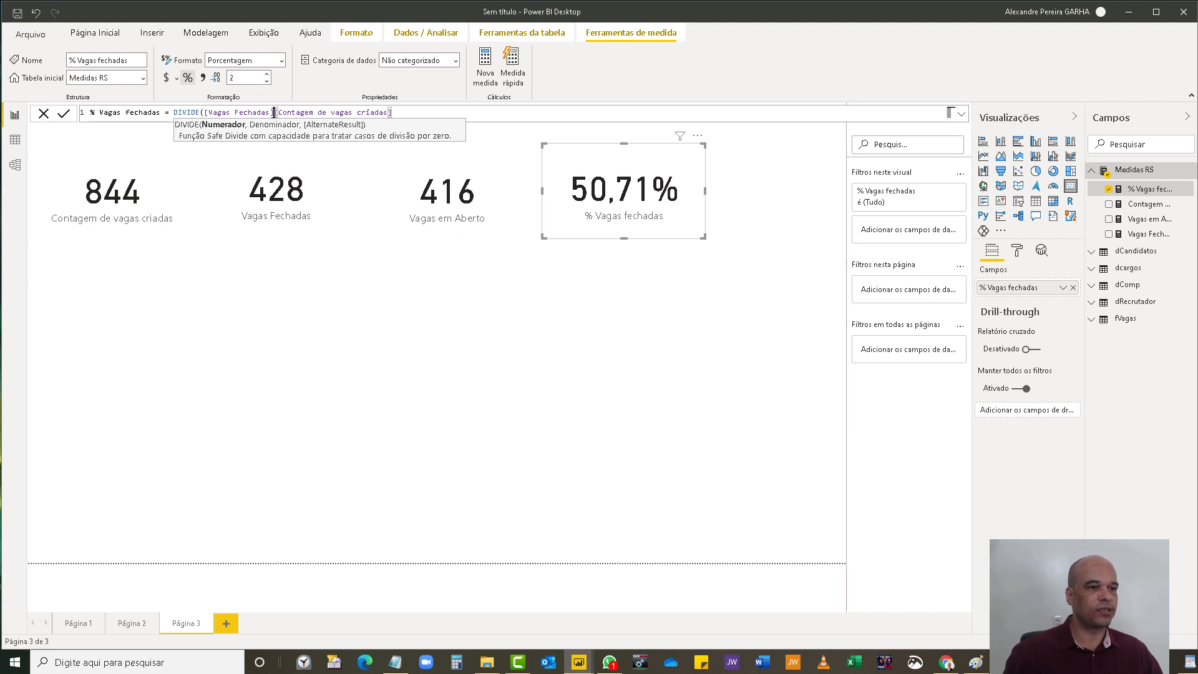
text(,)
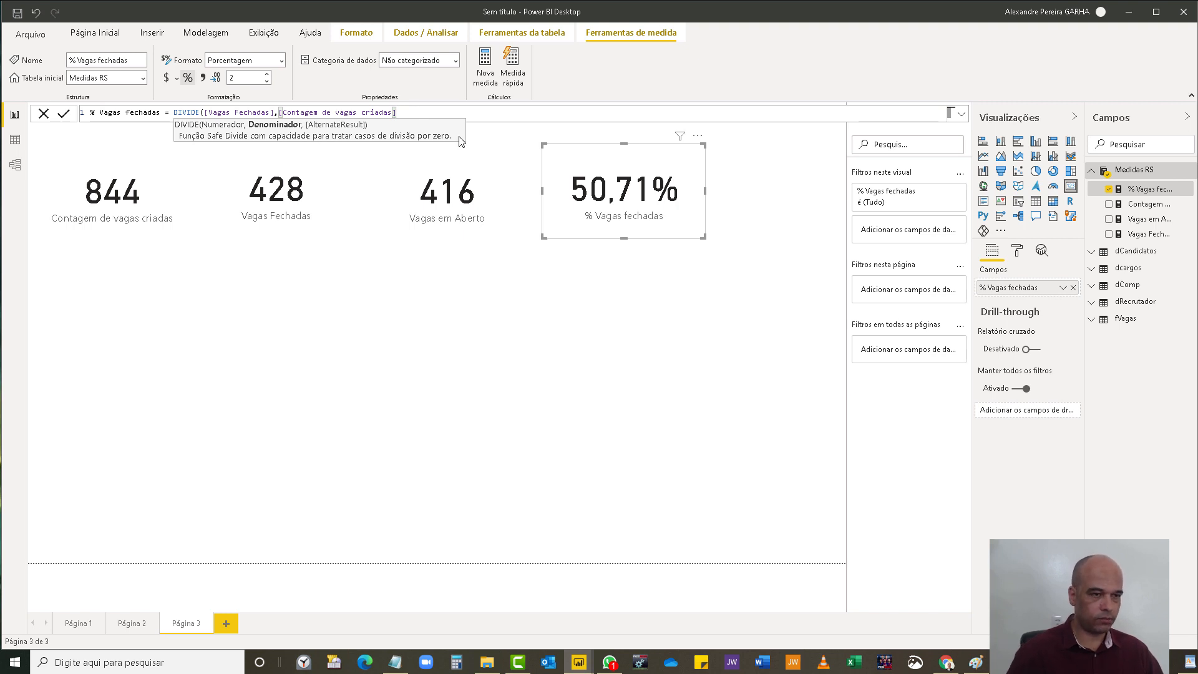
text())
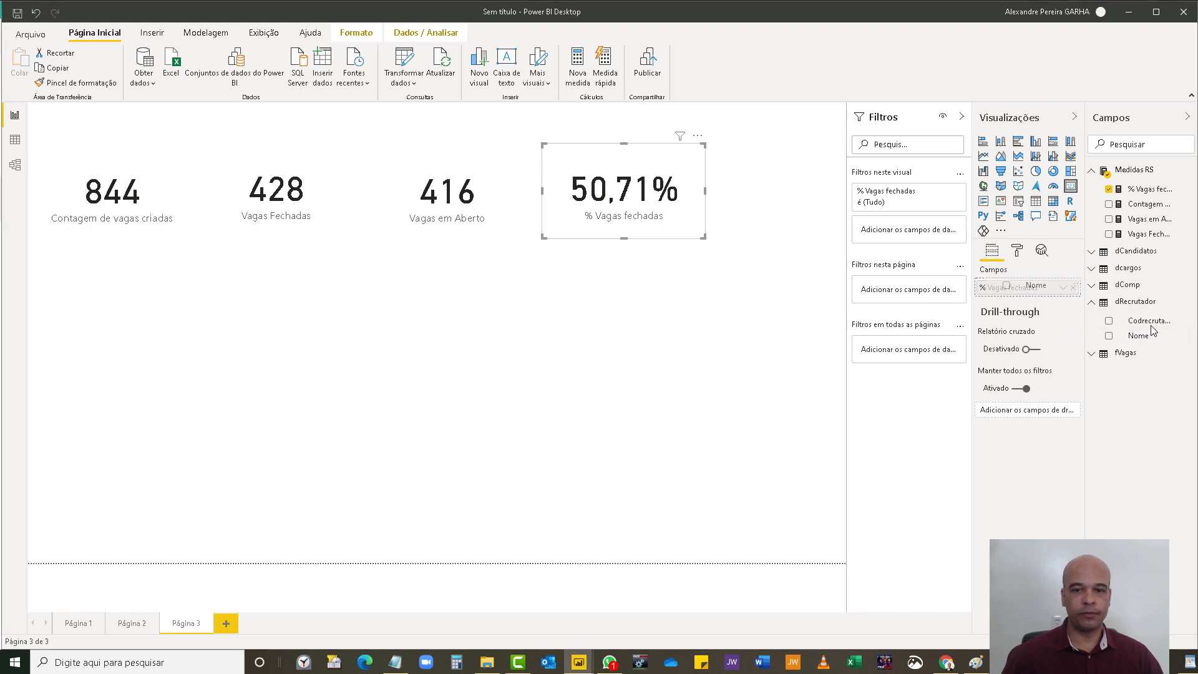
- Duplicate the % Vagas fechadas card, place the copy below the row of cards and convert it into a table
drag(1151, 323, 1128, 358)
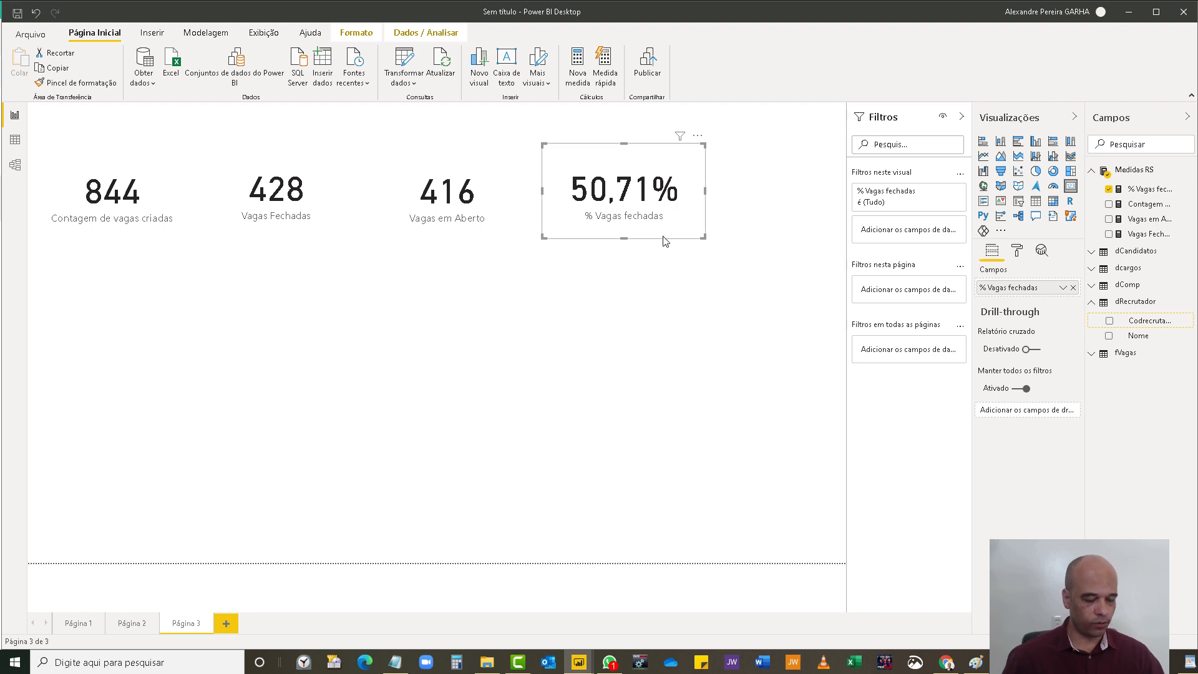
key(ctrl+c)
key(ctrl+v)
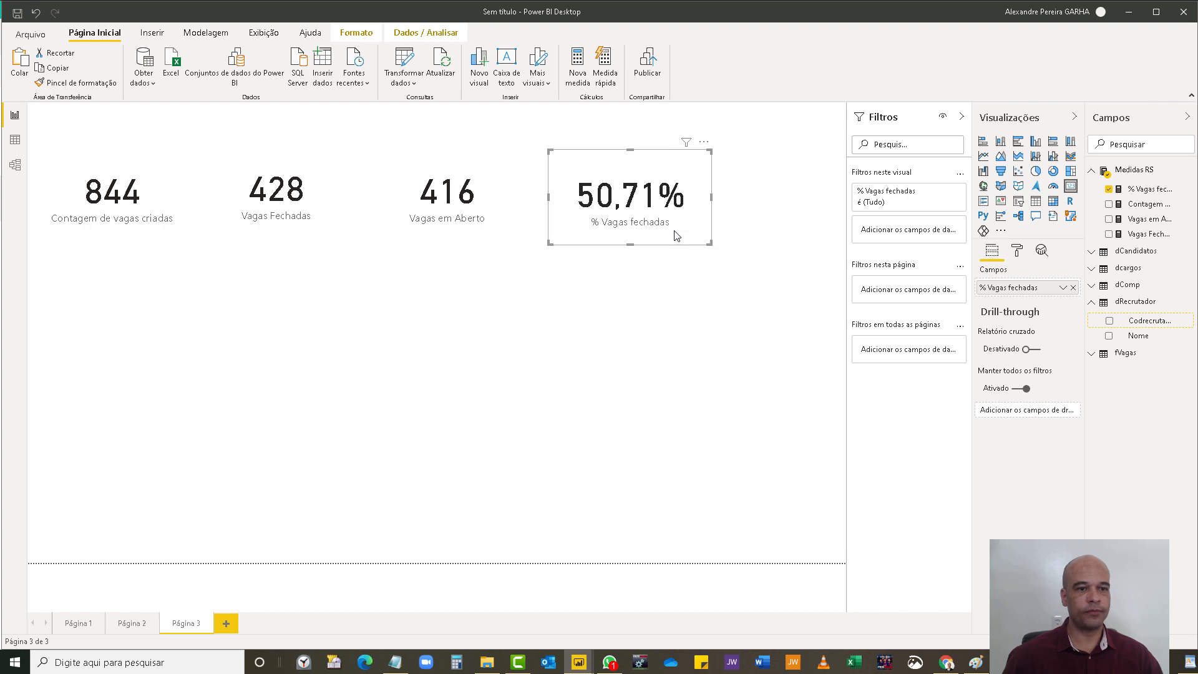
drag(639, 236, 291, 356)
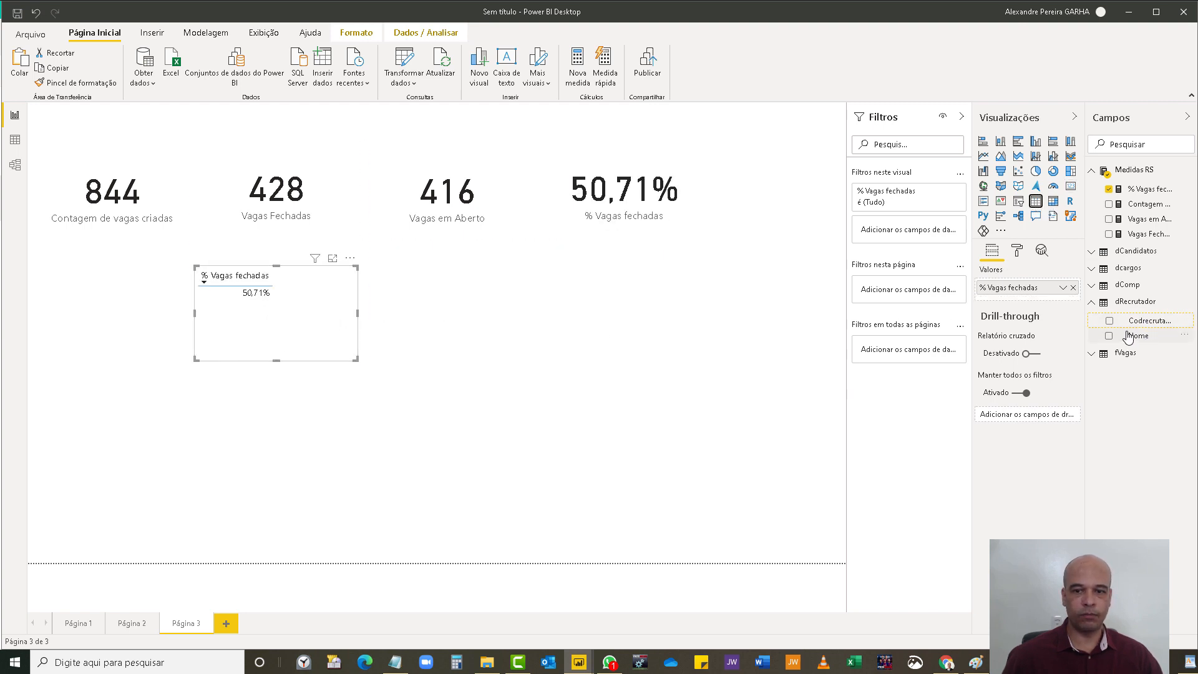
- Add the Nome field from dRecrutador to the % Vagas fechadas table and resize the table to fit its rows
drag(1028, 312, 1017, 296)
drag(357, 364, 432, 436)
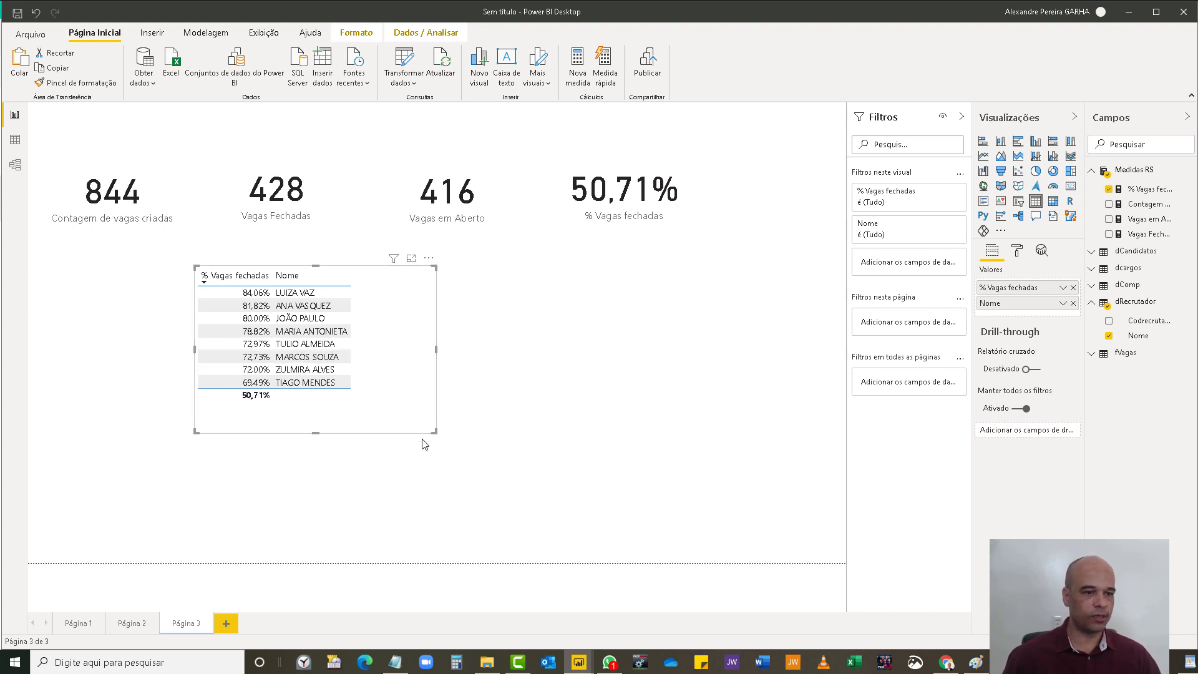
drag(434, 430, 382, 410)
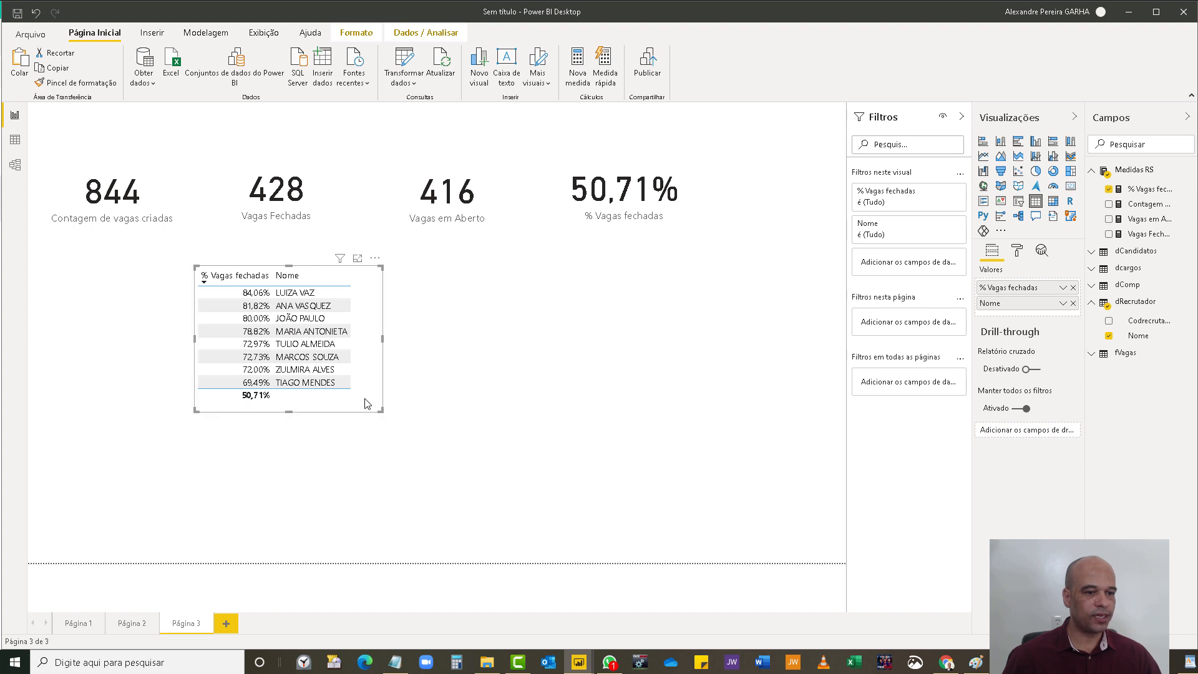
- Convert the % Vagas fechadas by Nome table into a stacked bar chart, enlarge it and place it below the Contagem de vagas criadas card
drag(262, 427, 259, 436)
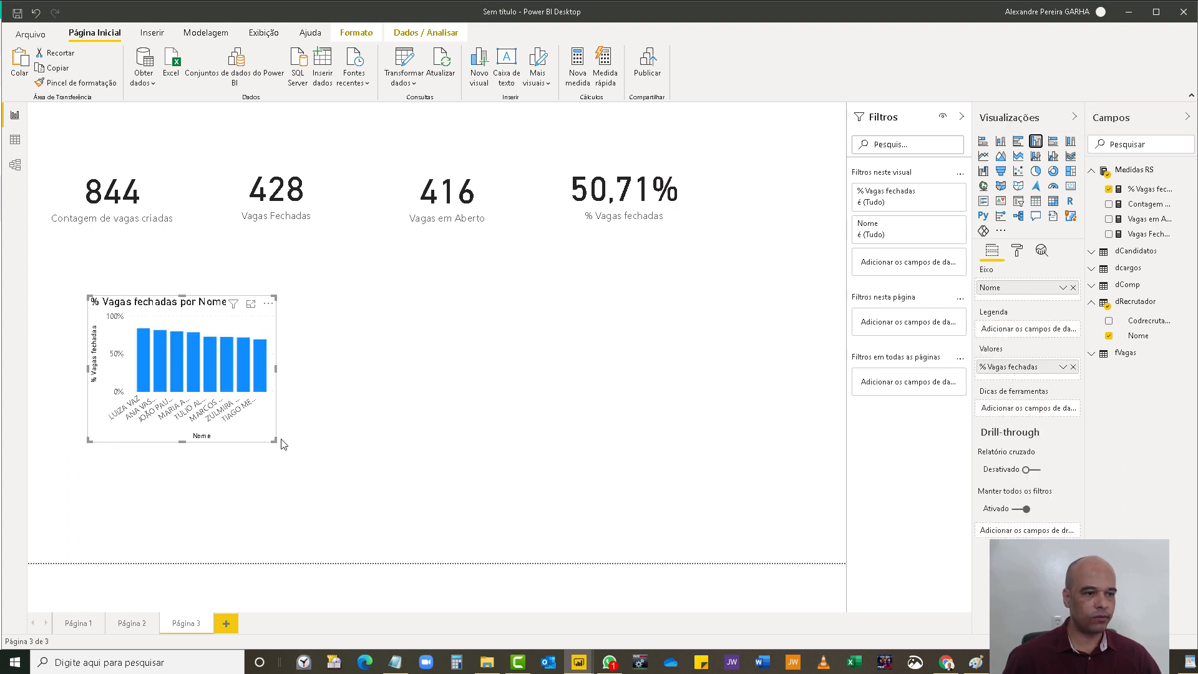
drag(274, 442, 242, 464)
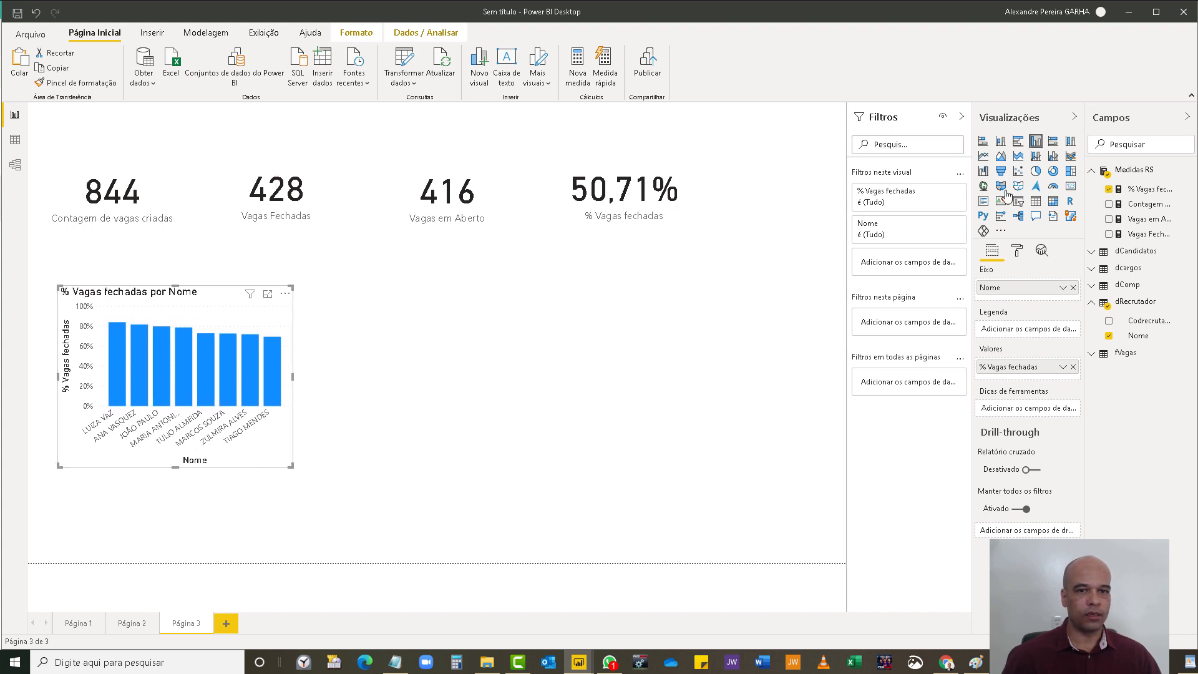
click(983, 141)
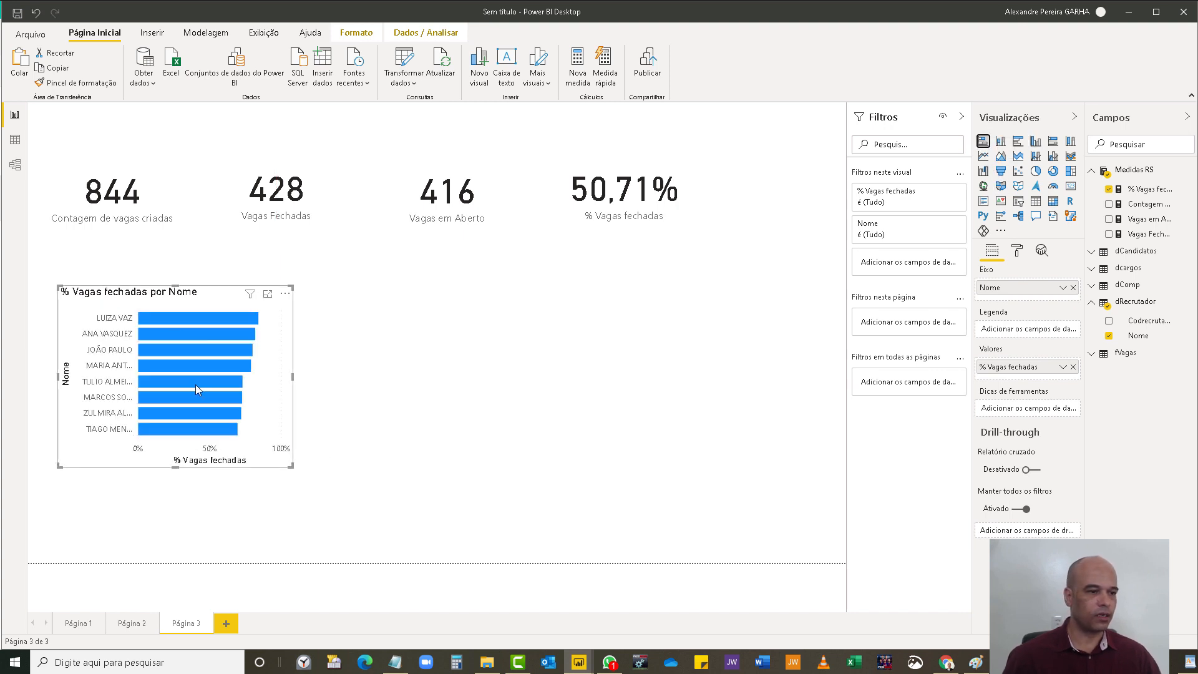
drag(272, 429, 245, 424)
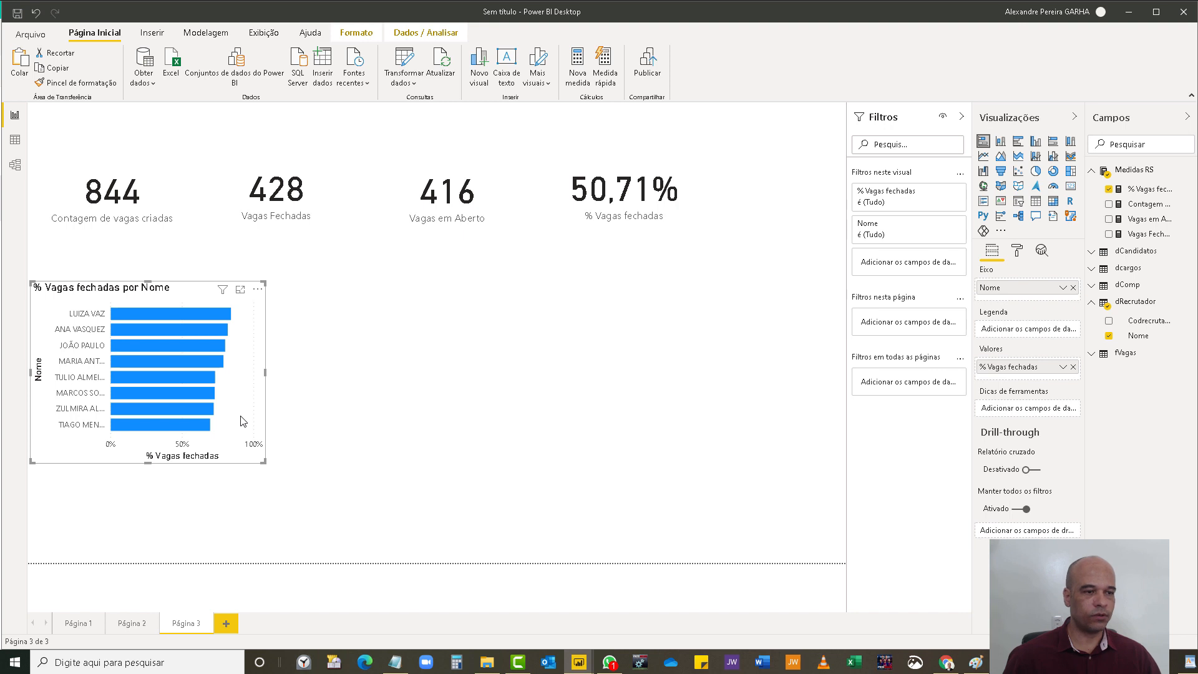
drag(246, 412, 246, 406)
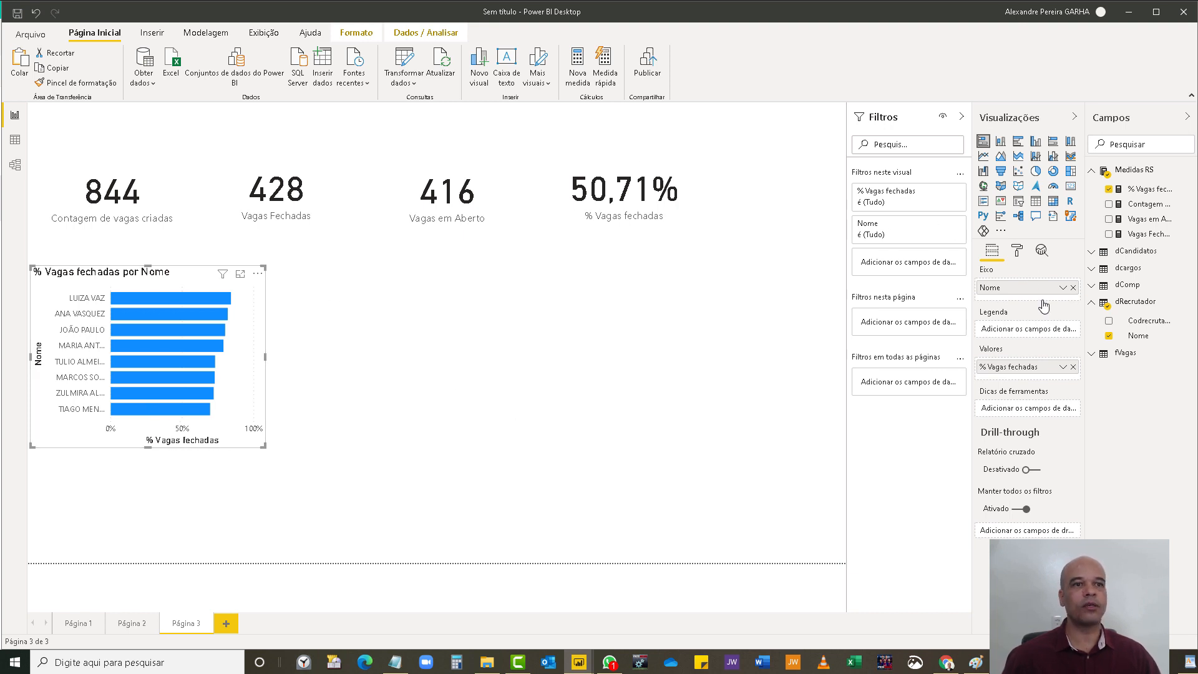
click(1092, 269)
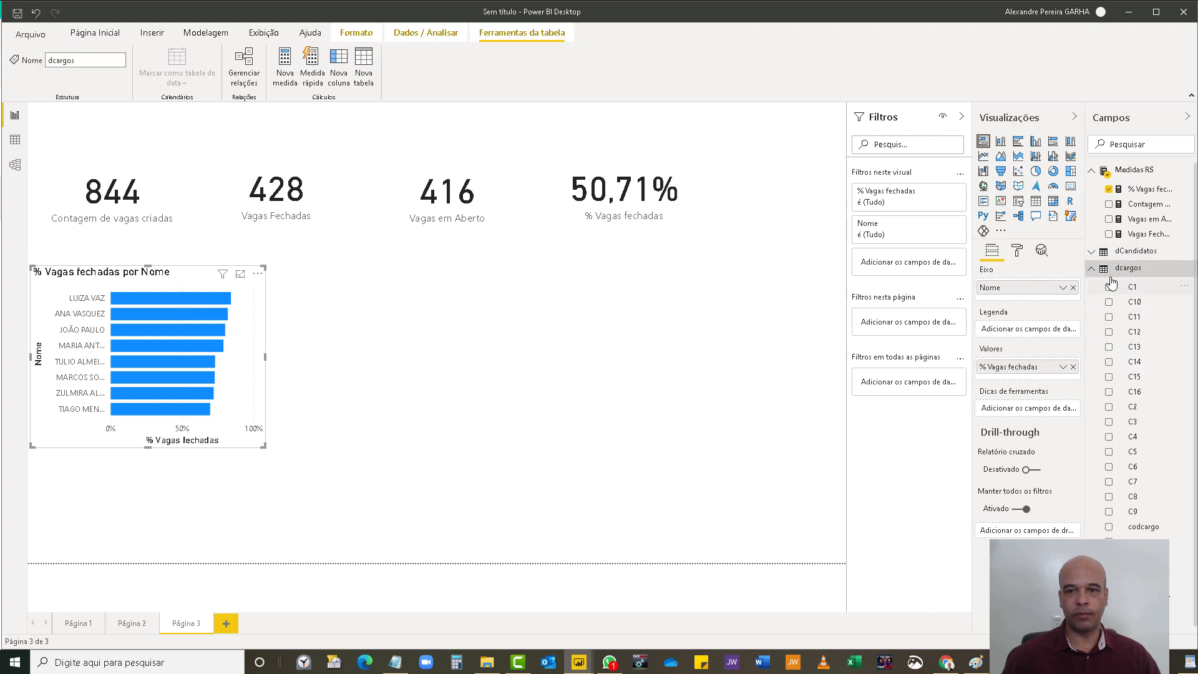
click(1093, 271)
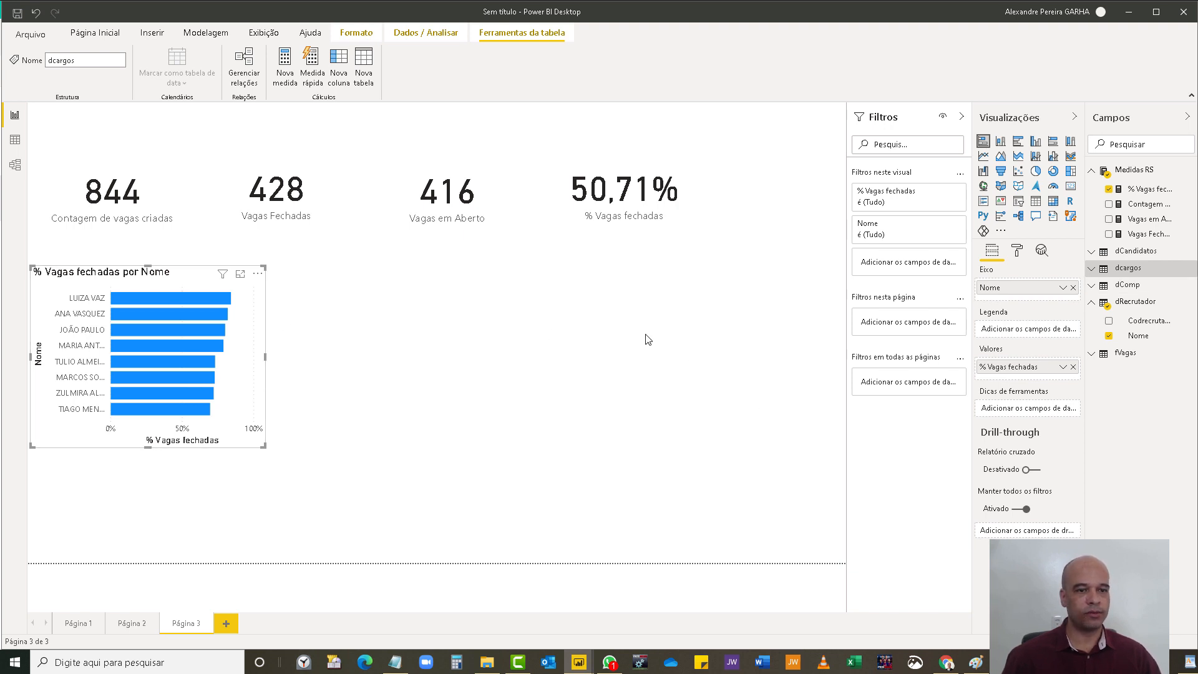
click(589, 325)
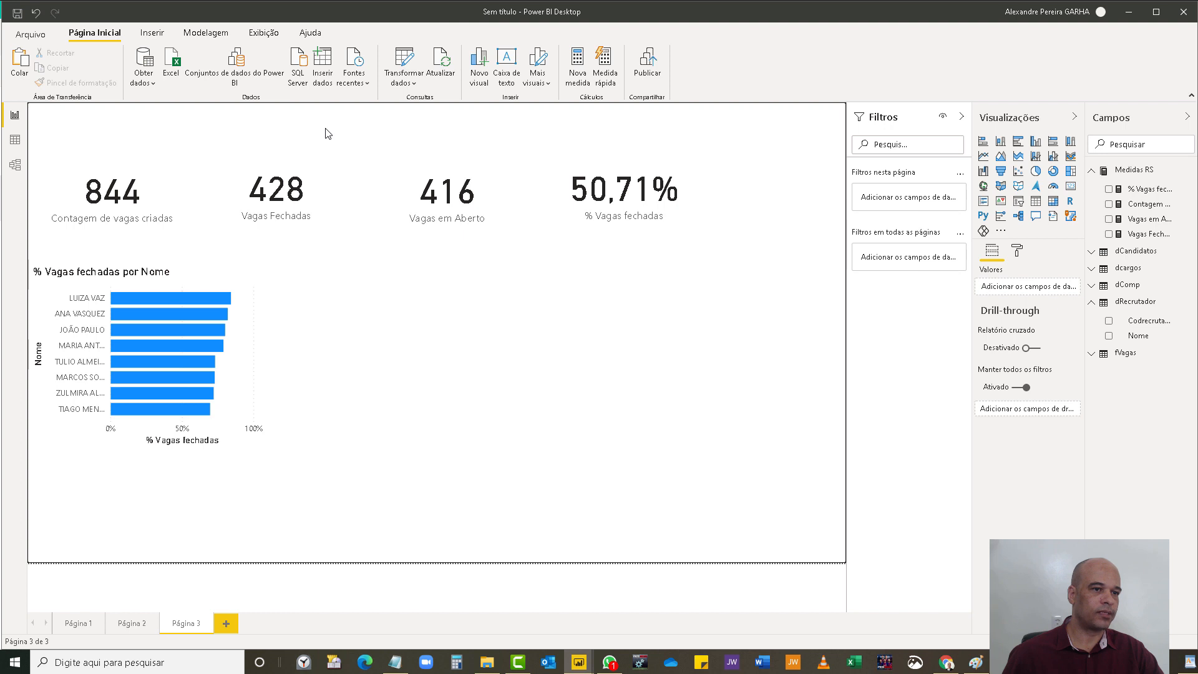
- Create a calculated table with the formula Dcalendario = CALENDARAUTO()
click(207, 38)
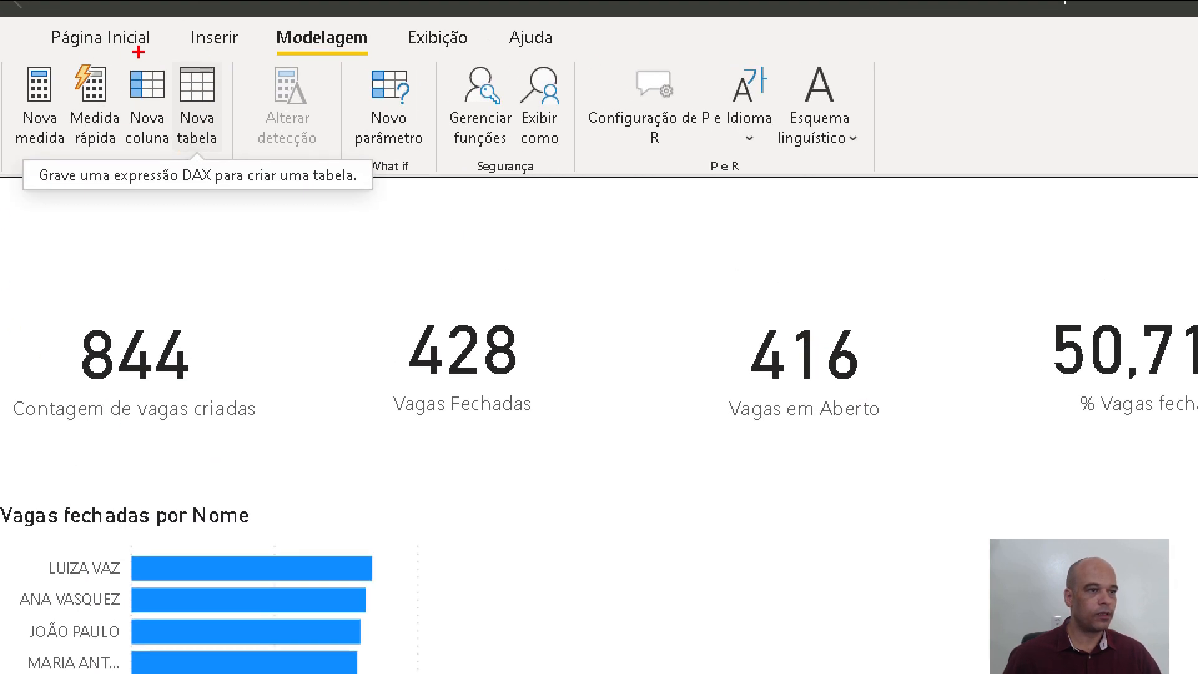
drag(169, 47, 228, 183)
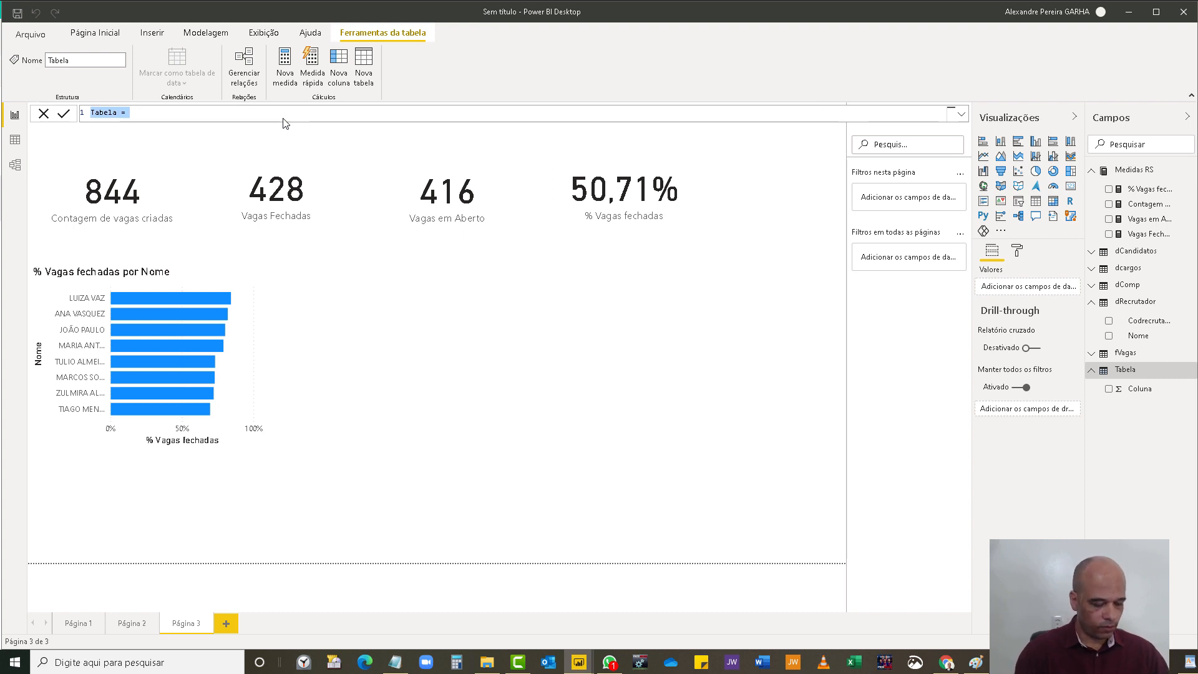
text(Dca)
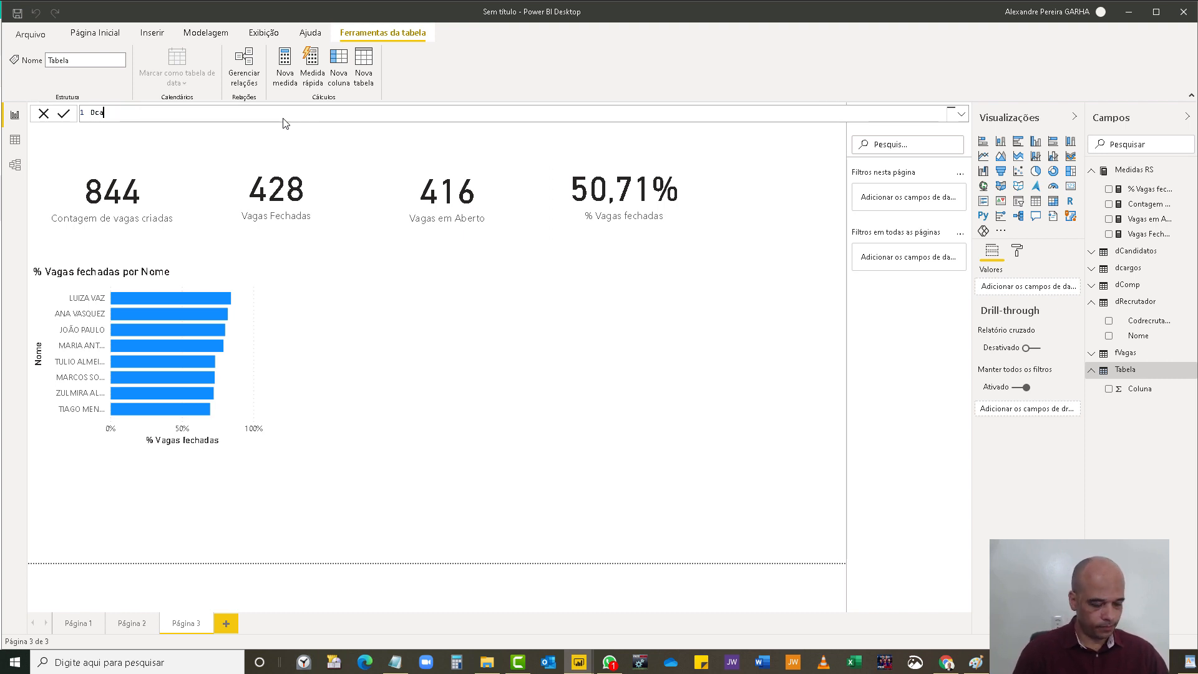
text(lendario )
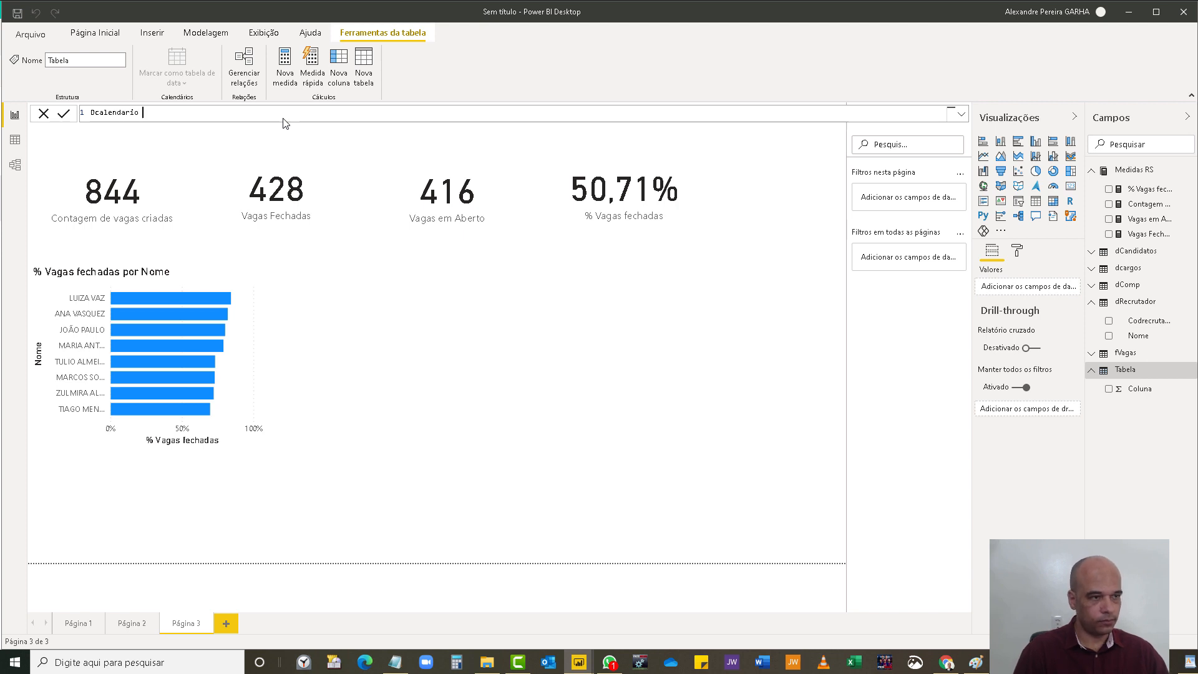
text(= )
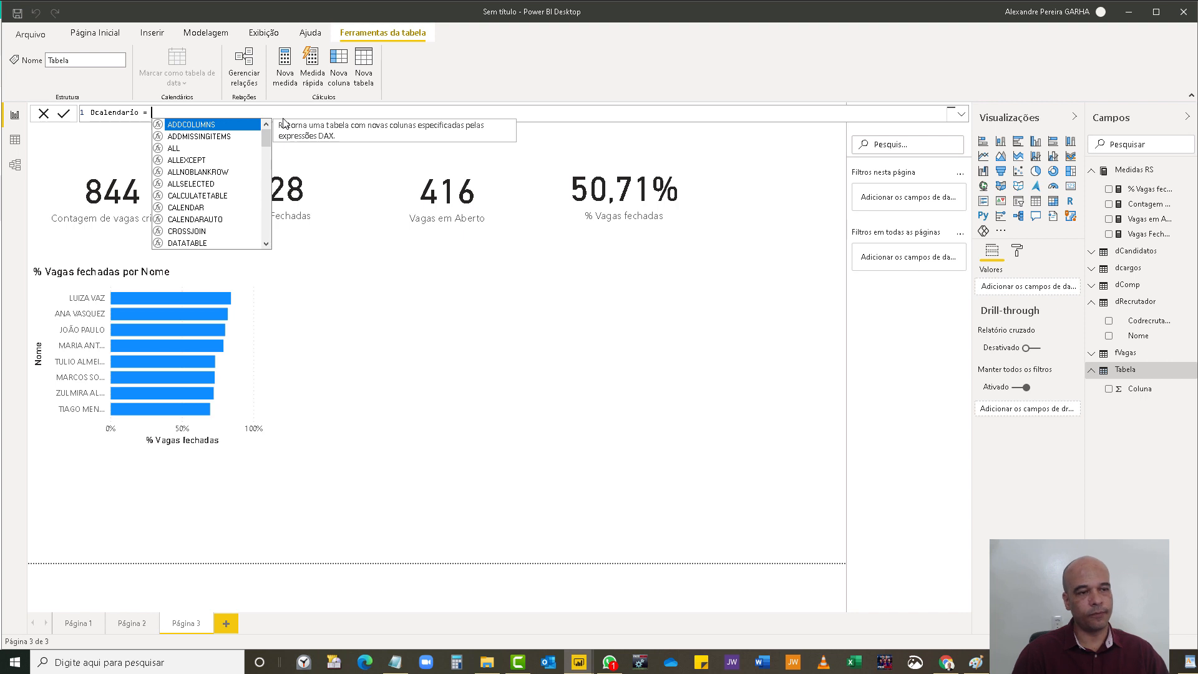
text(cale)
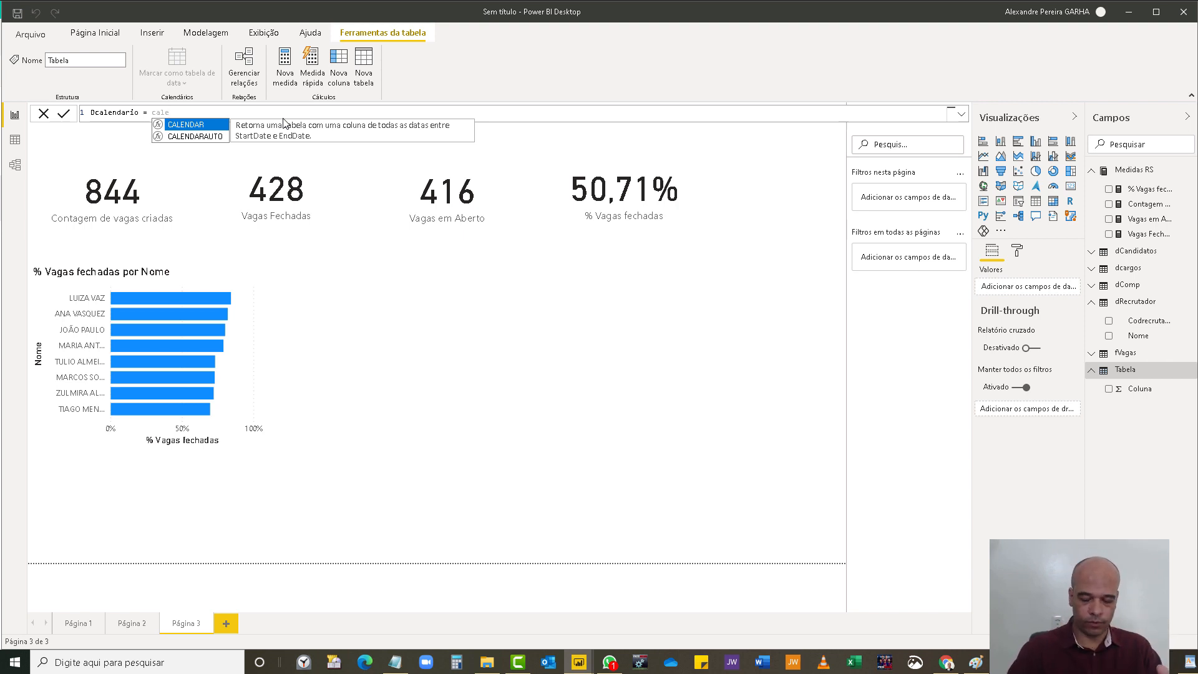
key(Down)
key(Tab)
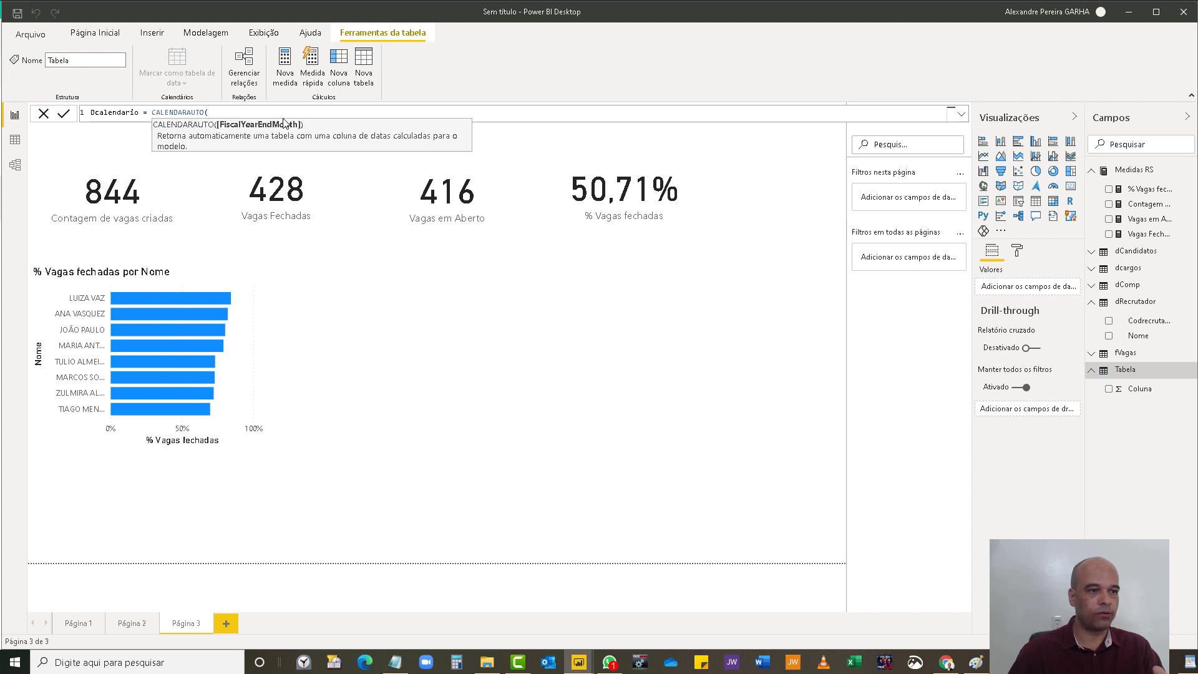
key(Escape)
key(Return)
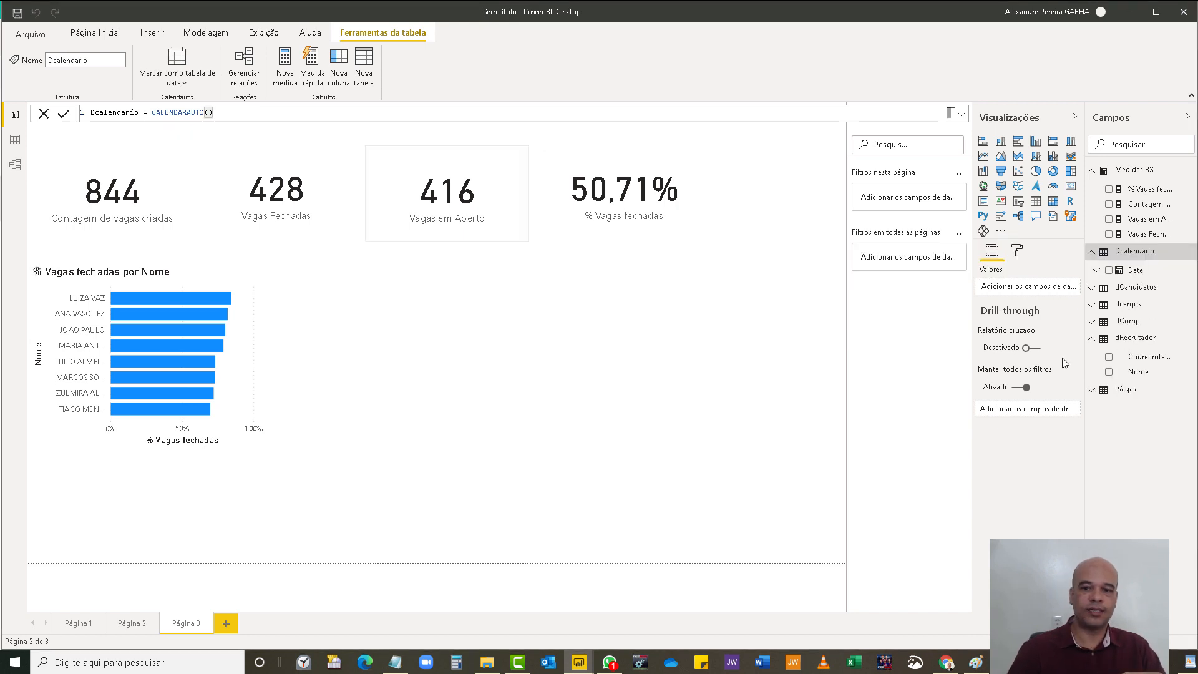
- Add the Date field from Dcalendario as a table beside the bar chart and enlarge the table
click(1096, 270)
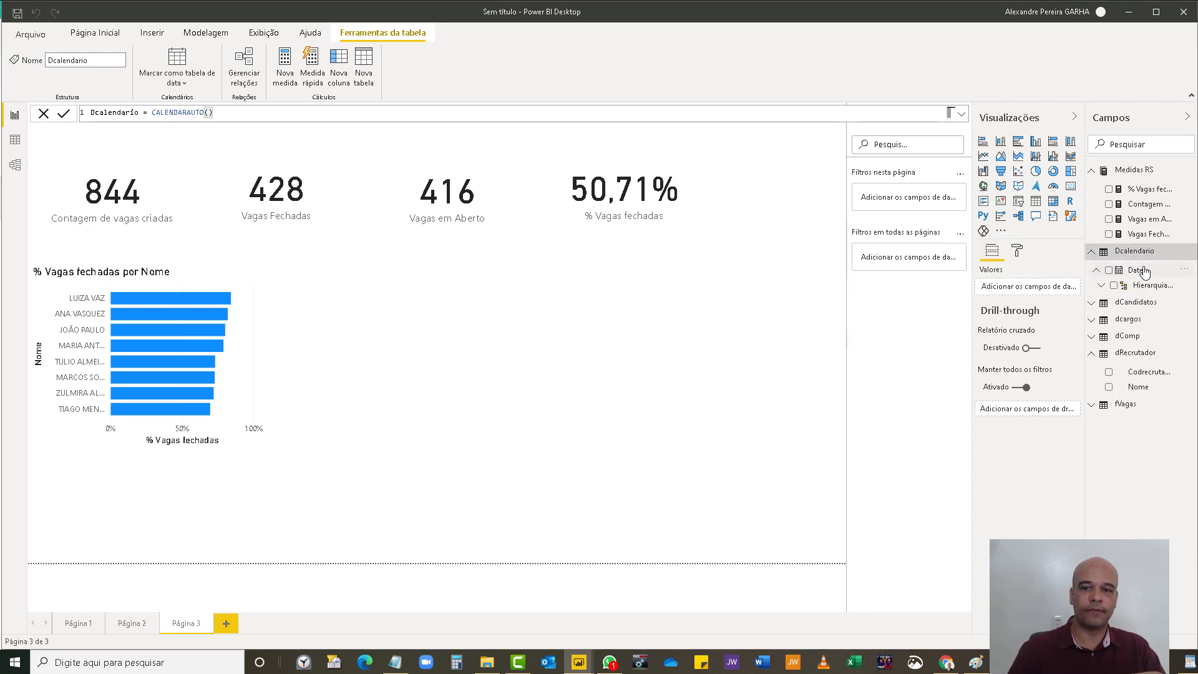
drag(1143, 272, 492, 303)
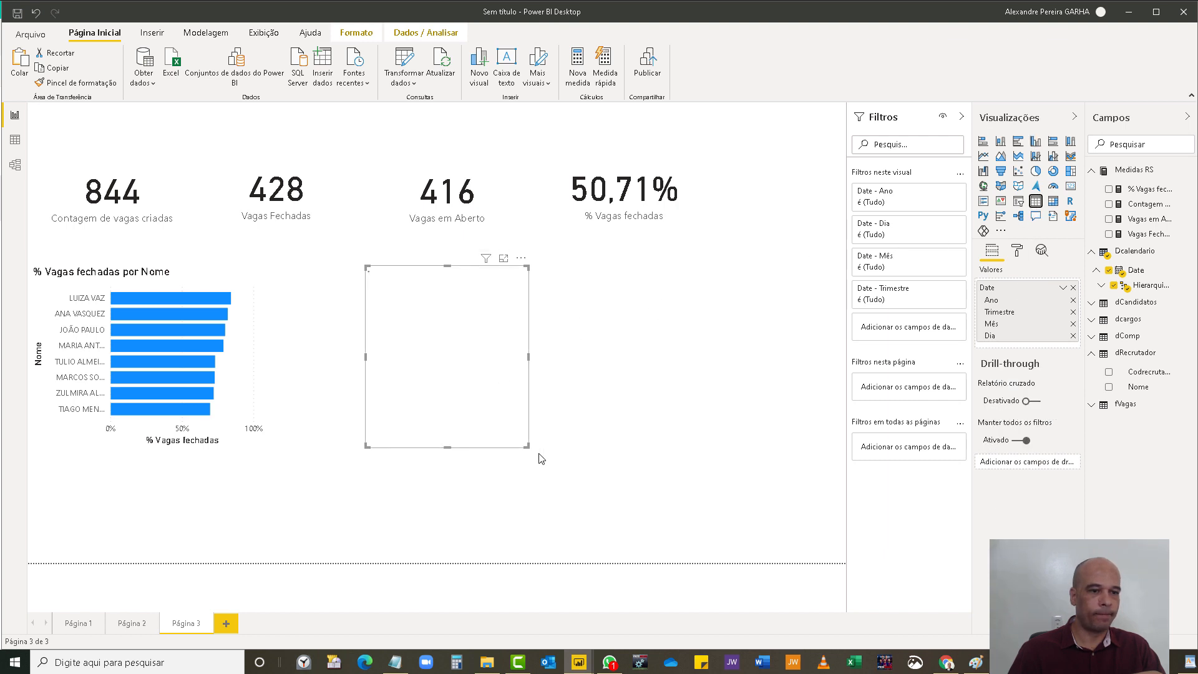
drag(527, 445, 534, 465)
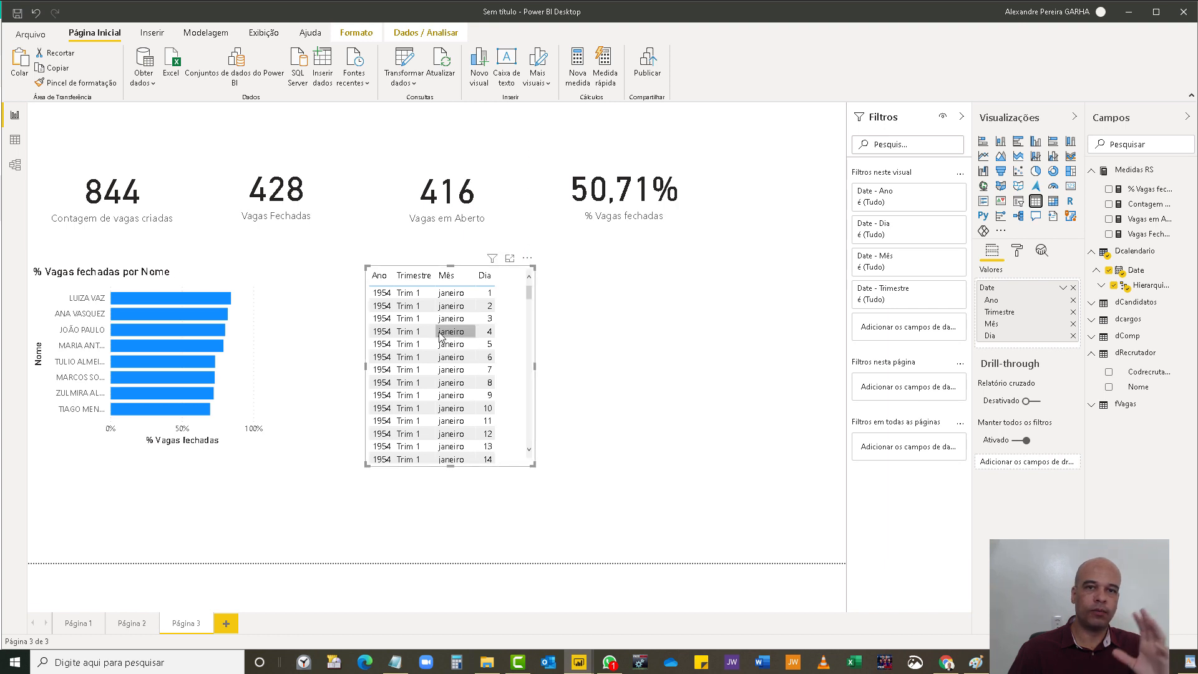
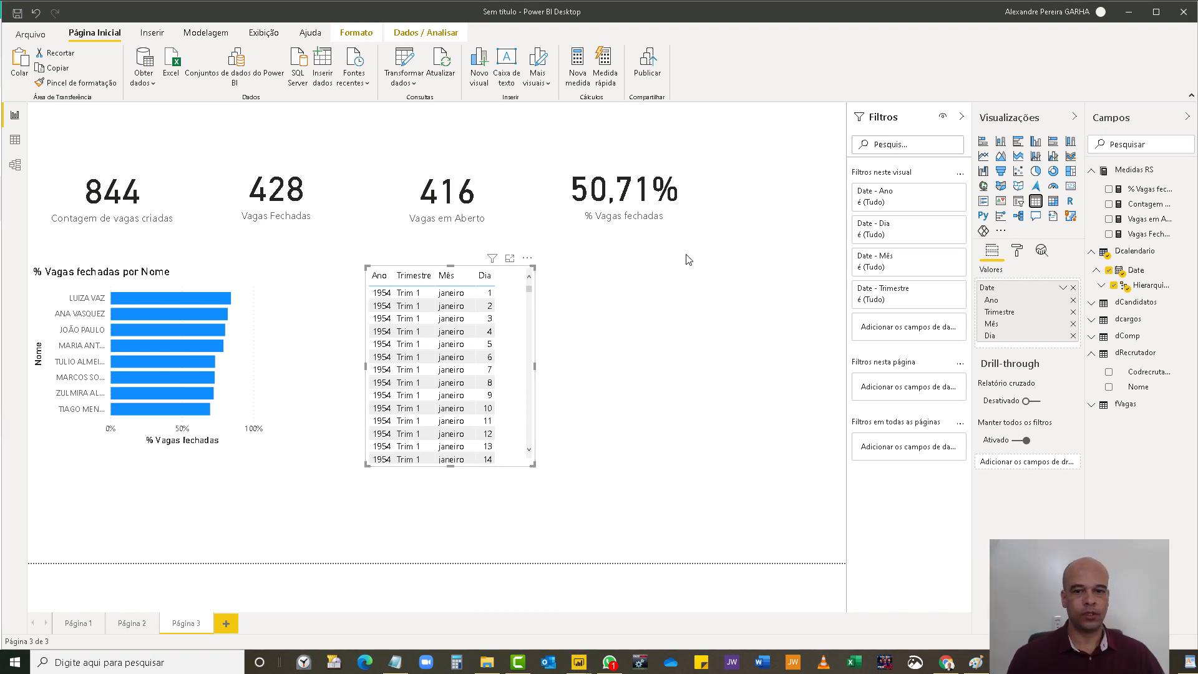
- Replace CALENDARAUTO() with an open CALENDAR( function in the Dcalendario formula
click(1146, 253)
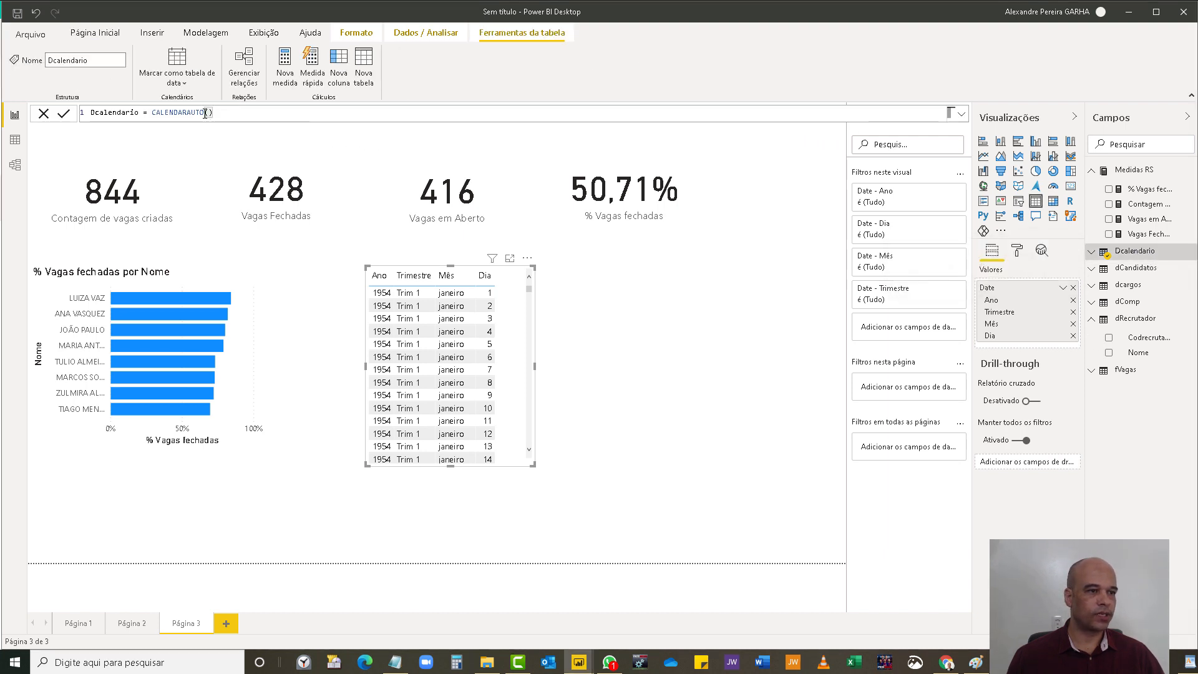
click(201, 113)
key(BackSpace)
key(BackSpace)
key(BackSpace)
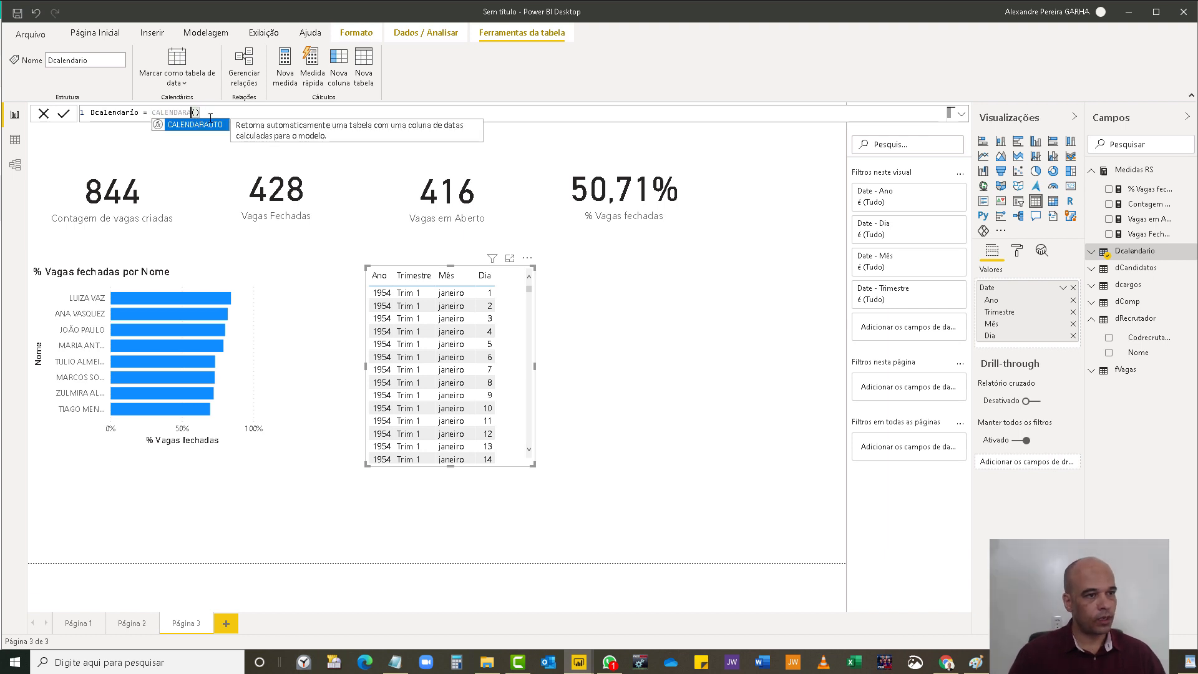
key(BackSpace)
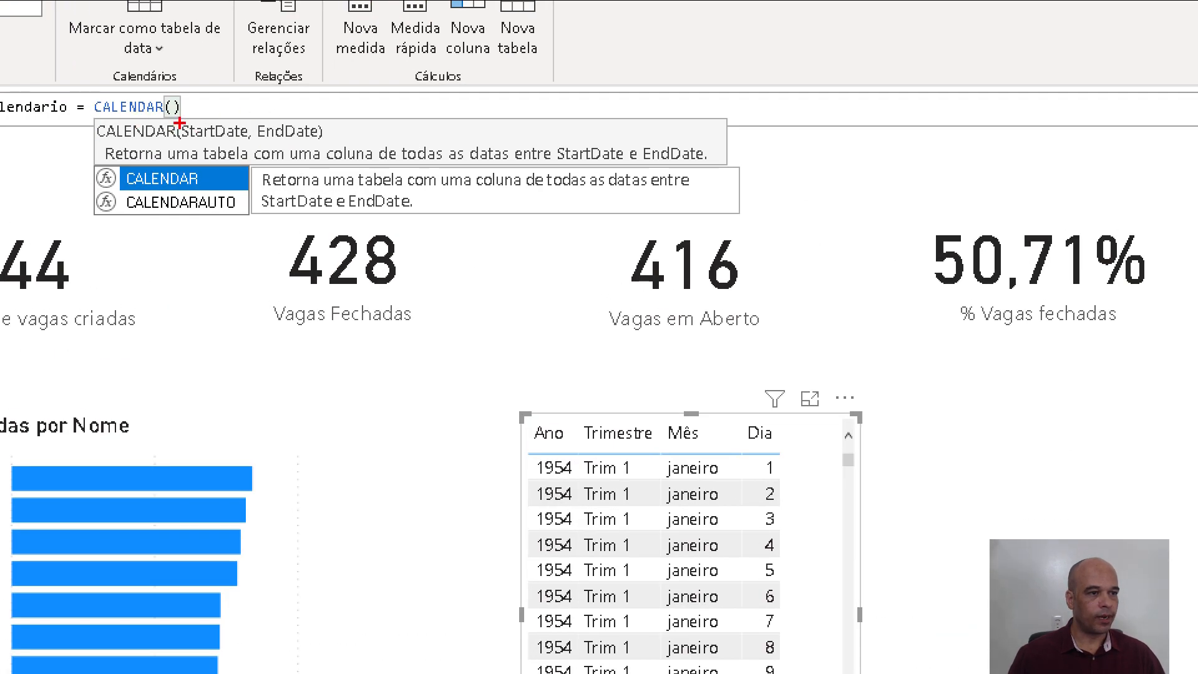
mouse_move(179, 121)
mouse_down()
mouse_move(208, 150)
mouse_move(322, 141)
mouse_up()
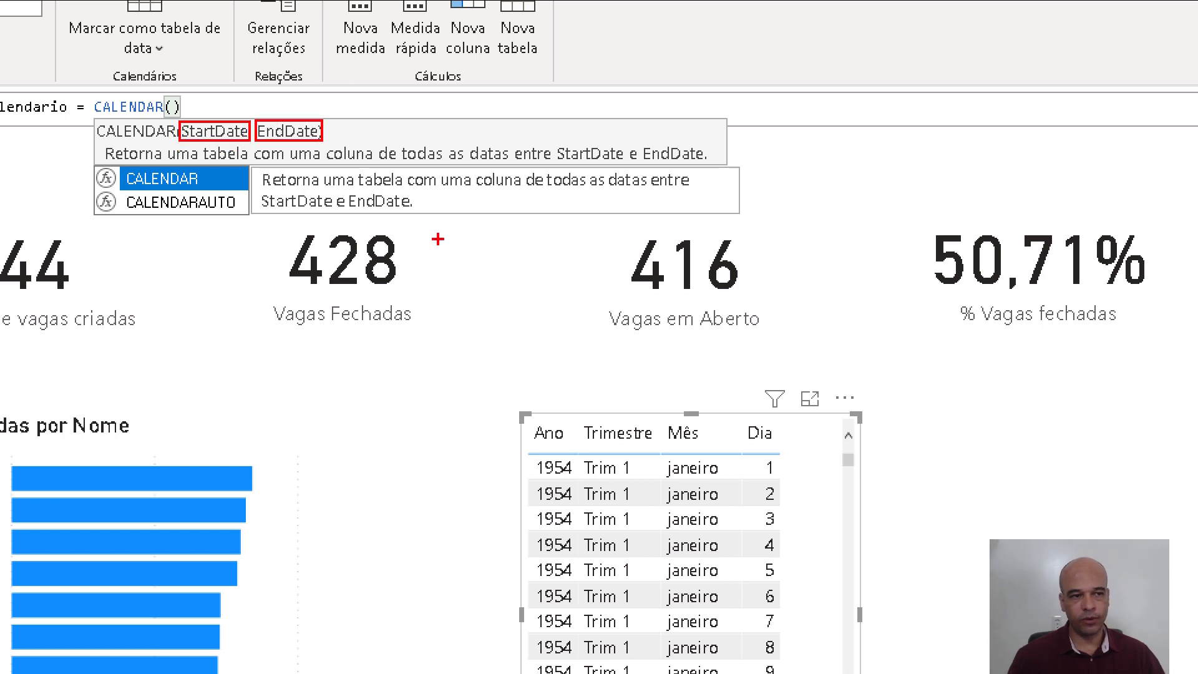
key(Escape)
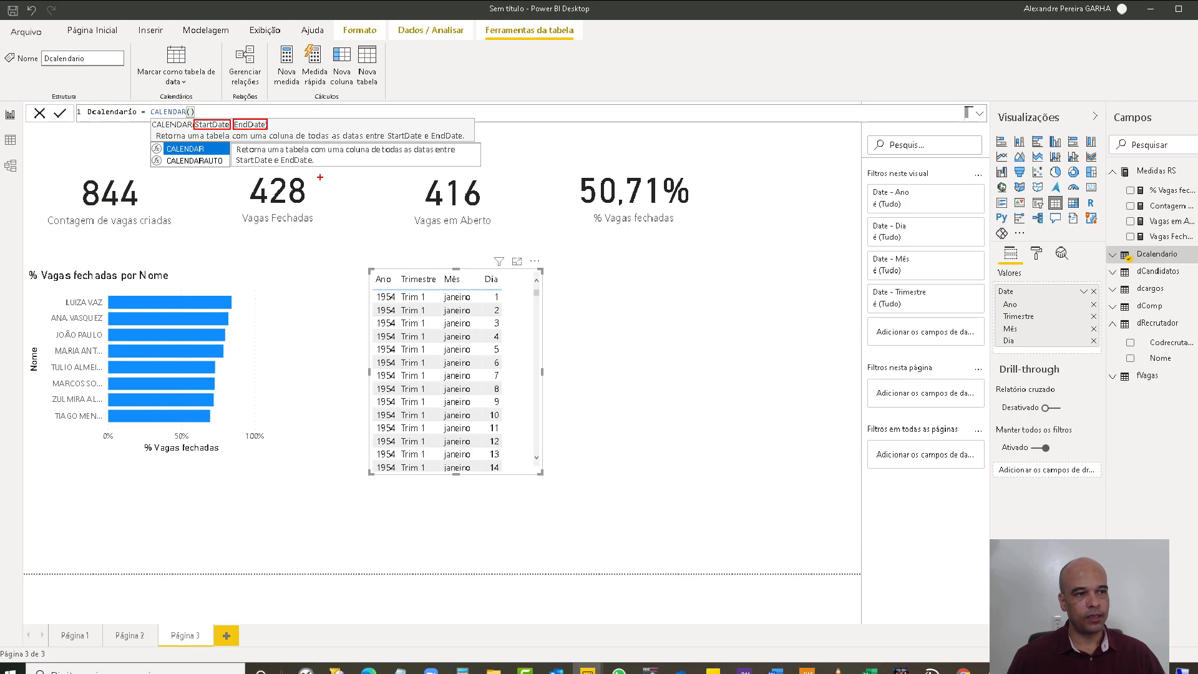
click(211, 114)
key(BackSpace)
key(BackSpace)
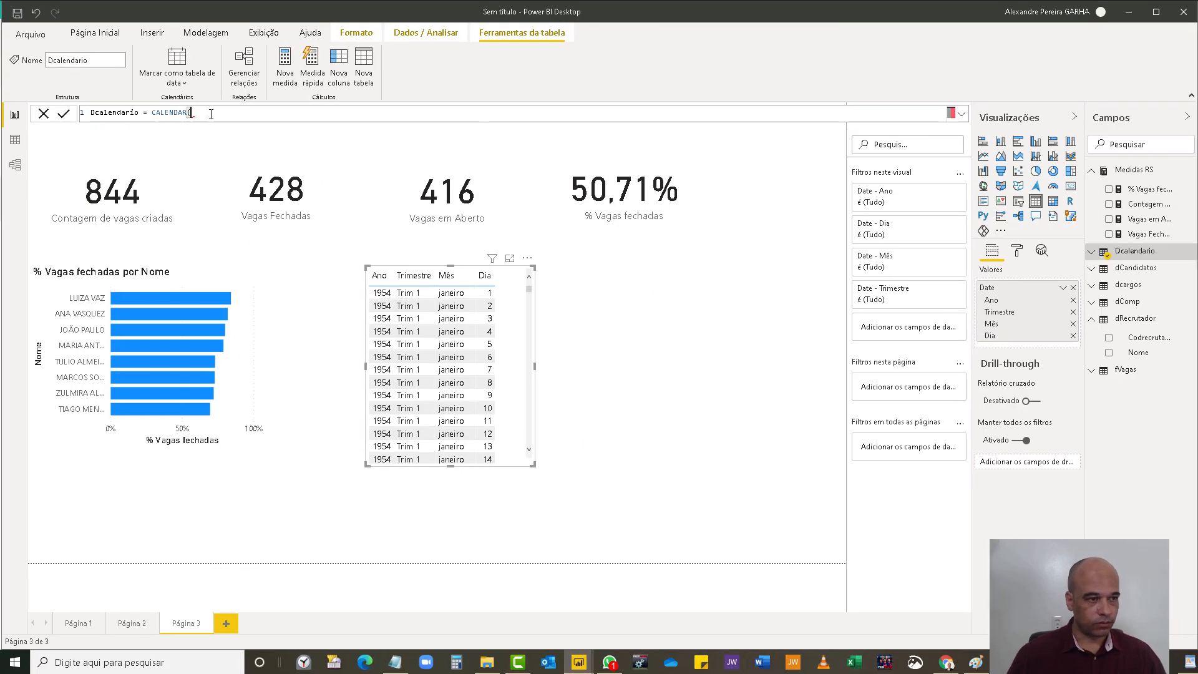
text(()
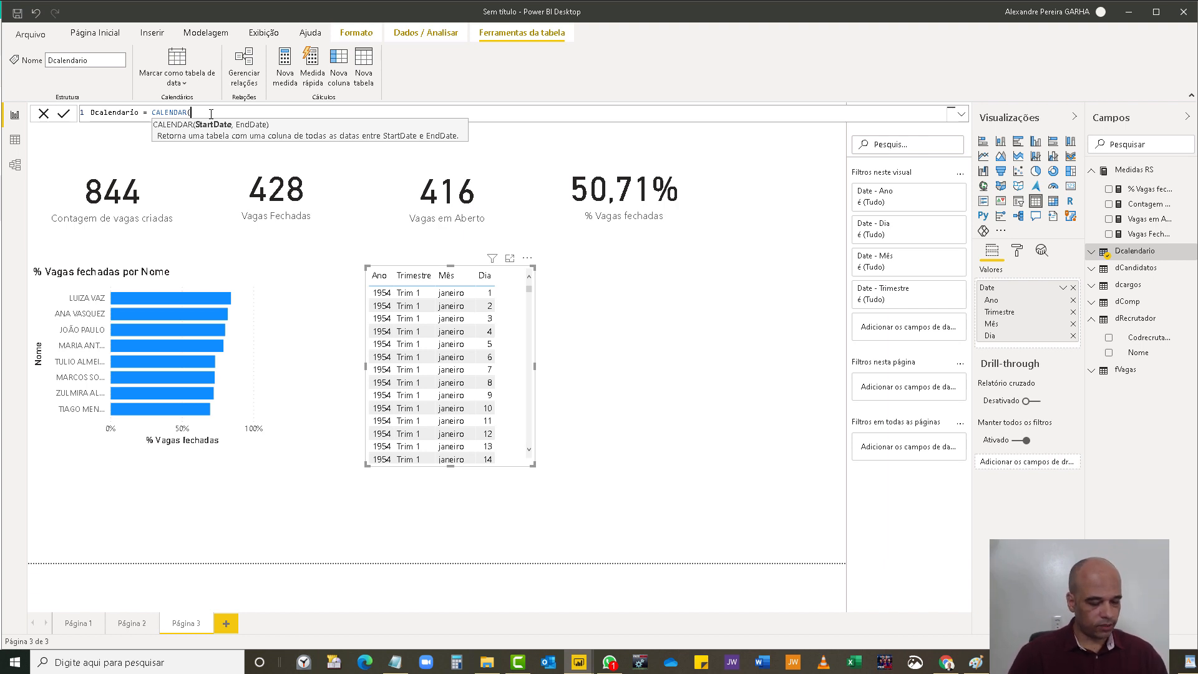
- Begin the start date of the Dcalendario CALENDAR formula on a new line with DATE(YEAR(
key(shift+Return)
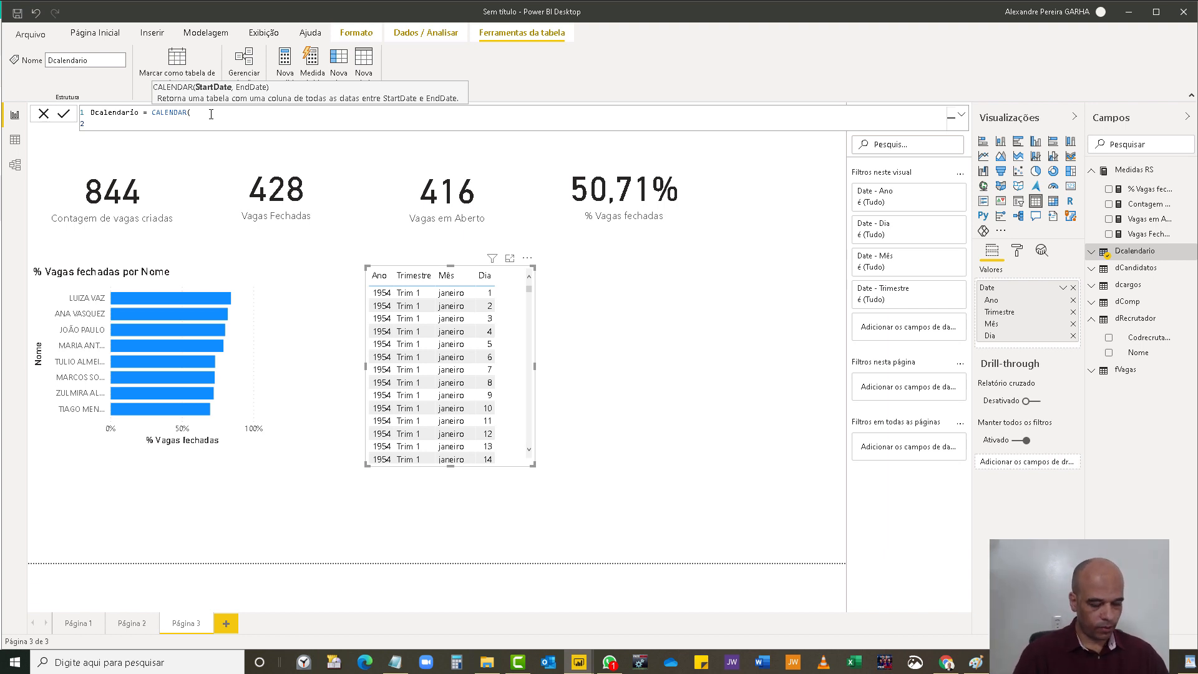
text(date)
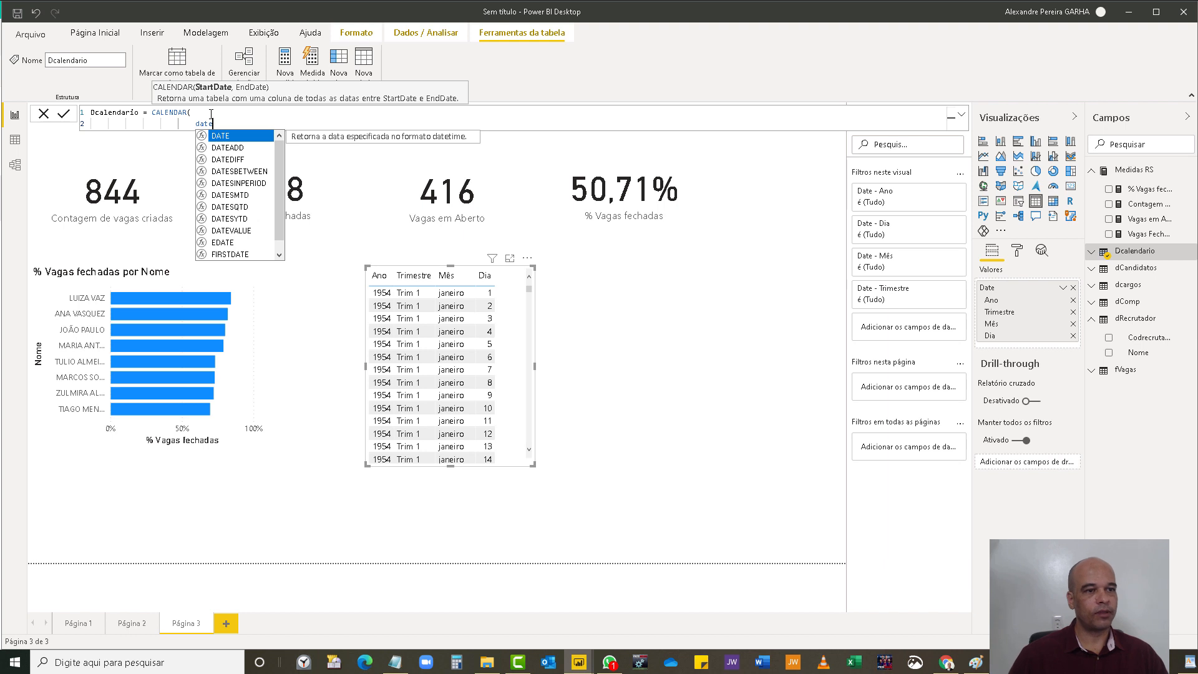
key(Tab)
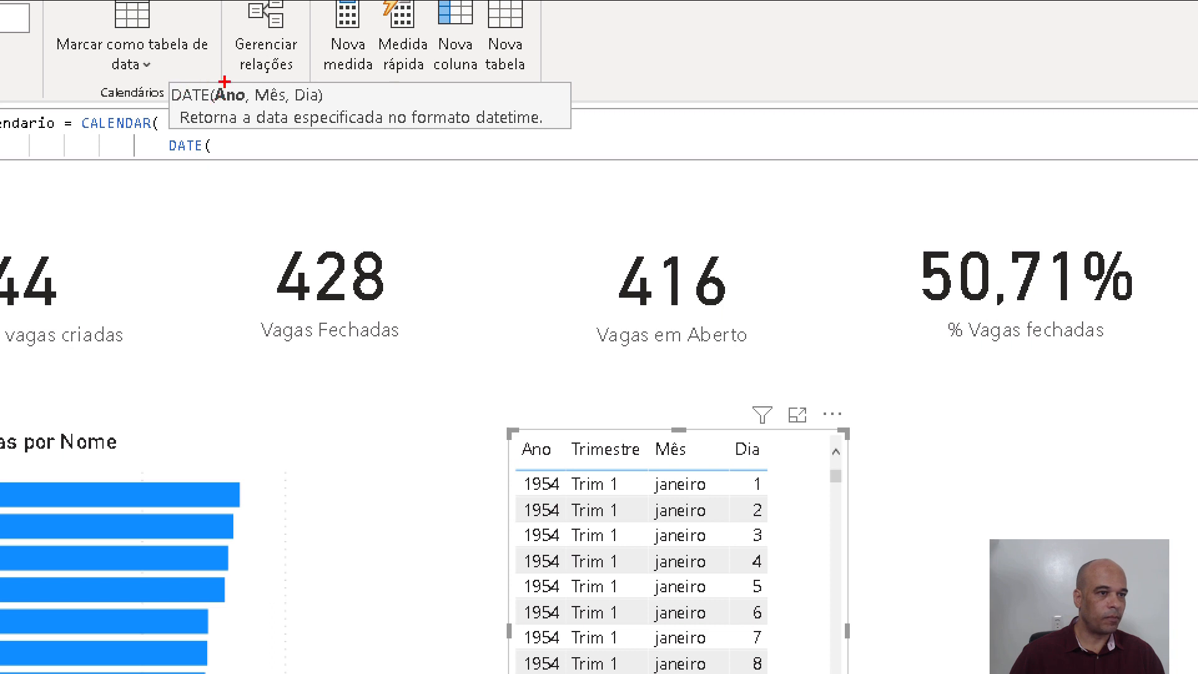
mouse_move(209, 86)
mouse_down()
mouse_move(248, 111)
mouse_move(326, 110)
mouse_up()
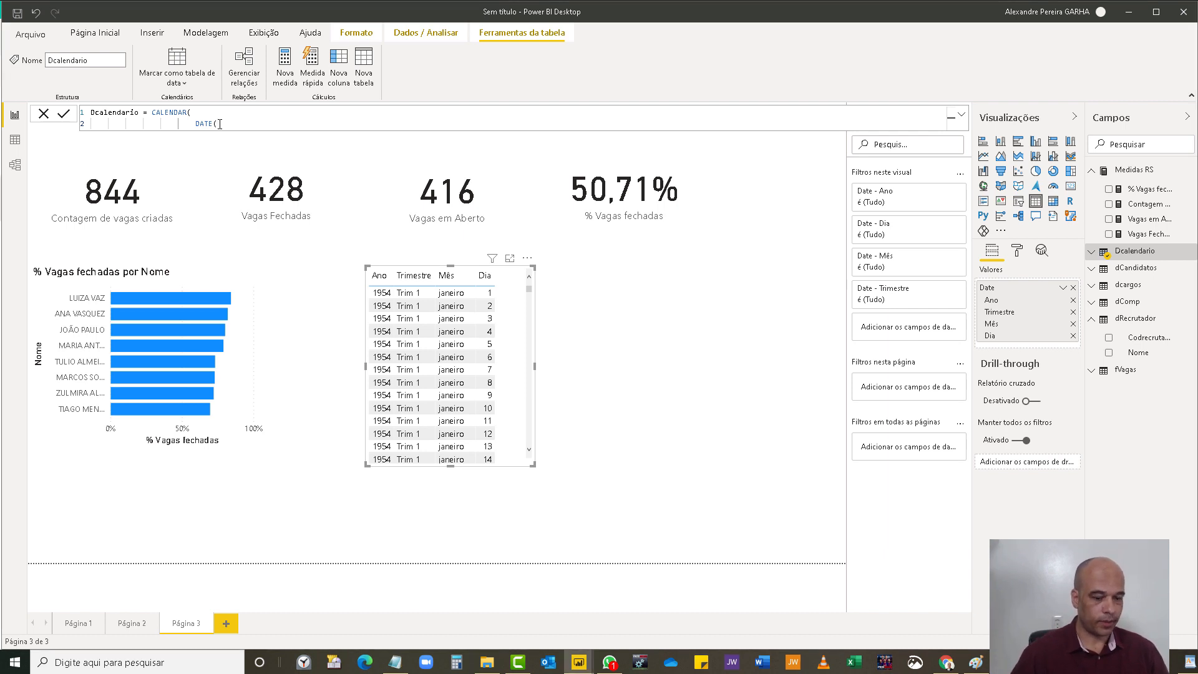
key(BackSpace)
text(()
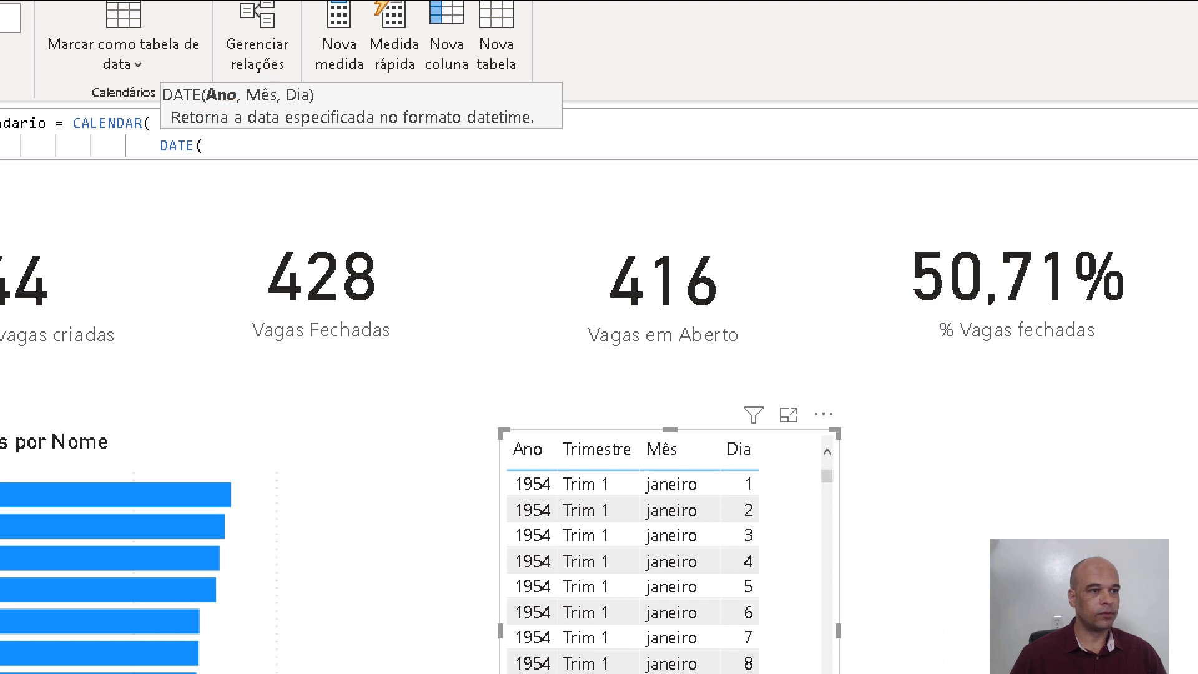
mouse_move(200, 88)
mouse_down()
mouse_move(247, 111)
mouse_move(323, 113)
mouse_up()
key(Escape)
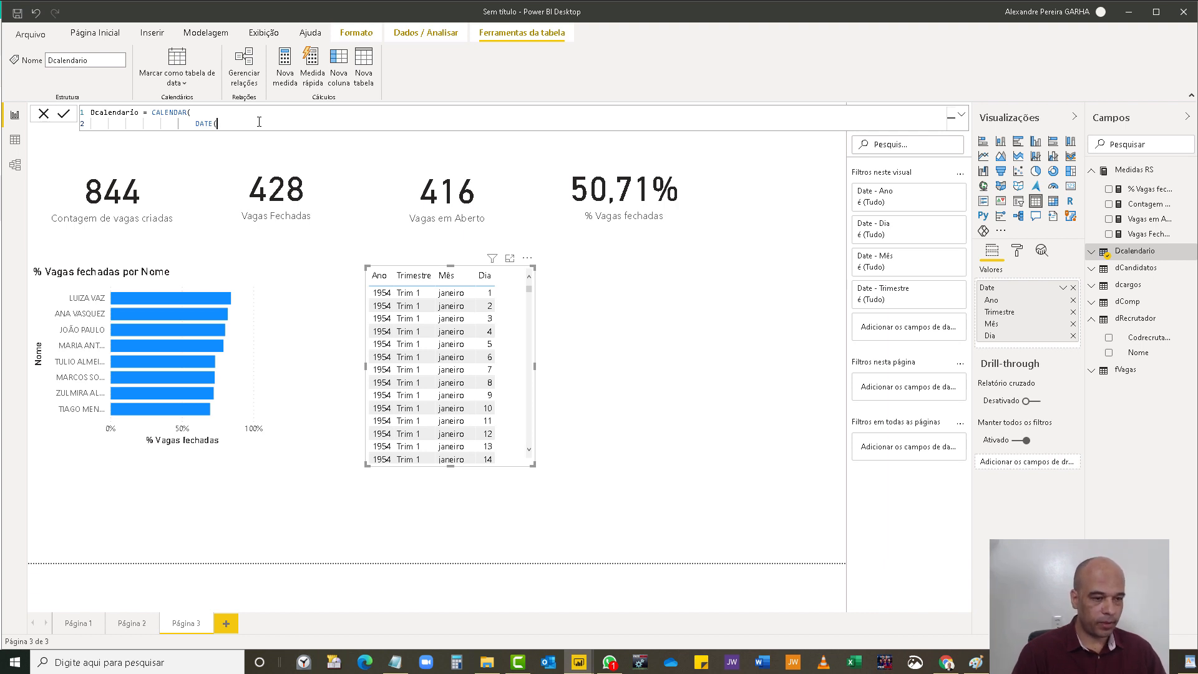
text(yea)
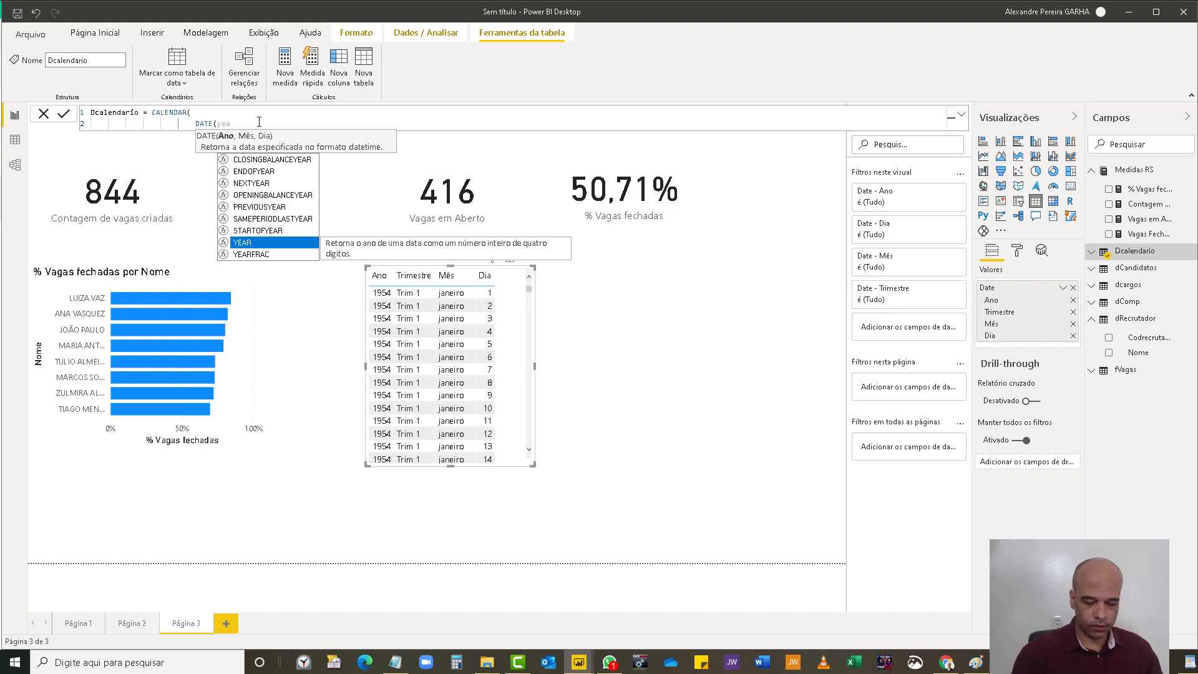
key(Tab)
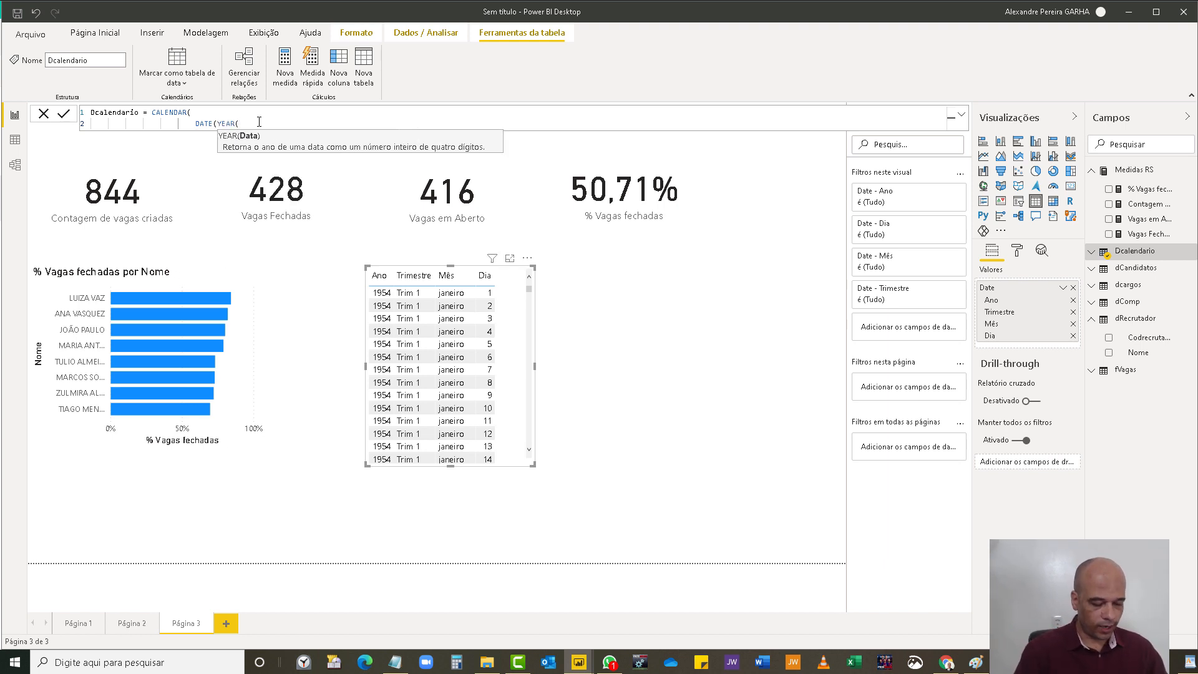
text(fvga)
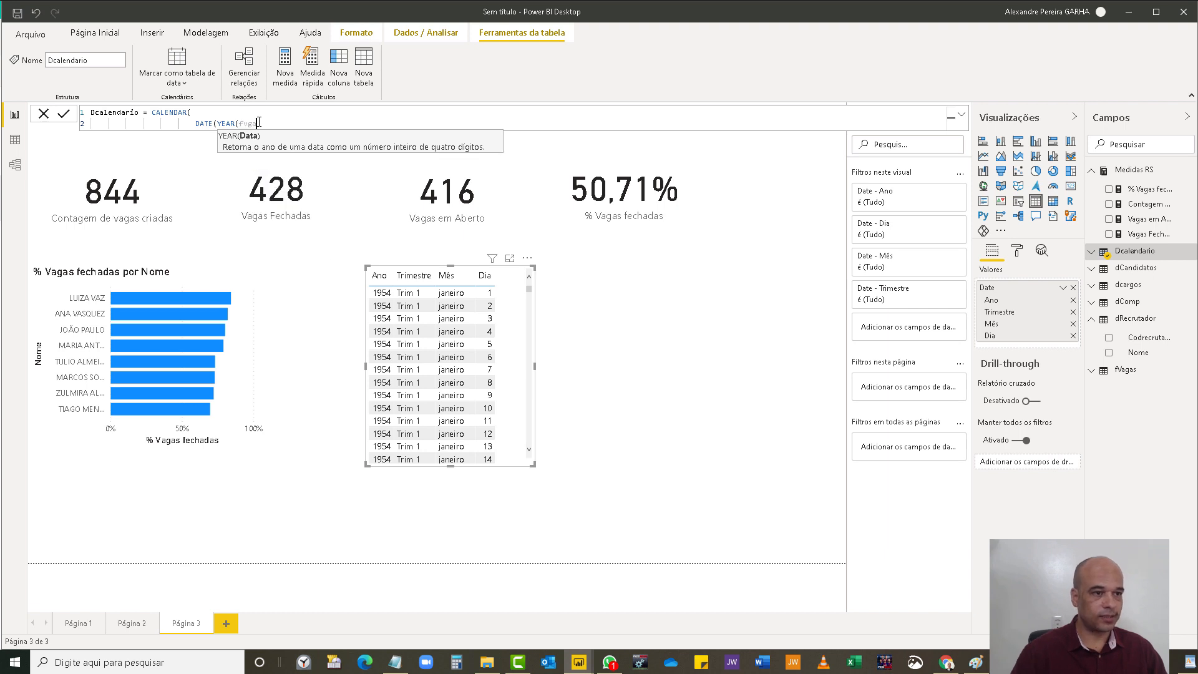
key(BackSpace)
key(BackSpace)
key(BackSpace)
key(BackSpace)
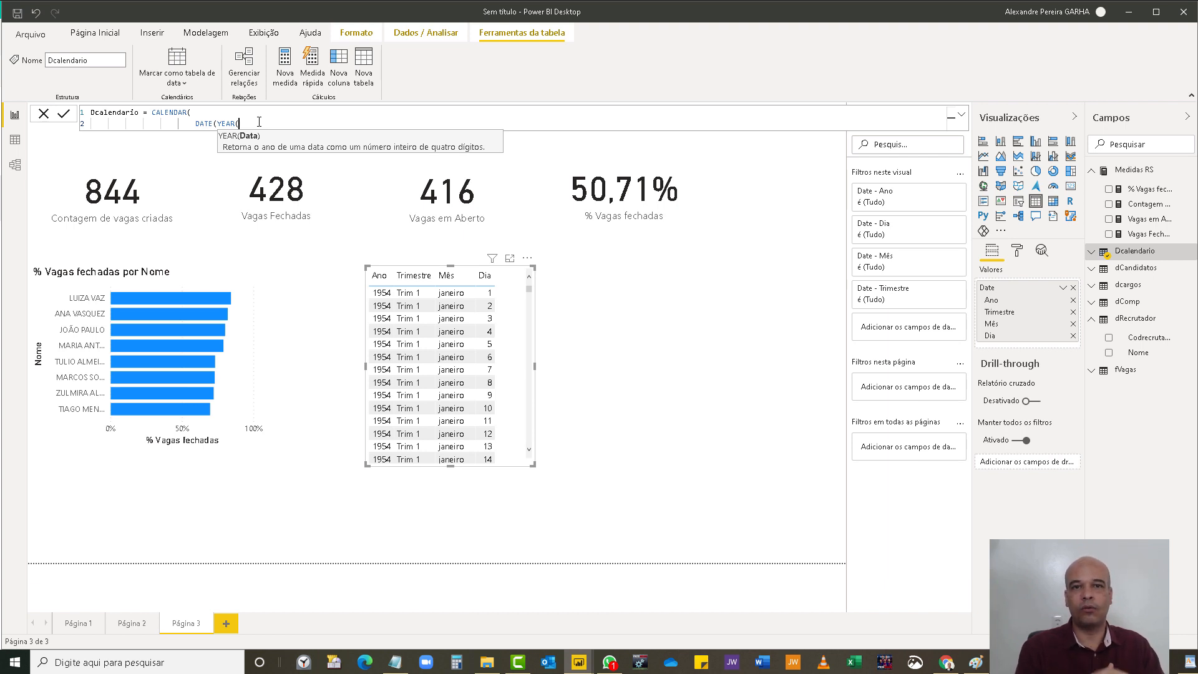
- Nest MIN(fVagas[data abertura]) inside the YEAR function of the start date
text(min)
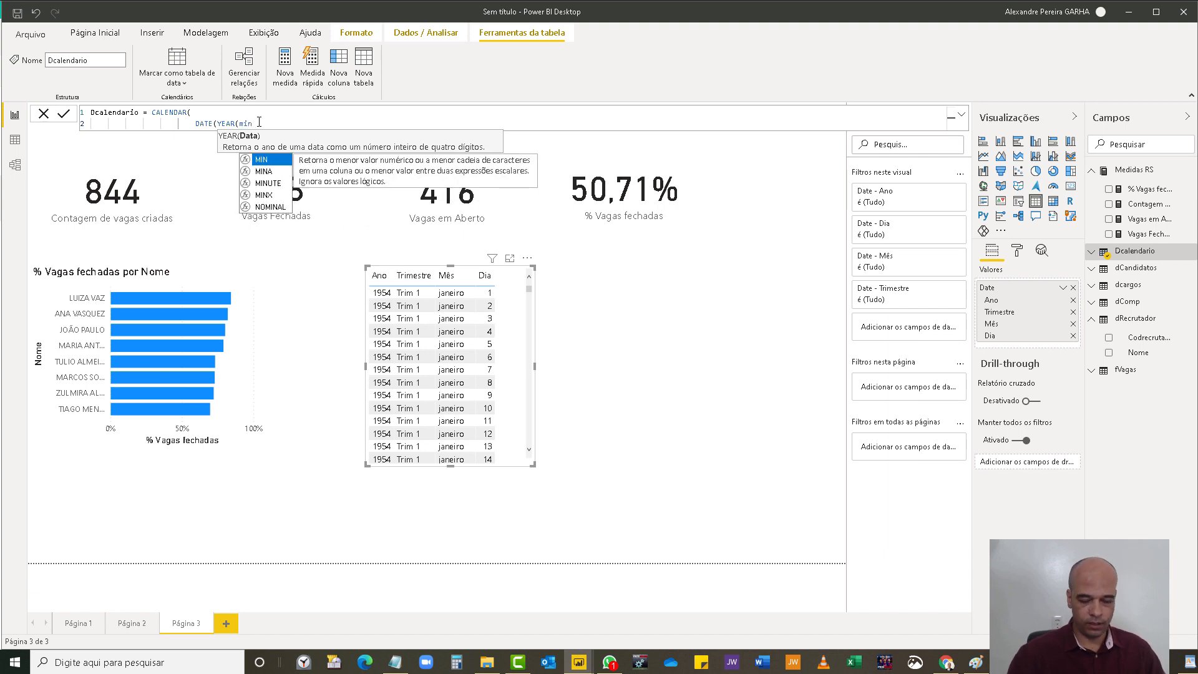
key(Tab)
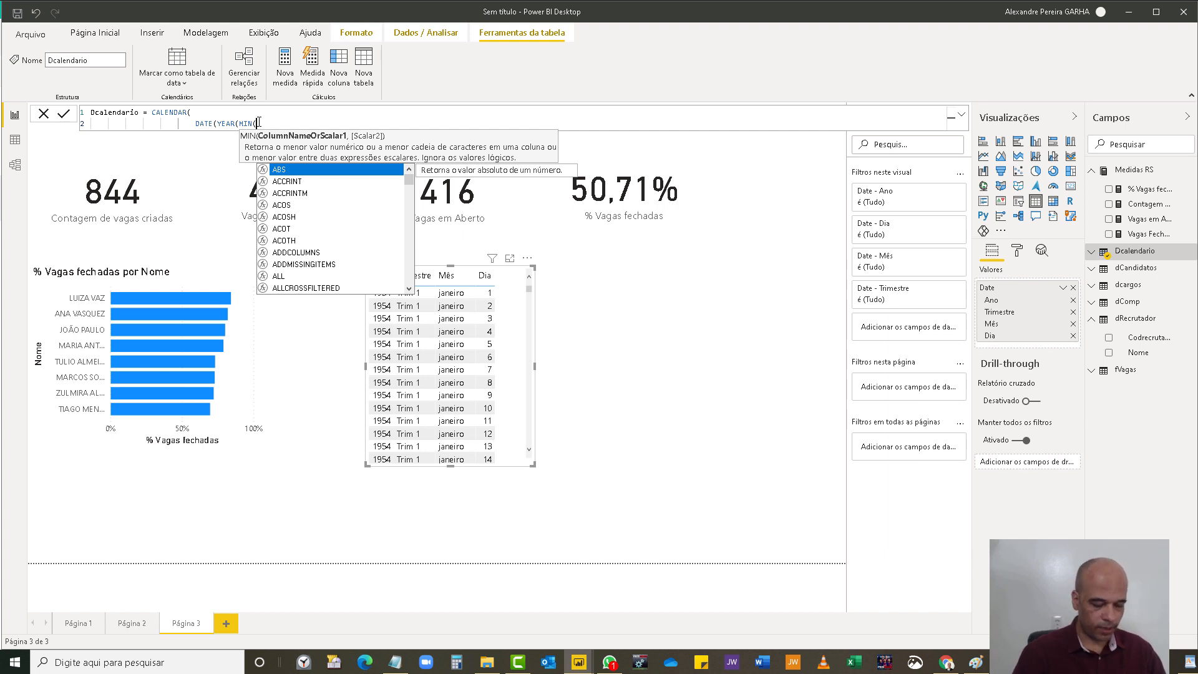
text(fvg)
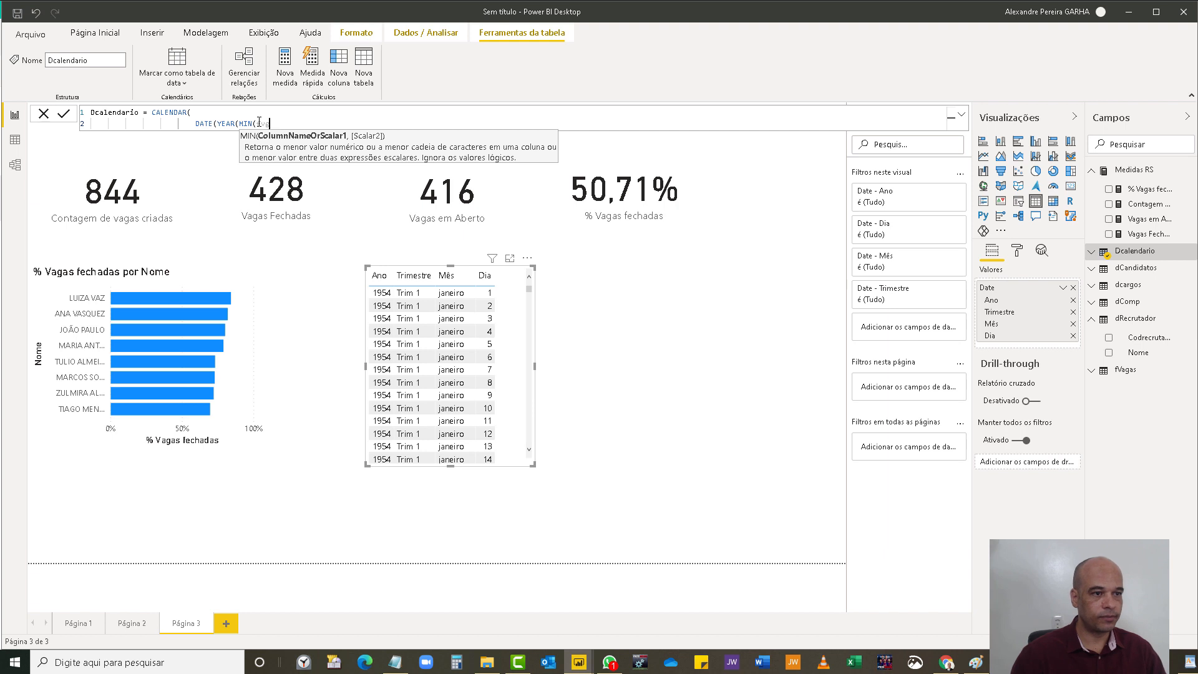
key(BackSpace)
text(a)
key(Down)
key(Down)
key(Down)
key(Down)
key(Down)
key(Down)
key(Down)
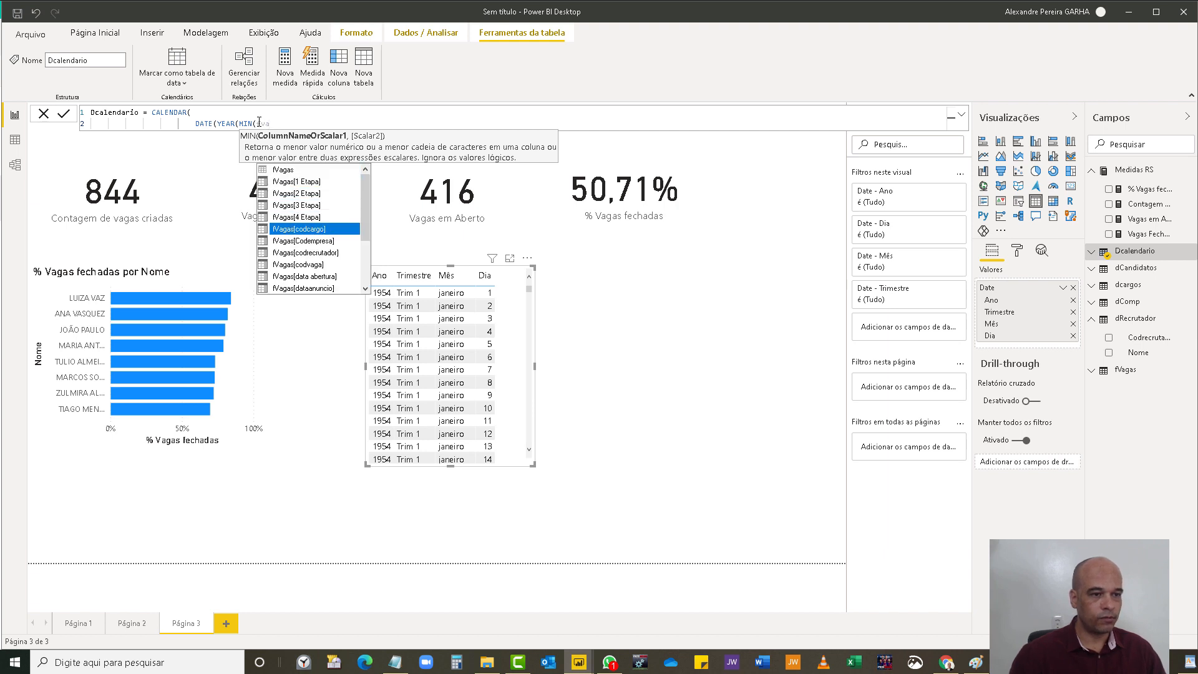
key(Down)
key(Down)
key(Tab)
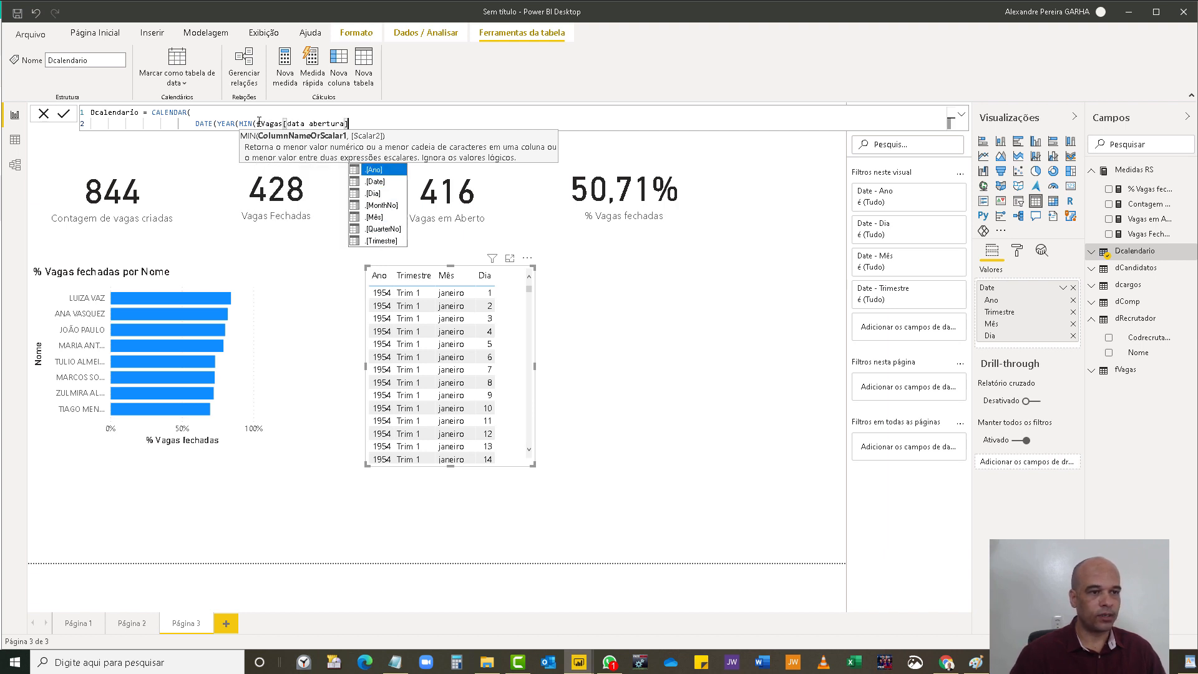
text())
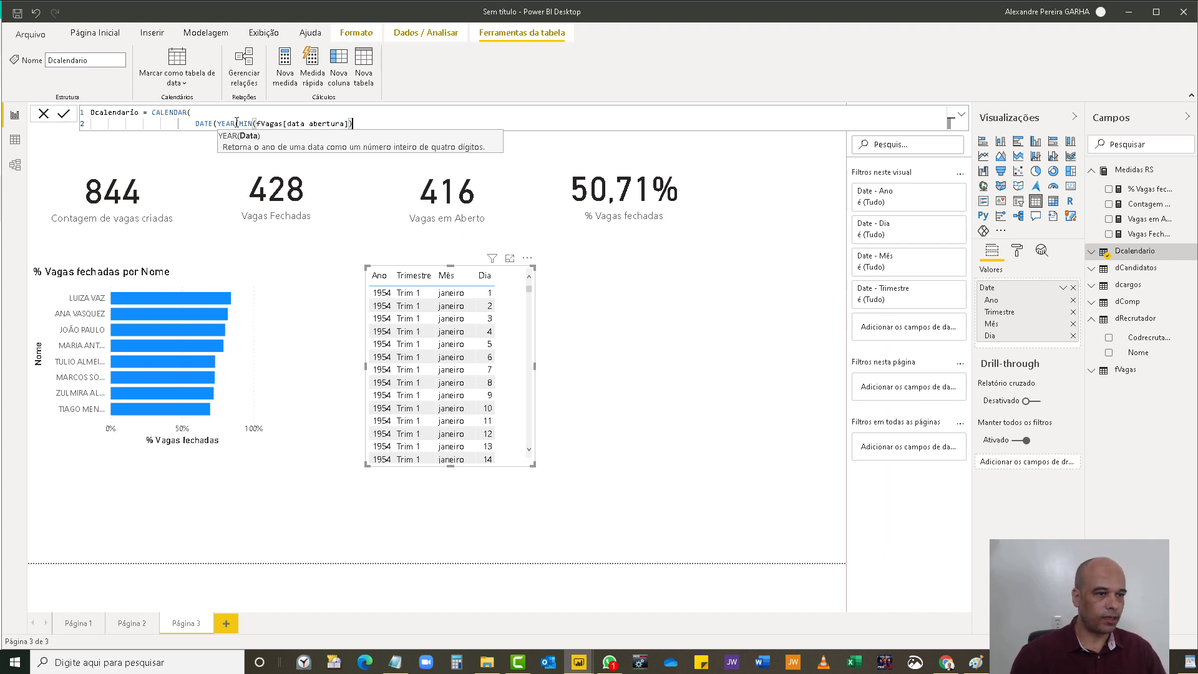
- Break the start-date expression so YEAR, MIN and the fVagas[data abertura] reference each sit on their own line
click(218, 124)
key(shift+Return)
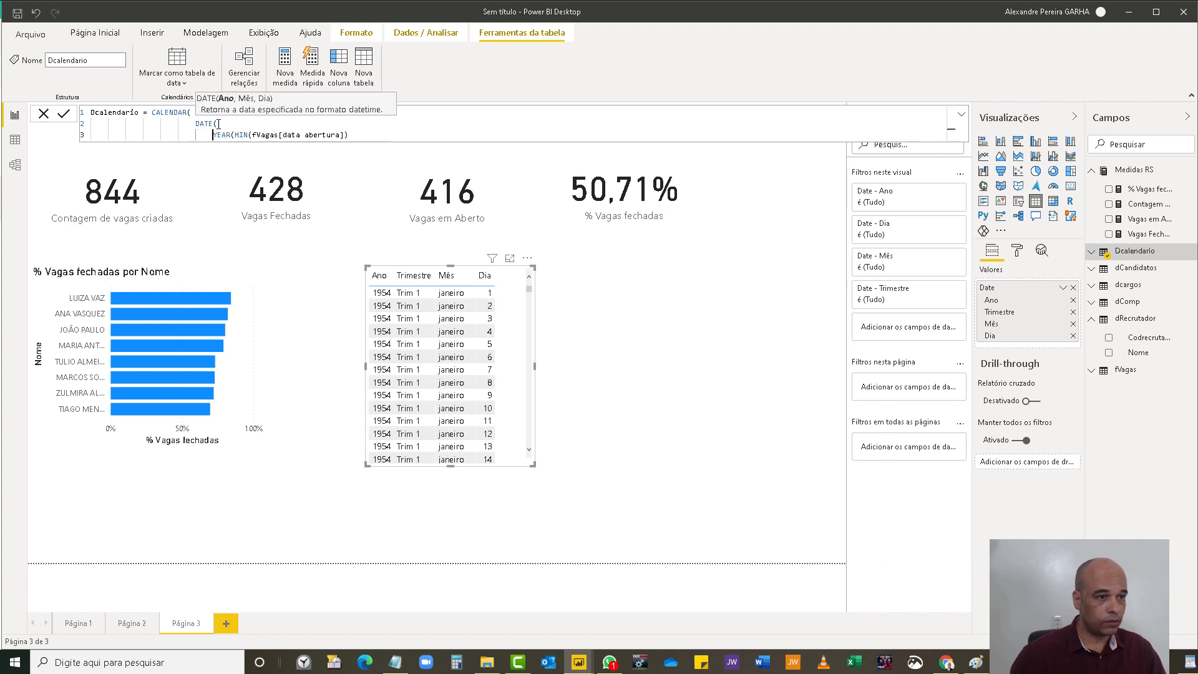
key(Right)
key(Right)
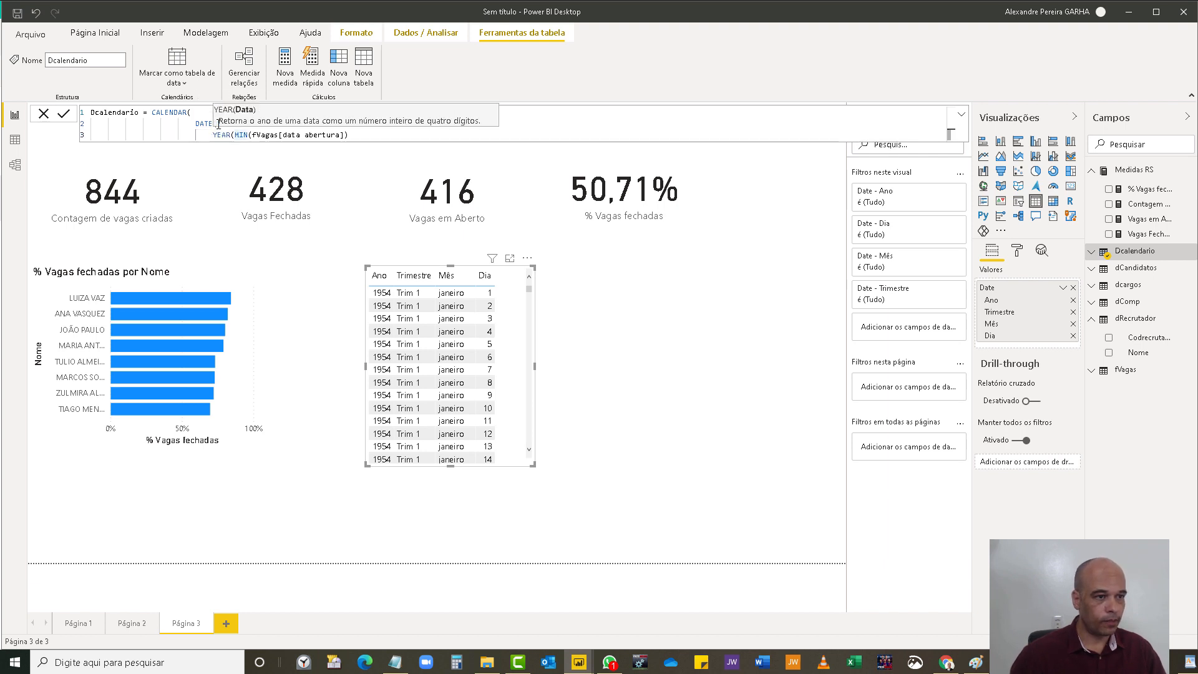
key(shift+Return)
key(Right)
key(Right)
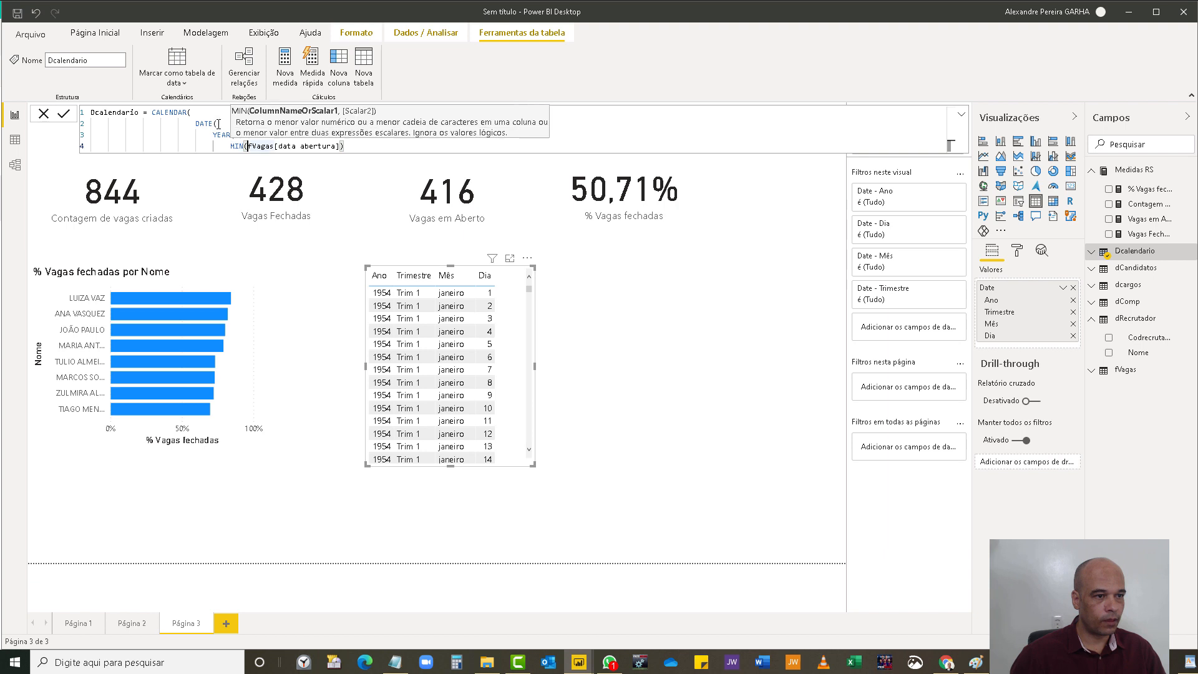
key(shift+Return)
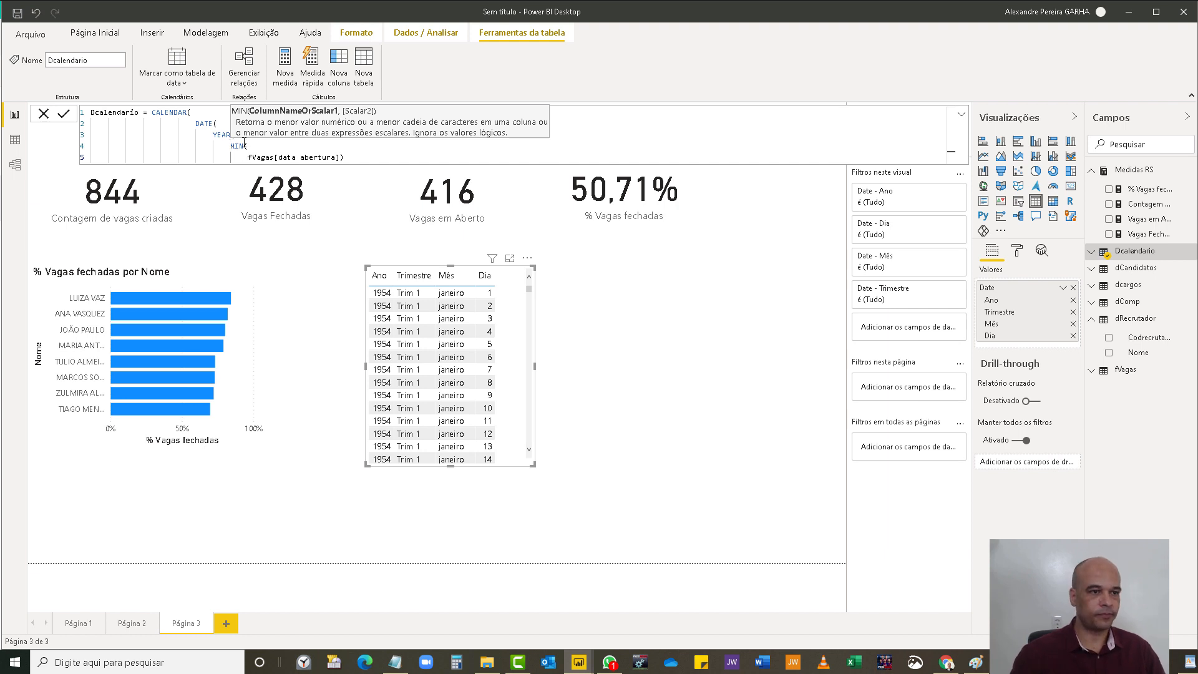
- Close the YEAR function, set month 01 and day 01, and end the start DATE with a closing parenthesis and comma
click(355, 153)
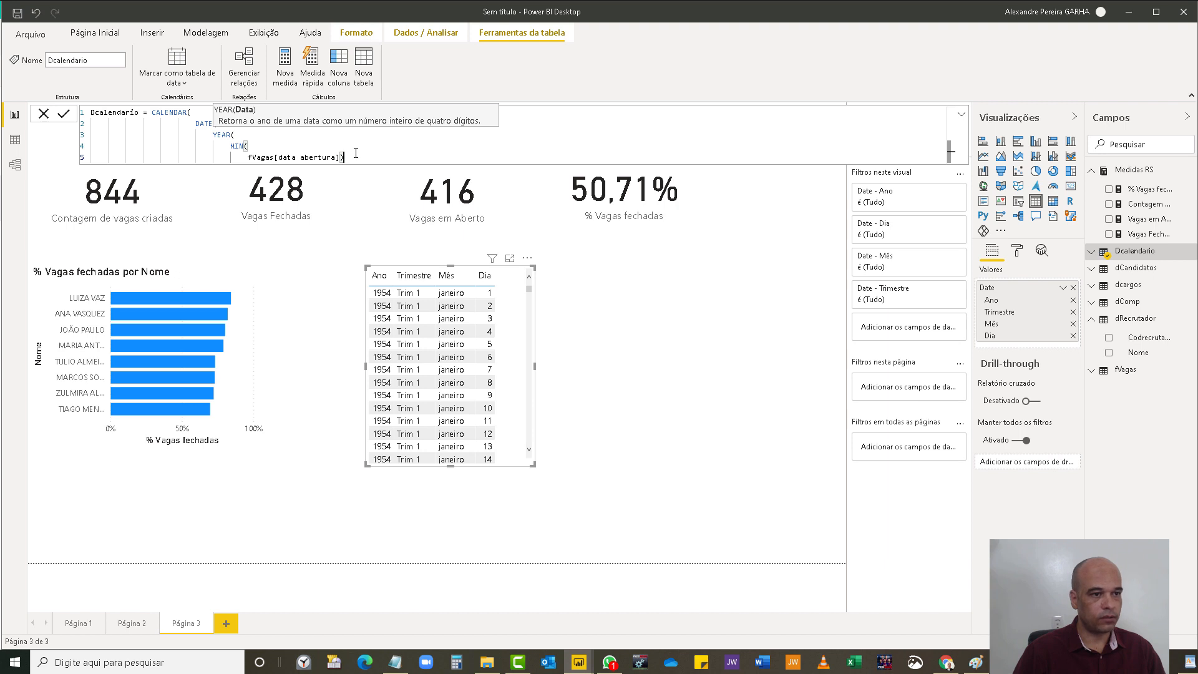
text())
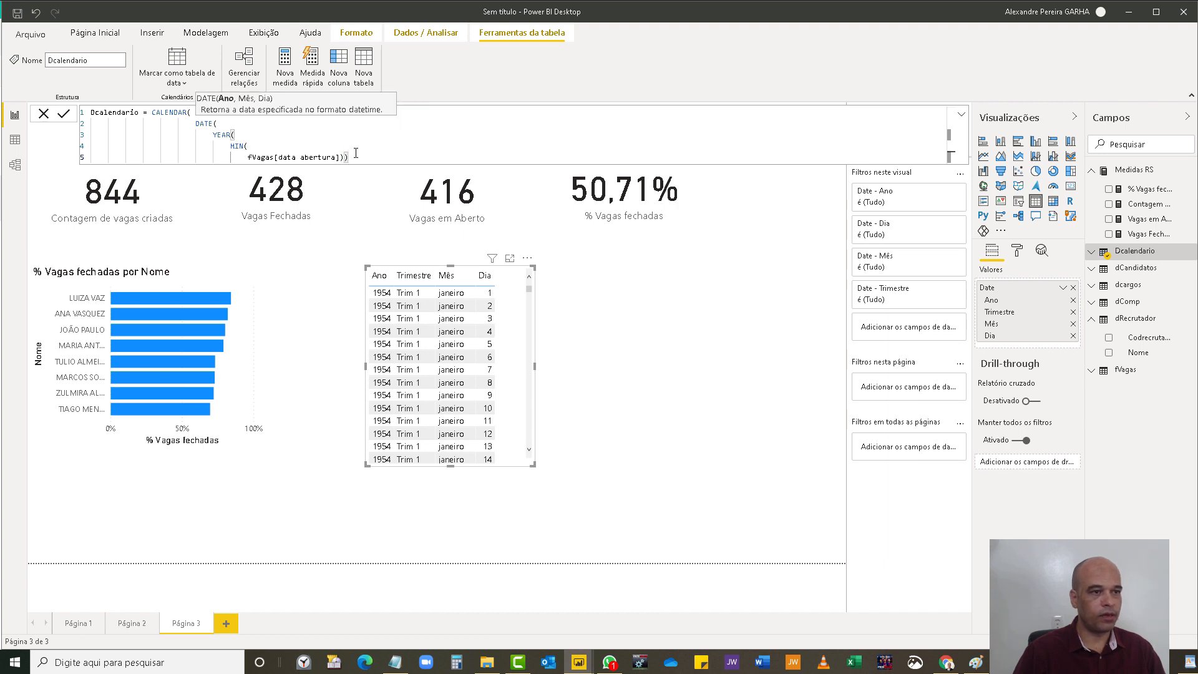
text(,)
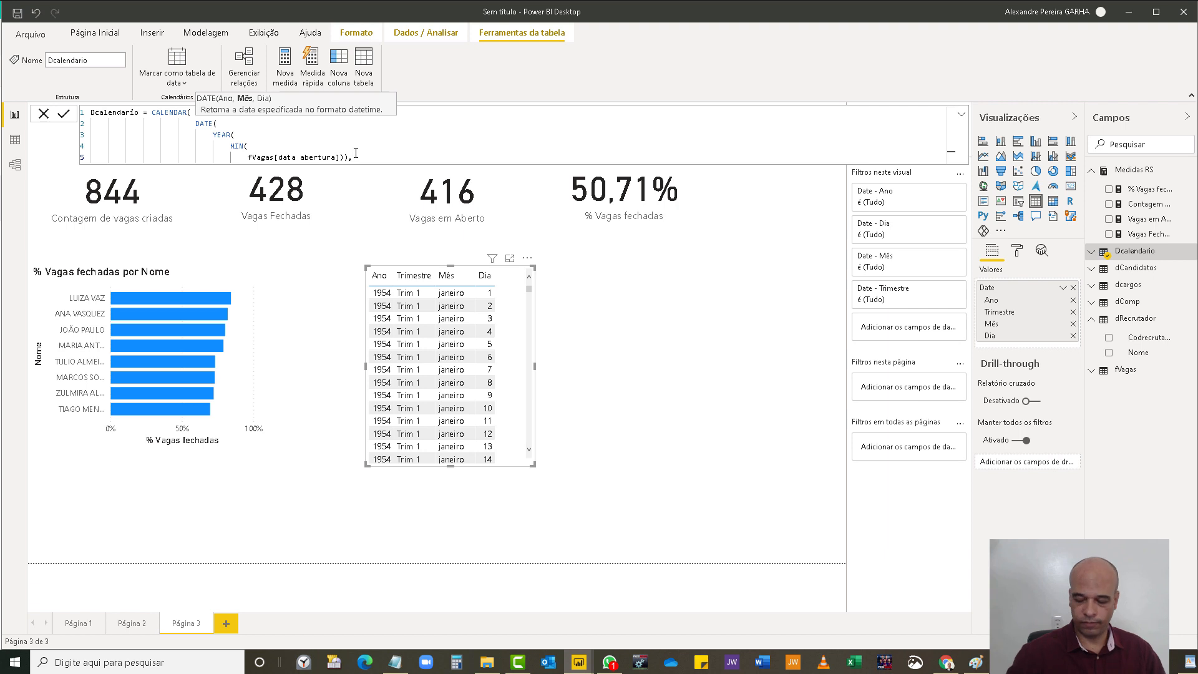
text(01)
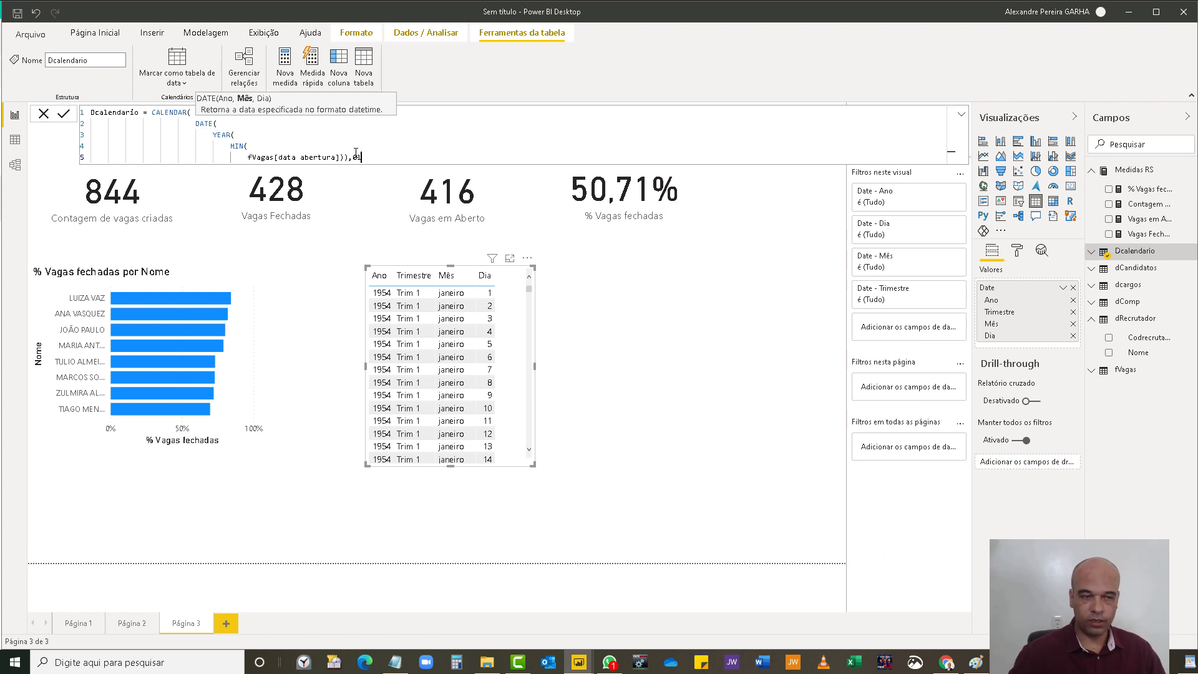
text(,01)
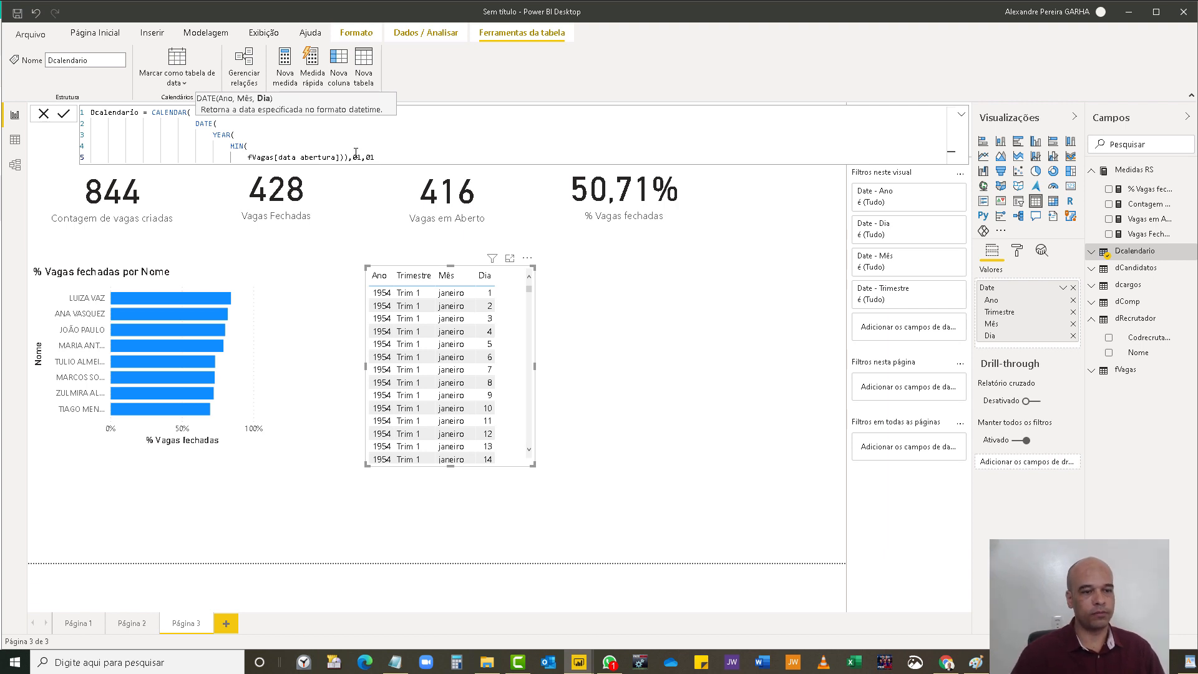
text())
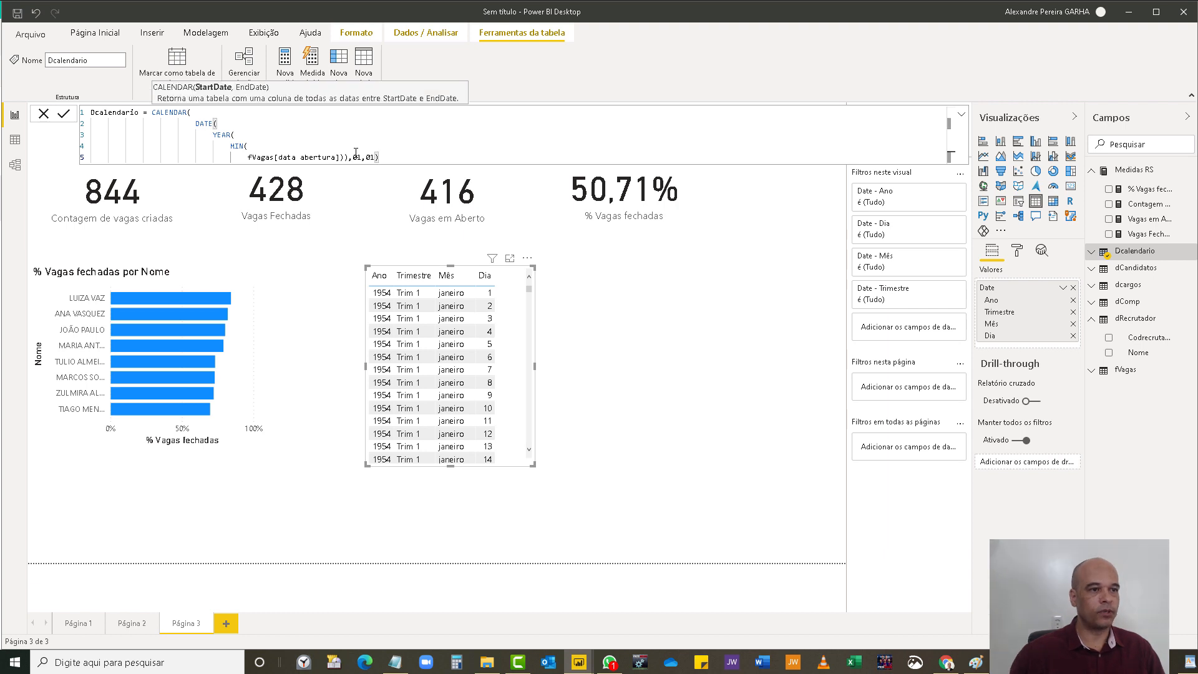
text(,)
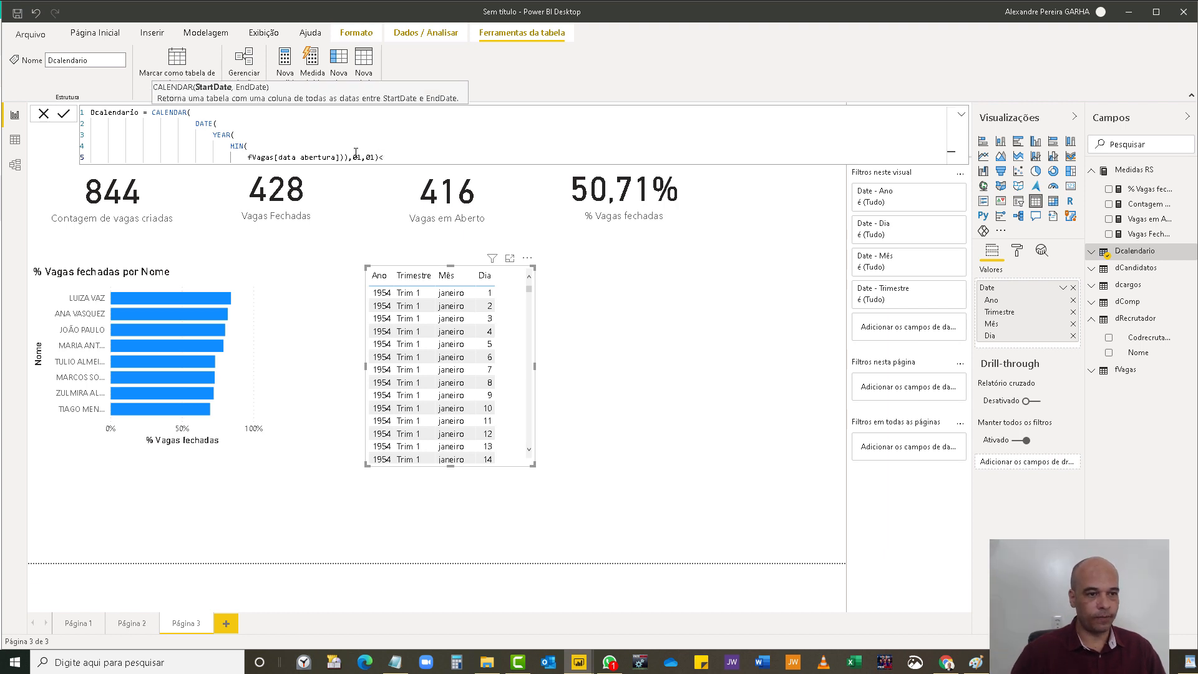
key(BackSpace)
text(,)
- Duplicate the whole start DATE(YEAR(MIN(...)),01,01) block below a blank line as the formula's end date
key(shift+Return)
key(shift+Return)
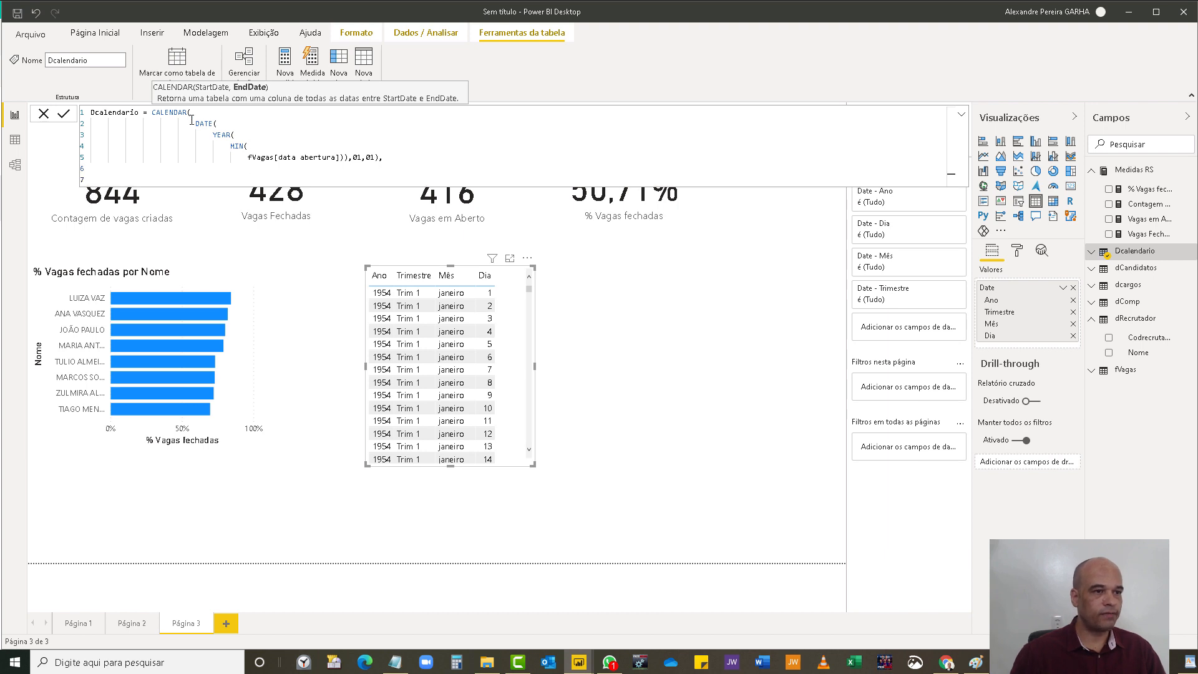
drag(195, 123, 384, 159)
key(ctrl+c)
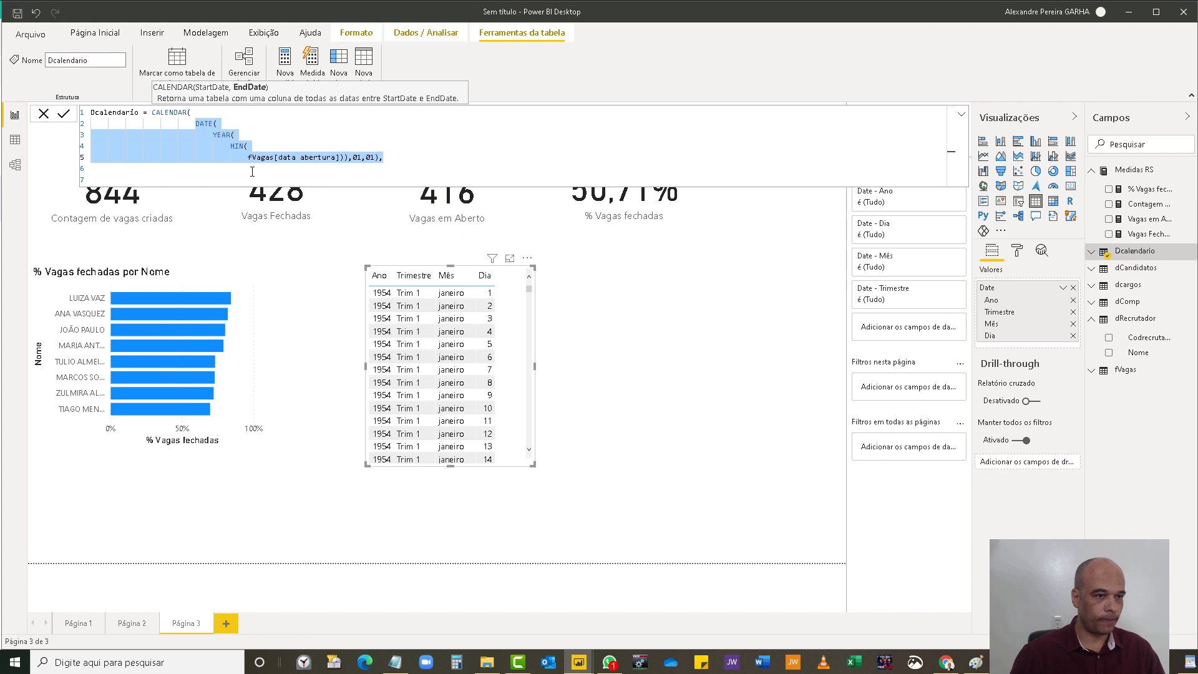
click(217, 180)
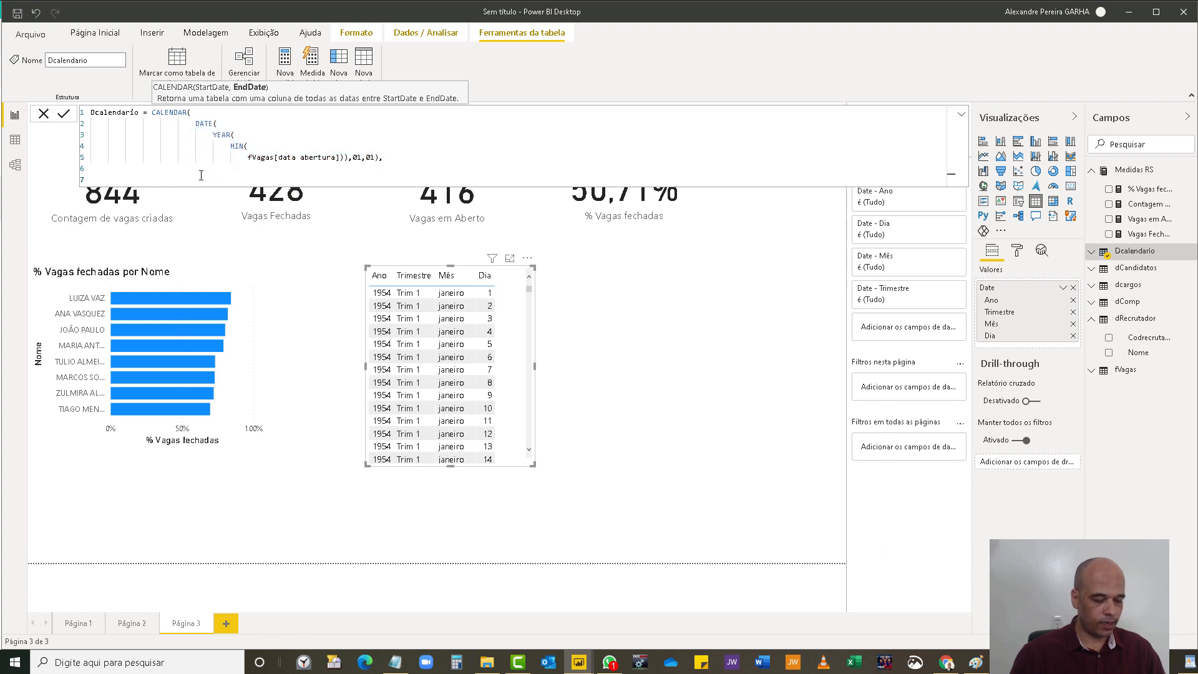
key(ctrl+v)
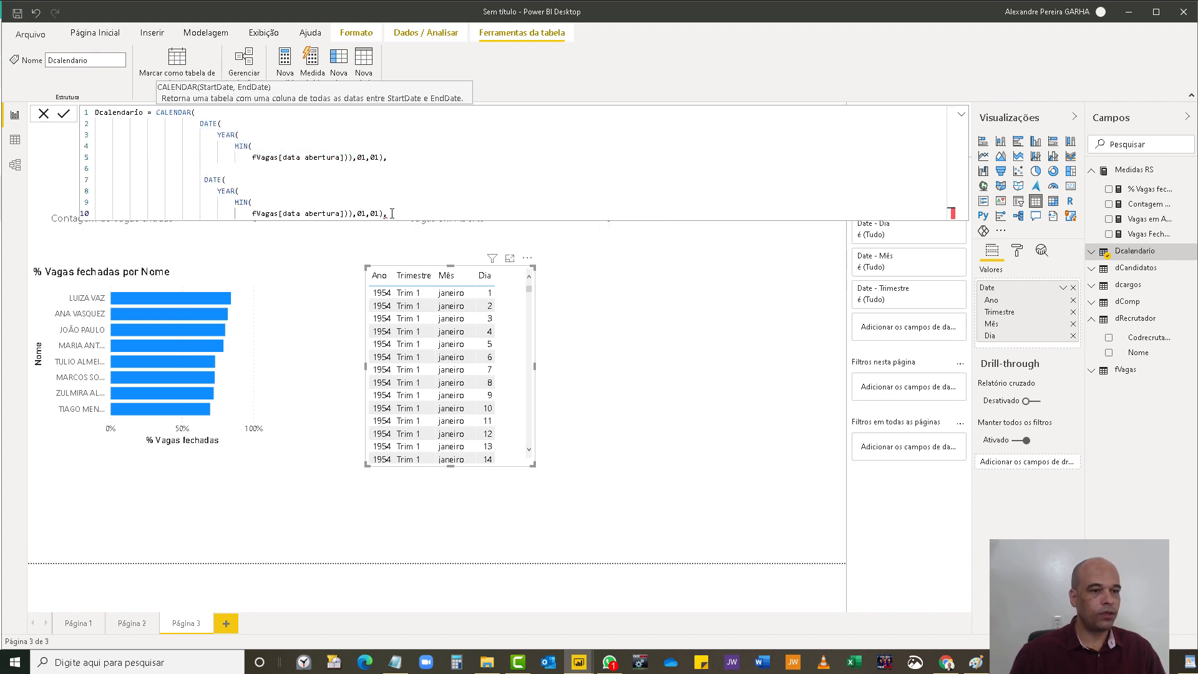
- Replace MIN with MAX in the end-date block of the Dcalendario formula
click(245, 203)
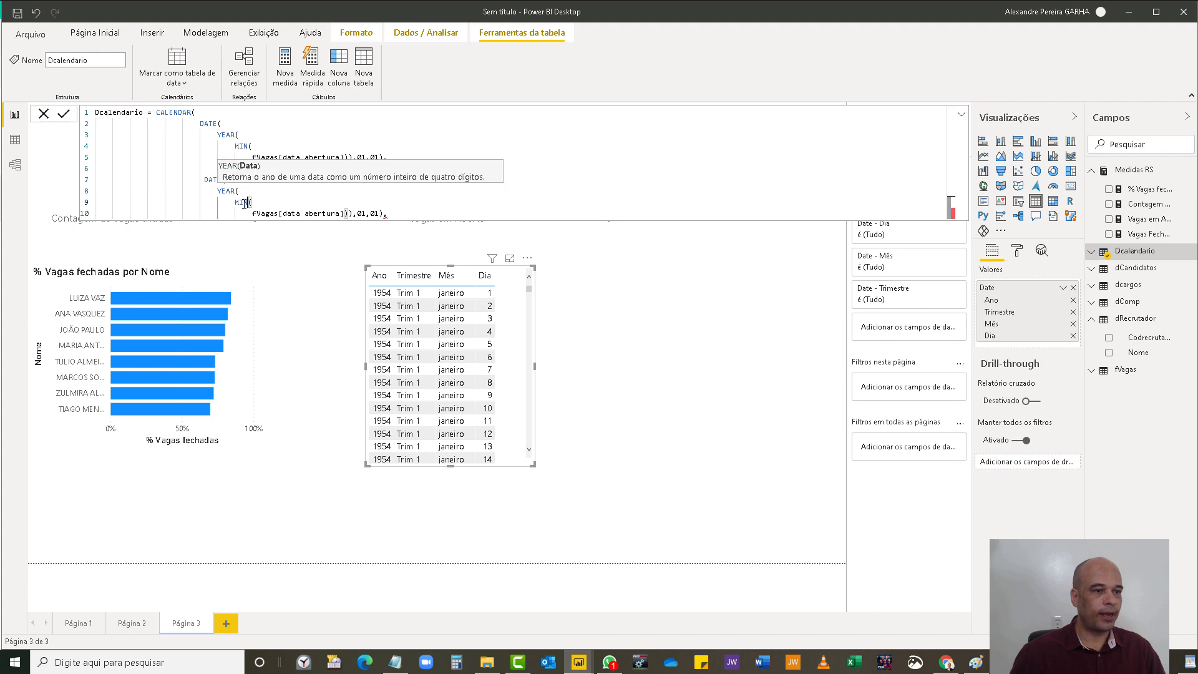
drag(248, 203, 234, 203)
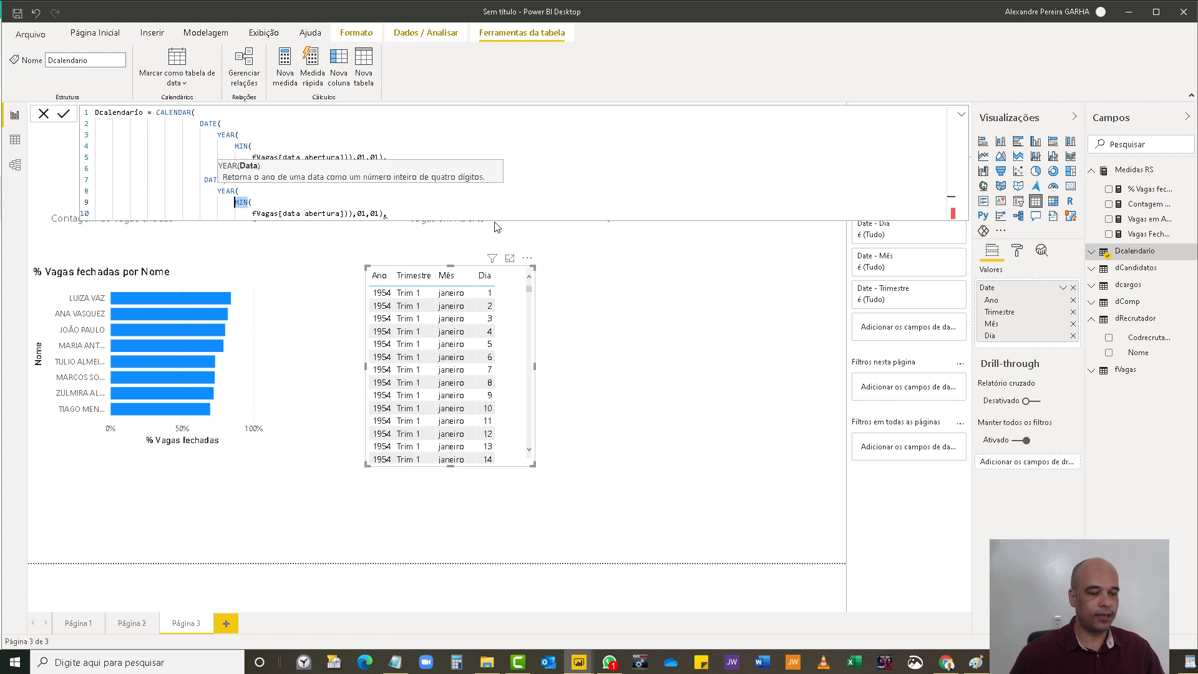
text(MAX)
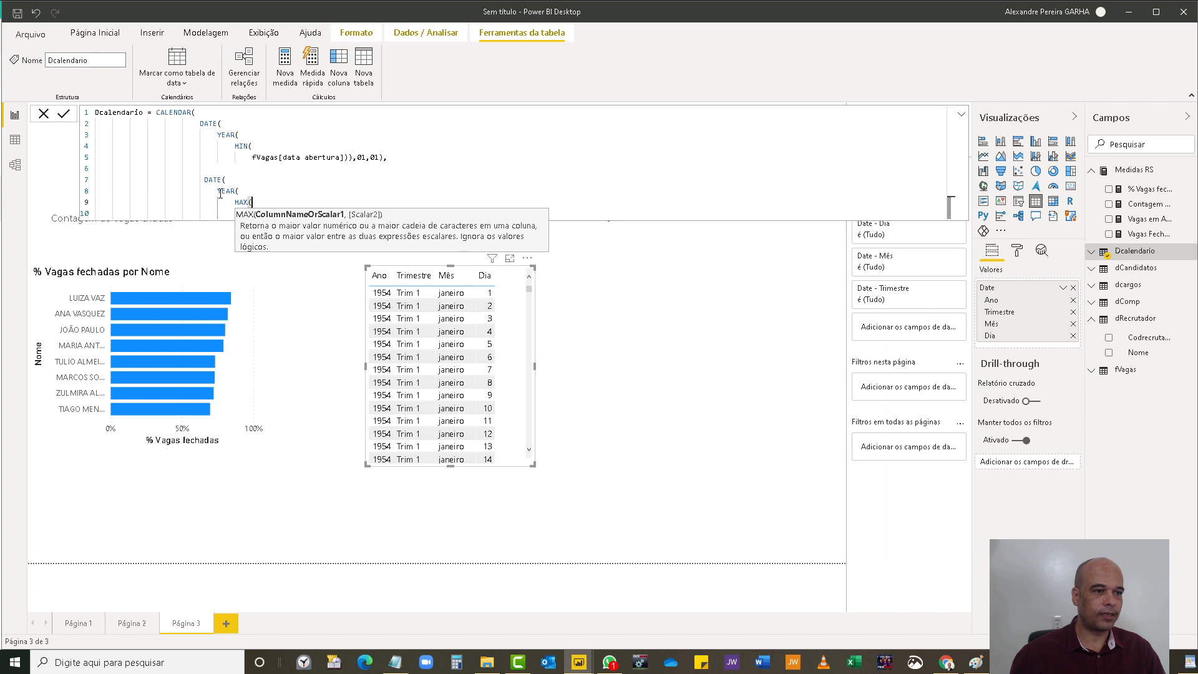
drag(218, 194, 235, 192)
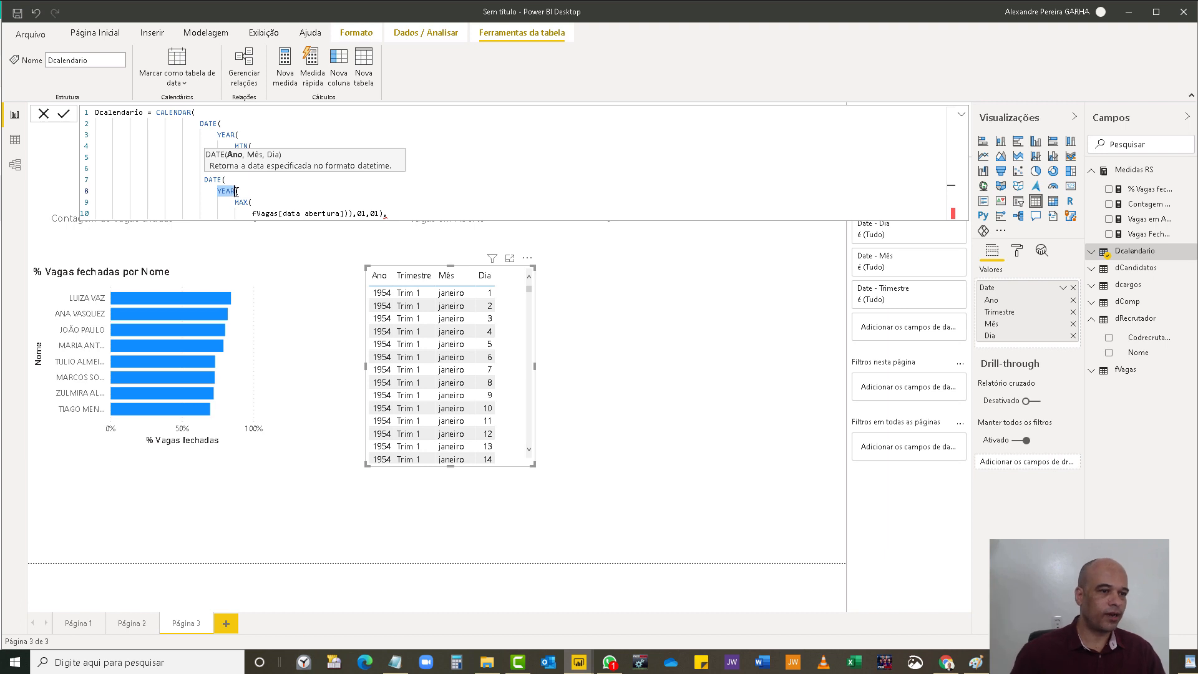
- Set the end date in the Dcalendario formula to month 12 and day 31, and remove its trailing comma
drag(234, 202, 249, 202)
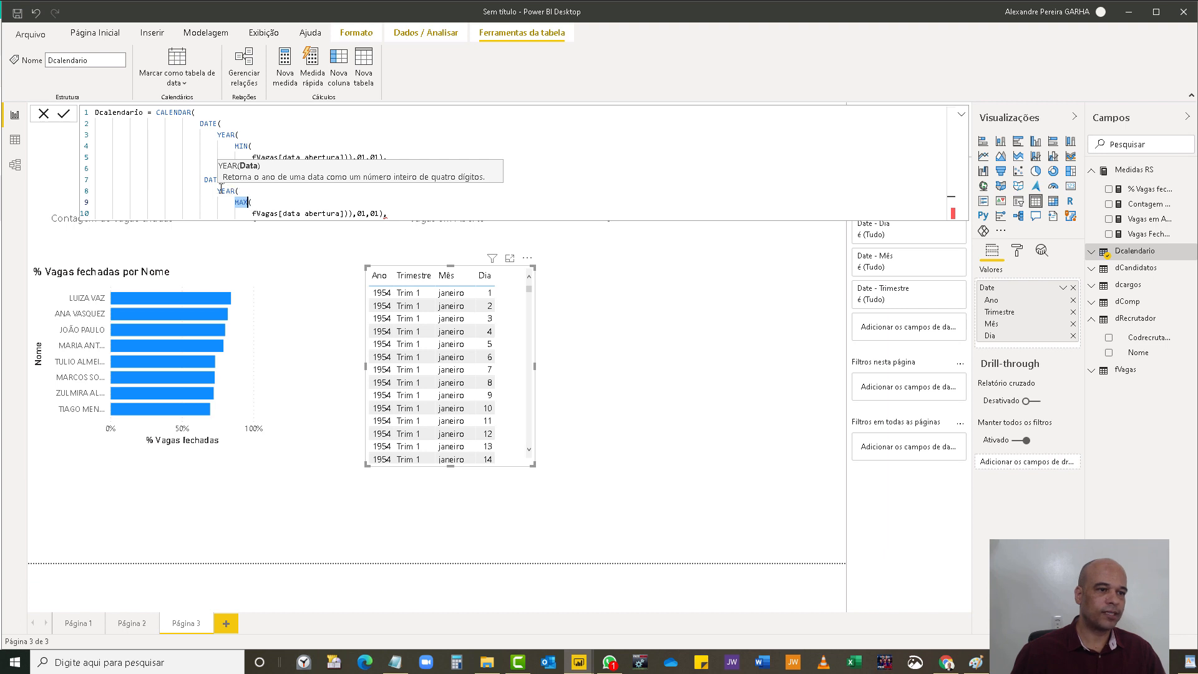
click(358, 214)
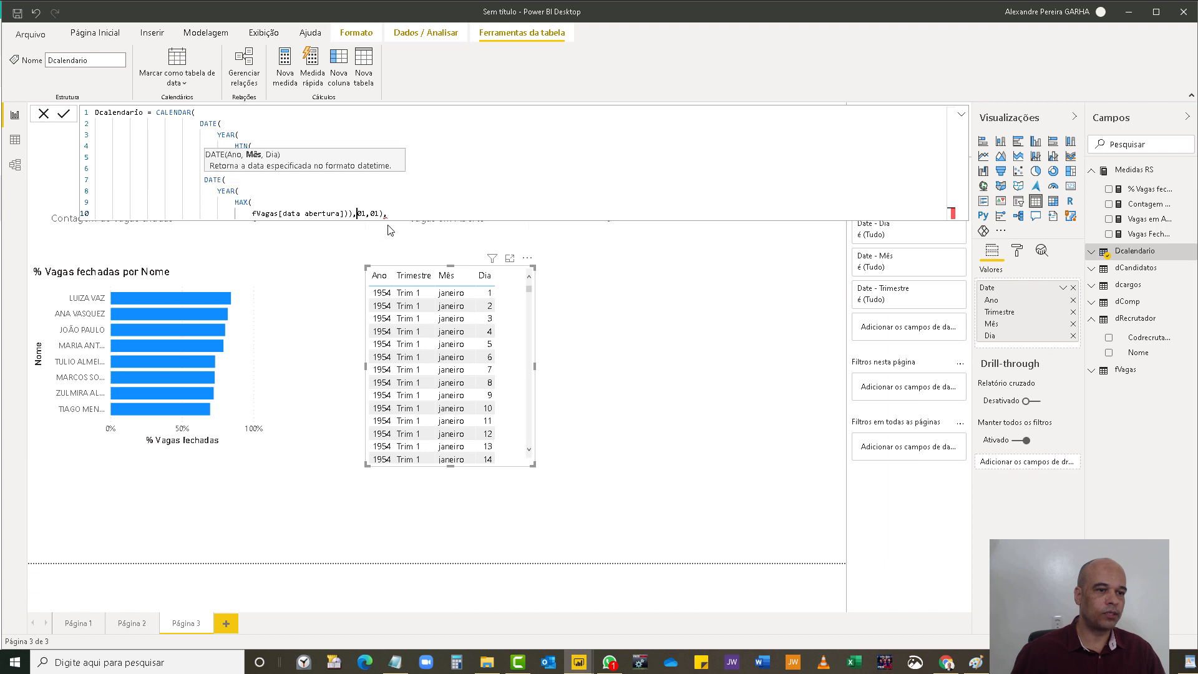
key(Delete)
key(Delete)
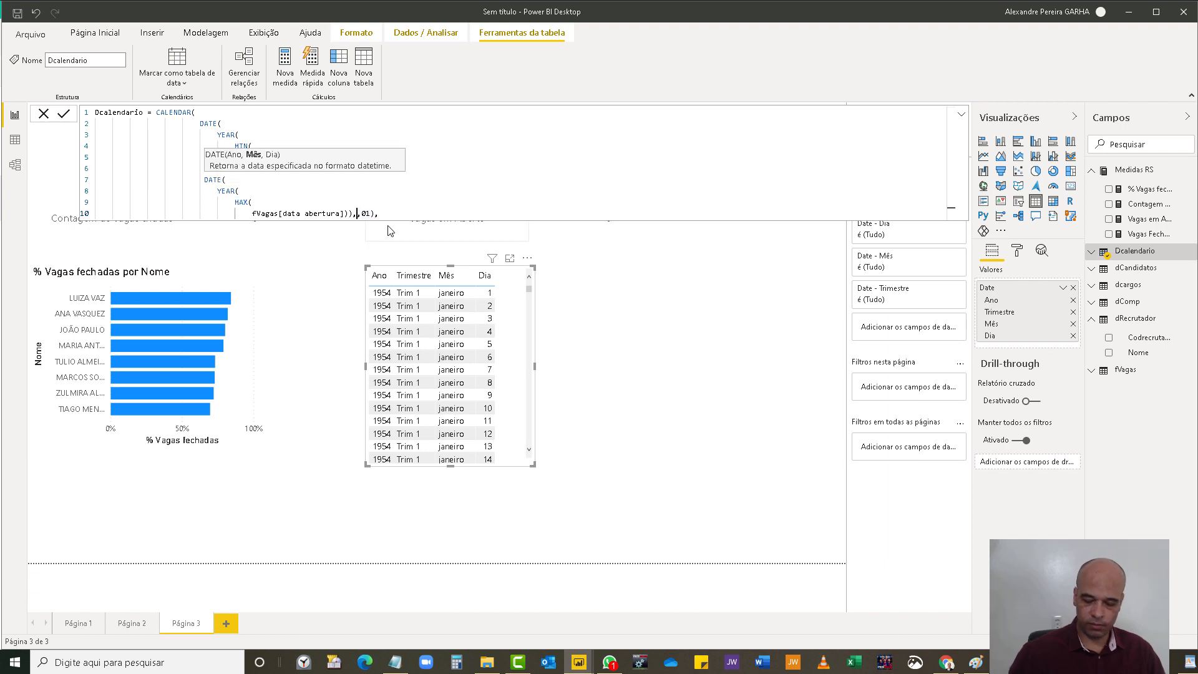
text(12)
key(Right)
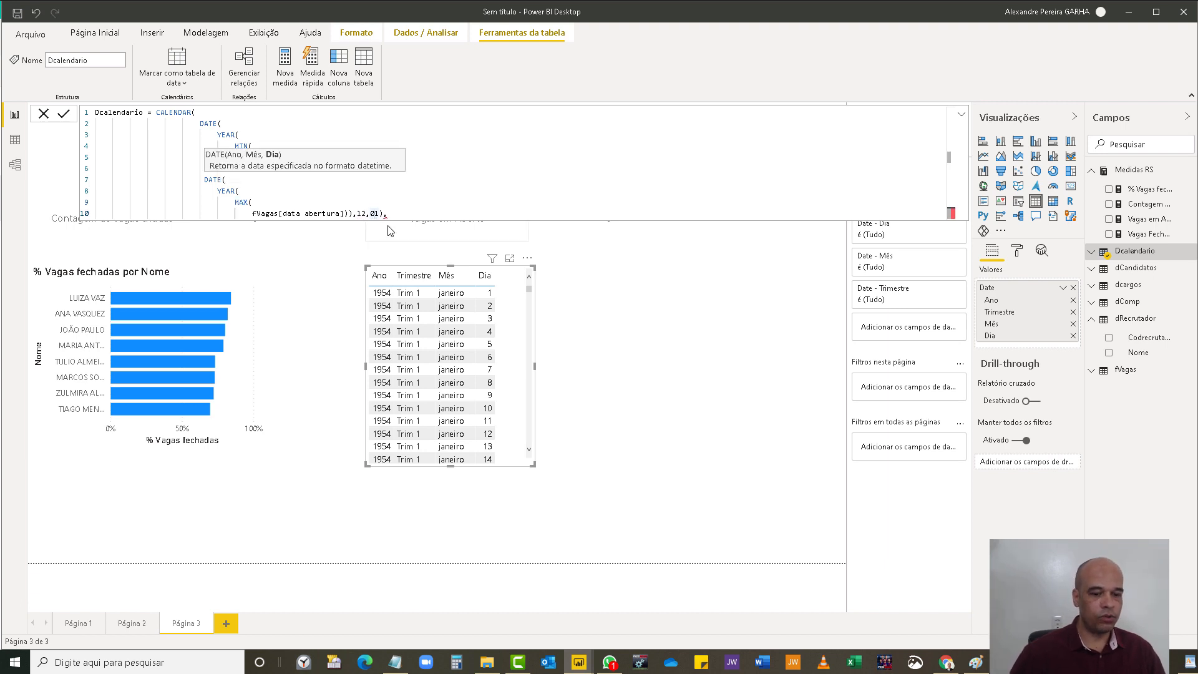
key(Delete)
text(3)
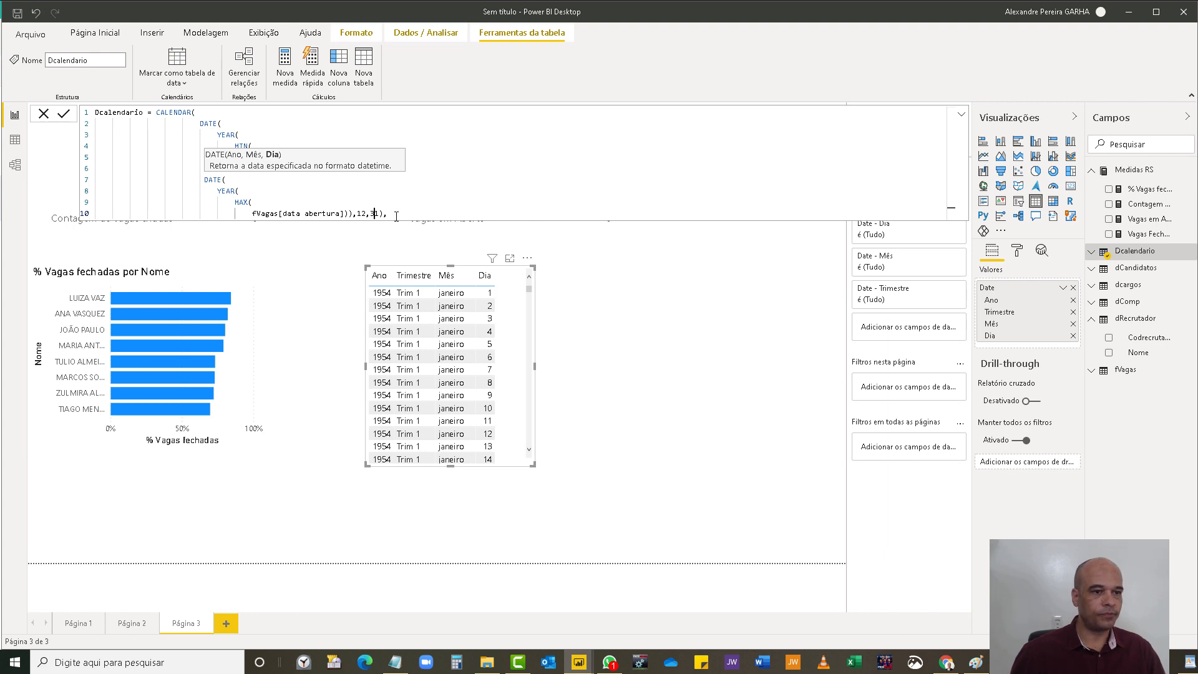
click(392, 214)
key(BackSpace)
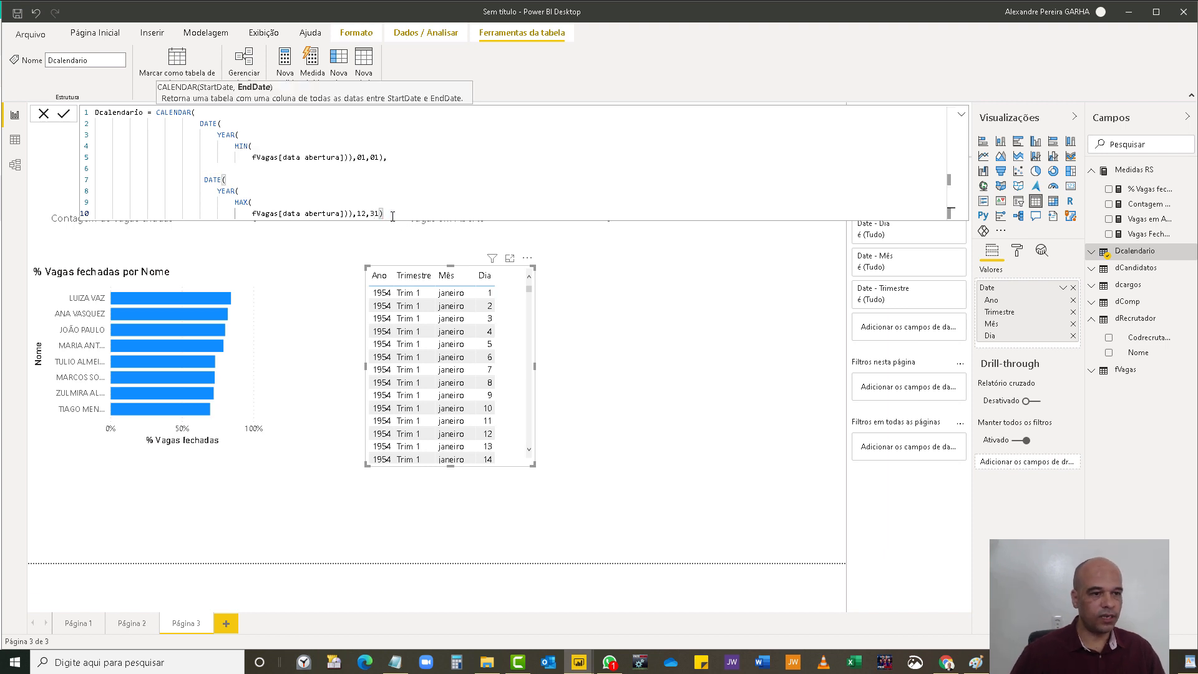
- Close the CALENDAR function with an indented parenthesis on its own line and commit the Dcalendario formula
key(Return)
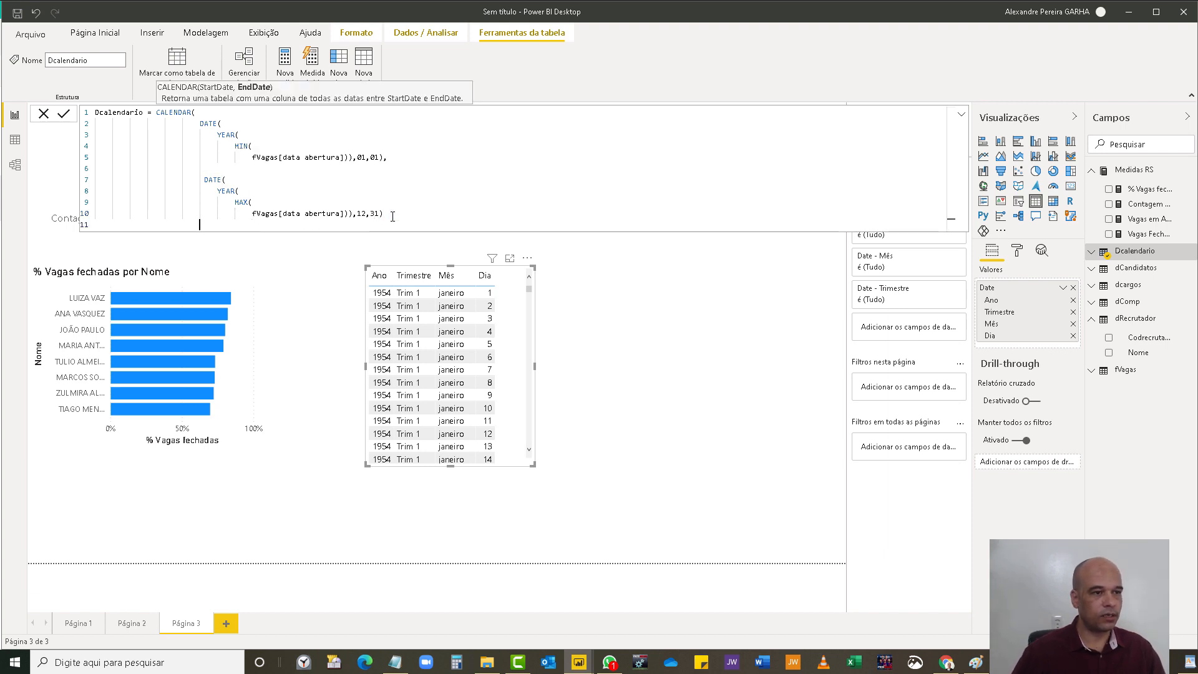
text())
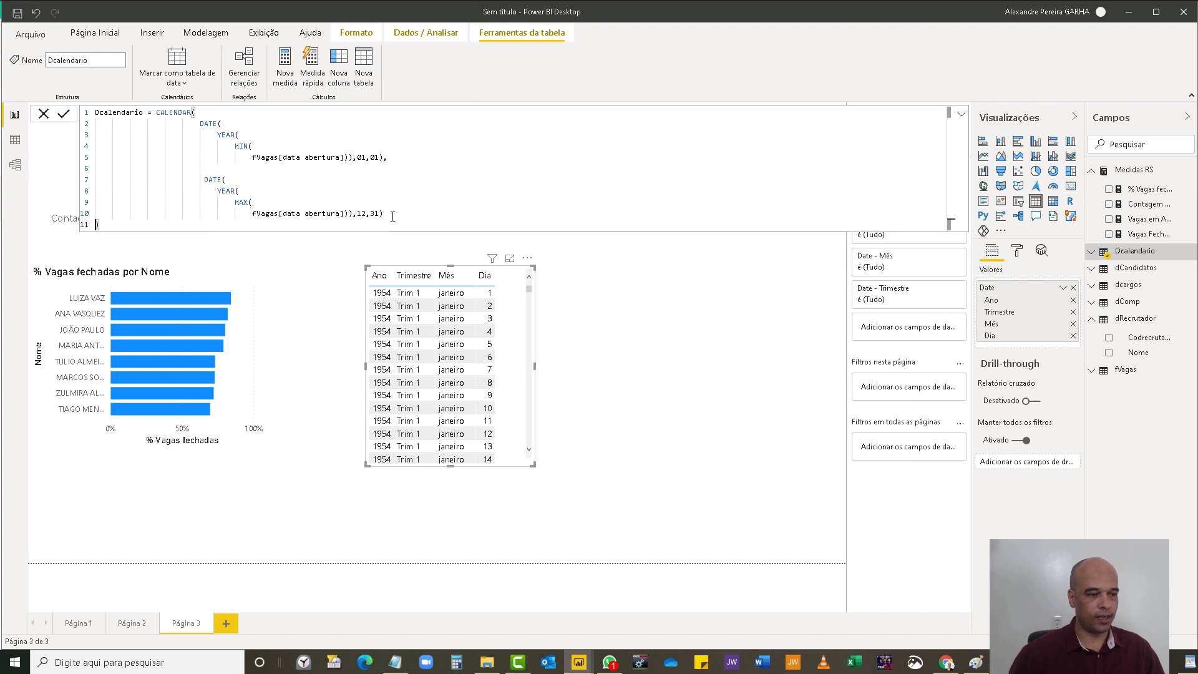
key(Tab)
key(Tab)
key(Tab)
key(Tab)
key(Tab)
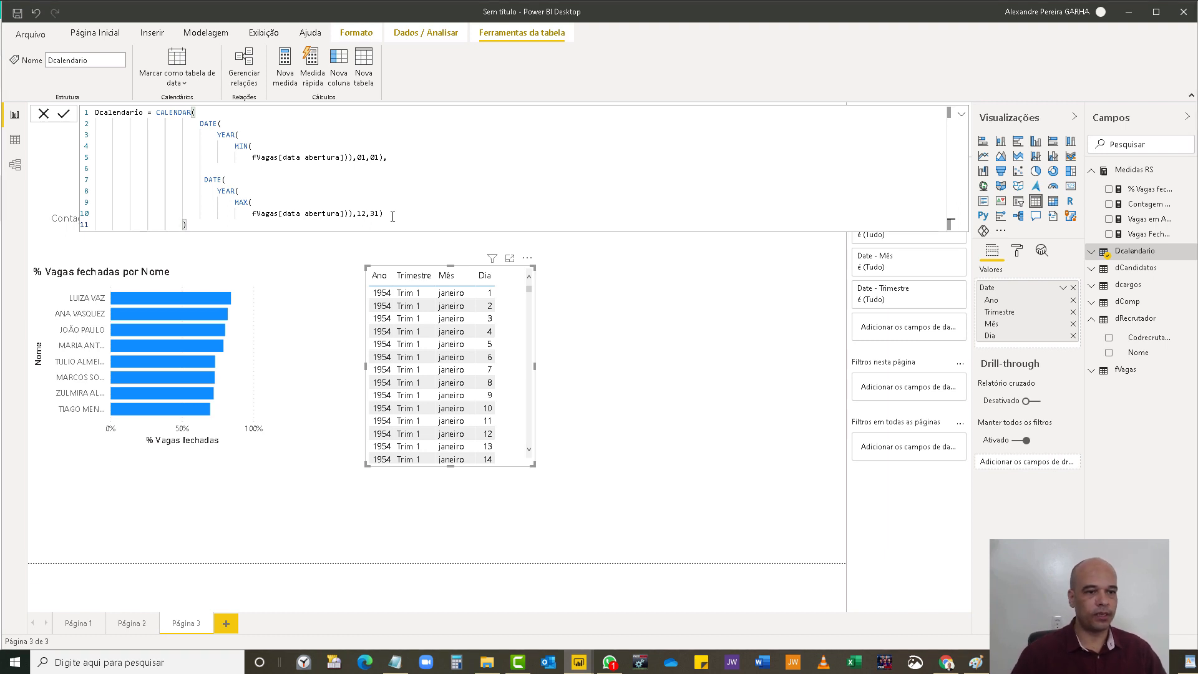
key(Return)
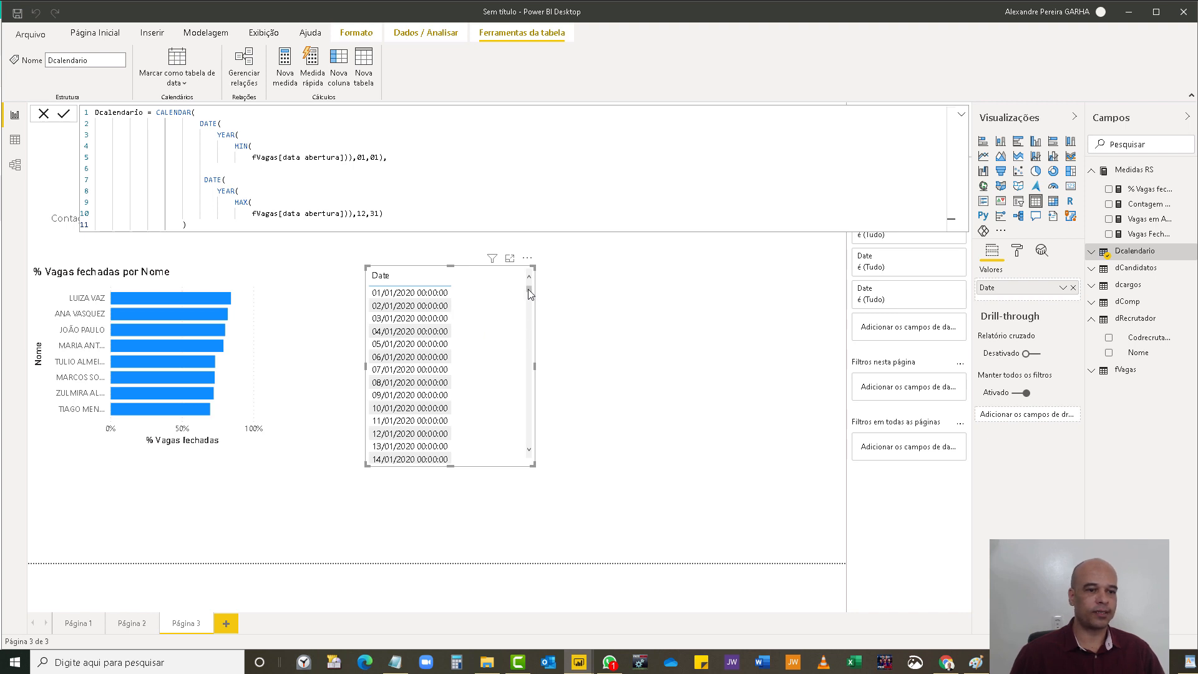
- Add the % Vagas fechadas measure to the date table visual, and enlarge and reposition the table below the cards
drag(528, 289, 534, 456)
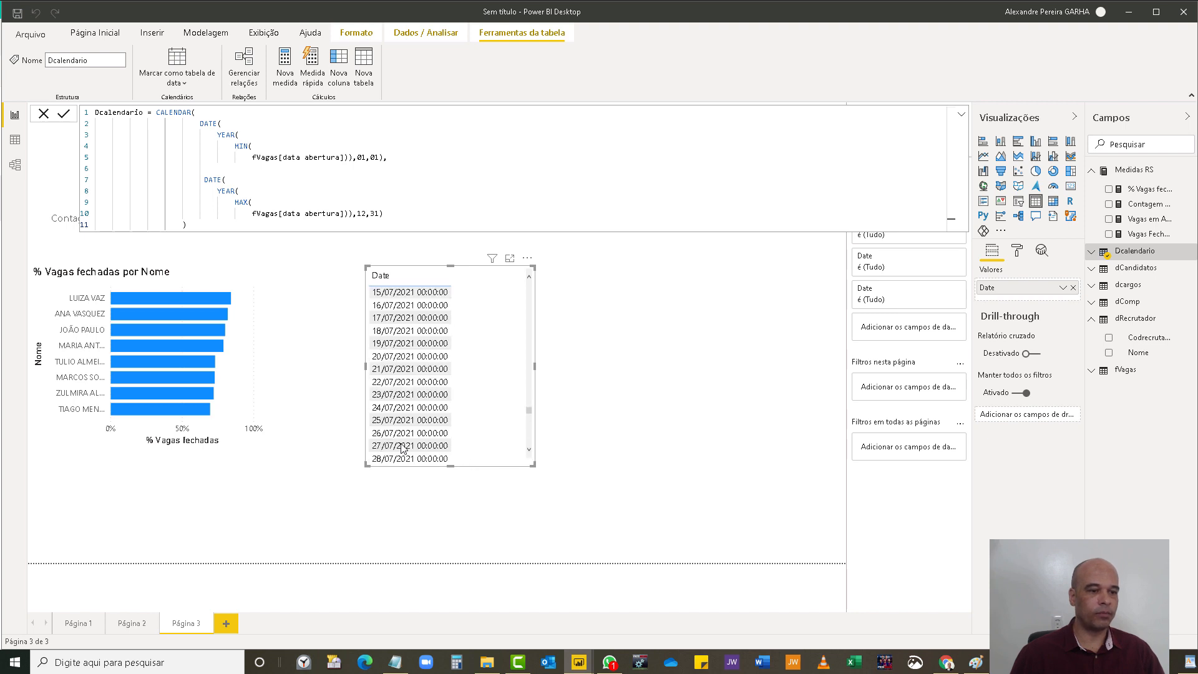
scroll(491, 428, up, 15)
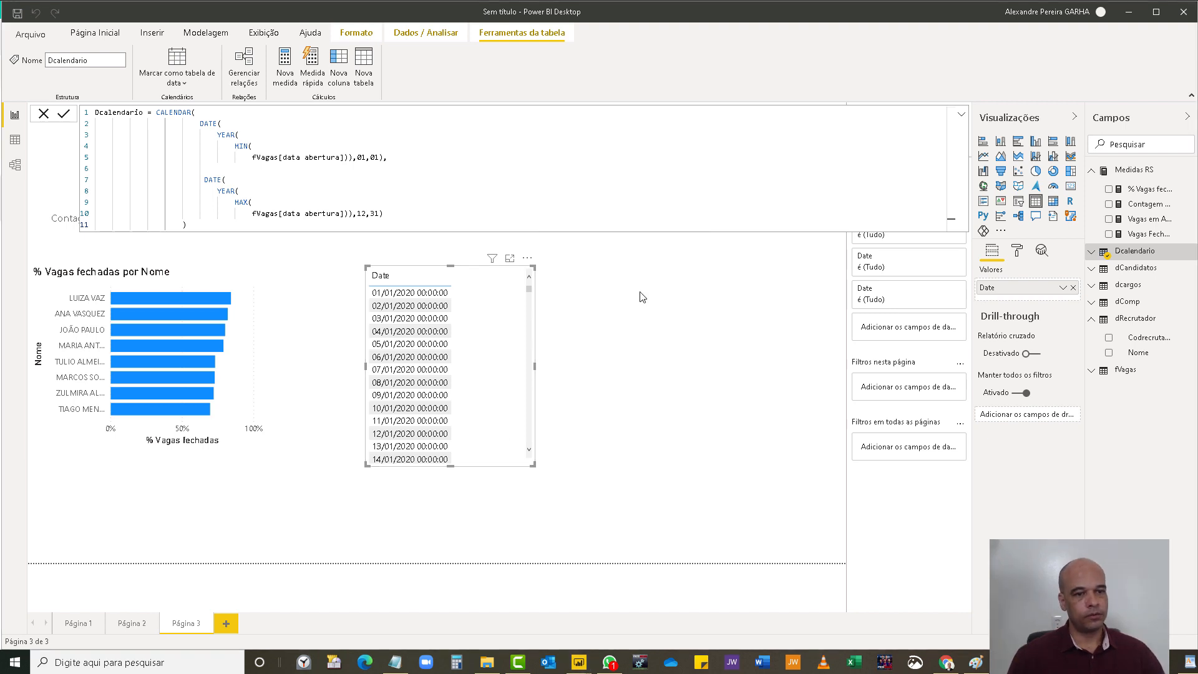
click(662, 262)
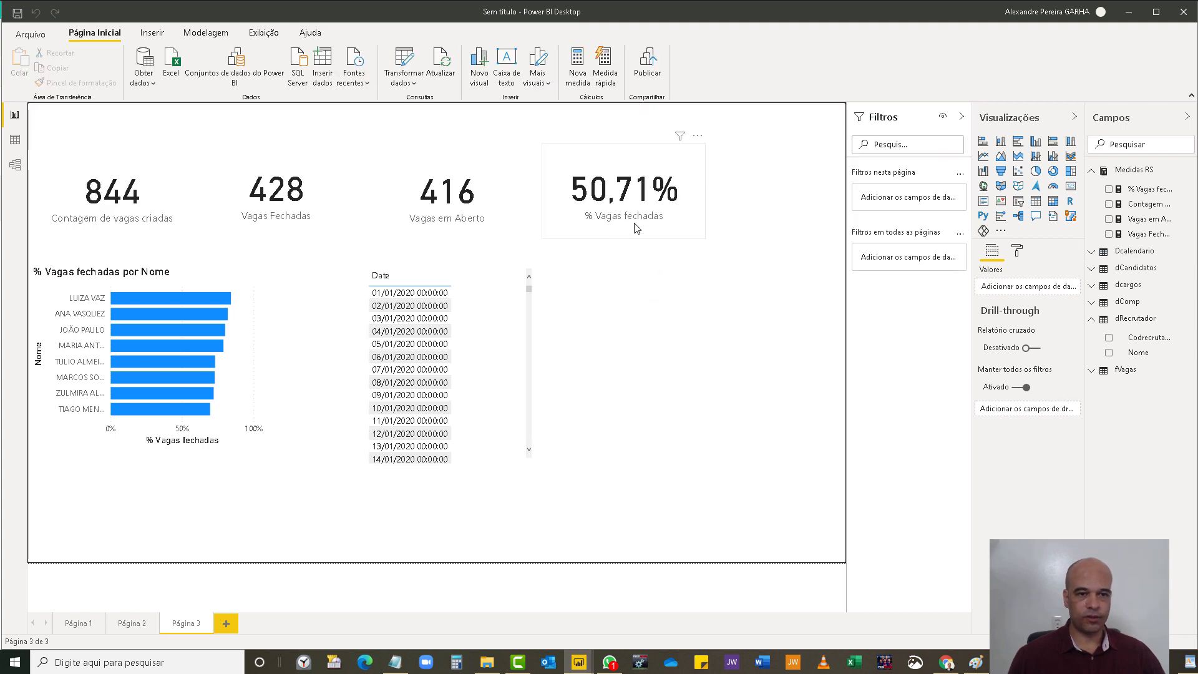
click(510, 333)
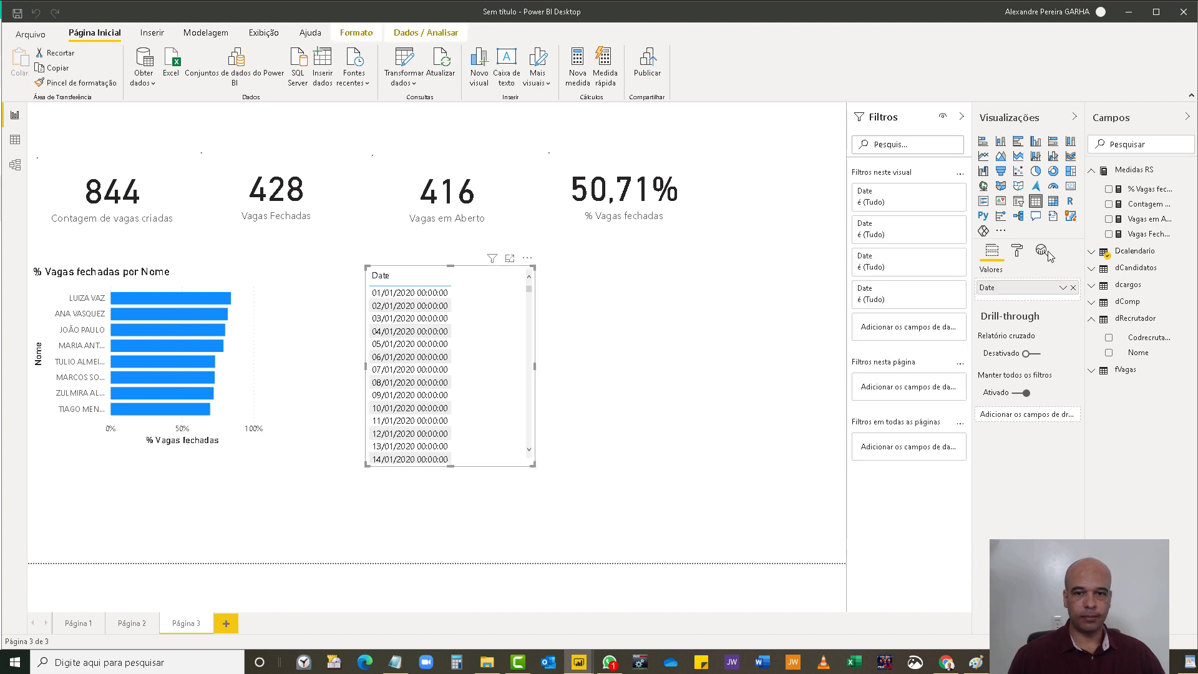
click(1108, 189)
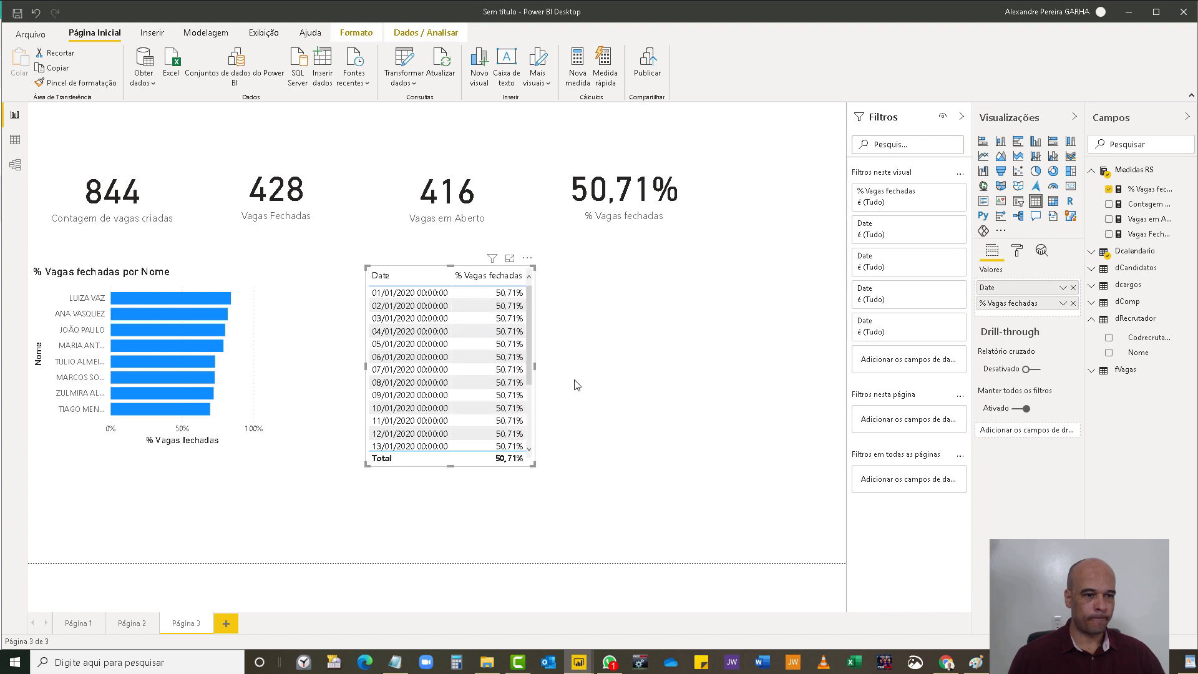
drag(531, 464, 693, 534)
drag(604, 269, 638, 251)
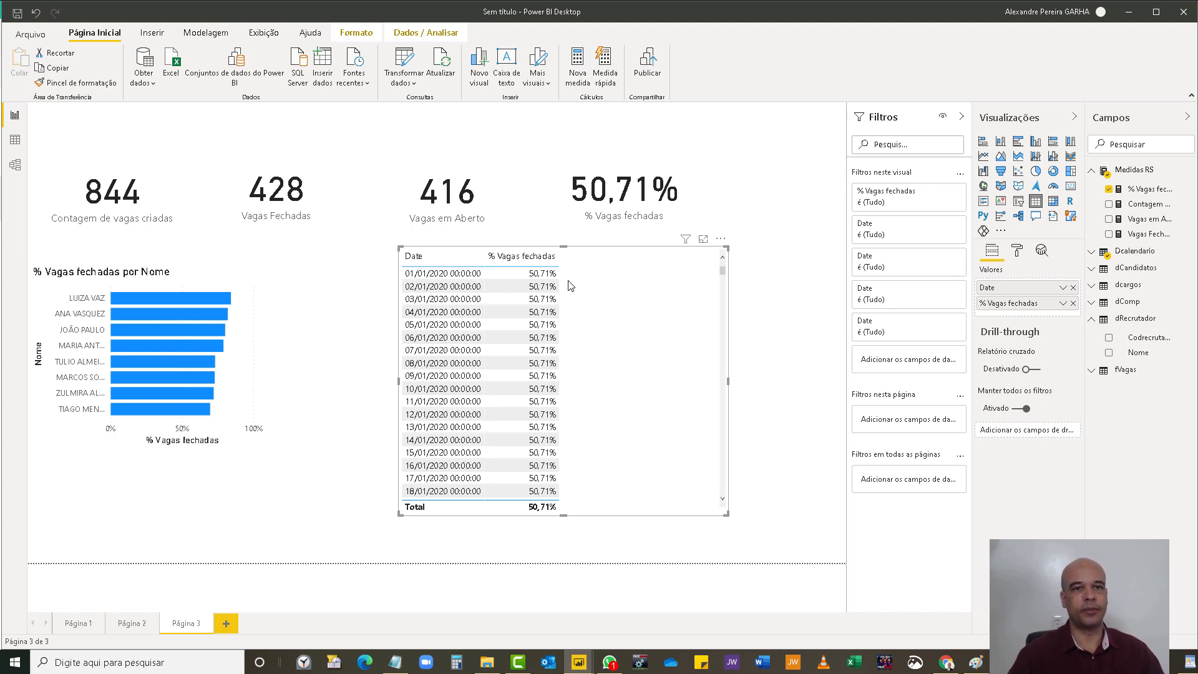
- Place Dcalendario above fVagas in the model diagram and relate its Date field to data abertura in fVagas
click(15, 164)
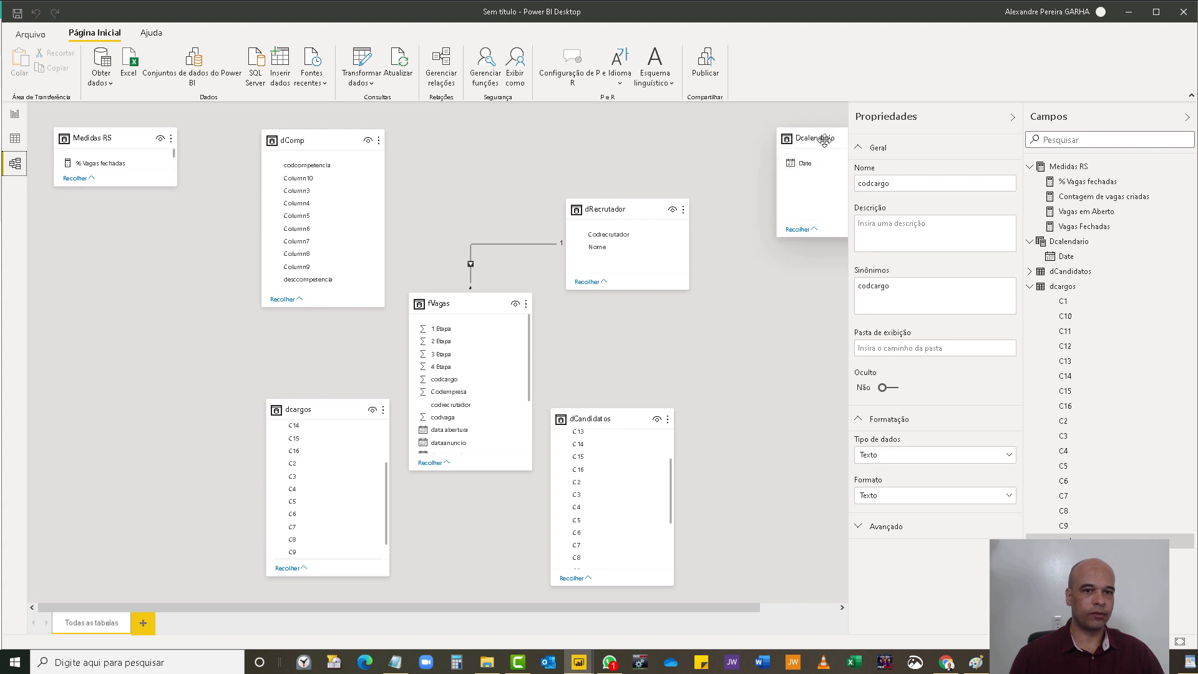
drag(821, 137, 476, 118)
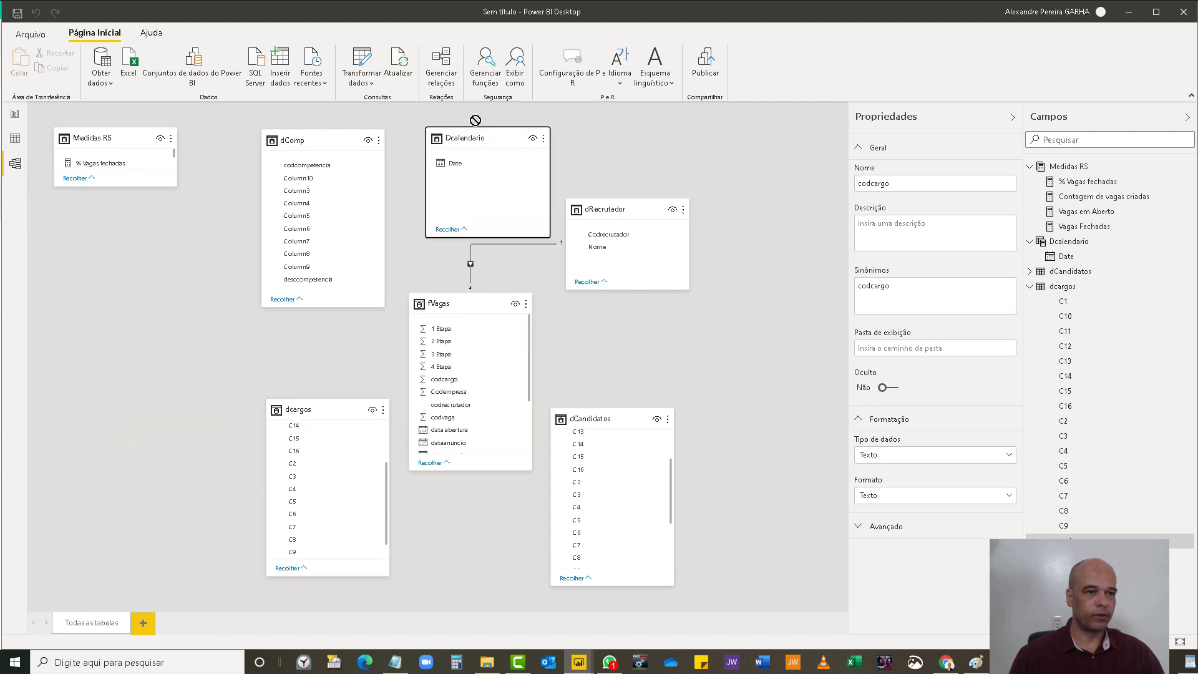
click(465, 166)
drag(464, 166, 473, 432)
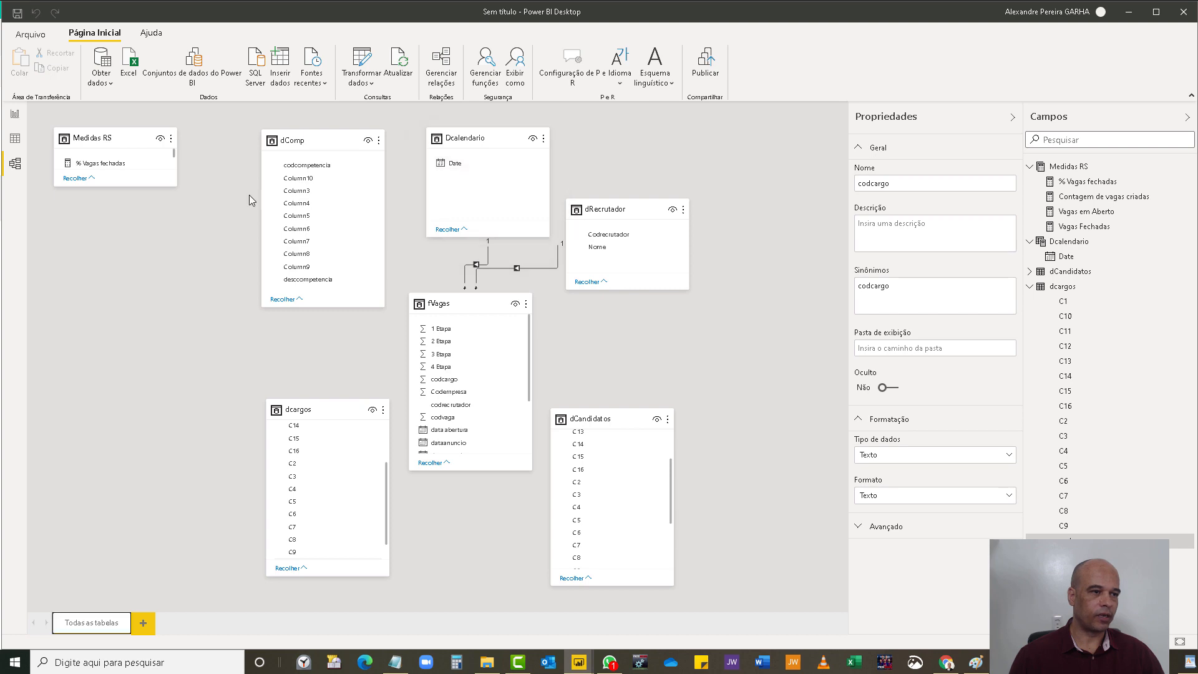
- Replace Date with Mês from Dcalendario's date hierarchy in the report's % Vagas fechadas table, and shrink the table beside the bar chart
click(15, 114)
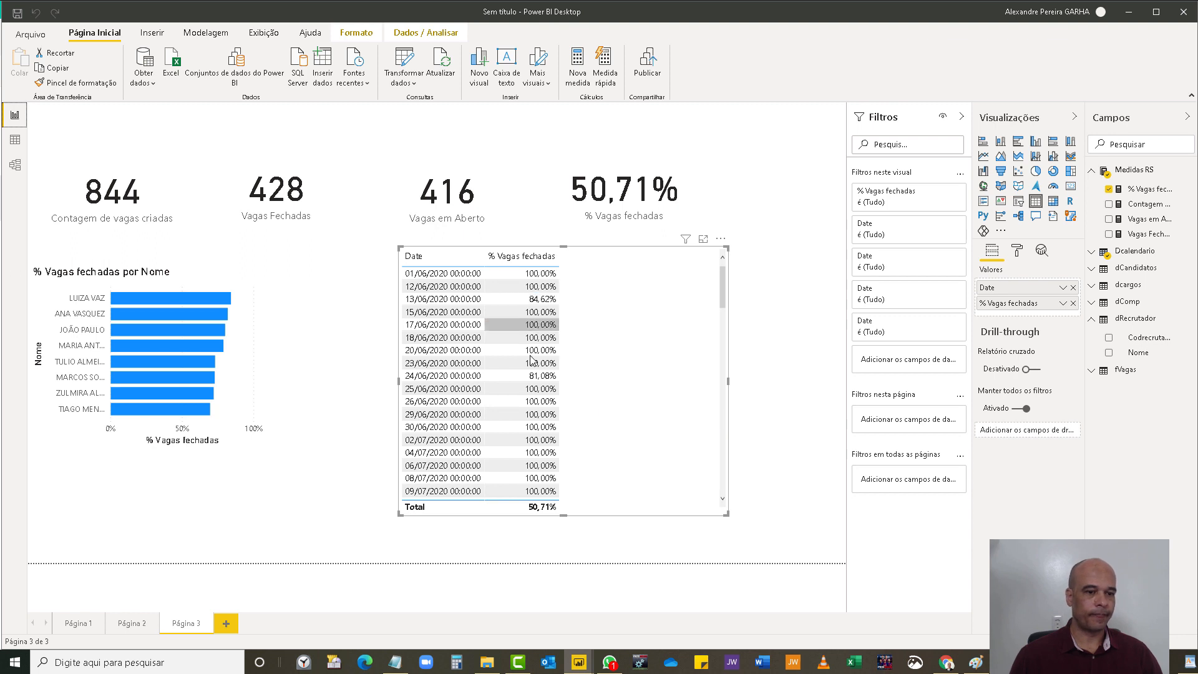
scroll(534, 384, down, 10)
scroll(533, 386, down, 10)
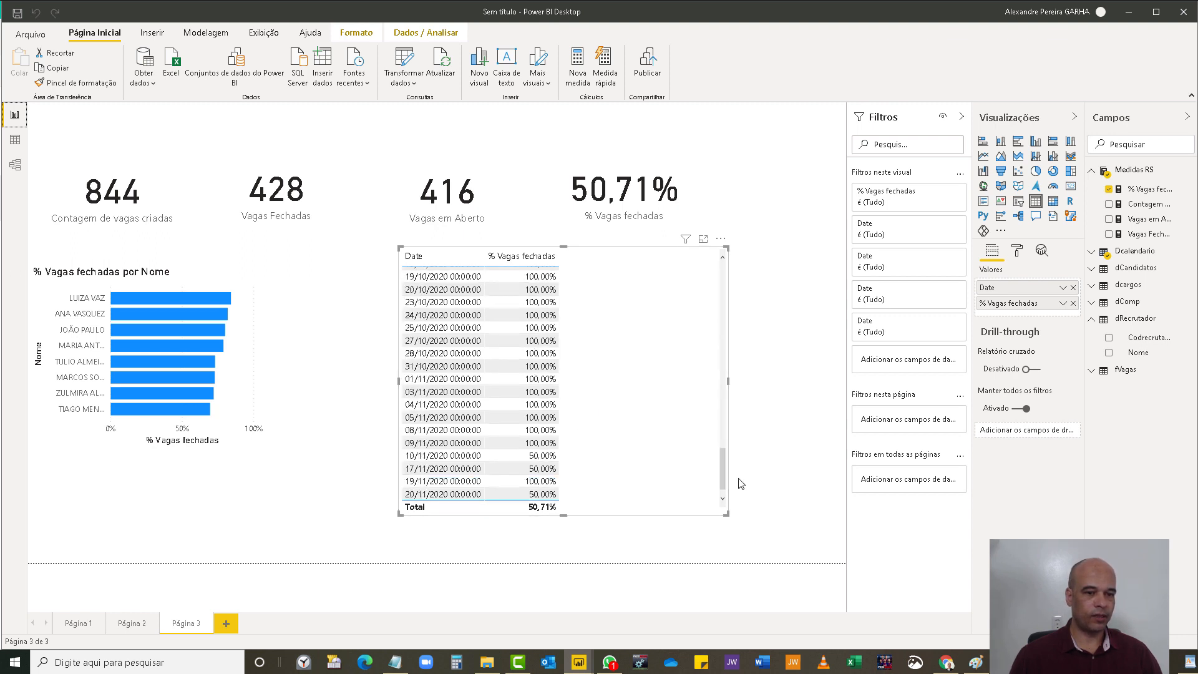
drag(723, 481, 725, 244)
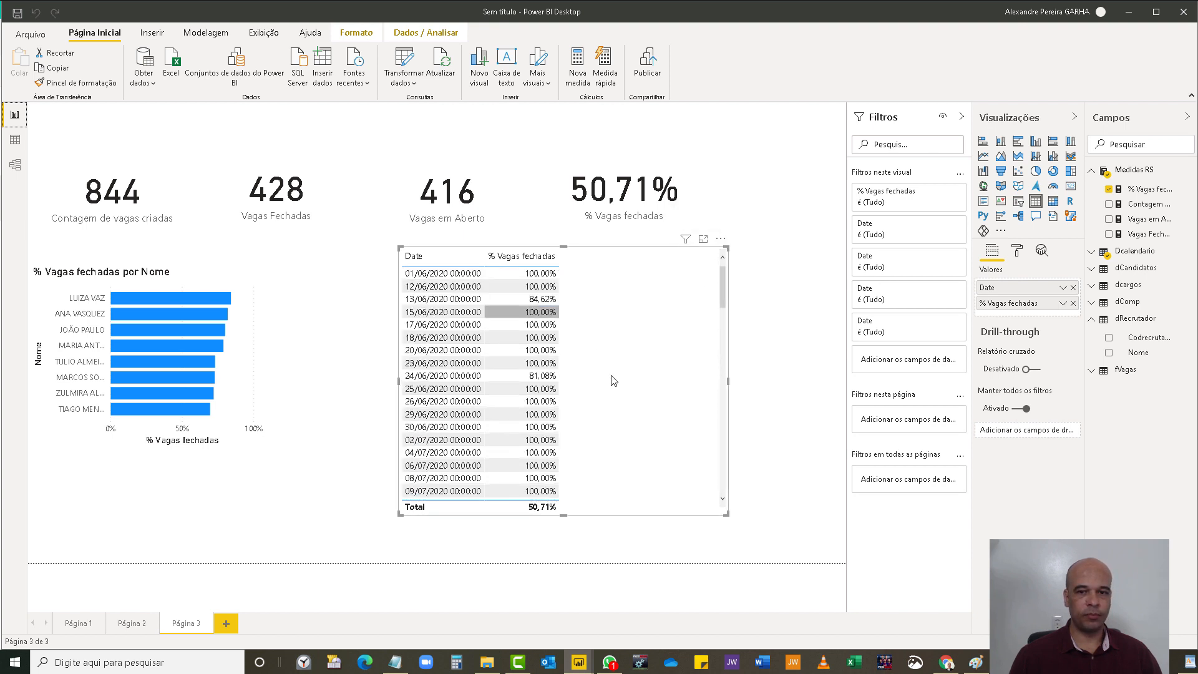
click(1101, 252)
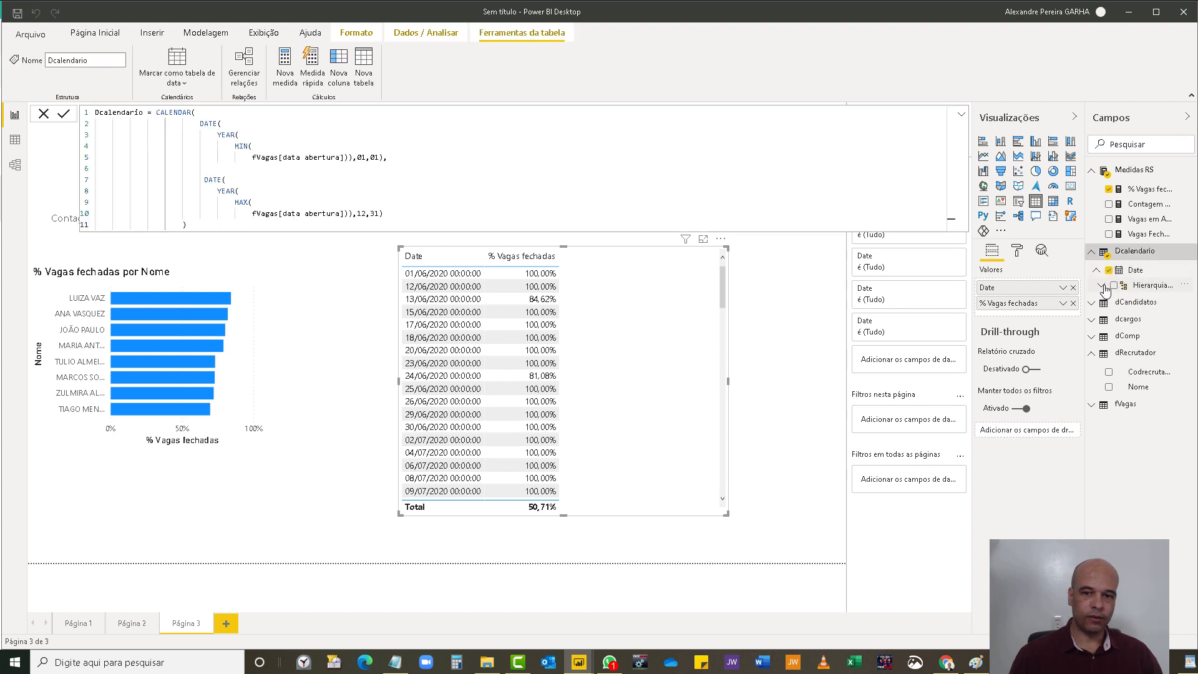
click(1102, 286)
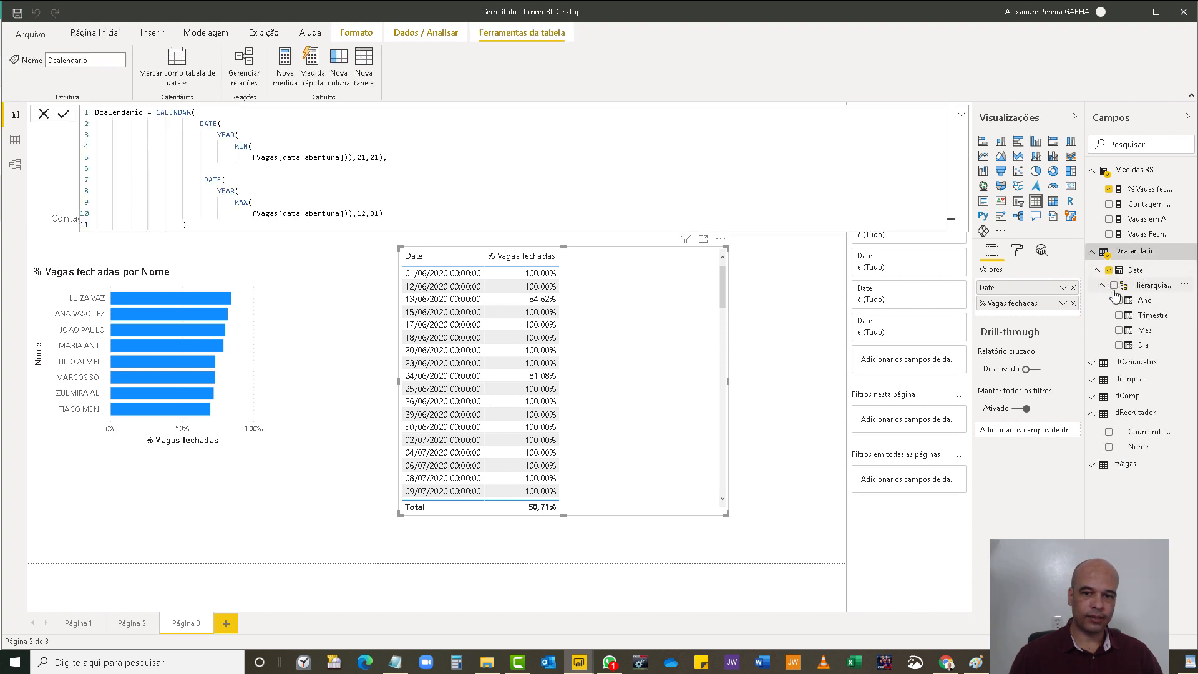
click(1072, 288)
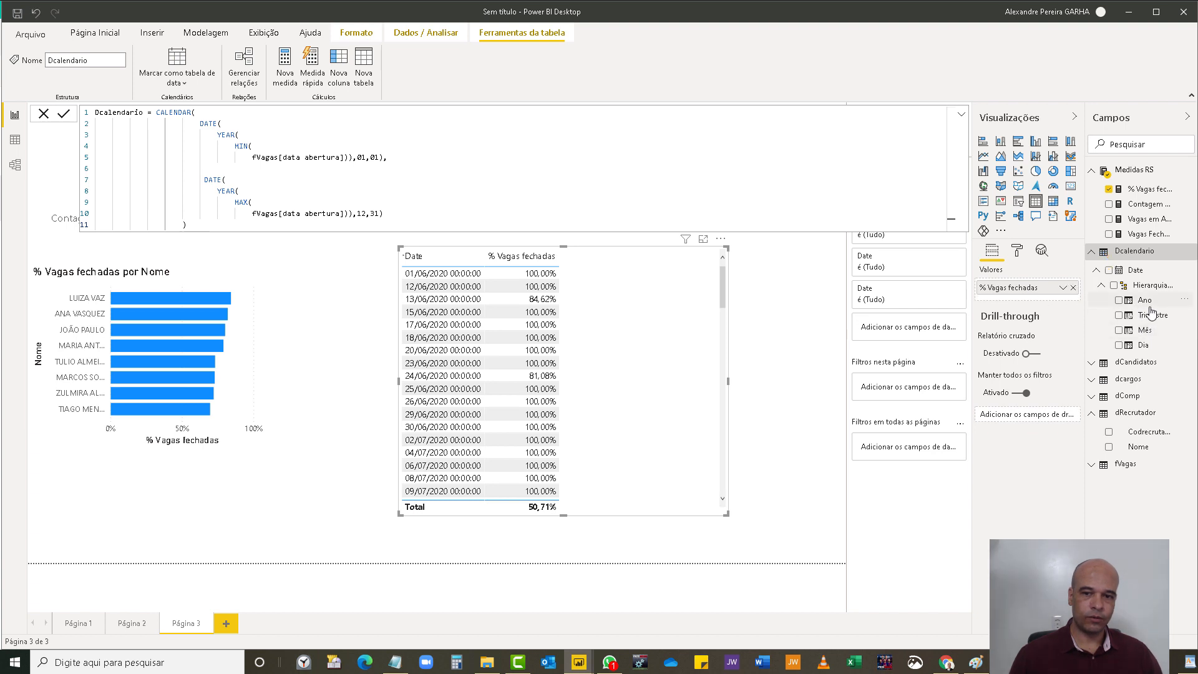
drag(1145, 330, 1048, 298)
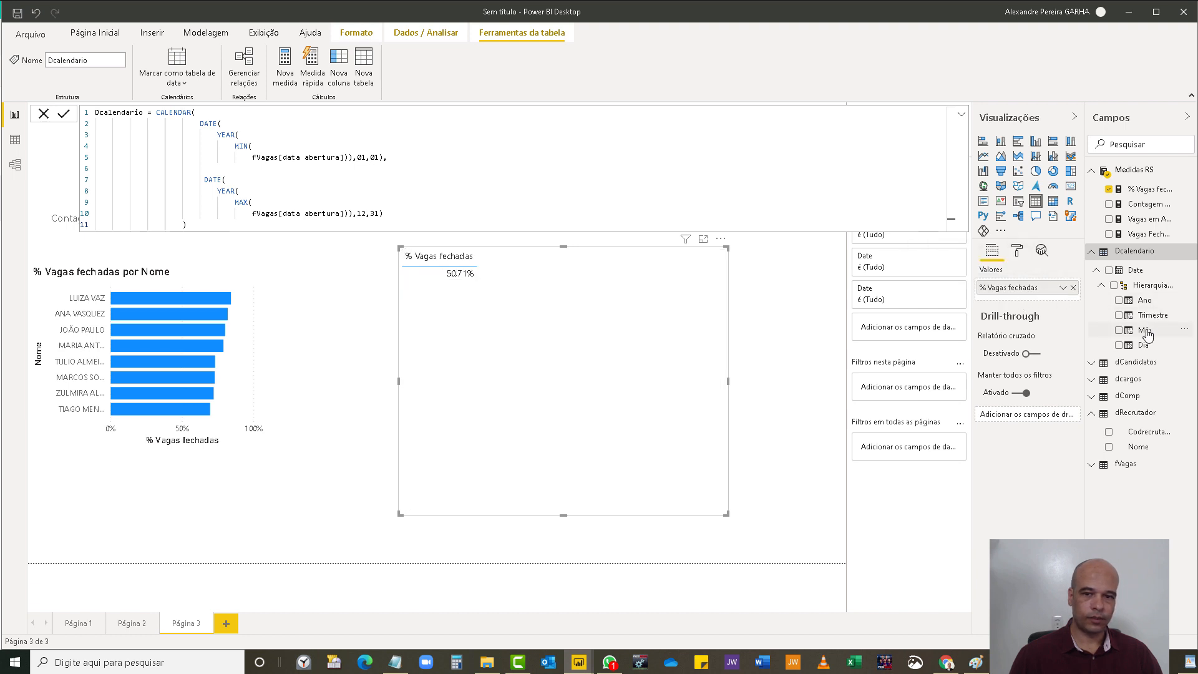
drag(1144, 331, 1040, 295)
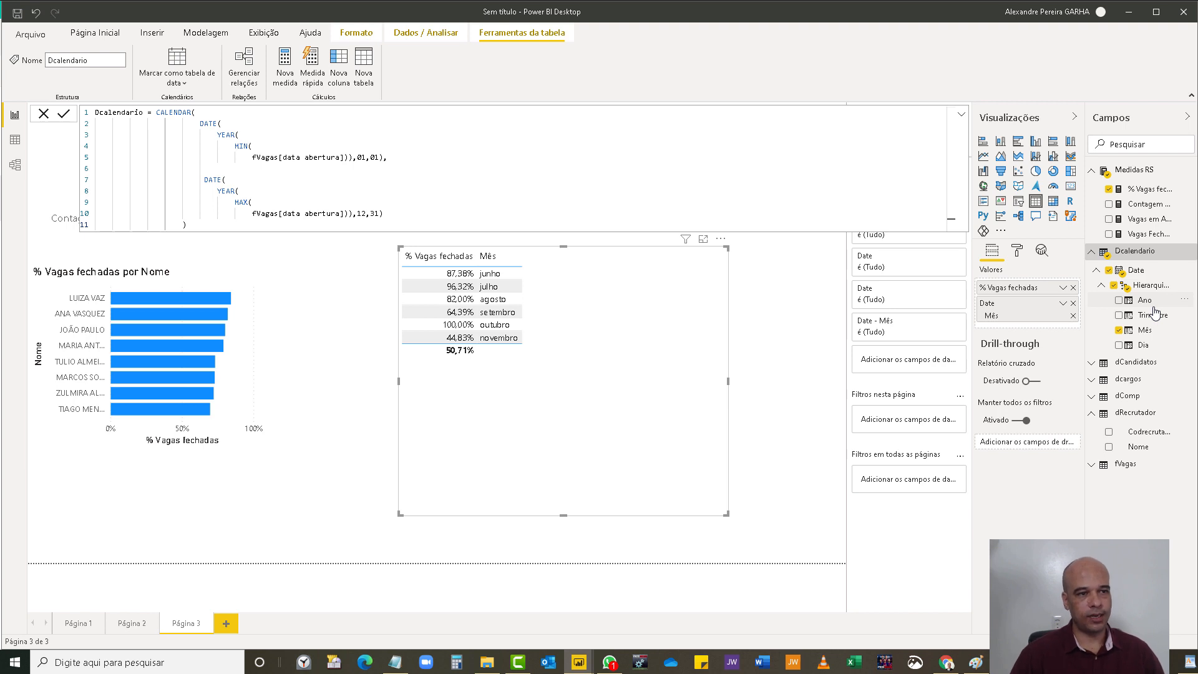
click(41, 117)
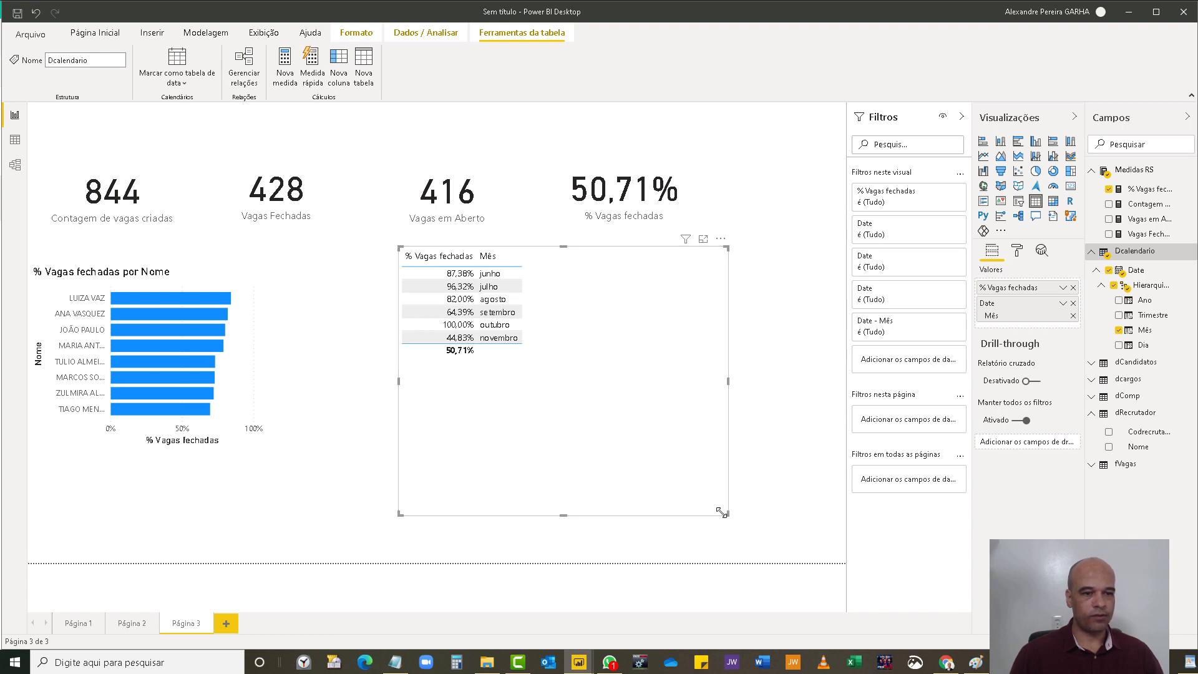
drag(722, 512, 377, 449)
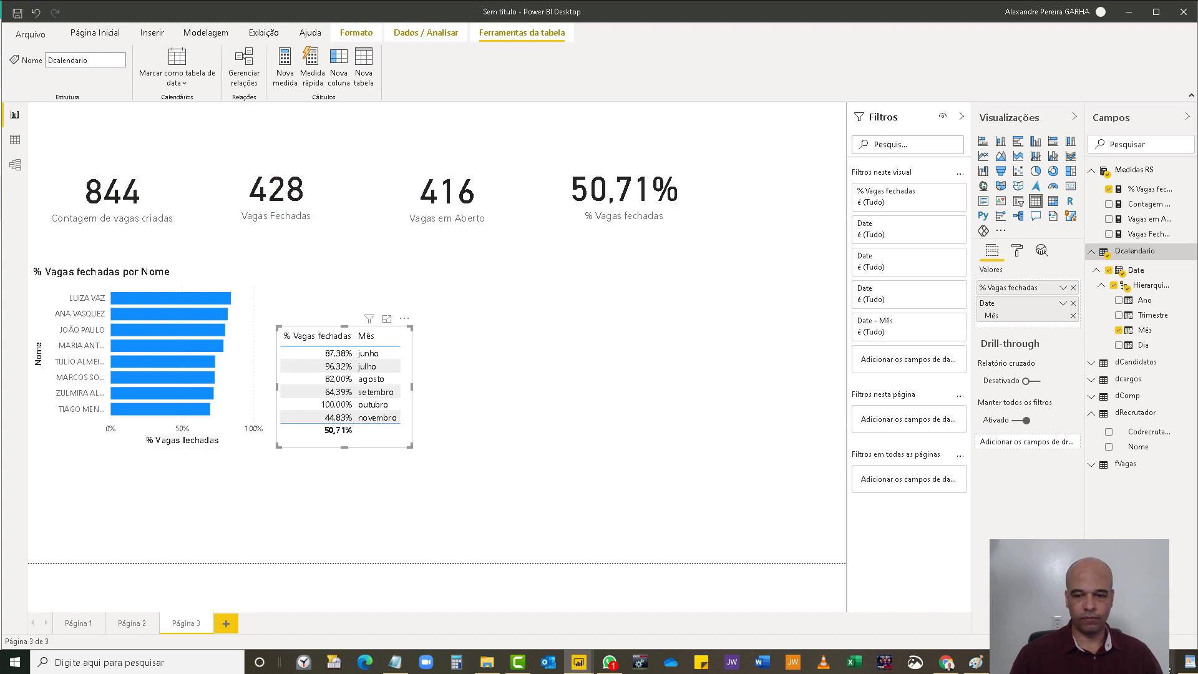
- Switch to the WordPad document of indicators and make "eficiência por recrutador" bold
key(alt+Tab)
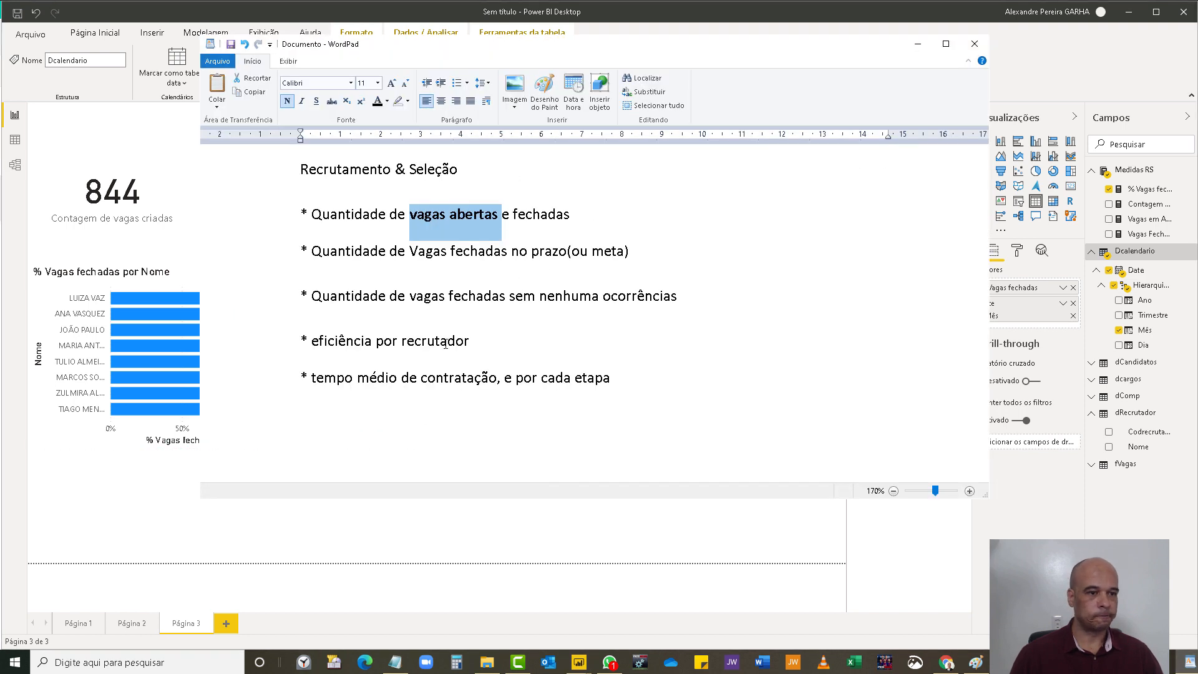
drag(472, 343, 331, 337)
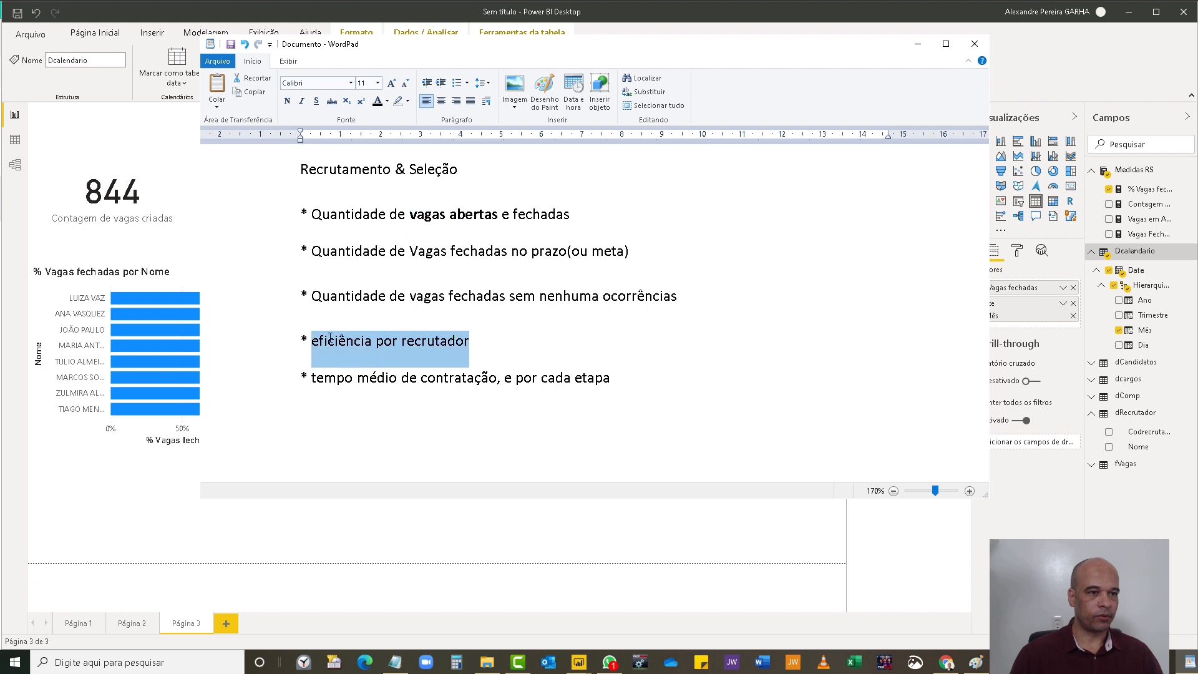
click(287, 101)
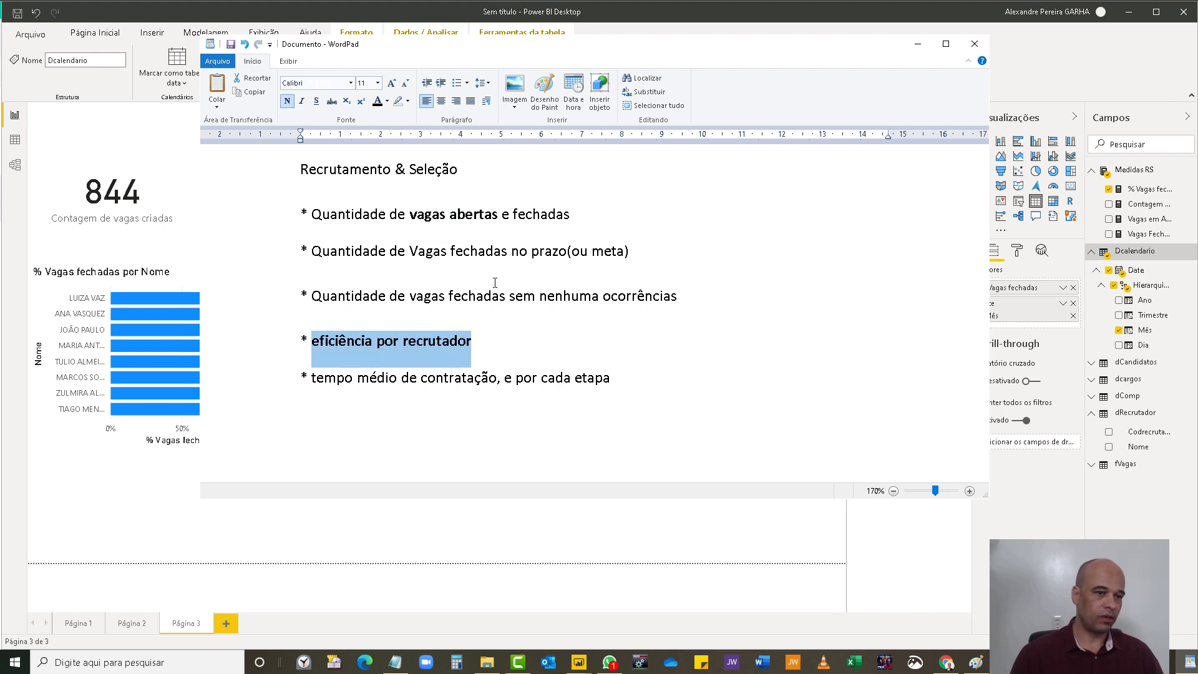
- Extend the bold indicator "eficiência por recrutador" with the text ", ao longo do tempo"
click(478, 350)
text(,)
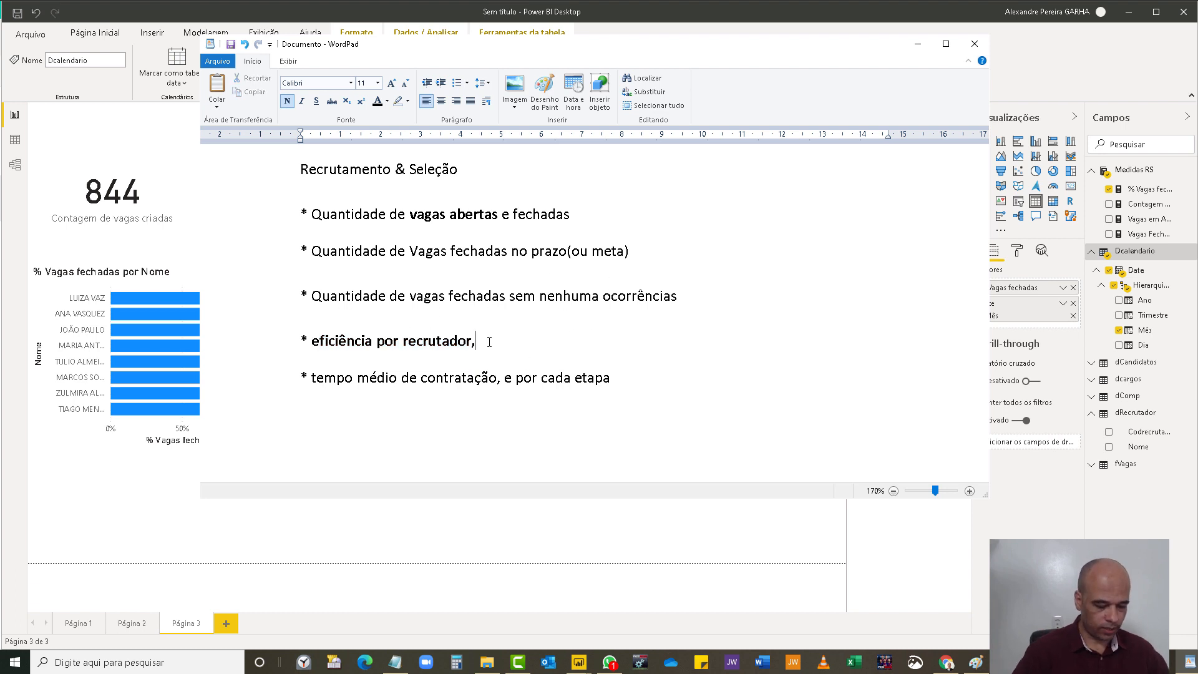
text( ao lon)
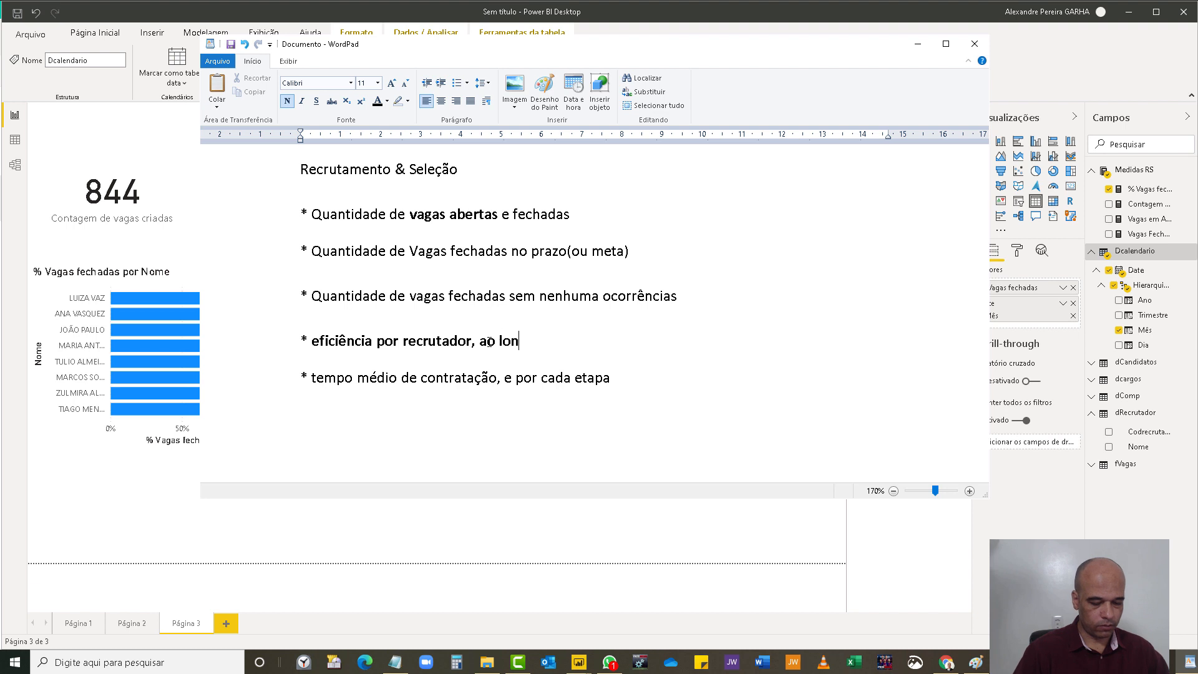
text(go do tempooi)
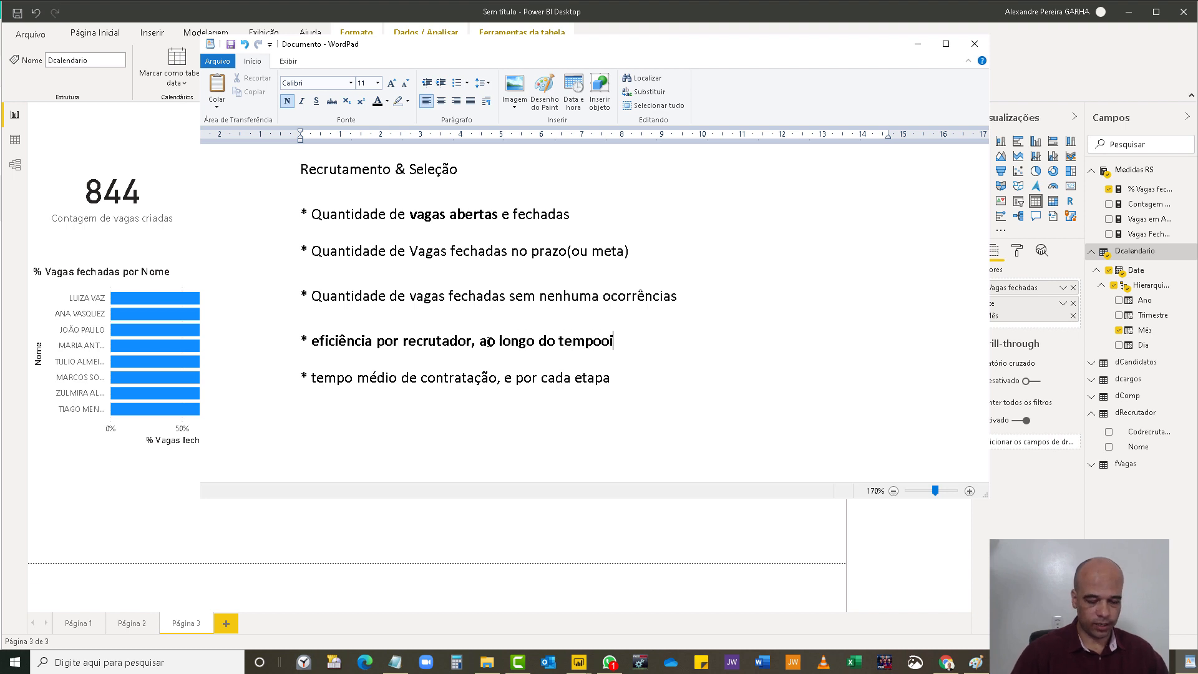
key(BackSpace)
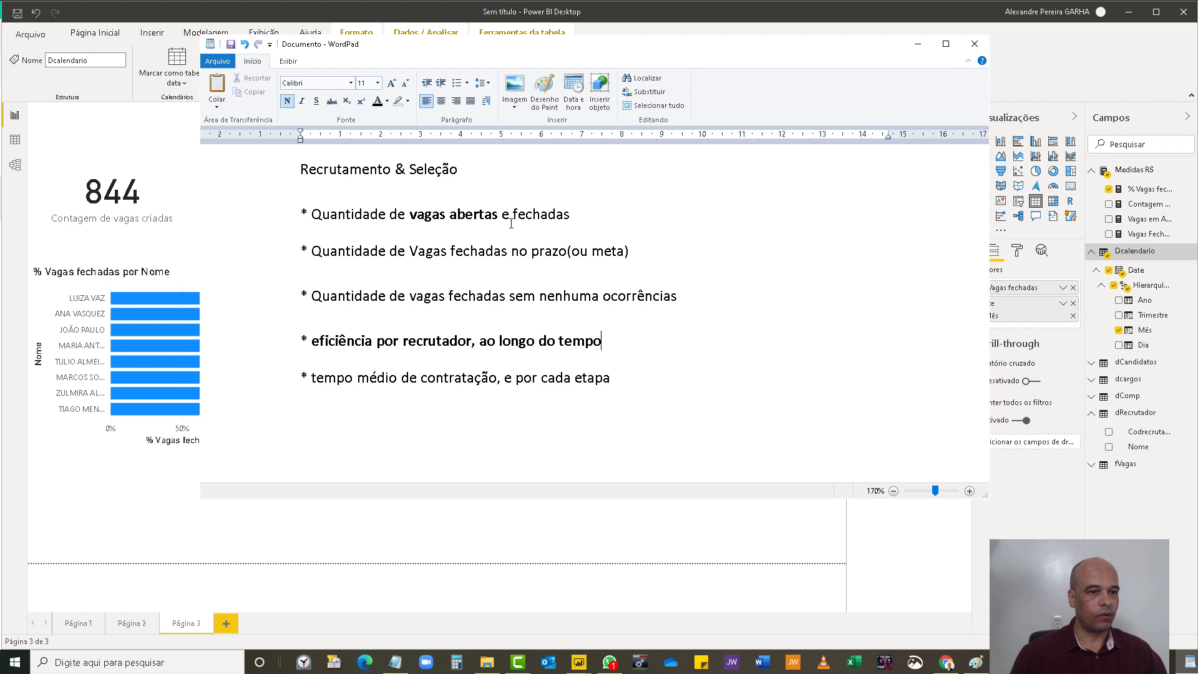
- Make "e fechadas" bold in the first indicator and return to the Power BI report
drag(575, 215, 502, 215)
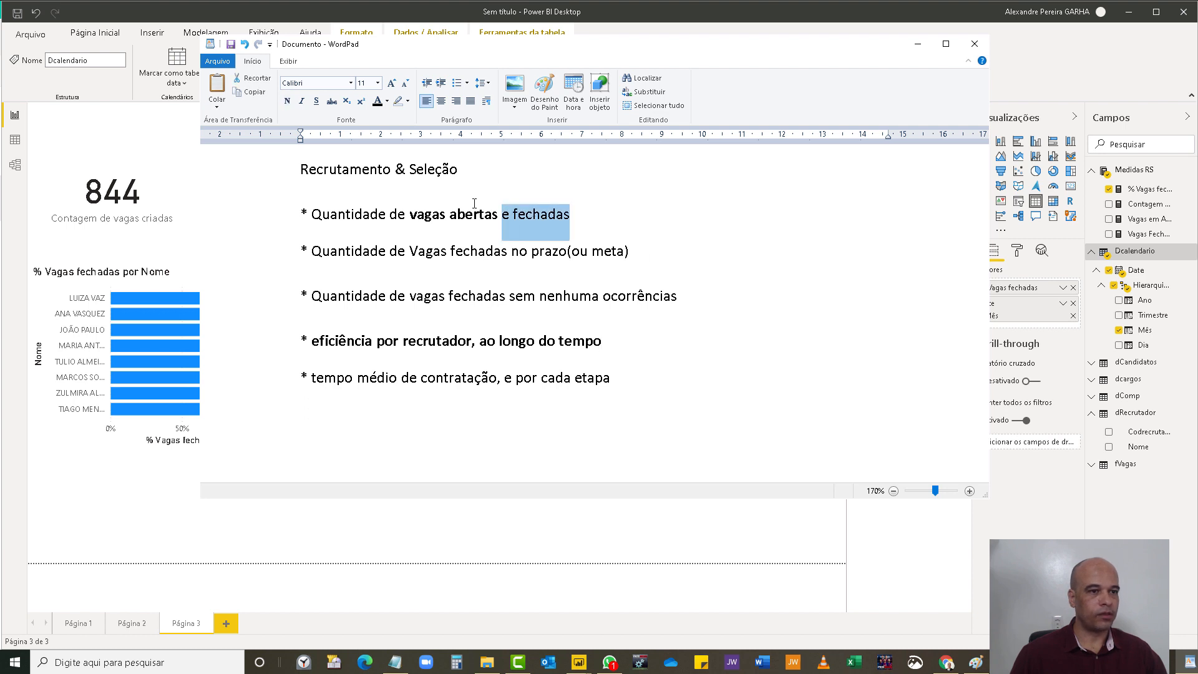
click(287, 102)
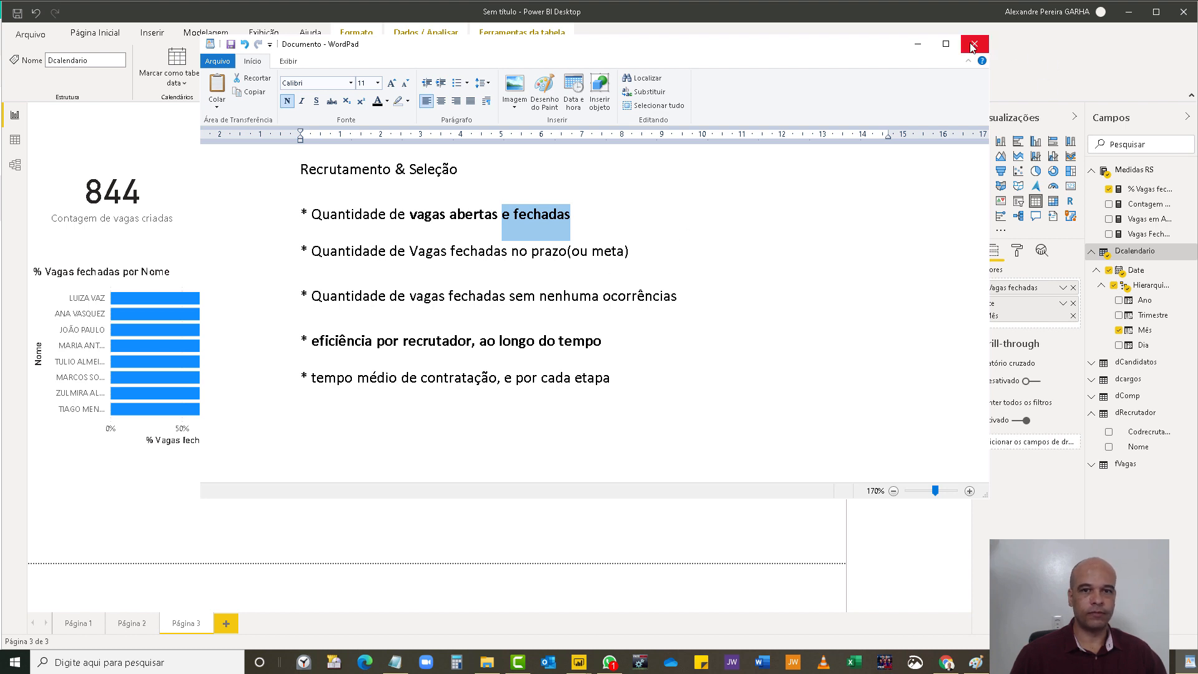
click(917, 43)
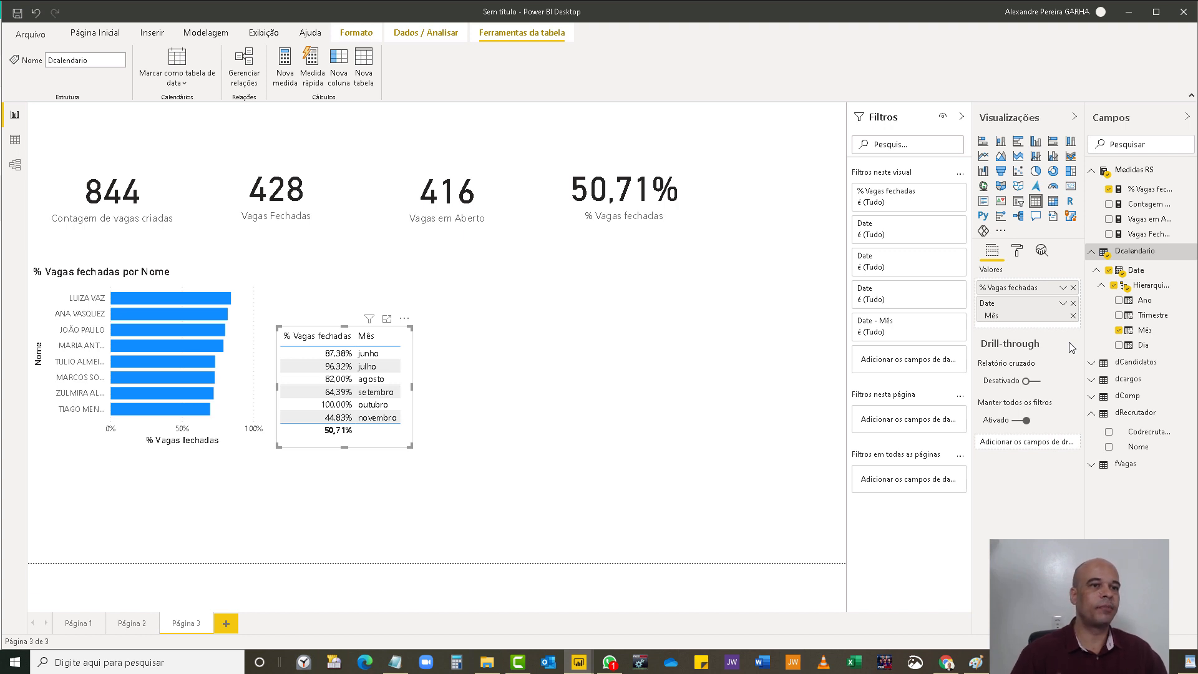
- Save the report as 4rhweek in the 4RHWEEK RES folder under Projetos PBI > videos
click(15, 15)
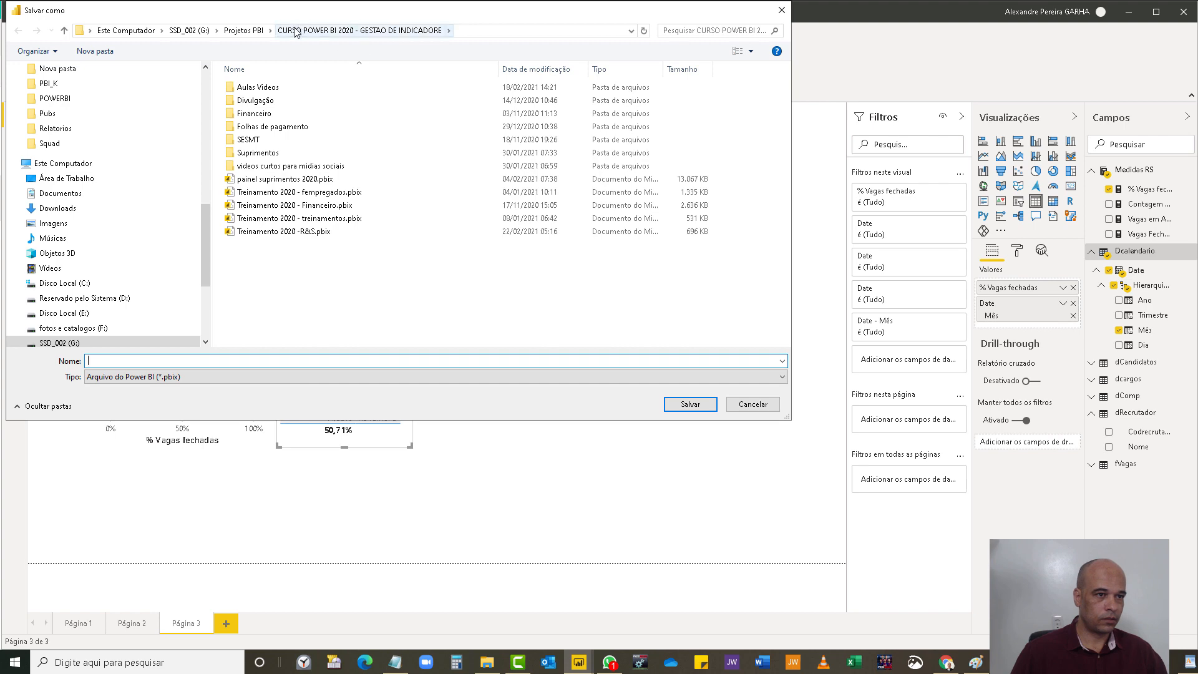
click(244, 31)
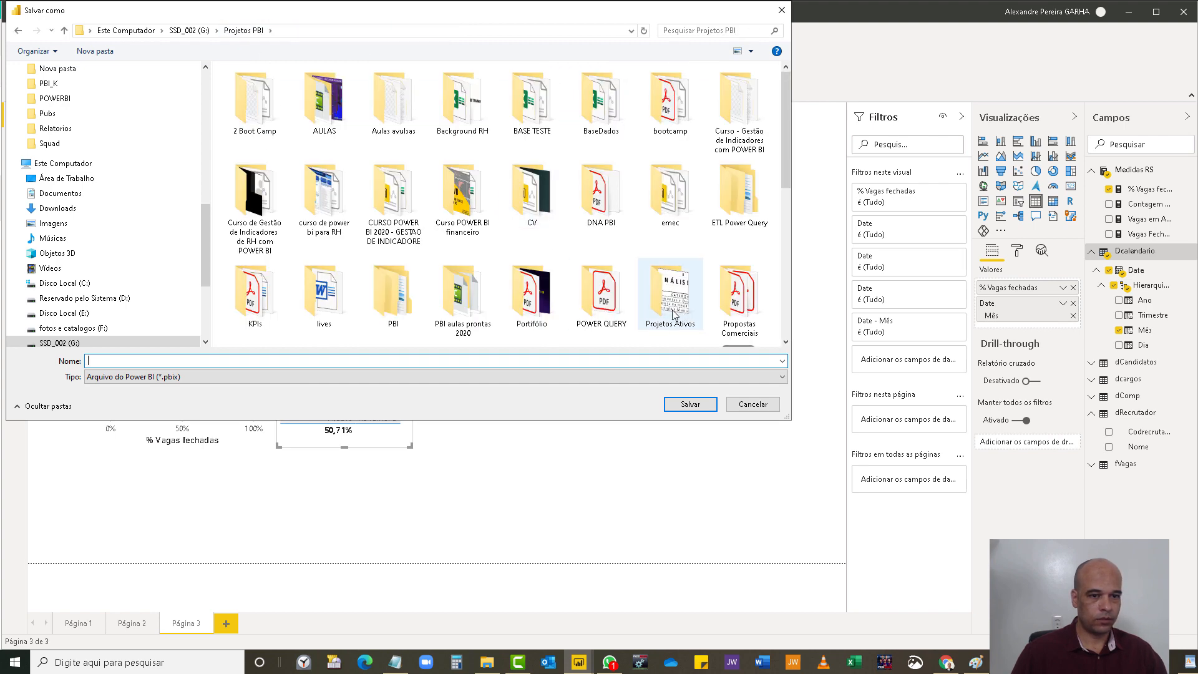
scroll(589, 312, down, 5)
scroll(465, 153, up, 5)
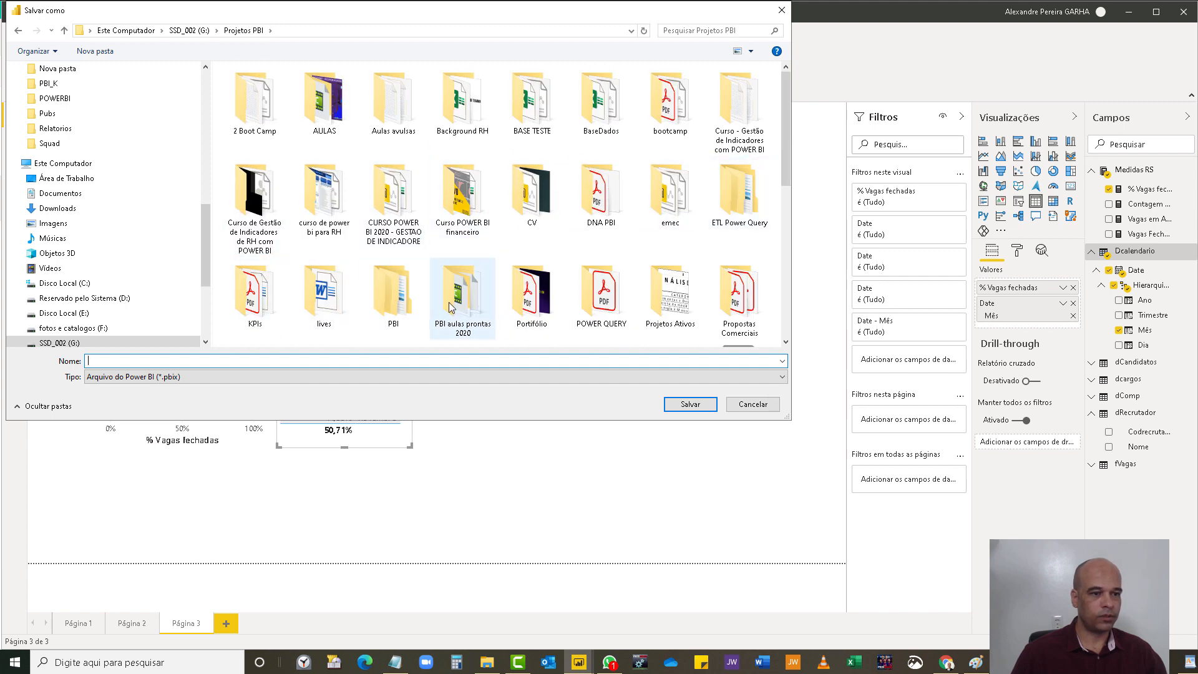
scroll(530, 293, down, 2)
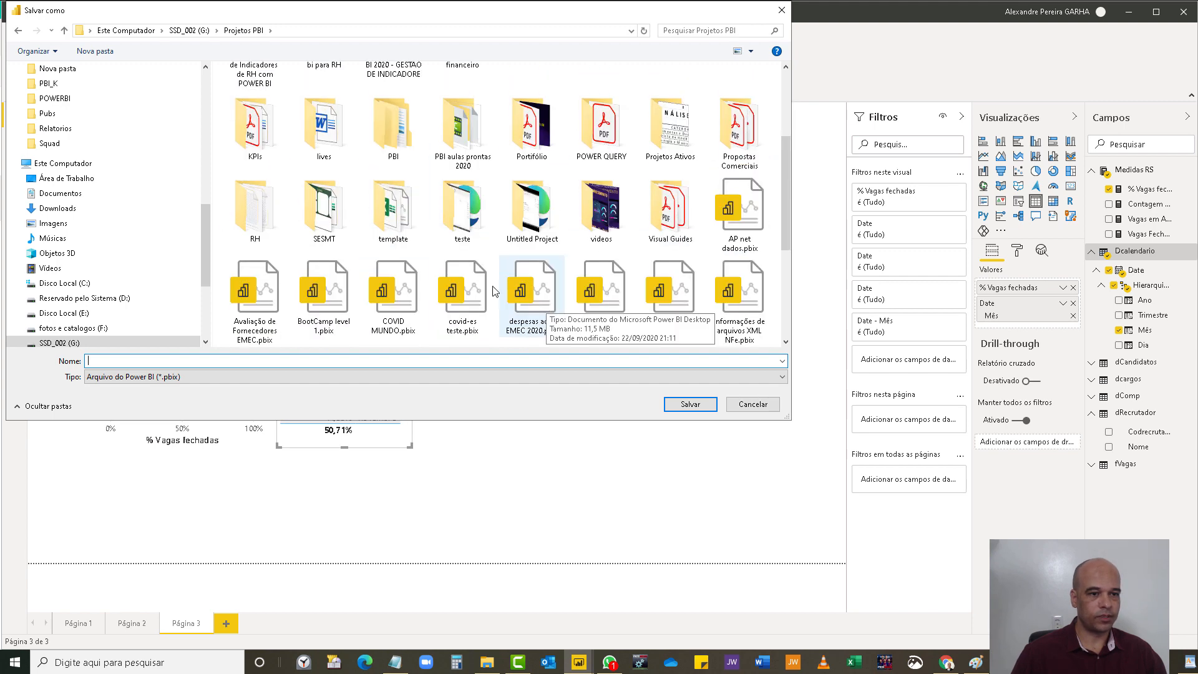
double_click(587, 221)
double_click(268, 111)
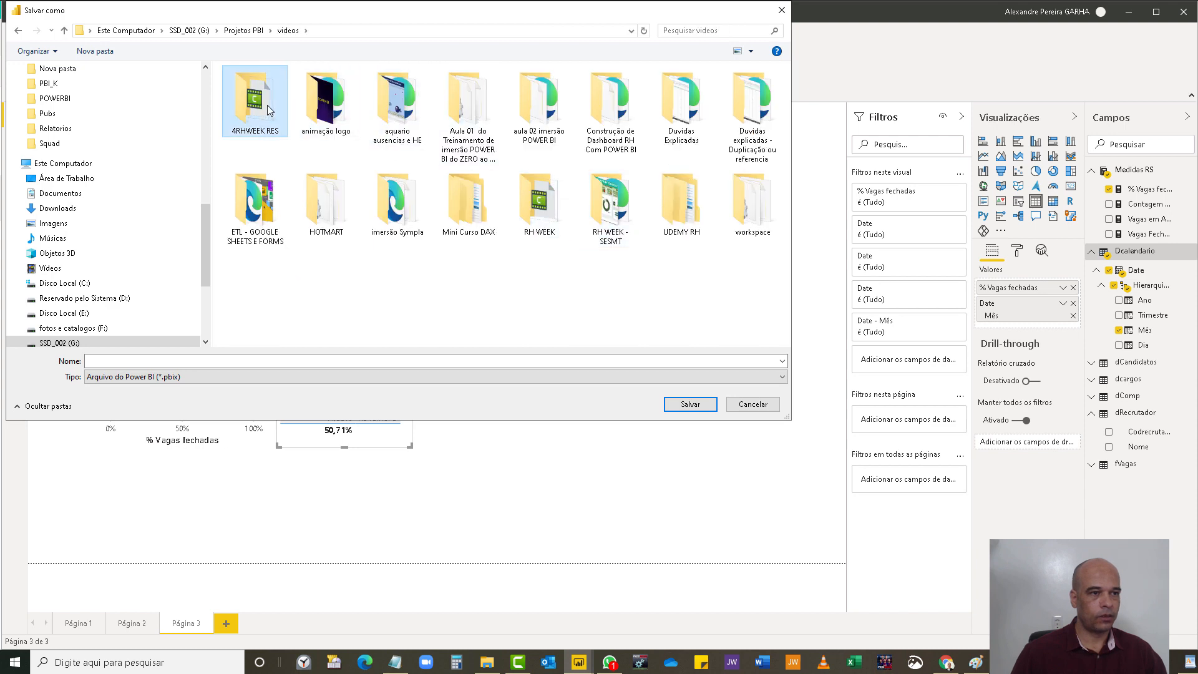
click(309, 360)
text(4r)
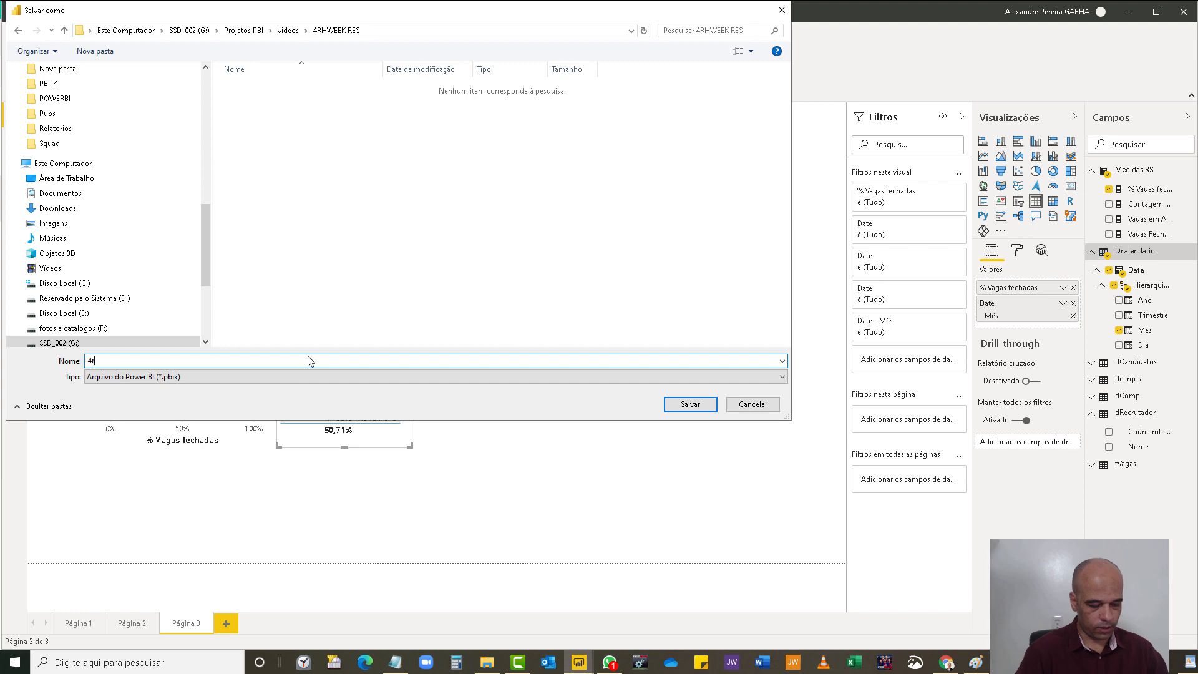
text(hweek)
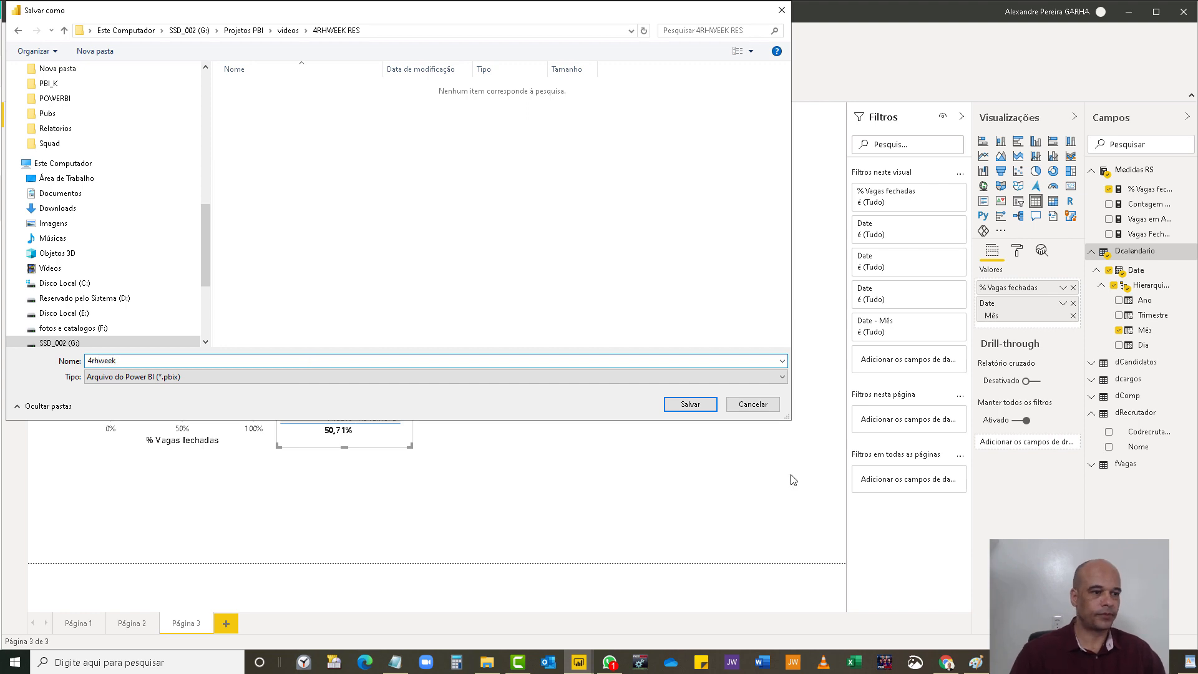
click(703, 404)
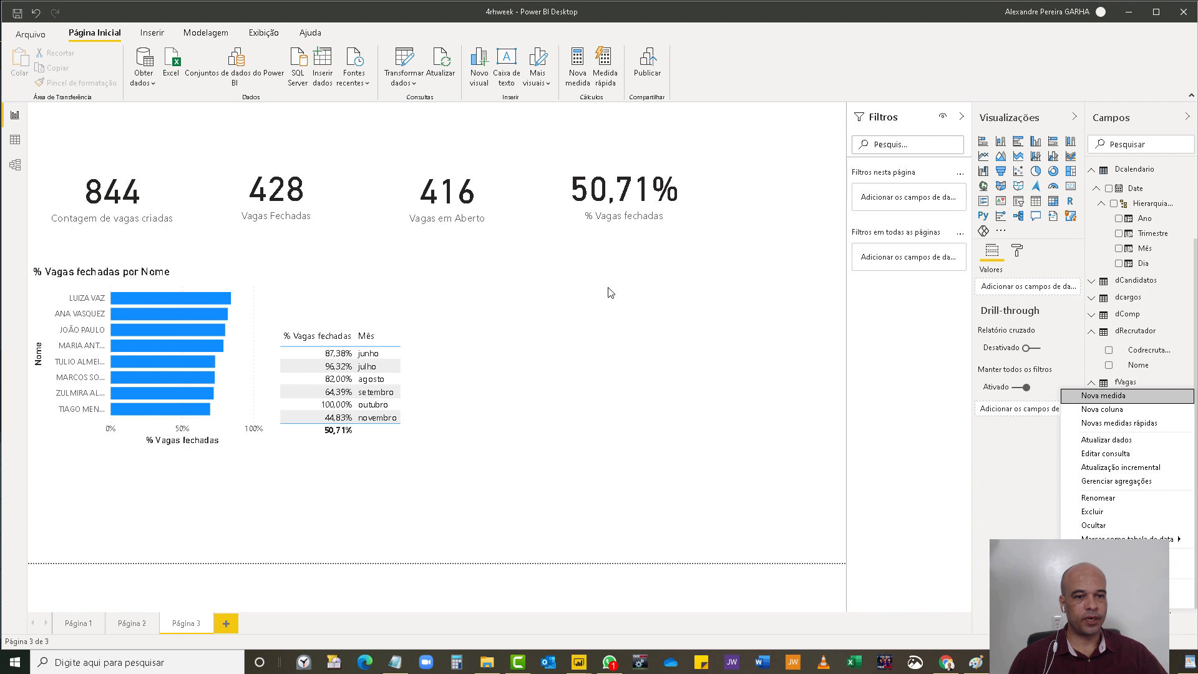
- Add a calculated column named "Atendeu meta" to fVagas and begin its formula with an IF function on a separate line
click(610, 292)
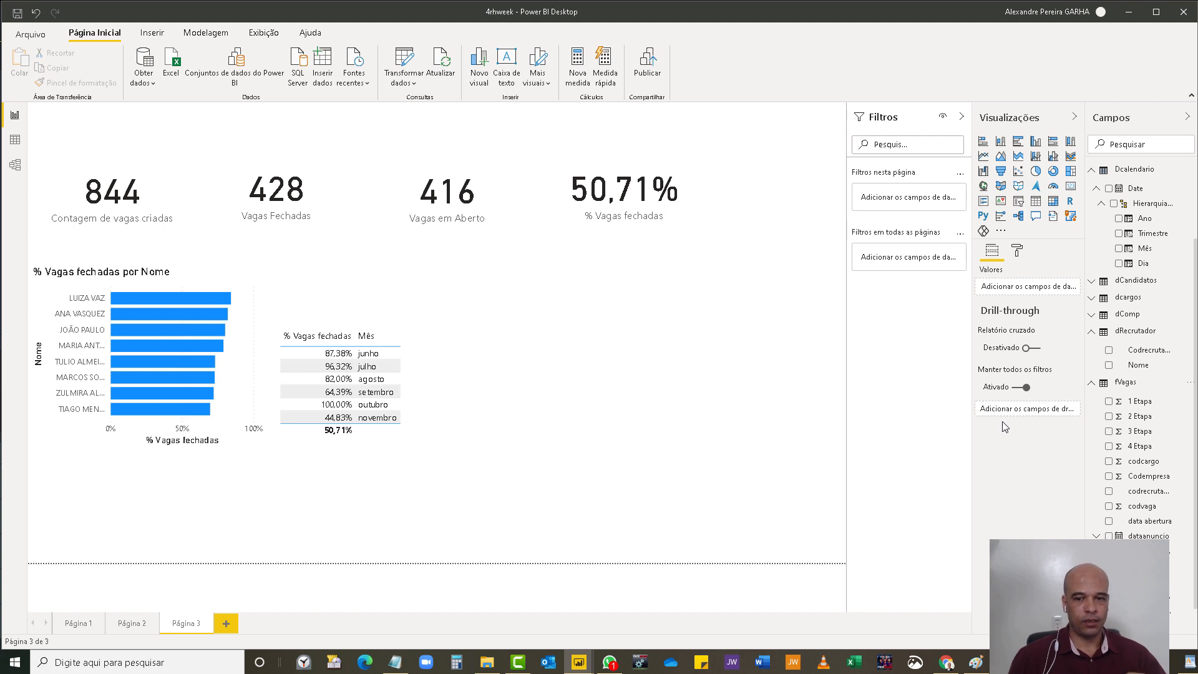
click(1190, 385)
click(1138, 407)
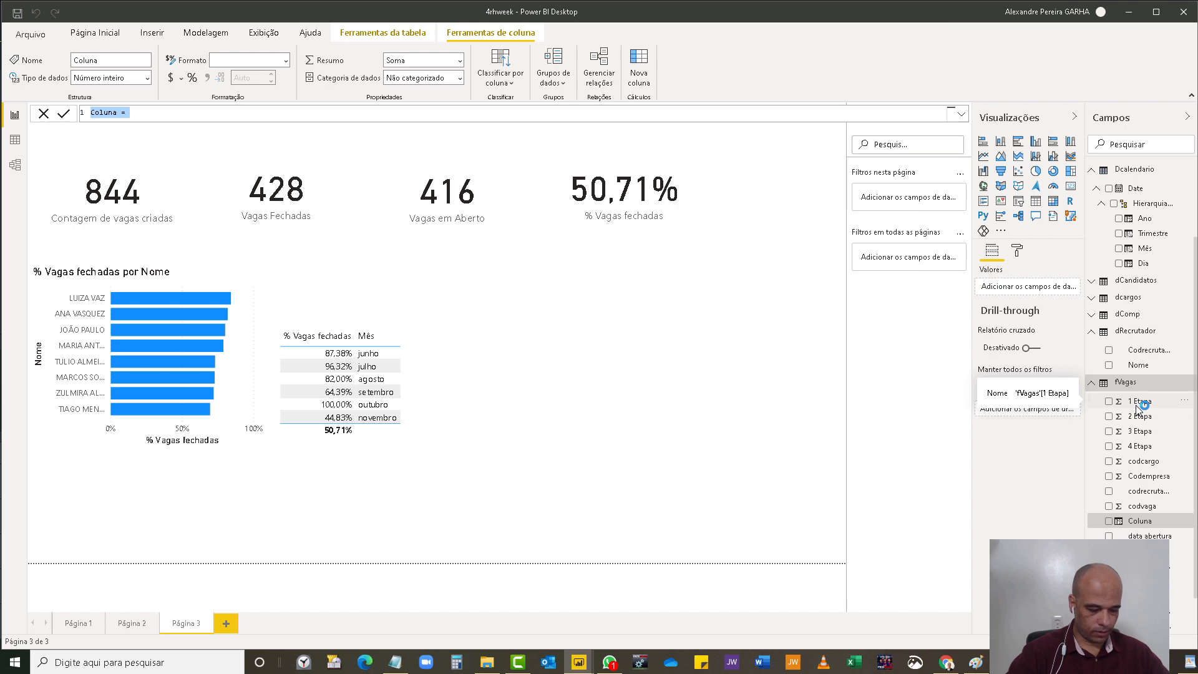
text(Atendeu)
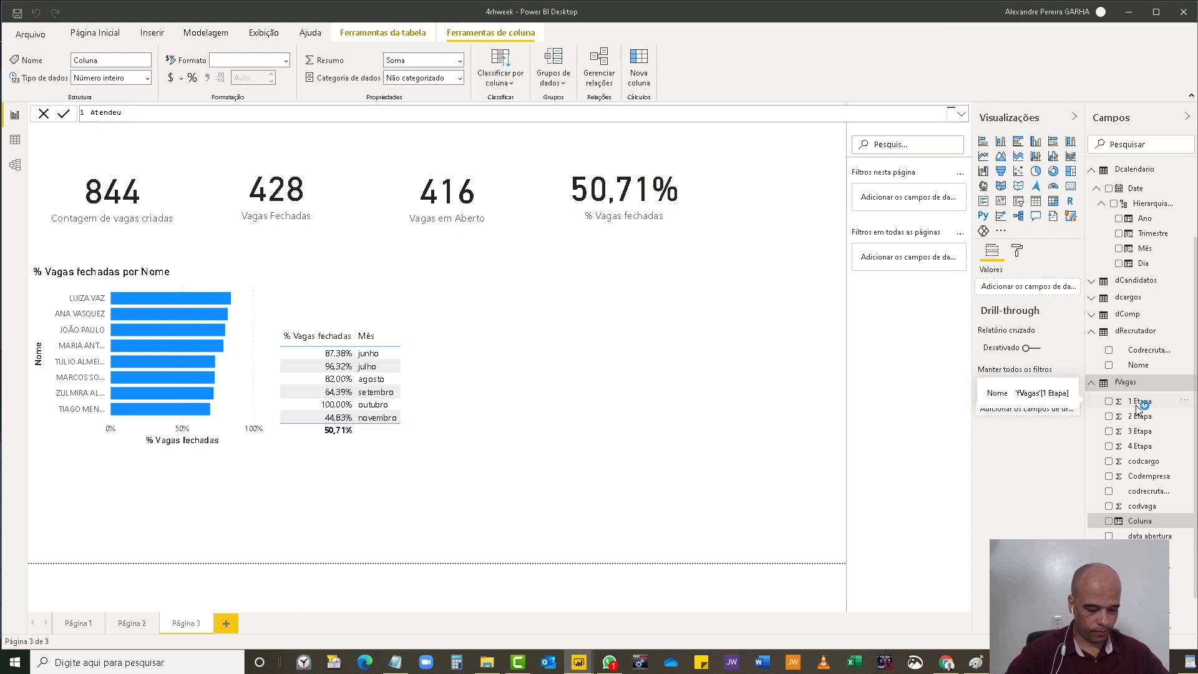
text( meta)
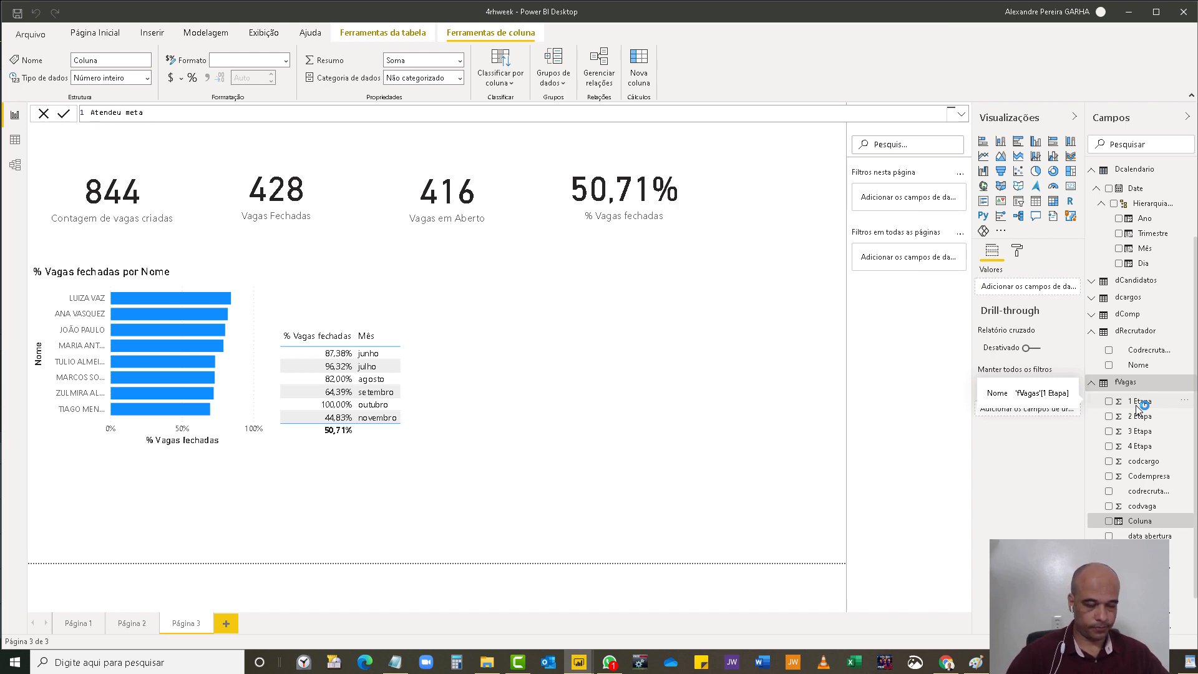
text( =)
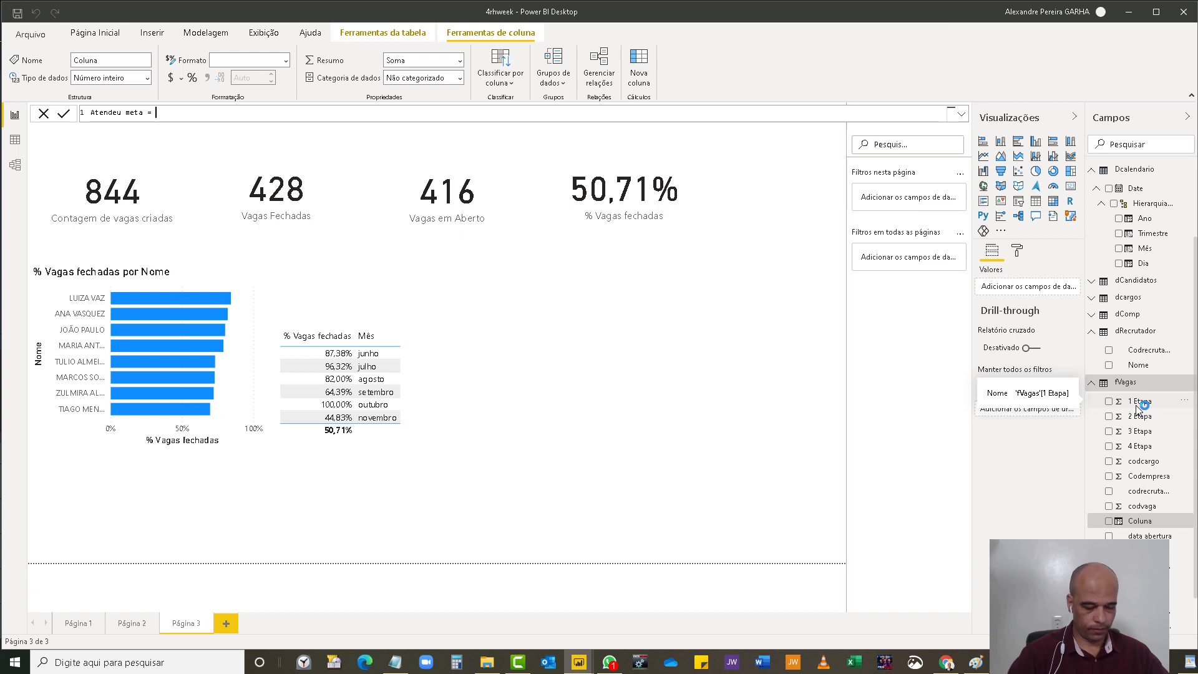
key(shift+Return)
key(shift+Return)
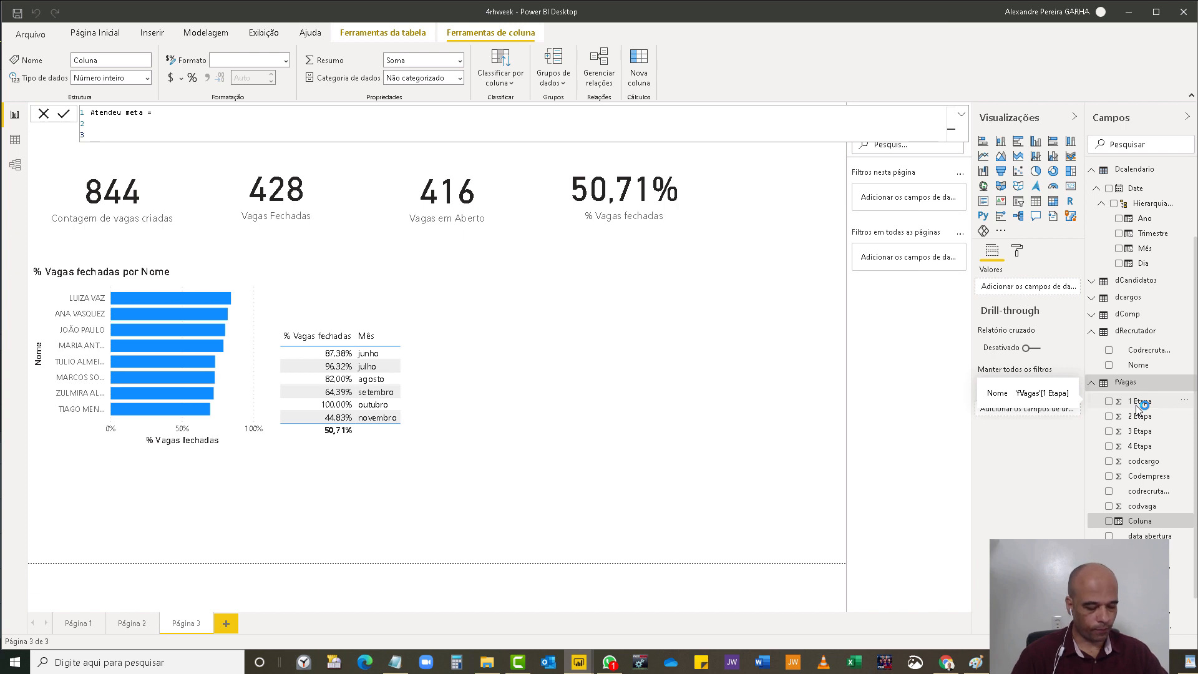
text(if)
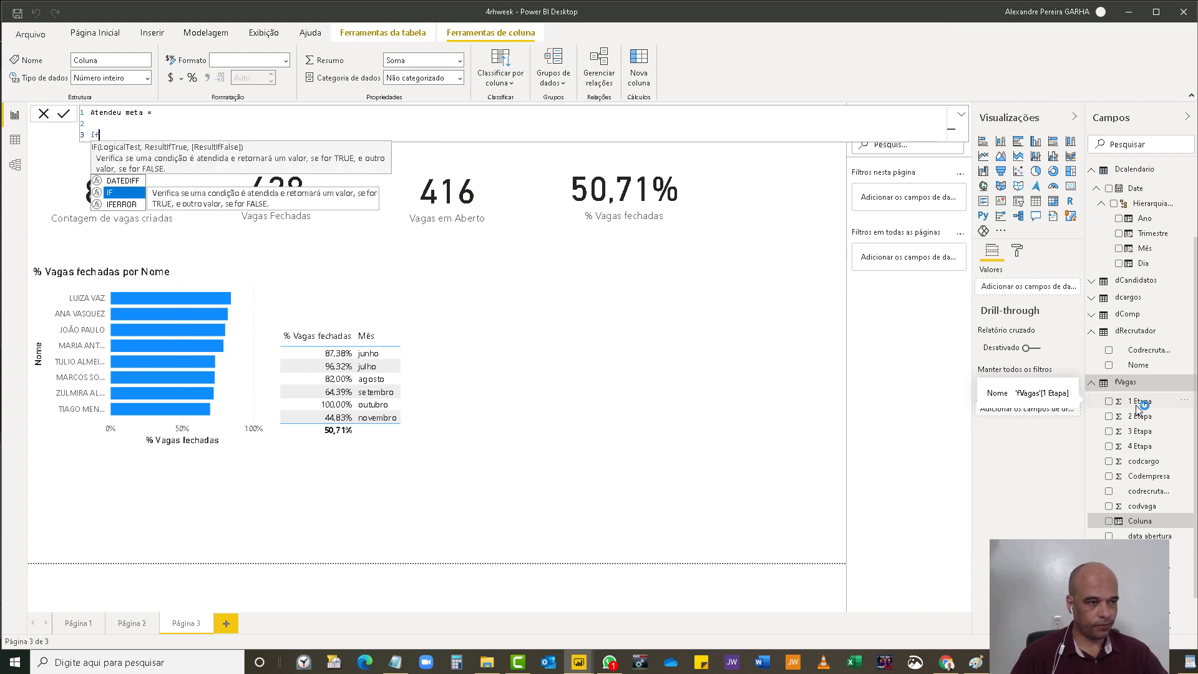
text(()
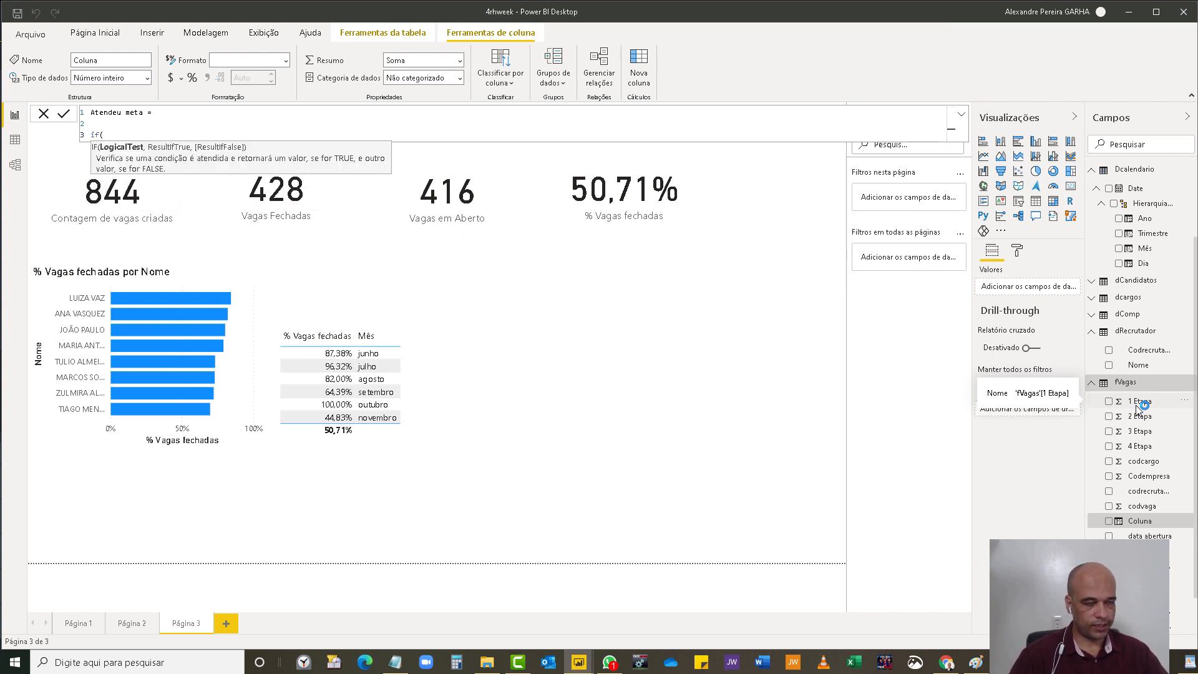
key(shift+Return)
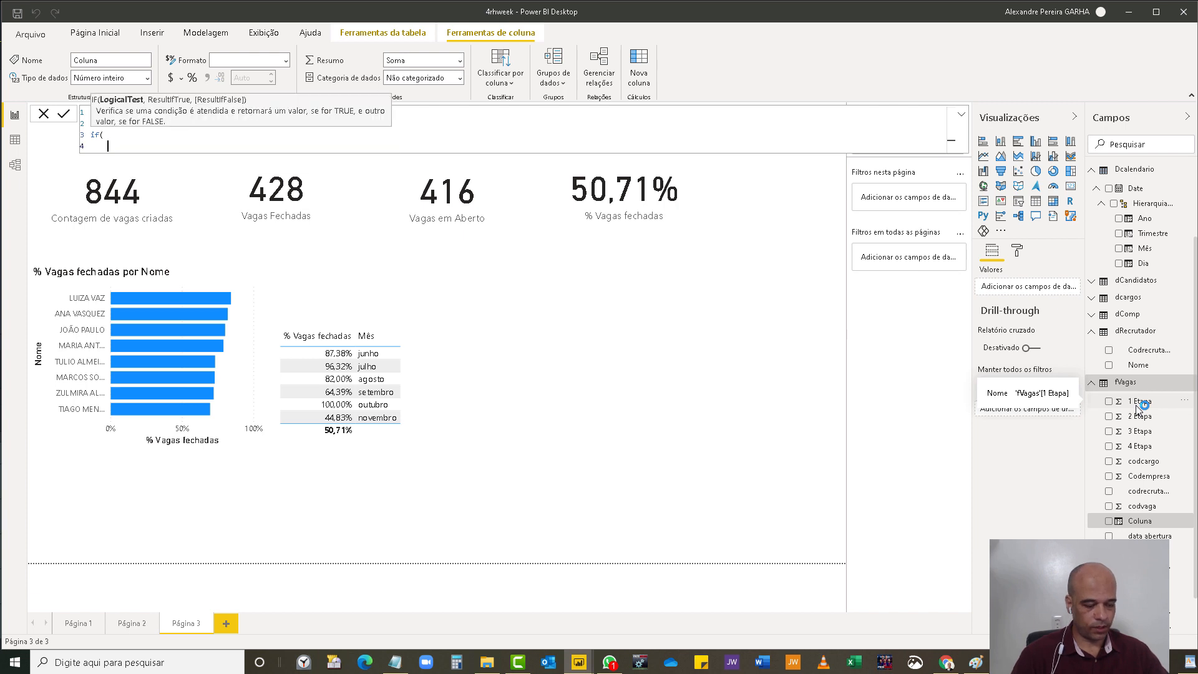
text(data)
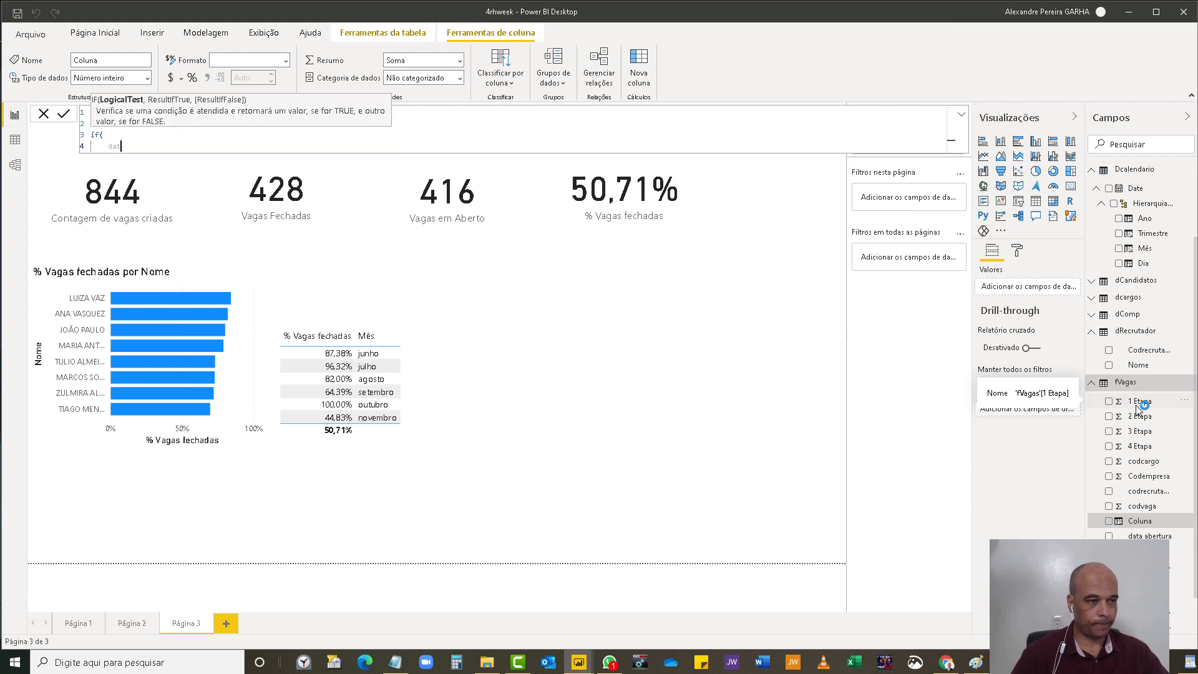
key(BackSpace)
key(BackSpace)
key(BackSpace)
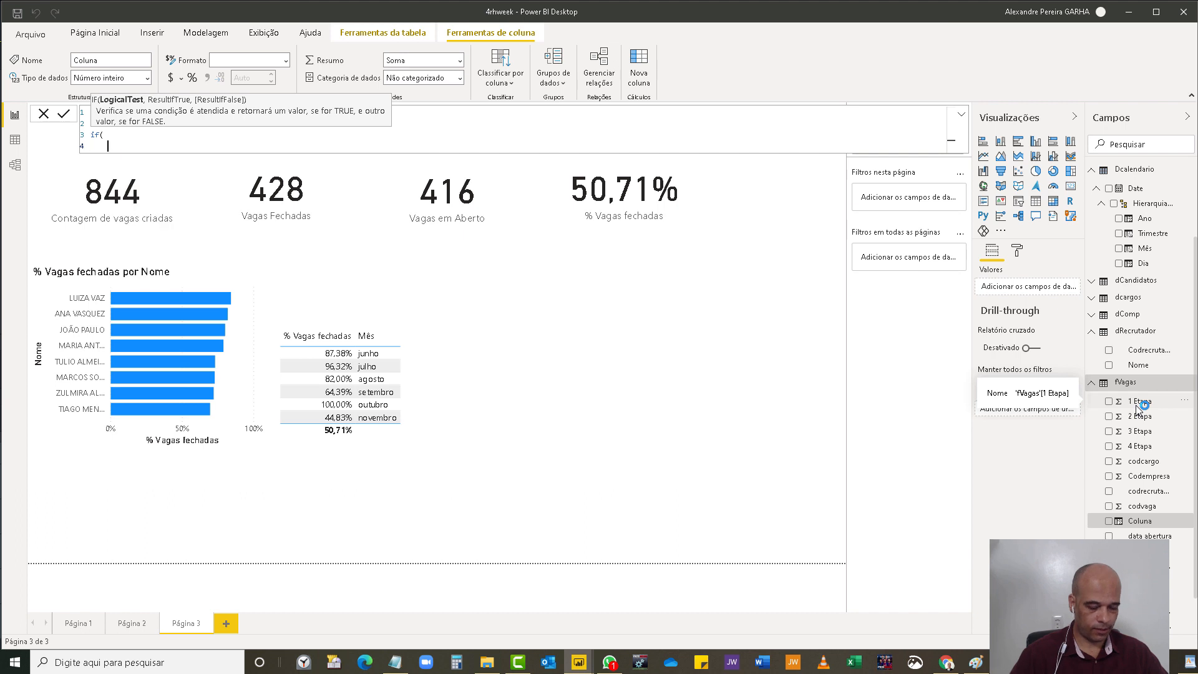
text(meta)
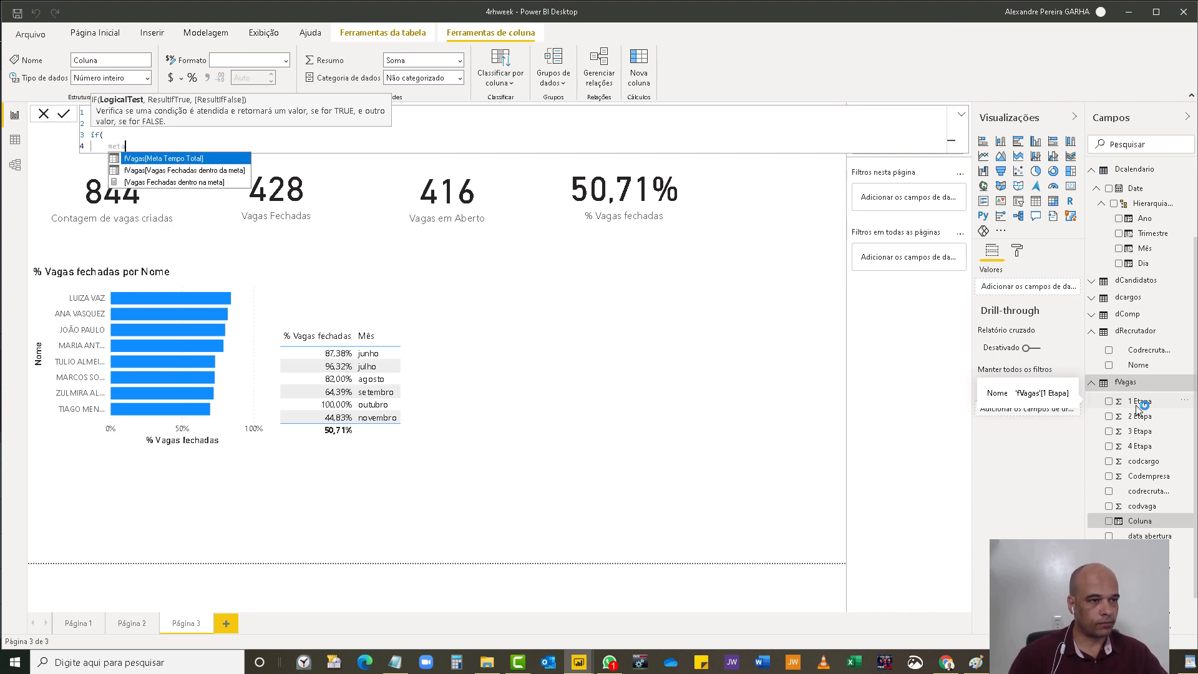
key(BackSpace)
key(BackSpace)
key(BackSpace)
key(BackSpace)
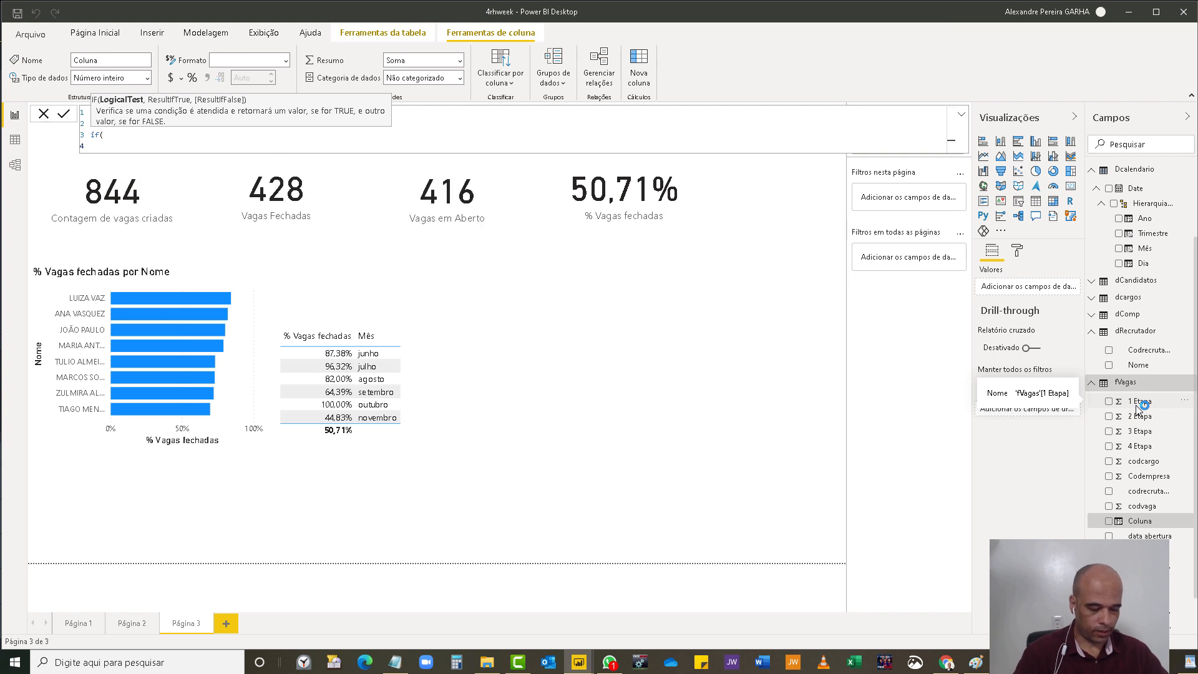
- Enter the IF condition fVagas[Tempo Total]<=fVagas[Meta Tempo Total] in the Atendeu meta formula
text(tempo)
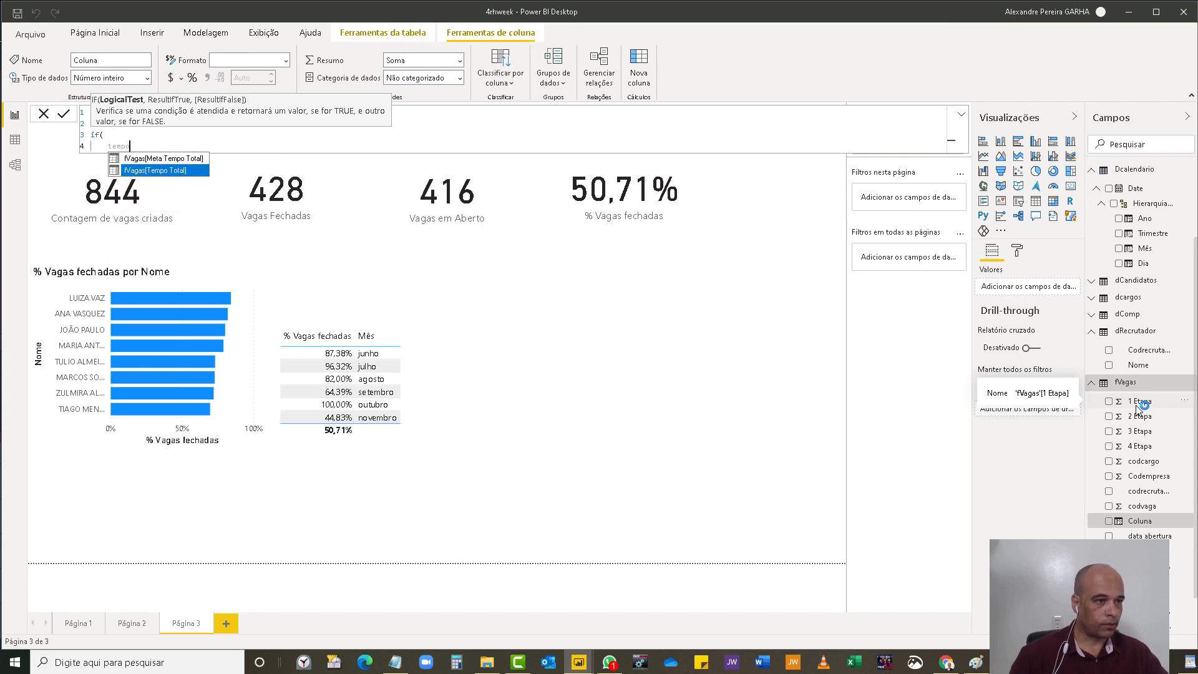
key(Tab)
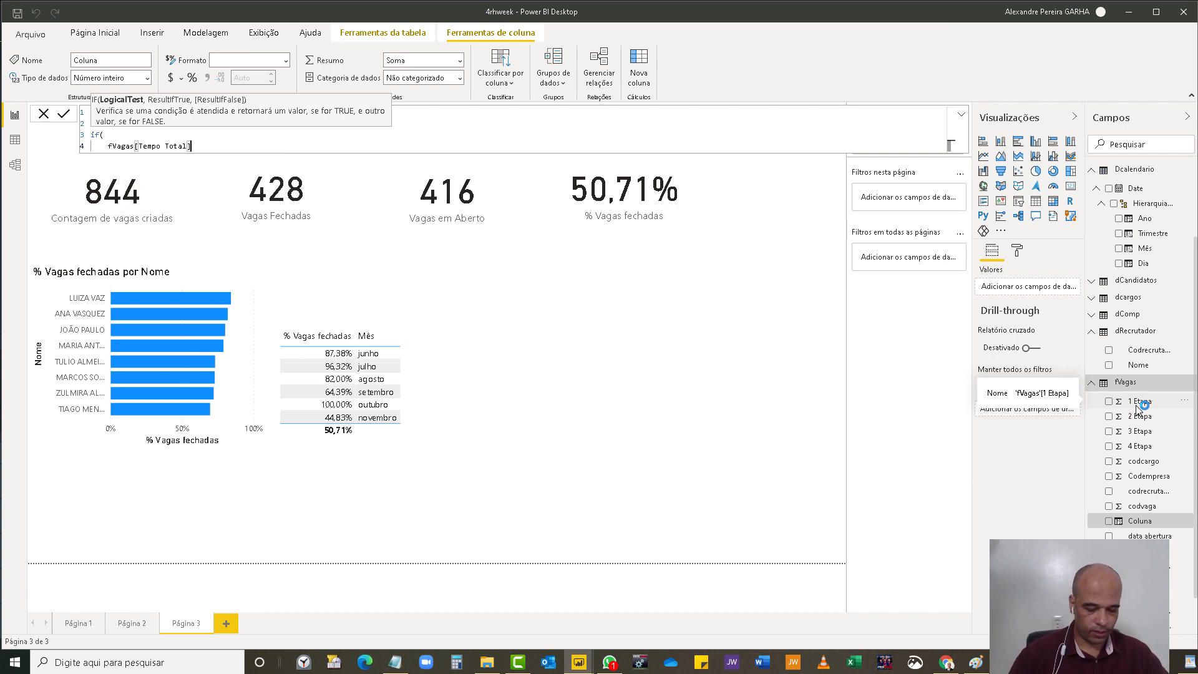
text(<=meta)
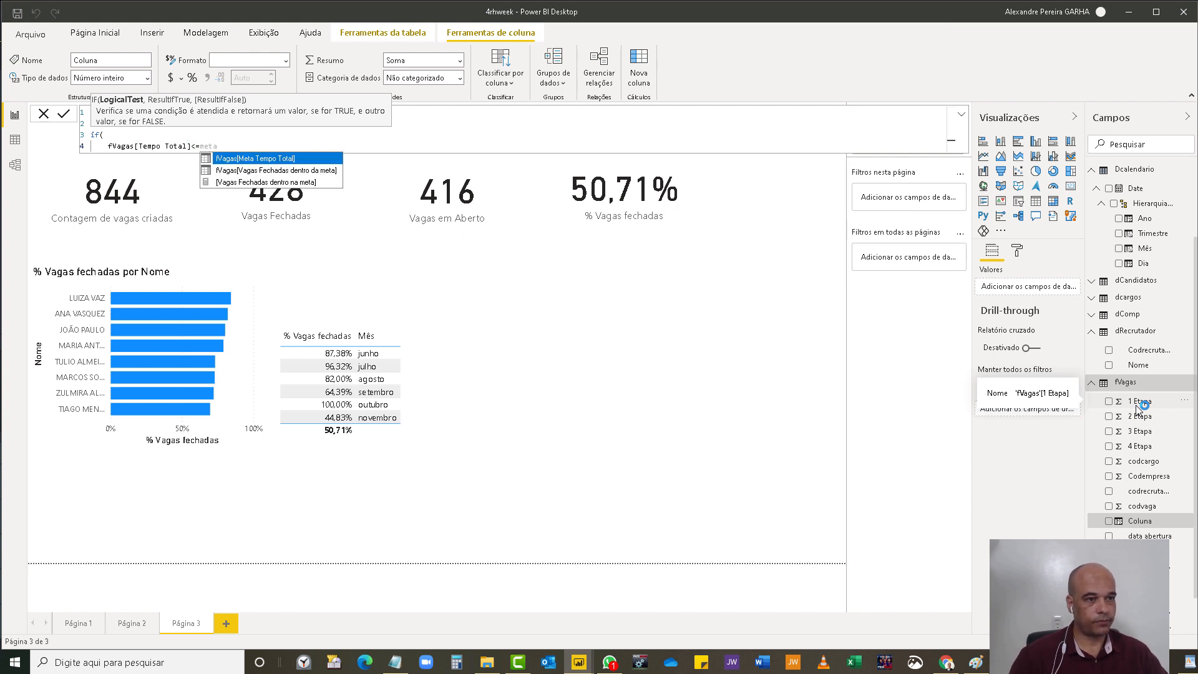
key(Tab)
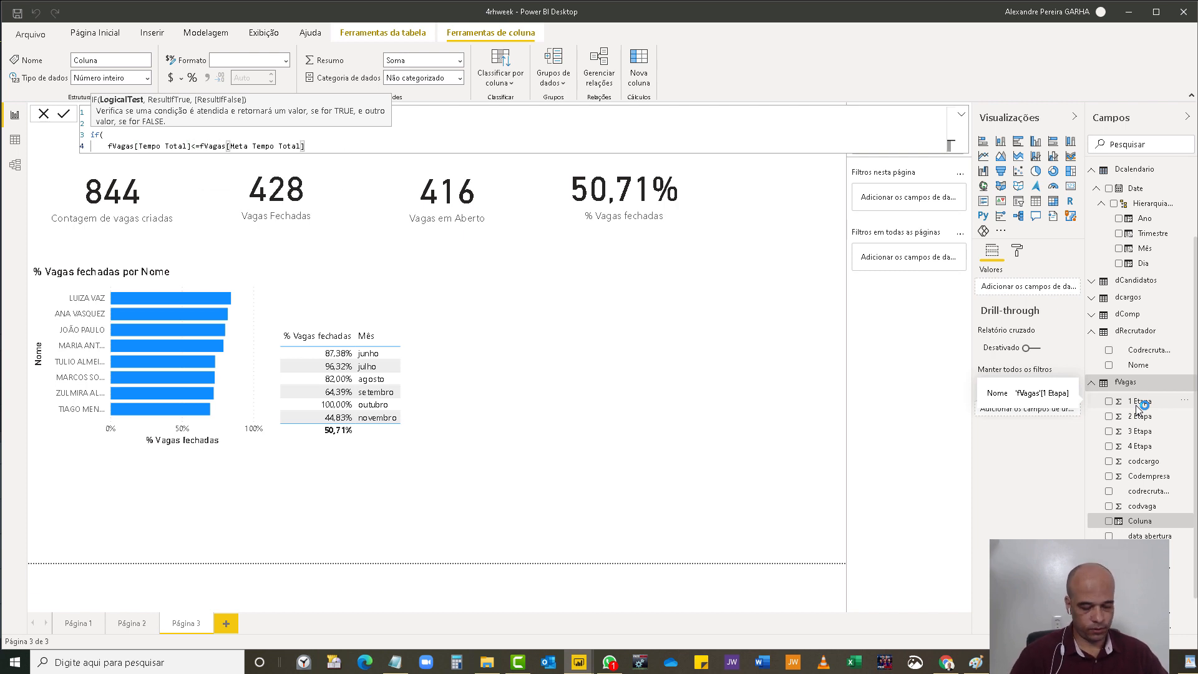
- Add "Dentro da Meta" on a new line as the IF function's result when the condition is true
text(,)
key(shift+Return)
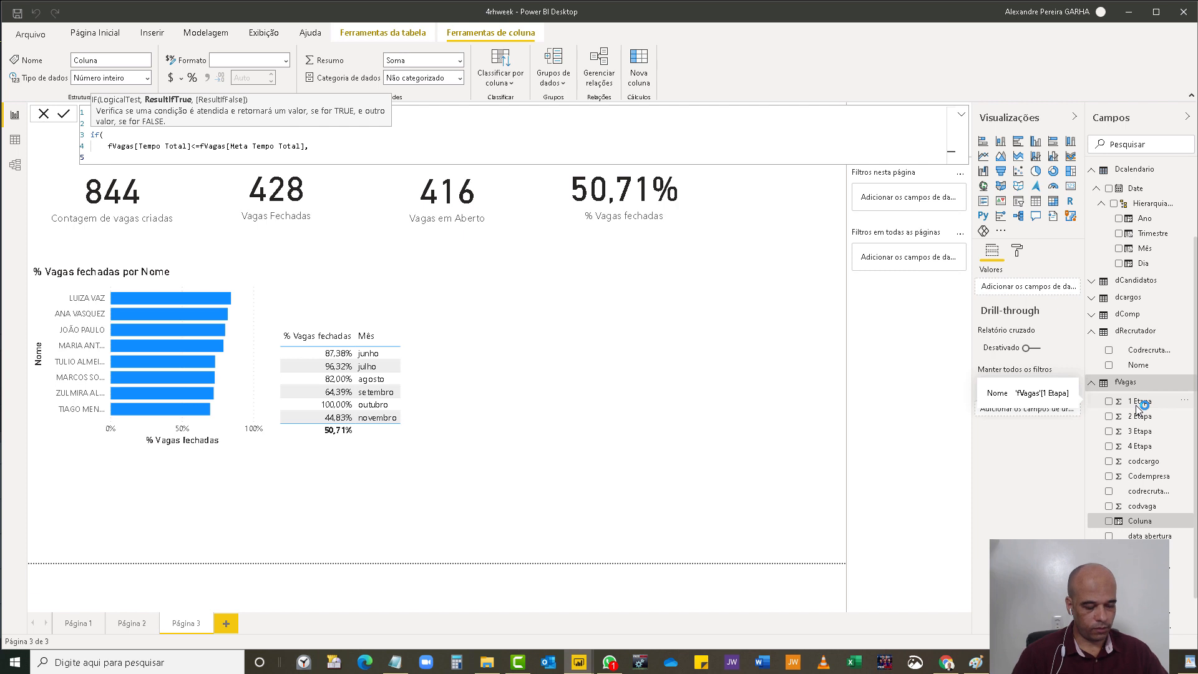
text("D)
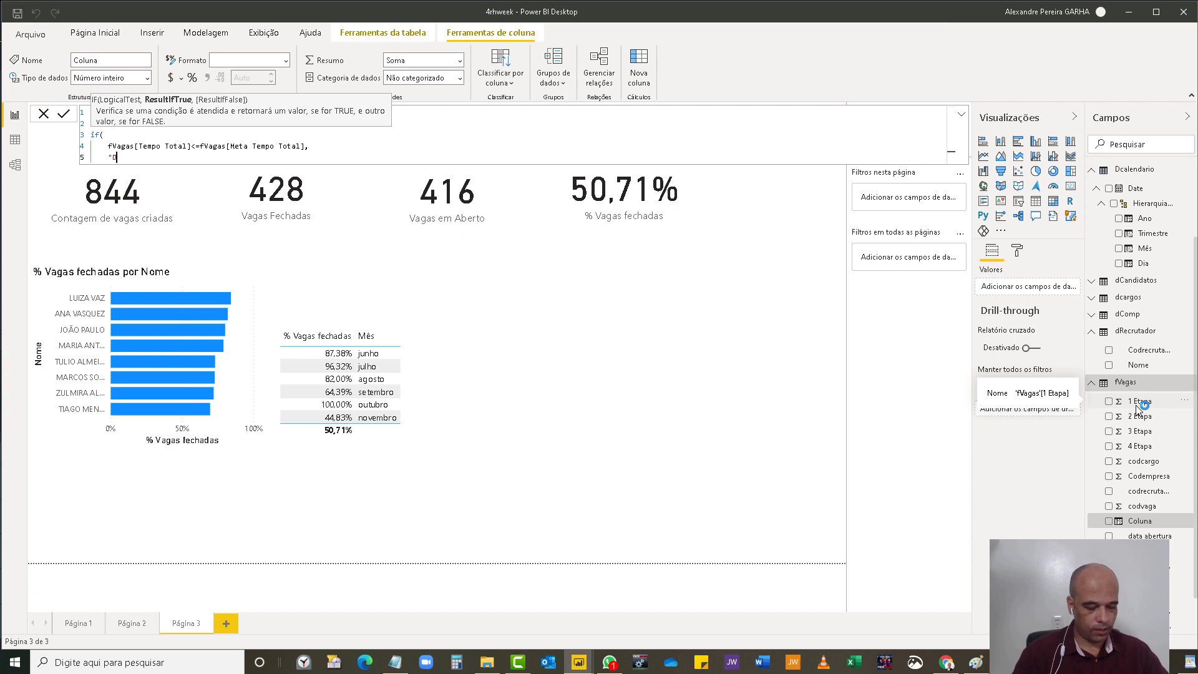
text(entro da Meta")
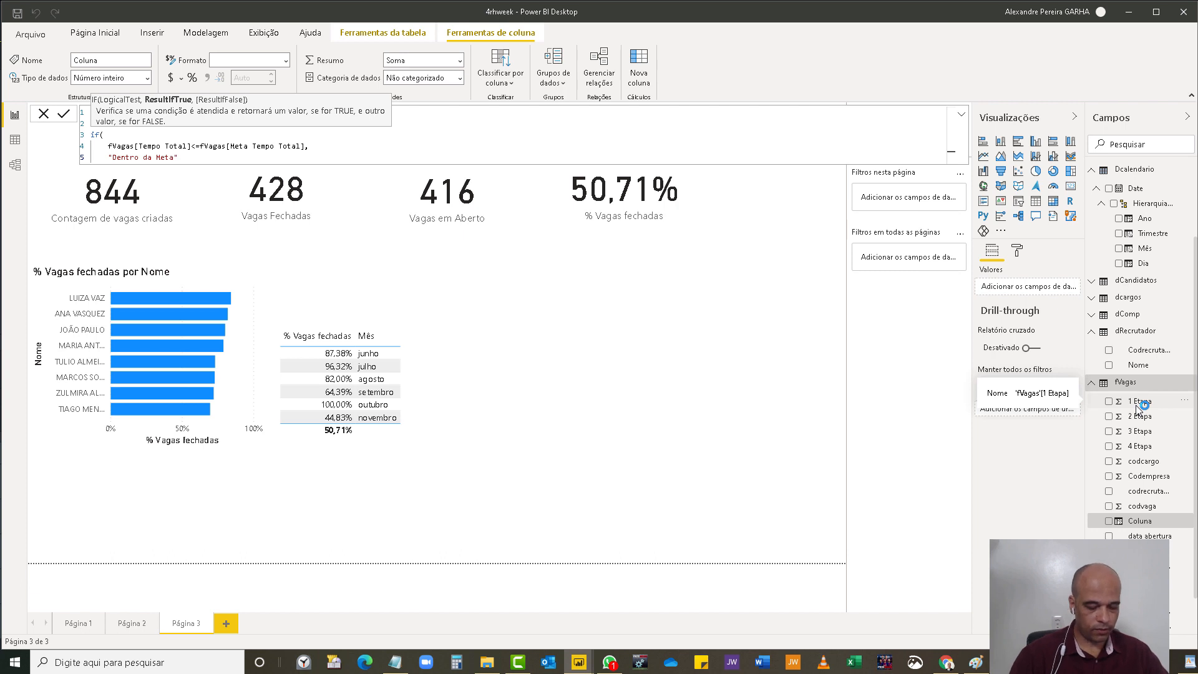
- Add "fora da Meta" on a new line as the IF function's result when the condition is false
text(,)
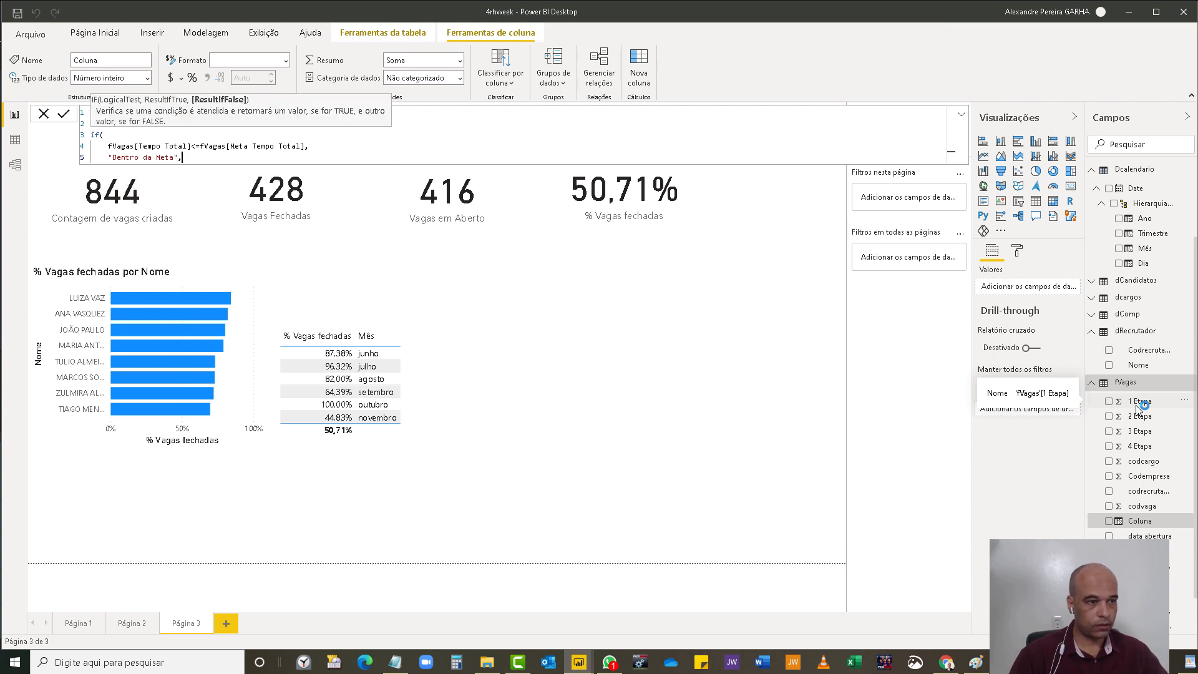
key(shift+Return)
text("fora)
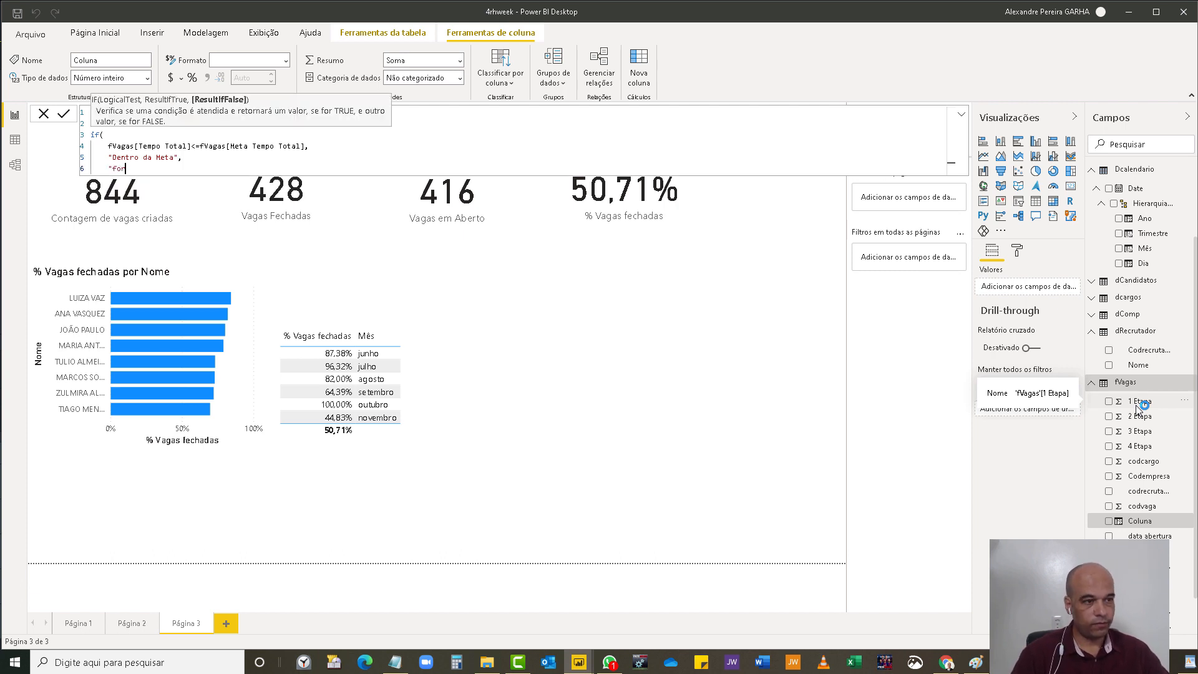
text( da Meta)
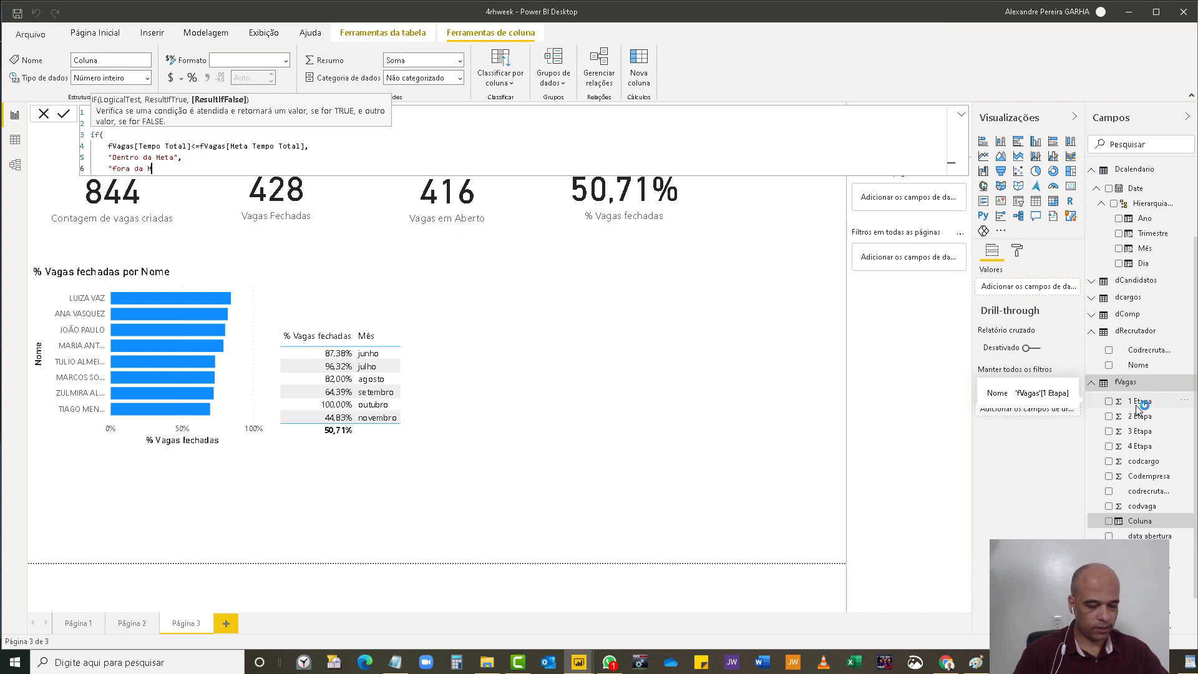
- Capitalize the first letter of the false result so that its text reads "Fora da Meta"
key(Left)
key(Left)
key(Left)
key(Left)
key(Left)
key(Left)
key(Left)
key(Left)
key(Left)
key(Left)
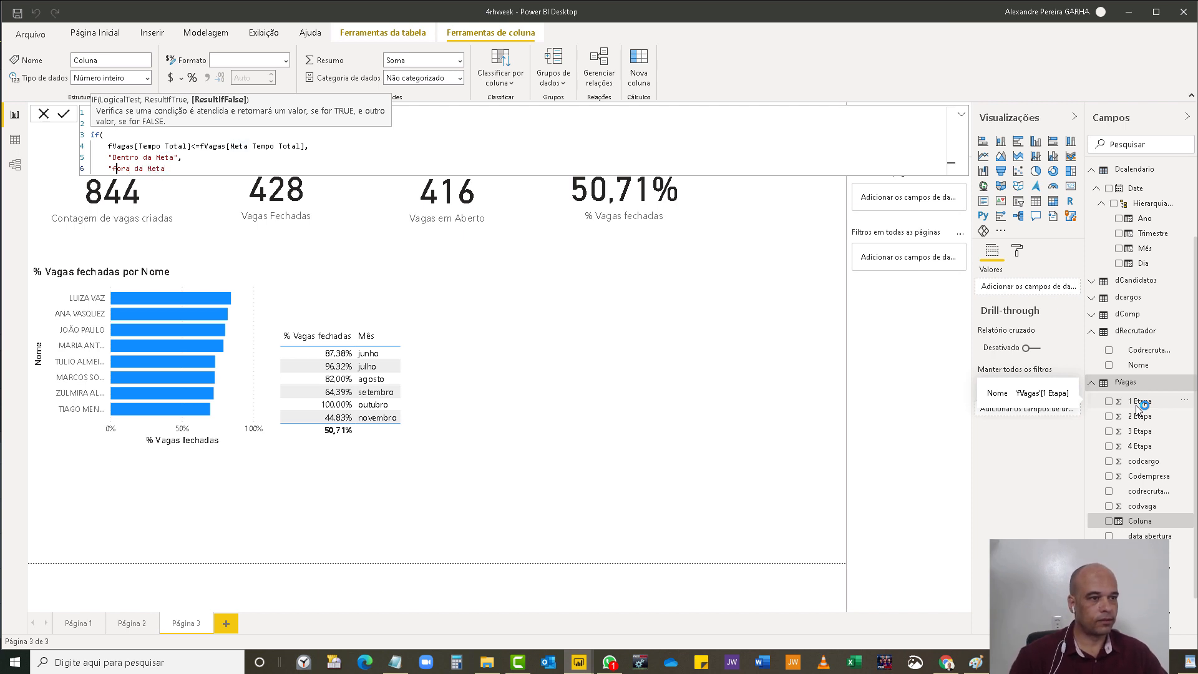
key(Delete)
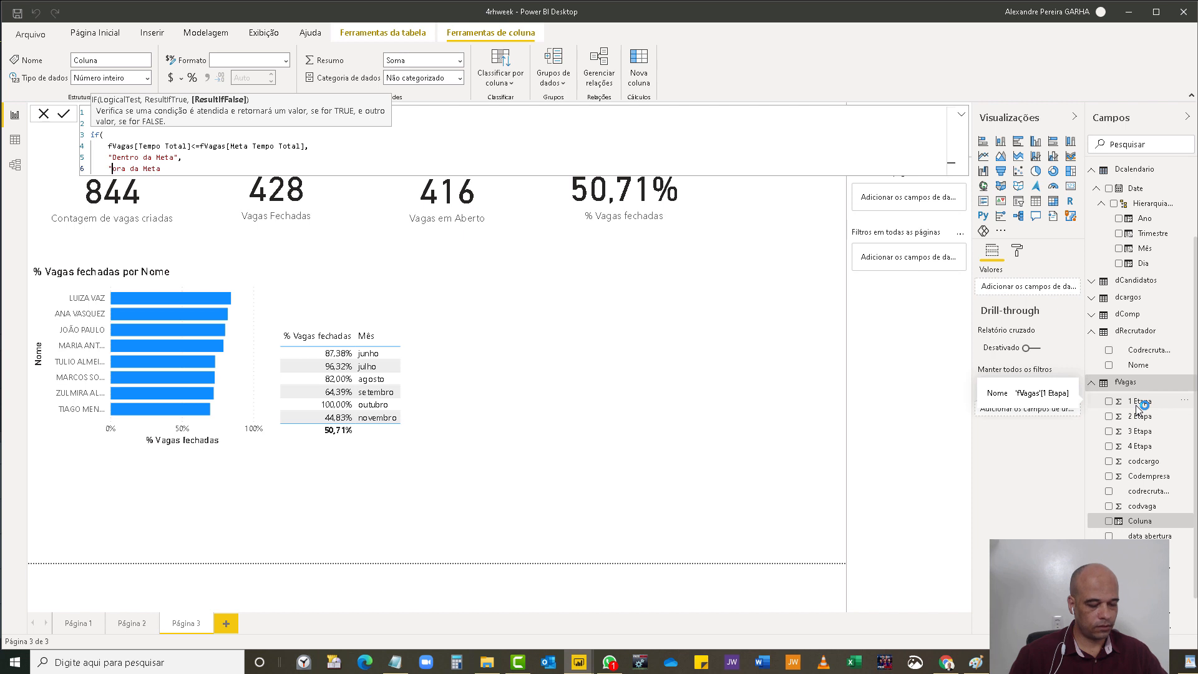
text(F)
key(Right)
key(Right)
key(Right)
key(Right)
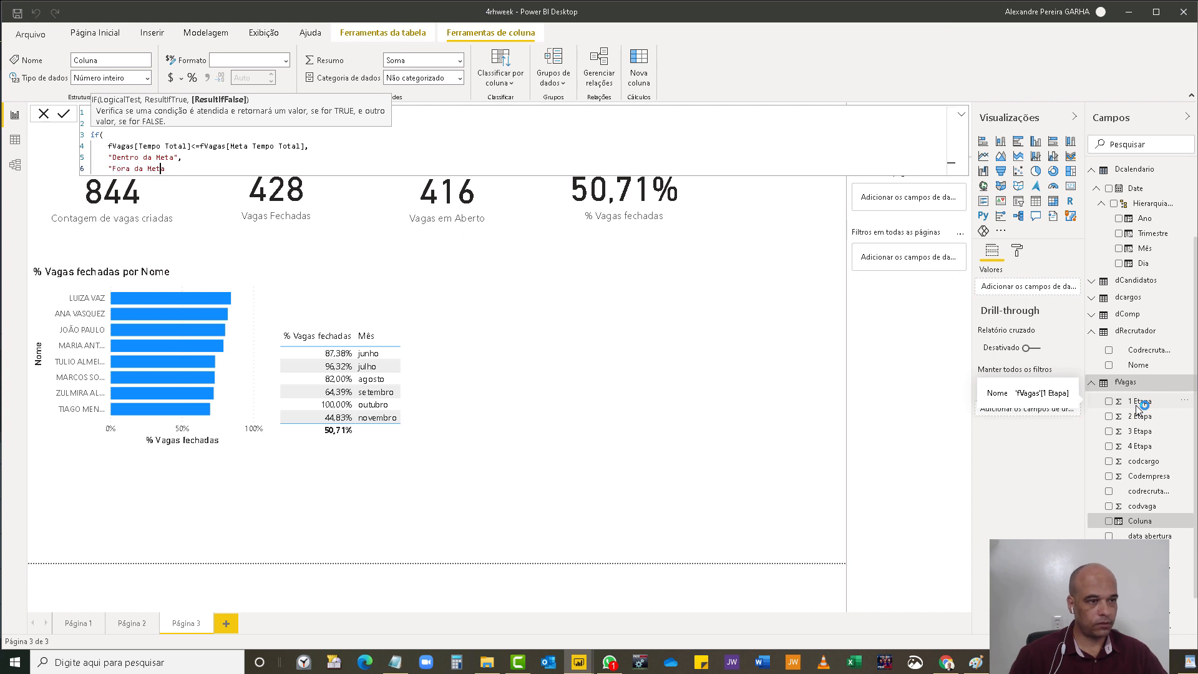
key(Right)
- Close the false-result text and the IF function, and commit the Atendeu meta column formula
text(")
key(shift+Return)
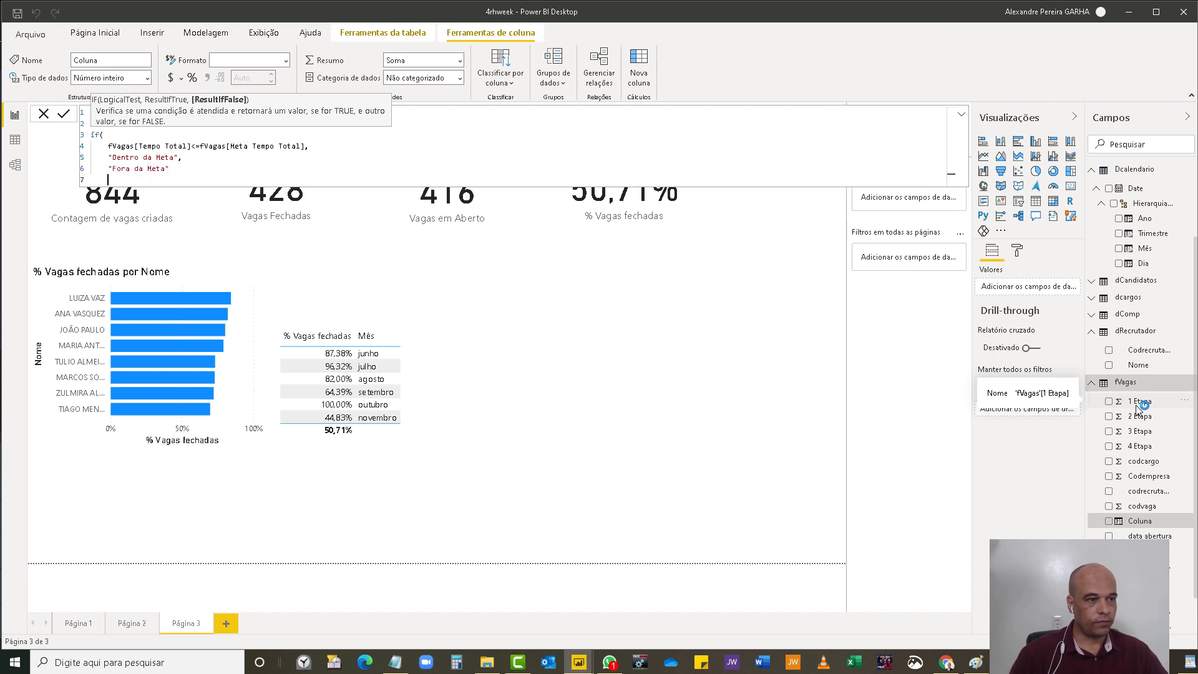
text())
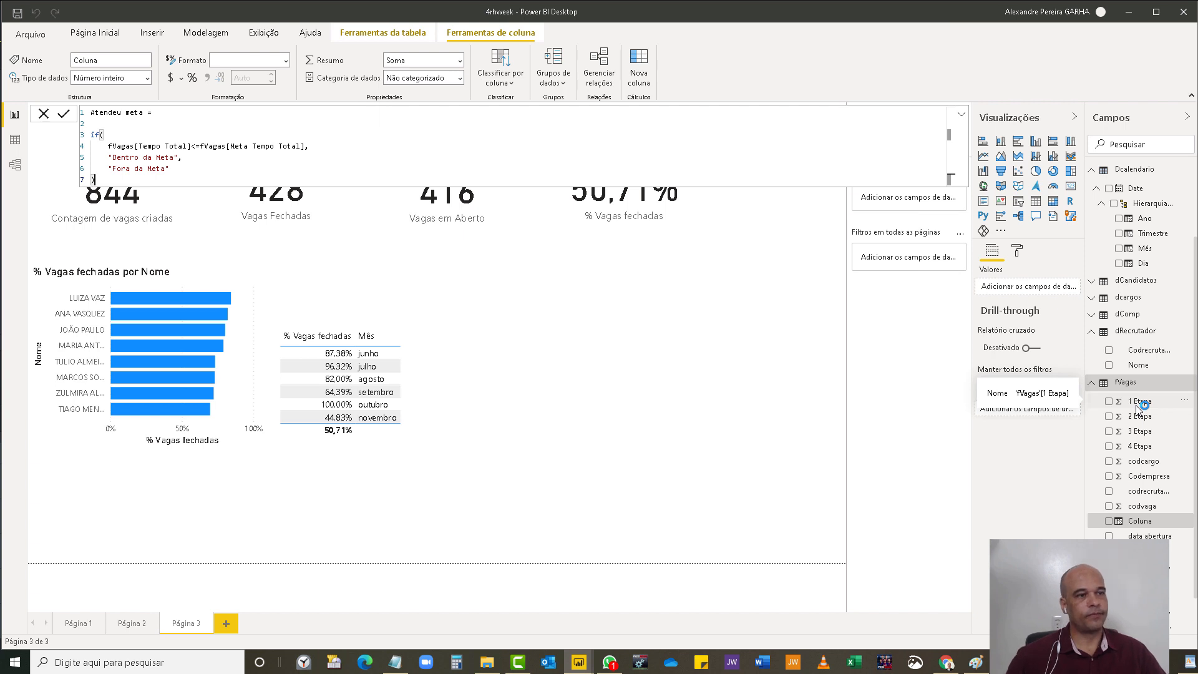
key(Return)
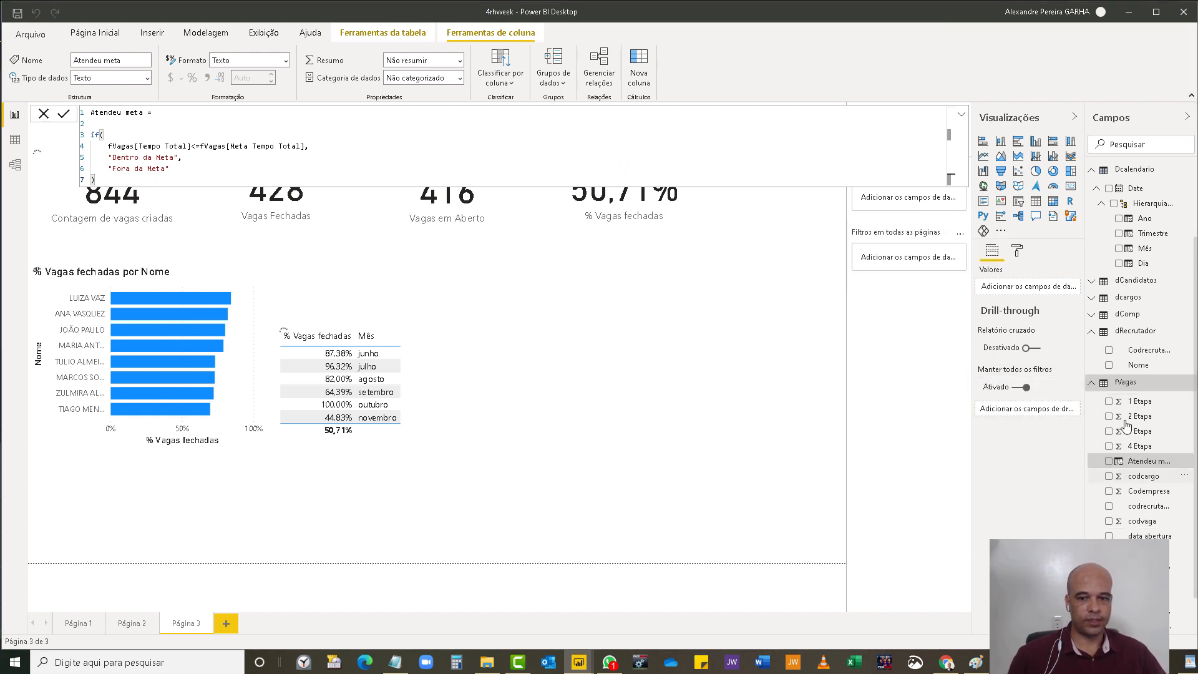
- Create a table visual on Página 3 with the fVagas fields Atendeu meta and codvaga, and widen it
drag(1158, 467, 695, 330)
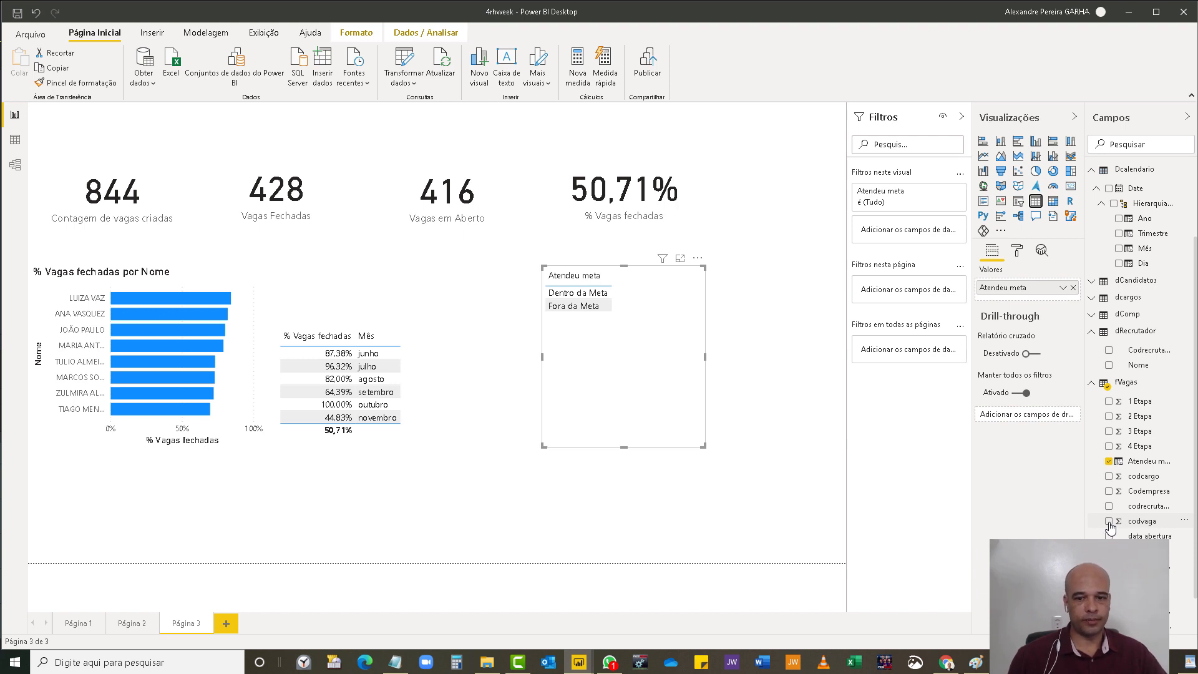
click(1109, 521)
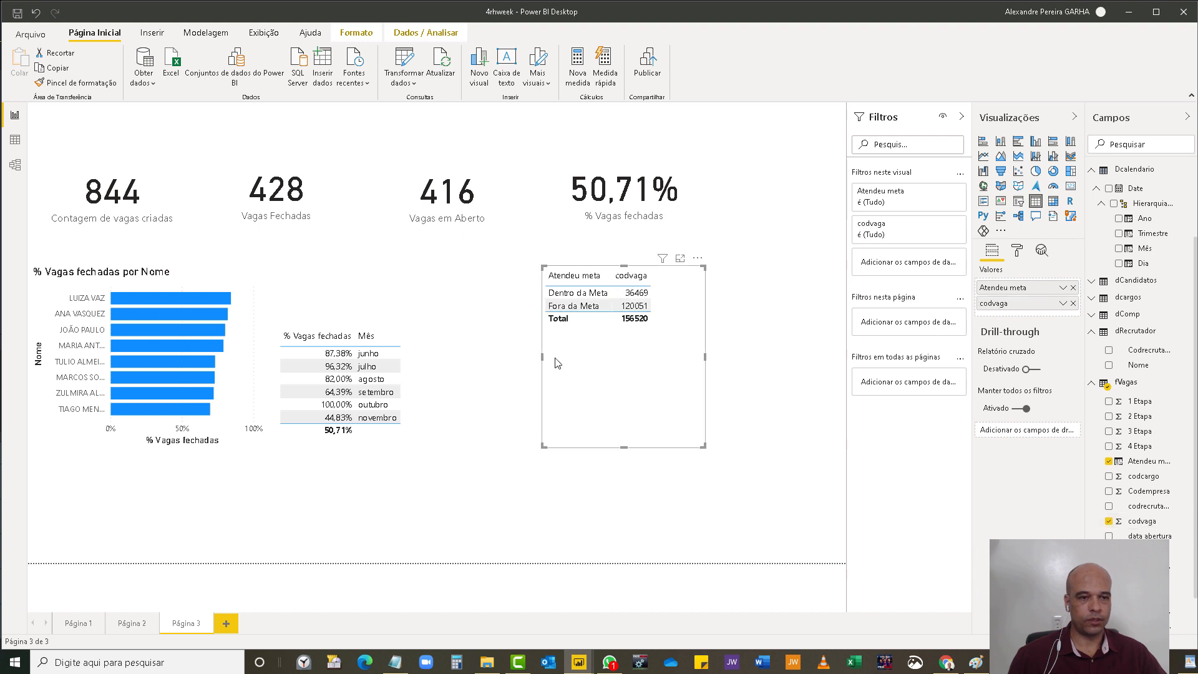
drag(541, 357, 469, 352)
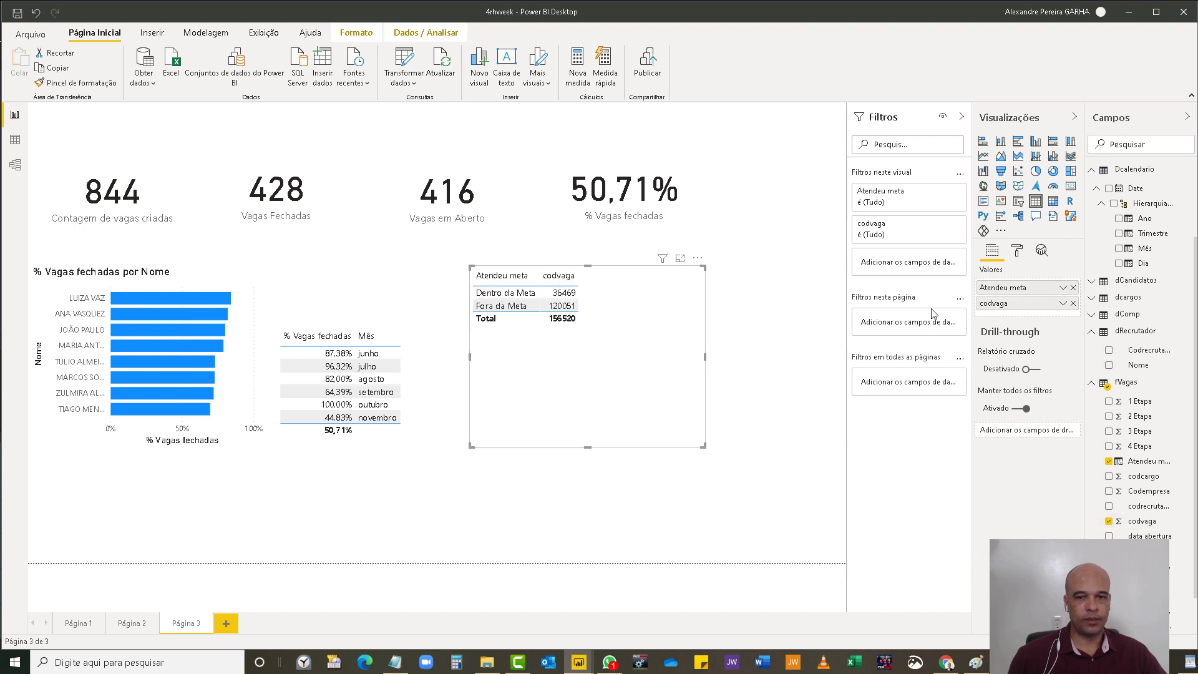
- Set the codvaga values in the Atendeu meta table to Não resumir
click(1062, 304)
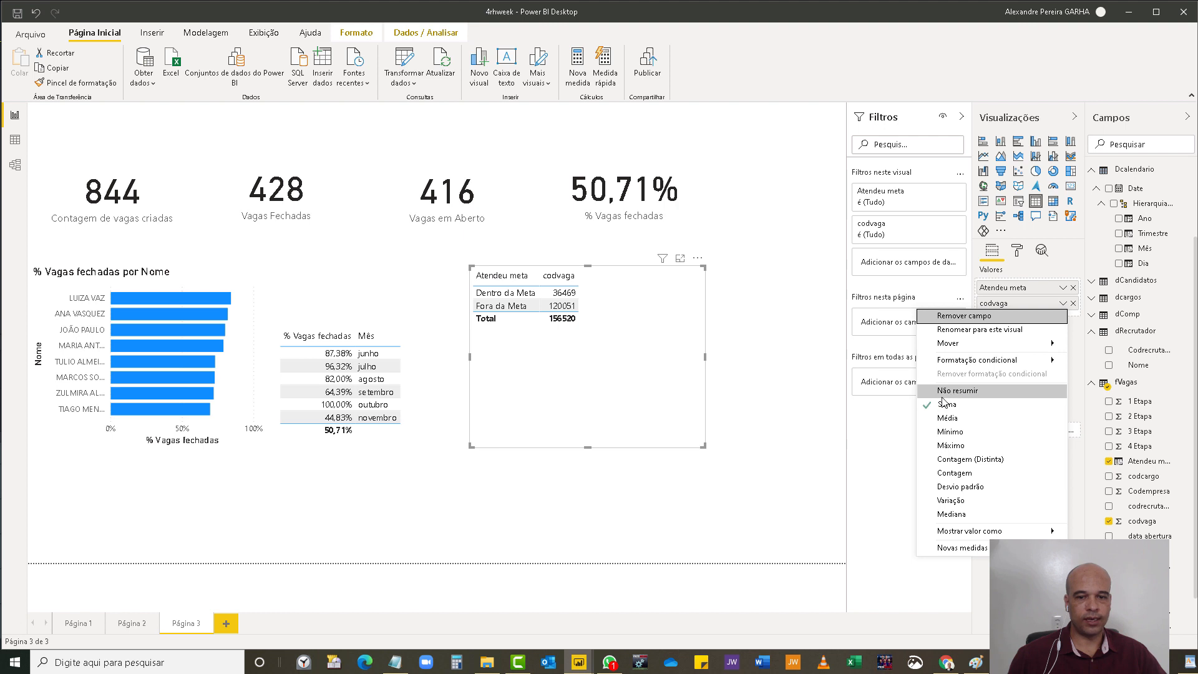
click(1062, 305)
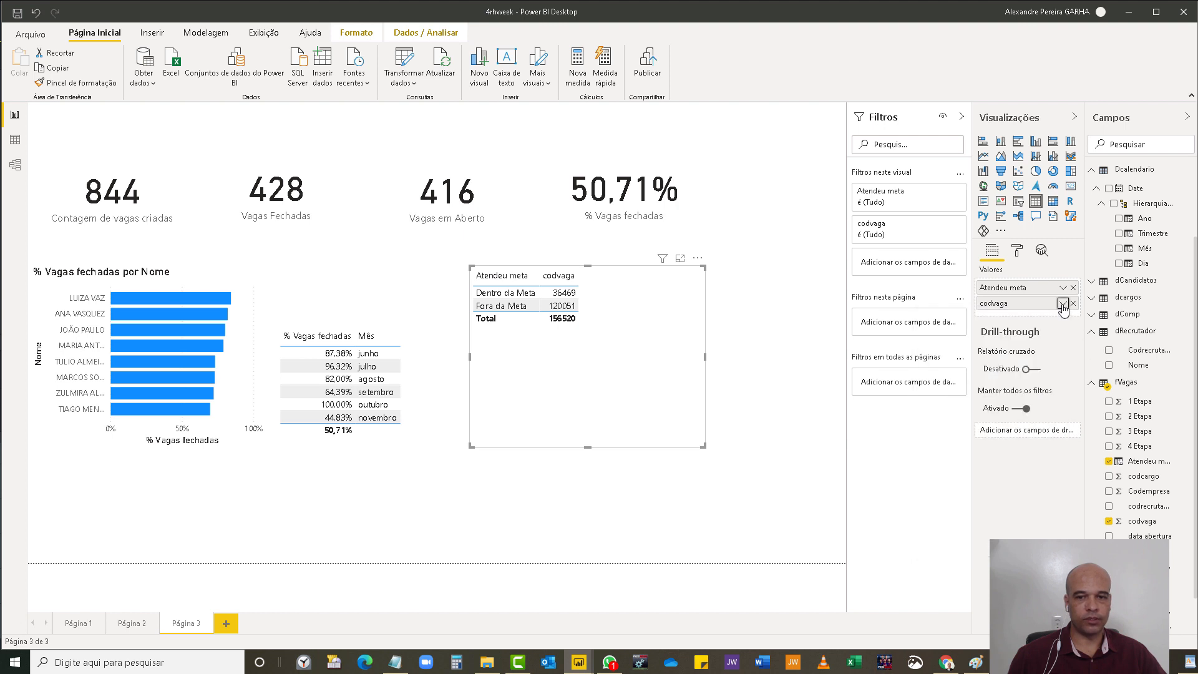
click(1062, 304)
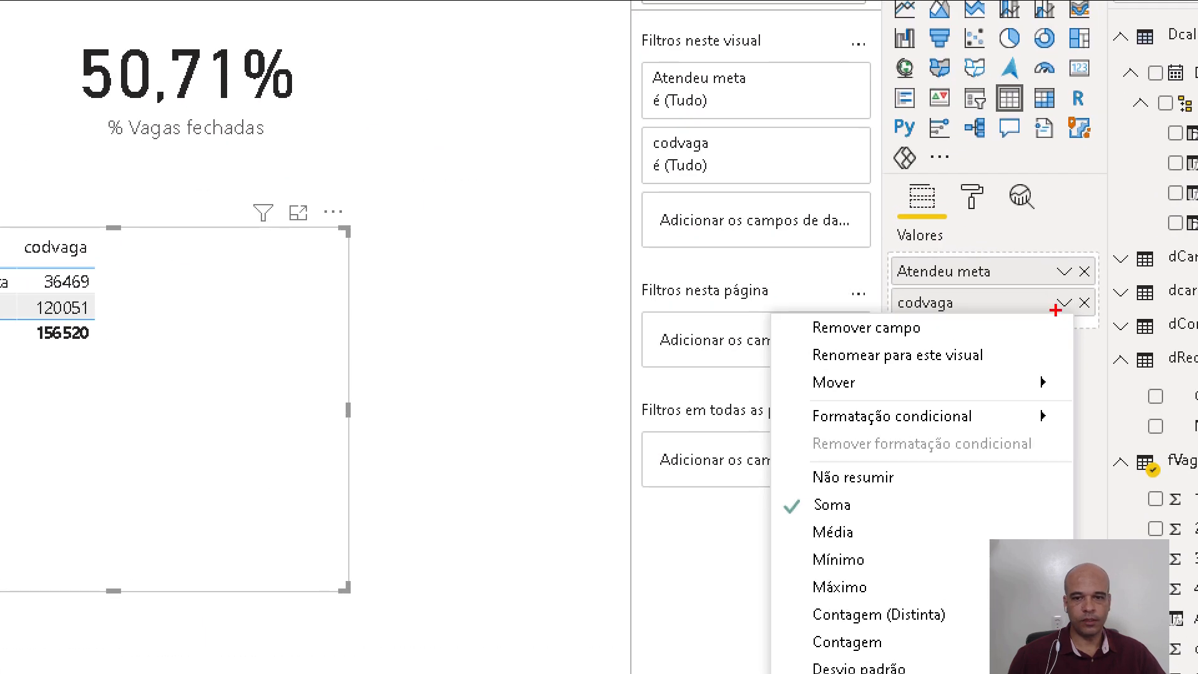
drag(1050, 288, 1071, 310)
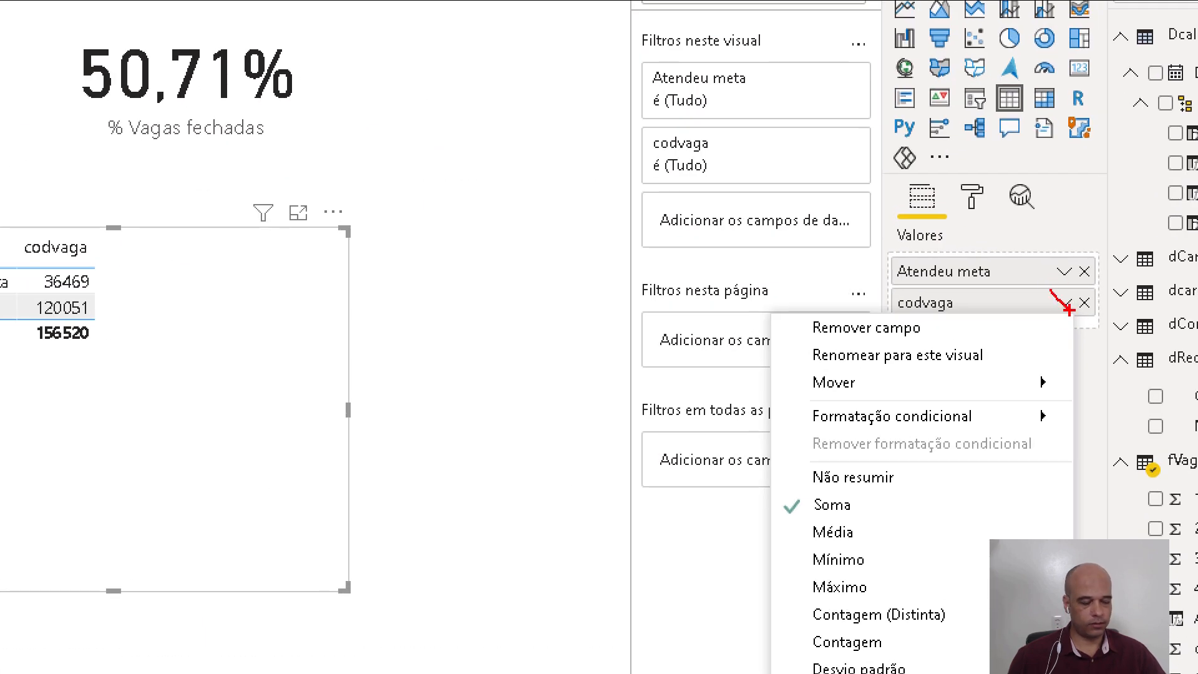
key(e)
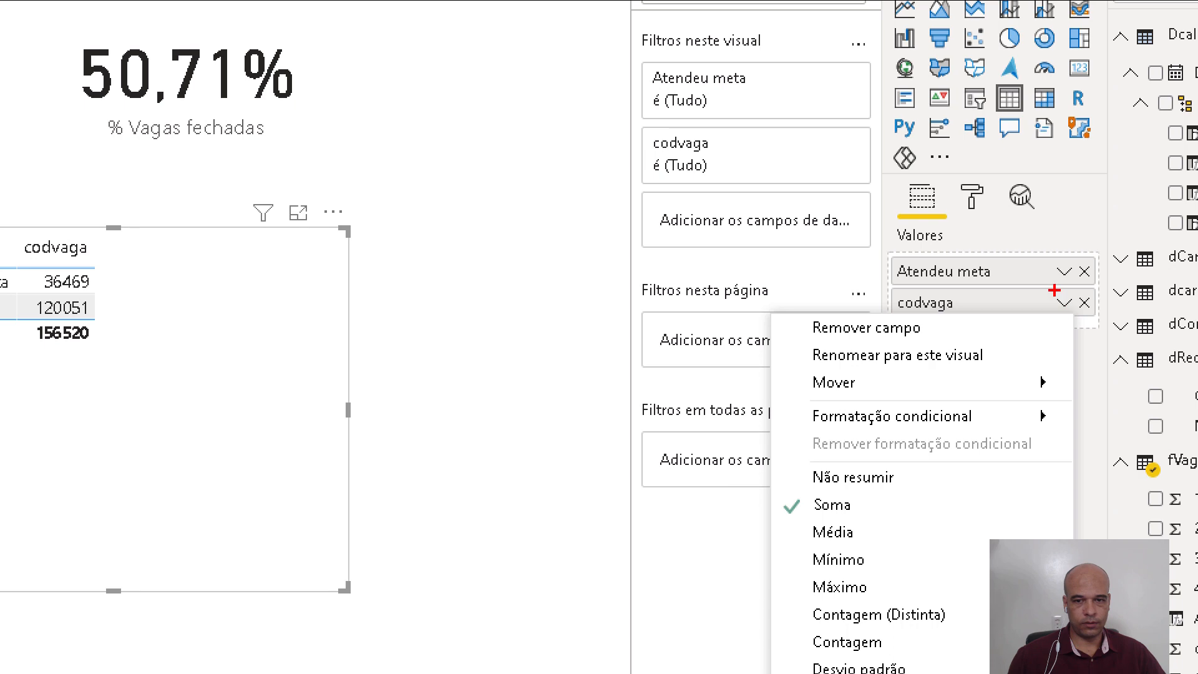
drag(1054, 291, 1077, 312)
mouse_move(801, 455)
mouse_down()
mouse_move(817, 474)
mouse_move(934, 492)
mouse_up()
key(Escape)
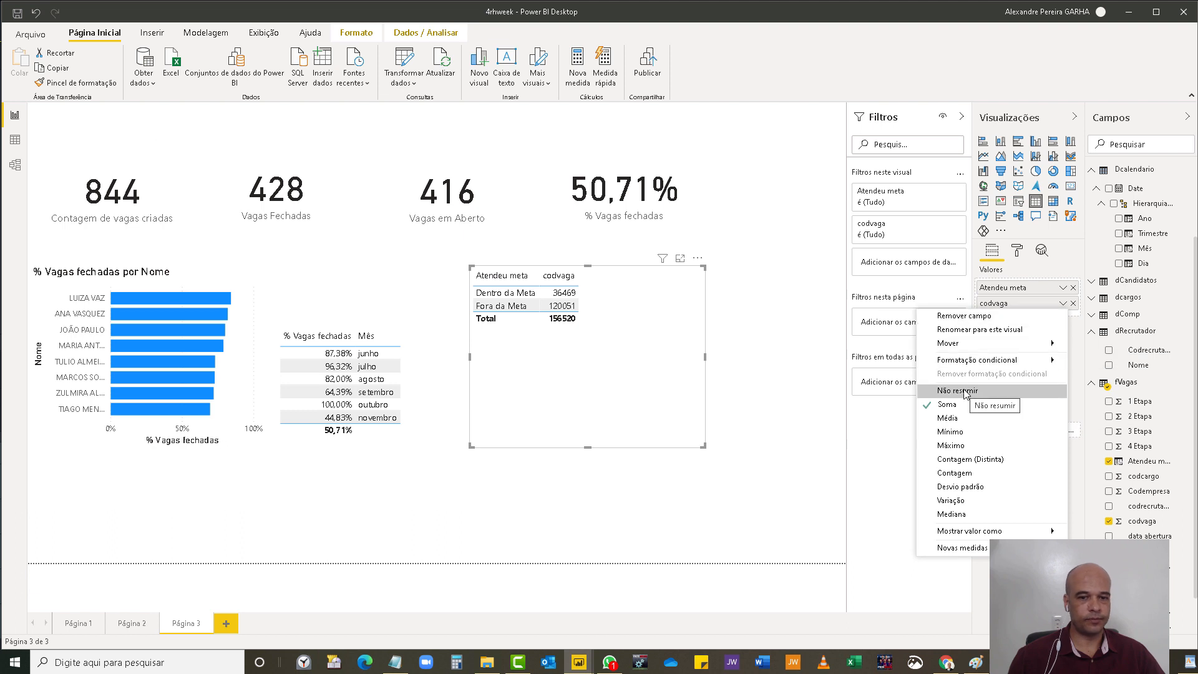
click(998, 404)
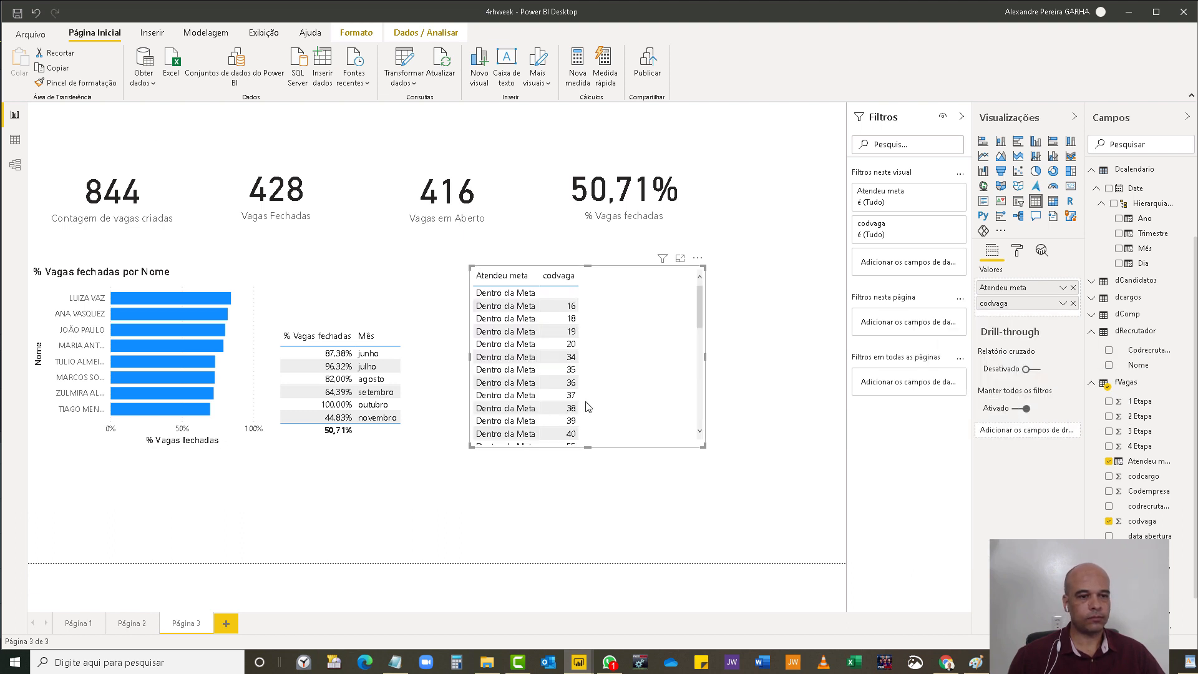
- Reposition the Atendeu meta table slightly lower on the page and summarize its codvaga values as a count
scroll(557, 327, down, 6)
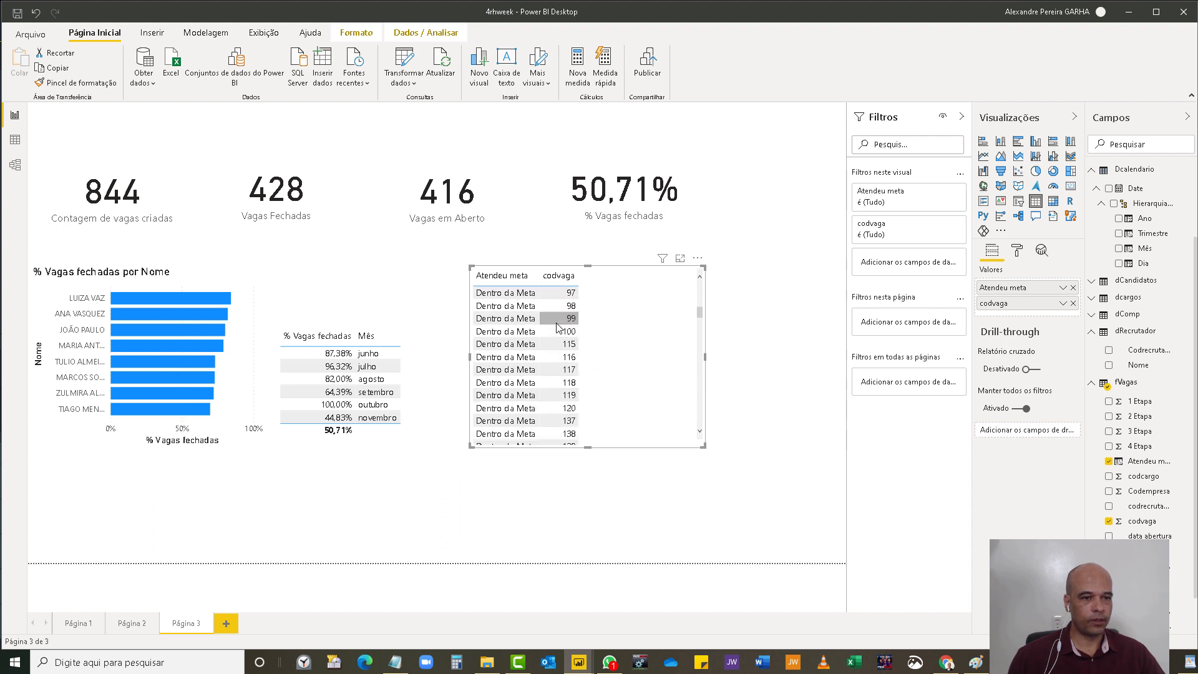
scroll(555, 324, up, 6)
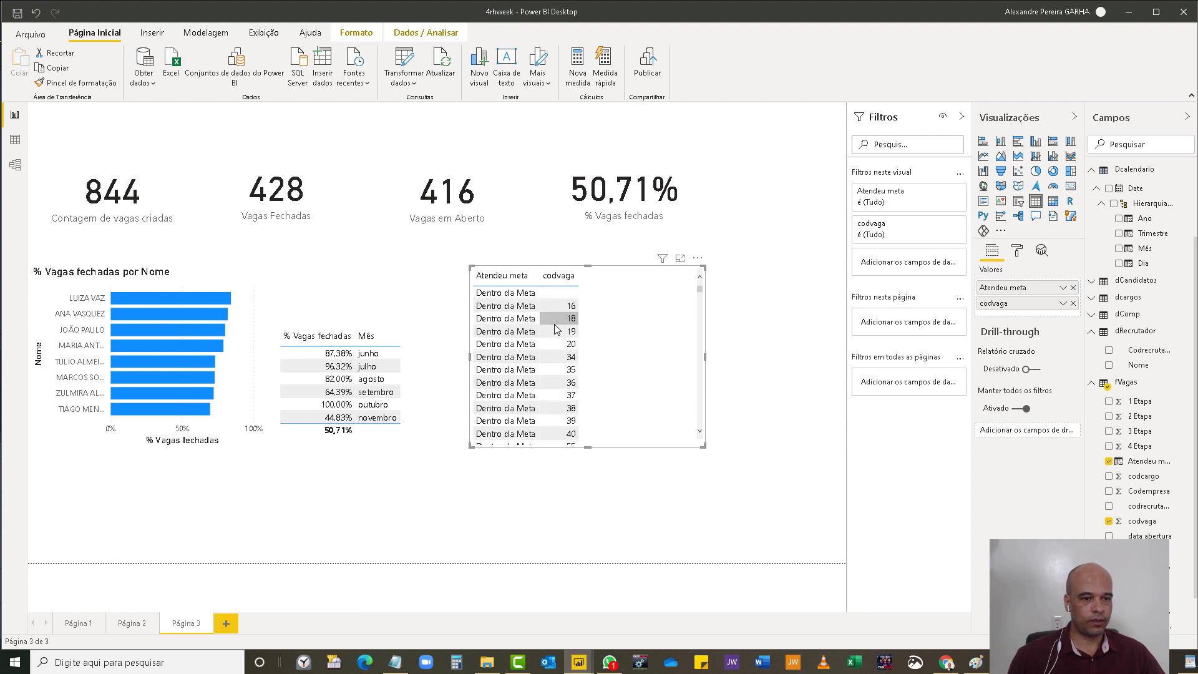
drag(700, 293, 703, 436)
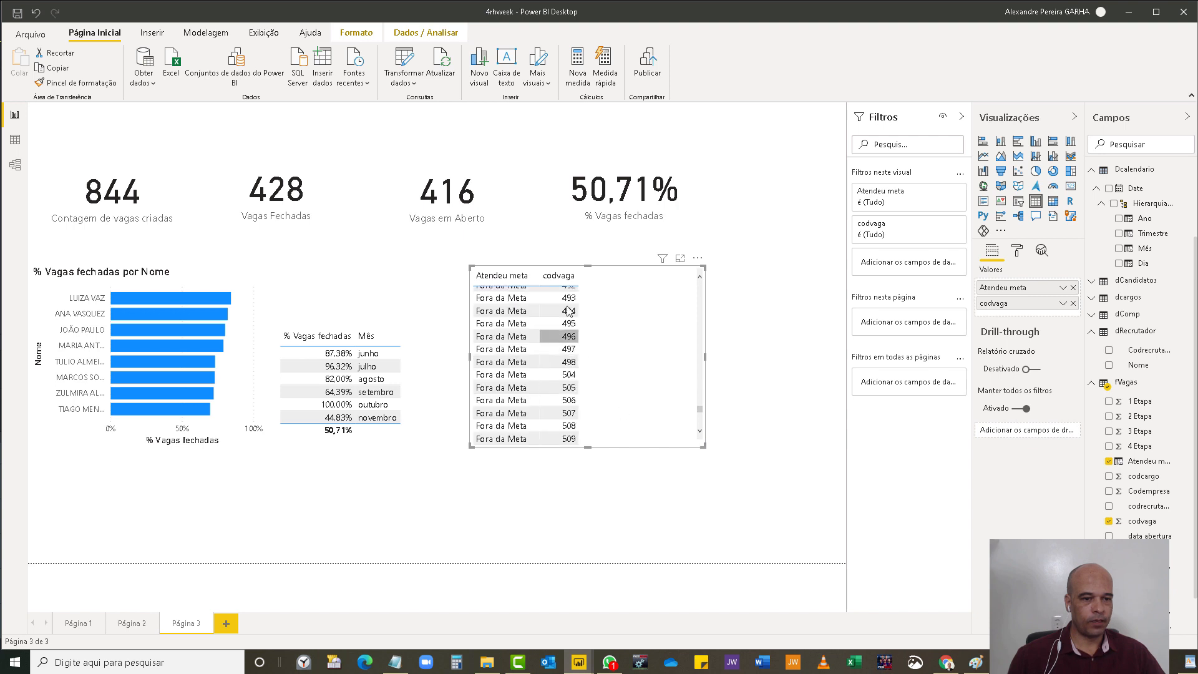
drag(577, 397, 571, 389)
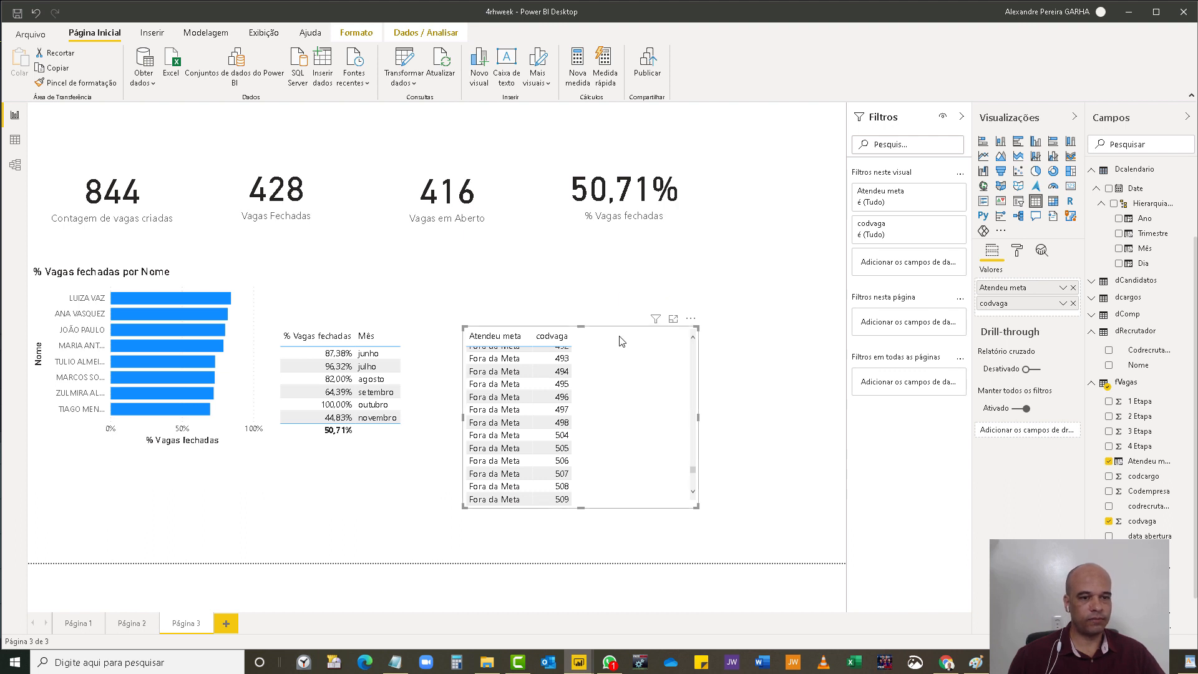
click(1061, 305)
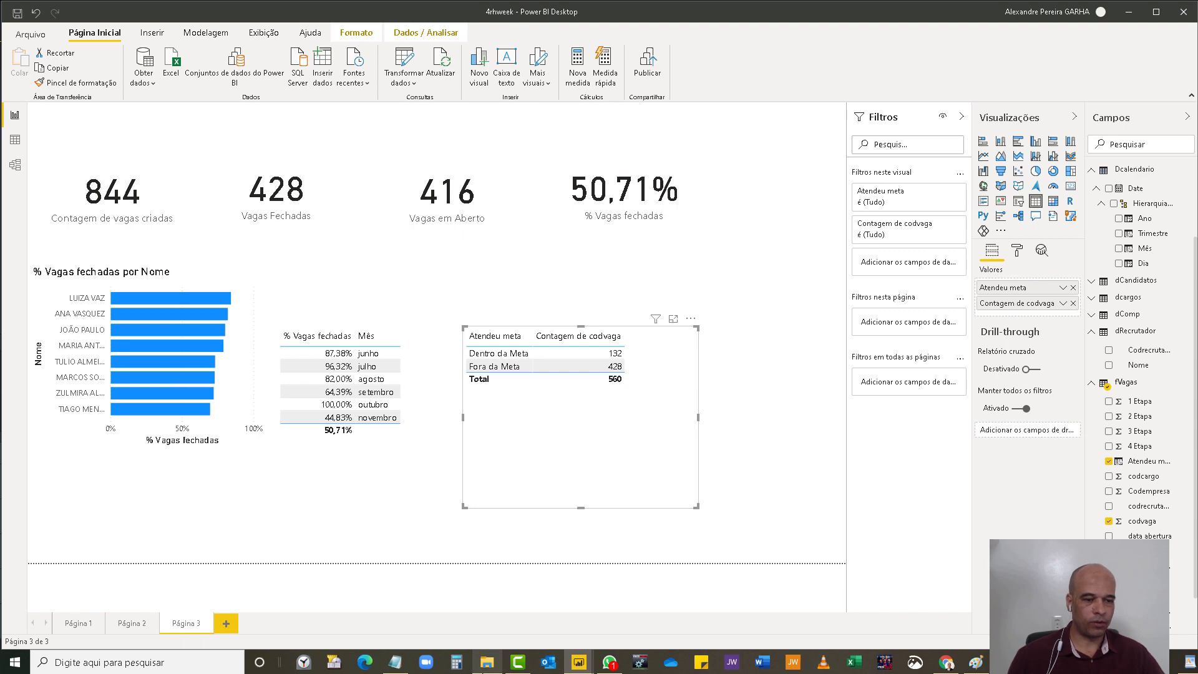
- Switch to File Explorer and open Vagas.xlsx from the CURSO POWER BI 2020 - GESTAO DE INDICADORE folder
click(485, 665)
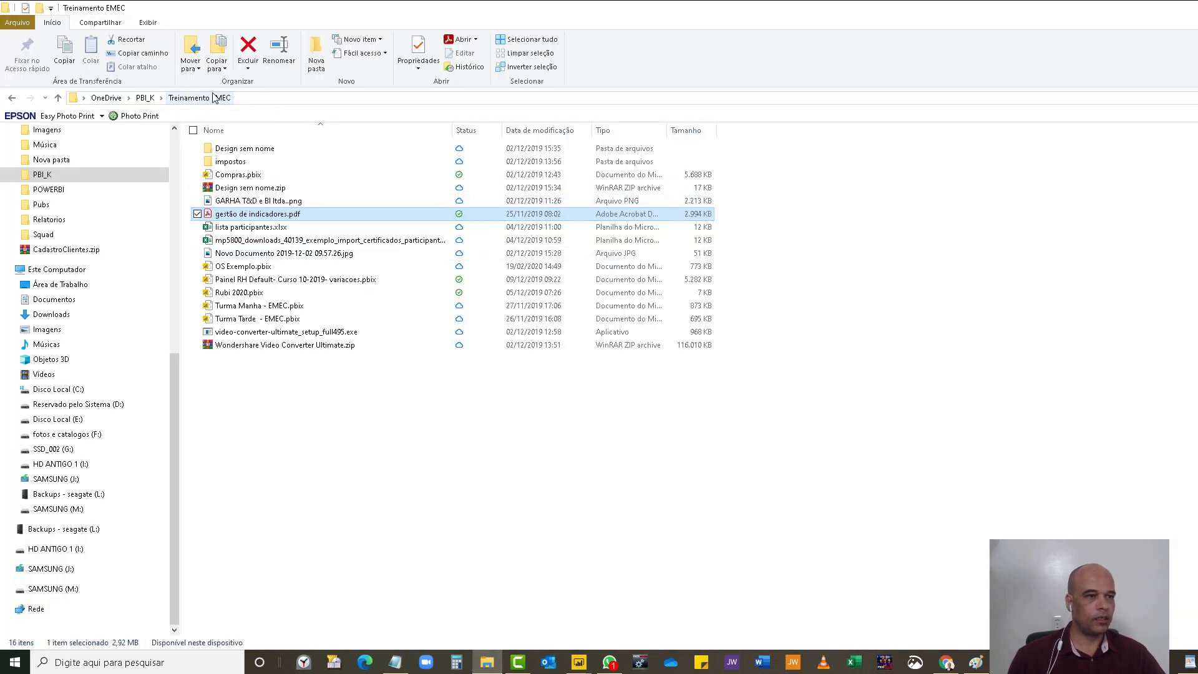
scroll(37, 279, up, 1)
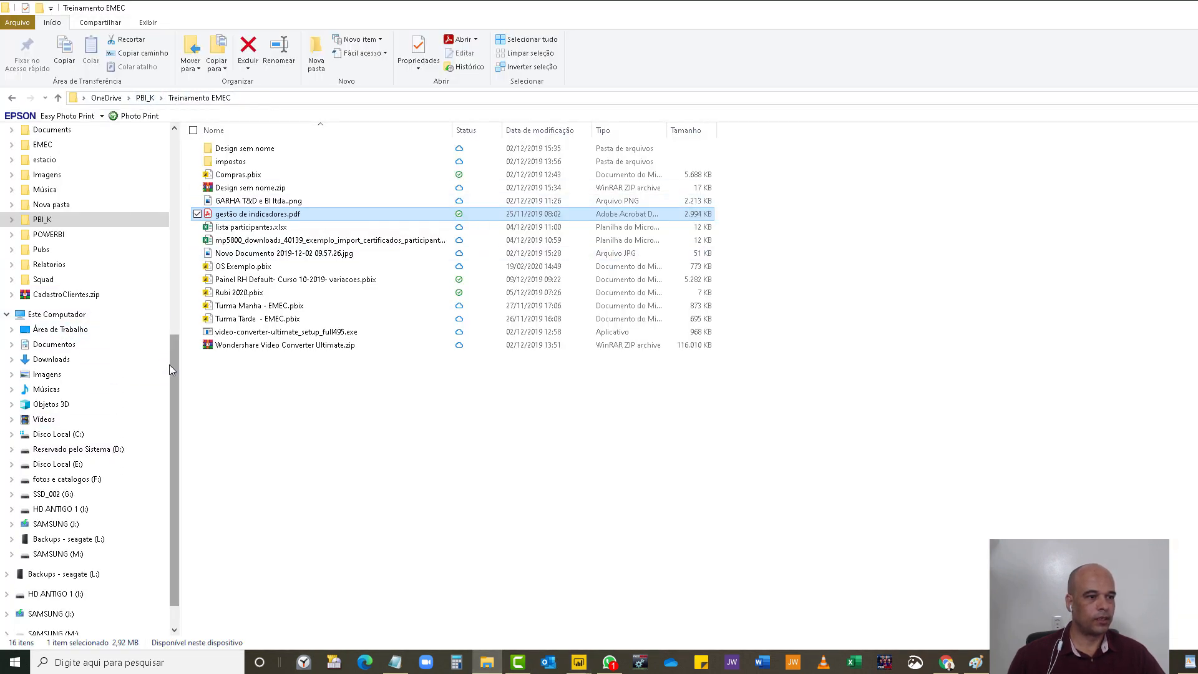
drag(171, 365, 174, 144)
click(96, 246)
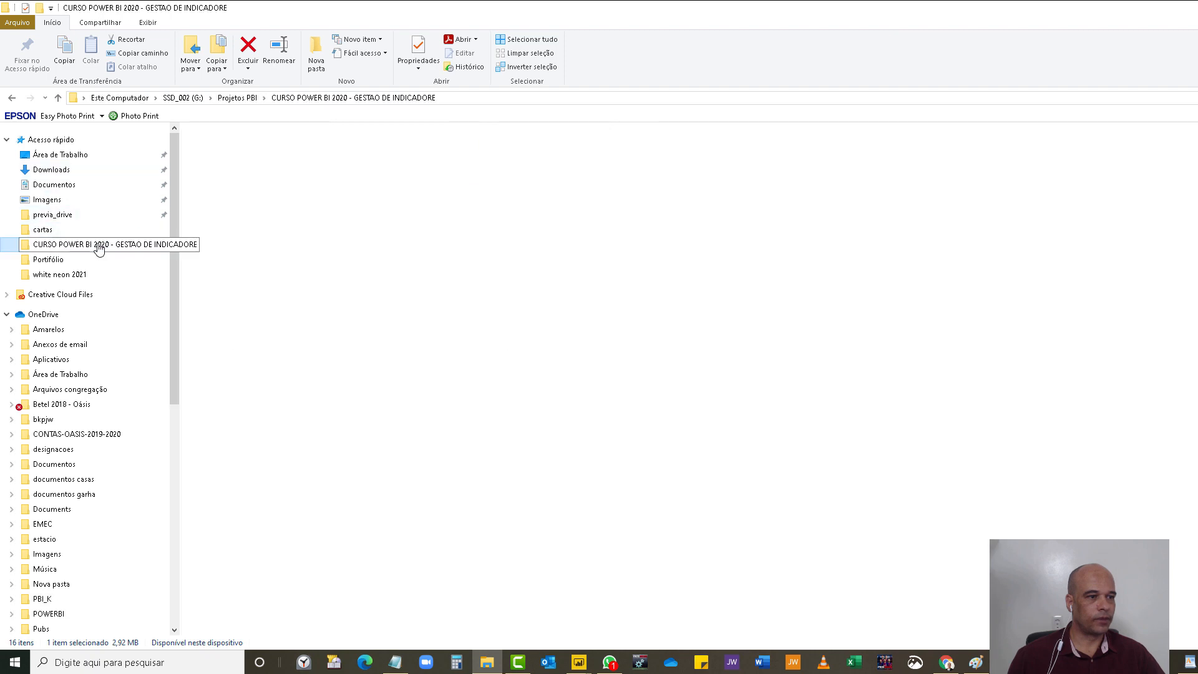
scroll(287, 454, down, 7)
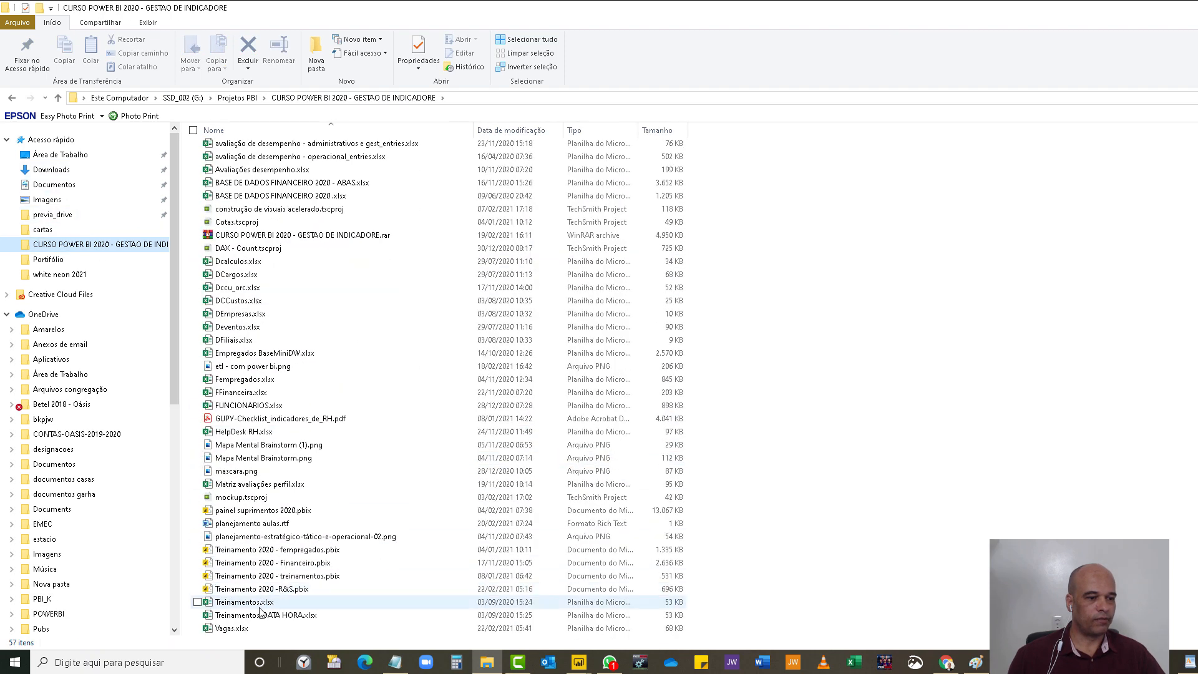
click(245, 631)
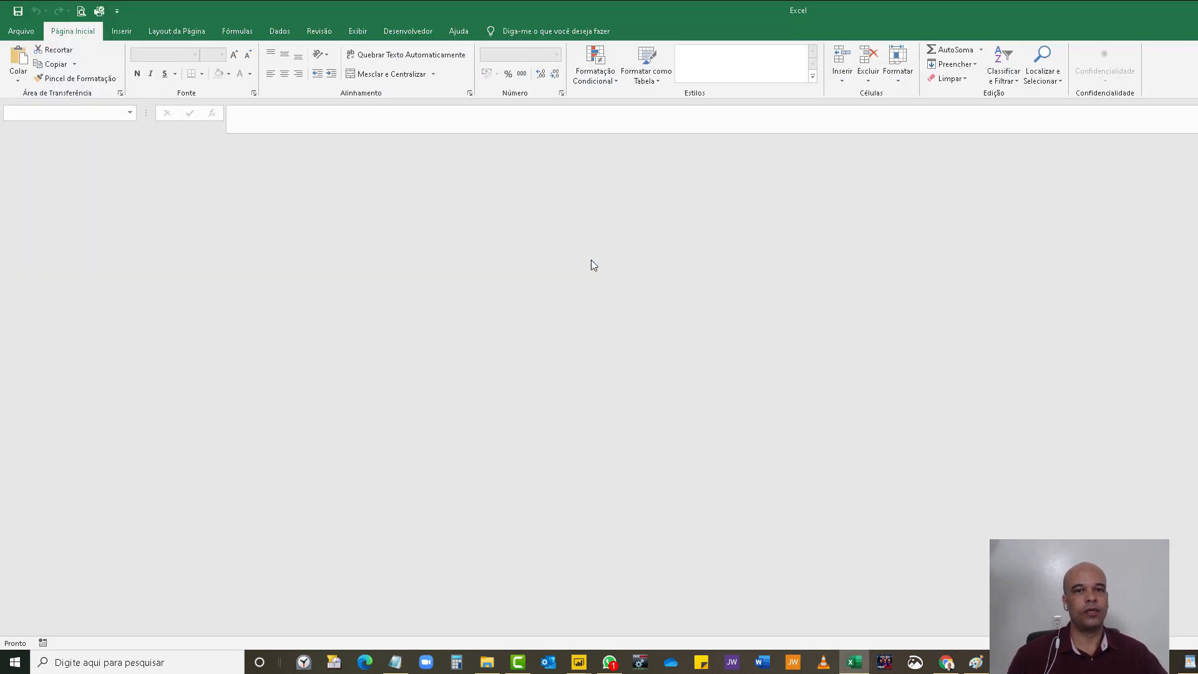
- Enable the blocked active content in the Vagas.xlsx workbook
click(935, 391)
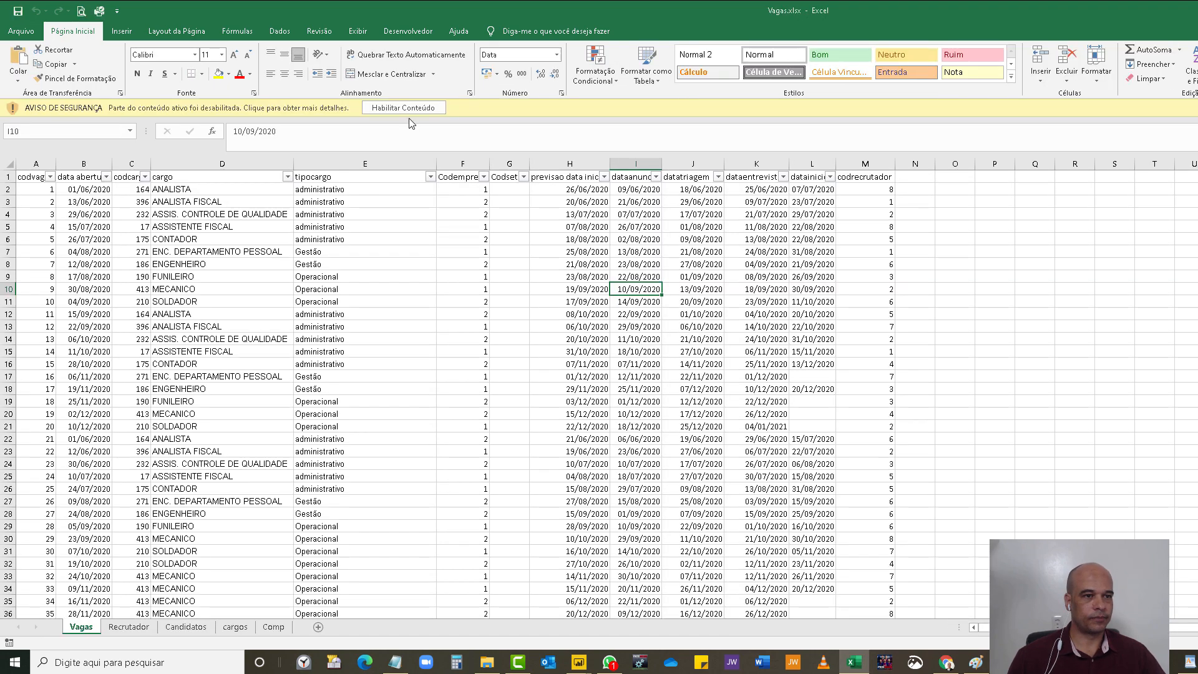
click(405, 109)
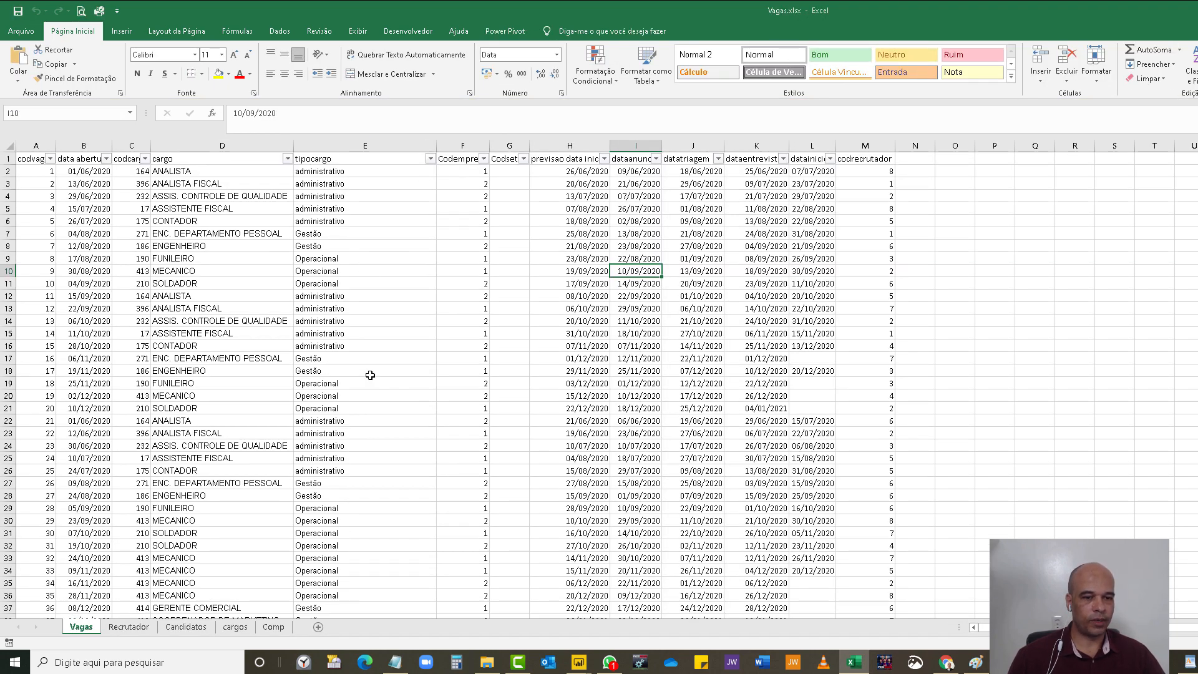
- Duplicate the last five vacancy rows, codvaga 555 to 559, directly below the data and number the copies 560 to 564
scroll(370, 374, down, 17)
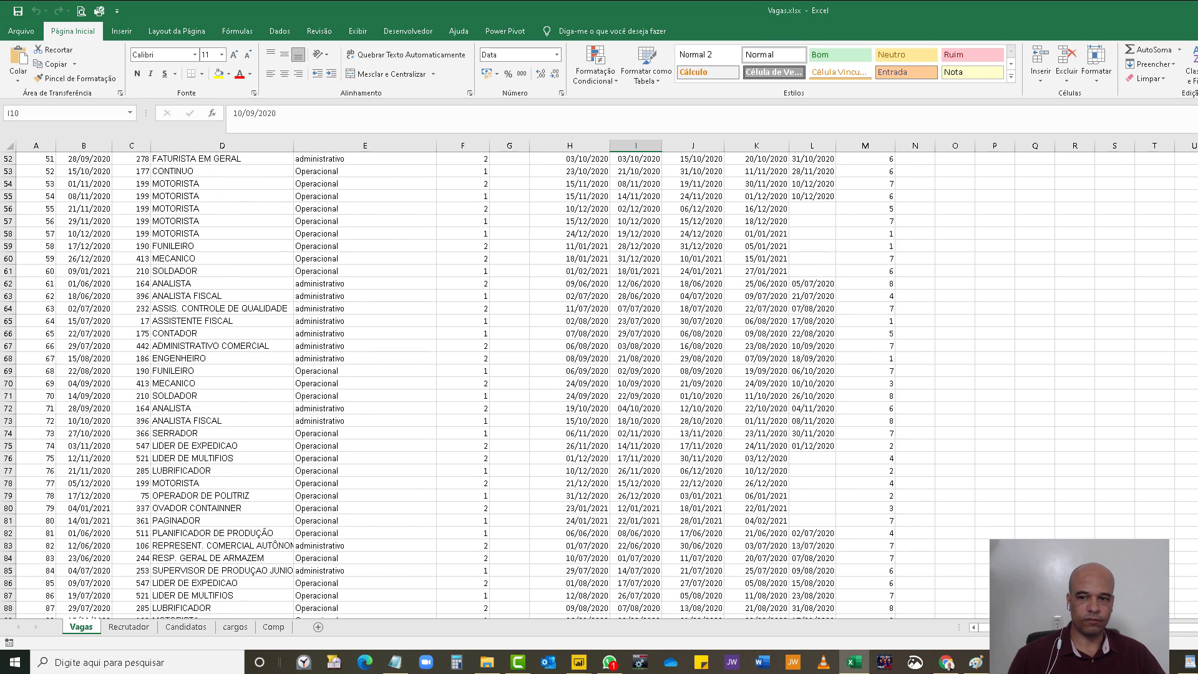
scroll(599, 385, down, 20)
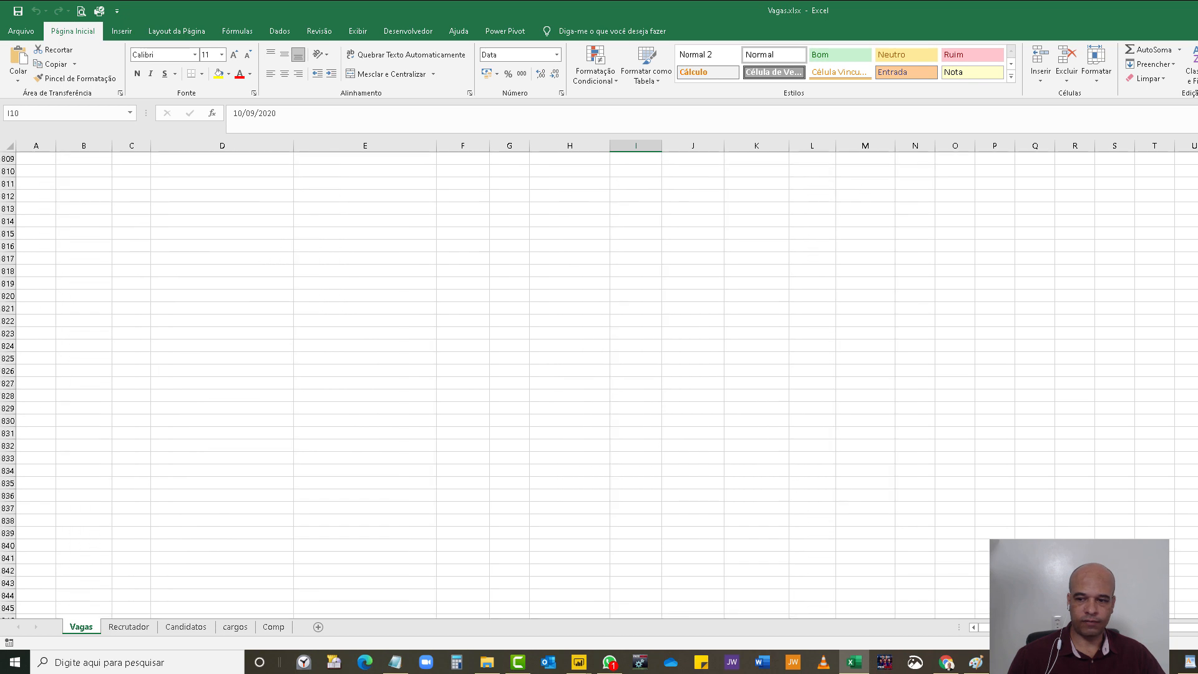
scroll(384, 416, up, 13)
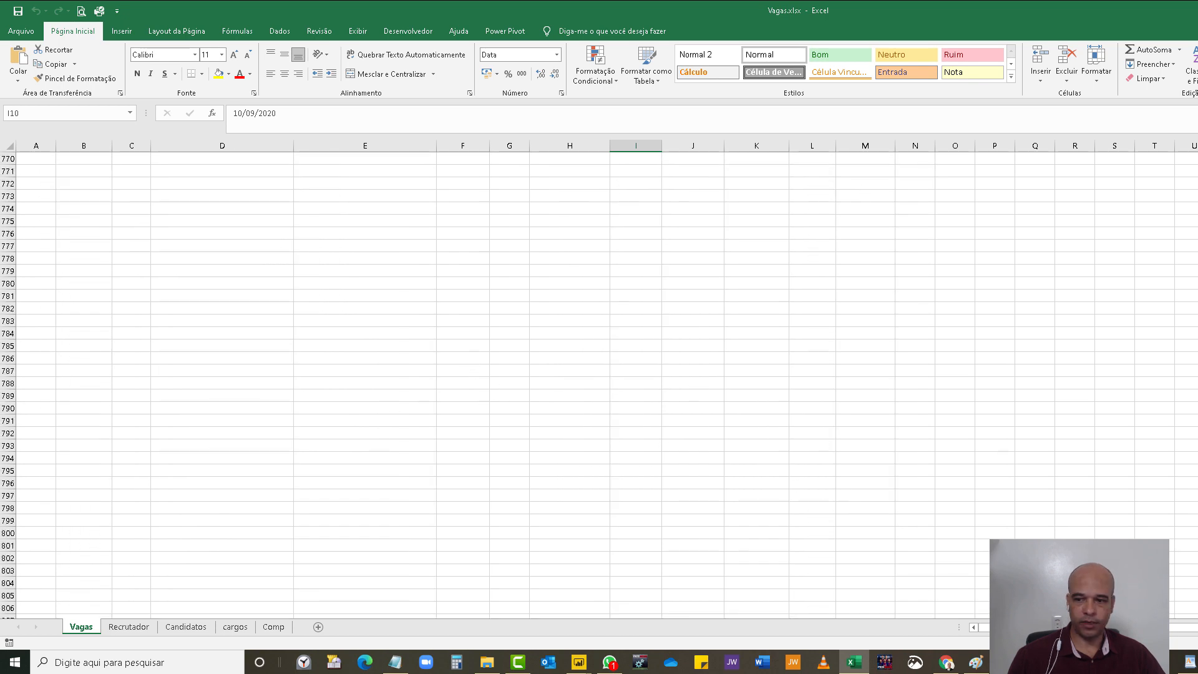
scroll(599, 385, up, 20)
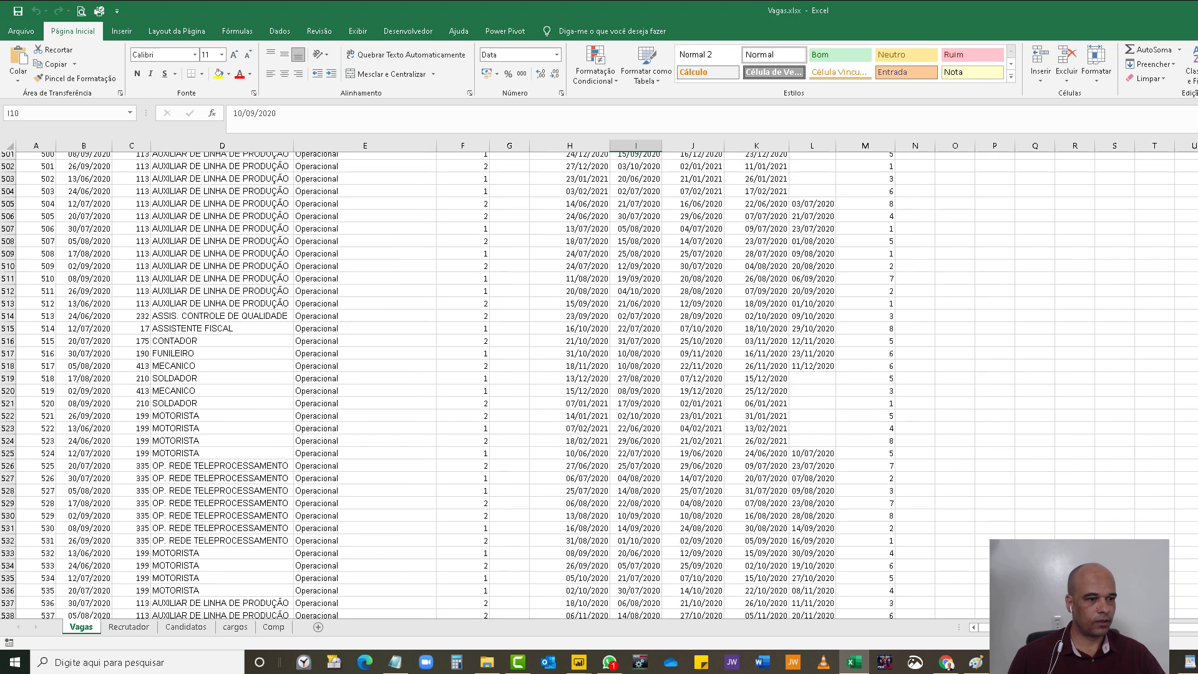
scroll(599, 385, down, 20)
scroll(599, 386, up, 9)
scroll(599, 386, down, 2)
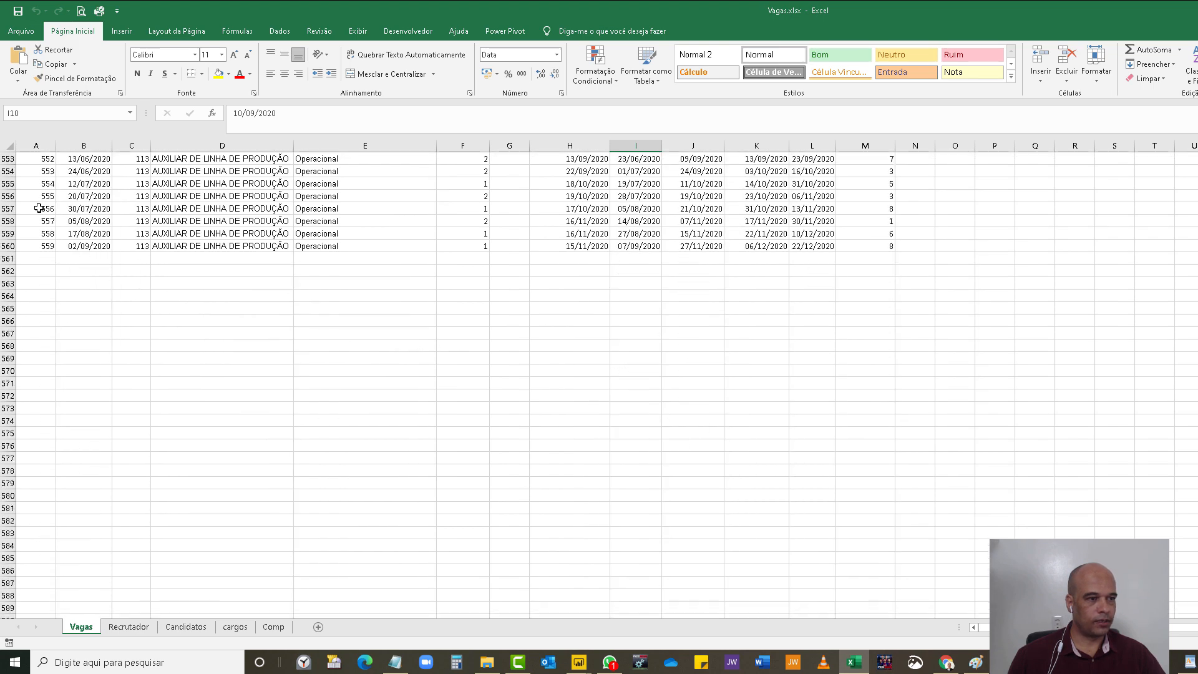
drag(37, 196, 881, 246)
key(ctrl+c)
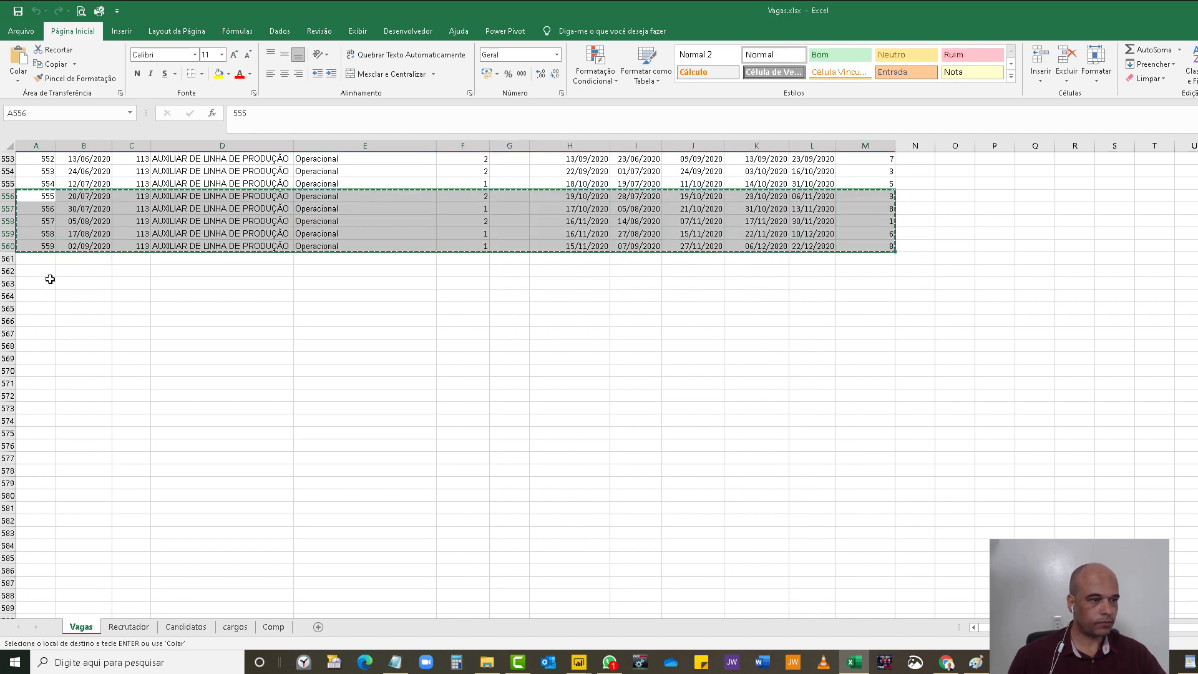
click(39, 261)
key(ctrl+v)
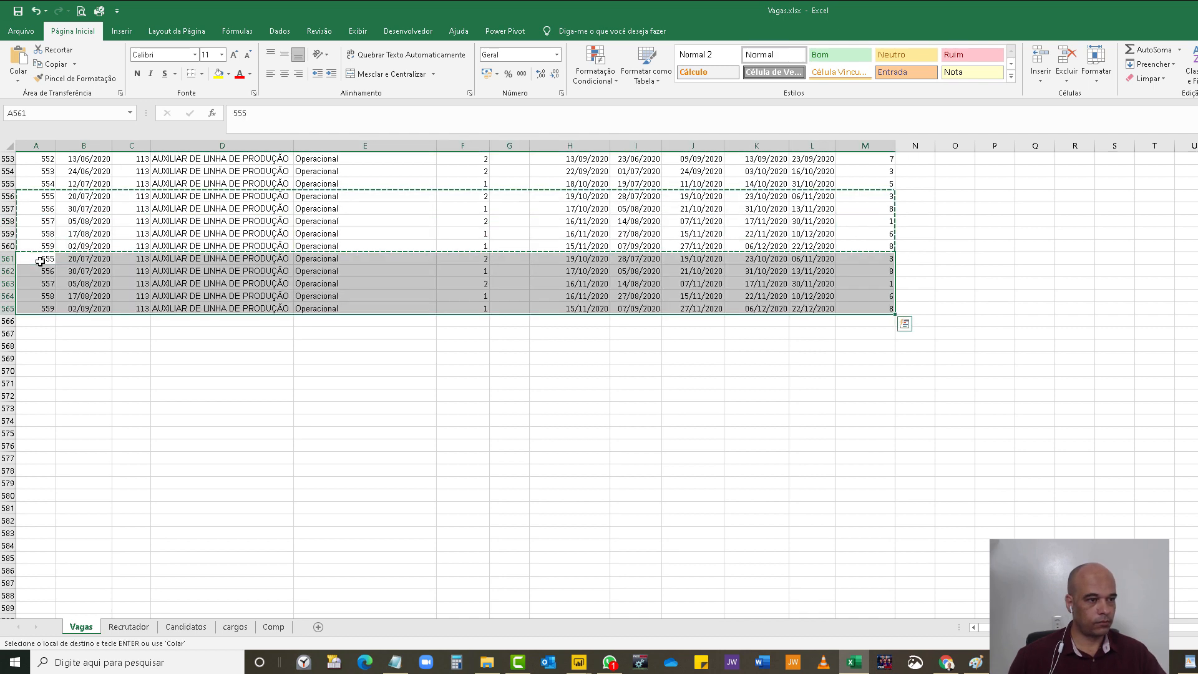
drag(46, 235, 59, 313)
click(146, 371)
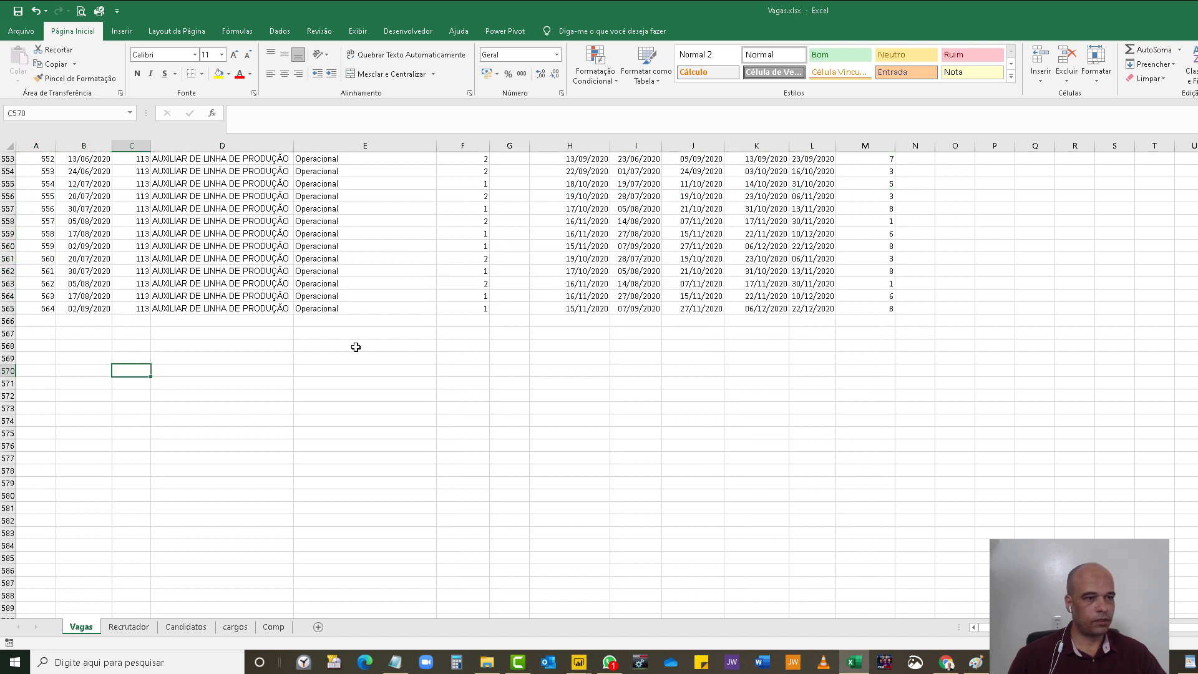
- Set the datainicio date to 25/06/2020 for codvaga 1 and 19/06/2020 for codvaga 2 on the Vagas sheet
click(134, 241)
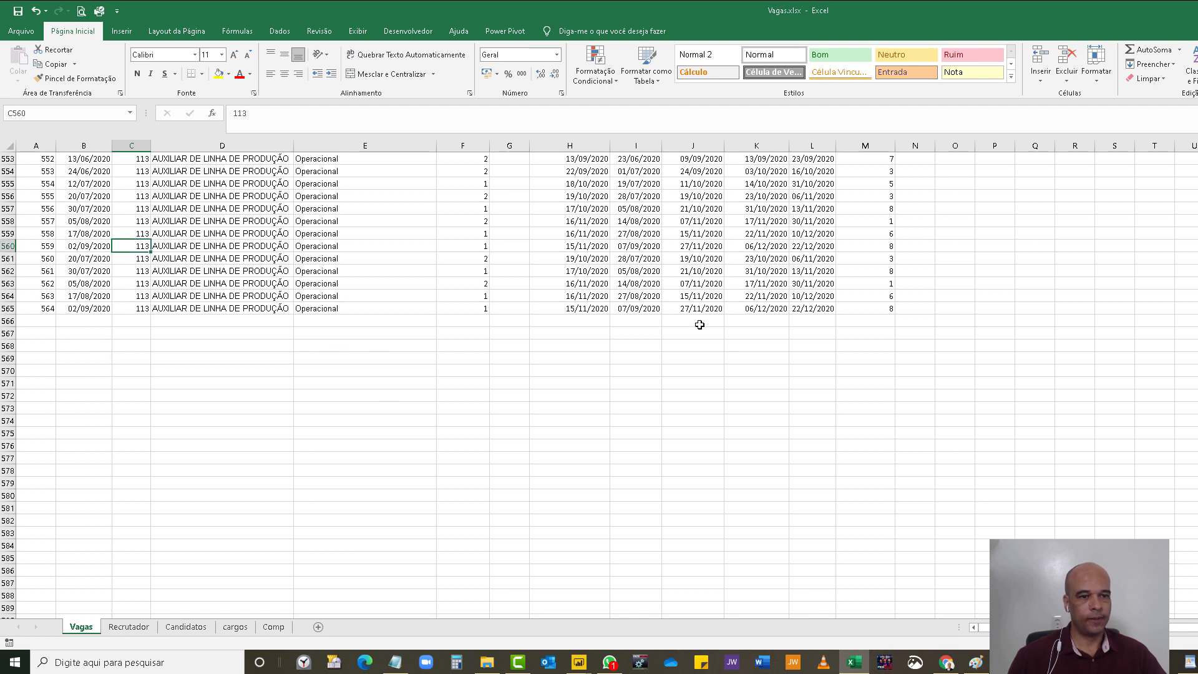
scroll(906, 330, up, 5)
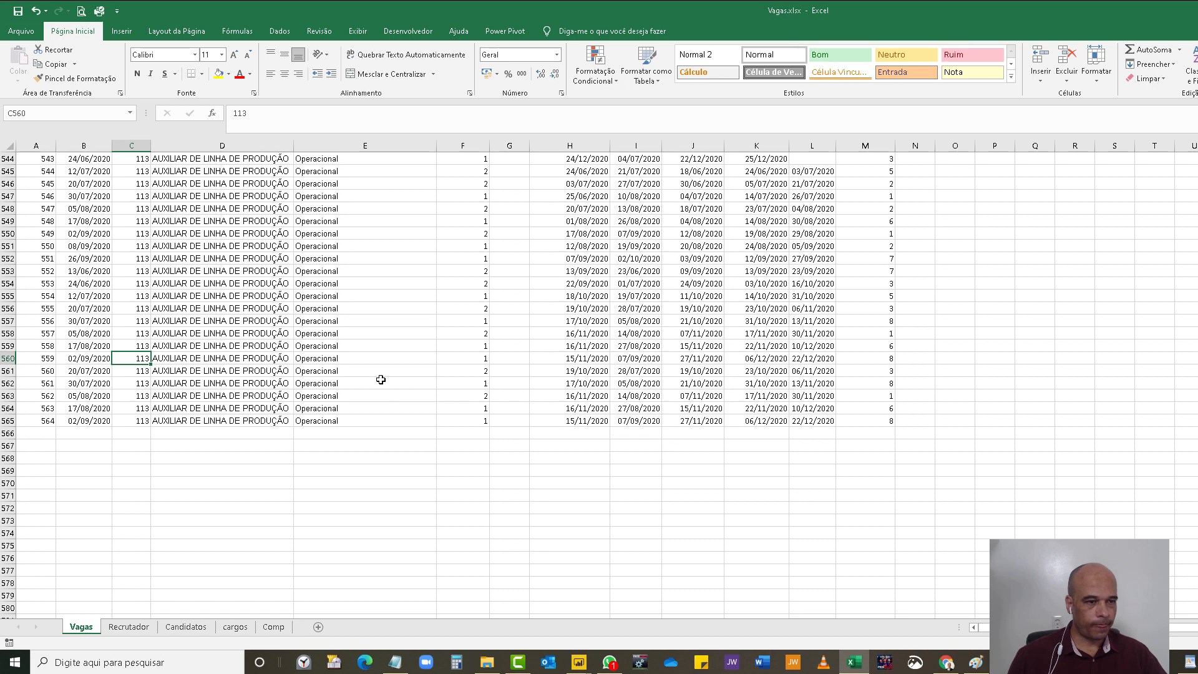
scroll(380, 377, up, 4)
scroll(380, 377, up, 2)
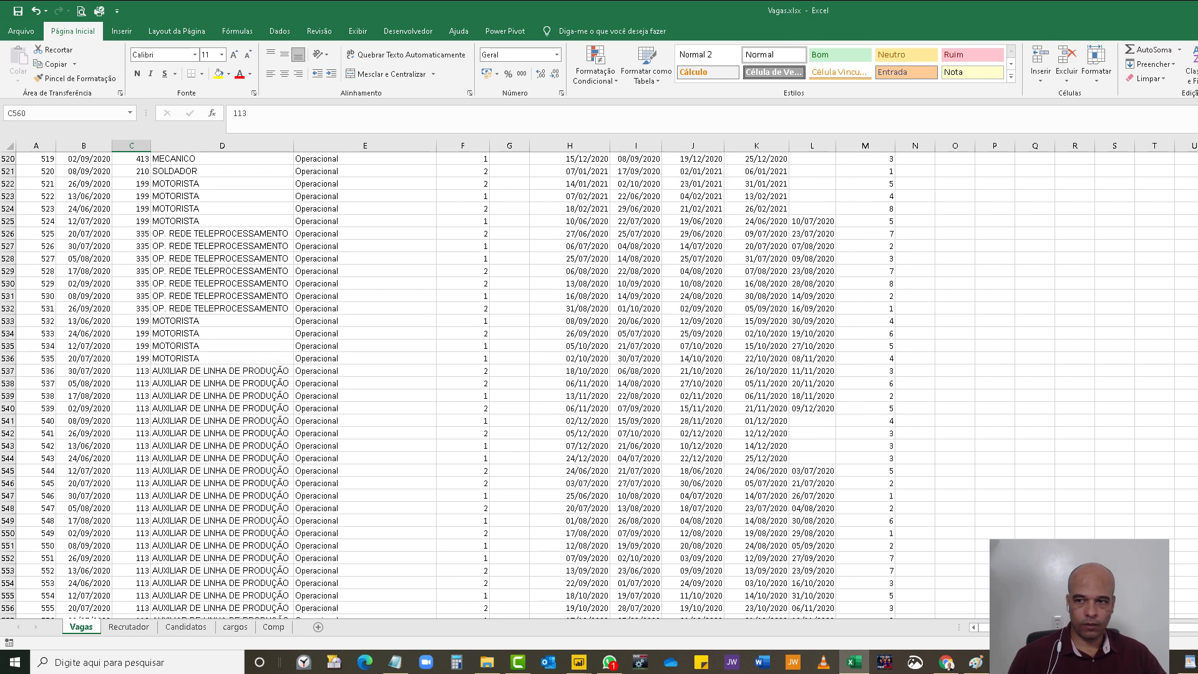
scroll(380, 377, up, 20)
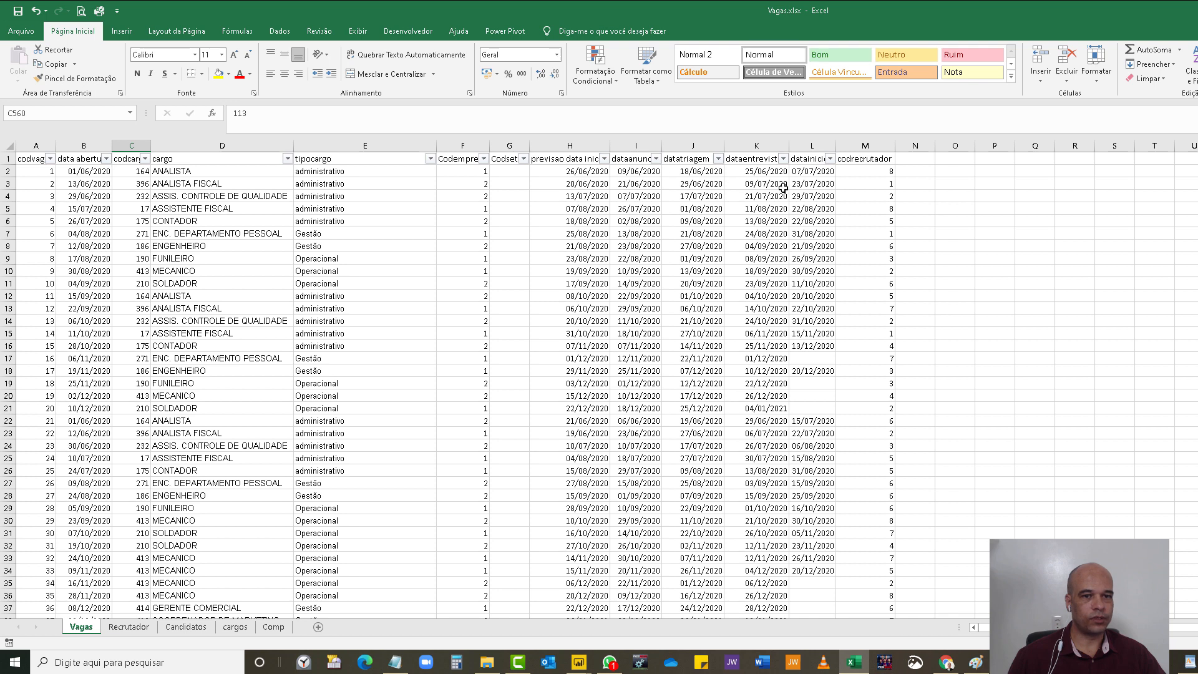
click(818, 172)
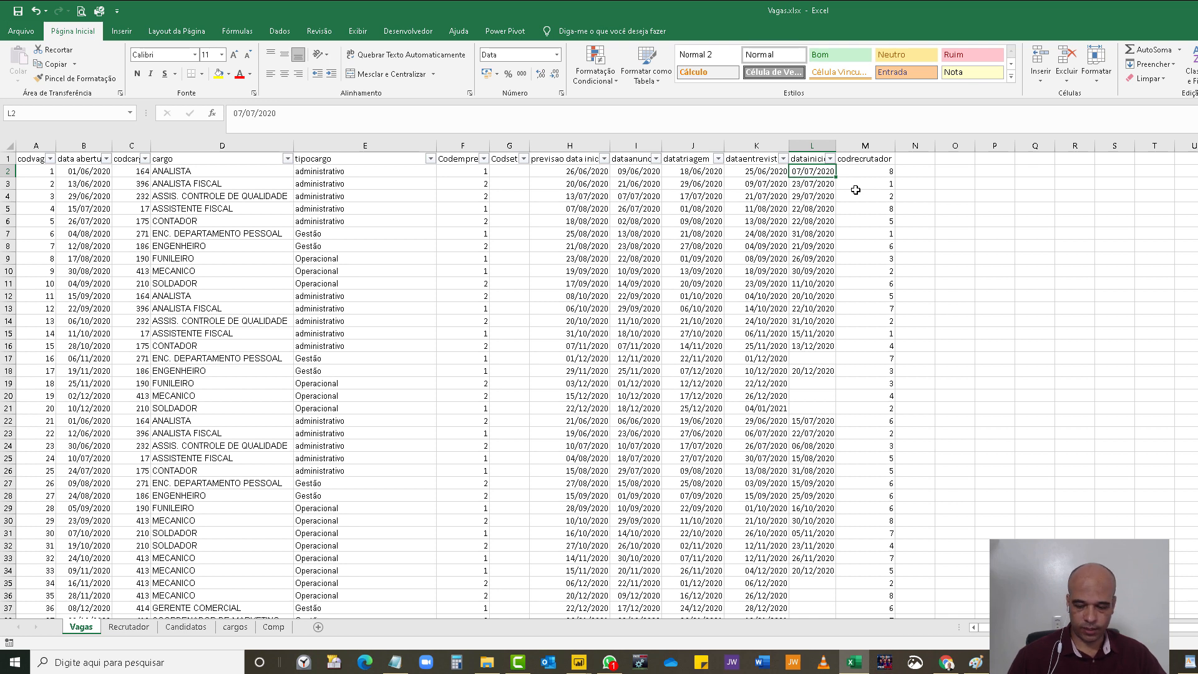
text(25/06/)
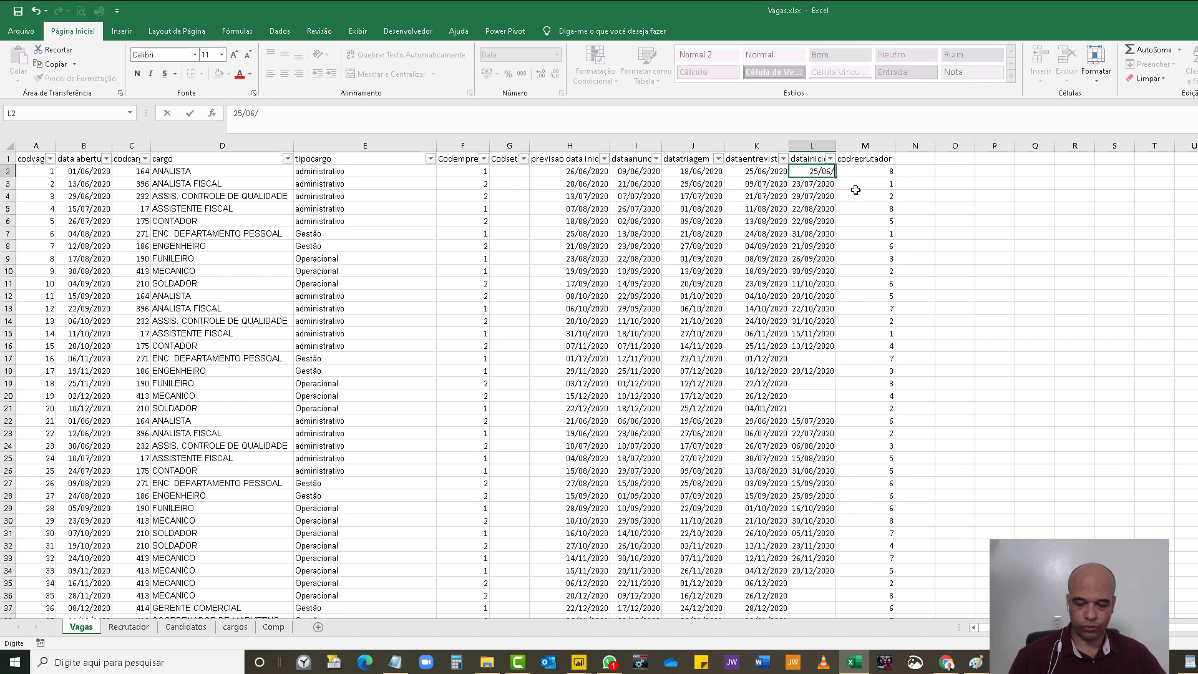
text(2020)
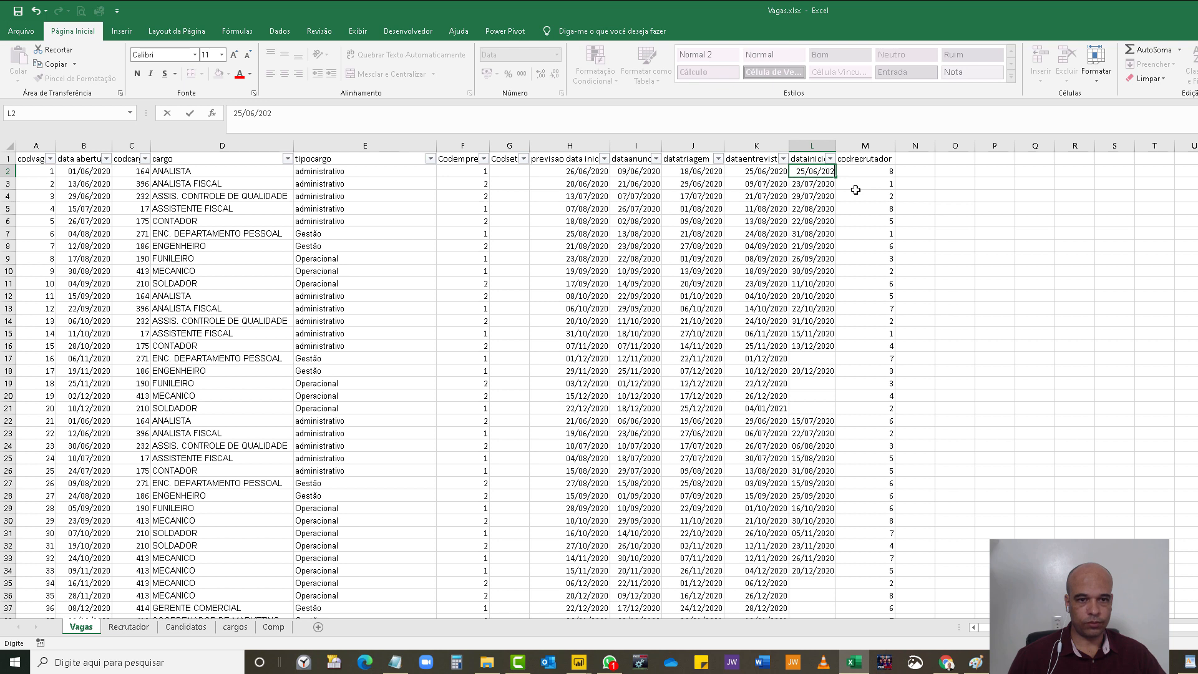
key(Return)
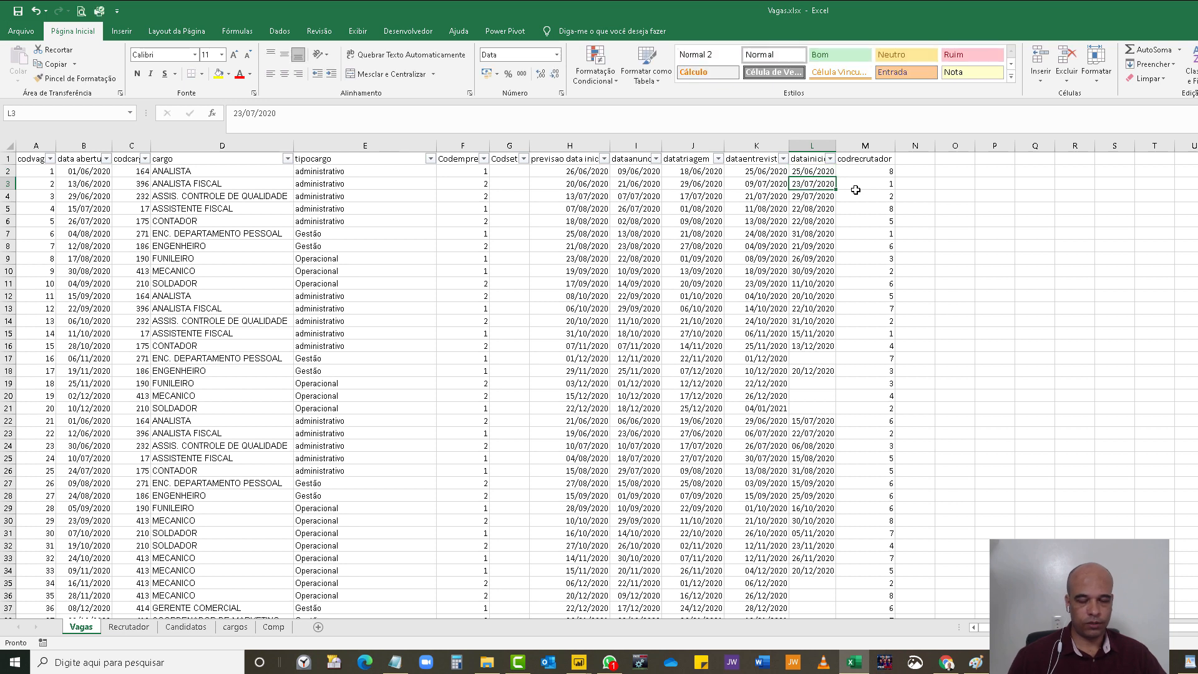
text(19/)
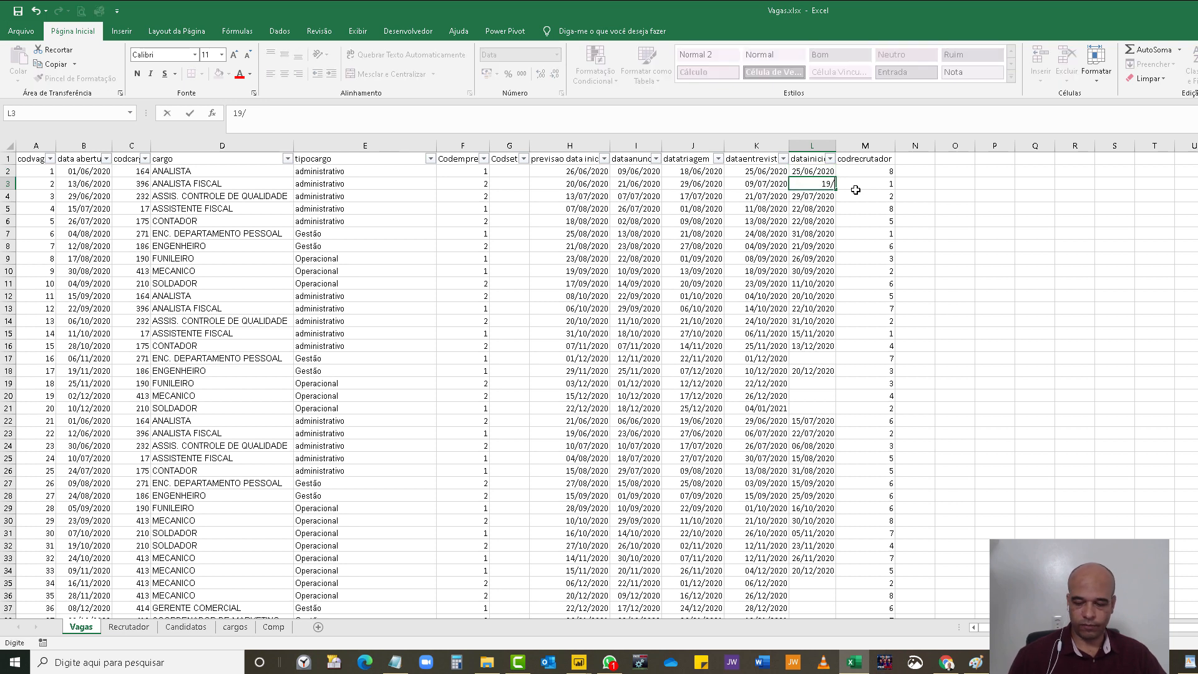
text(06/2020)
key(Return)
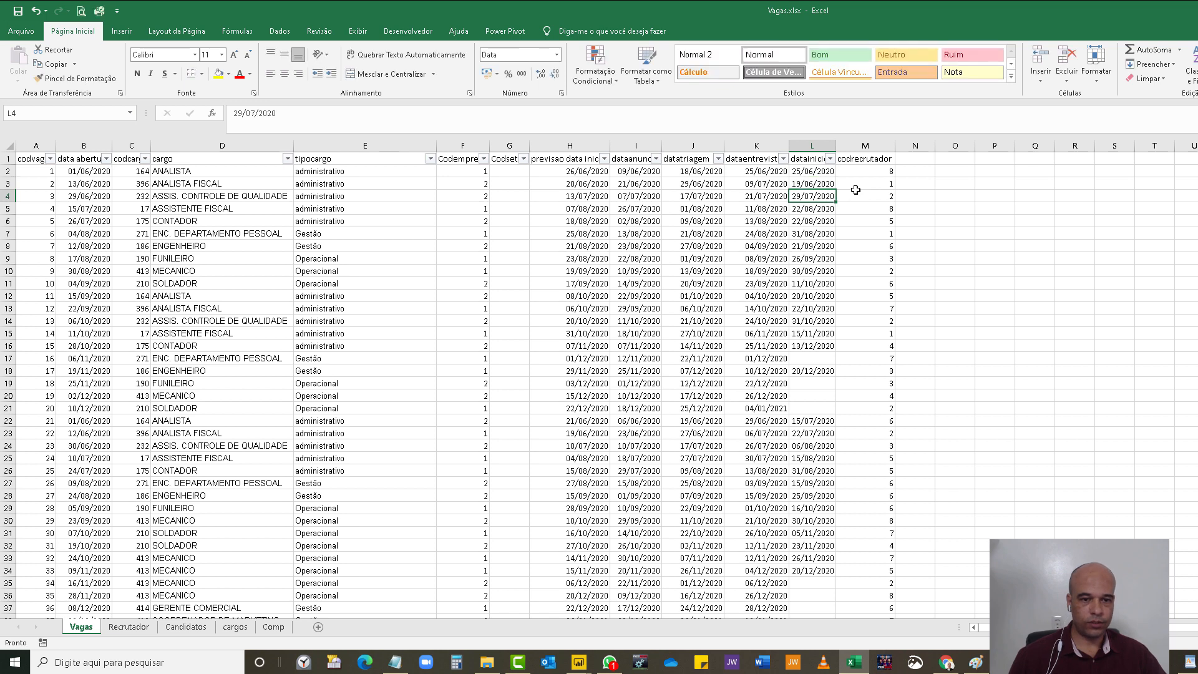
- Look through the datainicio dates of the vacancies further down the Vagas sheet
scroll(818, 372, down, 9)
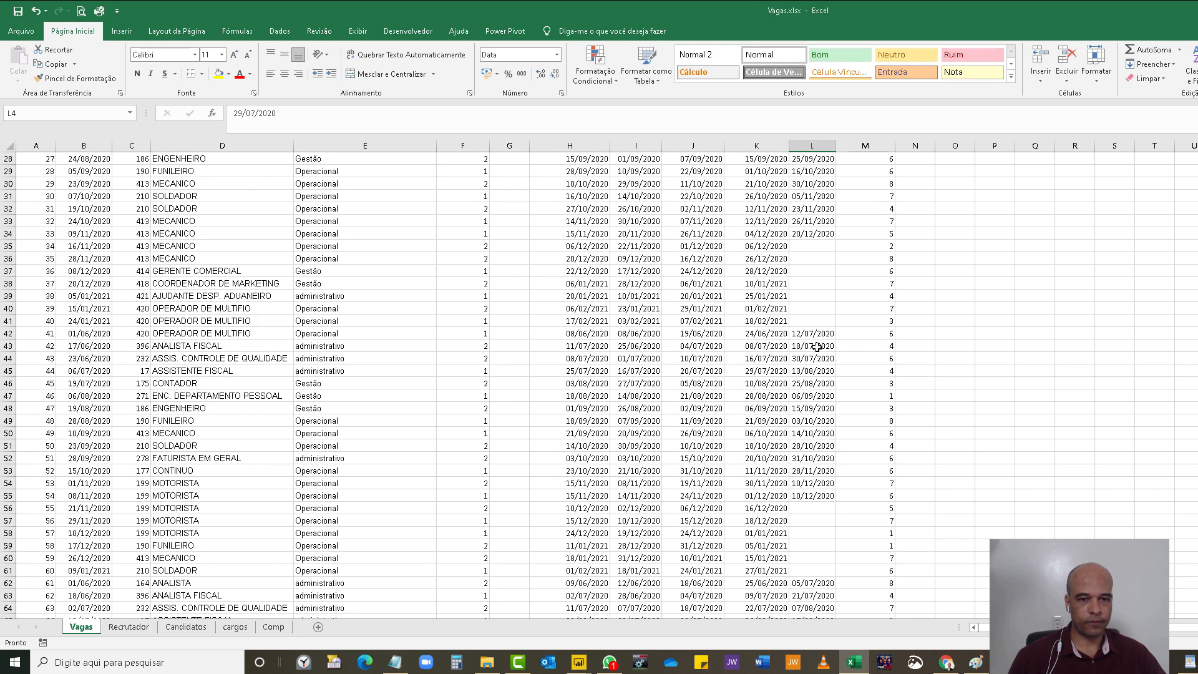
- Set the start dates on the Vagas sheet to 07/06/2020 in cell L42 and 10/07/2020 in cell L43
click(815, 336)
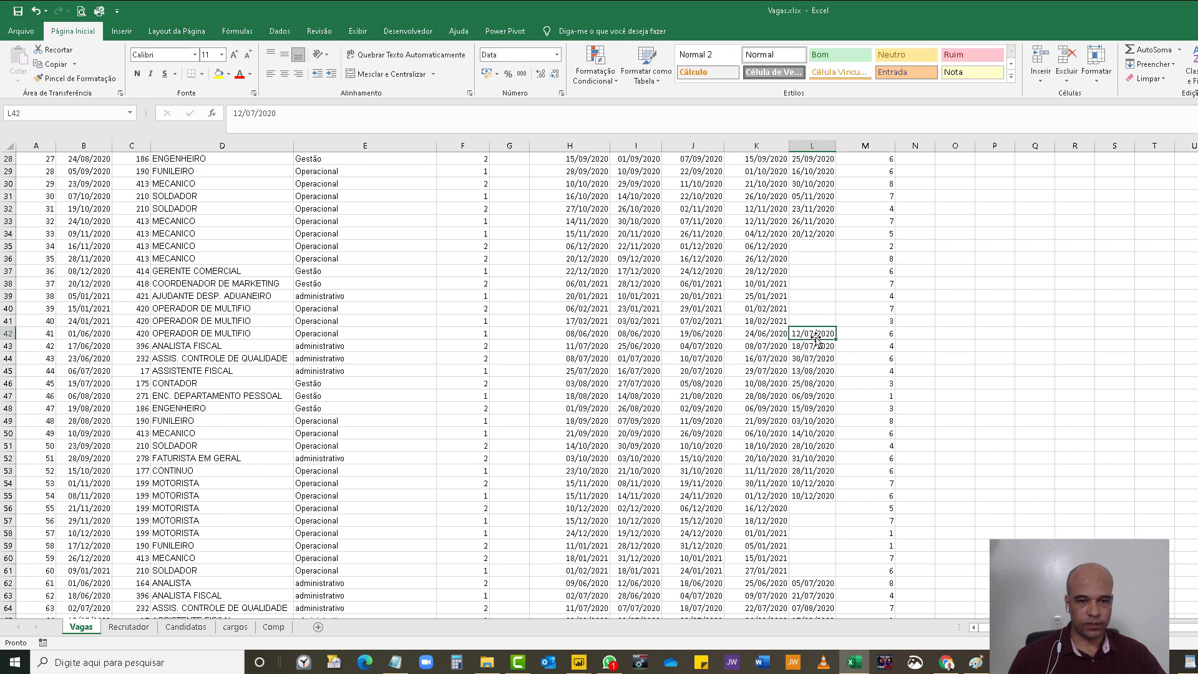
text(07/06/2020)
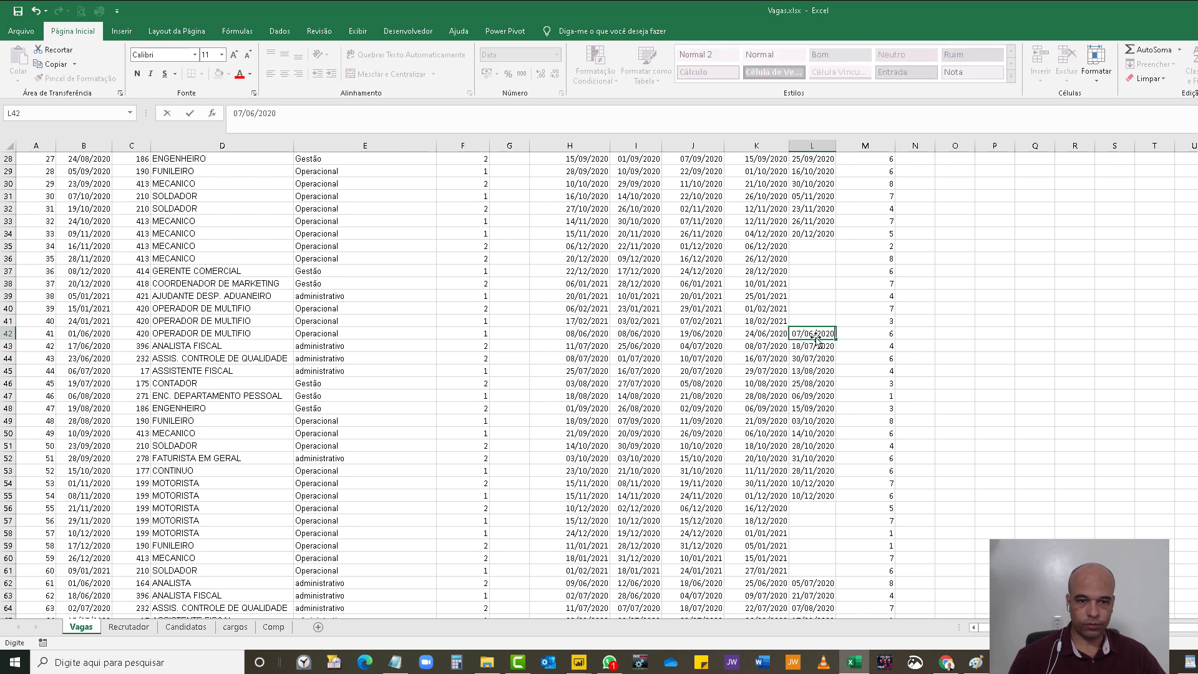
key(Return)
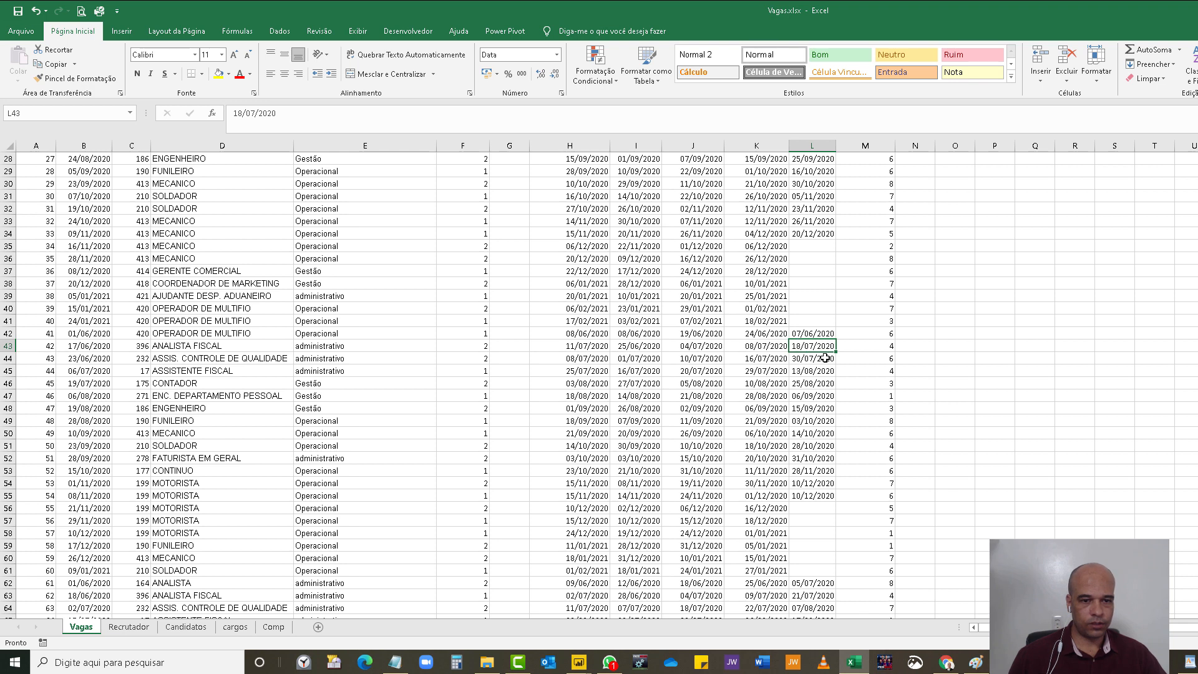
double_click(801, 353)
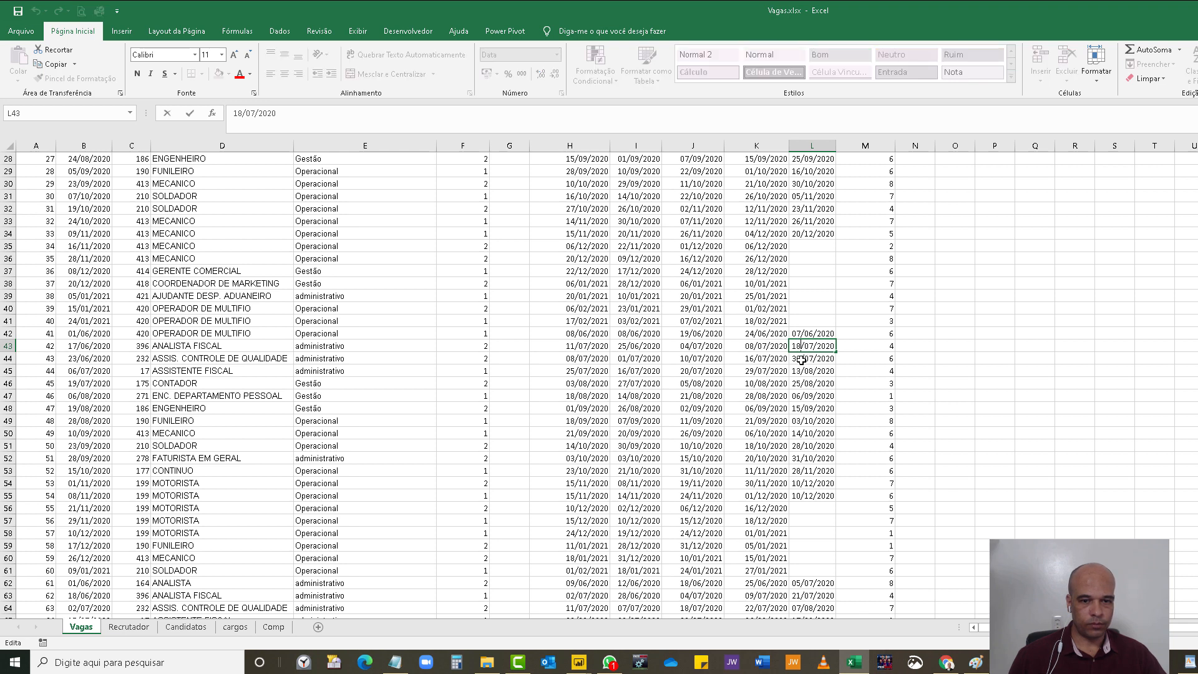
key(BackSpace)
text(0)
key(Return)
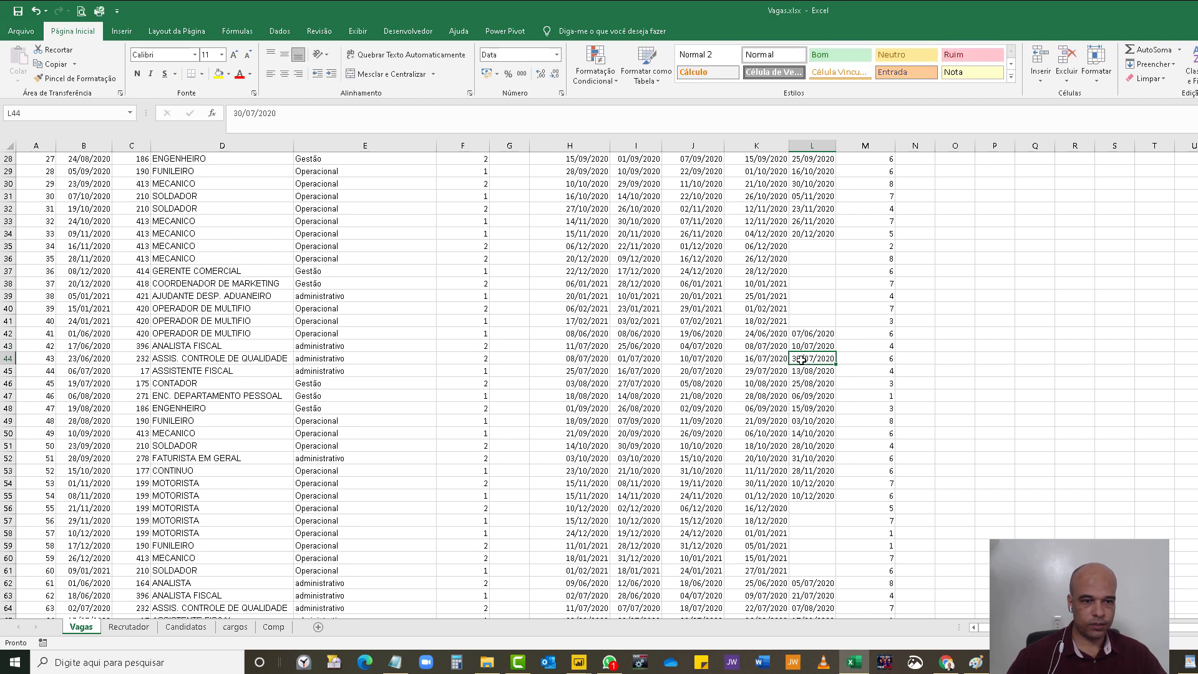
- Change the start date of the ASSIS. CONTROLE DE QUALIDADE vacancy in cell L44 to 07/07/2020
double_click(801, 360)
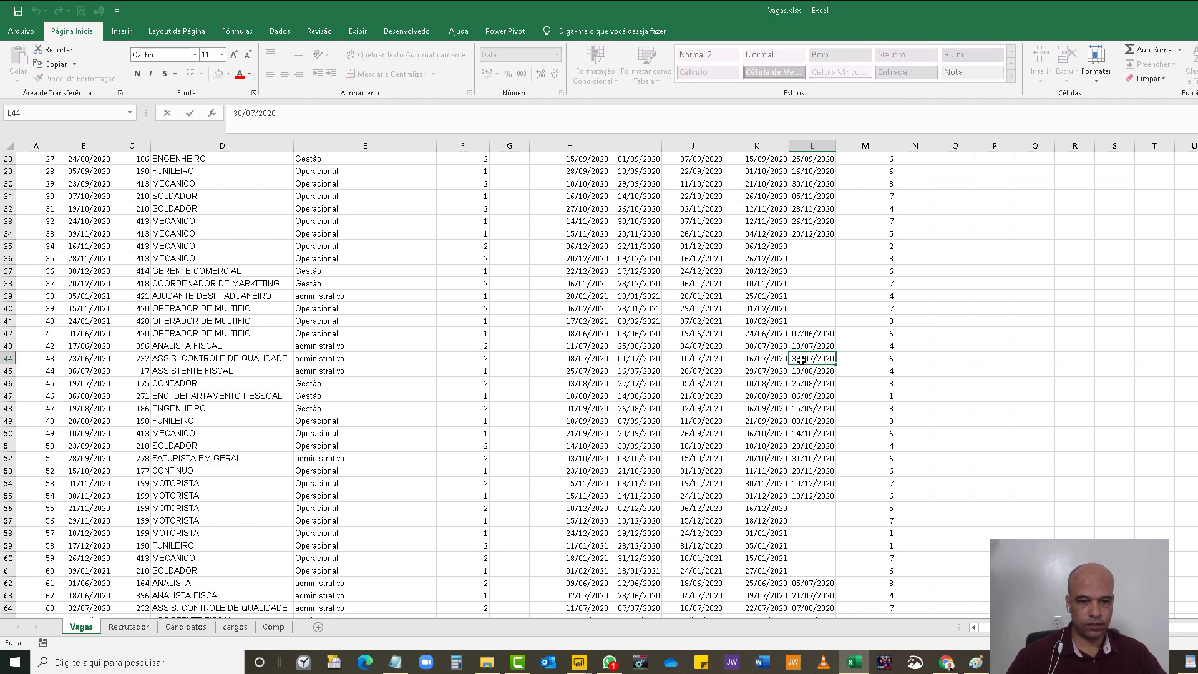
key(BackSpace)
key(BackSpace)
text(01)
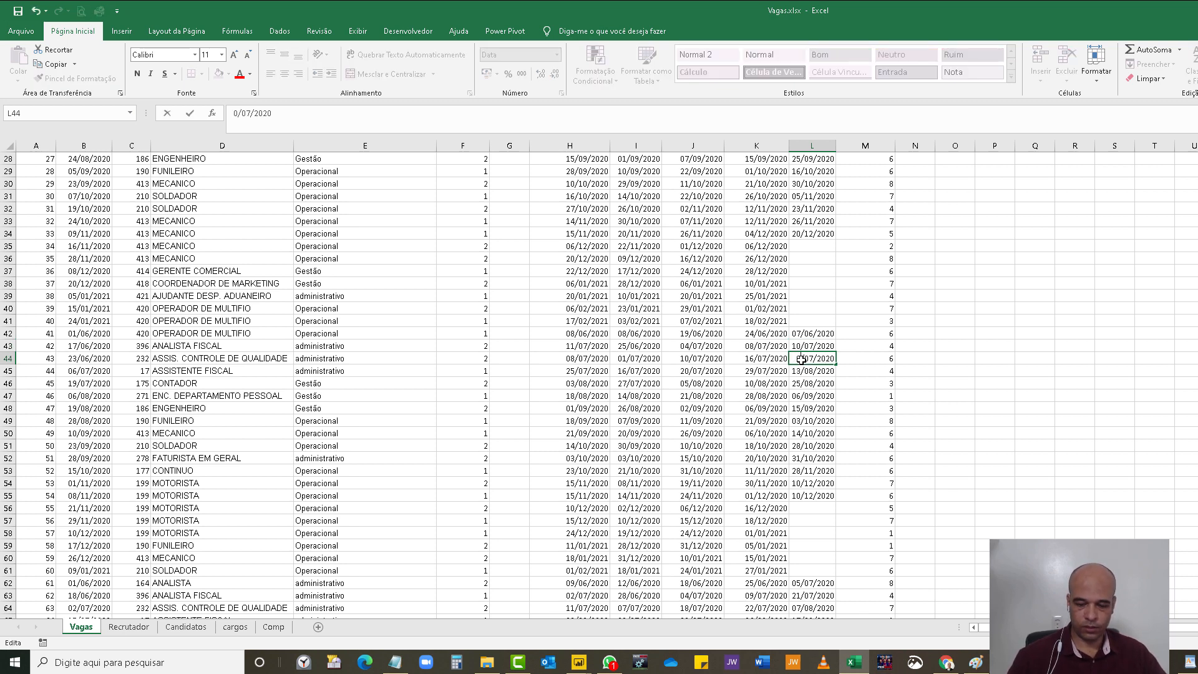
key(Return)
- Change the start date of the ASSISTENTE FISCAL vacancy in cell L45 to 24/07/2020
key(F2)
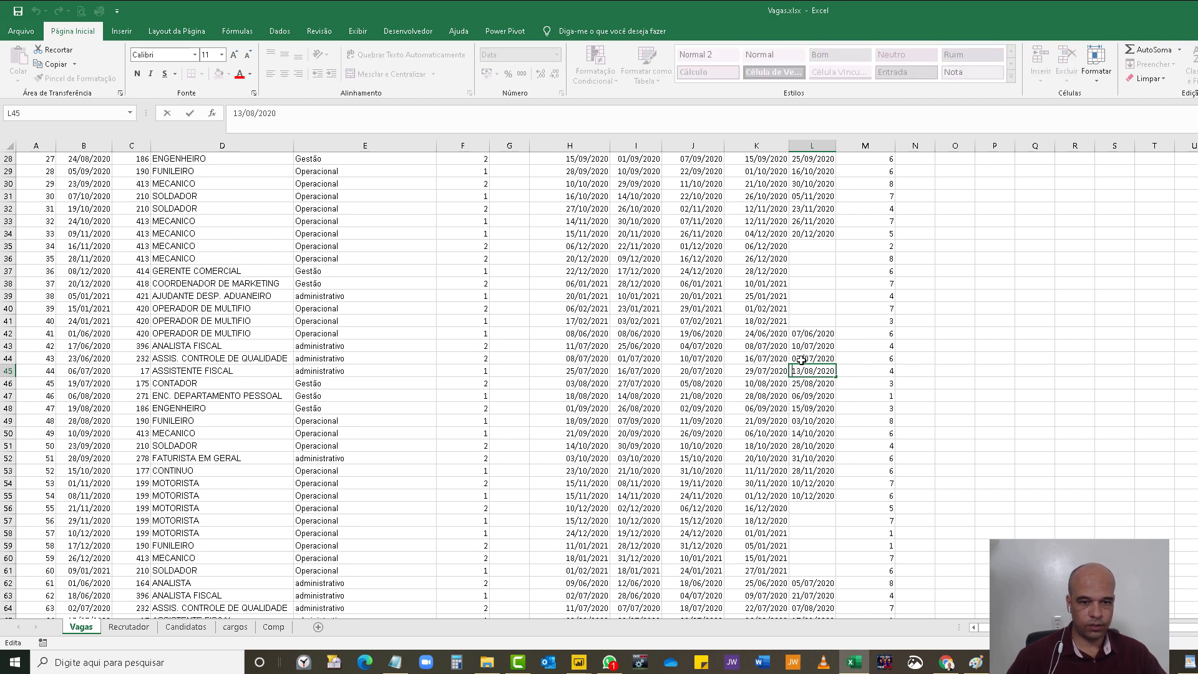
key(Home)
key(Delete)
key(Delete)
key(Delete)
key(Delete)
key(Delete)
text(2)
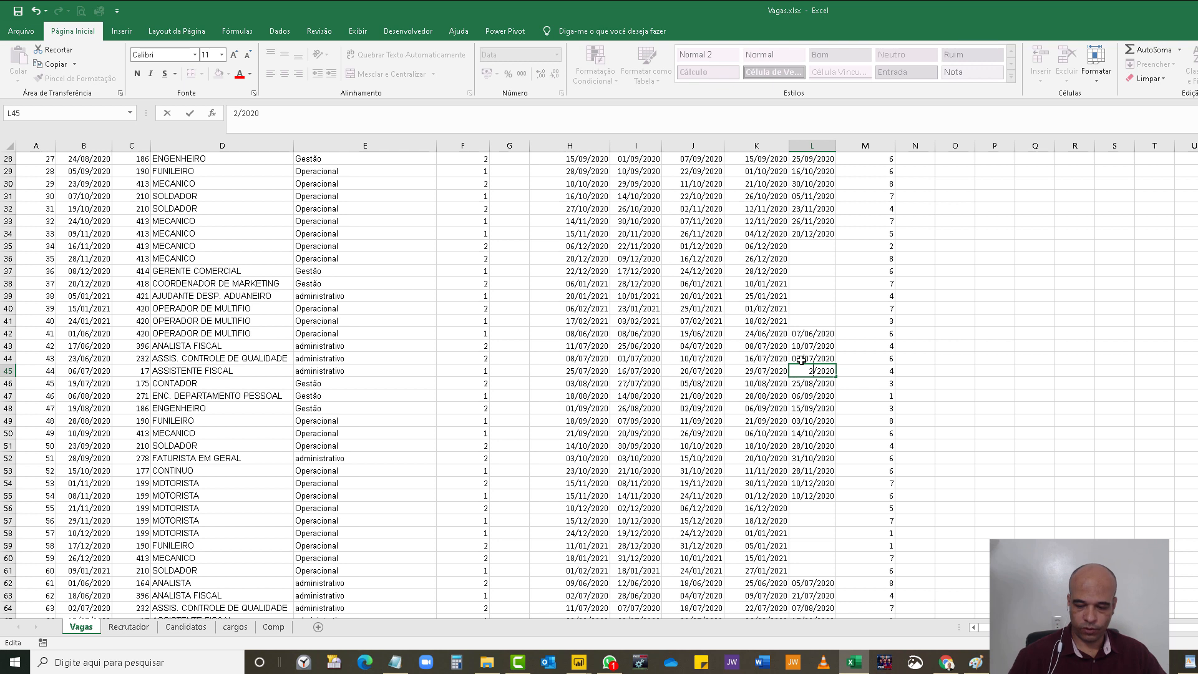
text(4/07)
key(Return)
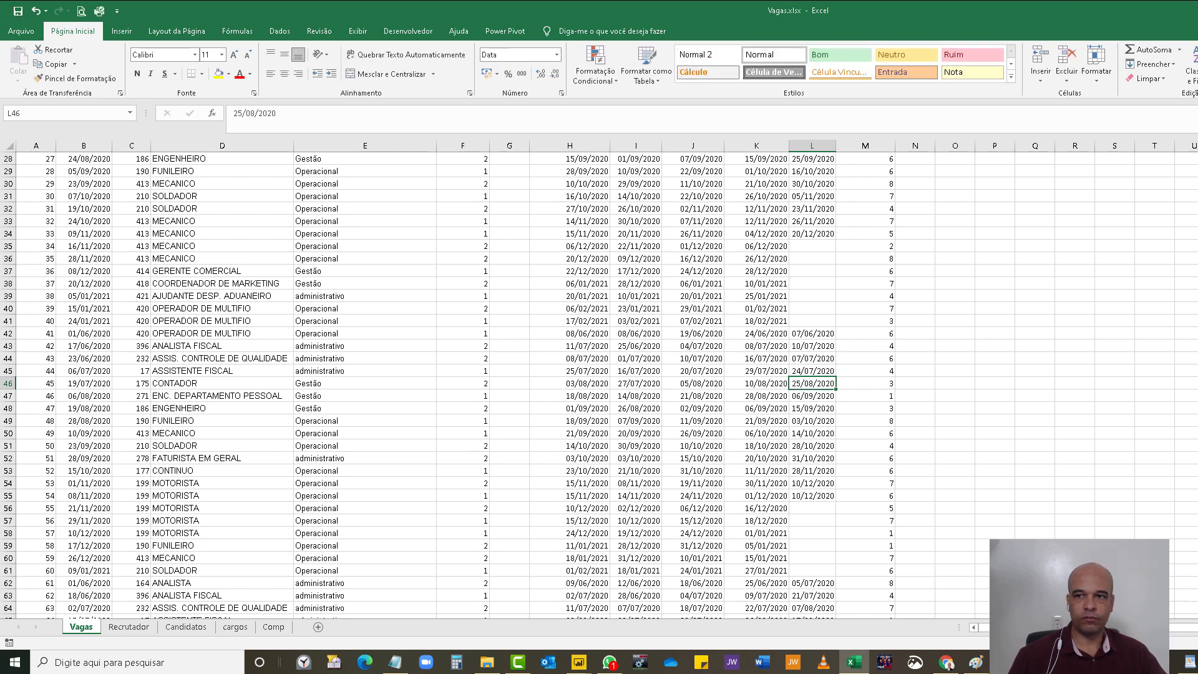
- Switch to the 4rhweek report in Power BI Desktop to check the vacancy indicators
key(alt+Tab)
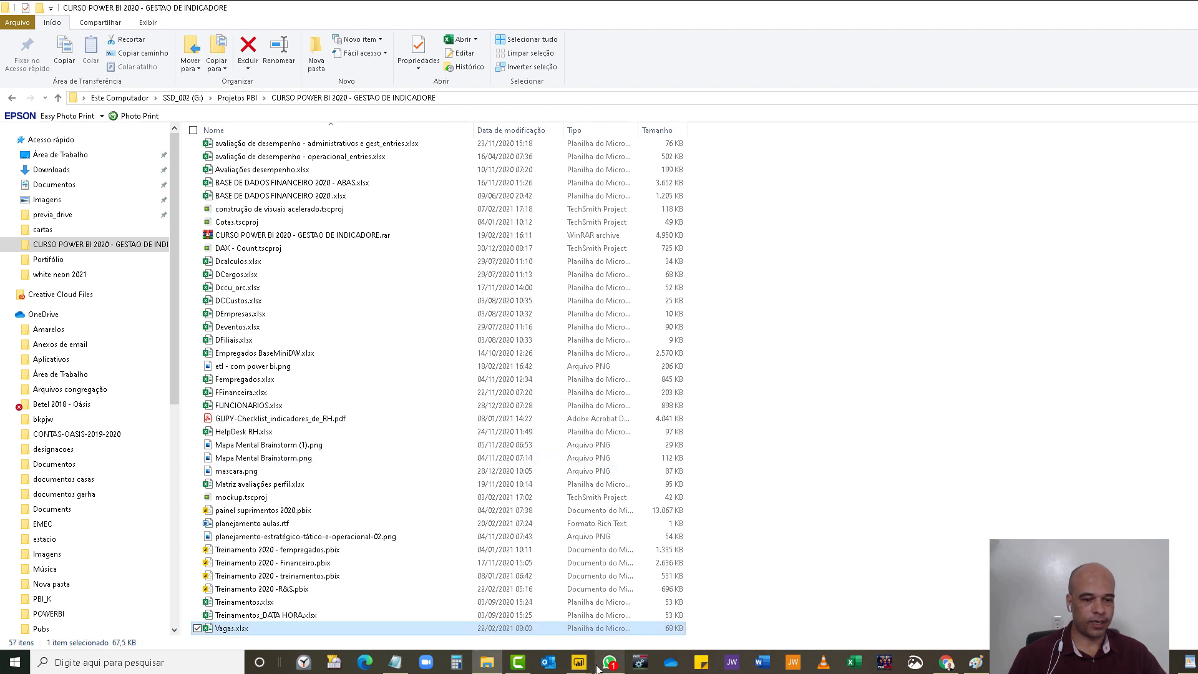
mouse_move(580, 664)
click(541, 630)
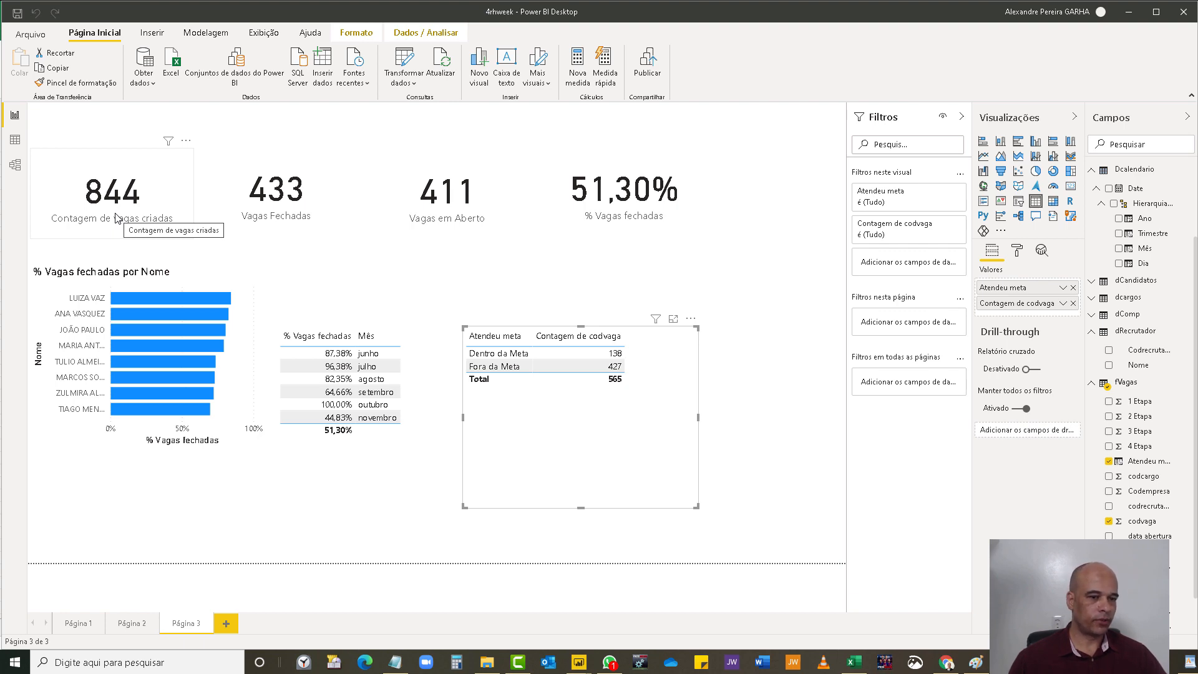
- Return to the Vagas workbook in Excel and clear the cell contents below the last record, from row 566 to row 902
key(alt+Tab)
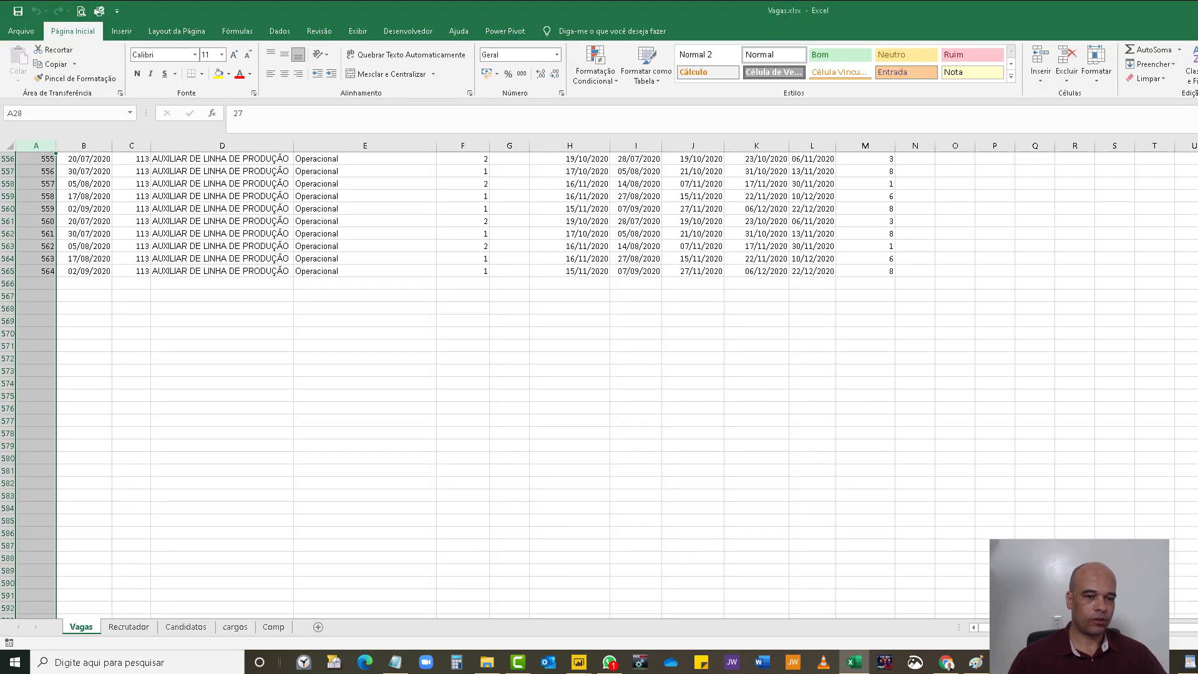
click(117, 310)
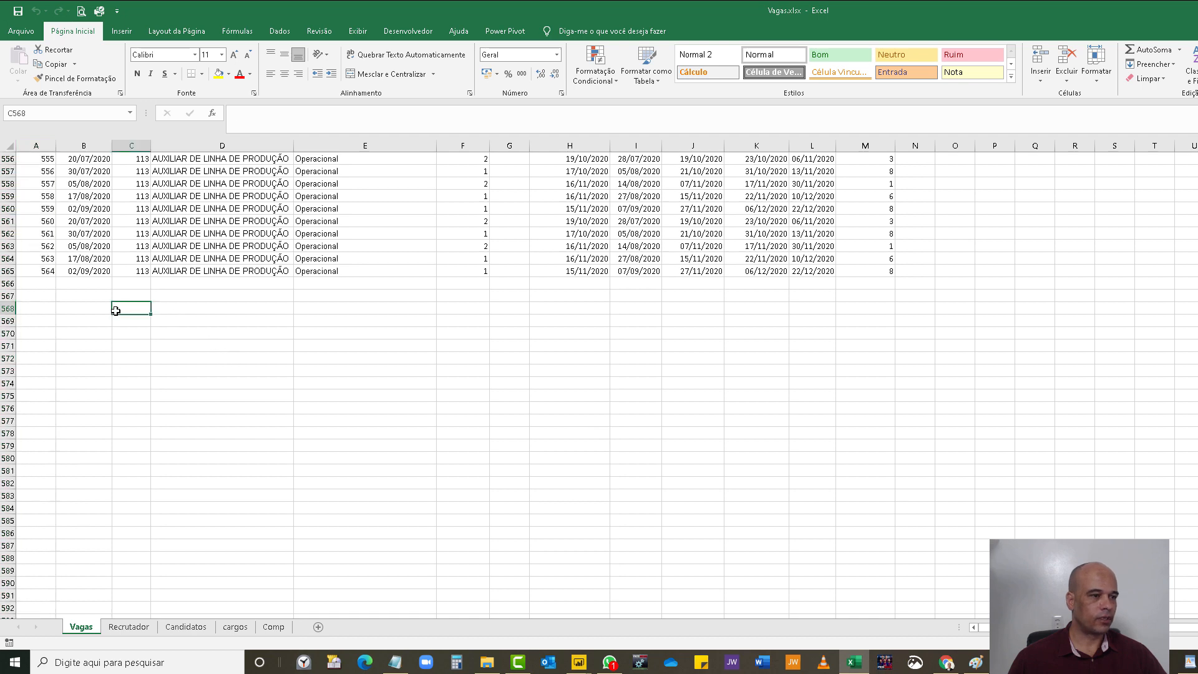
scroll(49, 278, down, 4)
scroll(49, 278, up, 3)
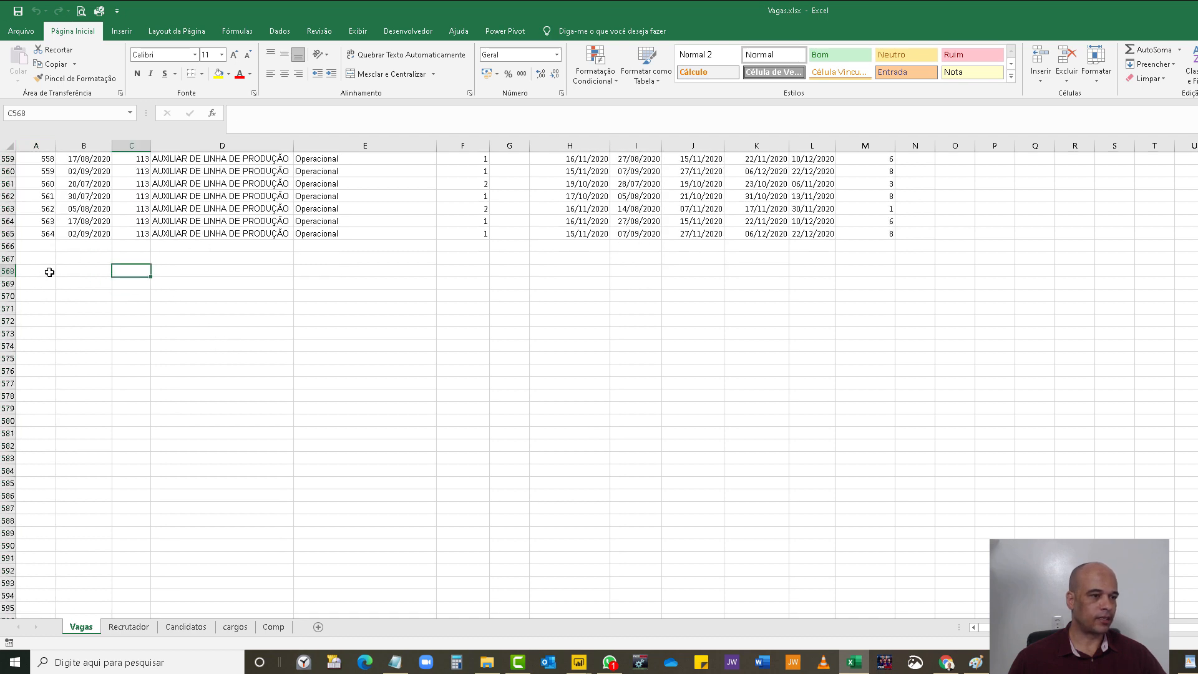
drag(40, 246, 1175, 621)
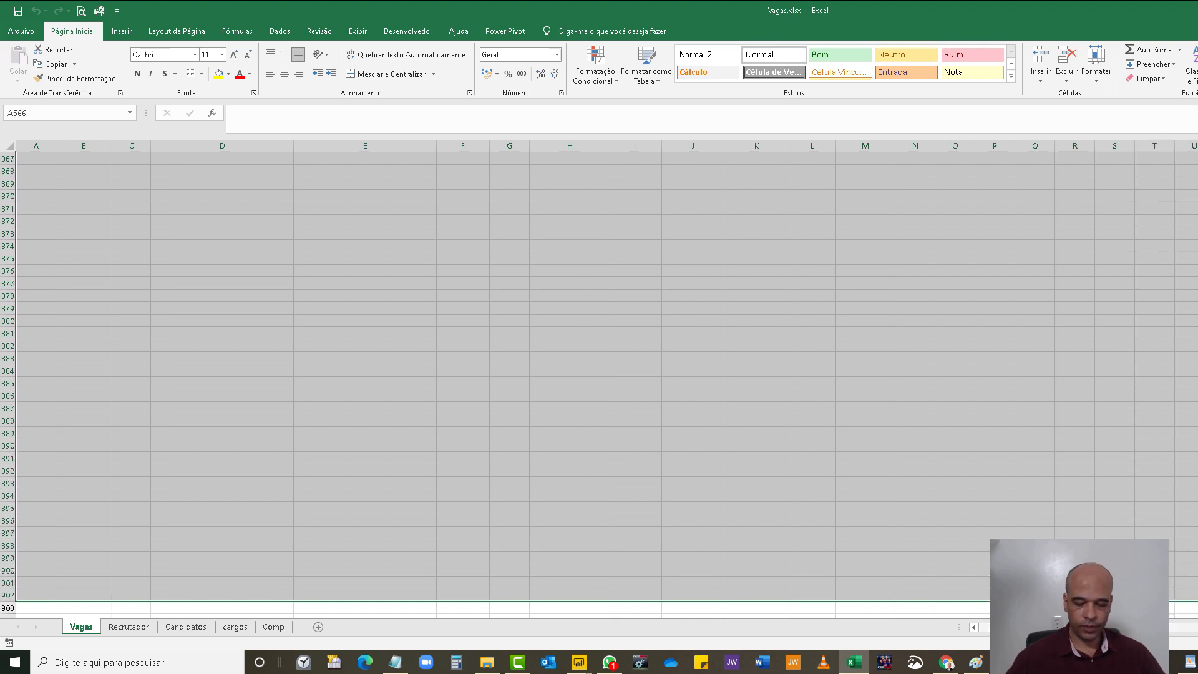
key(Delete)
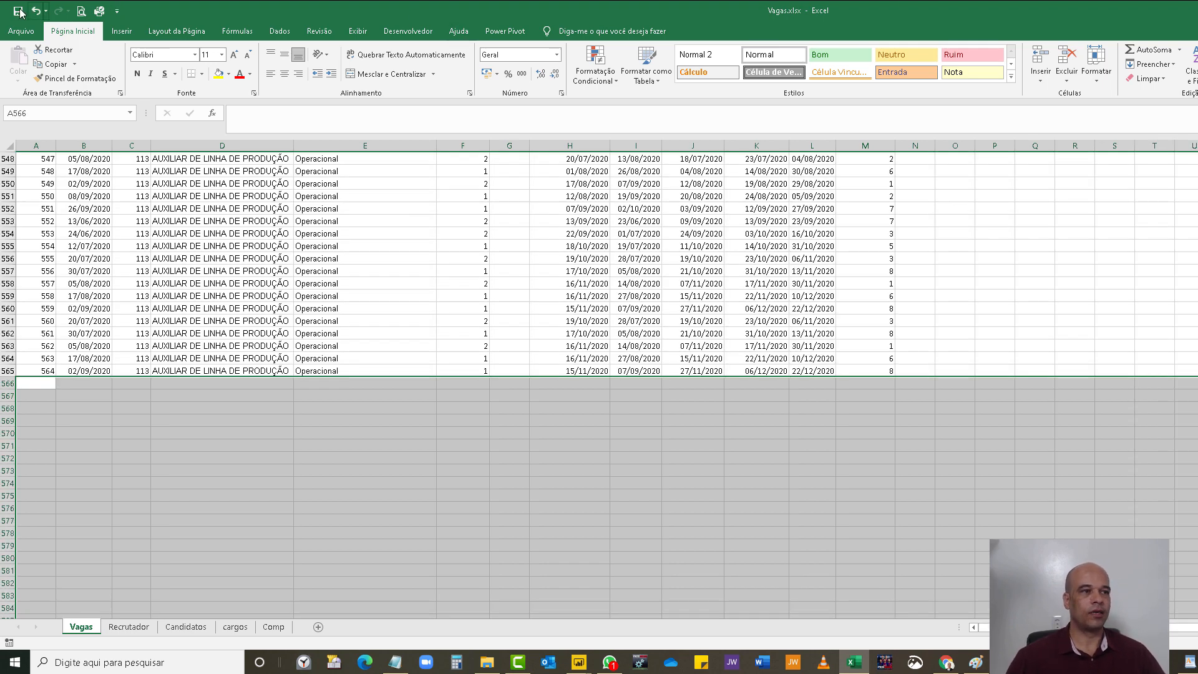
- Switch to the 4rhweek report in Power BI Desktop and refresh its data
click(578, 661)
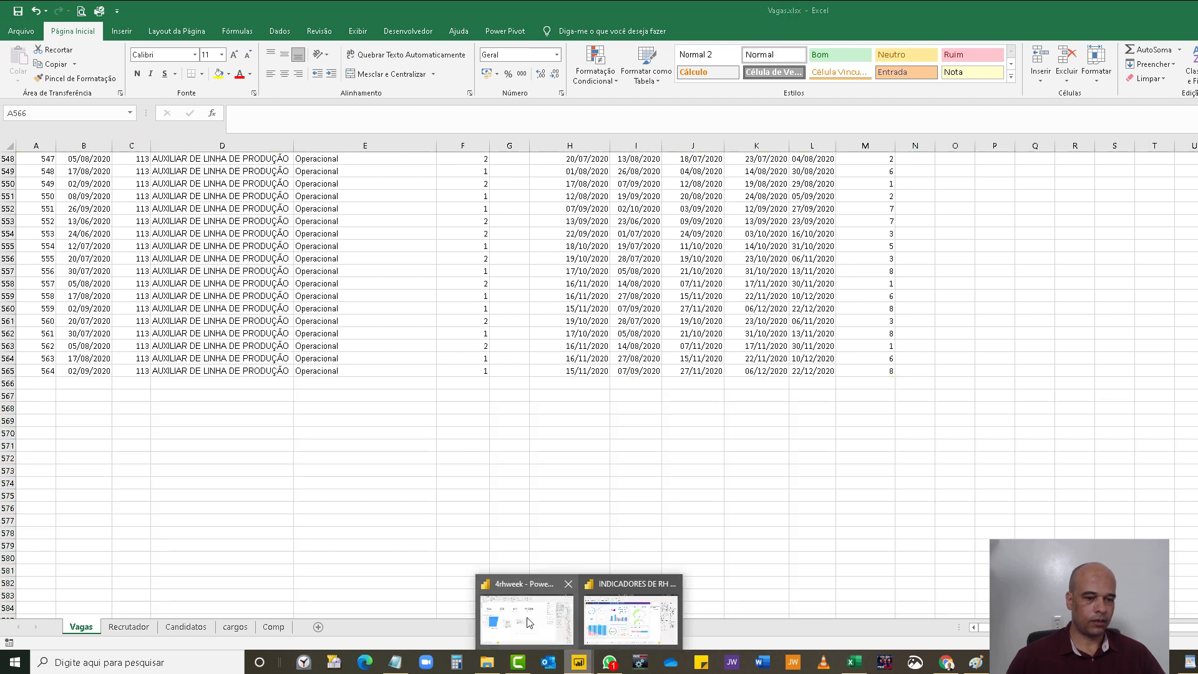
click(529, 622)
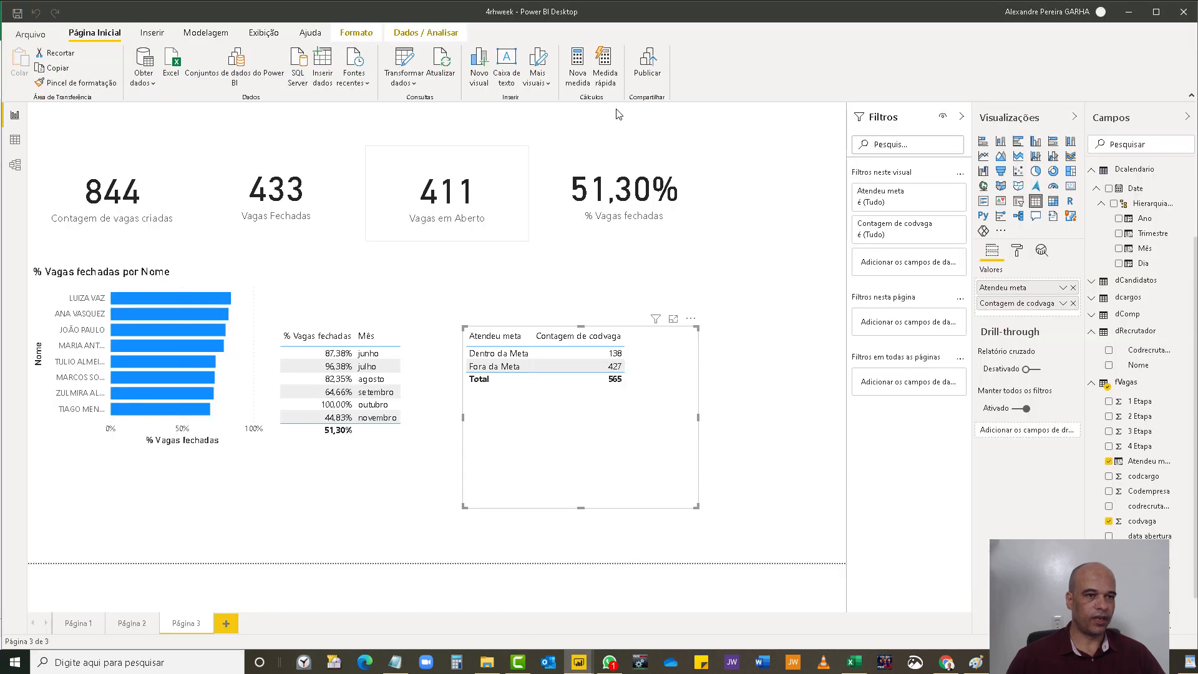
click(440, 59)
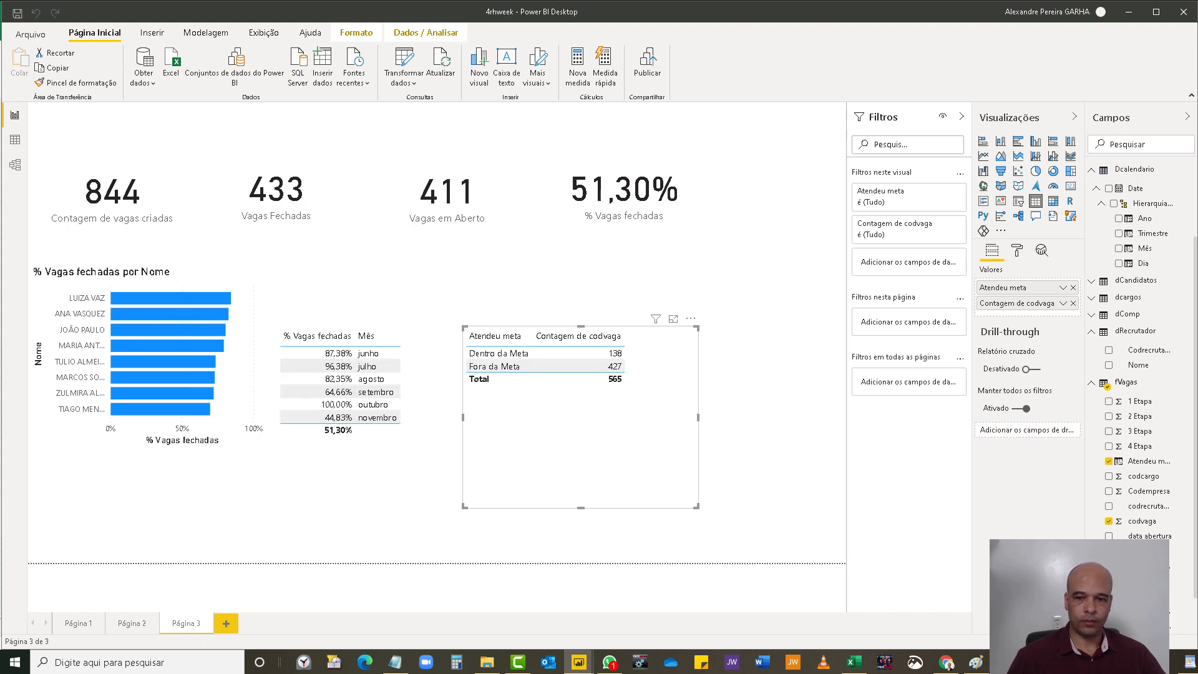
- Switch back to the Vagas workbook in Excel and delete the entire blank rows 566 to 907 below the records
key(alt+Tab)
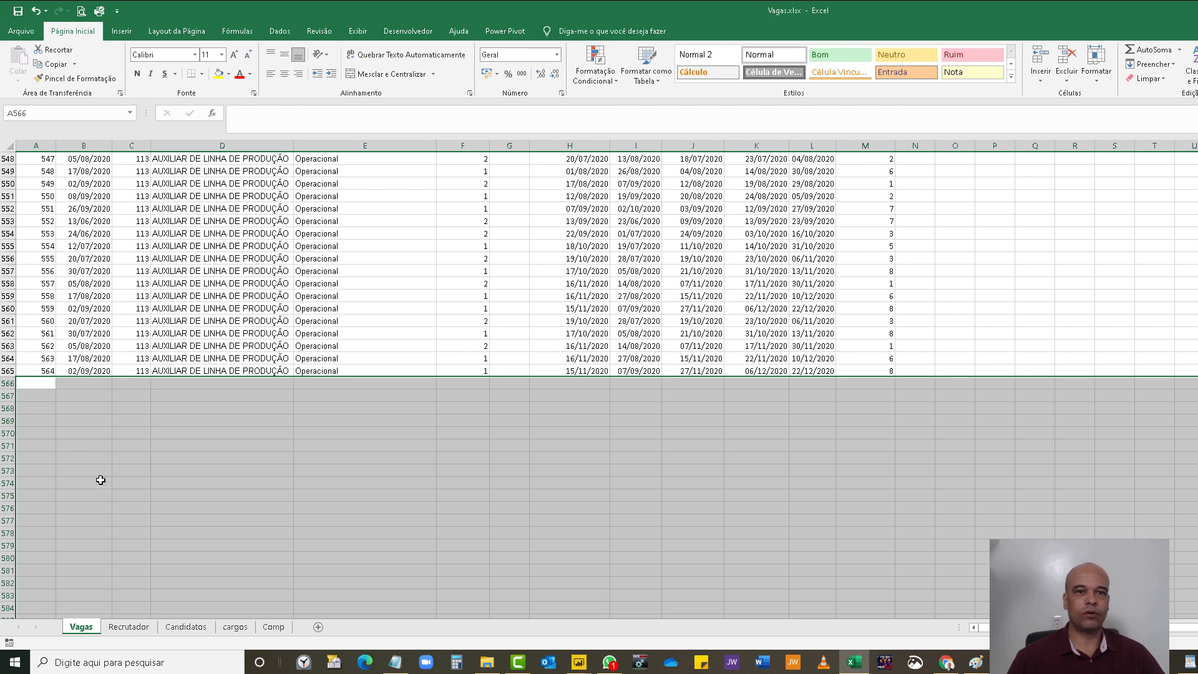
click(4, 383)
right_click(5, 383)
click(271, 509)
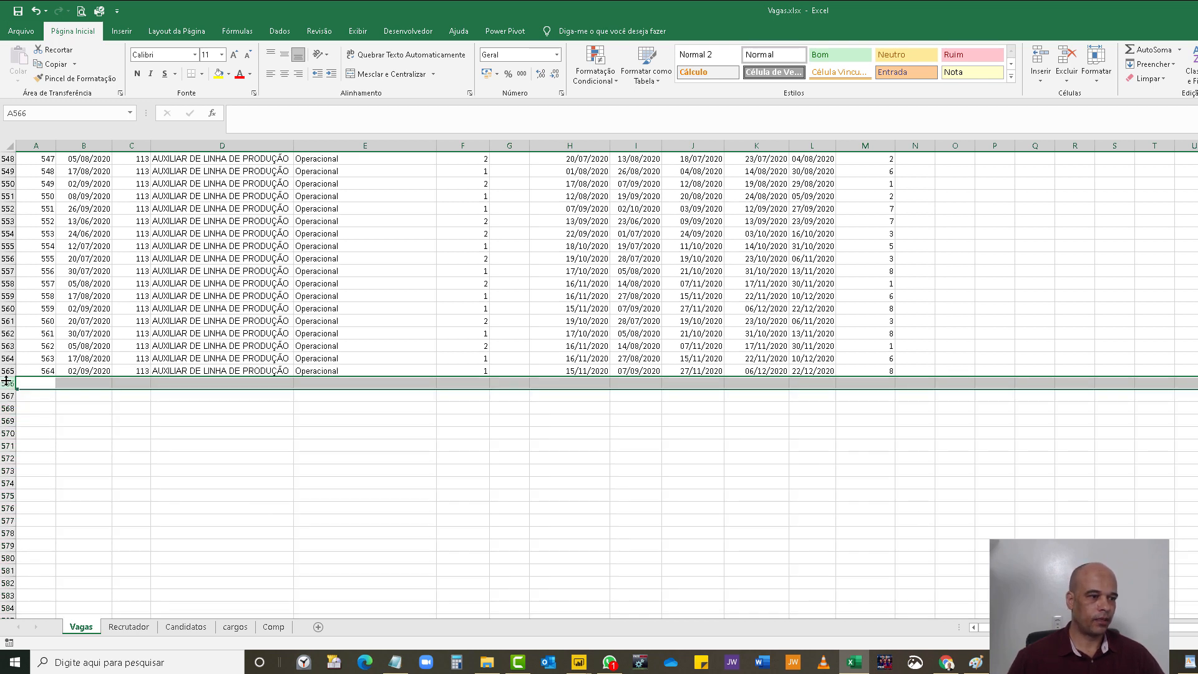
drag(6, 381, 27, 669)
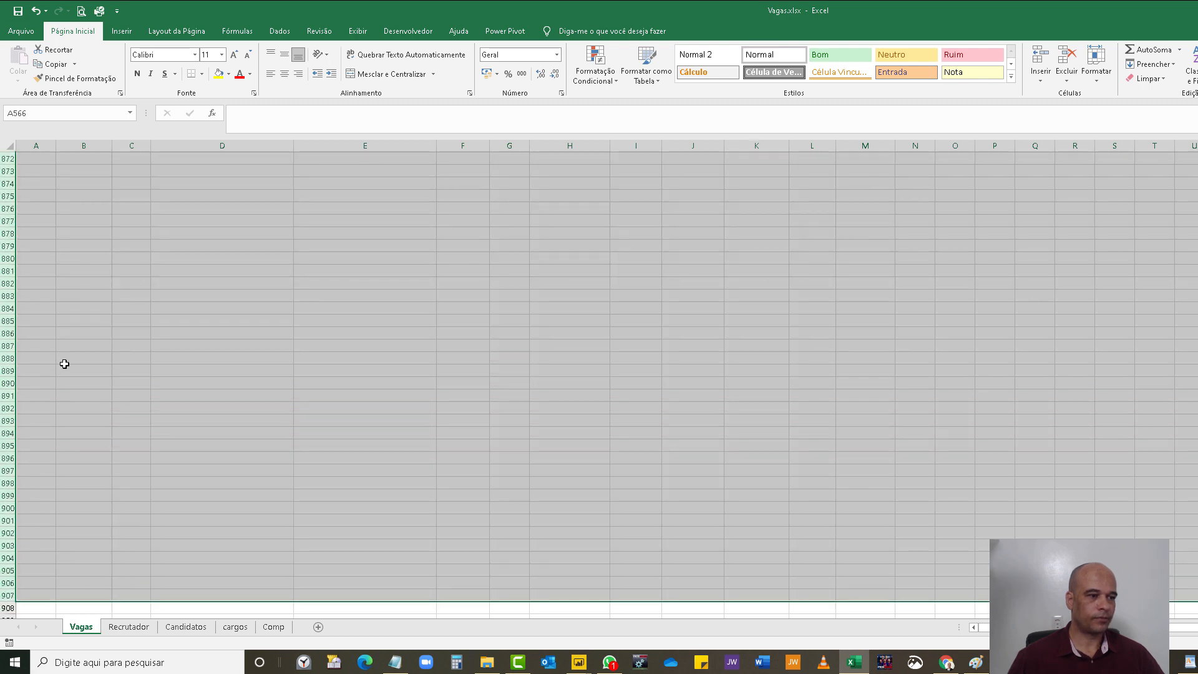
right_click(3, 332)
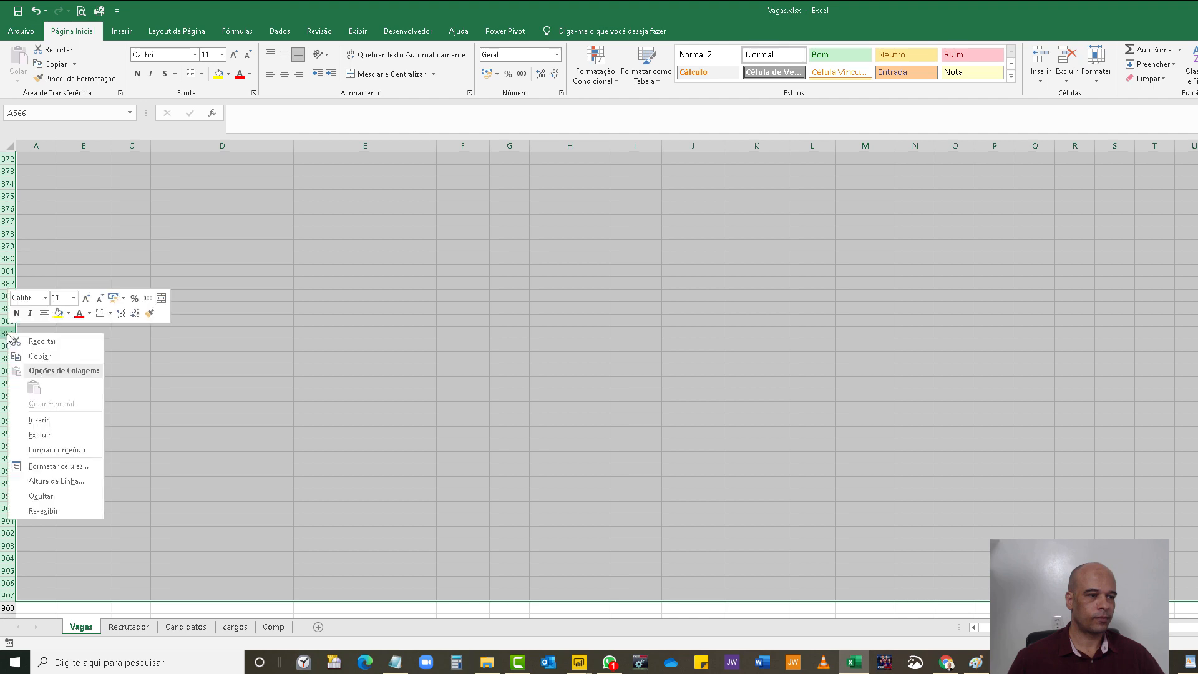
click(39, 435)
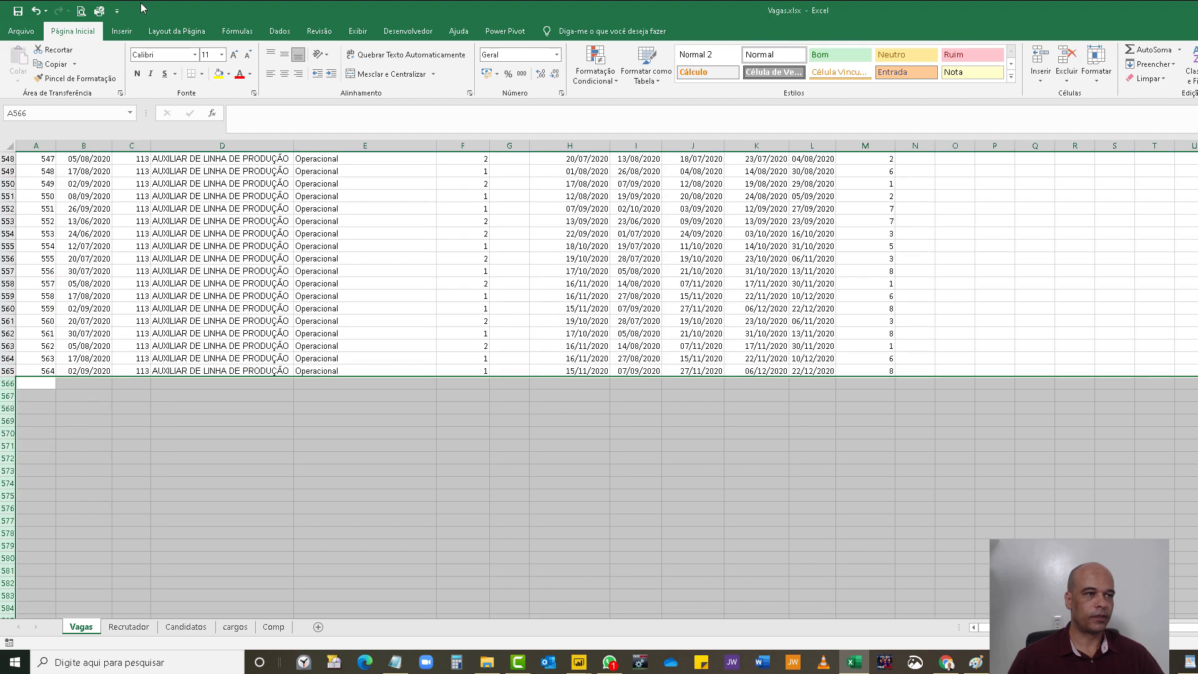
- Go back to the 4rhweek report in Power BI Desktop and reload its data from the cleaned workbook
click(579, 661)
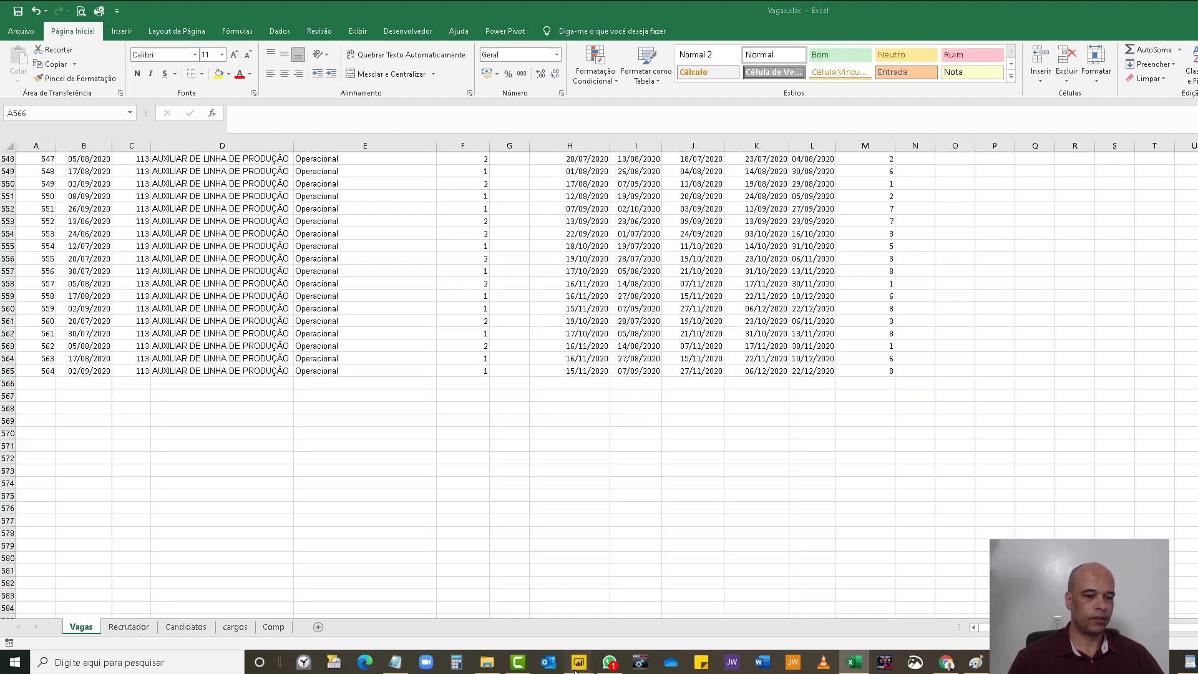
click(533, 624)
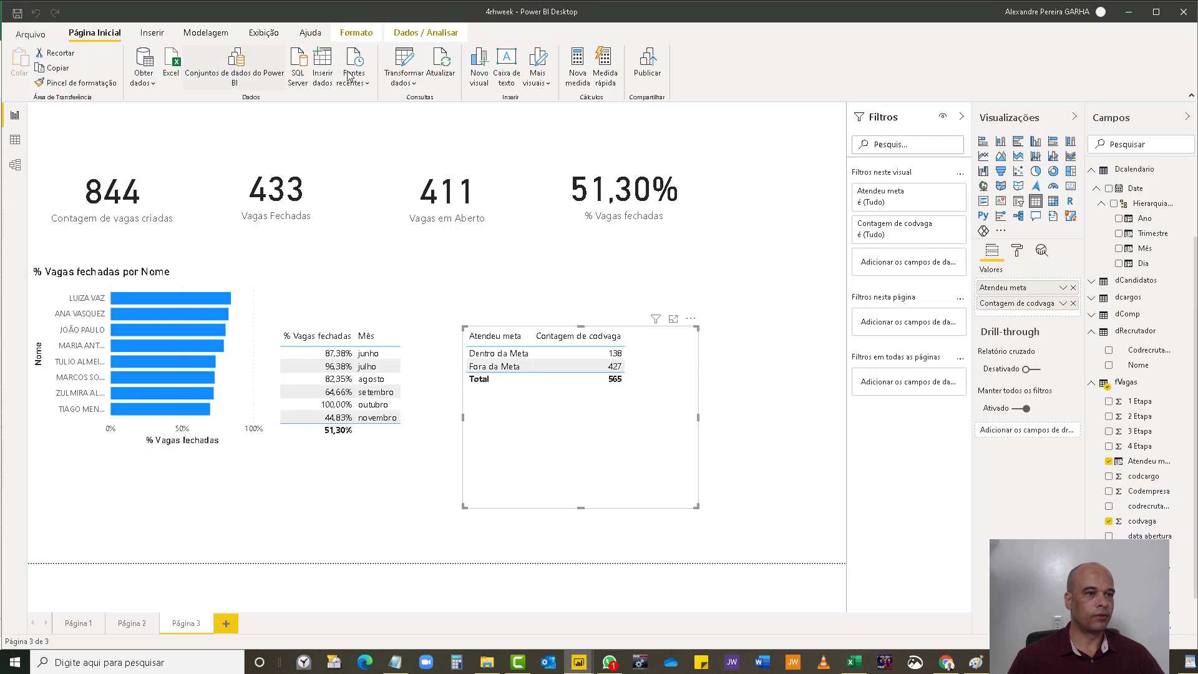
click(447, 60)
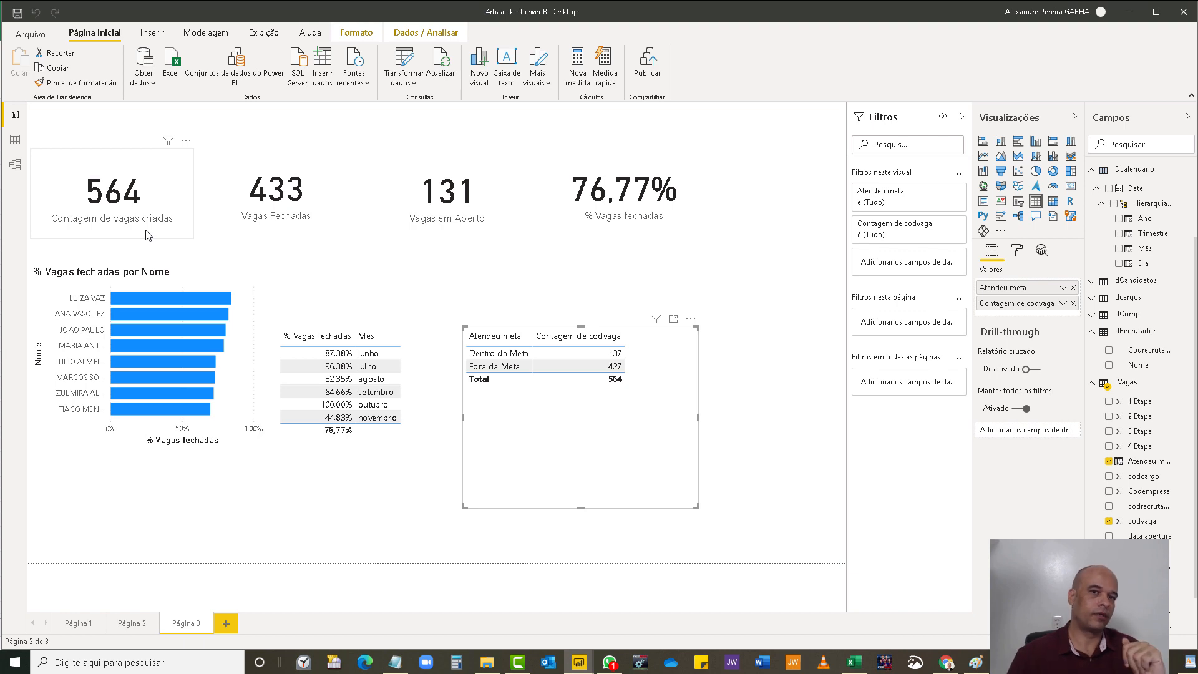
key(alt+Tab)
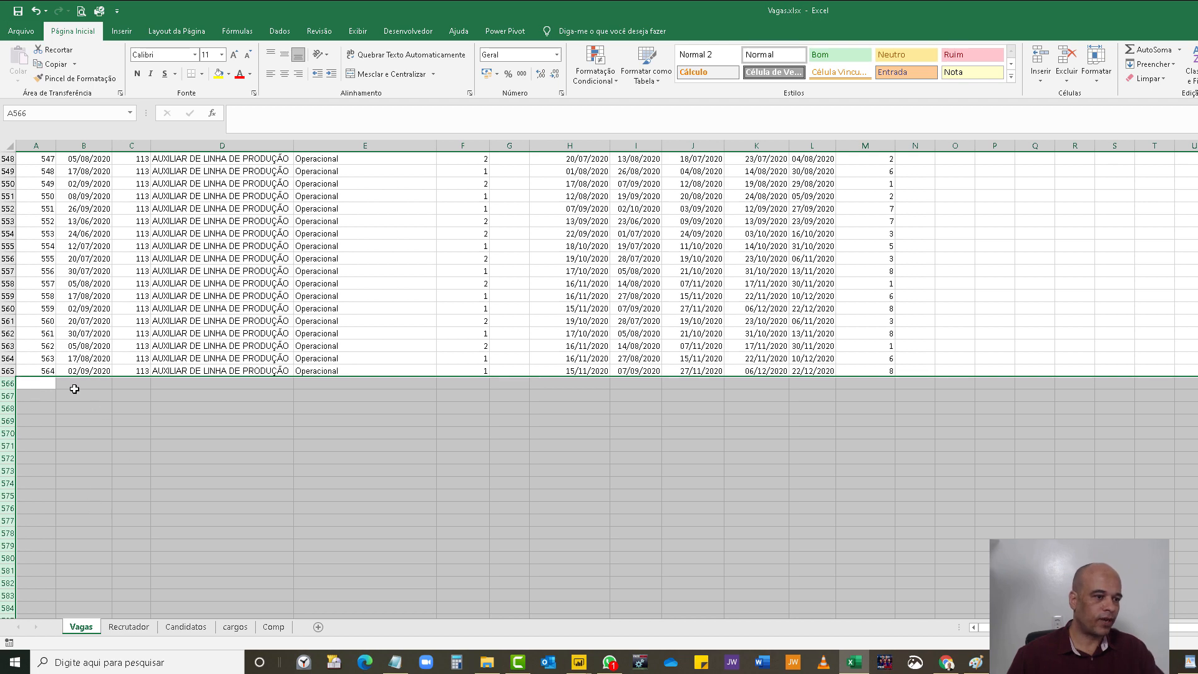
drag(28, 370, 887, 2)
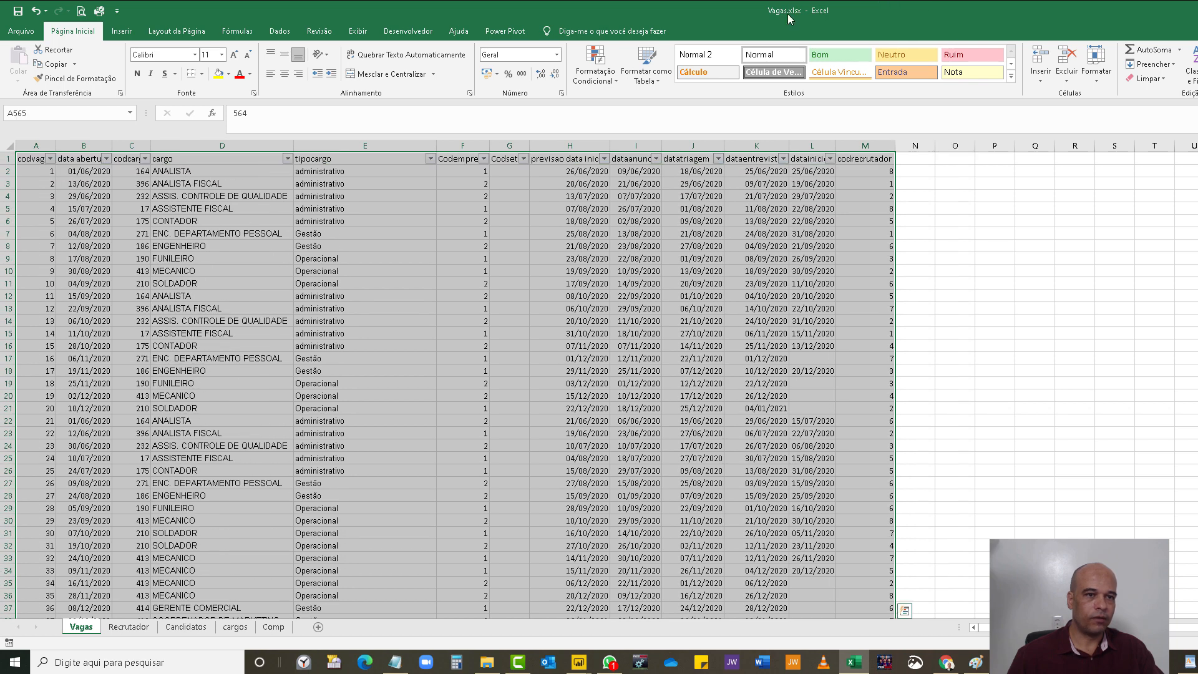
click(121, 31)
click(113, 65)
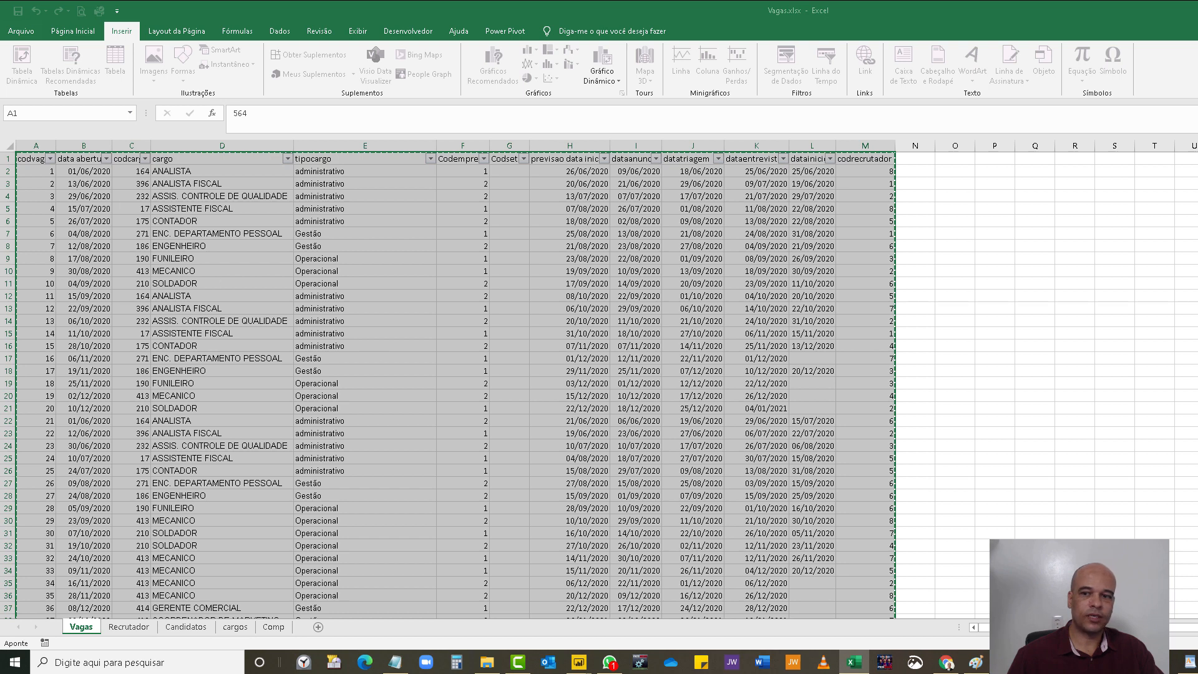
key(Escape)
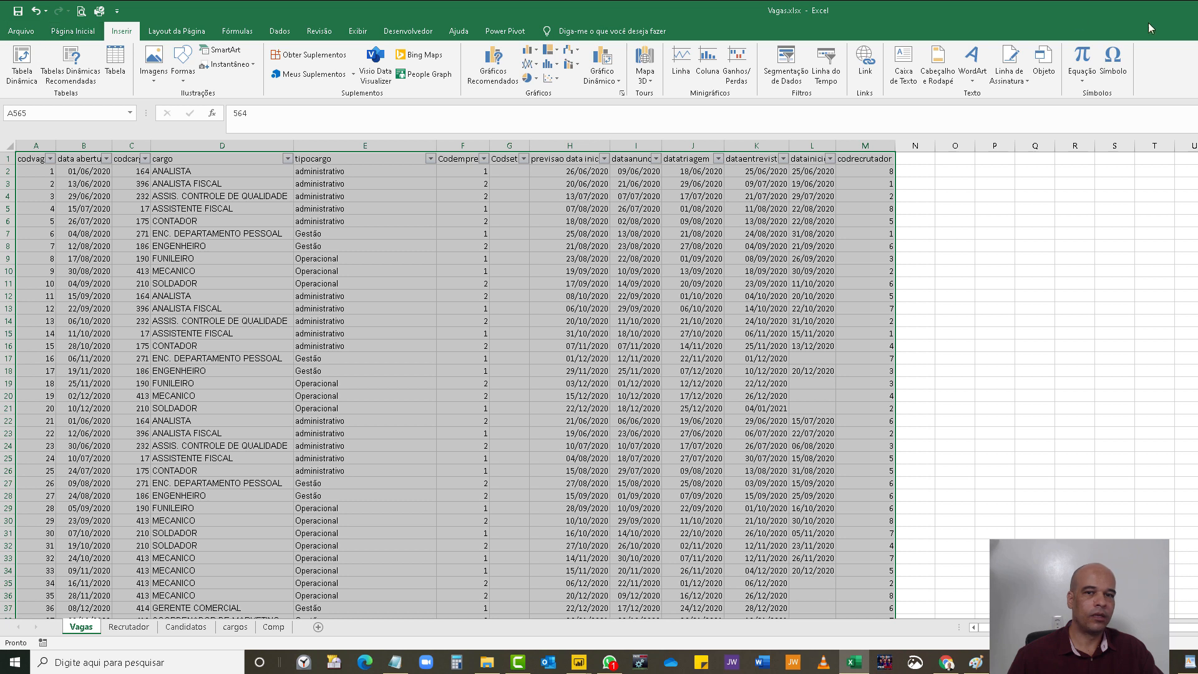
- Close the Vagas workbook and shrink the Atendeu meta table visual in the Power BI report to fit closely around its rows
key(alt+F4)
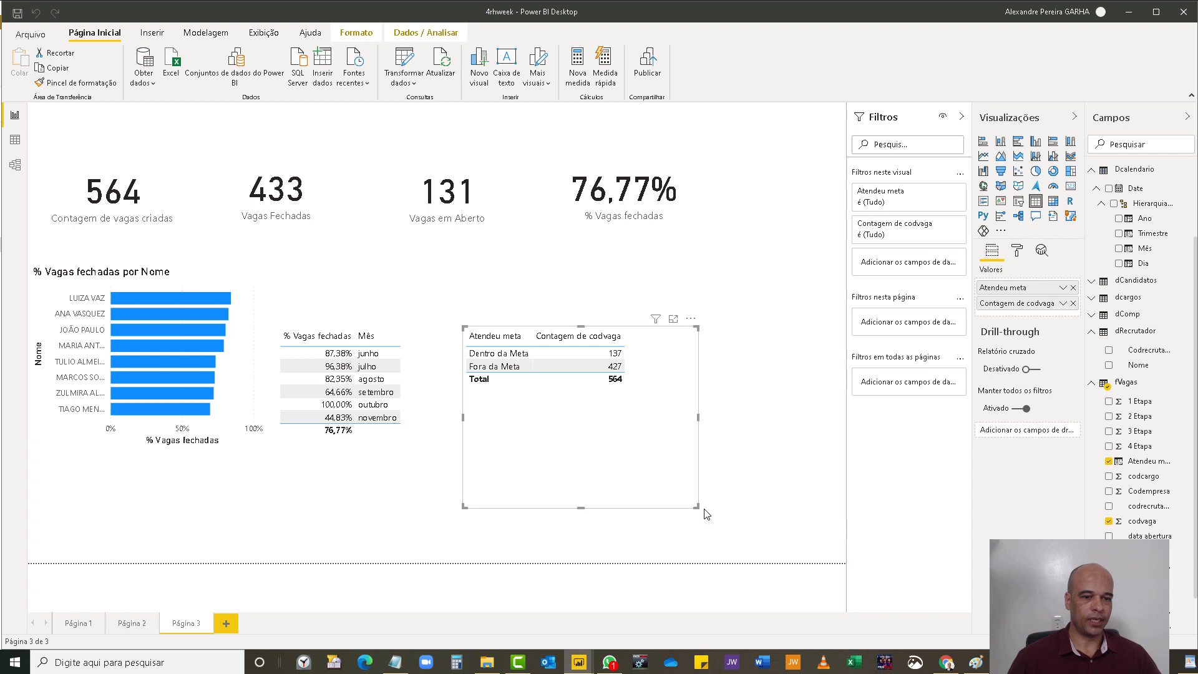
drag(664, 491, 637, 472)
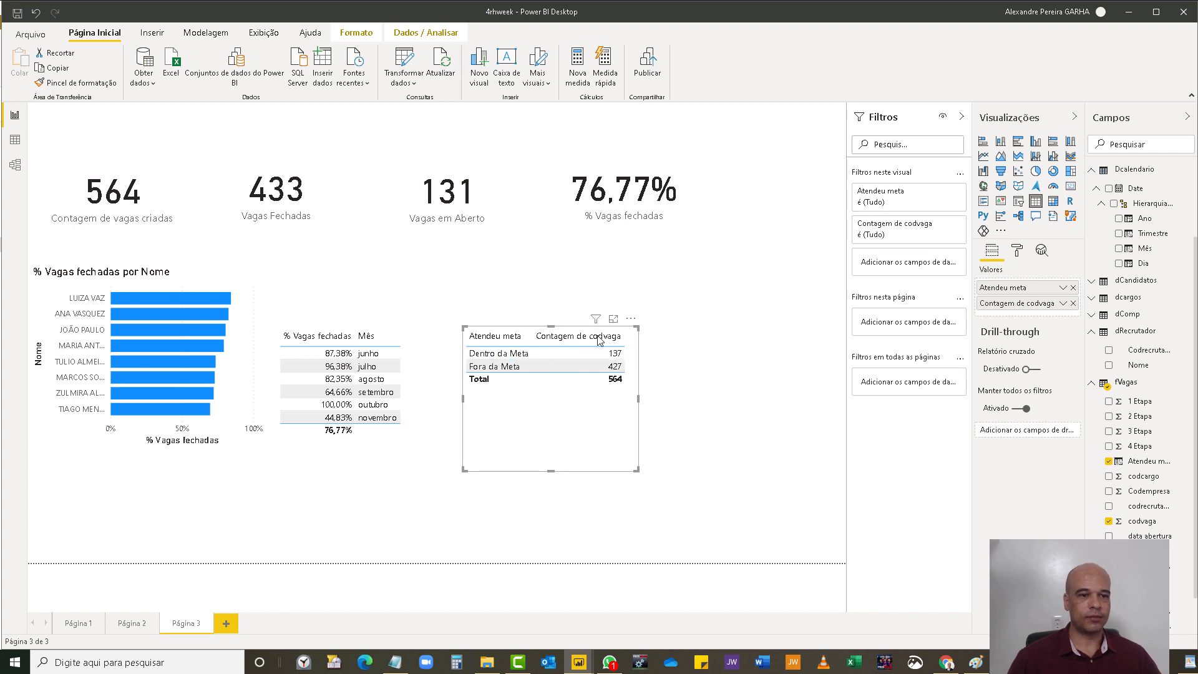
drag(636, 470, 652, 404)
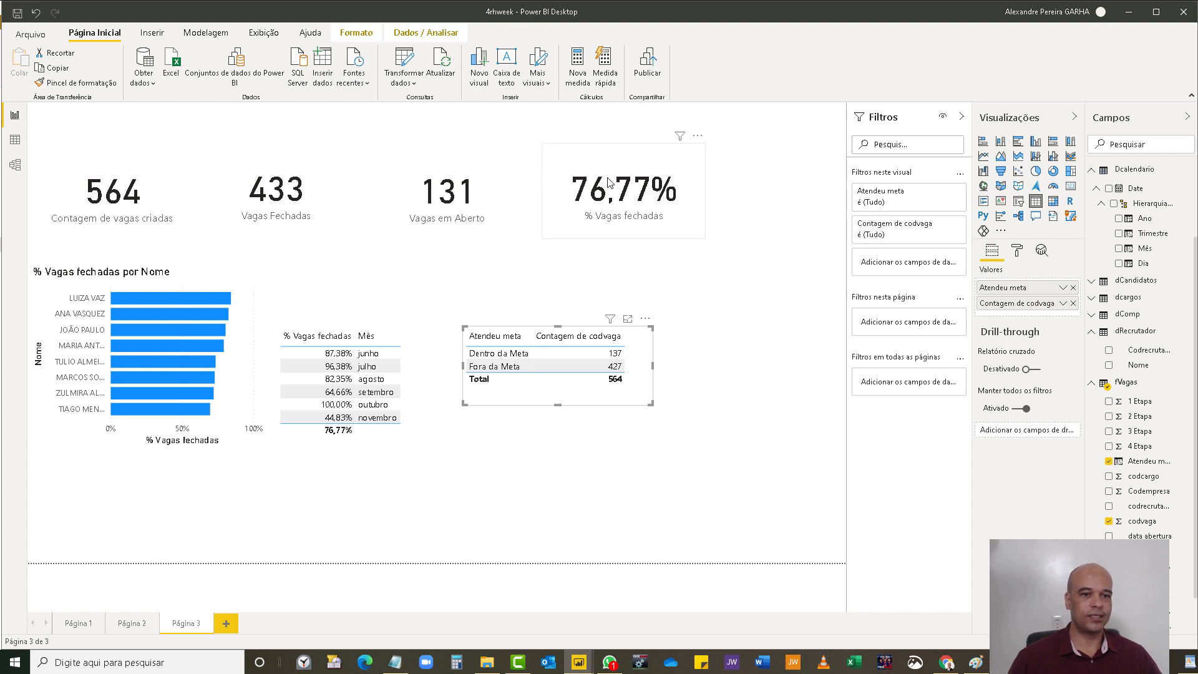
scroll(1178, 272, up, 2)
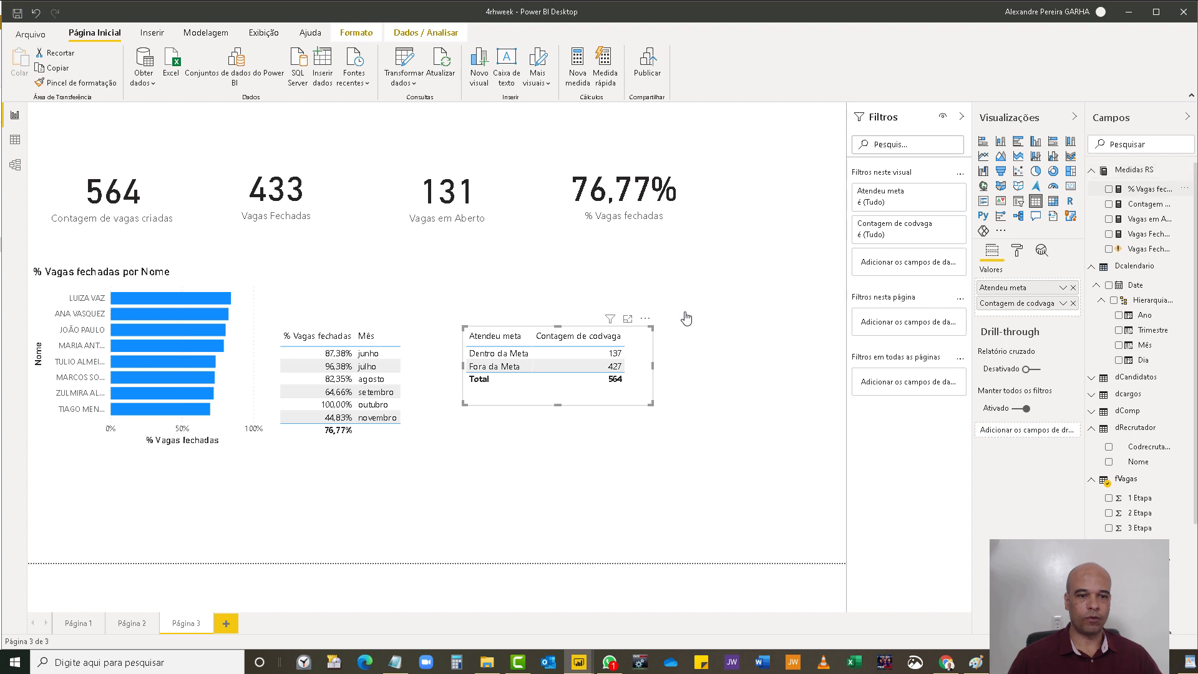
click(620, 366)
click(610, 353)
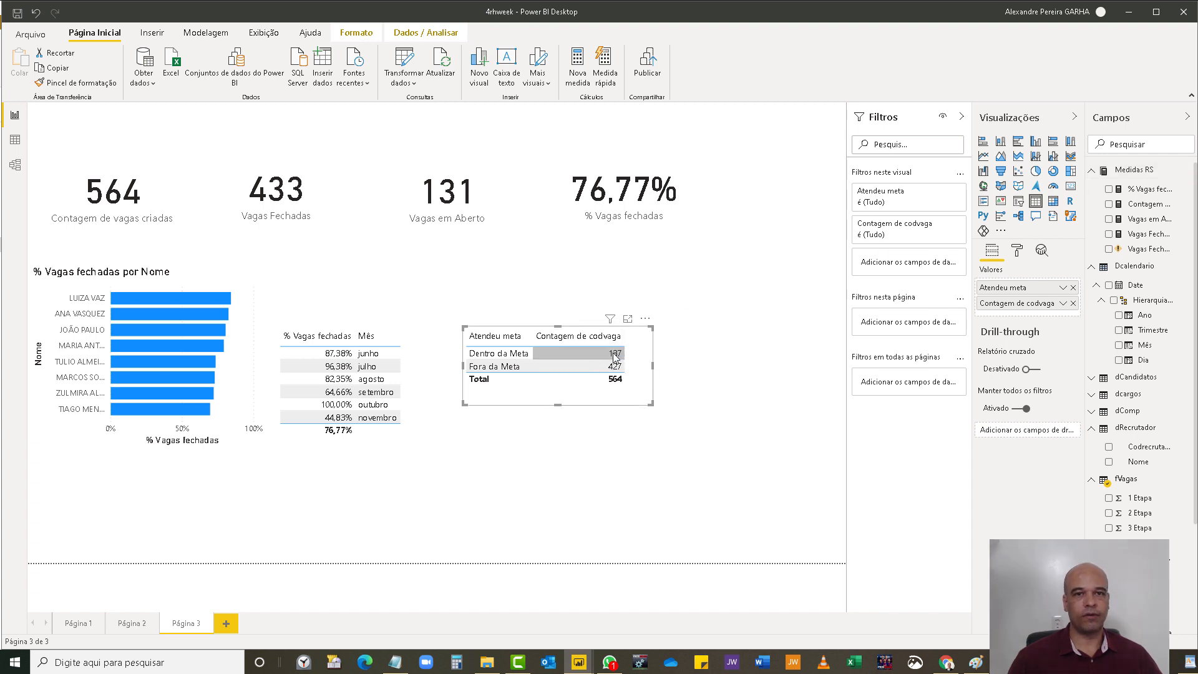
click(615, 357)
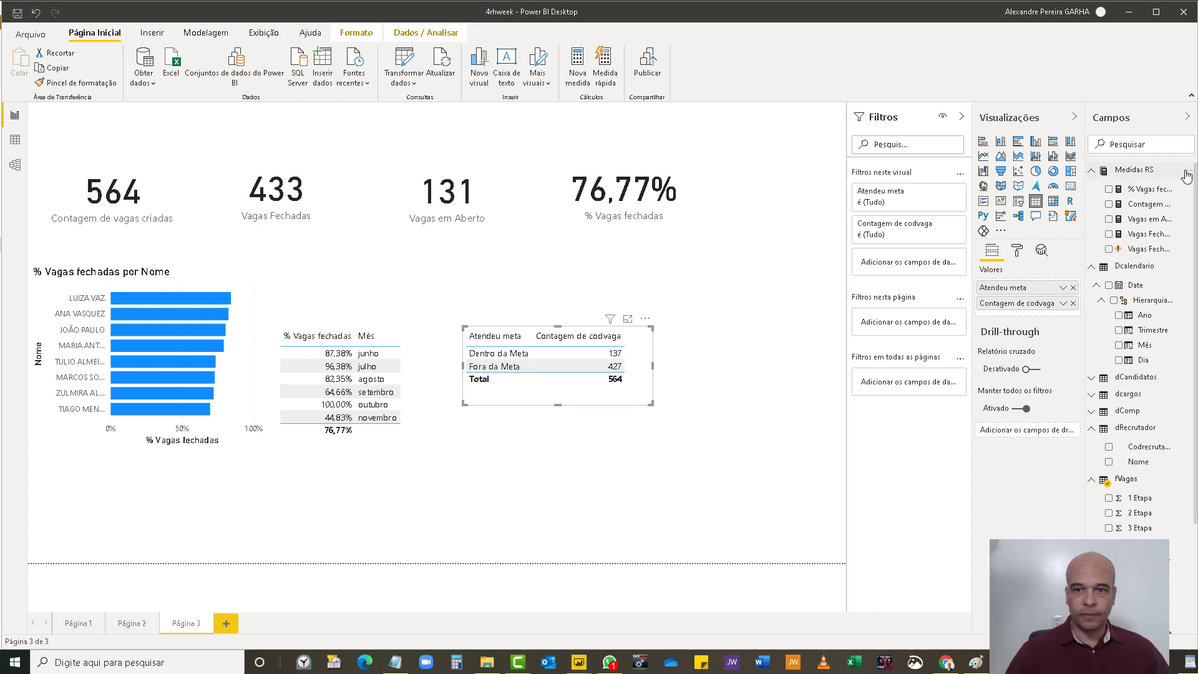
- Delete the faulty CALCULATE expression from the Vagas Fechadas dentro na meta measure, keeping the measure name
click(1134, 249)
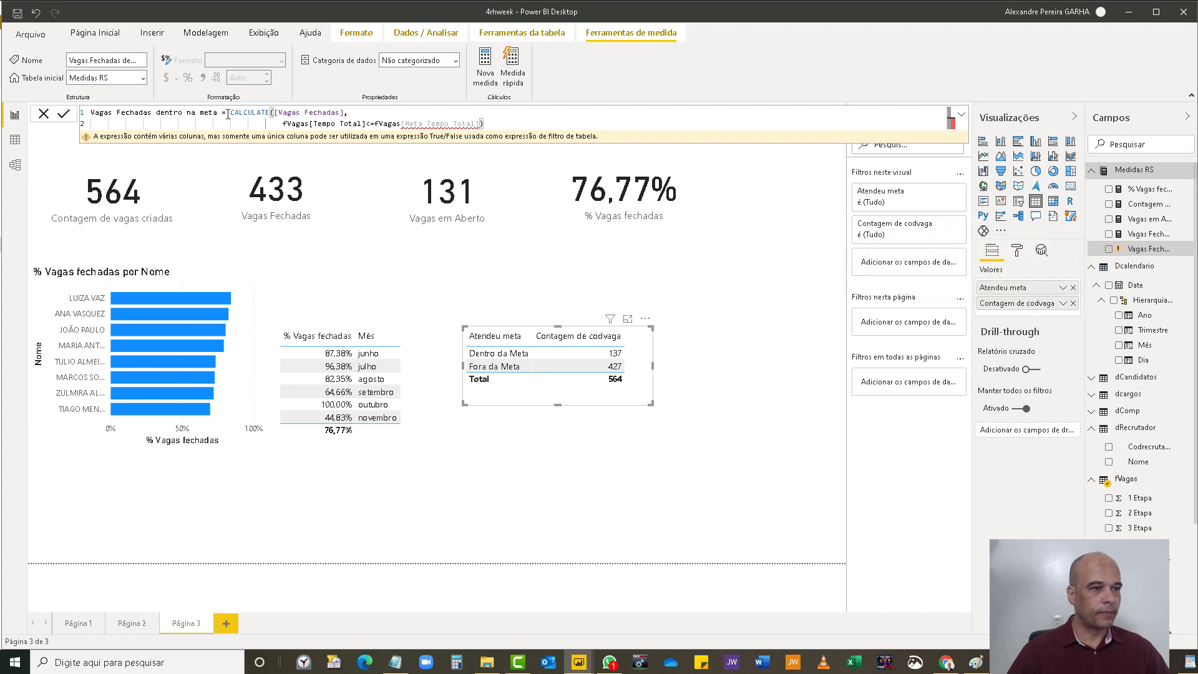
drag(228, 113, 490, 138)
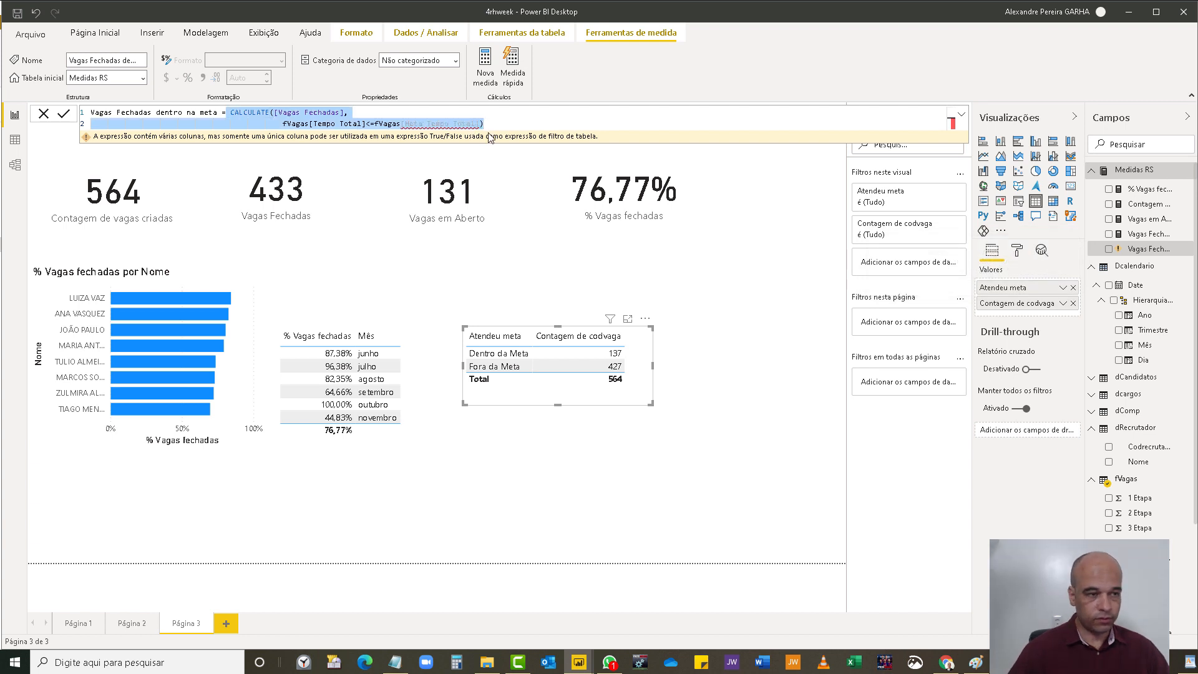
key(Delete)
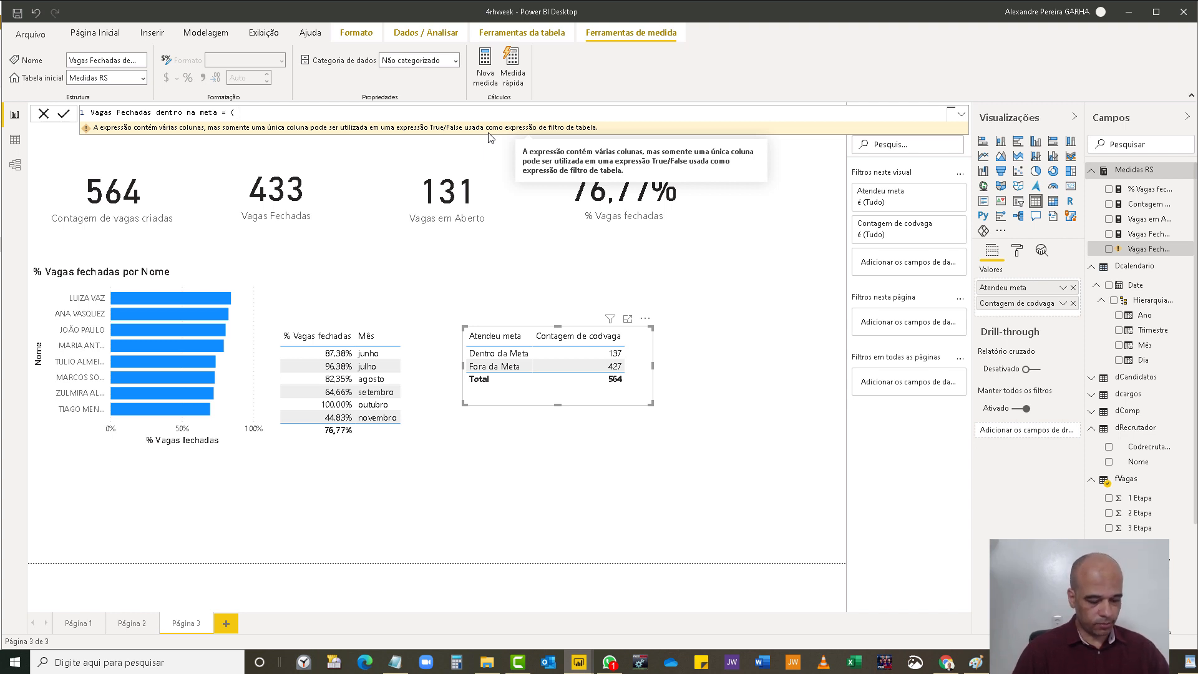
- Begin the measure's new formula as CALCULATE([Vagas Fechadas], without the stray opening brace, and continue on a new line
text(CALCULATE()
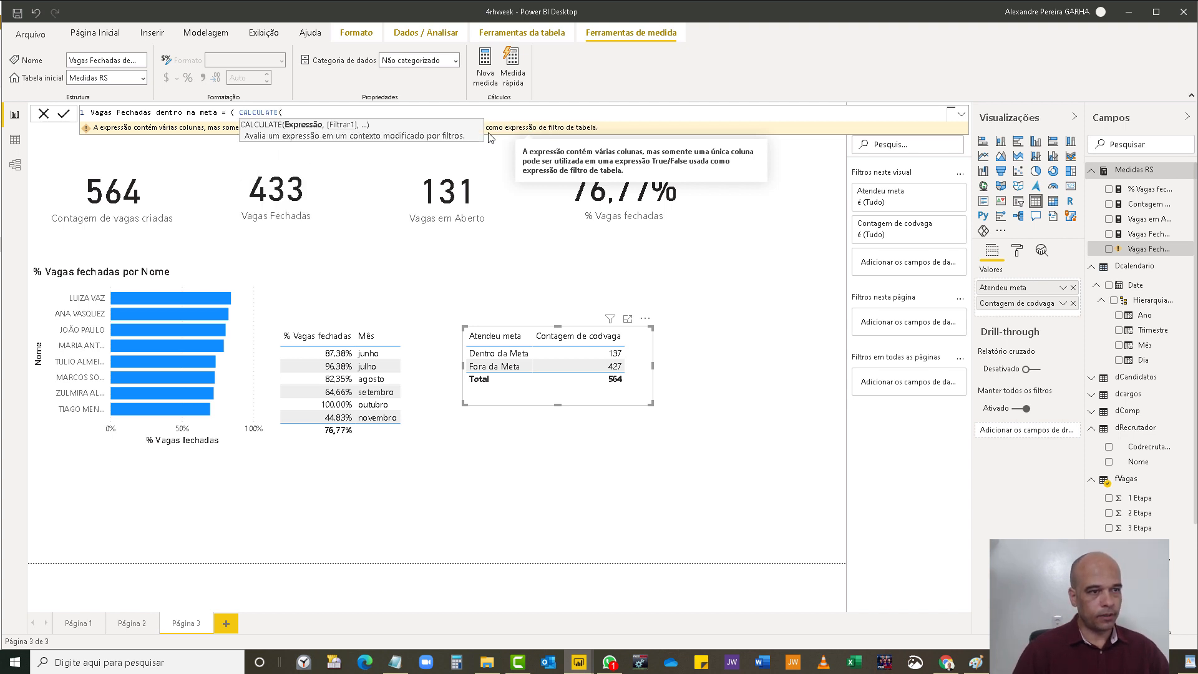
text(vaga)
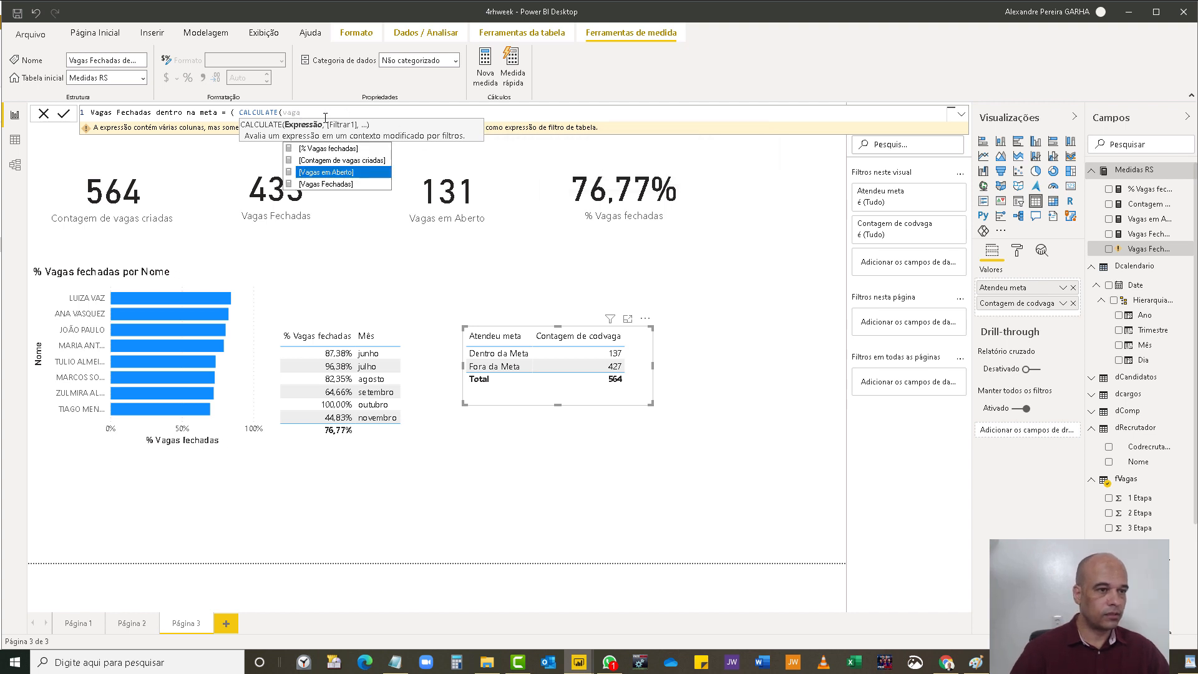
click(231, 113)
key(BackSpace)
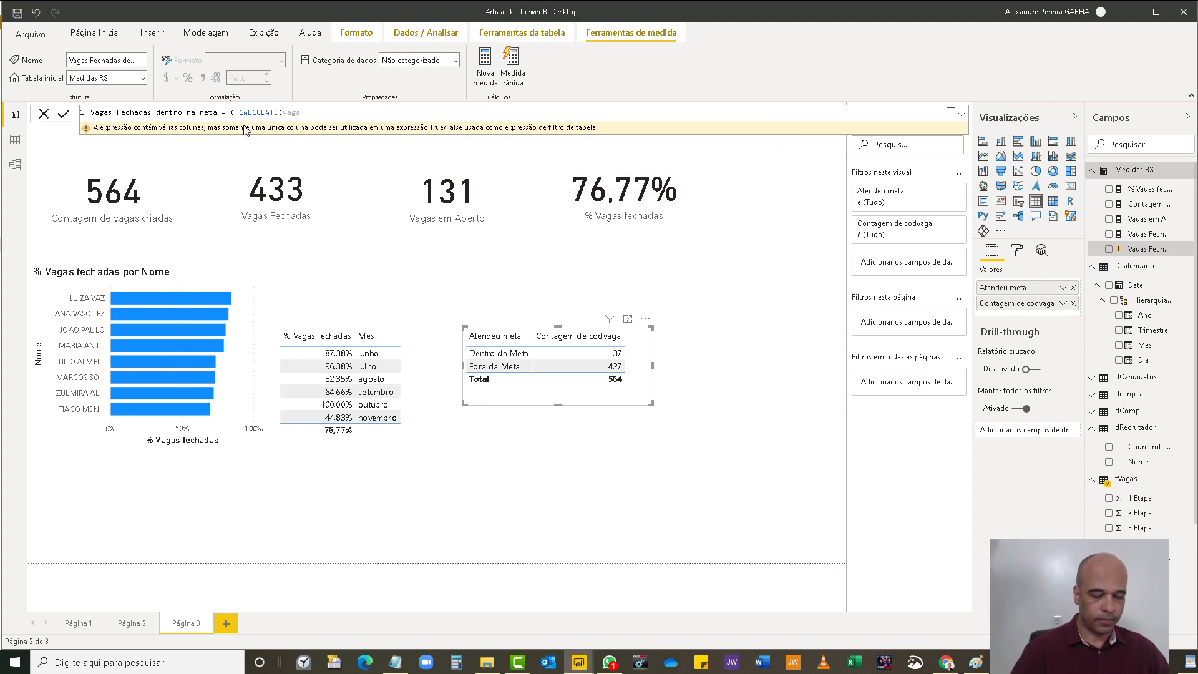
click(323, 111)
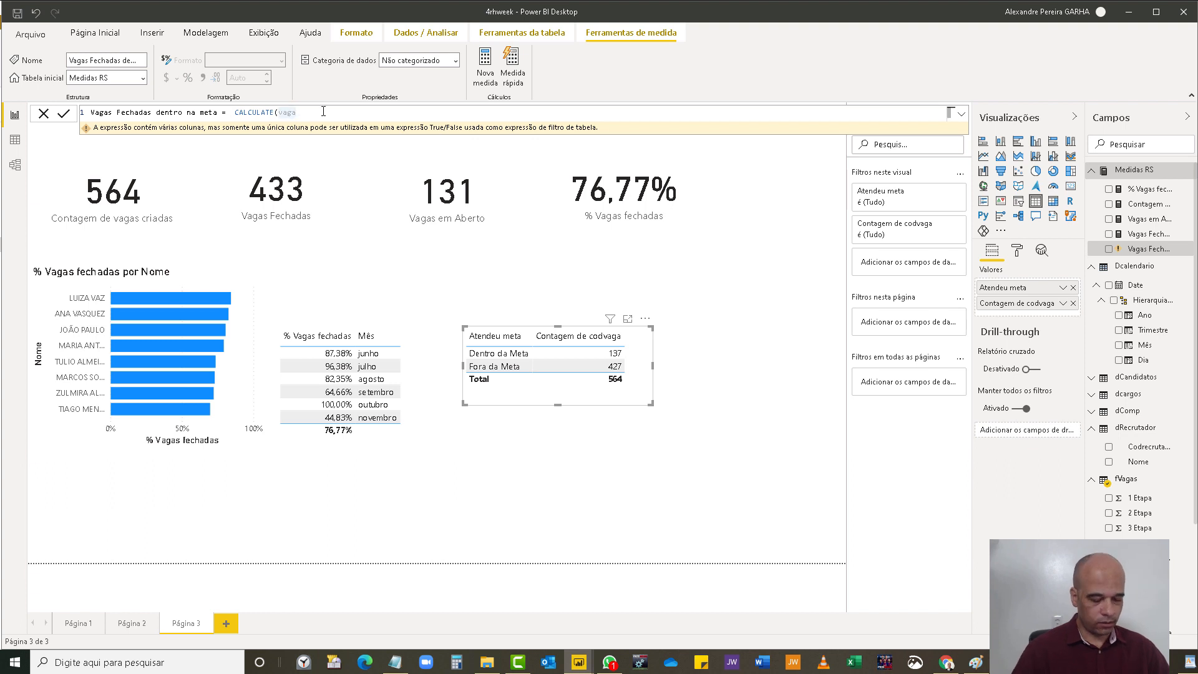
text(s)
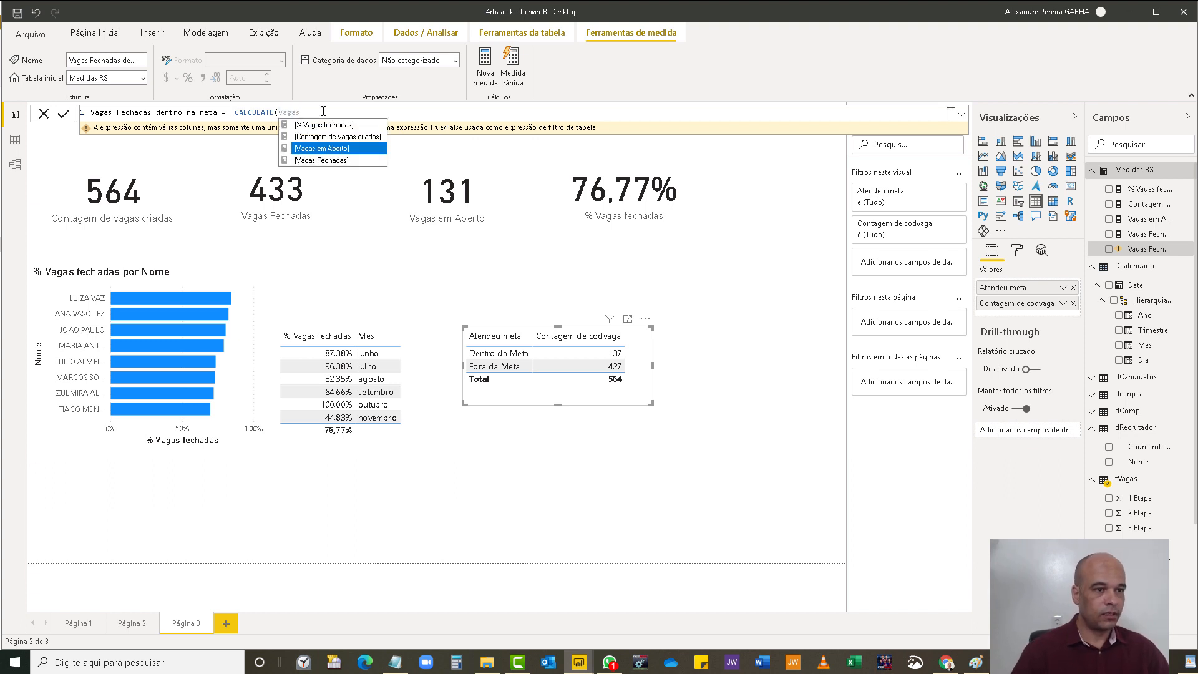
key(Down)
key(Tab)
text(,)
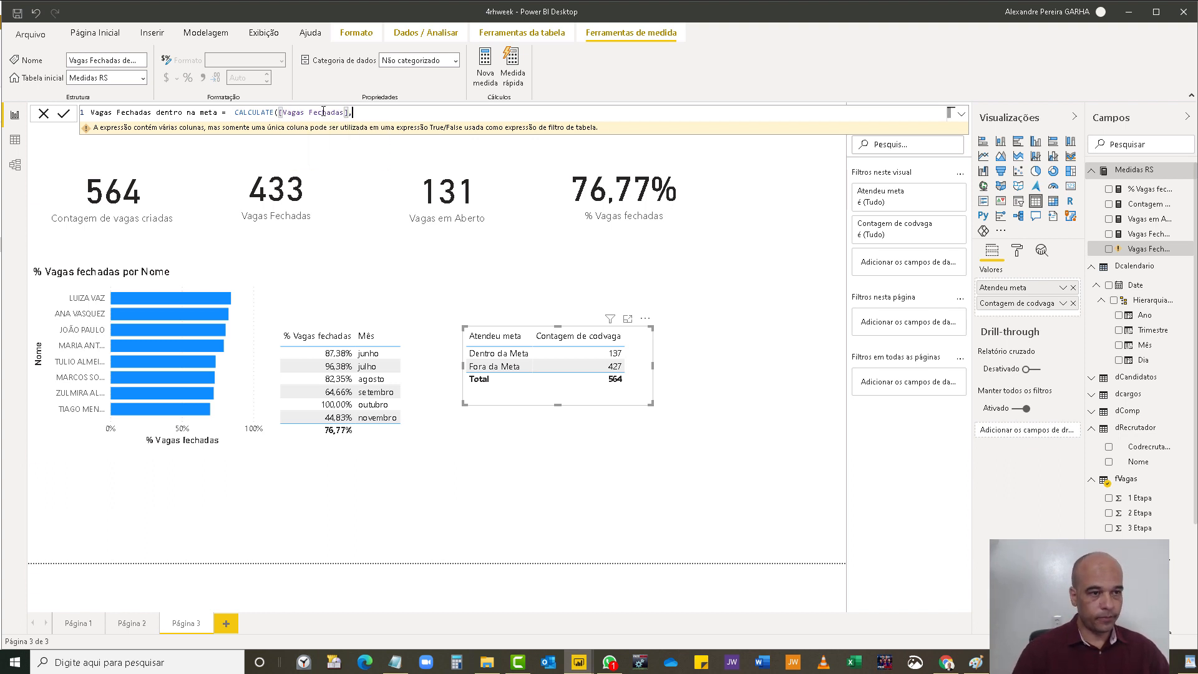
key(shift+Return)
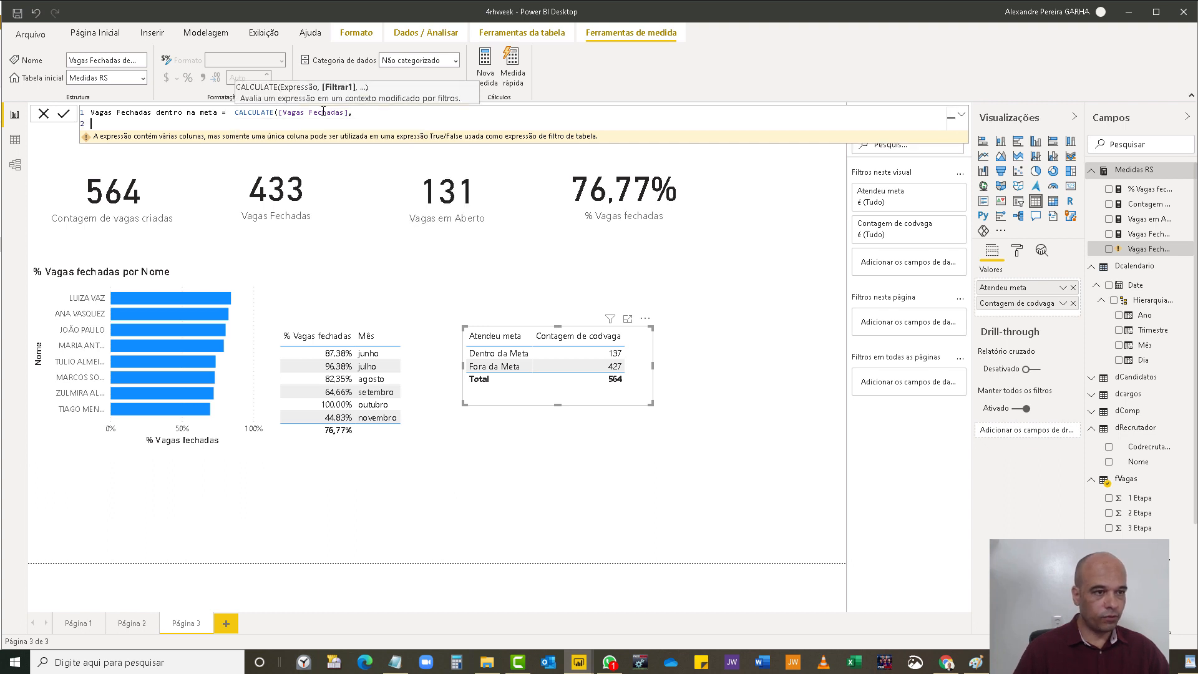
- Add the filter fVagas[Atendeu meta]= "Dentro da Meta" as the second CALCULATE argument
key(Escape)
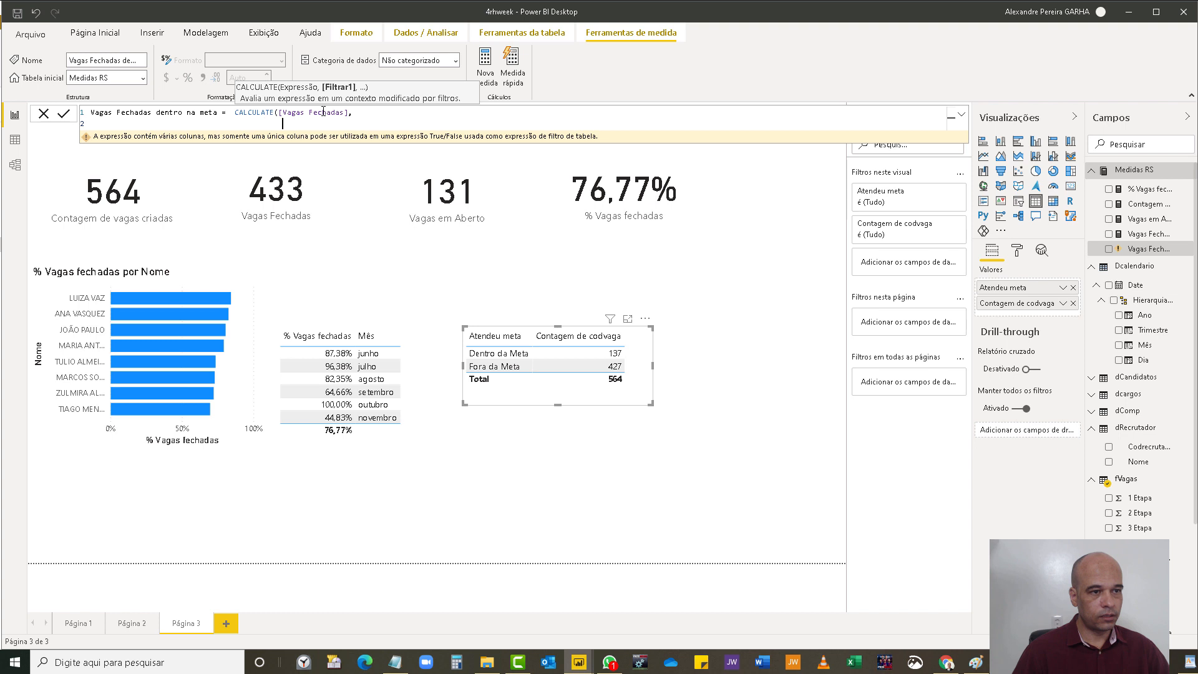
text(fVagas[Atendeu meta])
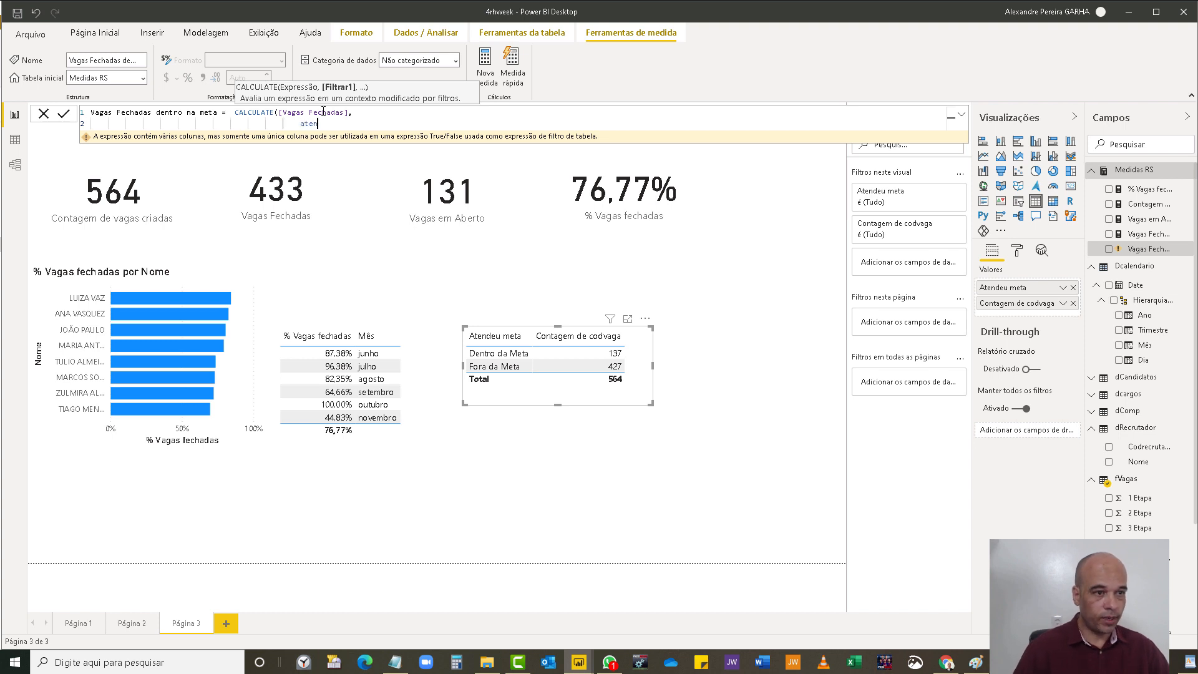
text(=)
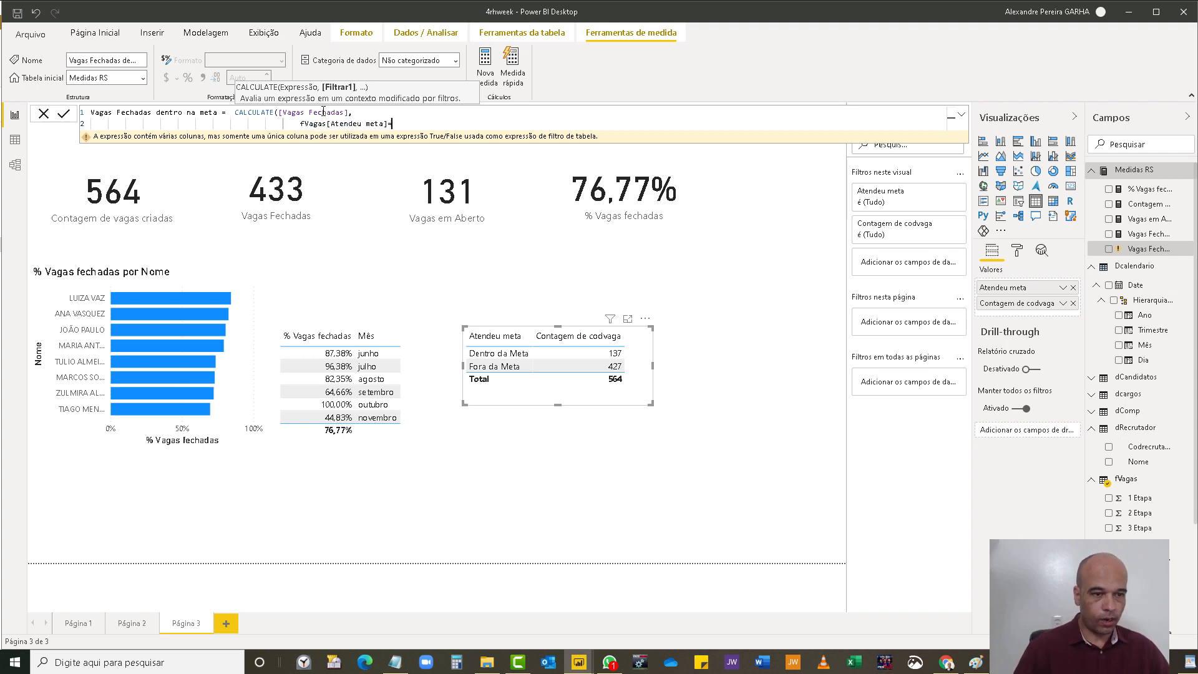
text( ")
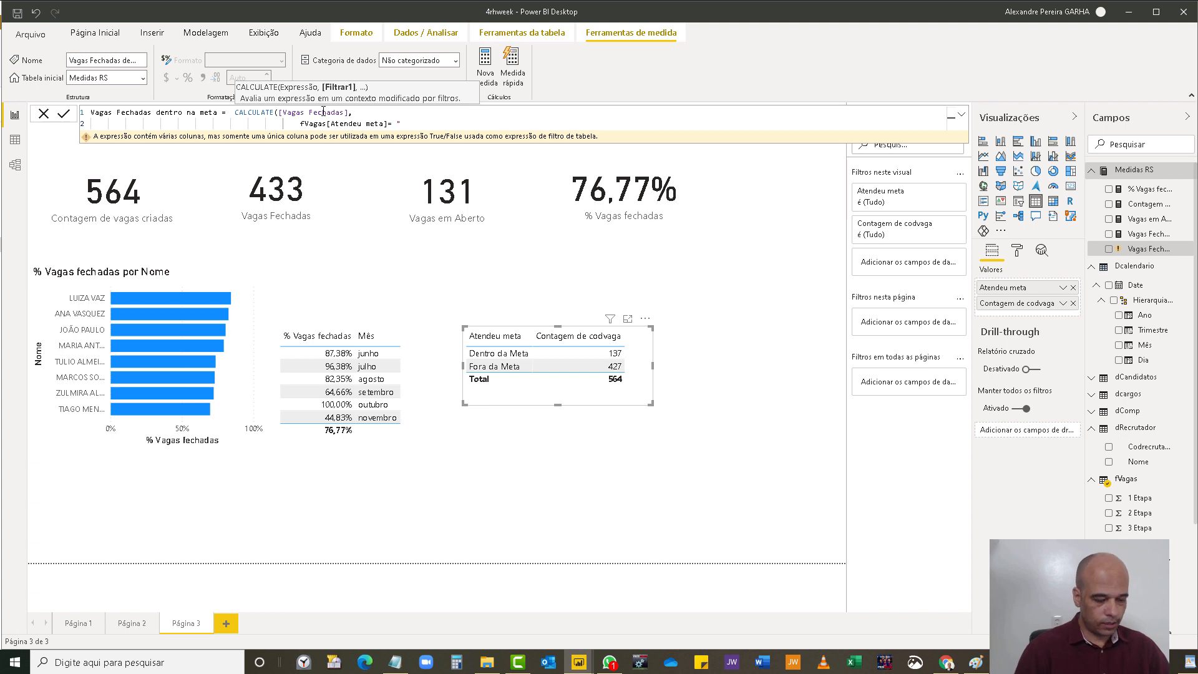
text(Dewntro)
key(BackSpace)
key(BackSpace)
key(BackSpace)
key(BackSpace)
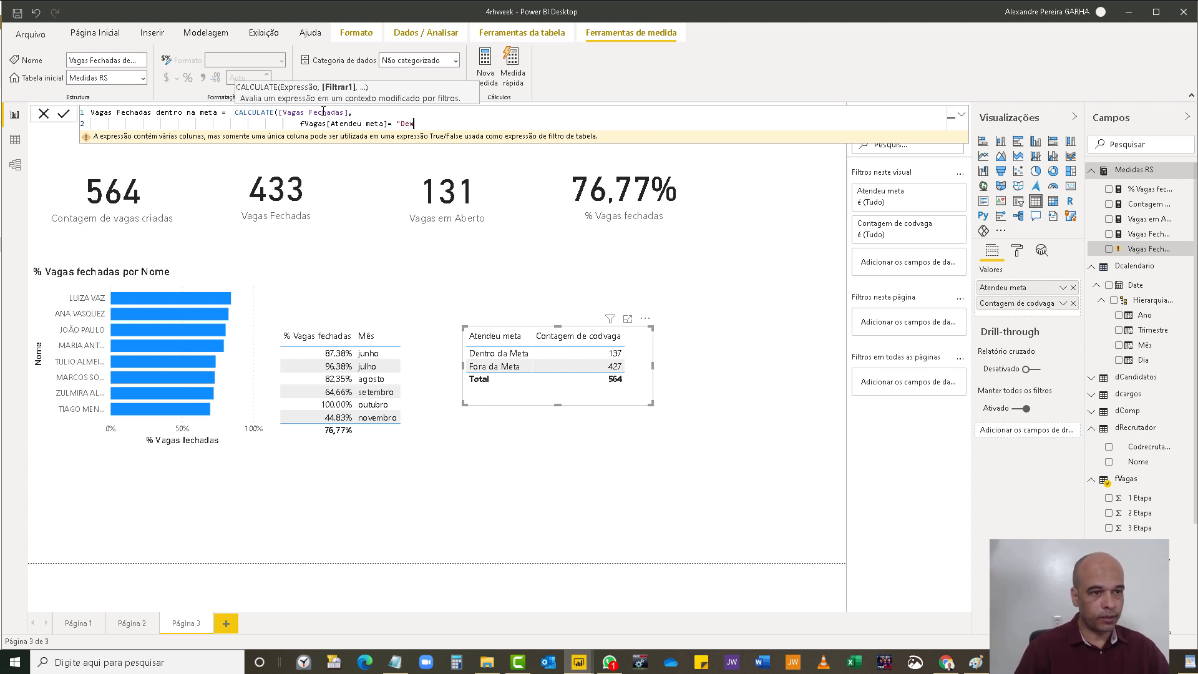
key(BackSpace)
text(ntro)
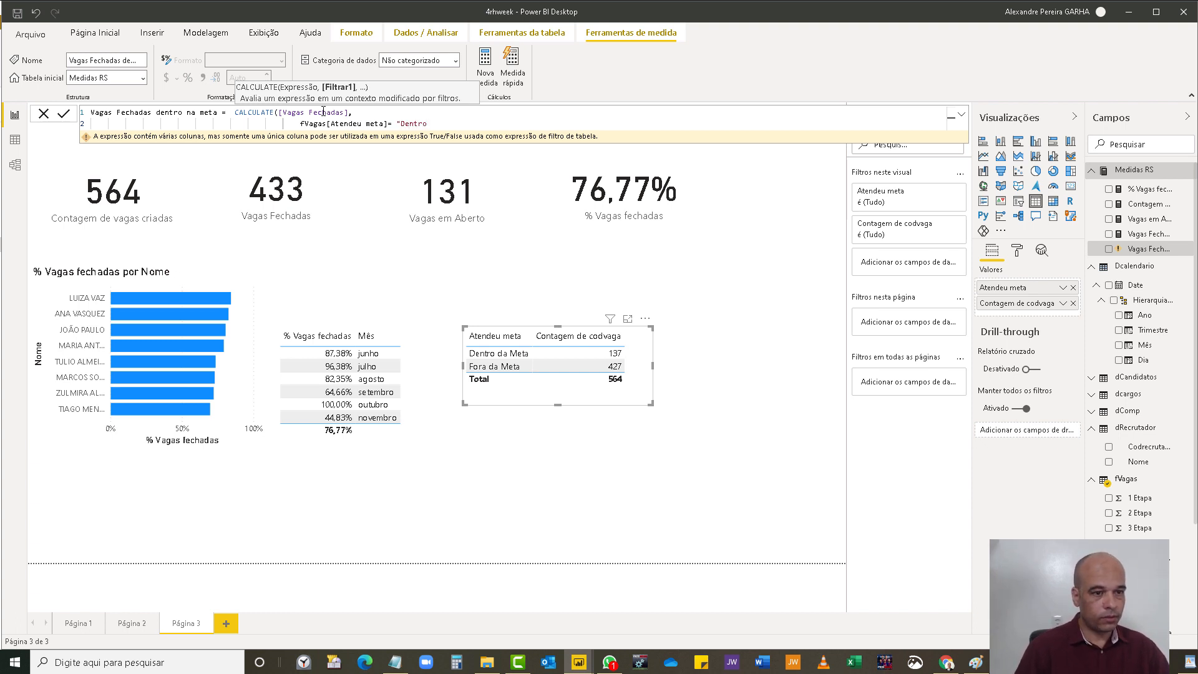
text( da Meta)
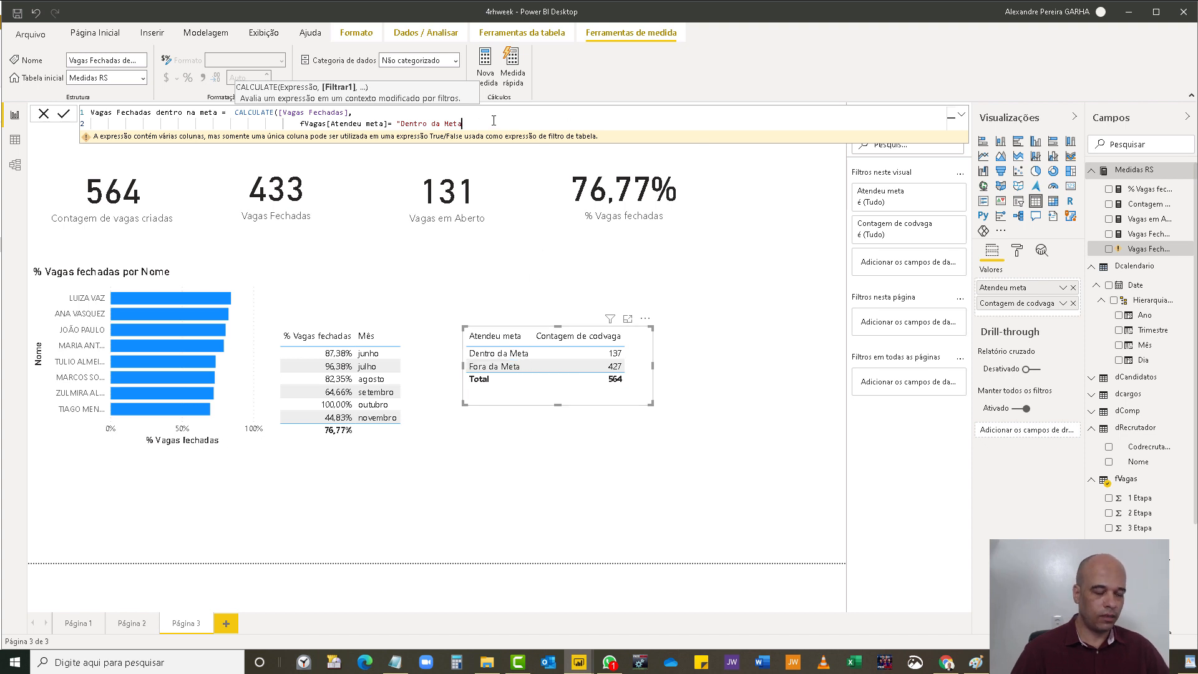
text(")
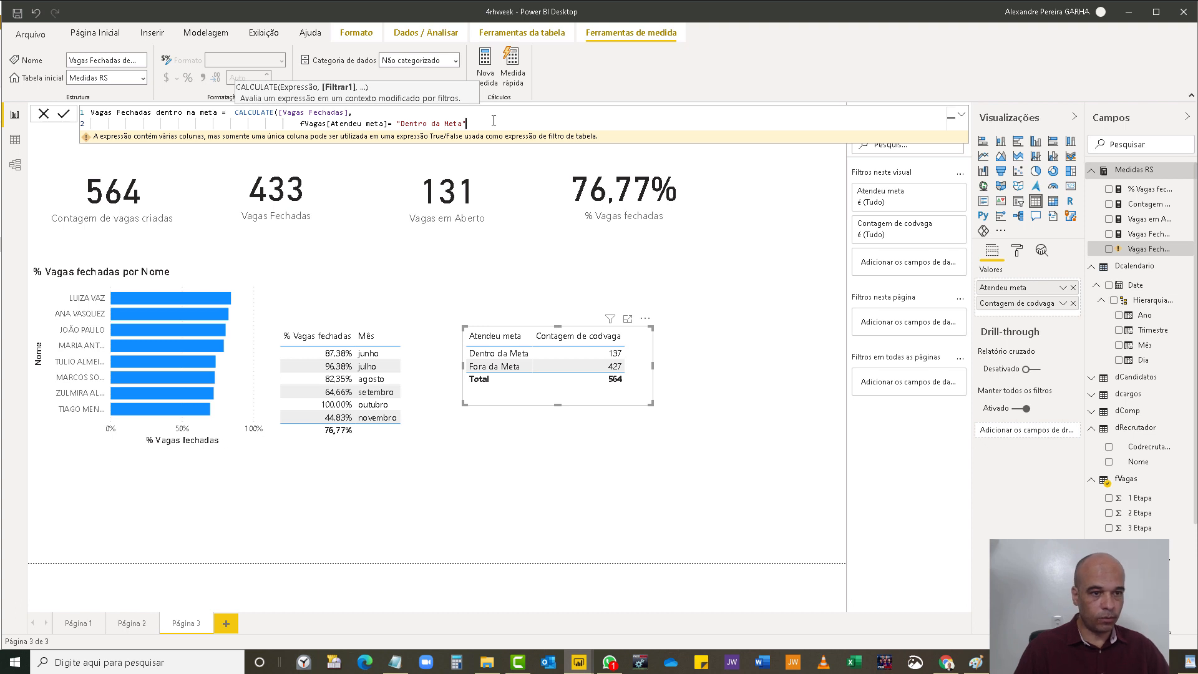
- Close the CALCULATE function with an indented parenthesis on its own line and commit the measure
key(shift+Return)
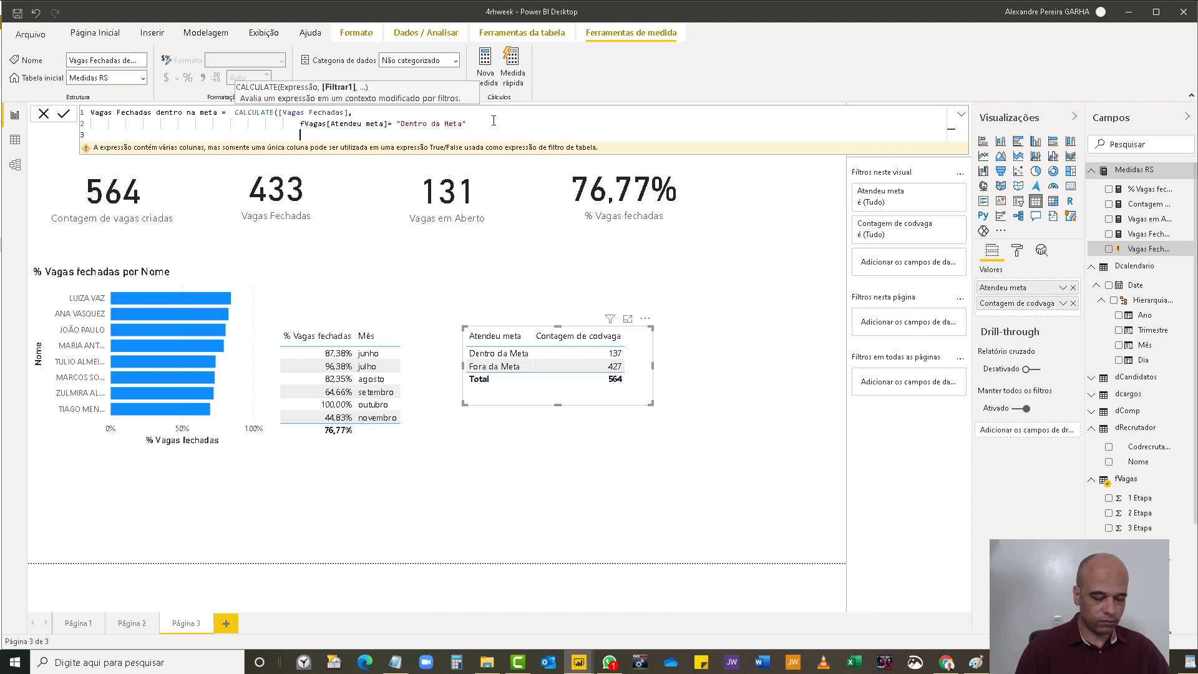
text())
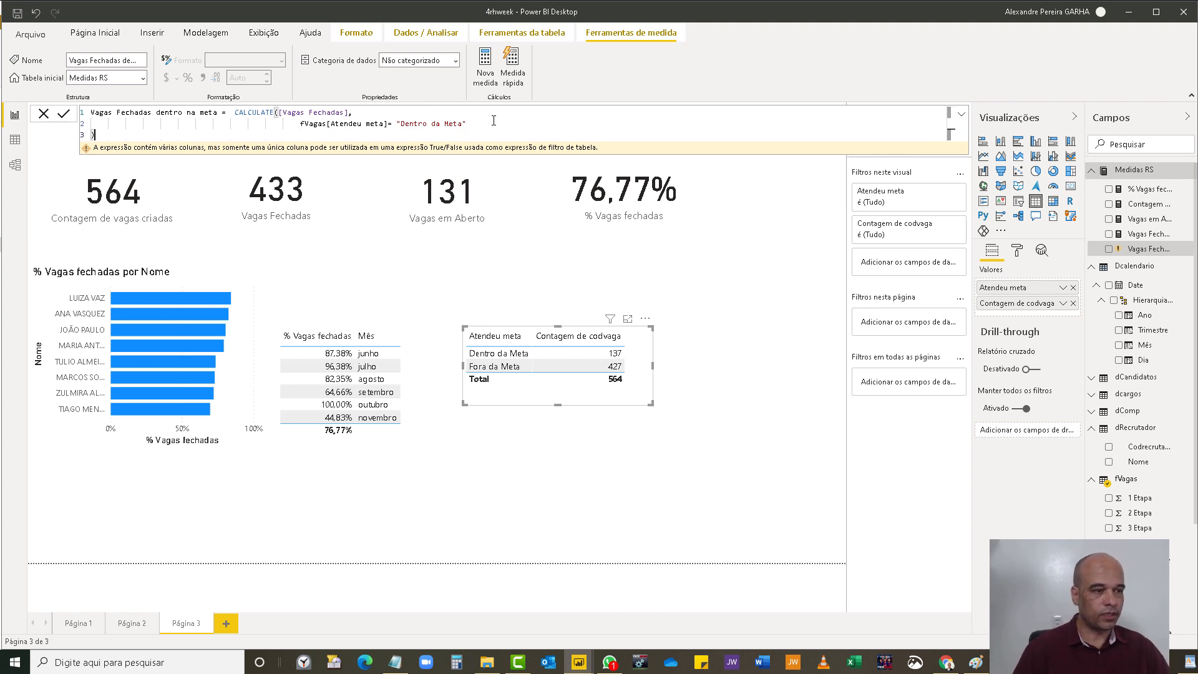
key(Tab)
key(Tab)
key(Tab)
key(Tab)
key(Tab)
key(Tab)
key(Tab)
key(Tab)
key(Tab)
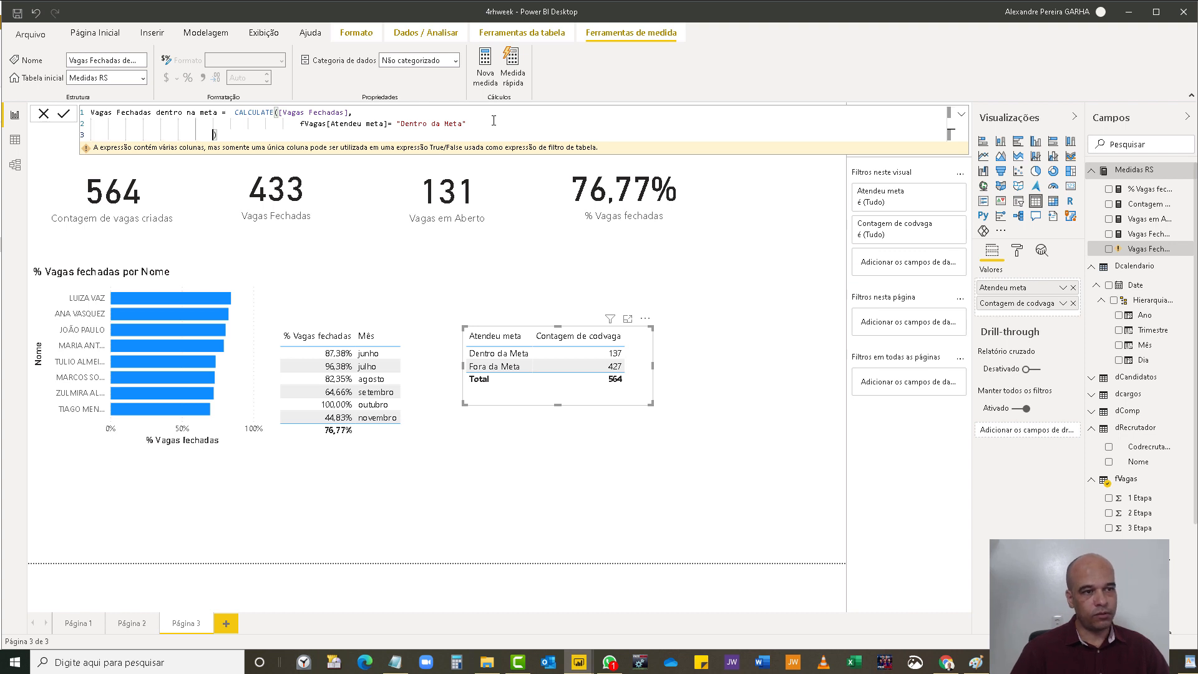
key(Tab)
key(Tab)
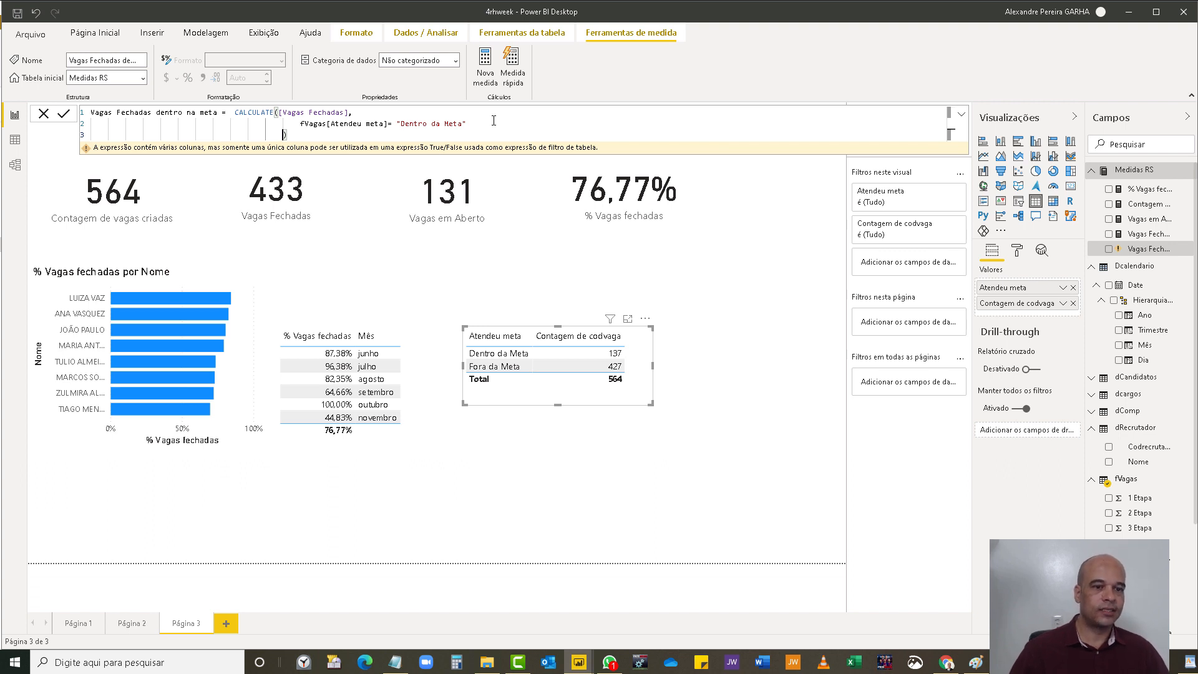
key(Return)
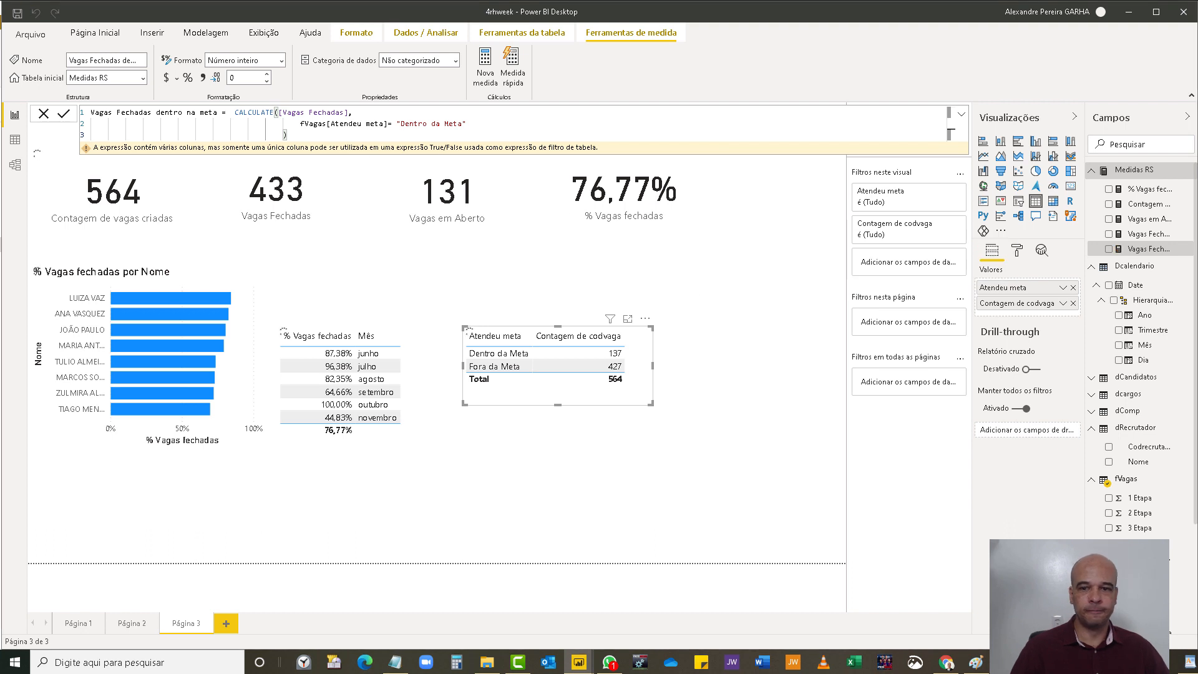
- Place the Vagas Fechadas dentro na meta measure on the report page as a card visual beside the Atendeu meta table
drag(1148, 249, 758, 275)
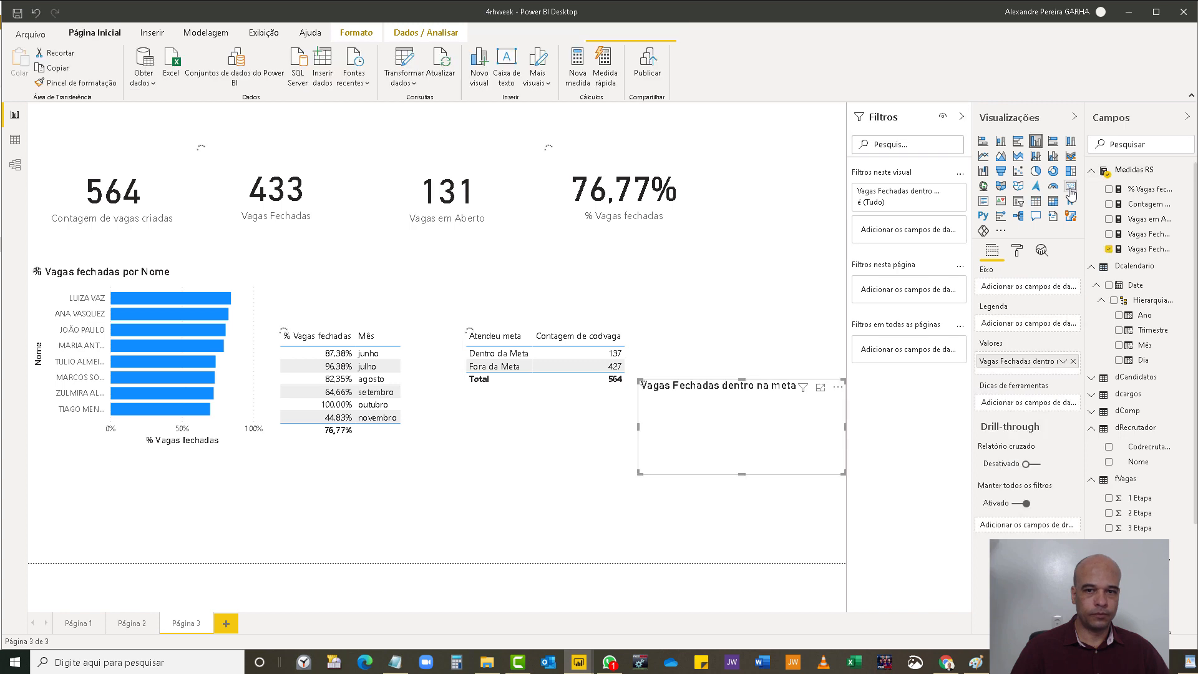
click(1070, 189)
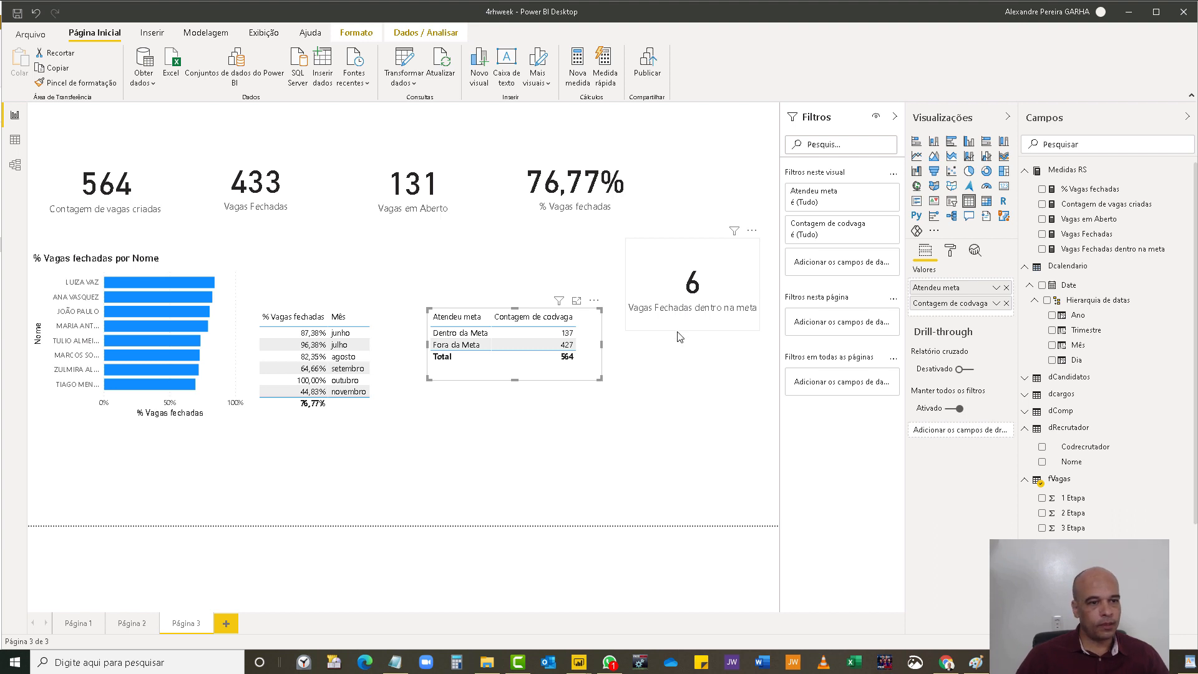
- Replace the first CALCULATE argument of the Vagas Fechadas dentro na meta measure with [Contagem de vagas criadas] and commit it
click(1098, 250)
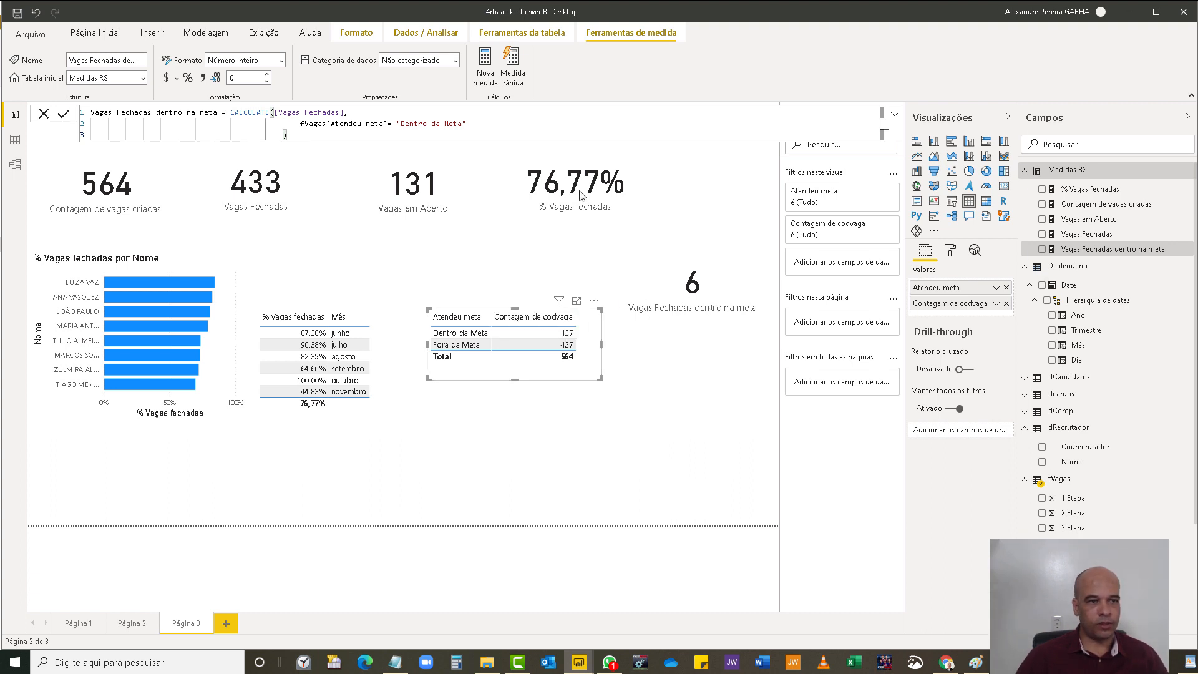
drag(347, 113, 275, 116)
text(c)
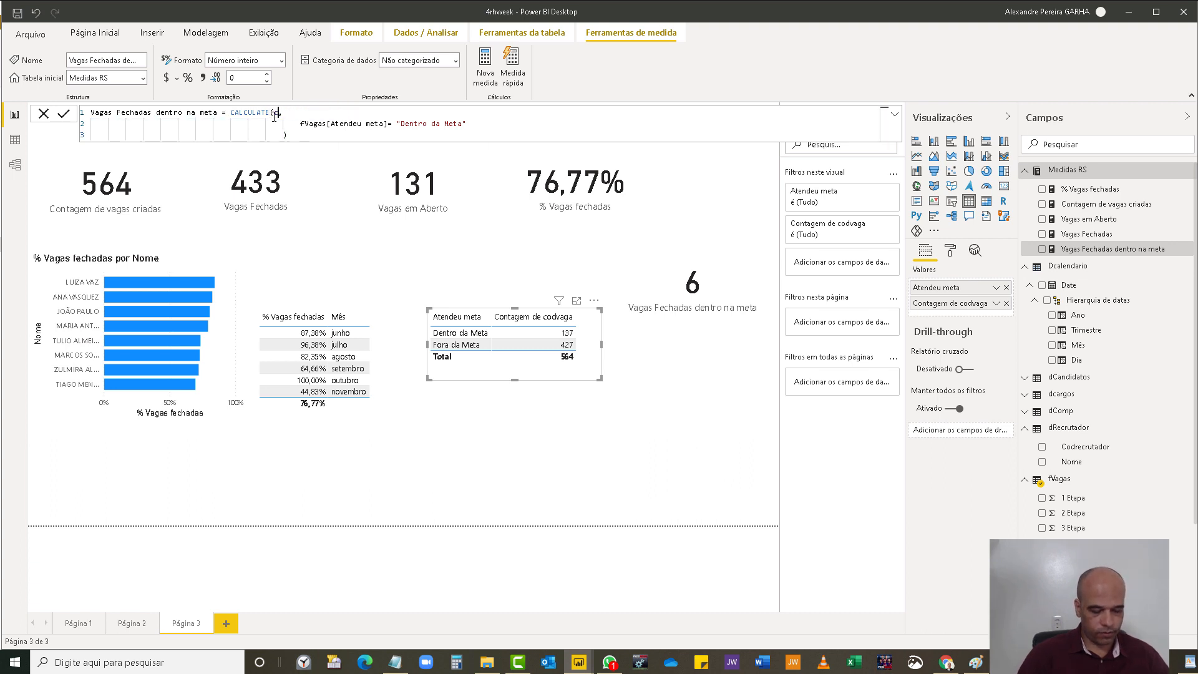
text(ont)
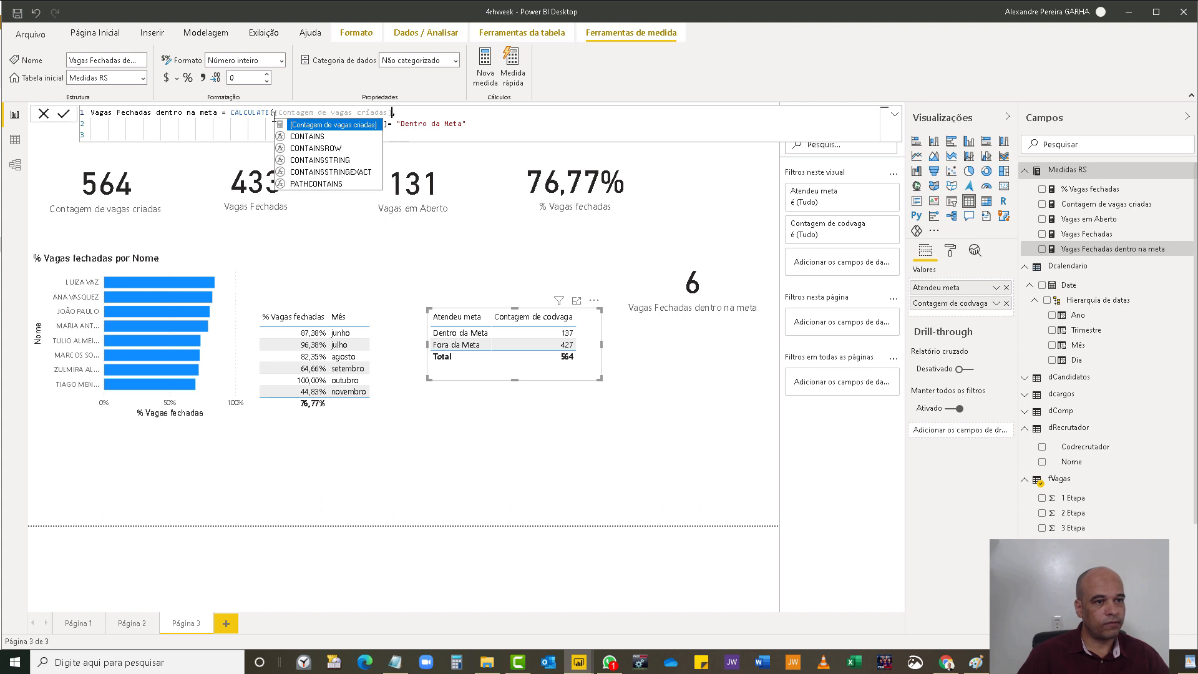
key(Tab)
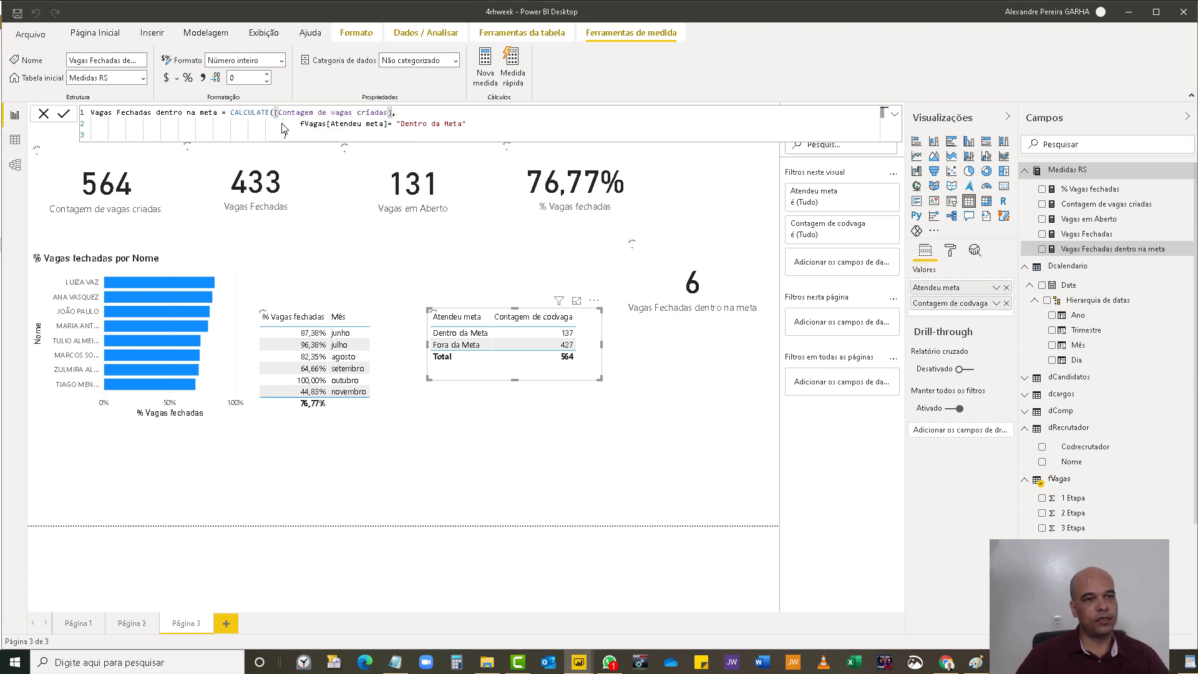
key(Down)
key(Down)
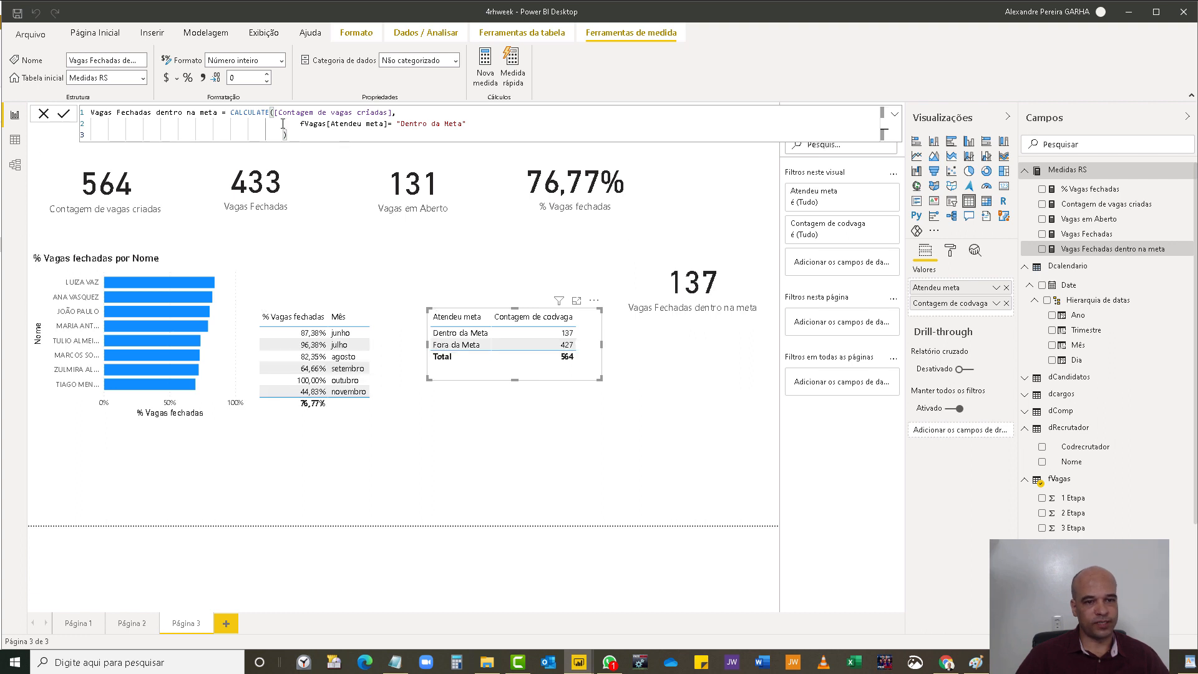
- Replace the first CALCULATE argument of the Vagas Fechadas dentro na meta measure with [Vagas Fechadas] and commit it
drag(393, 113, 276, 113)
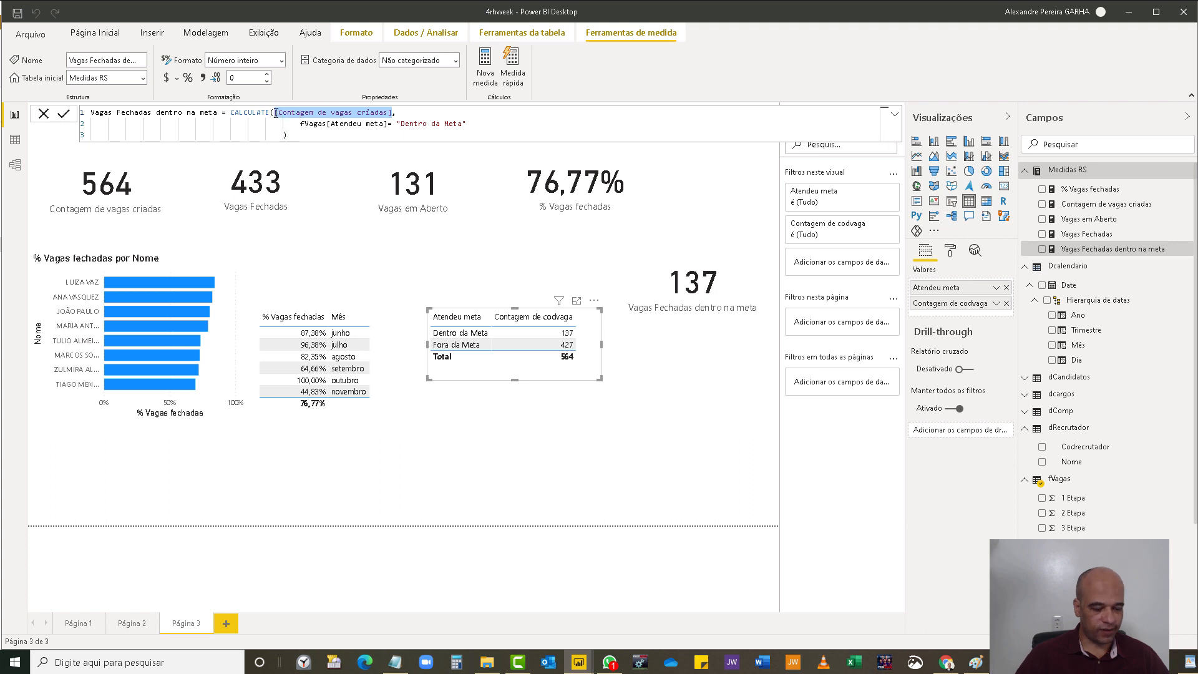
text(vaga)
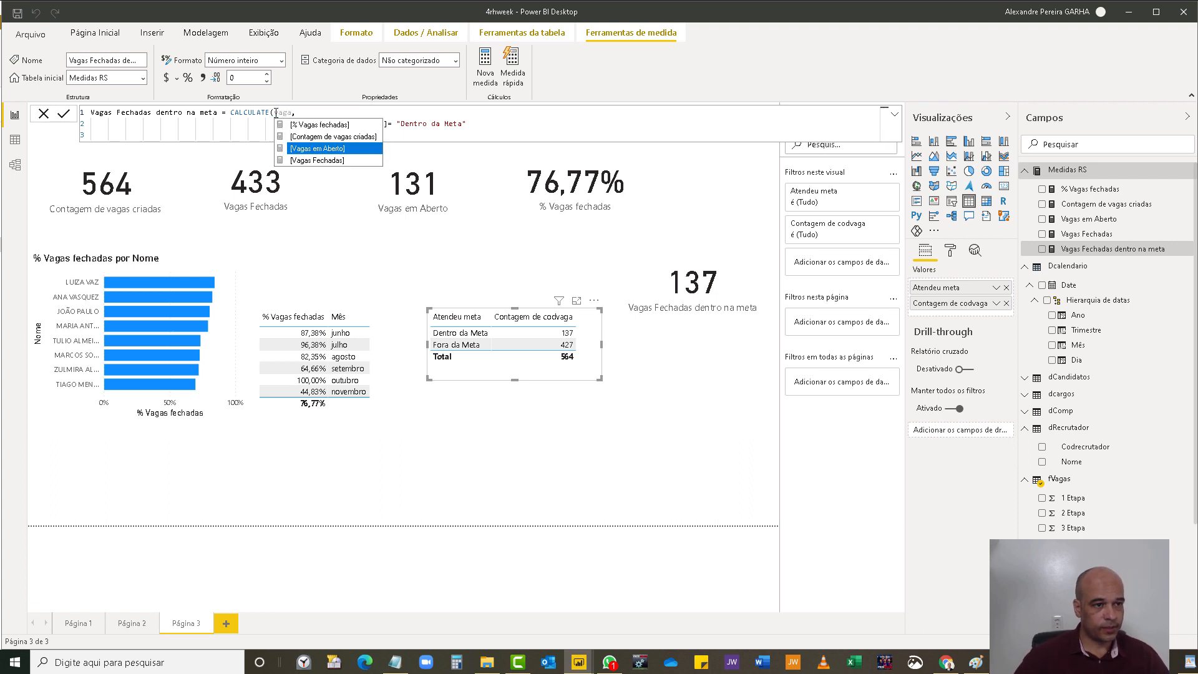
key(Down)
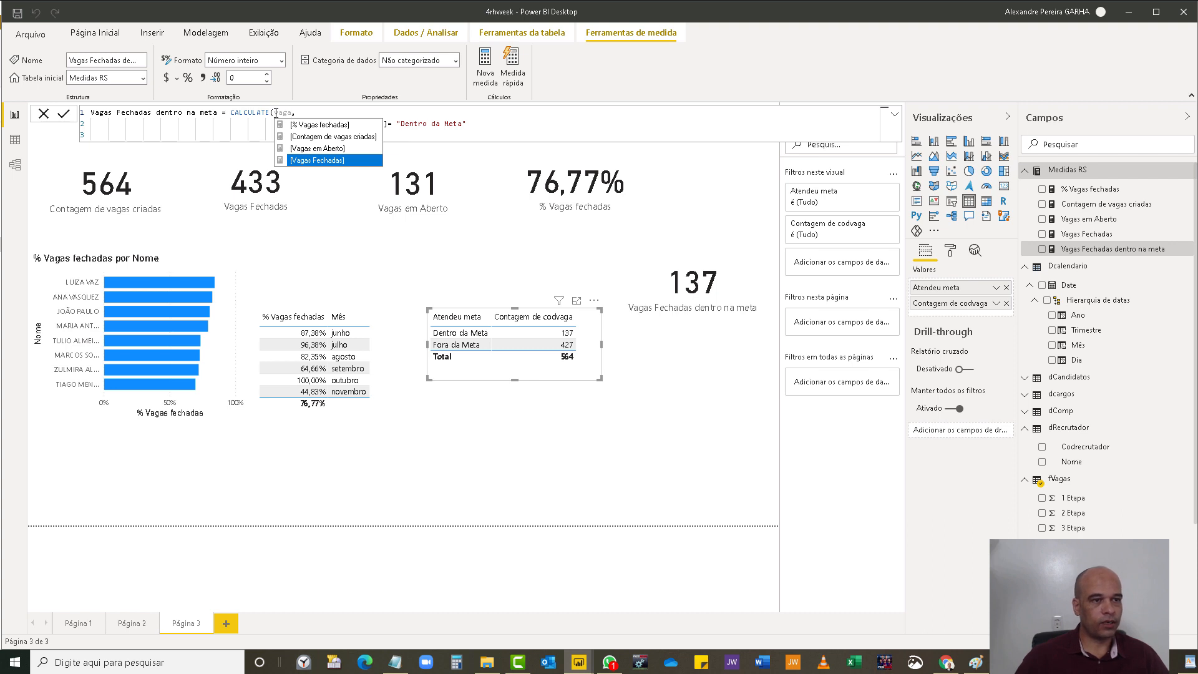
key(Tab)
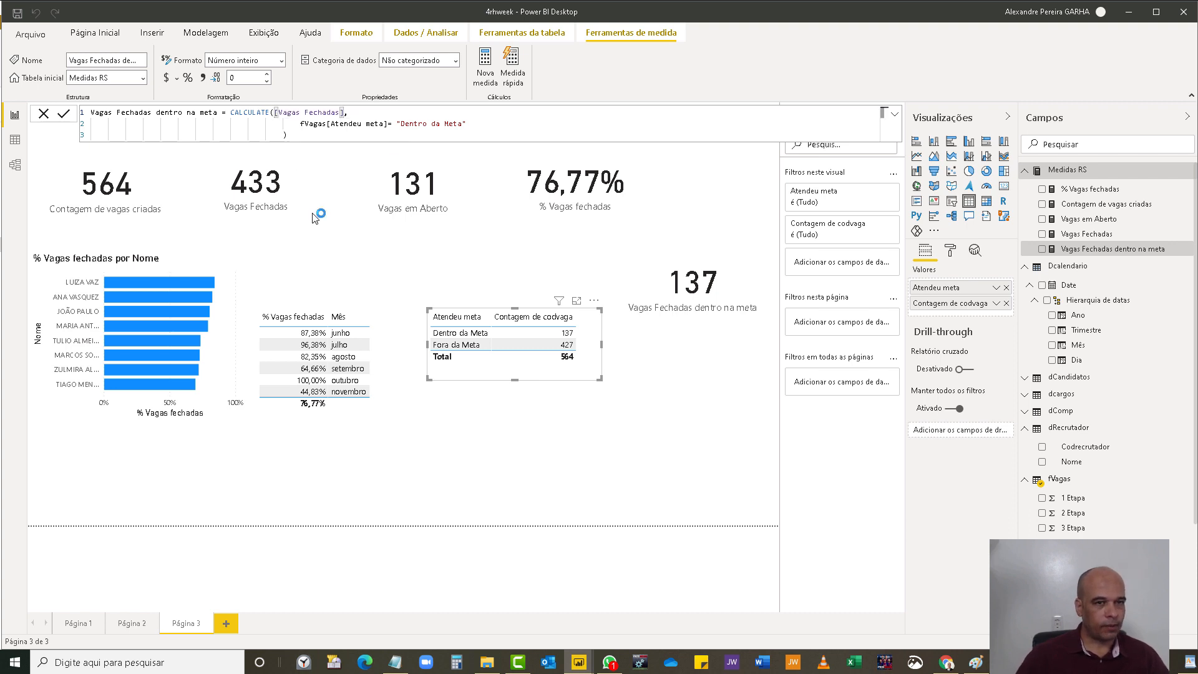
click(400, 299)
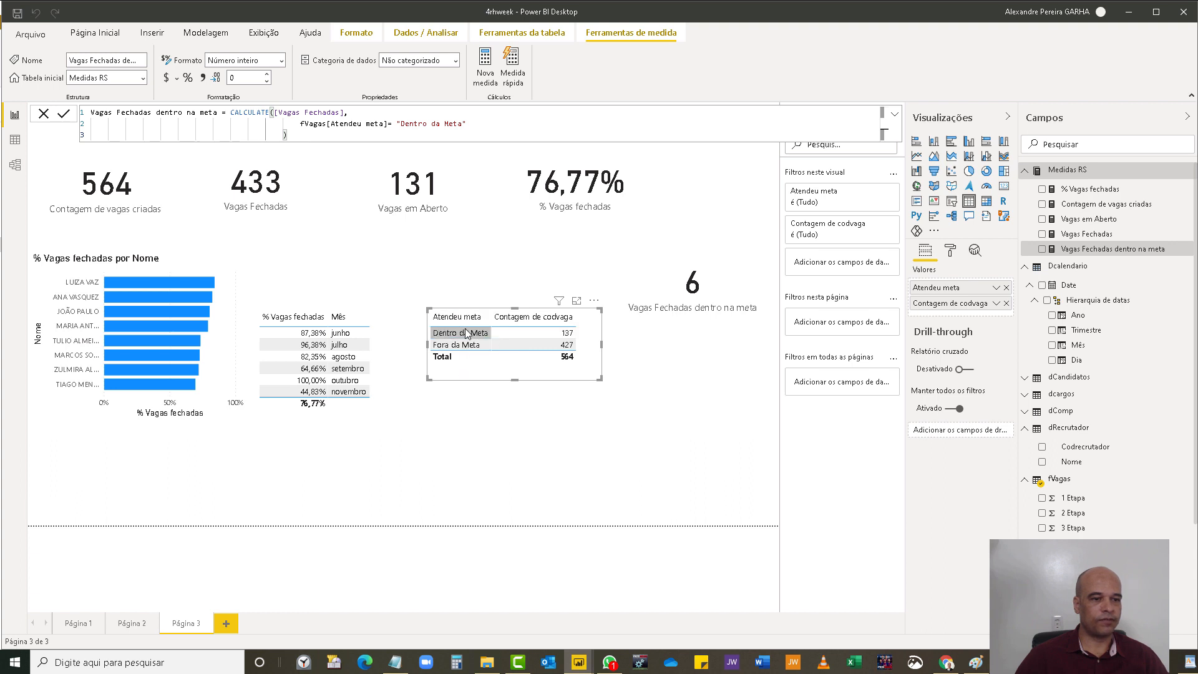
drag(601, 344, 595, 343)
- Reopen the Vagas Fechadas dentro na meta formula and move CALCULATE four lines below the measure name
click(715, 300)
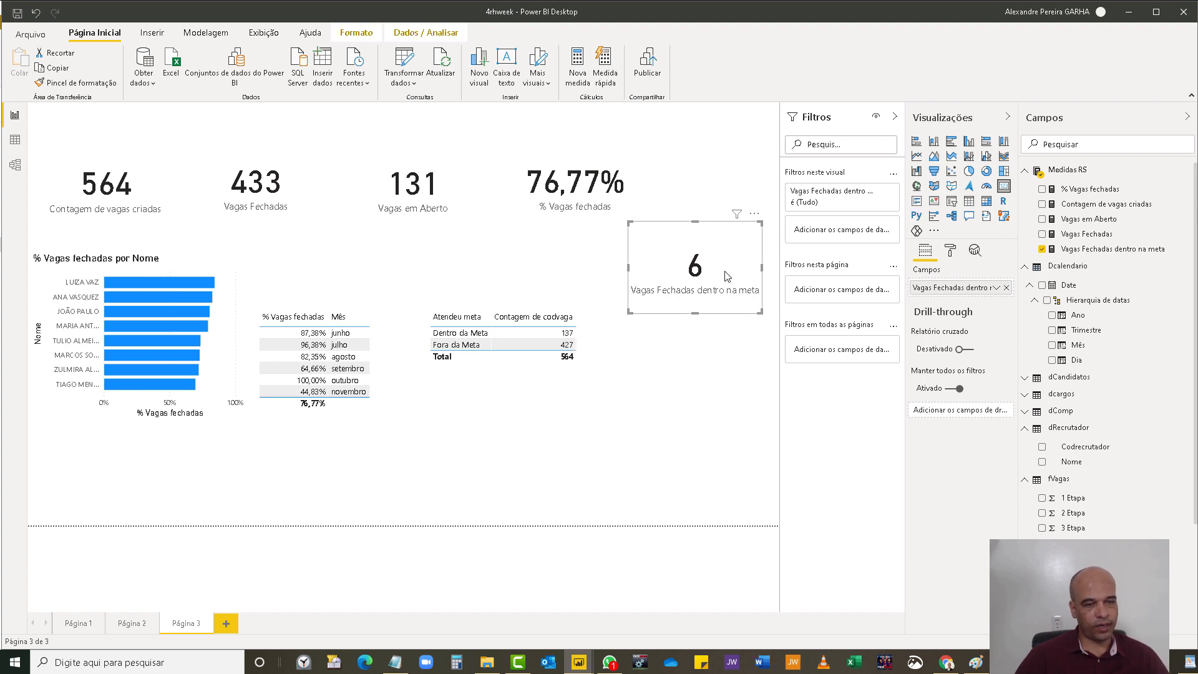
click(1122, 251)
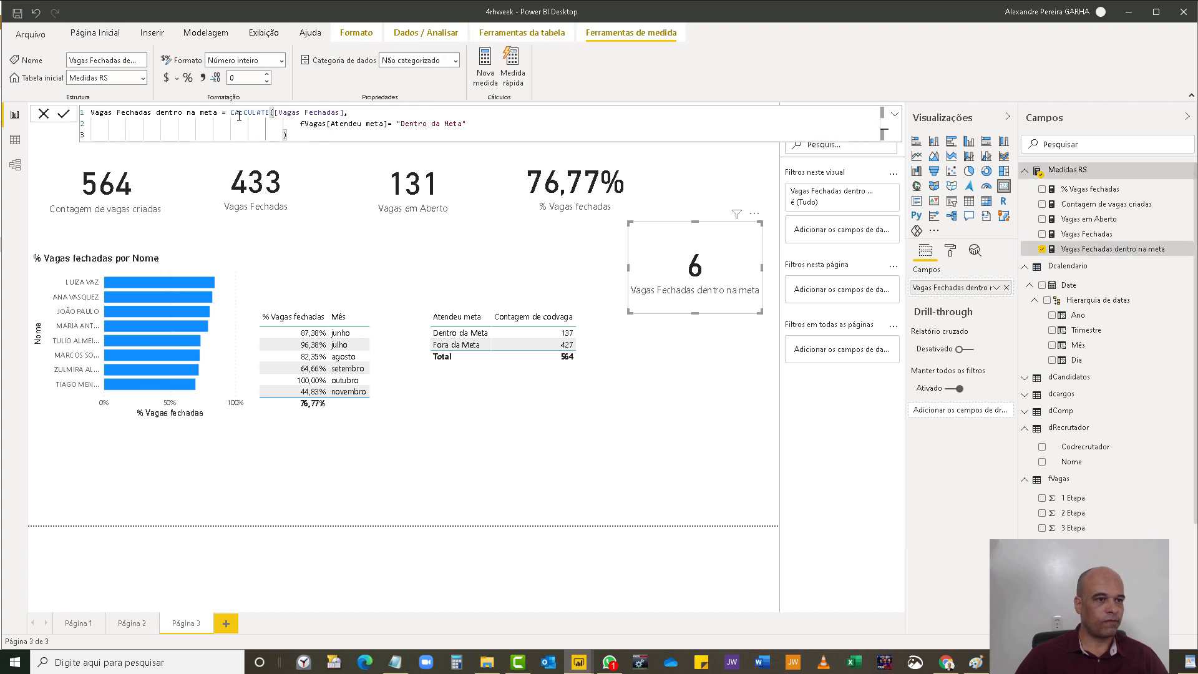
click(231, 113)
key(shift+Return)
key(shift+Return)
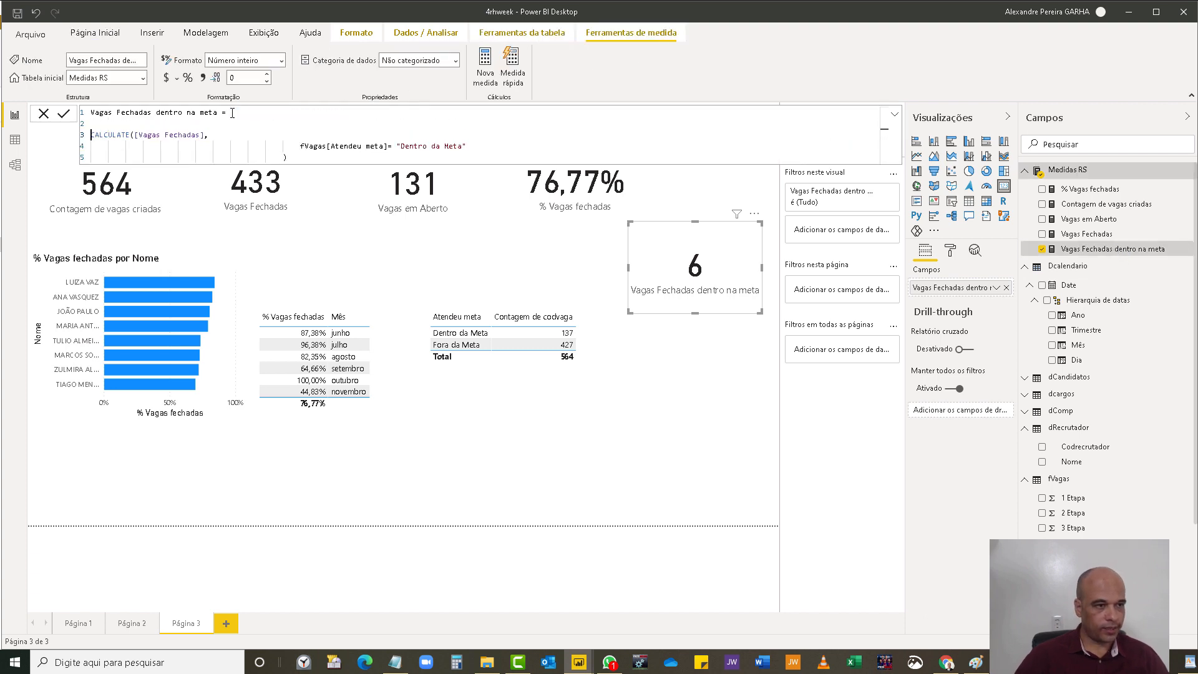
key(shift+Return)
key(shift+Return)
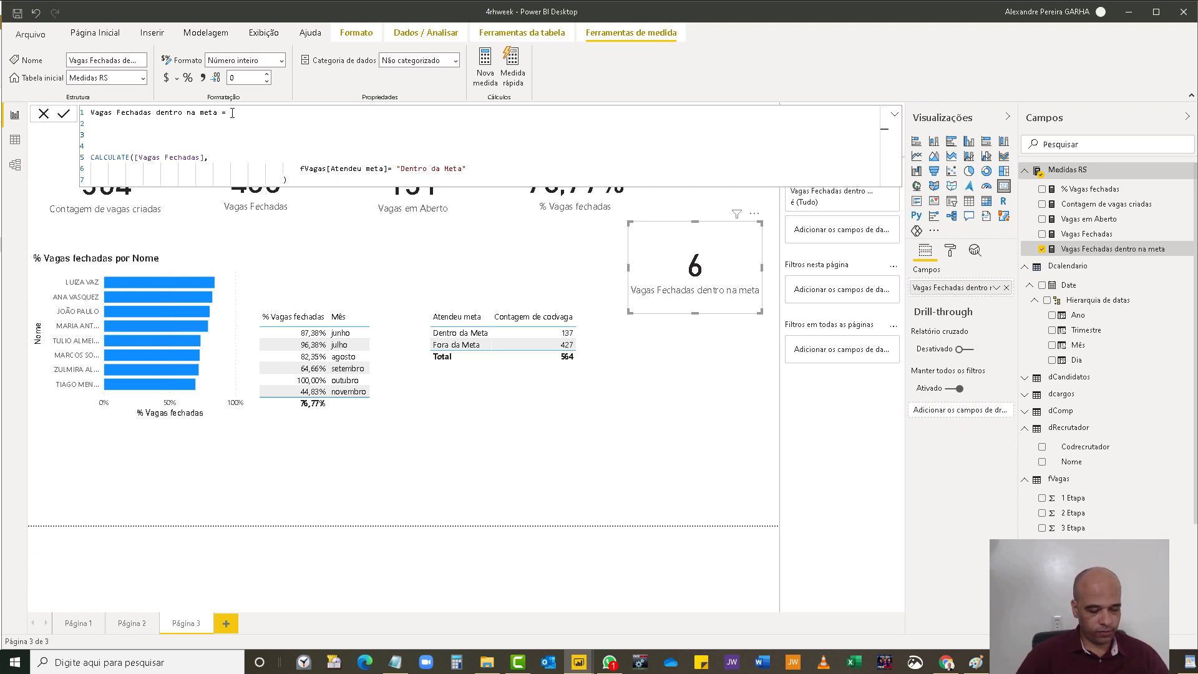
- Declare the variable VmetaAtendida on line 3 so that it holds the CALCULATE expression below it
text(var )
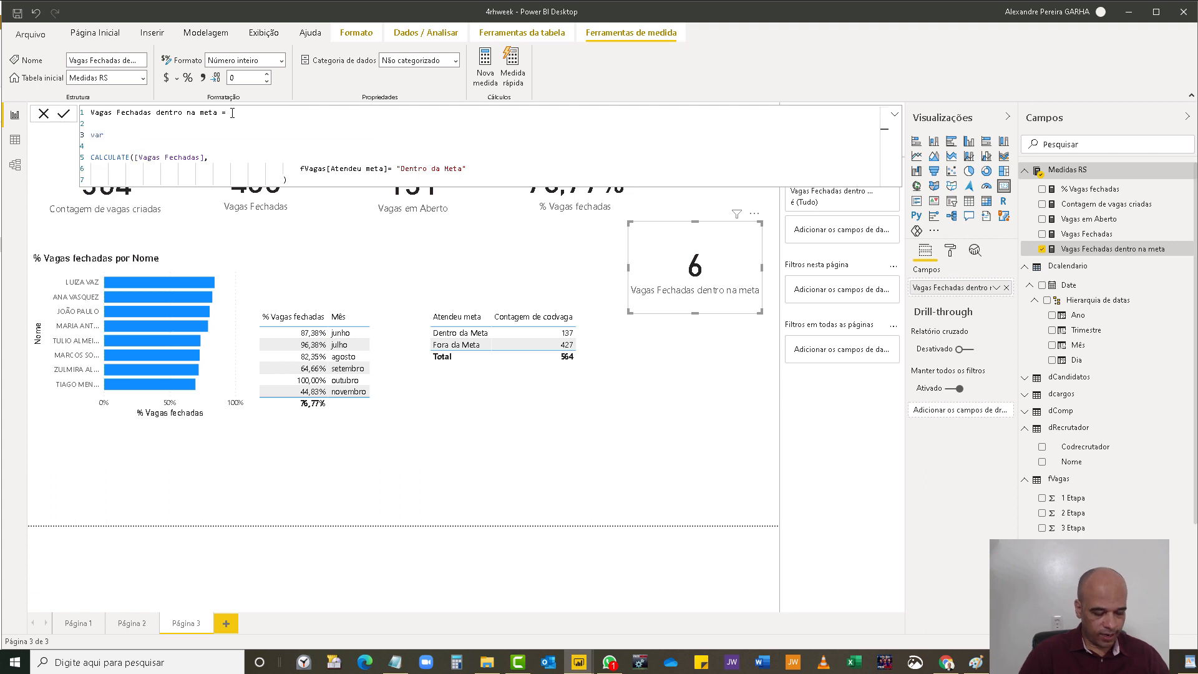
text(V)
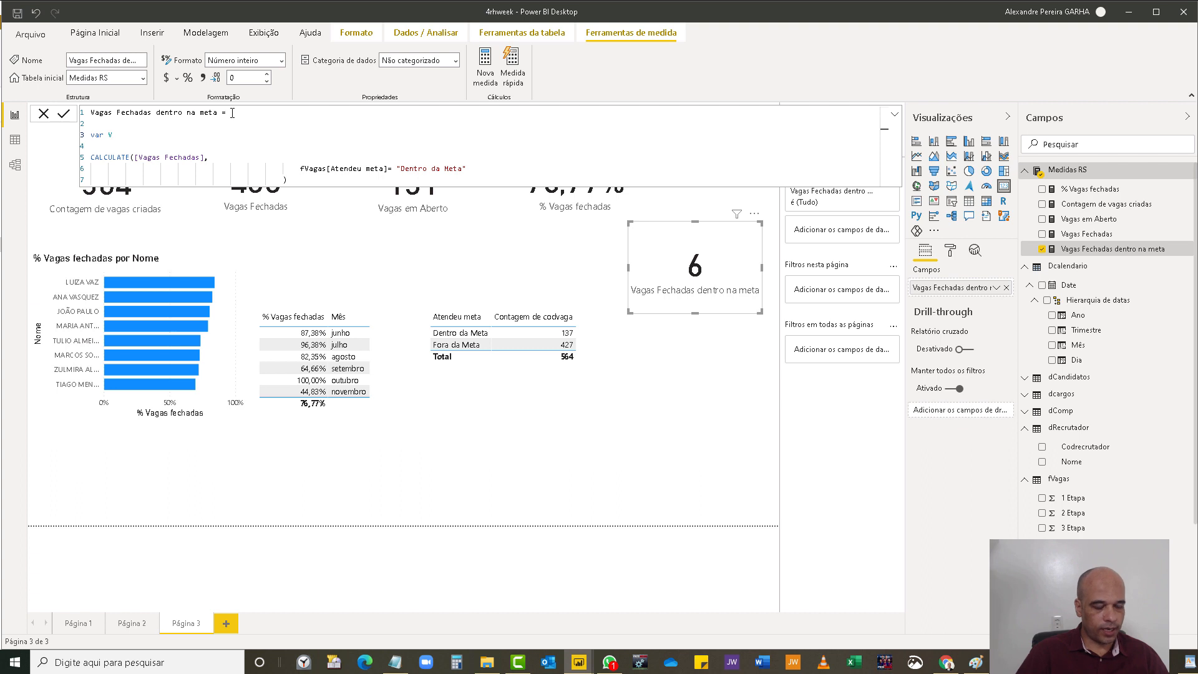
text(Ate)
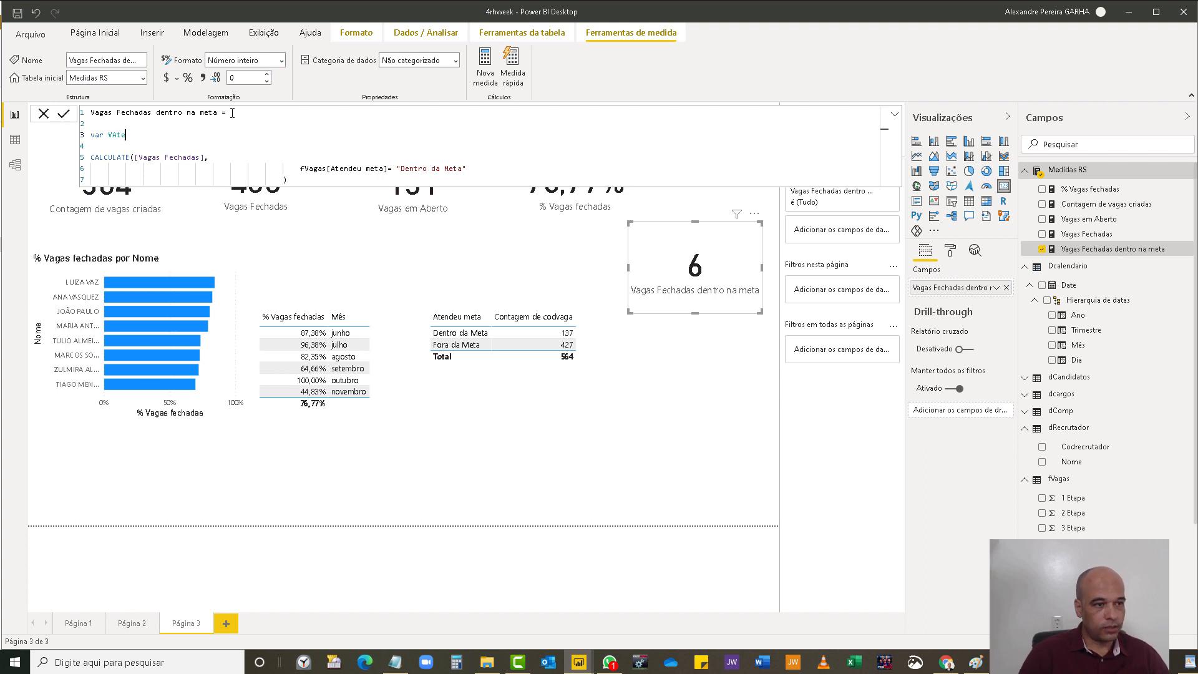
key(BackSpace)
key(BackSpace)
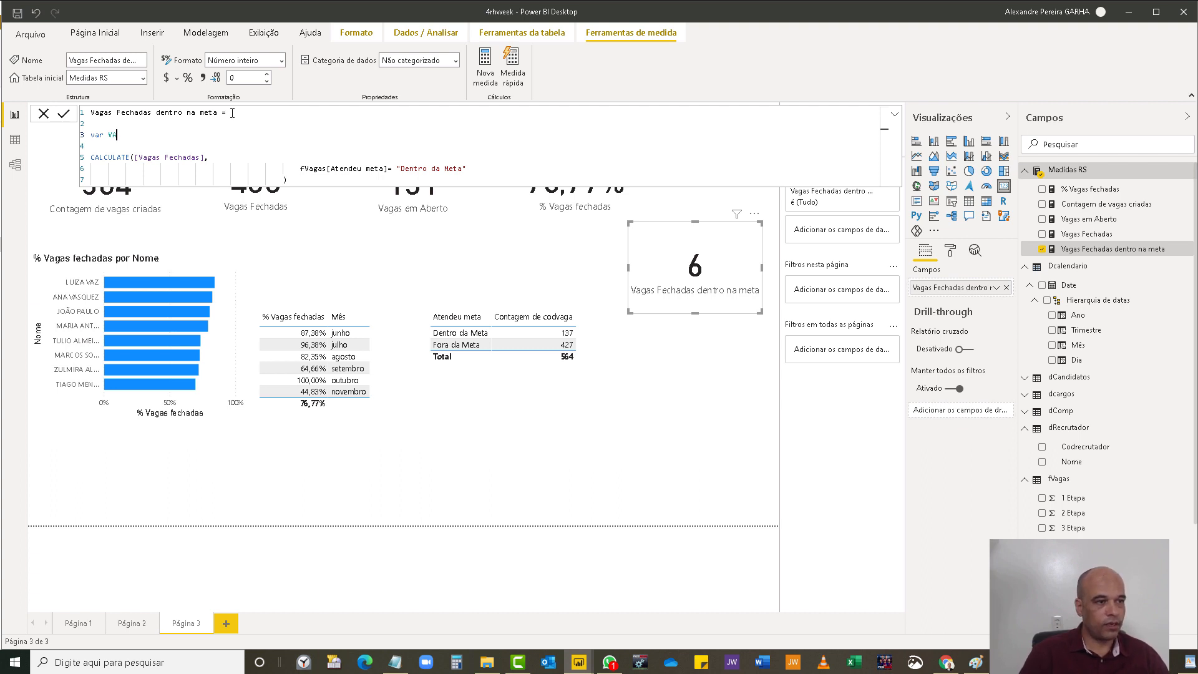
key(BackSpace)
text(met)
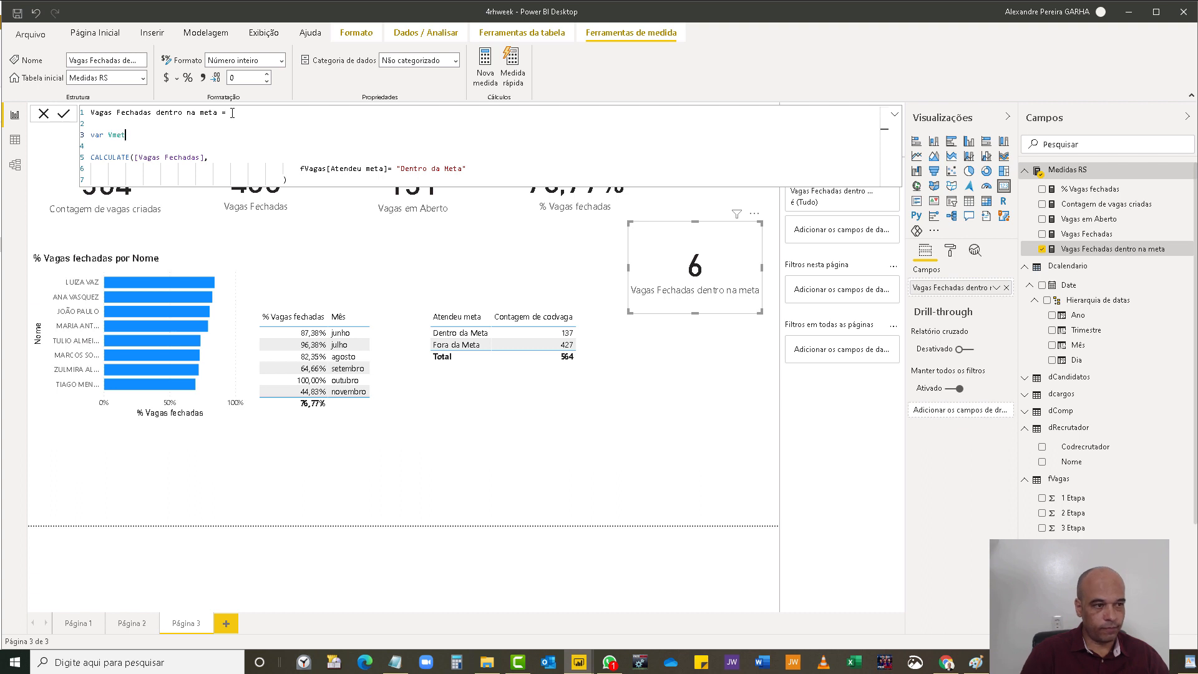
text(aA)
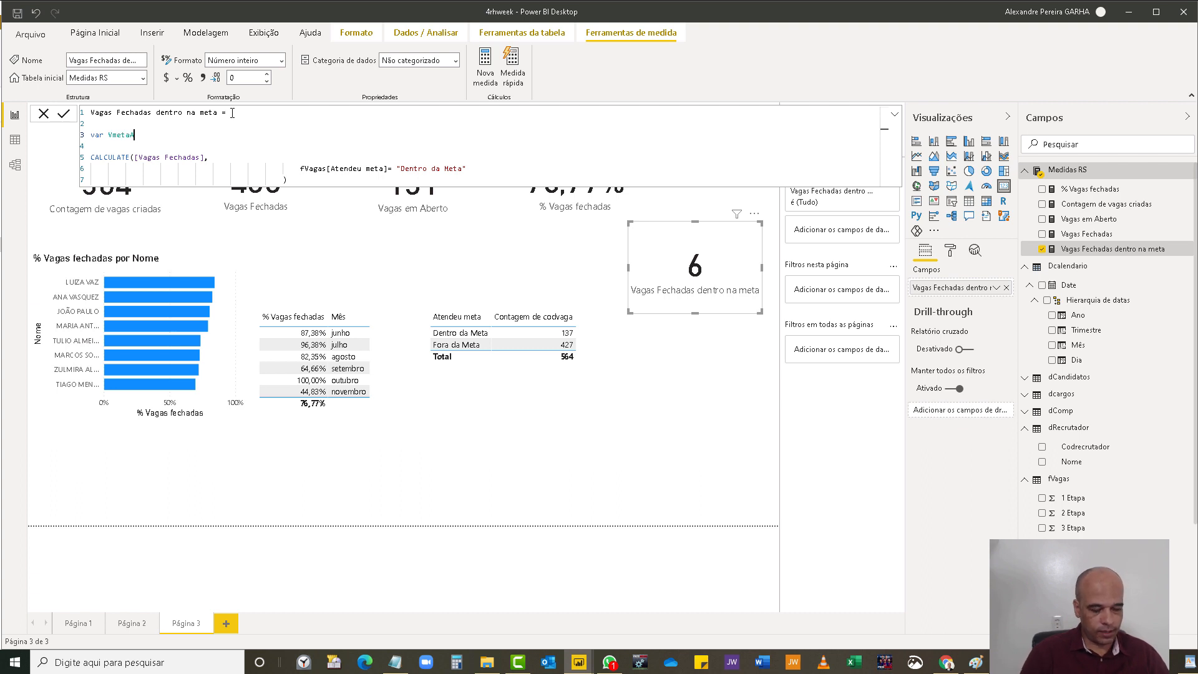
text(tendidad)
key(BackSpace)
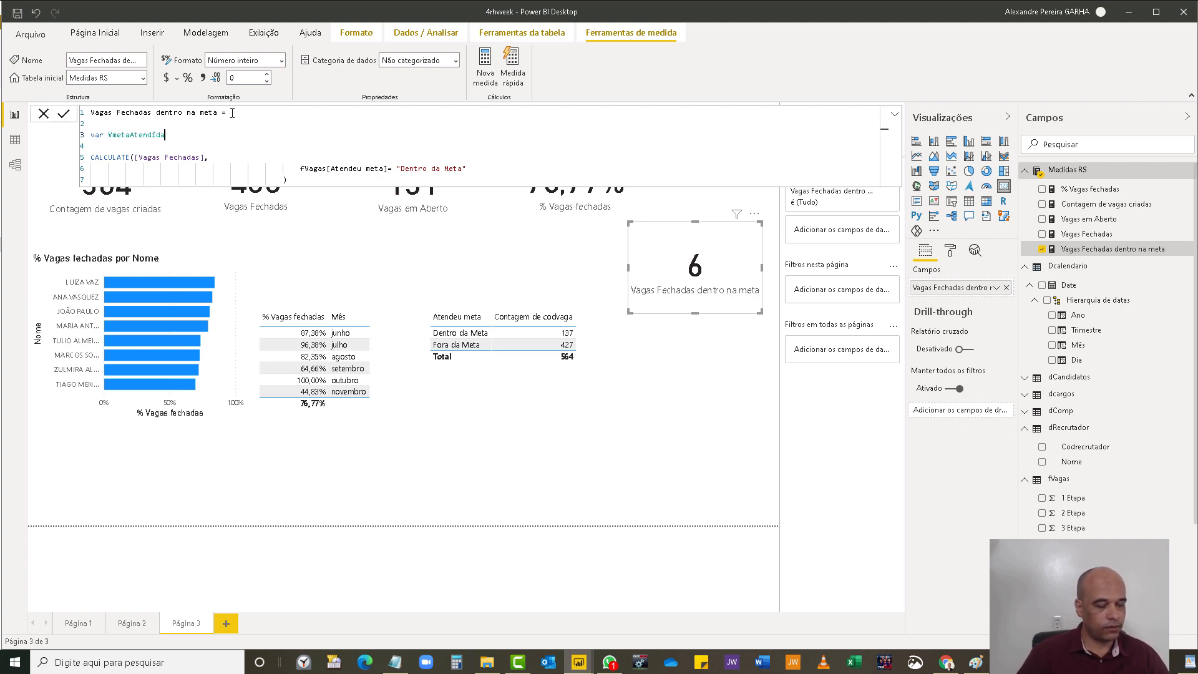
text(=)
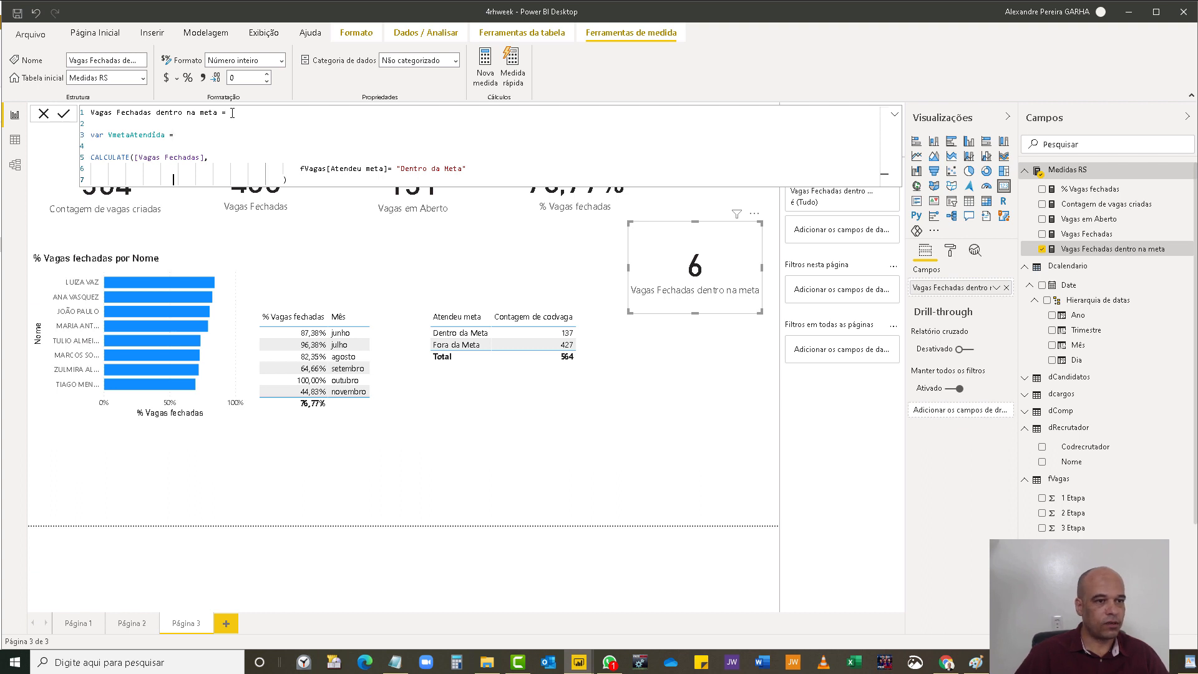
- Duplicate the whole VmetaAtendida variable block directly below the original in the measure formula
key(End)
key(shift+Return)
key(shift+Return)
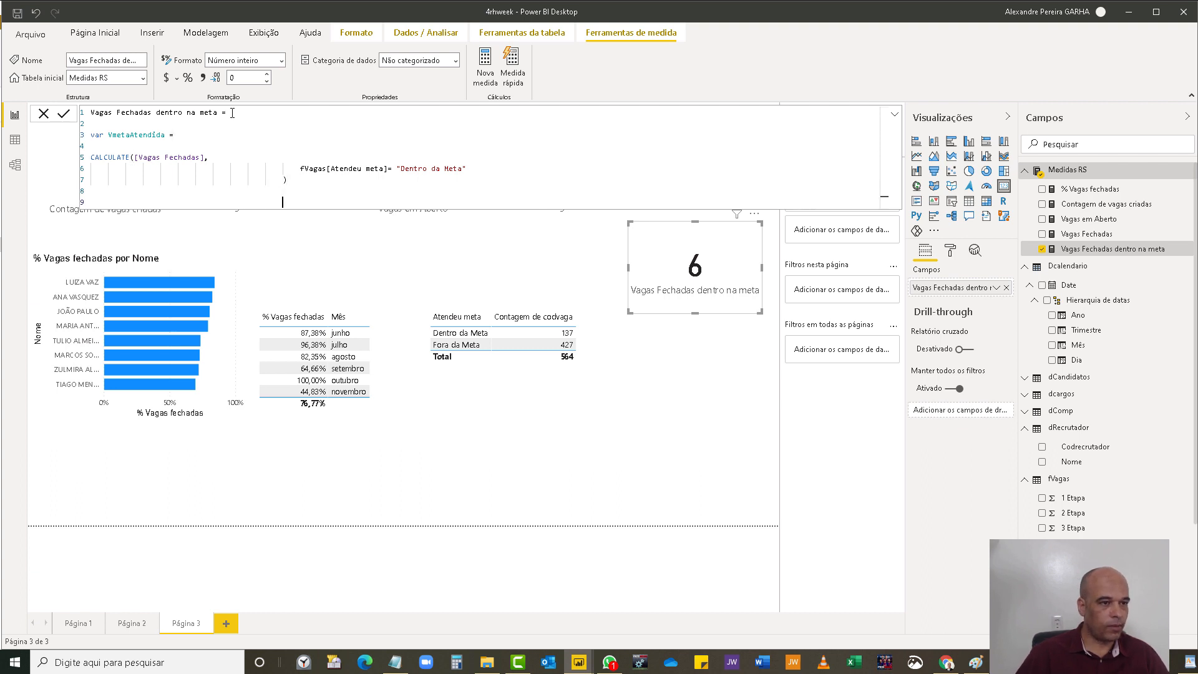
drag(303, 179, 88, 137)
key(ctrl+c)
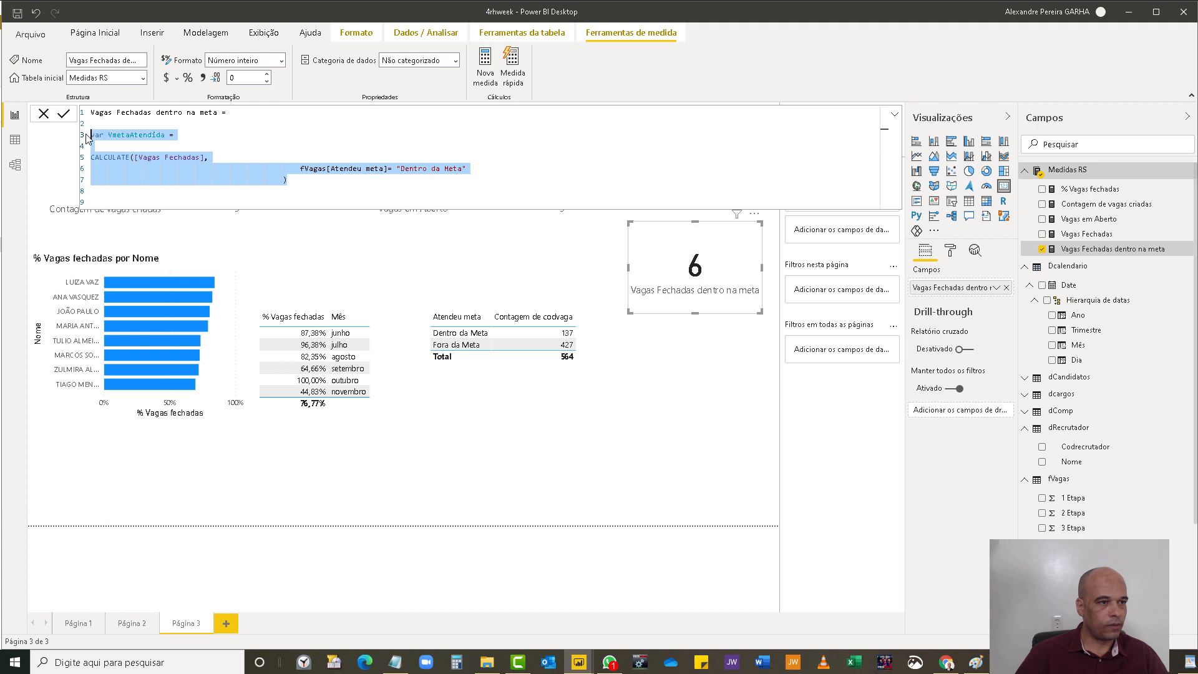
click(112, 195)
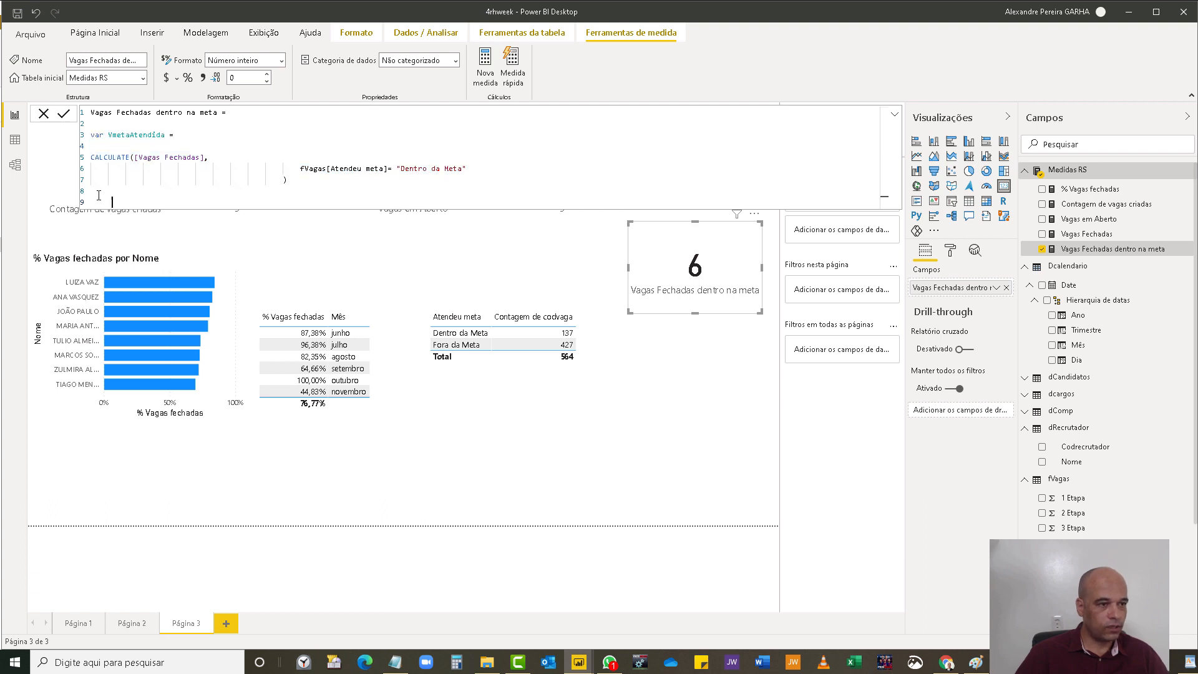
key(ctrl+v)
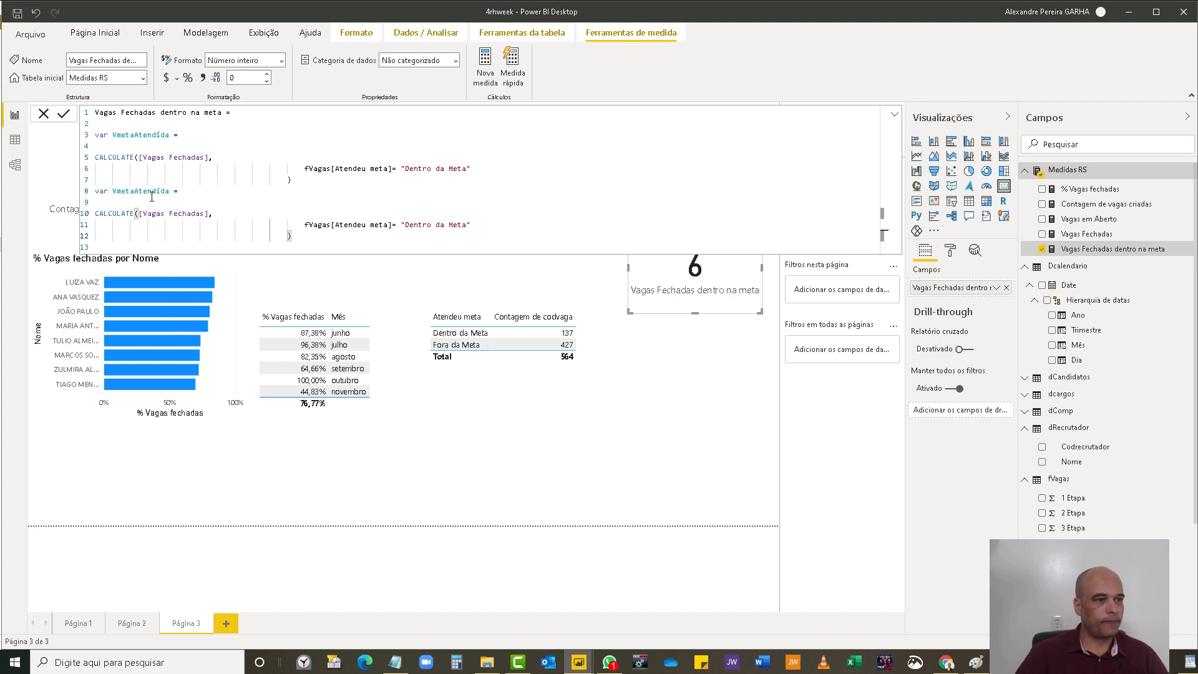
- Rename the copied variable VmetaNaoAtendida and change its Atendeu meta filter to "Fora da Meta"
click(135, 190)
text(N)
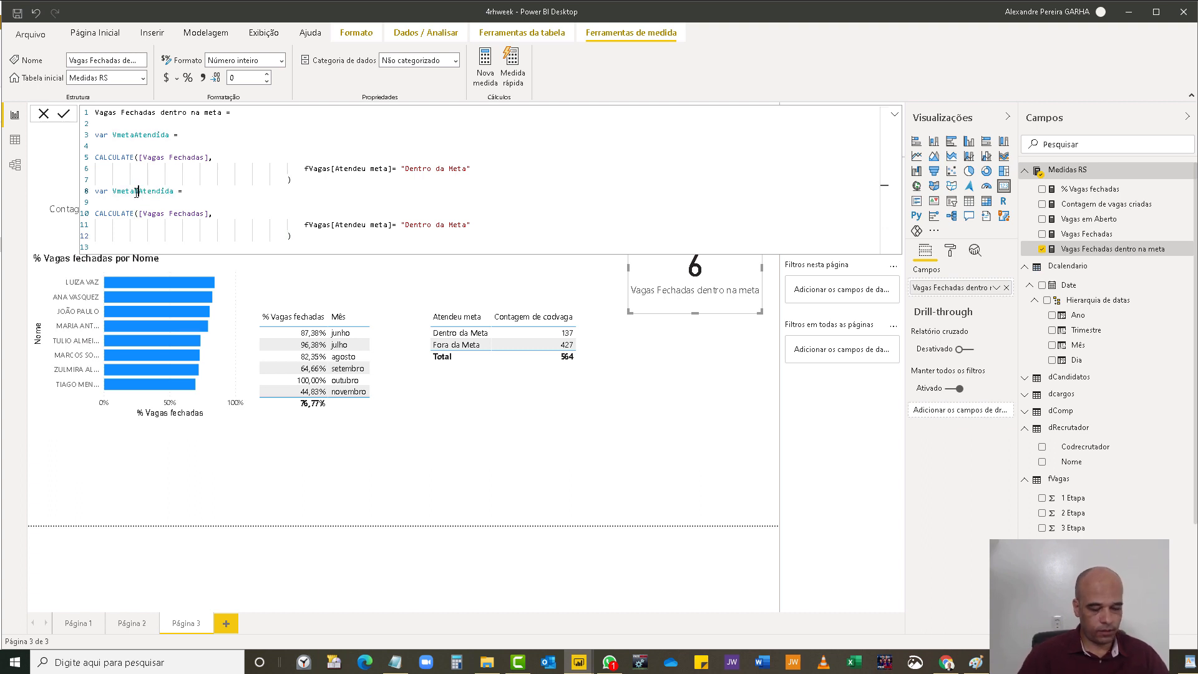
text(ao)
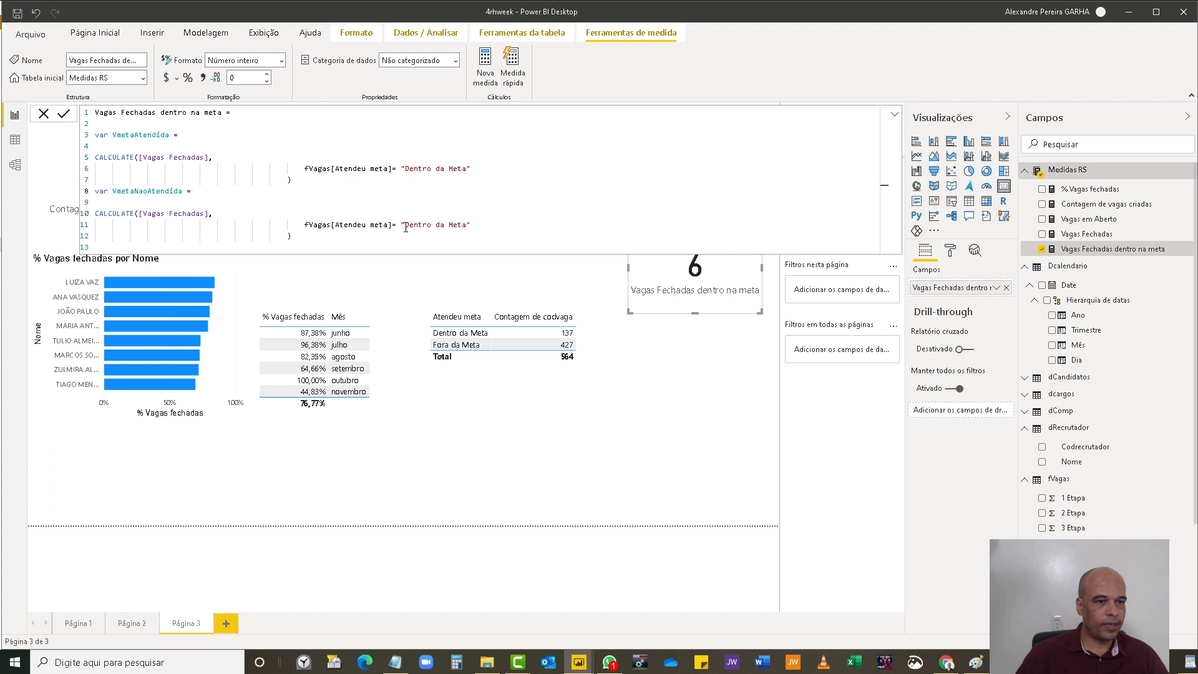
drag(406, 227, 431, 229)
text(Fora)
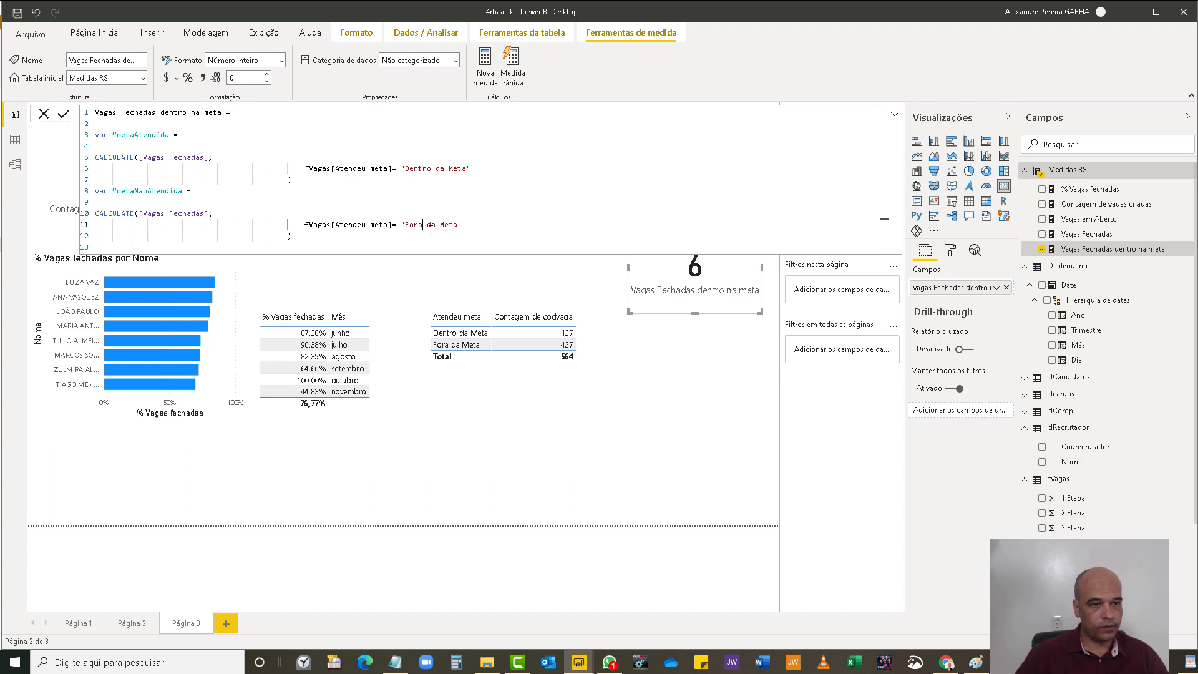
- Add a return clause below the two variables and start a DIVIDE function two lines under it
click(304, 246)
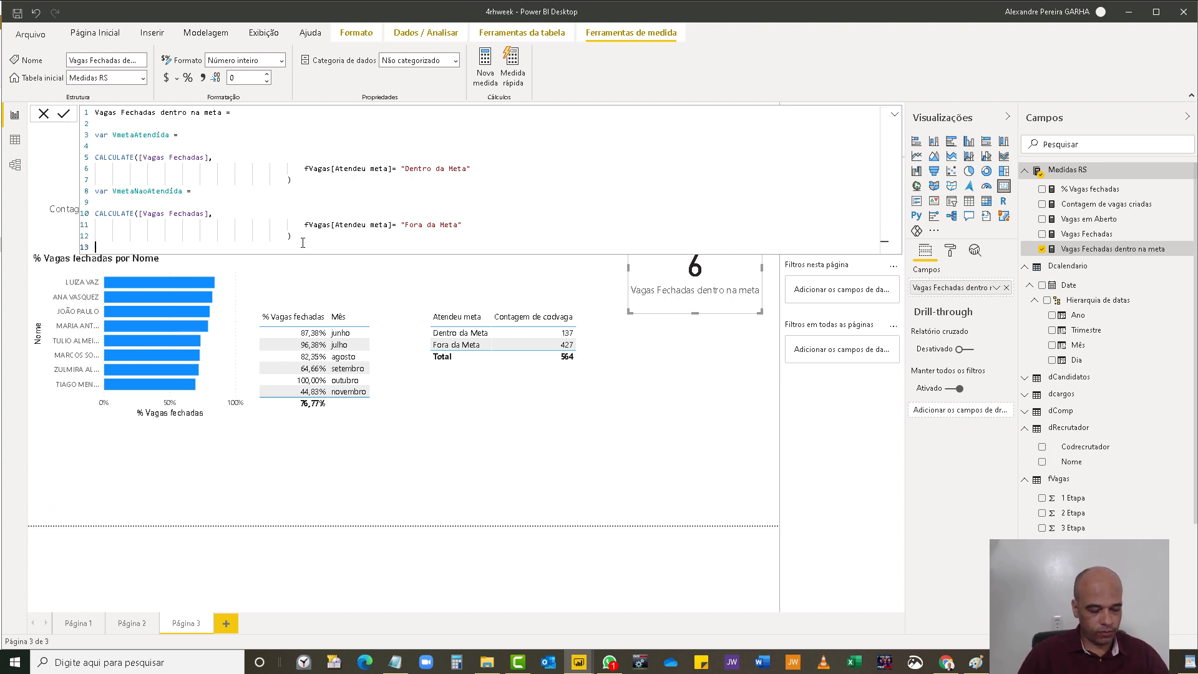
text(return)
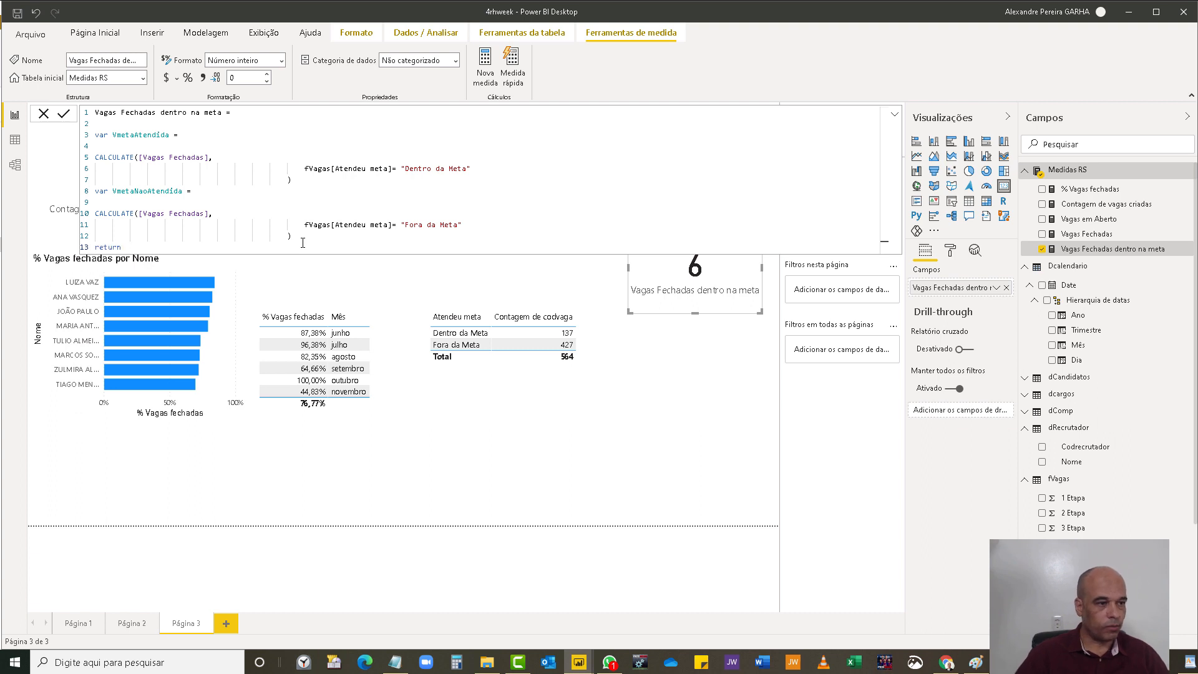
key(Return)
key(Return)
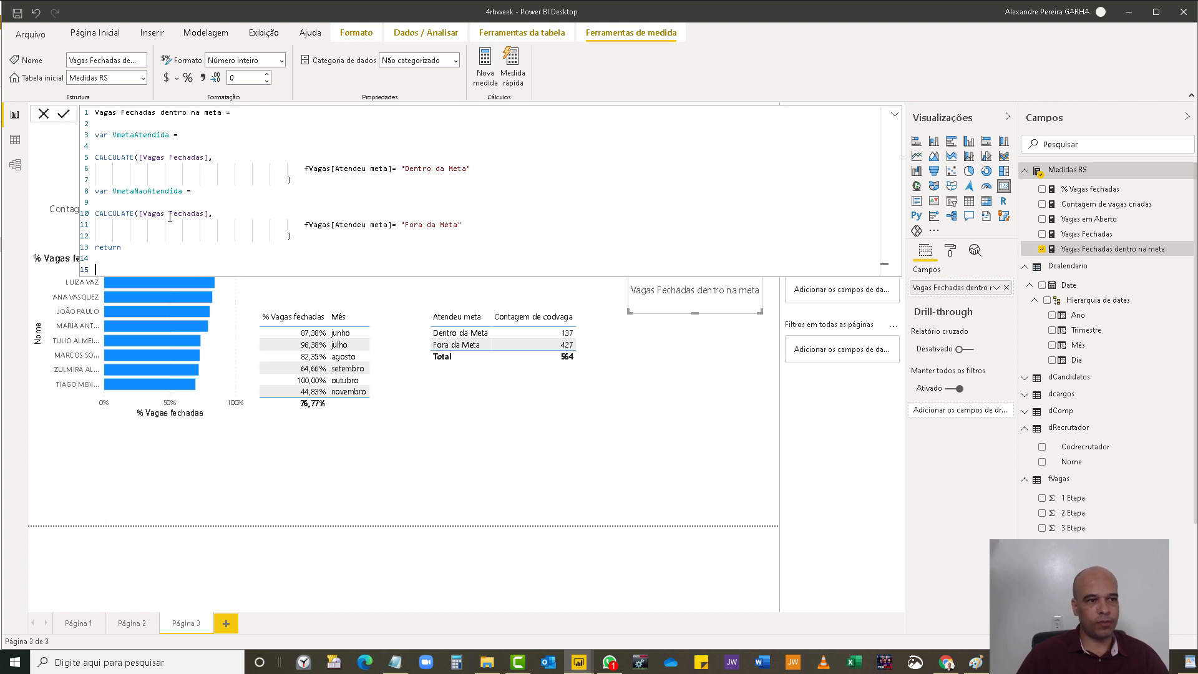
text(divi)
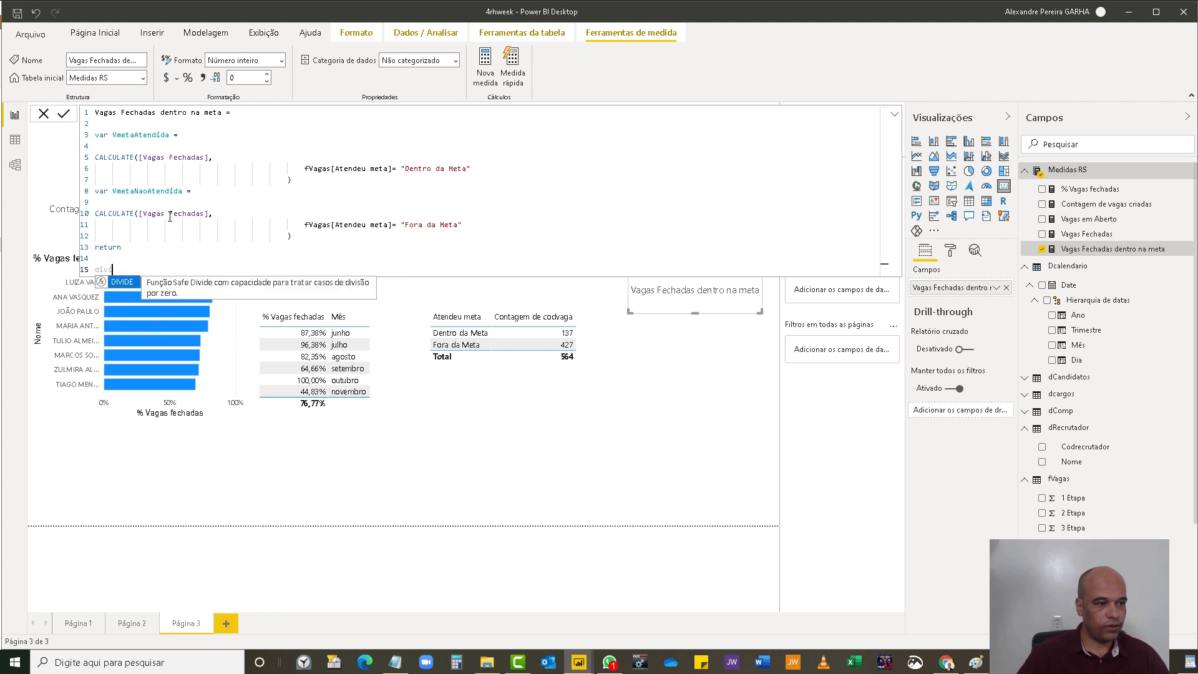
key(Tab)
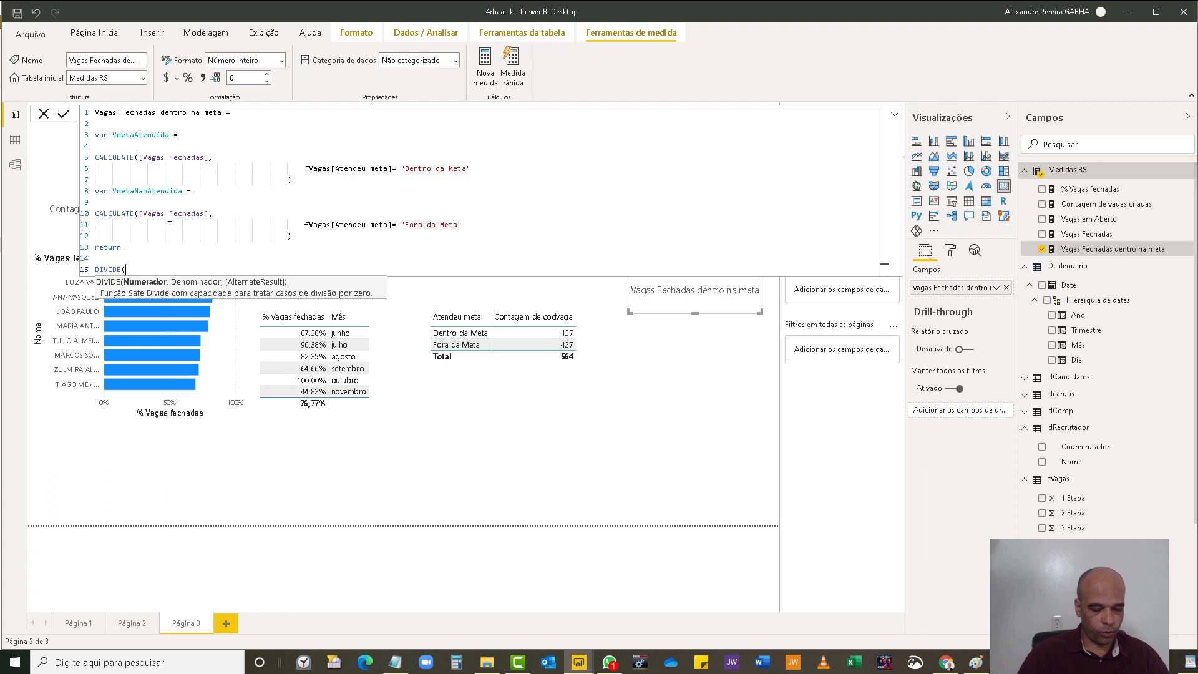
- Complete DIVIDE with VmetaAtendida as numerator and [Vagas Fechadas] as denominator, close the parenthesis and commit the measure
text(v)
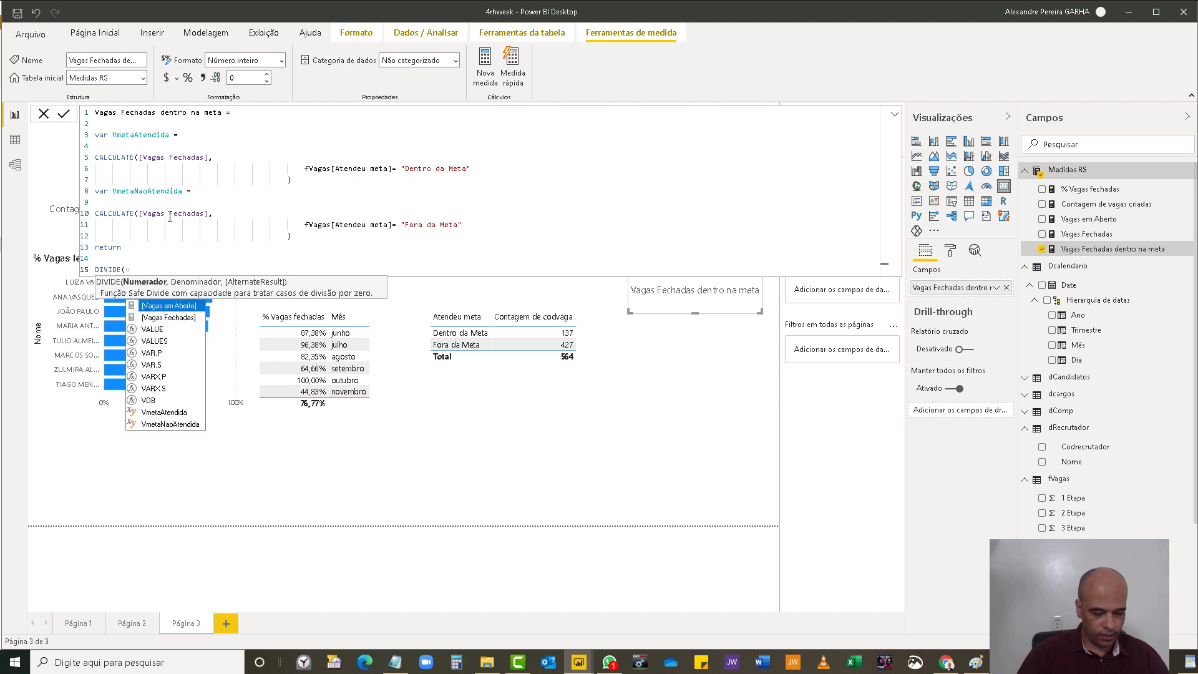
text(met)
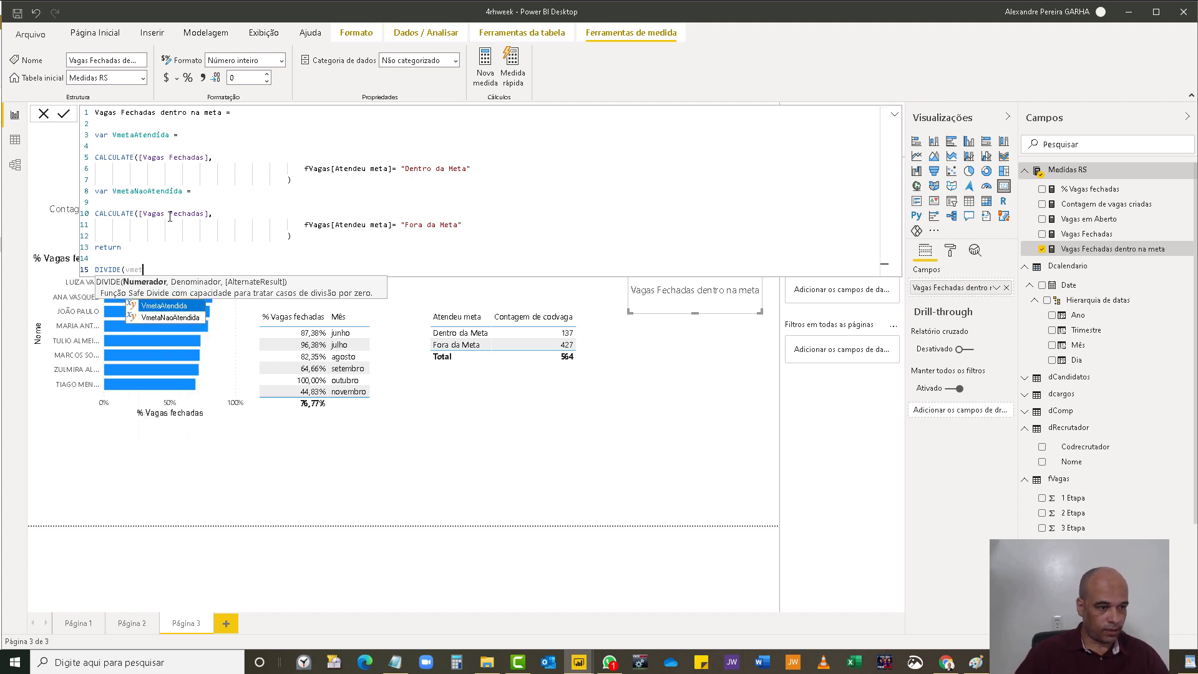
key(Tab)
text(,)
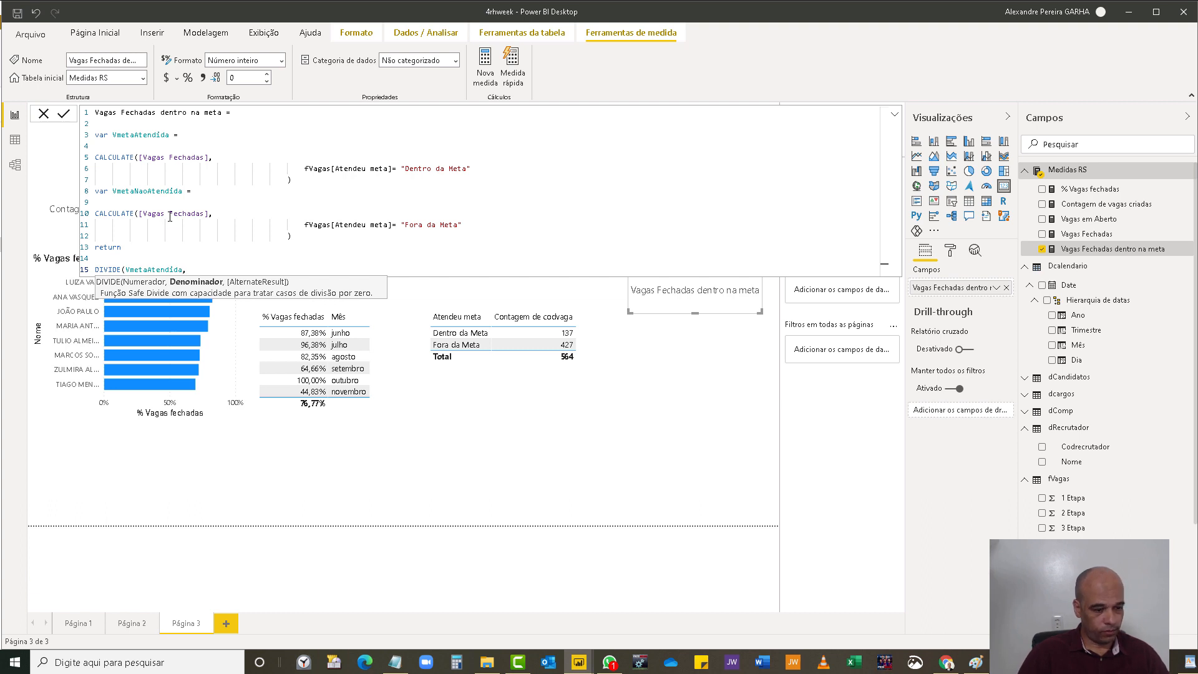
text(vag)
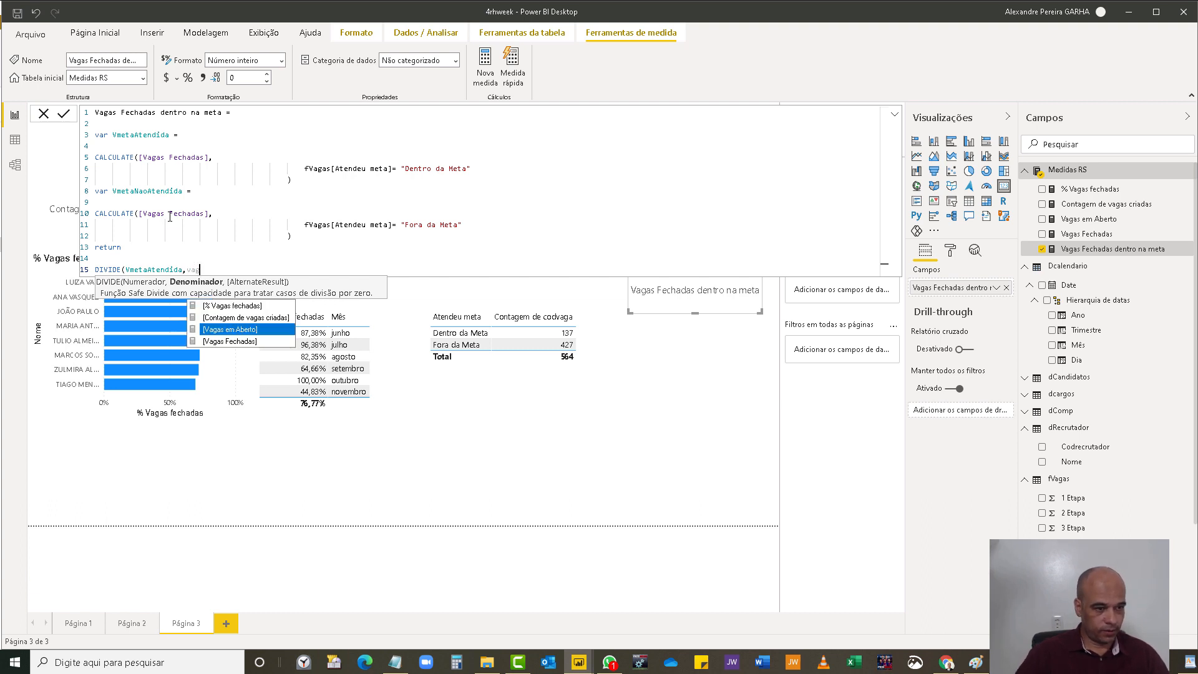
key(Down)
key(Tab)
text())
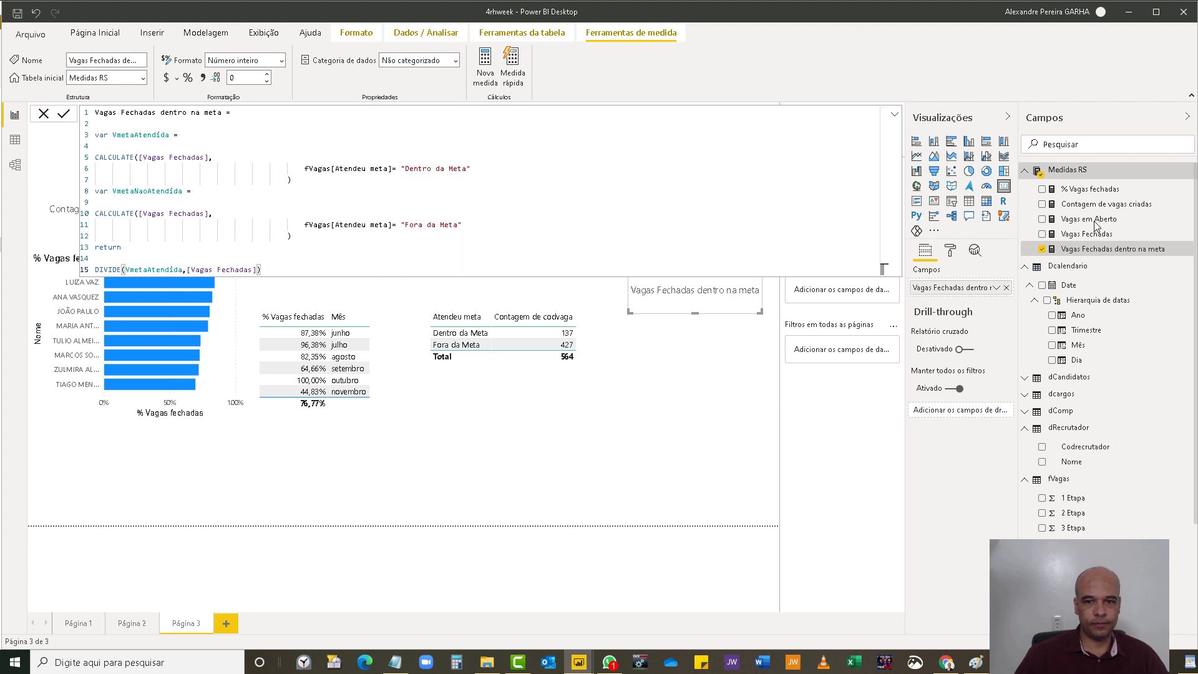
key(Return)
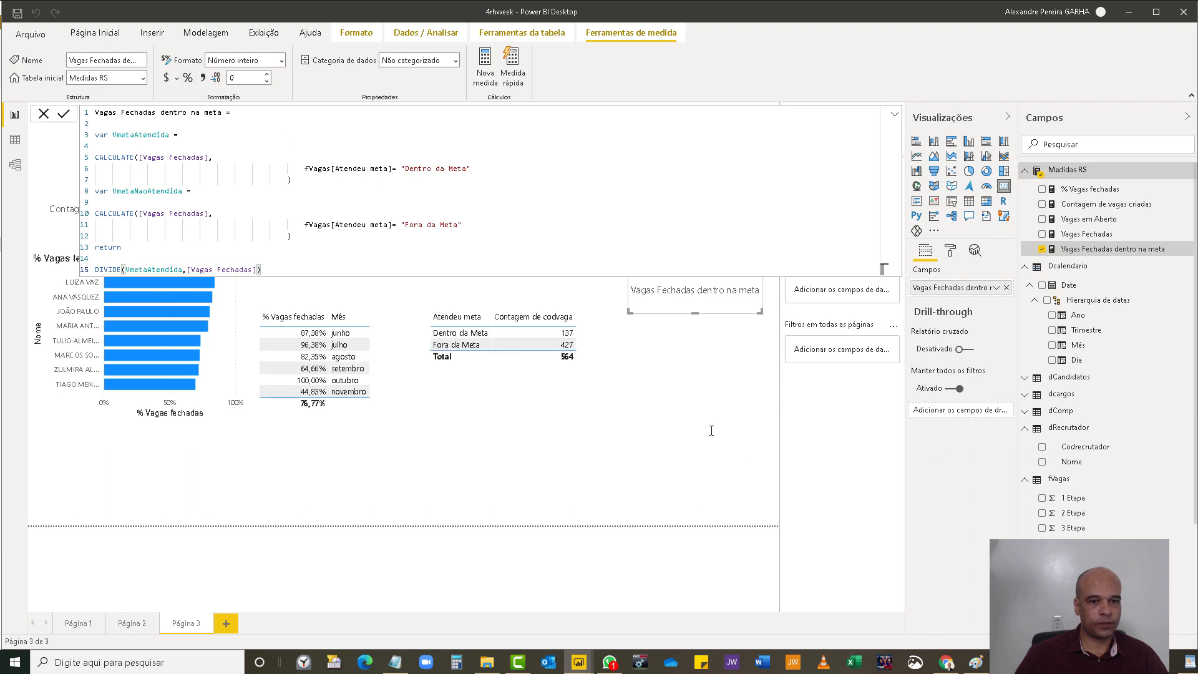
- Format the Vagas Fechadas dentro na meta measure as a percentage with two decimal places and widen its card slightly
click(44, 118)
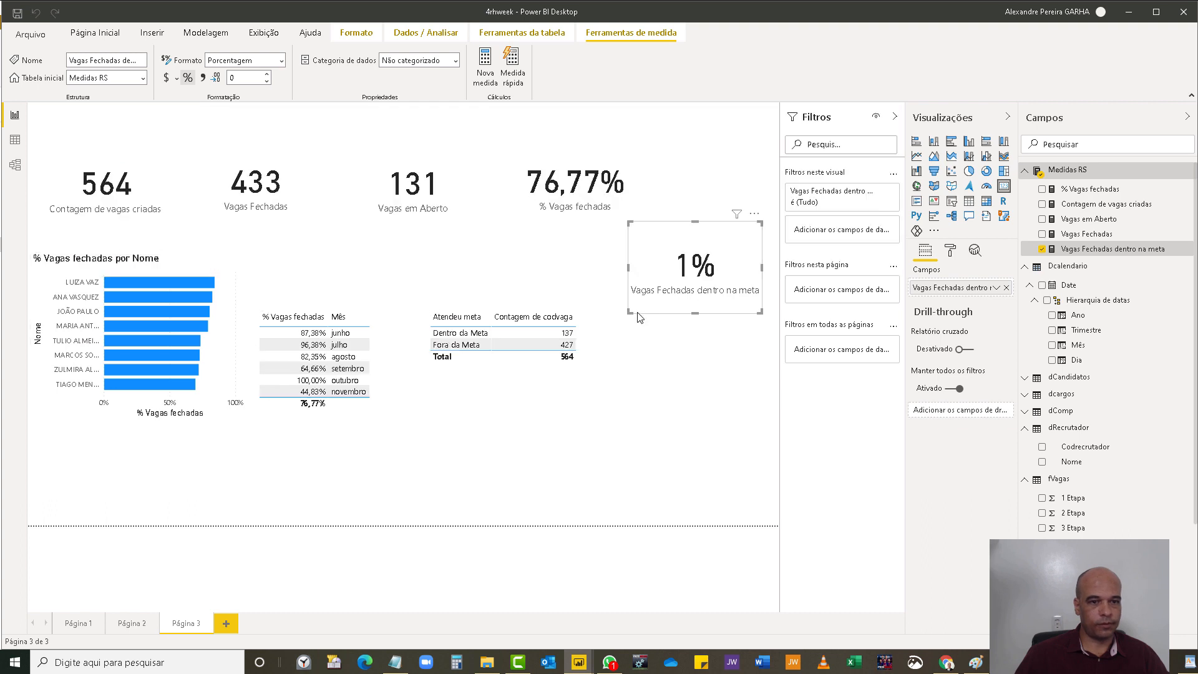
drag(629, 311, 610, 306)
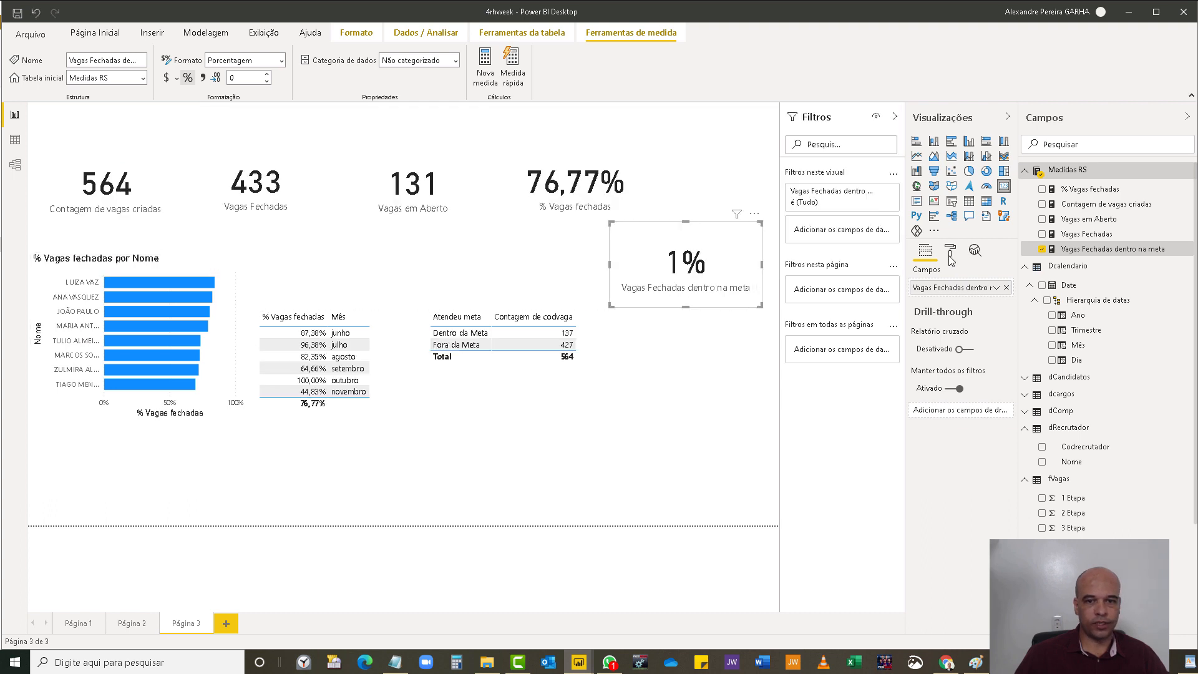
click(267, 74)
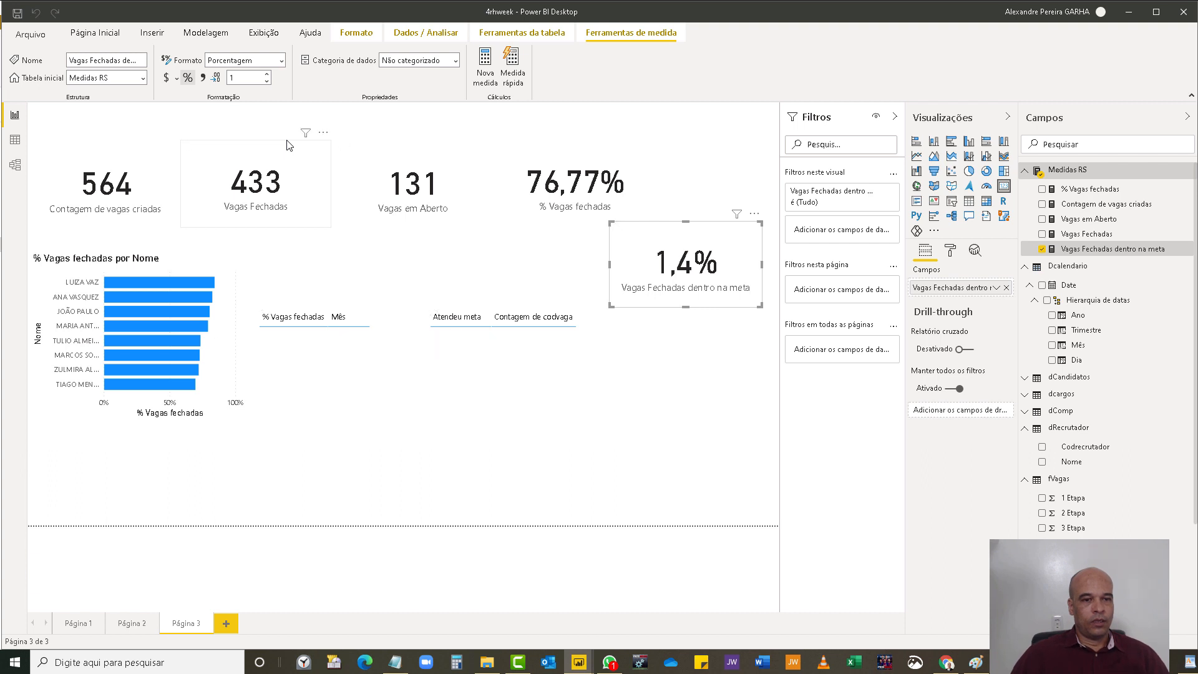
click(267, 74)
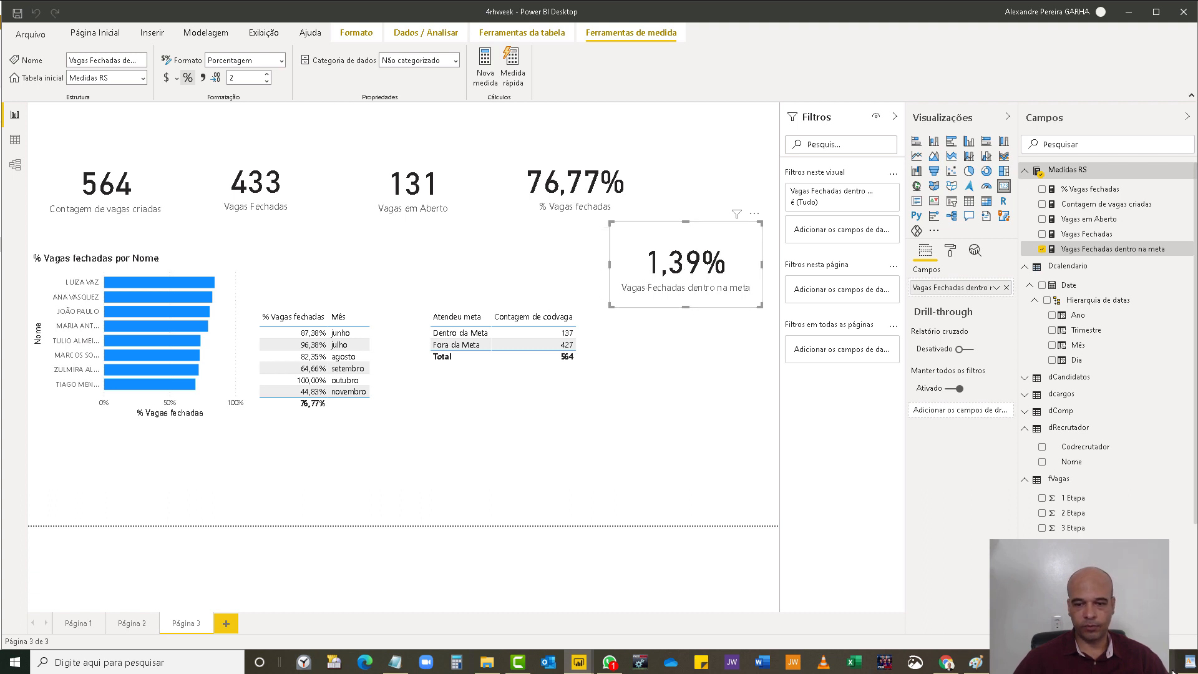
- In the WordPad indicator list, bold "Quantidade de Vagas fechadas no prazo(ou meta)", highlight the sem nenhuma ocorrências item, and return to Power BI
click(977, 662)
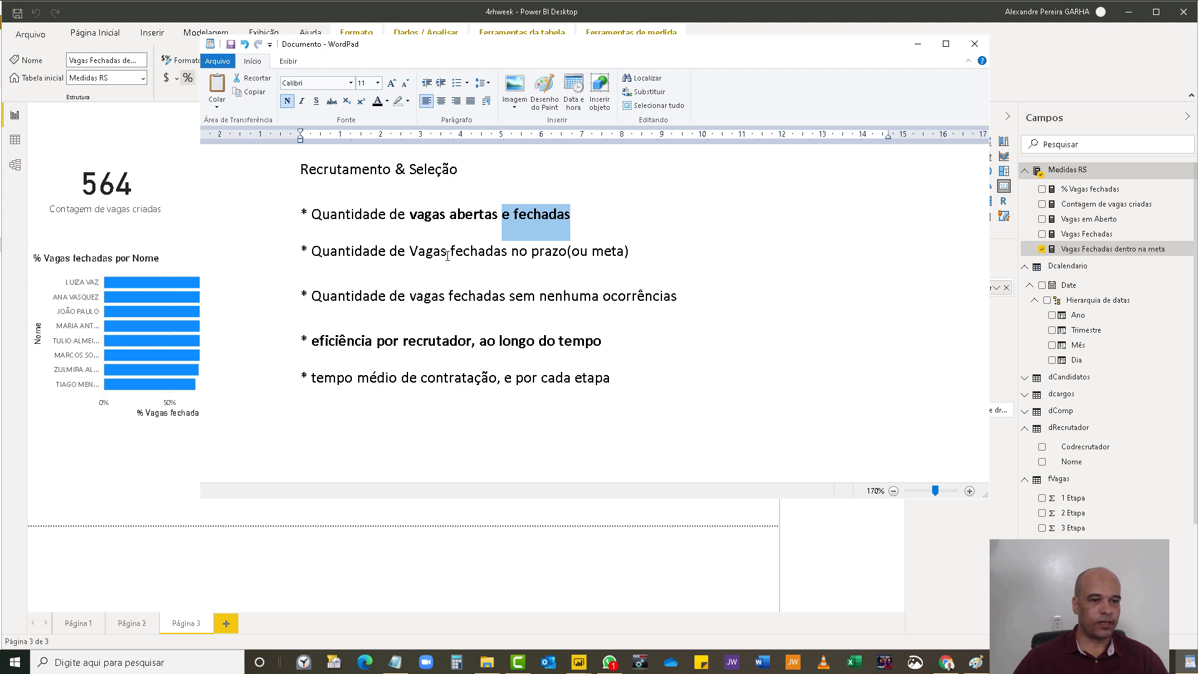
drag(644, 255, 311, 253)
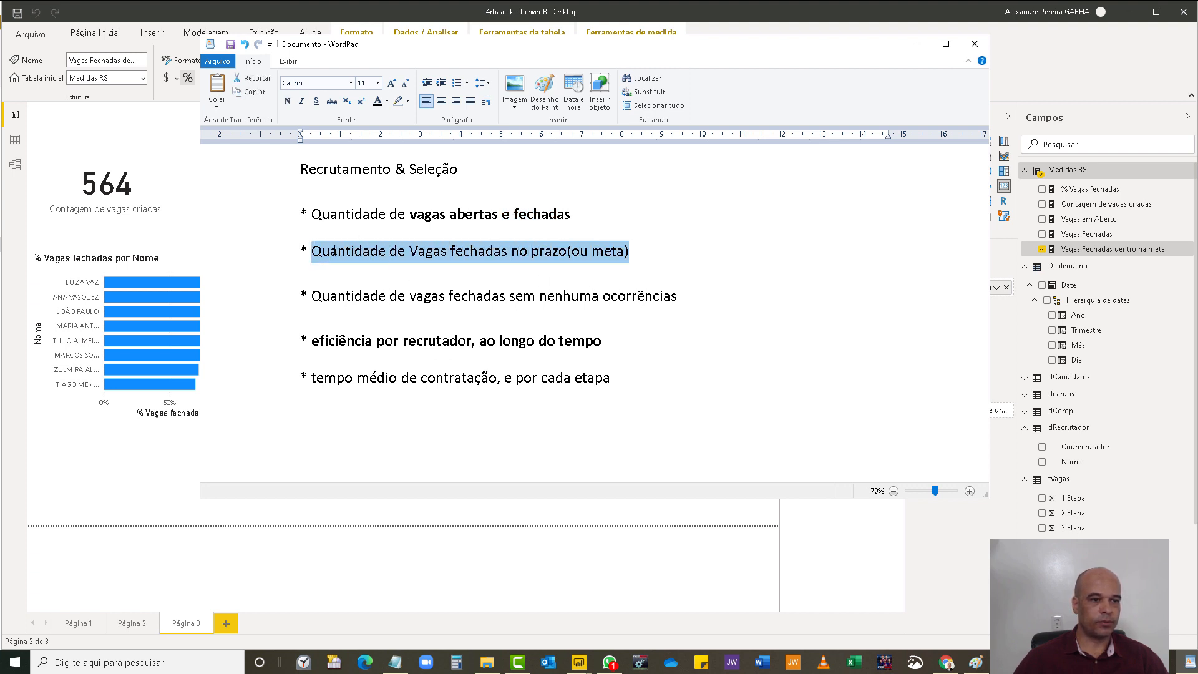
click(287, 101)
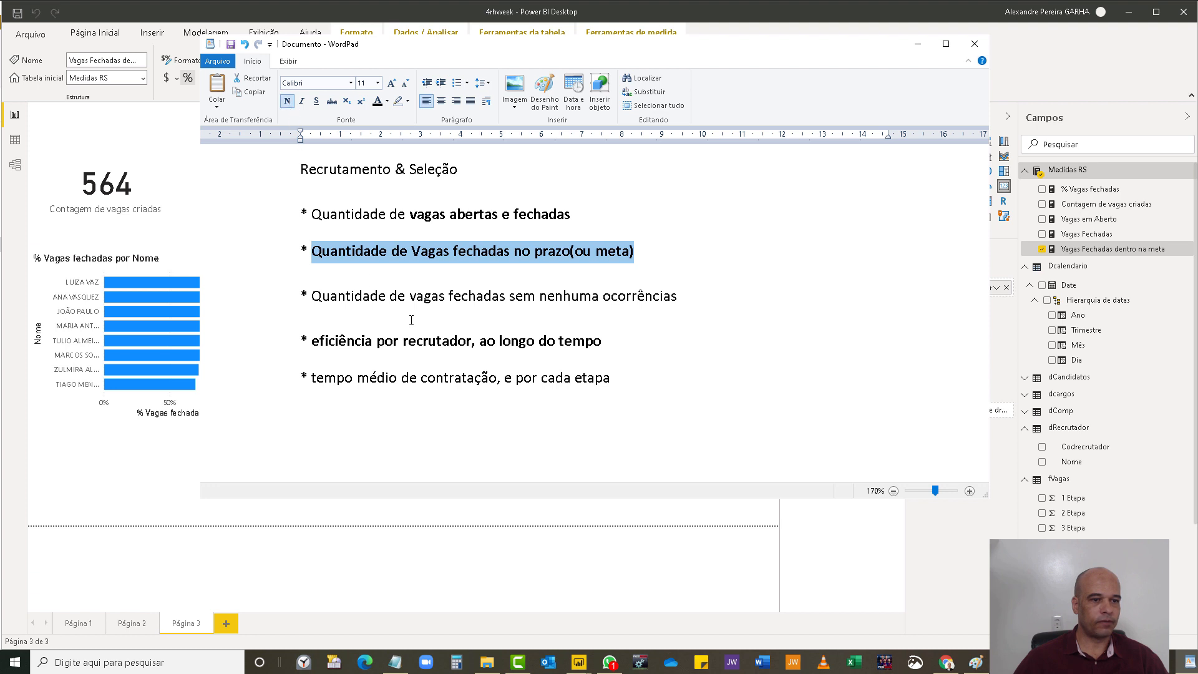
drag(680, 295, 311, 295)
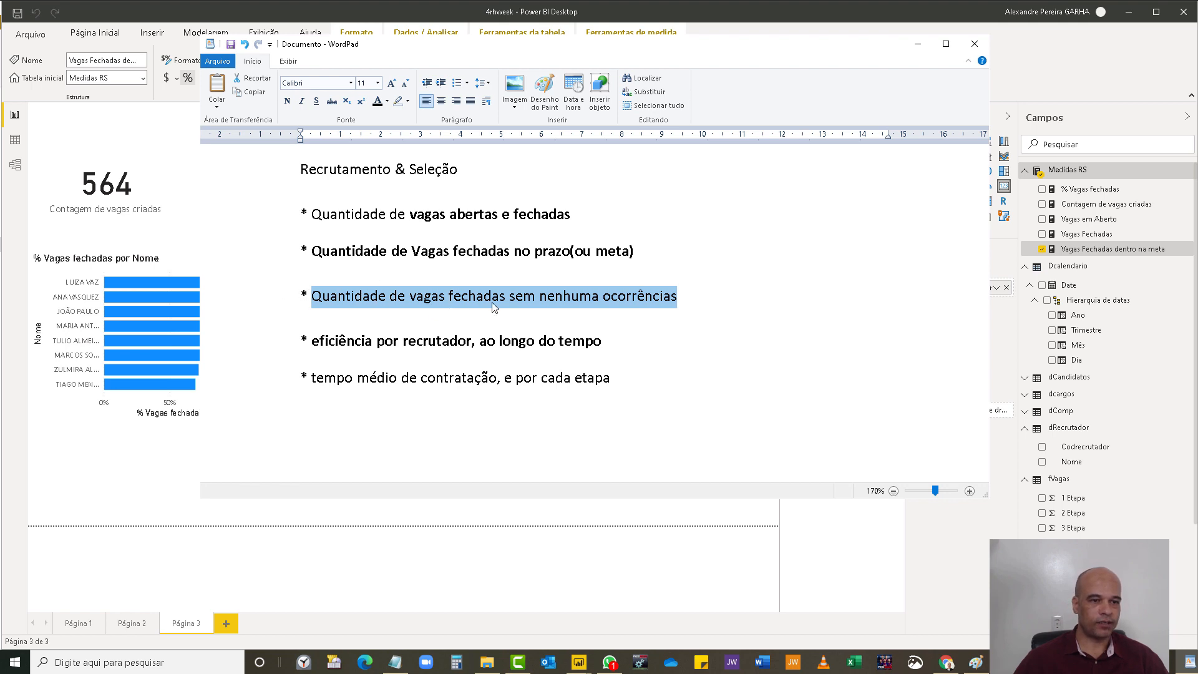
click(1079, 83)
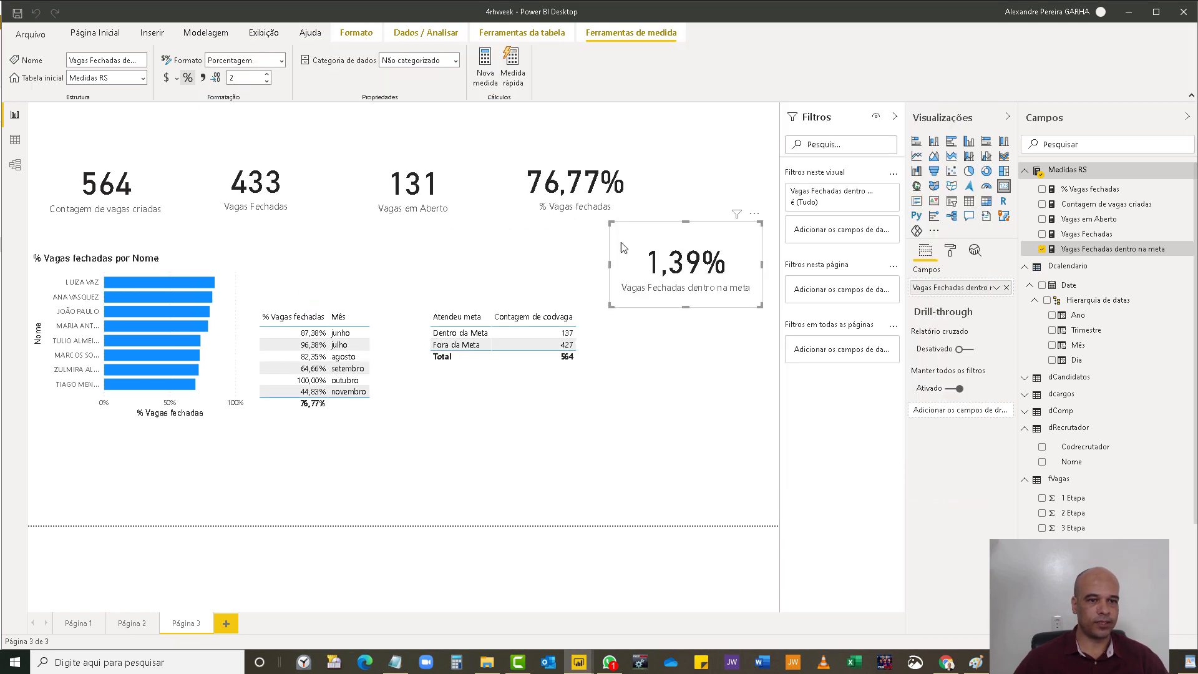
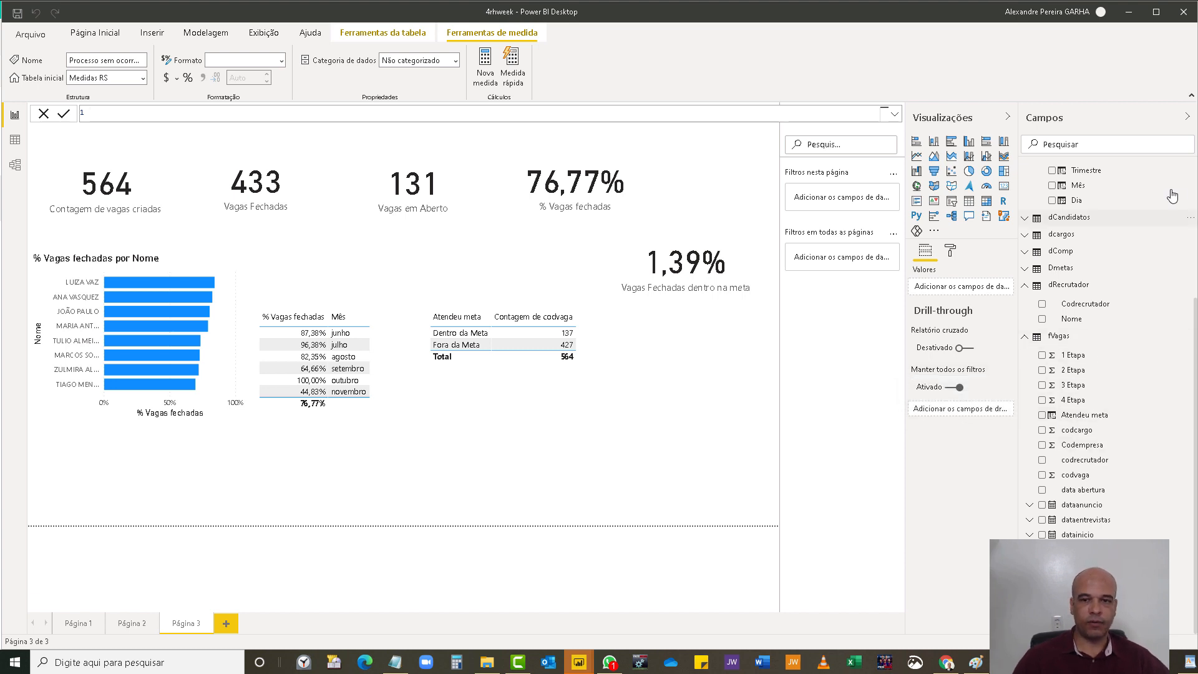
- Clear the existing condition and results inside the IF function of the Processos sem ocorrencias measure
scroll(1138, 226, up, 3)
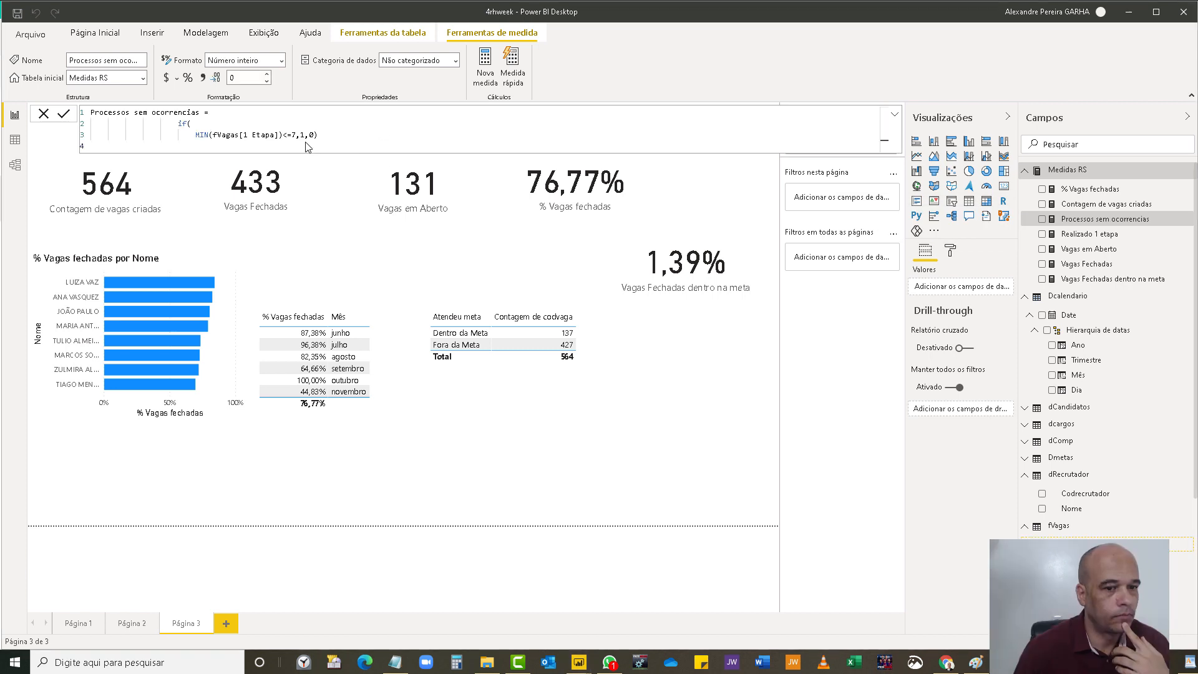
drag(196, 136, 337, 132)
key(BackSpace)
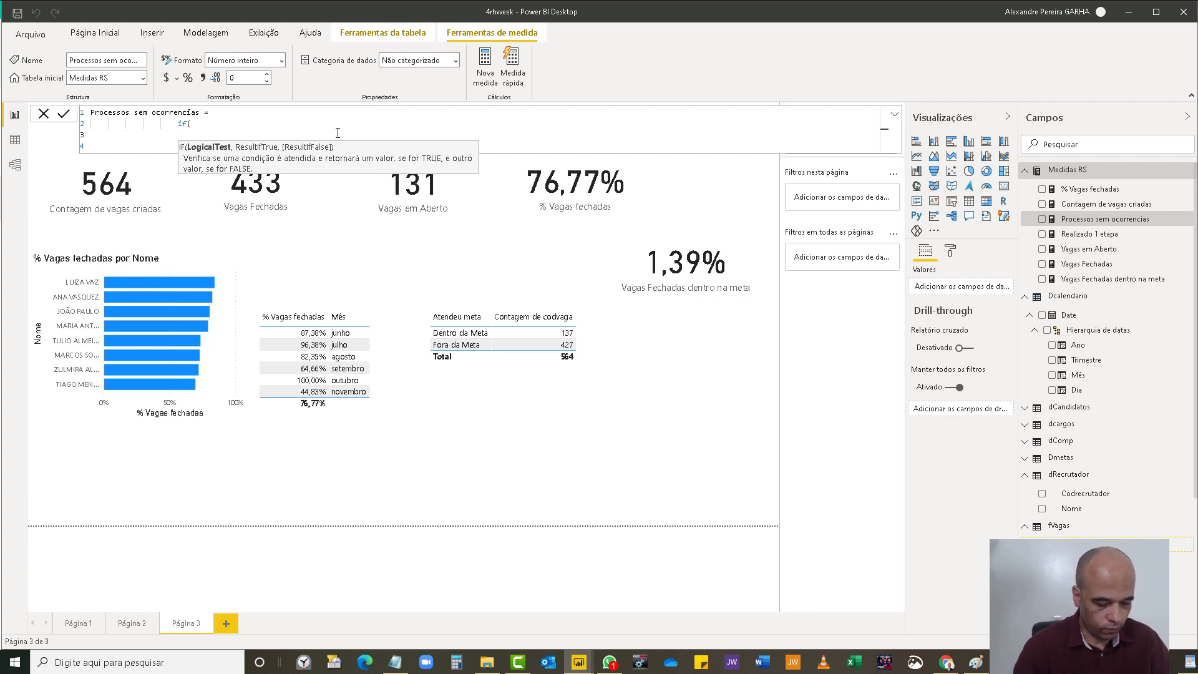
- Enter MIN(fVagas[1 Etapa])<=7 && as the first condition of the IF function
text(min)
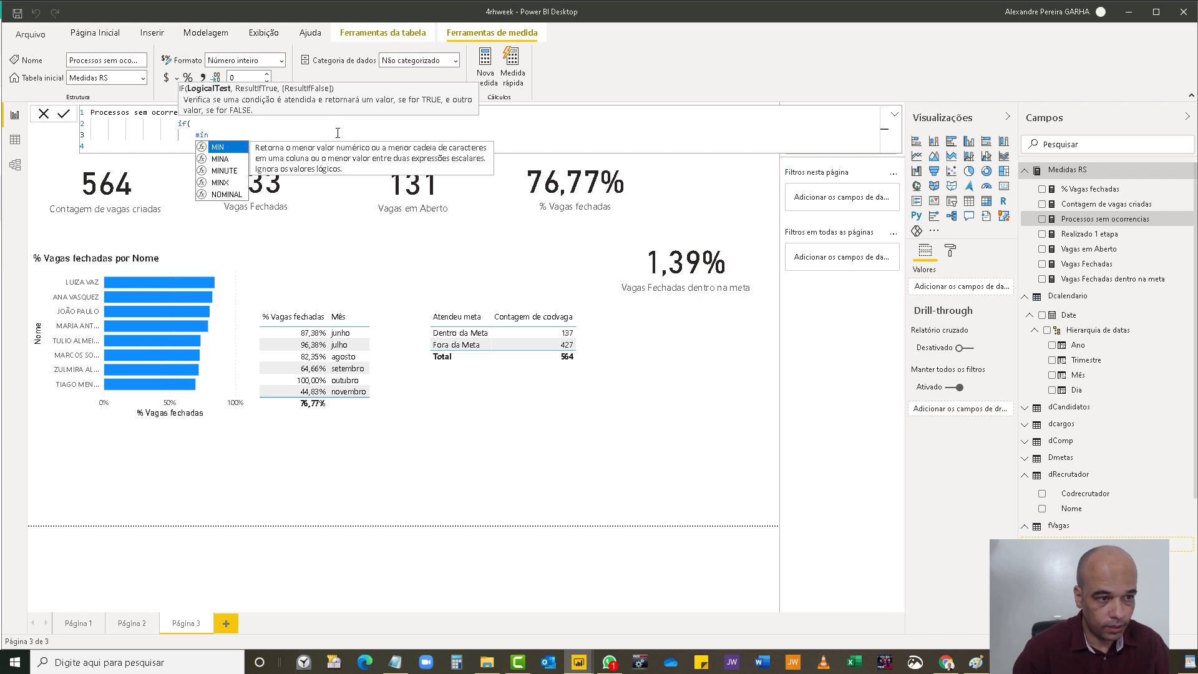
key(Tab)
text(eta)
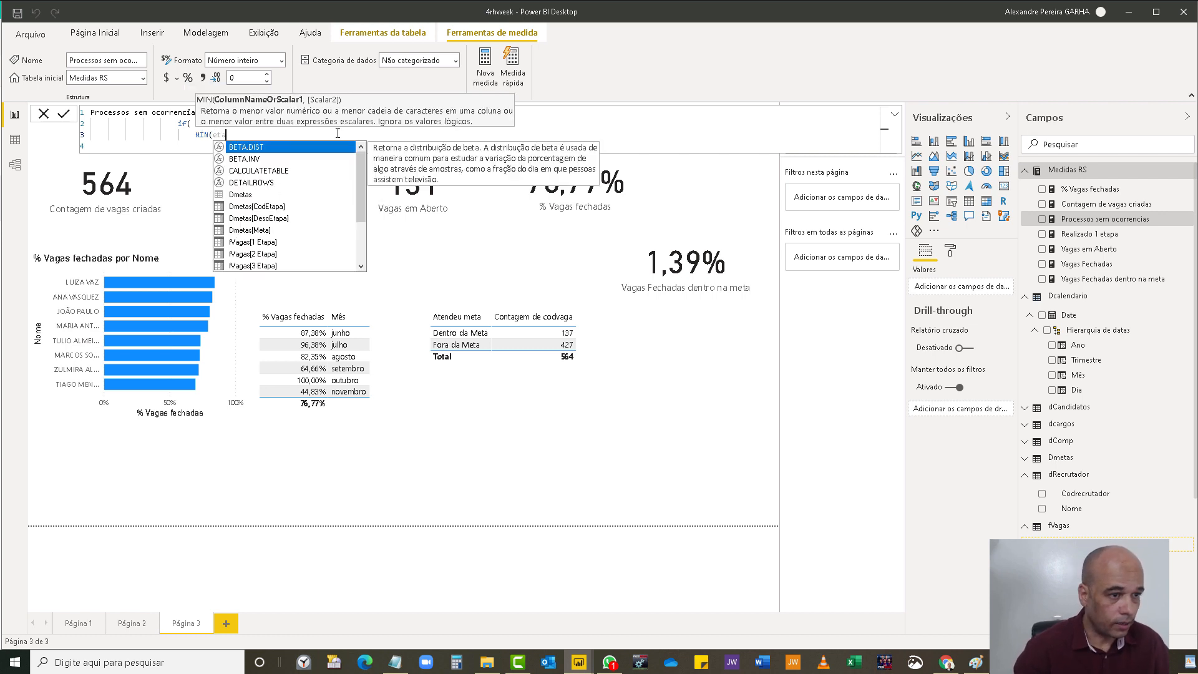
key(Down)
key(Down)
key(Down)
key(Down)
key(Down)
key(Down)
key(Down)
key(Down)
key(Tab)
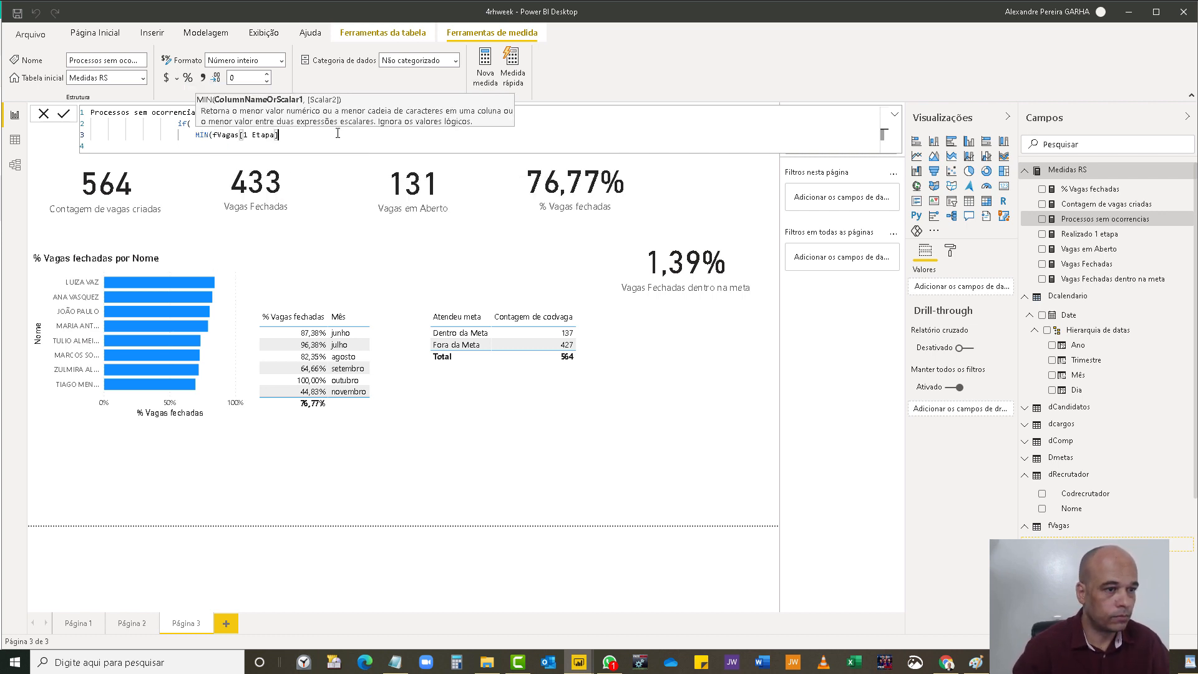
text())
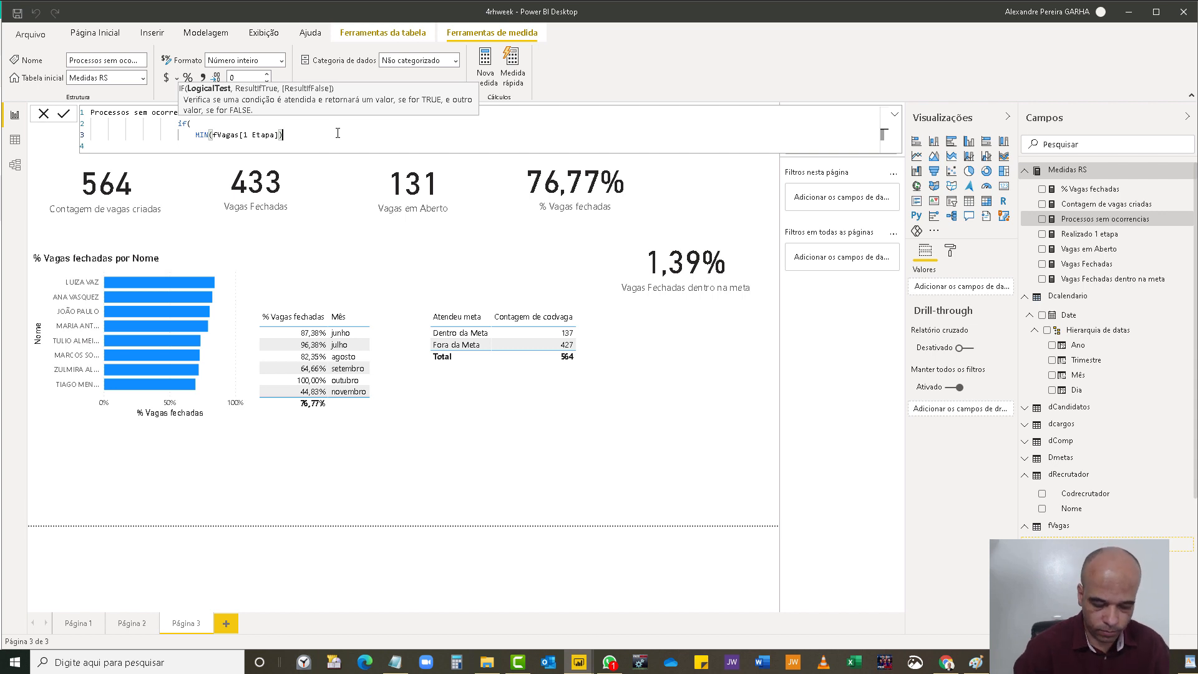
text(<=7)
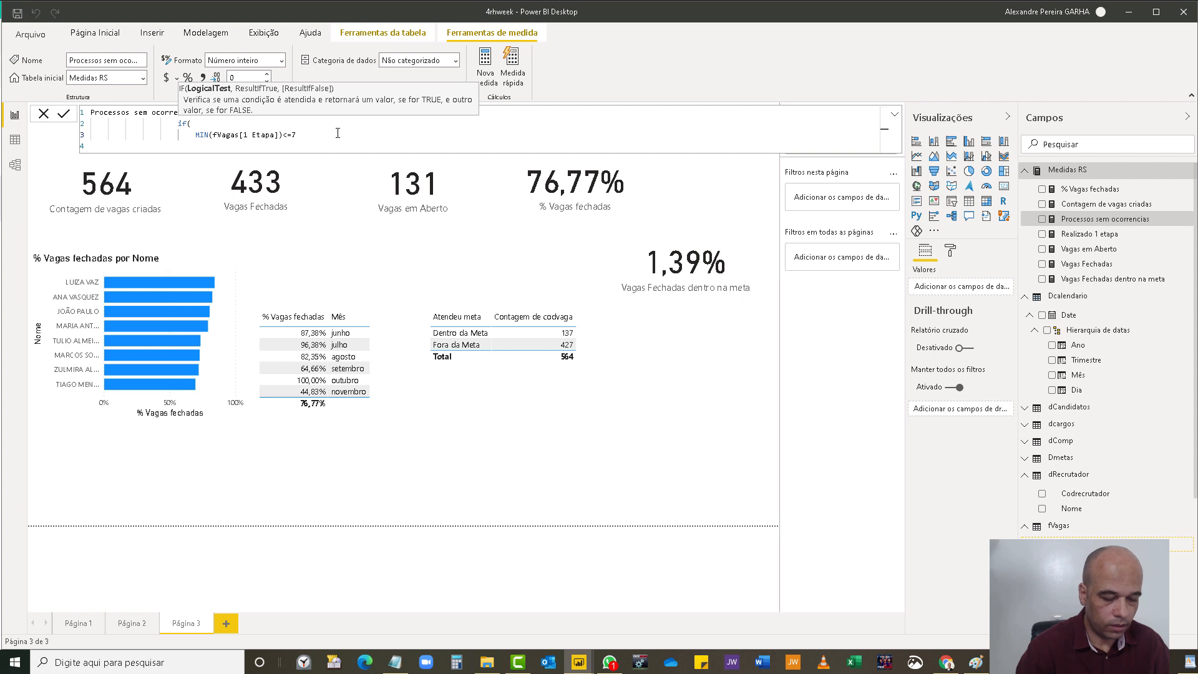
text( &&)
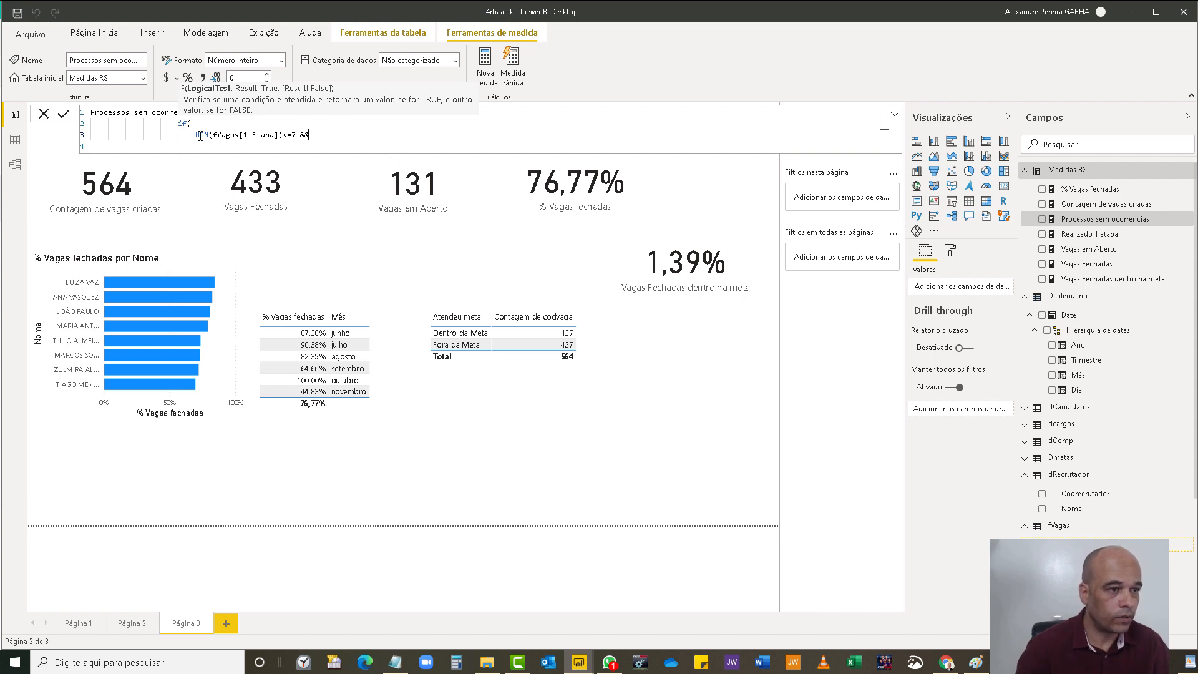
- Copy the first condition onto a new line below it and change its column to 2 Etapa
drag(196, 134, 316, 133)
key(ctrl+c)
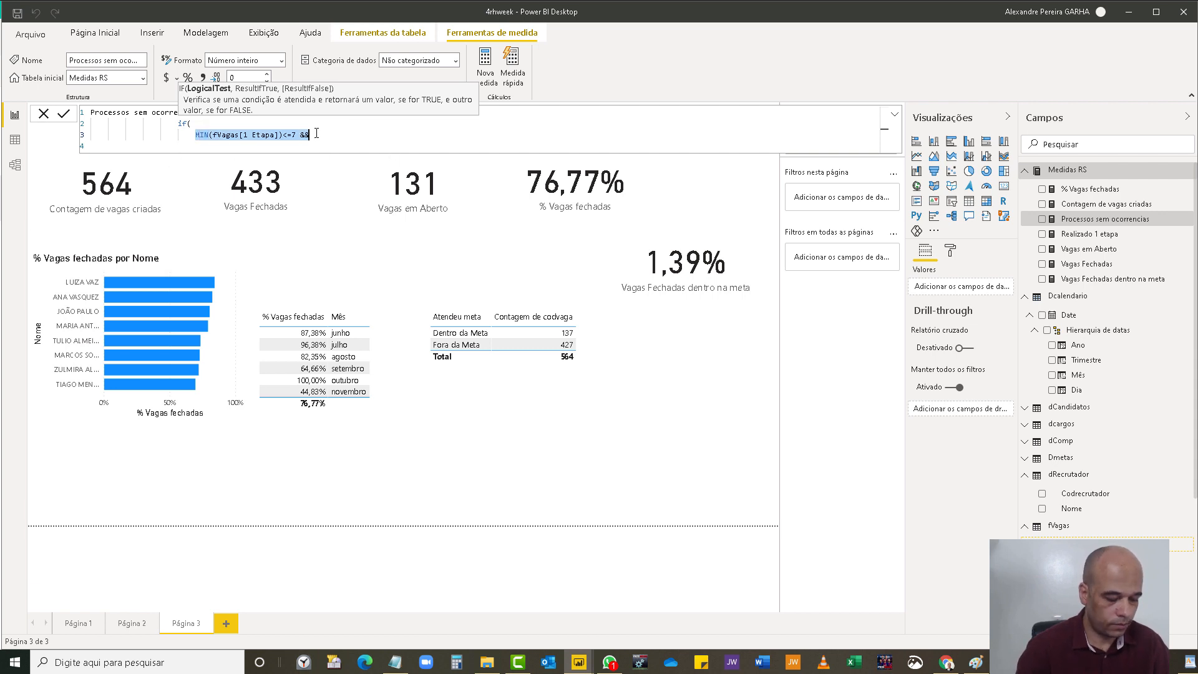
click(314, 135)
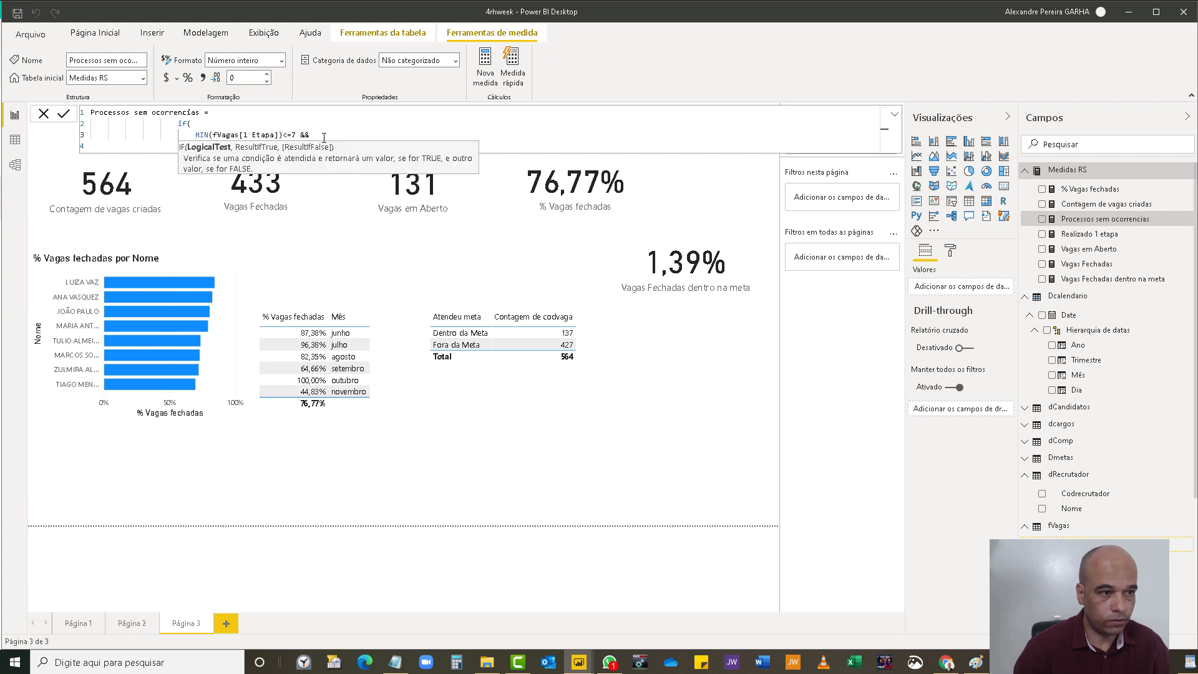
key(Return)
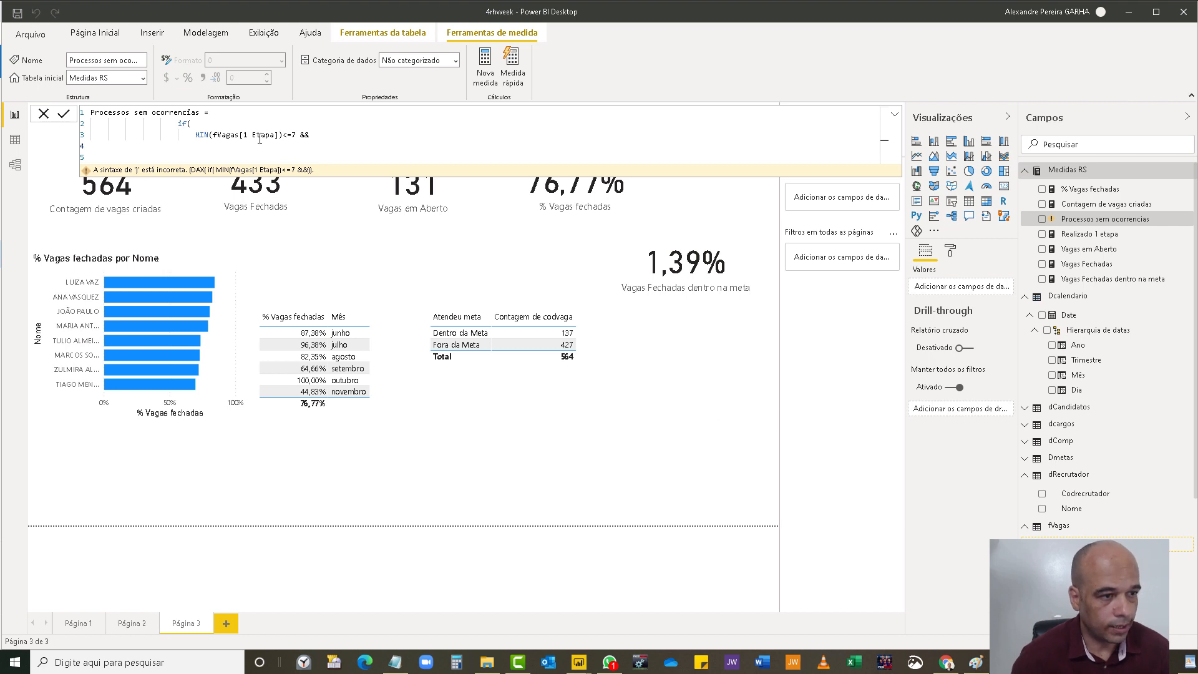
key(ctrl+v)
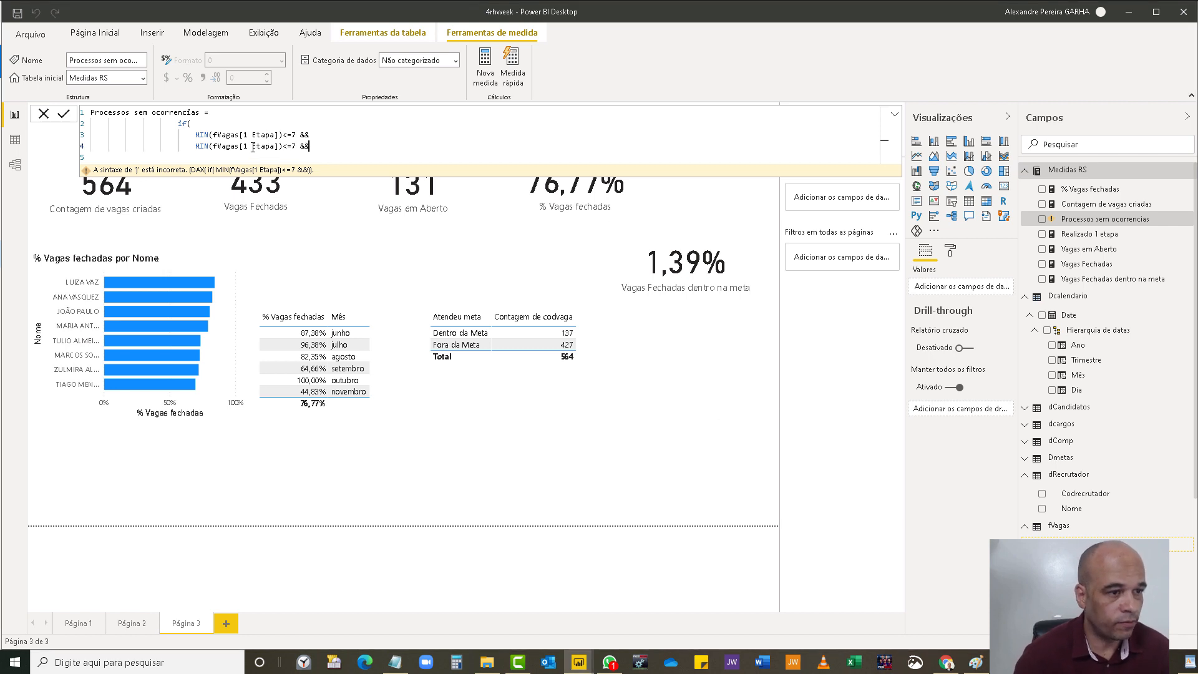
click(244, 148)
key(Delete)
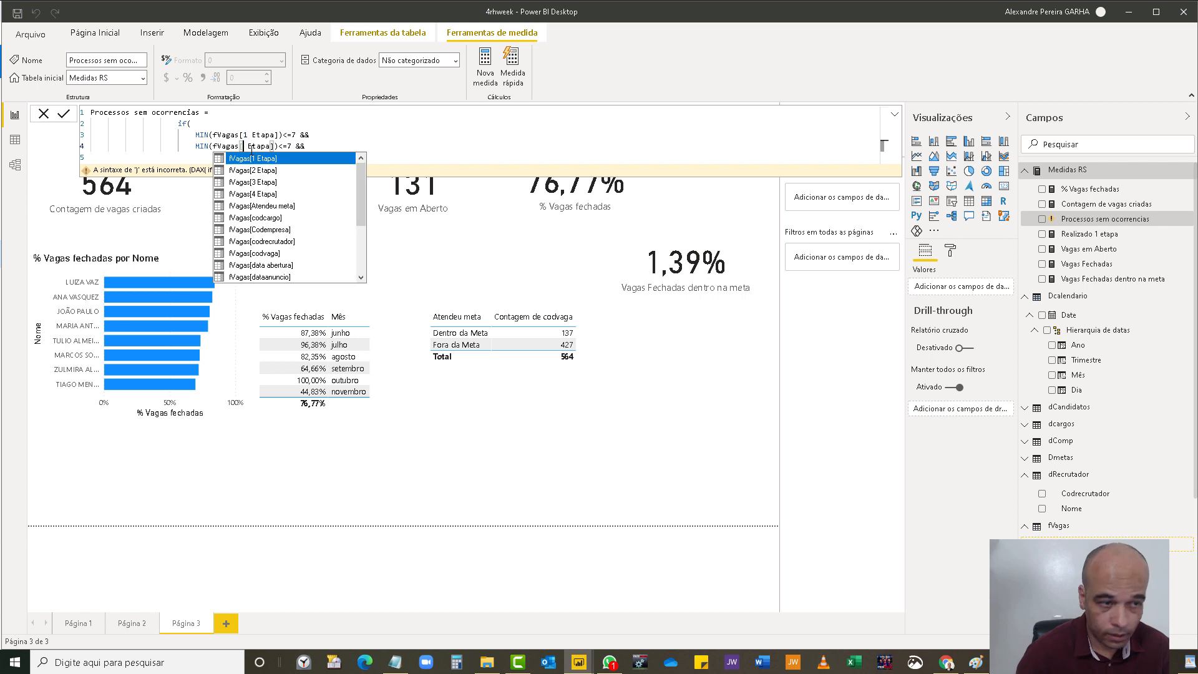
text(2)
- Add a third copy of the condition on the next line and change its column to 3 Etapa
click(334, 145)
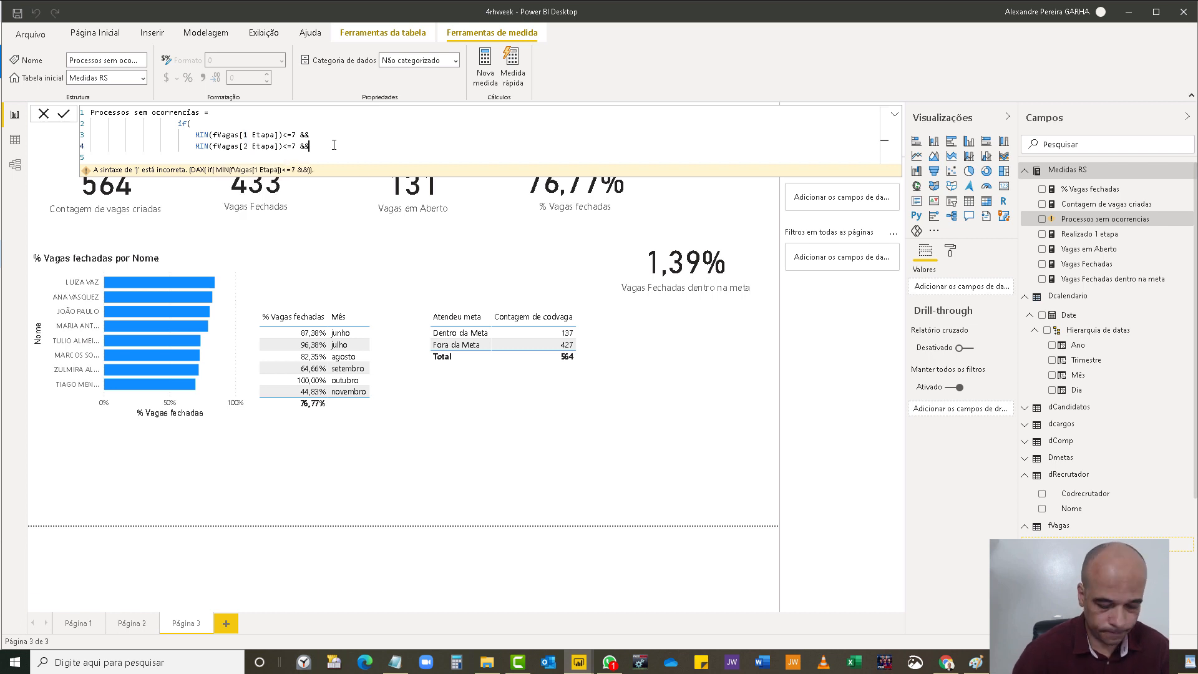
key(Return)
key(ctrl+v)
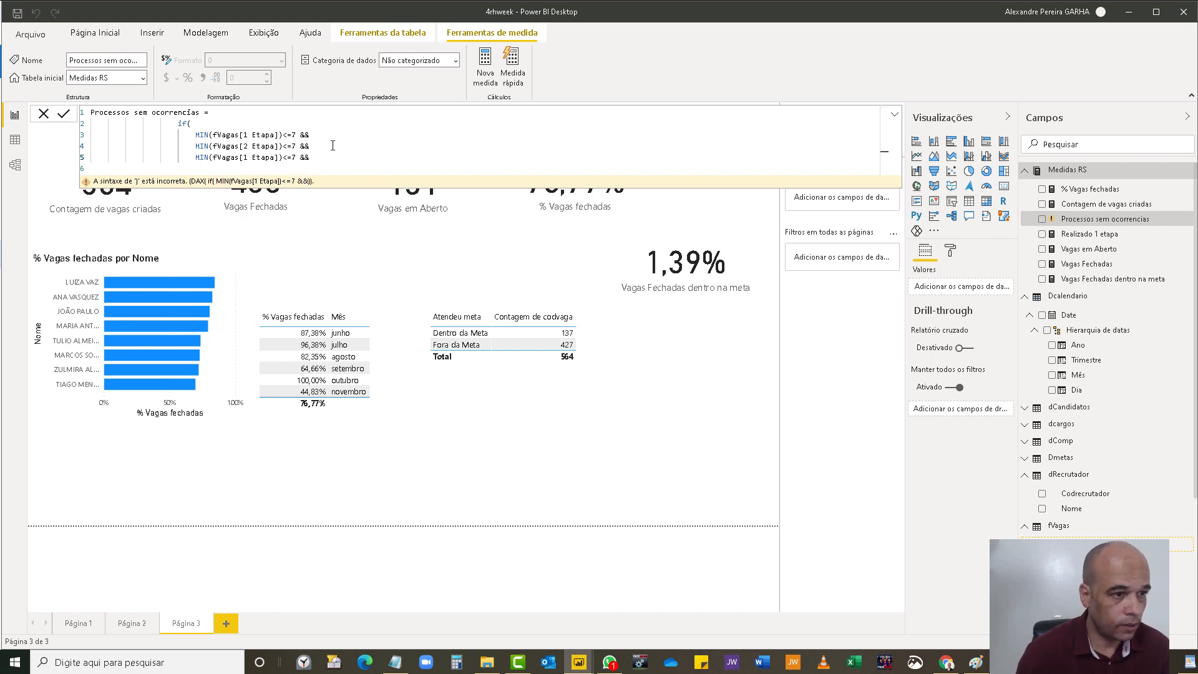
click(243, 157)
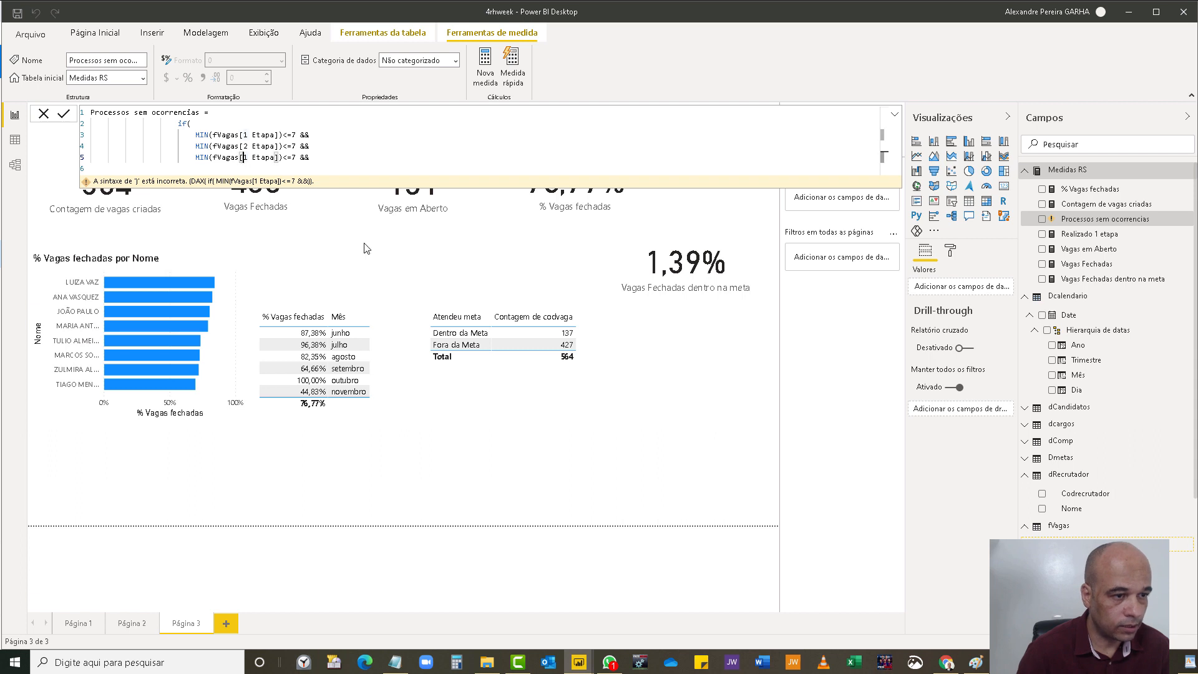
key(Delete)
text(3)
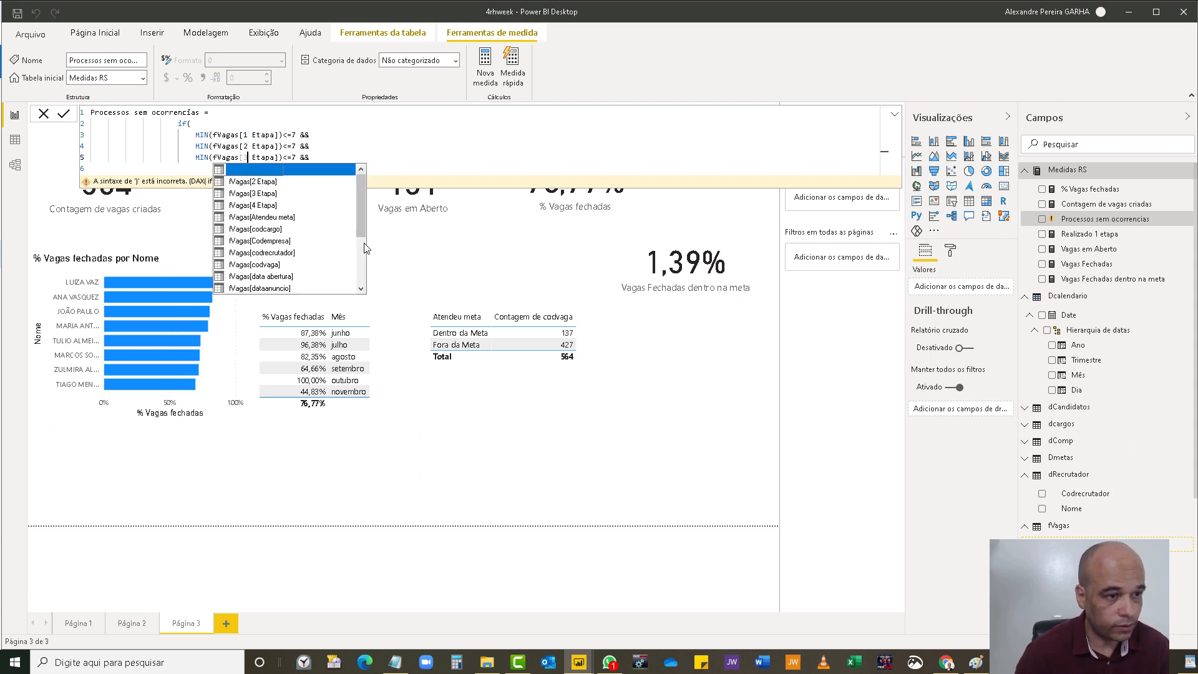
- Add a fourth copy of the condition on the next line and change its column to 4 Etapa
click(323, 153)
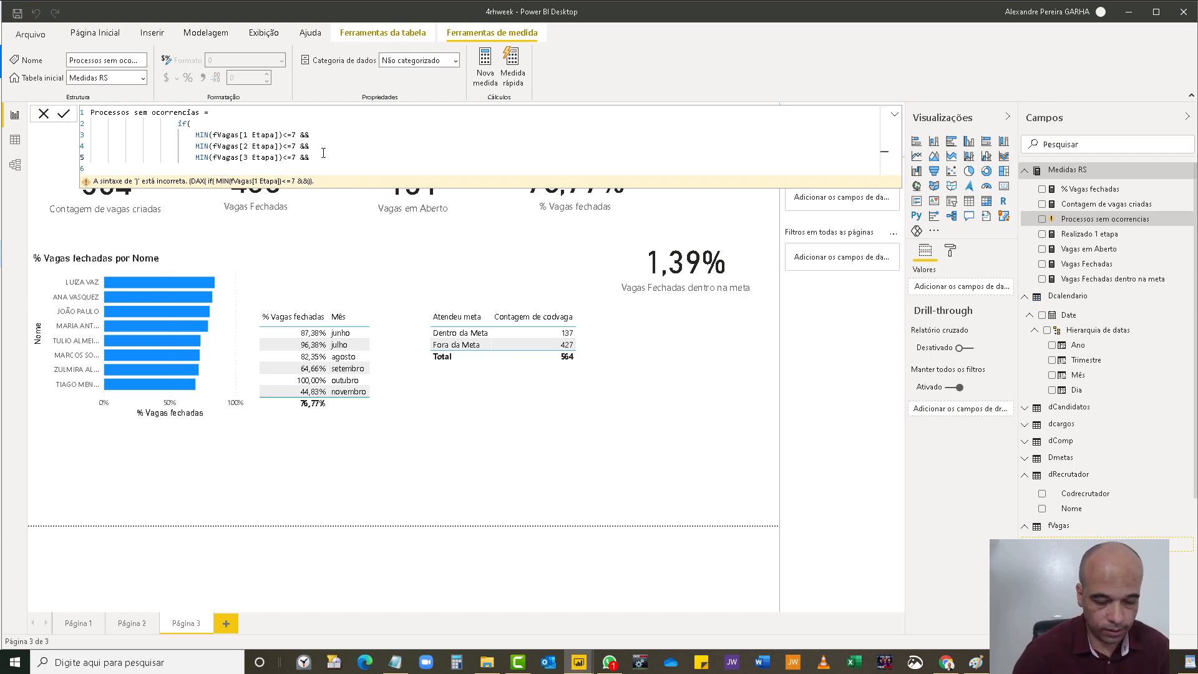
key(Return)
key(ctrl+v)
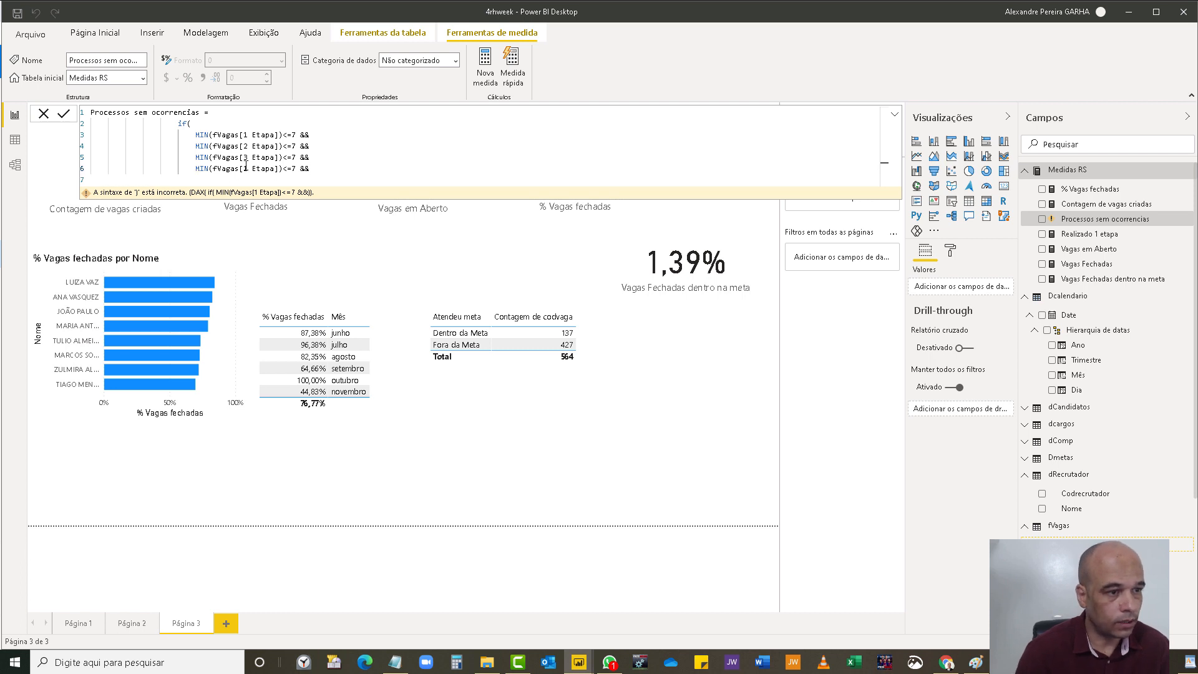
key(BackSpace)
text(4)
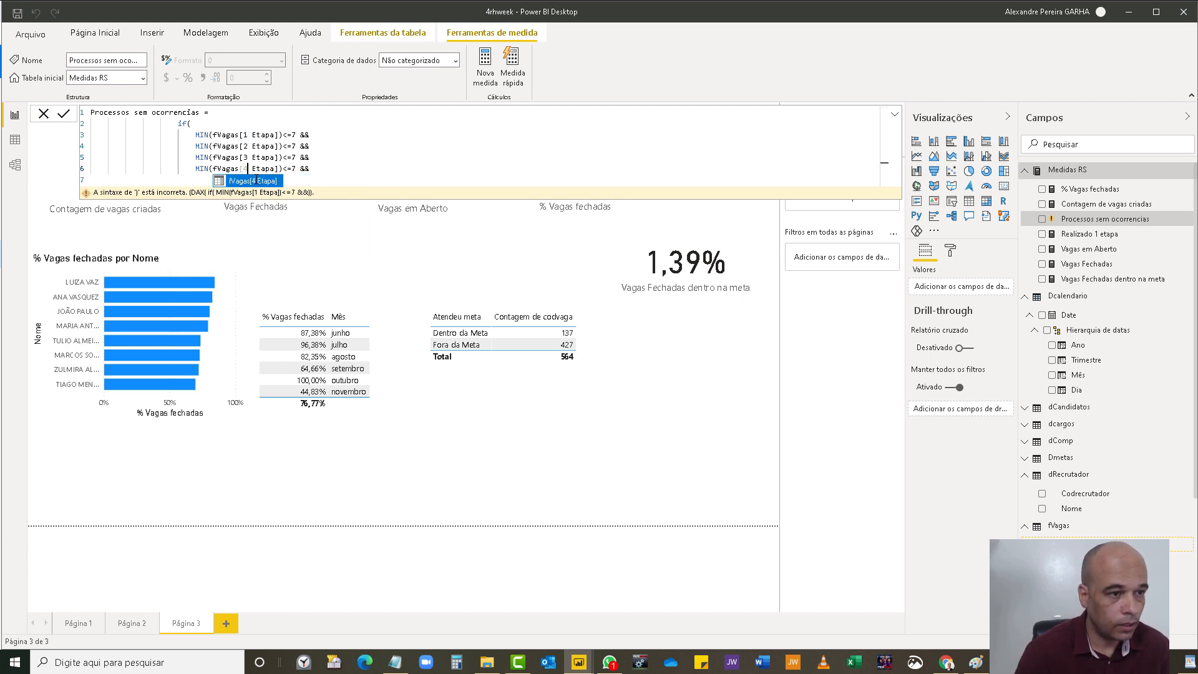
click(372, 154)
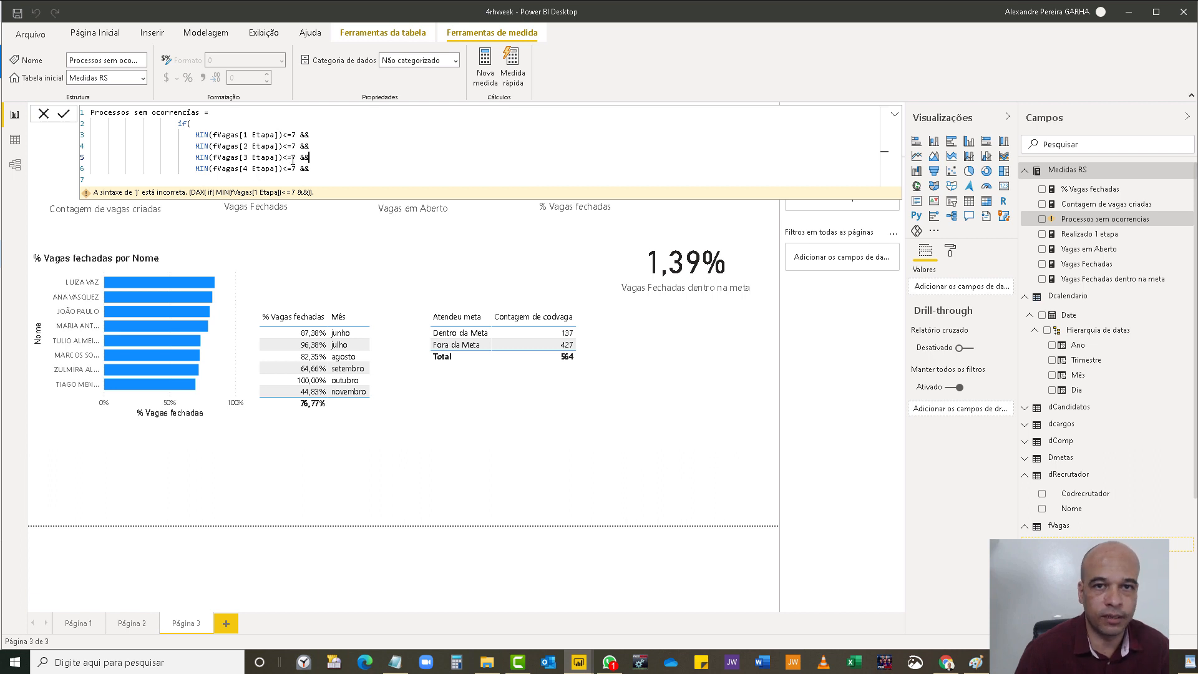
- Add the IF results 1 and 0, separated by commas, on a new line below the 4 Etapa condition
click(319, 171)
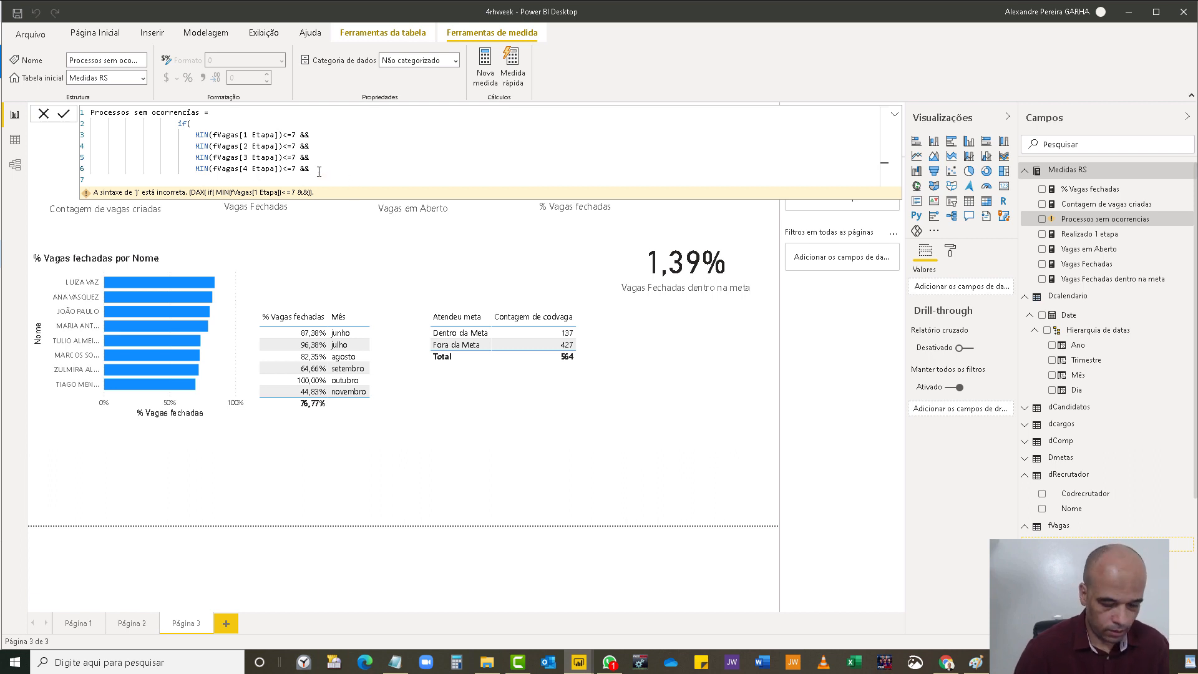
key(shift+Return)
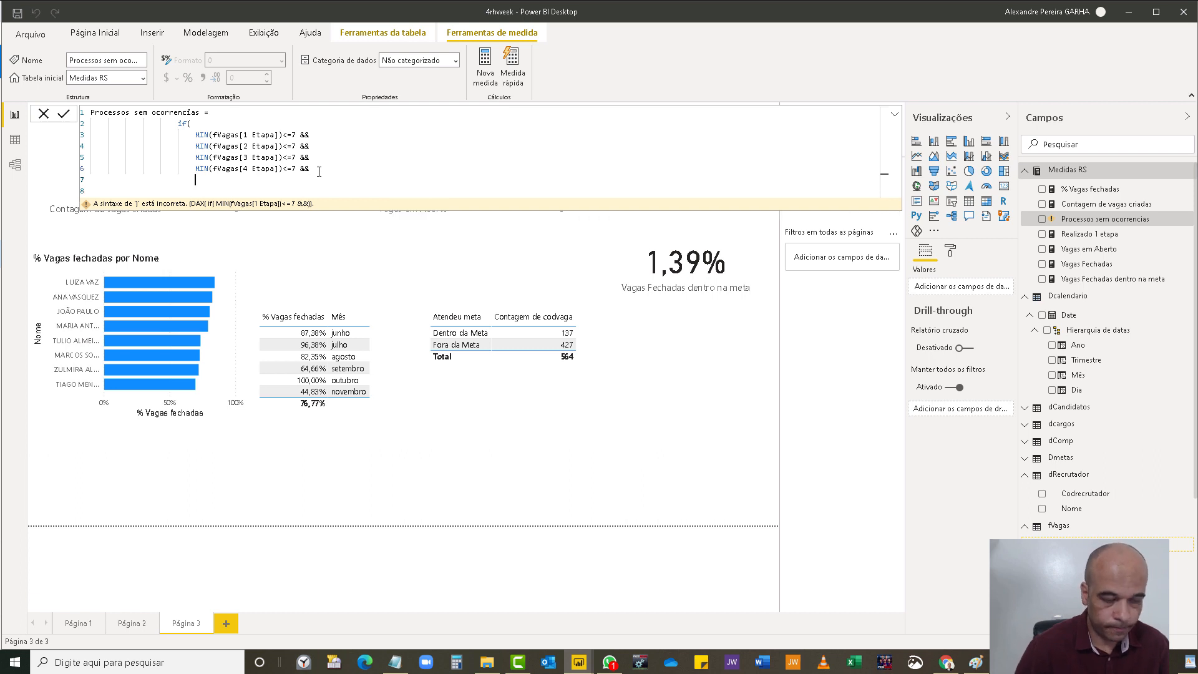
text(,)
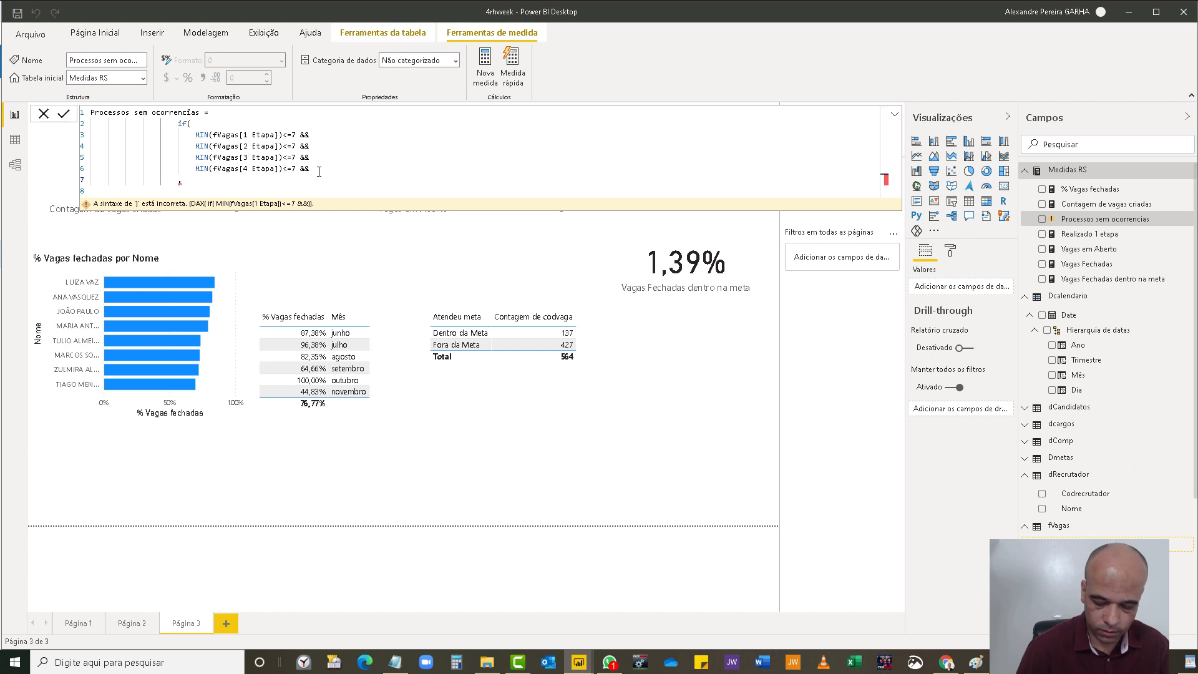
text( 1,)
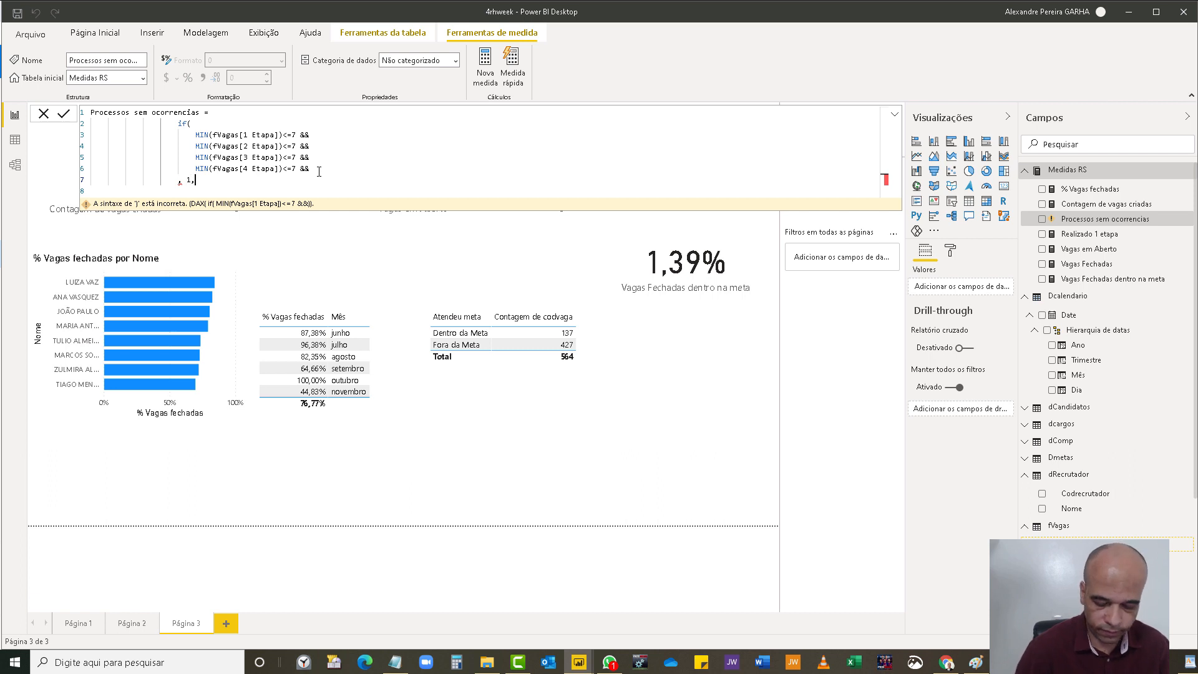
text(0)
- Remove the leading comma before the IF results and replace the trailing && of the 4 Etapa condition with a comma
key(Home)
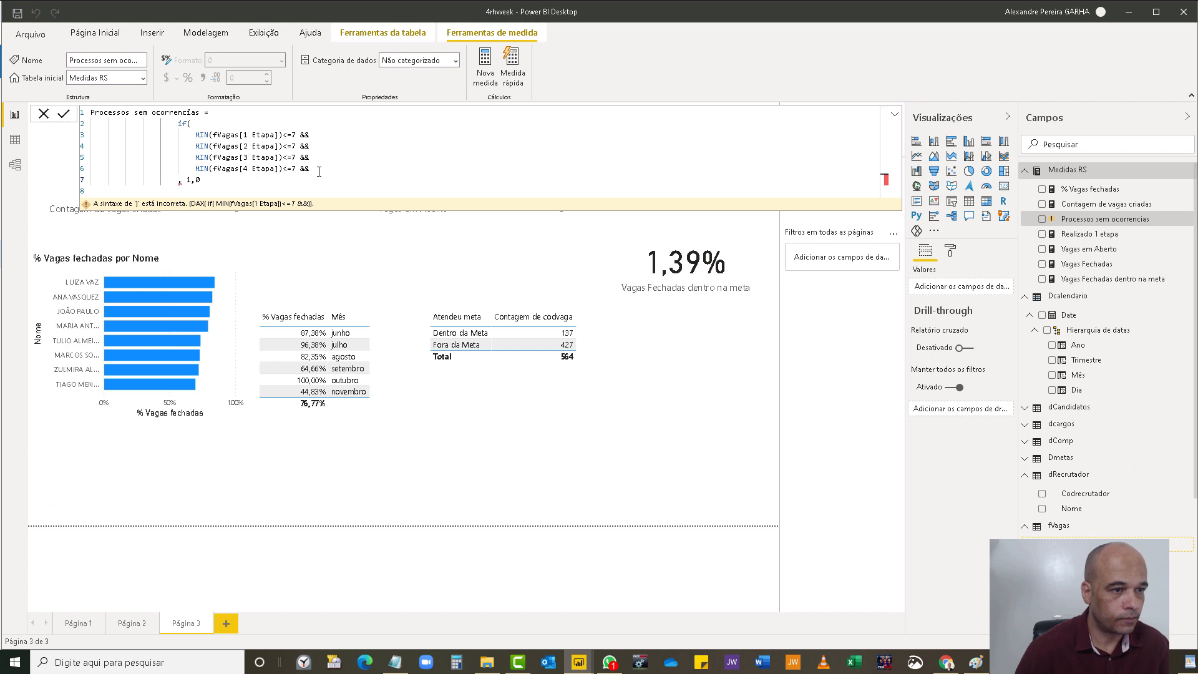
key(Delete)
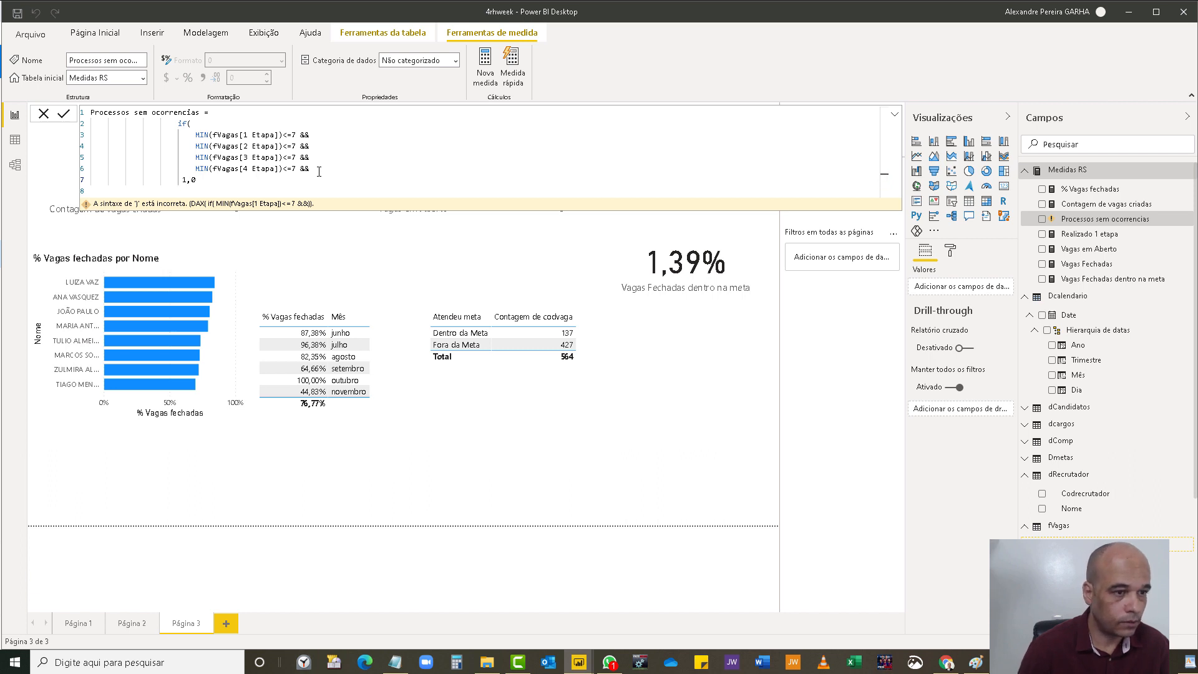
key(BackSpace)
key(BackSpace)
key(BackSpace)
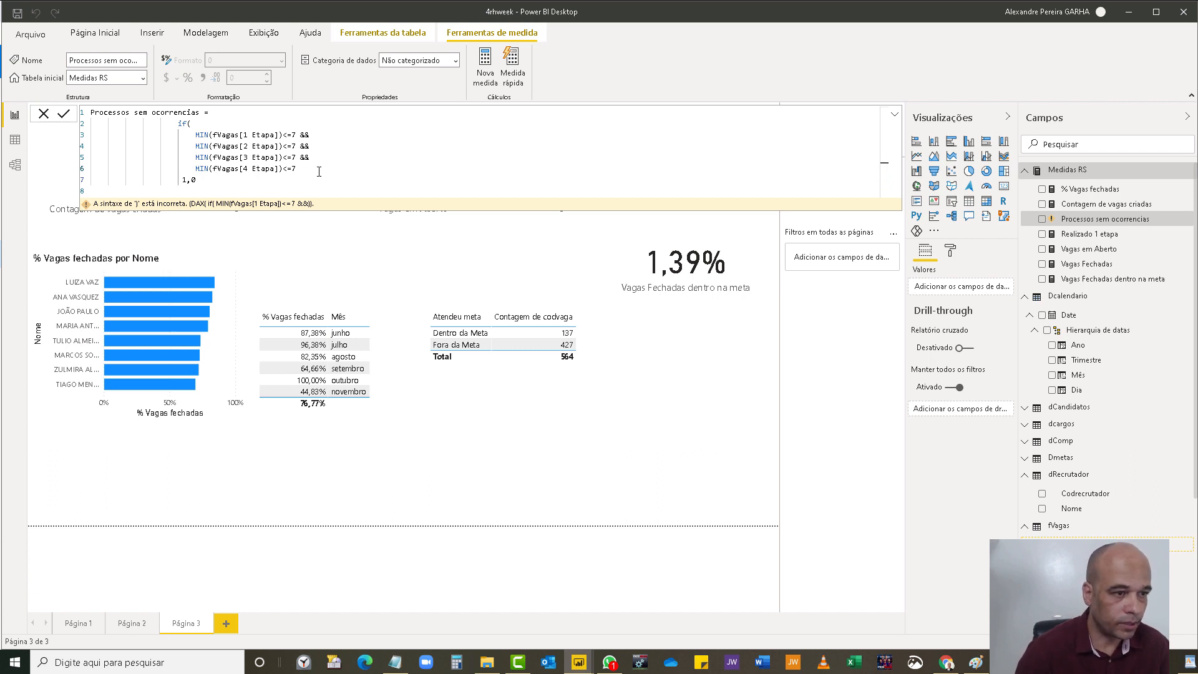
text(,)
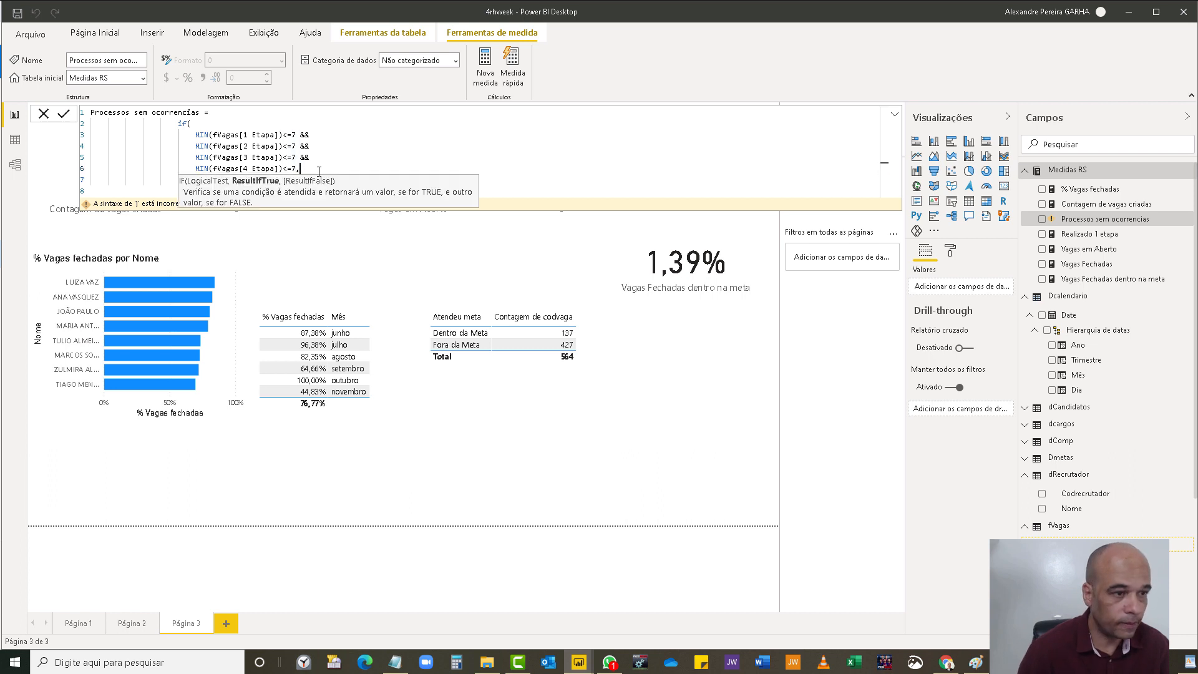
- Close the IF function with a parenthesis on the line below the results and add empty lines after it
click(175, 189)
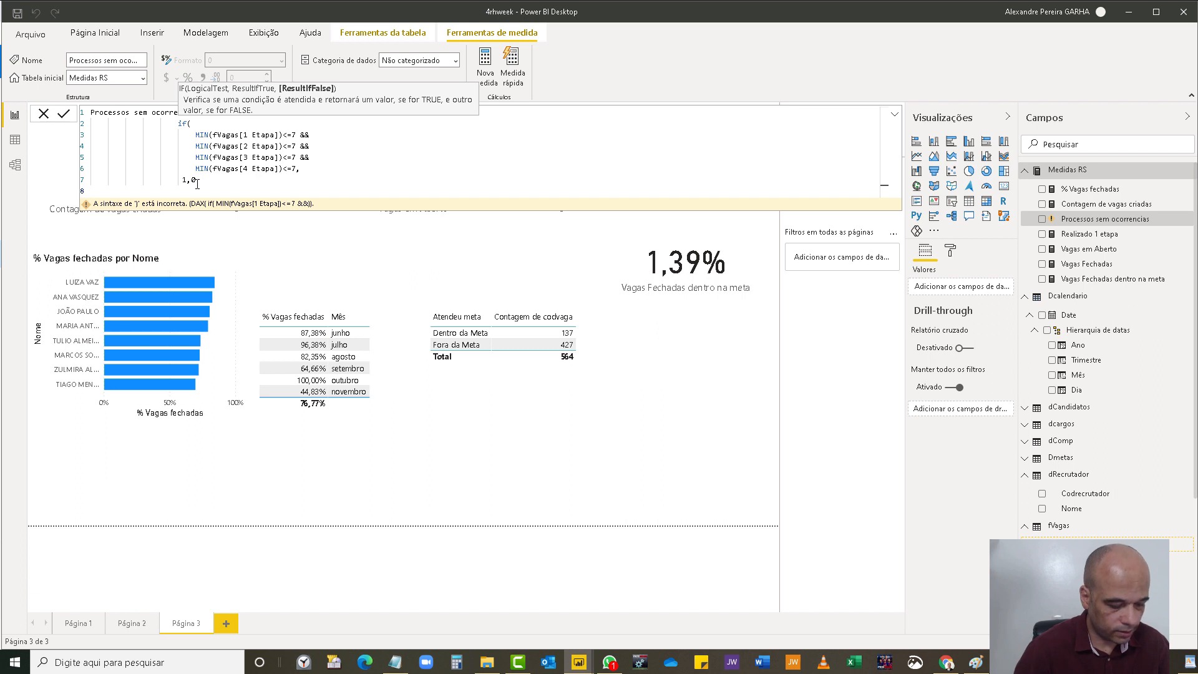
key(Tab)
key(Tab)
text())
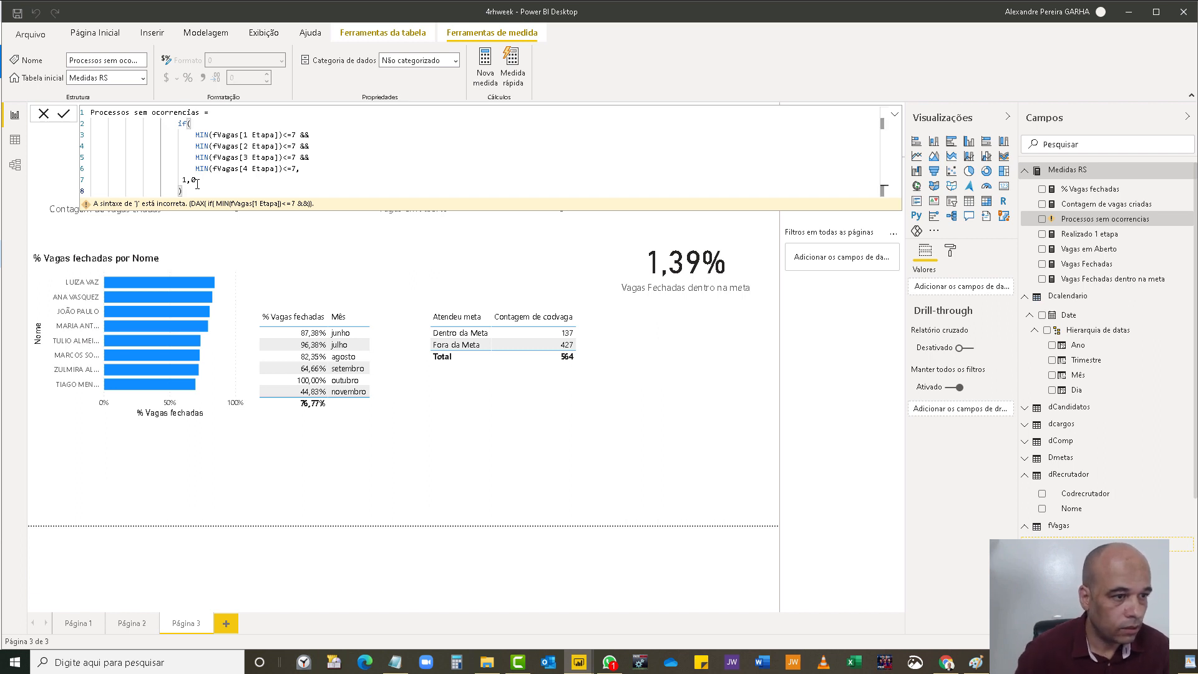
key(Return)
key(Return)
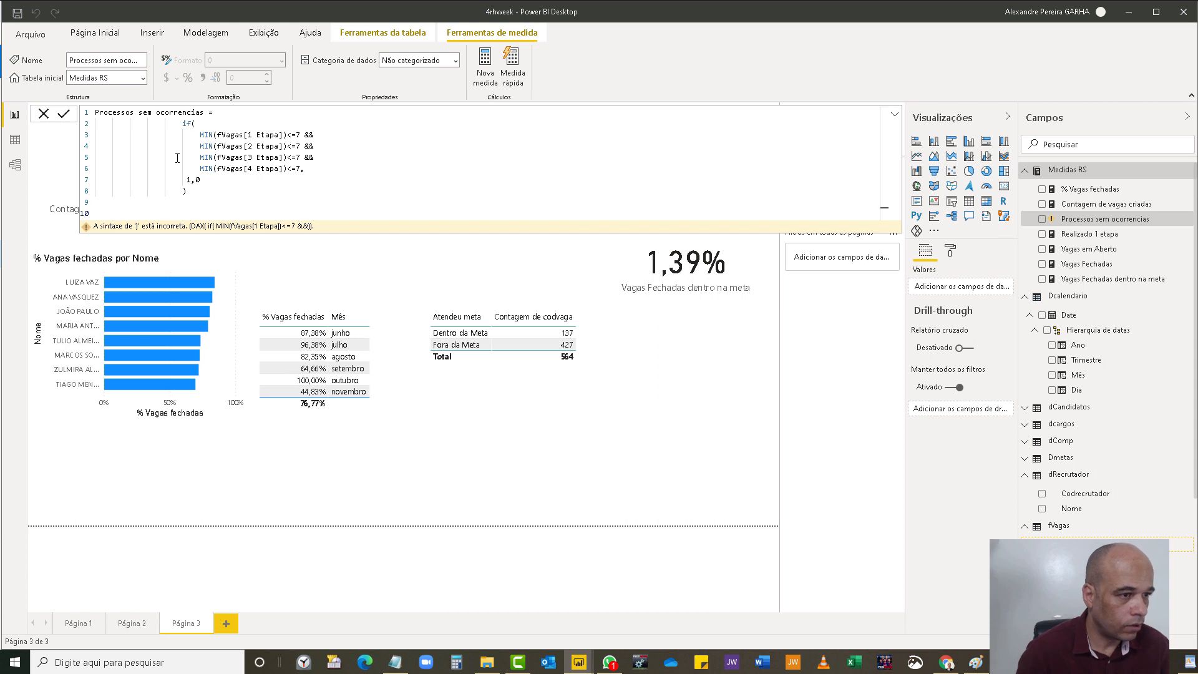
- Store the IF expression in a variable by inserting var Vfull = in front of it
click(183, 125)
text(var )
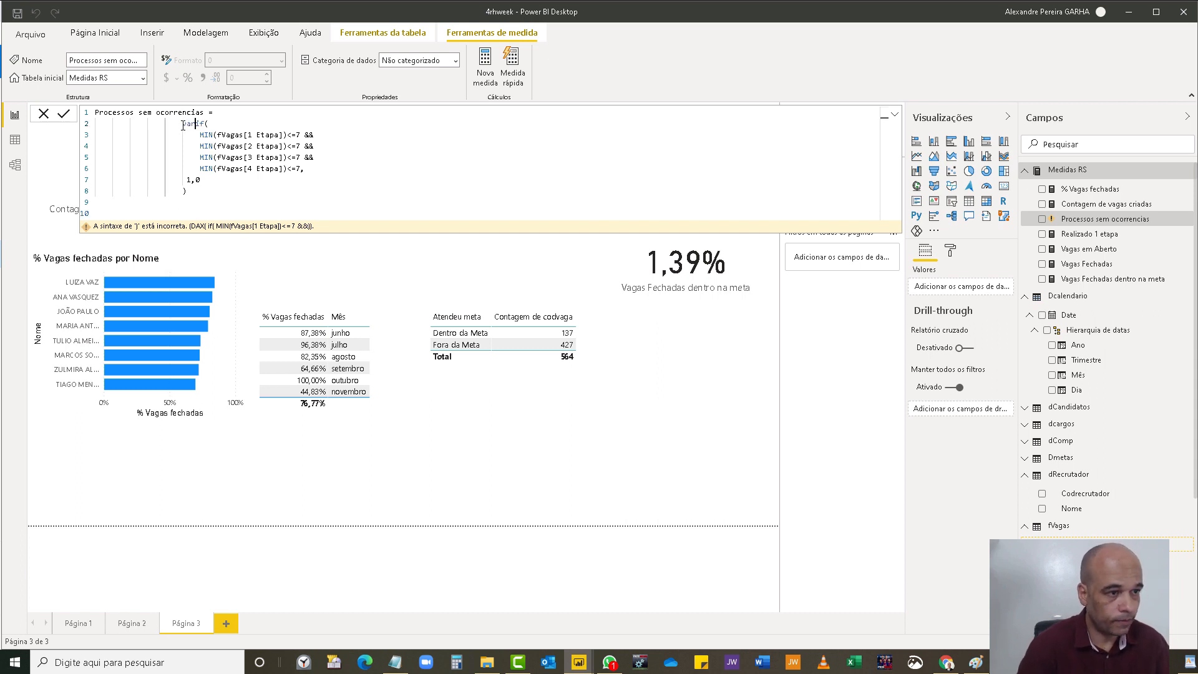
text(V)
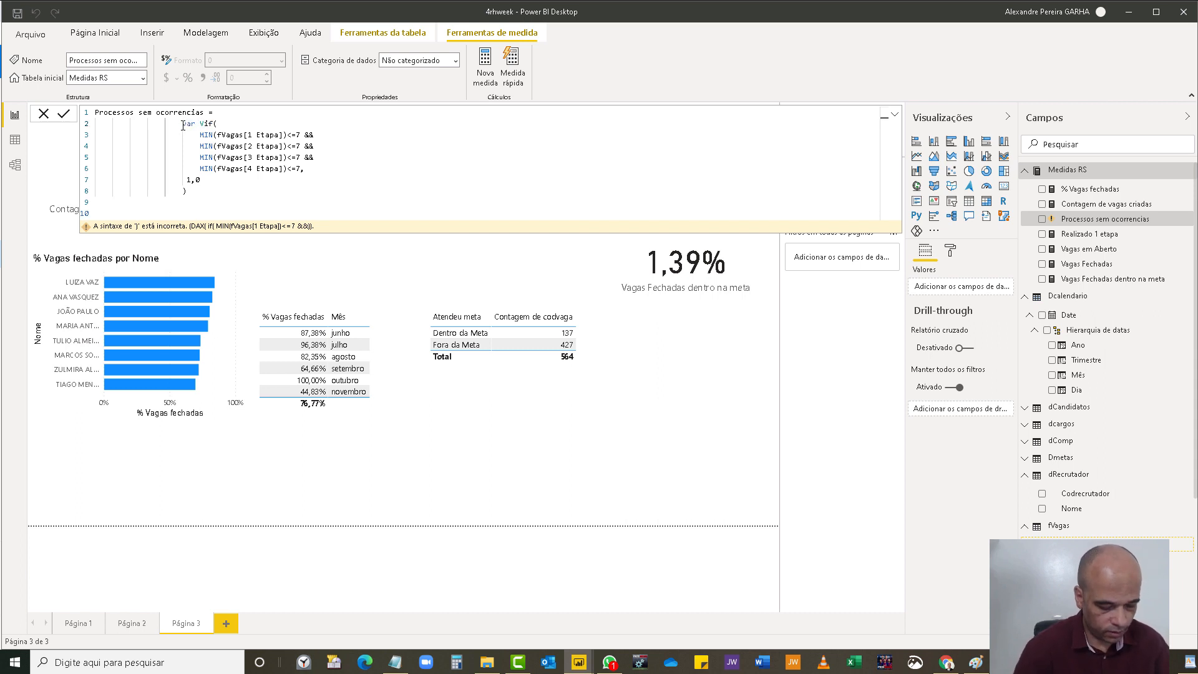
text(full )
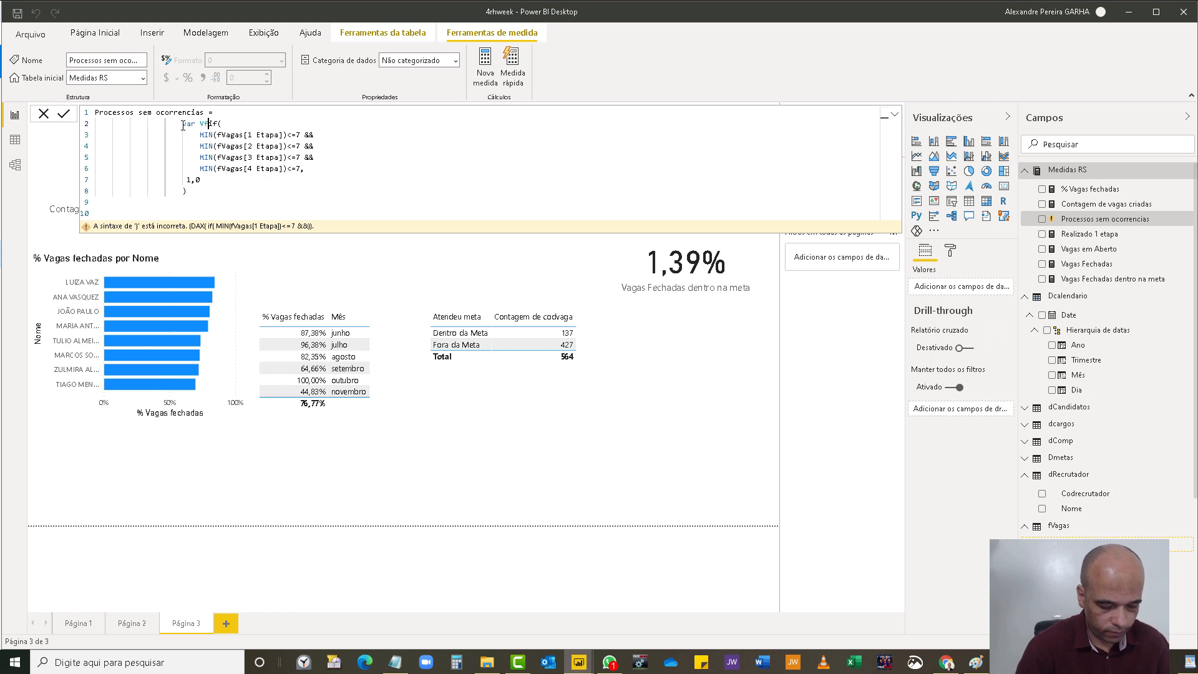
text(=)
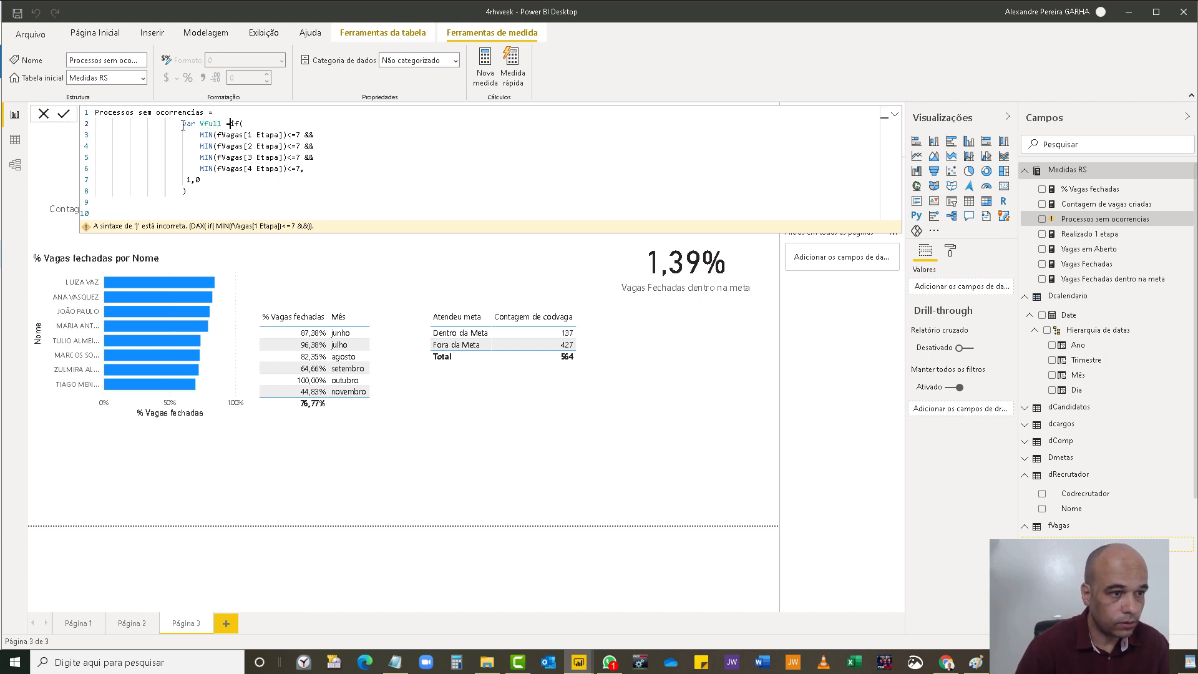
- Add a return statement that outputs Vfull below the IF expression and commit the measure
click(154, 203)
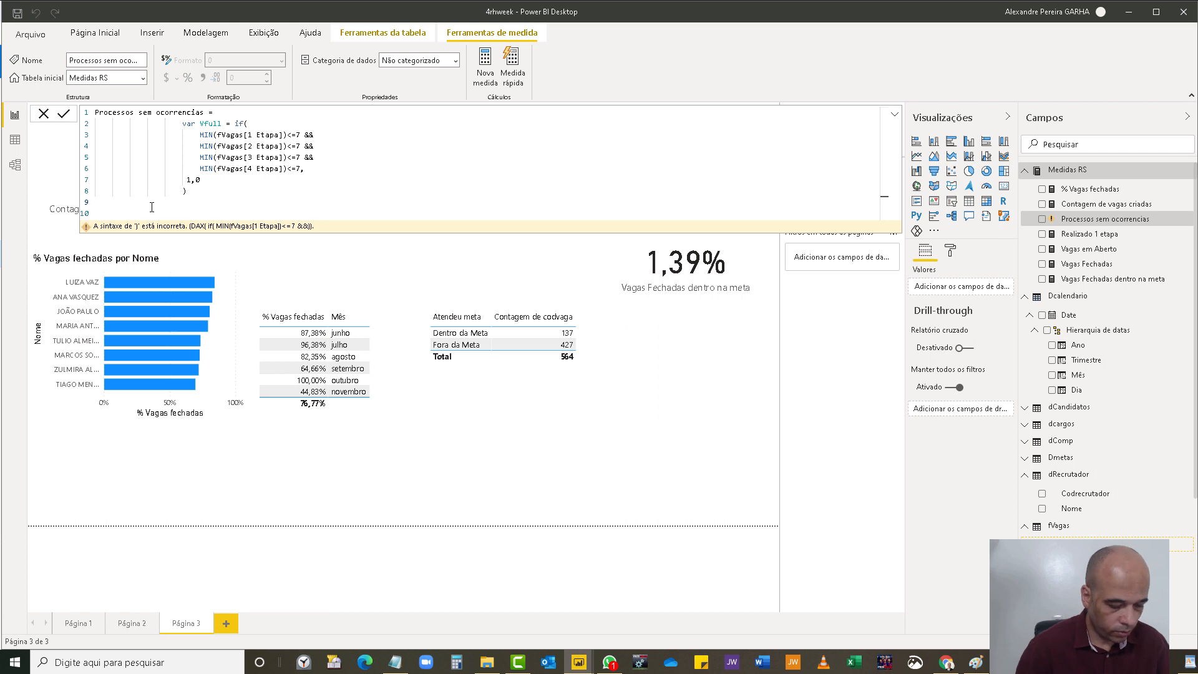
text(return)
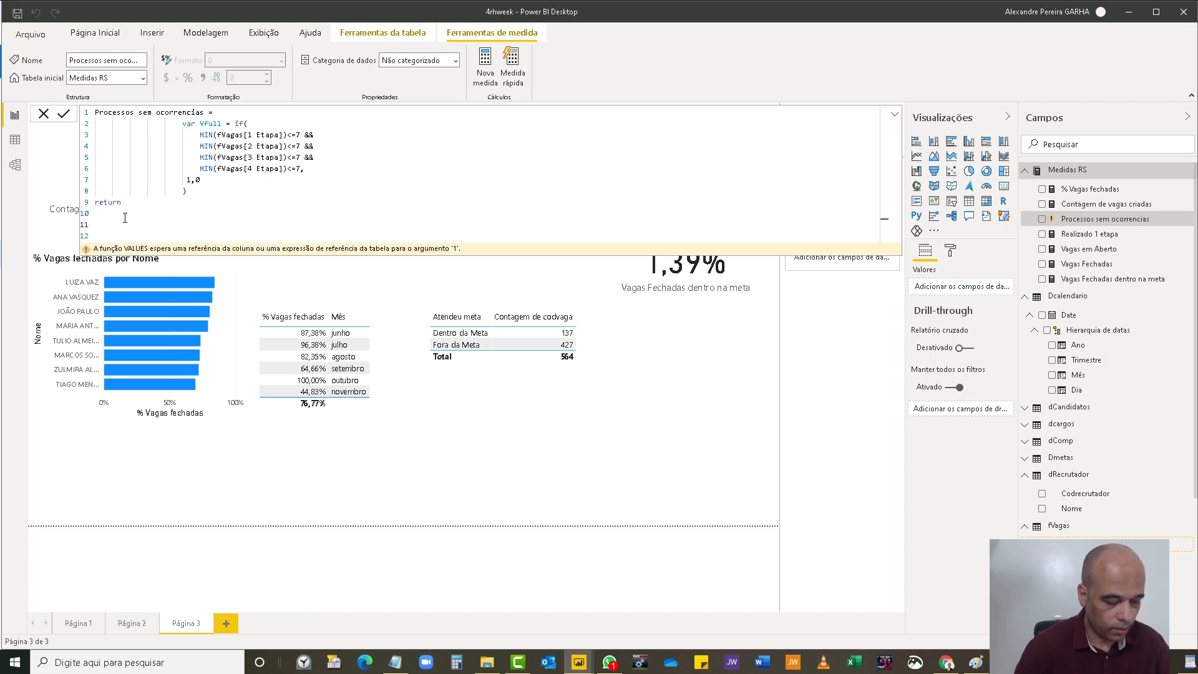
text(vfull)
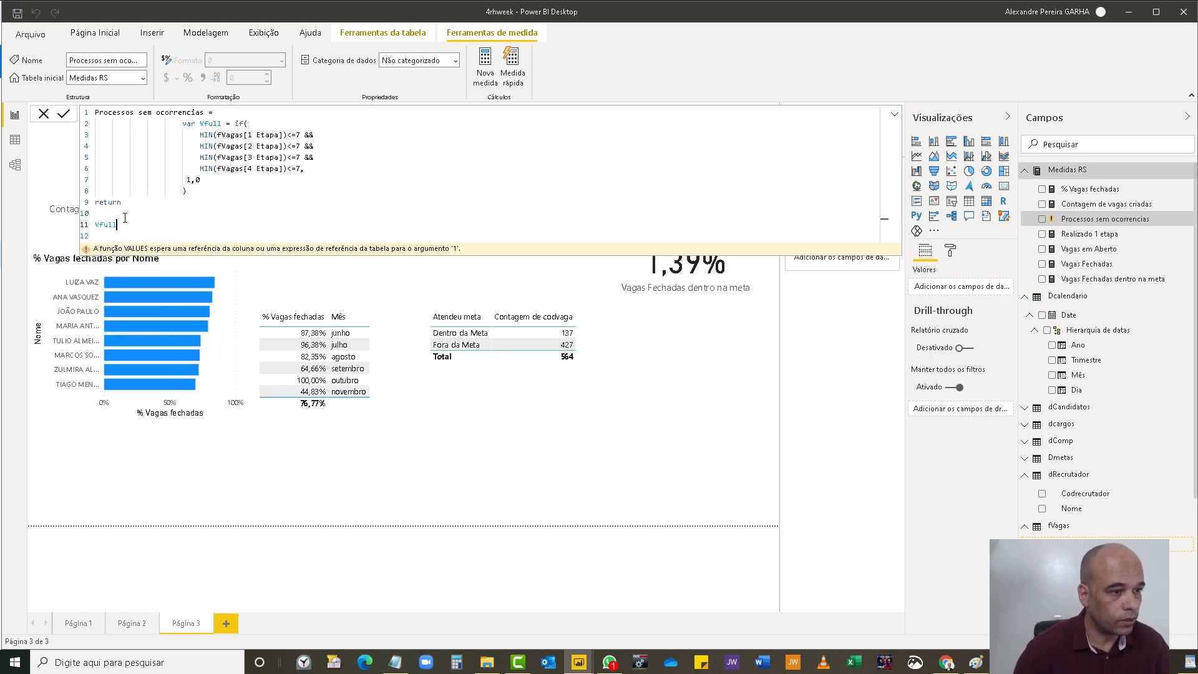
key(Return)
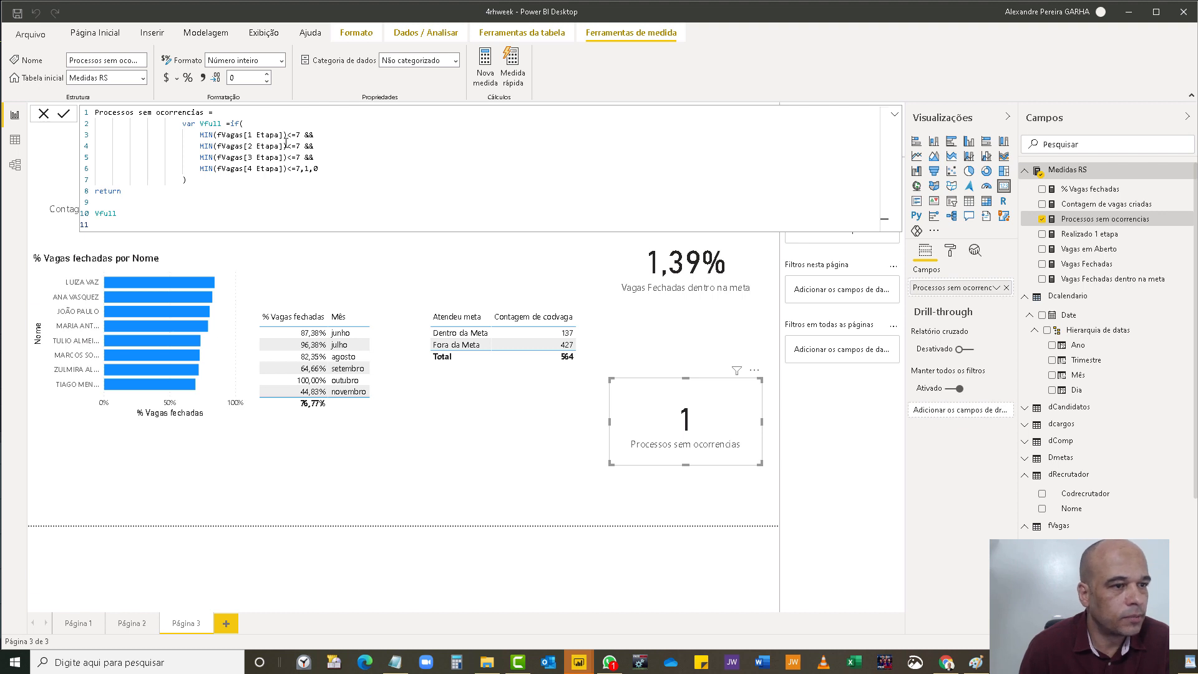
- Set the condition limits to 5 for 2 Etapa, 8 for 3 Etapa and 10 for 4 Etapa, and commit the measure
drag(295, 146, 303, 146)
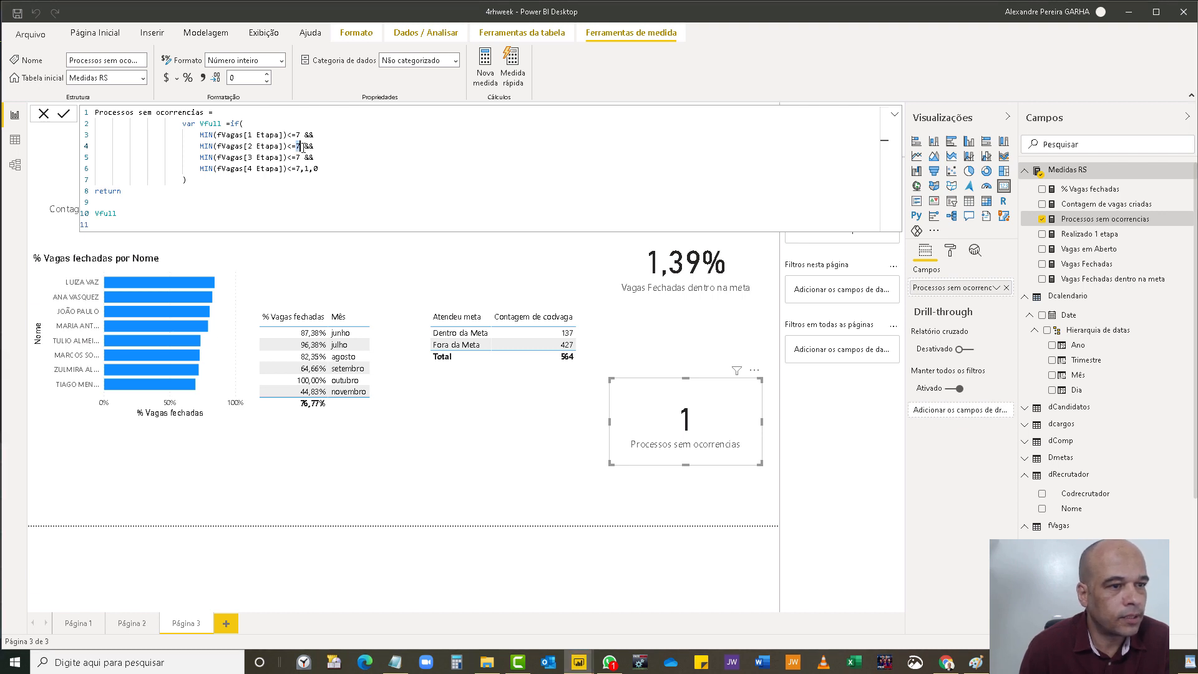
text(5)
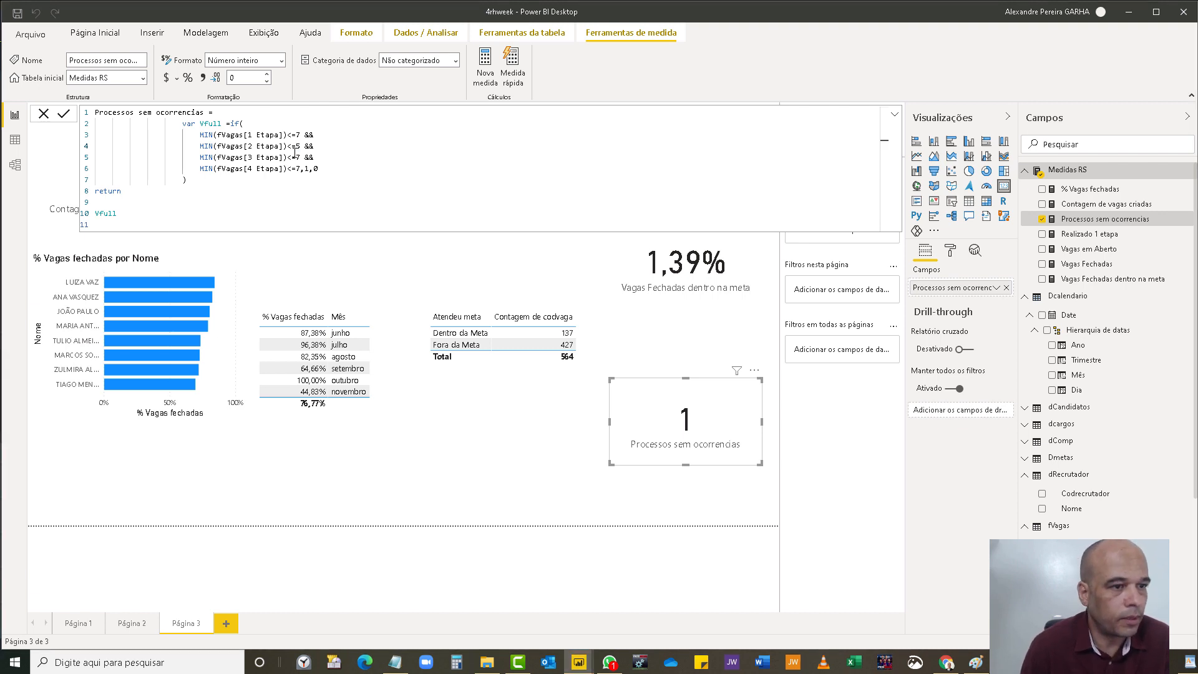
drag(296, 158, 302, 158)
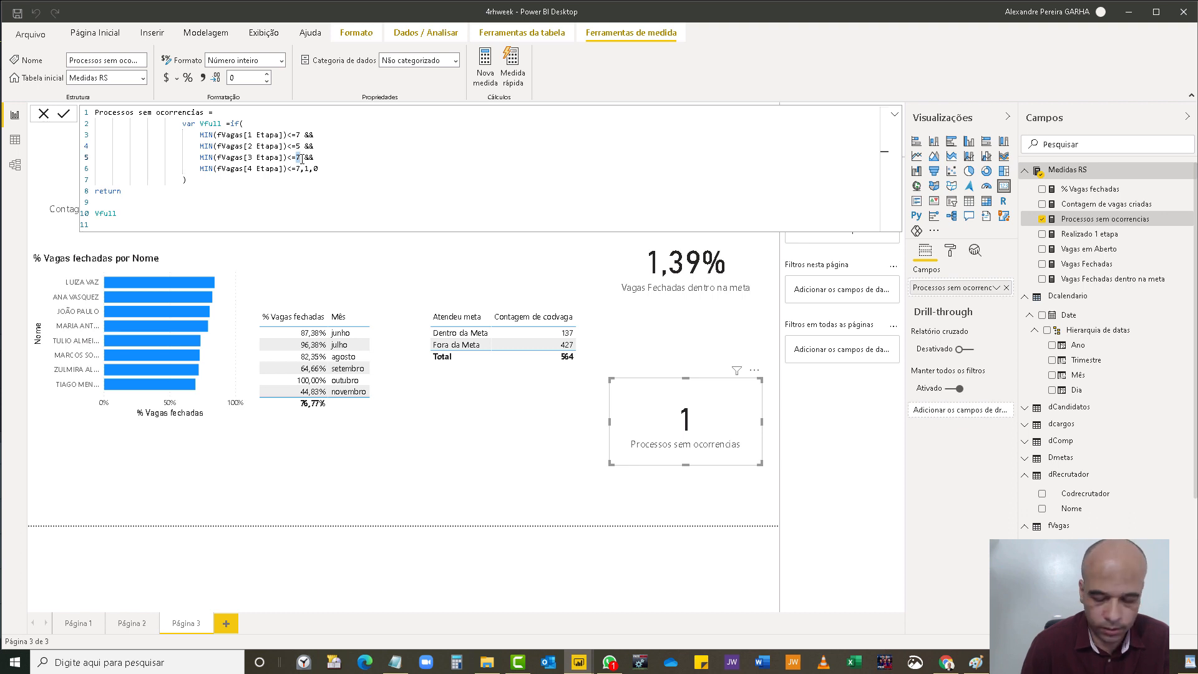
text(8)
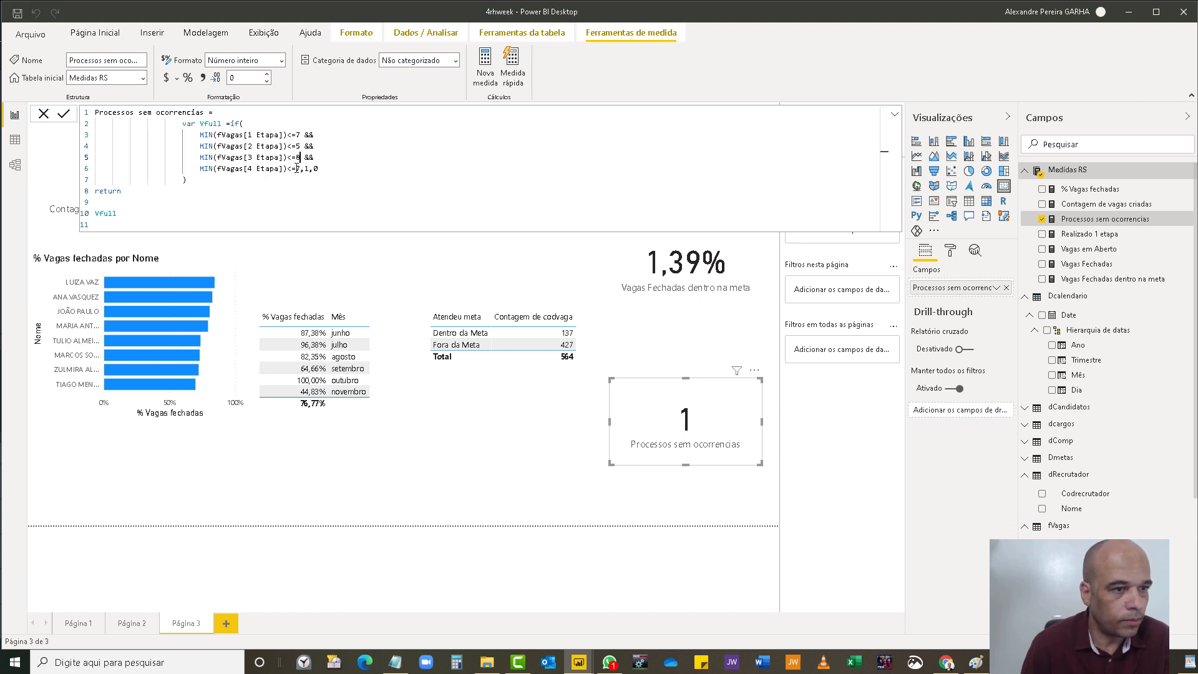
drag(295, 168, 300, 169)
text(10)
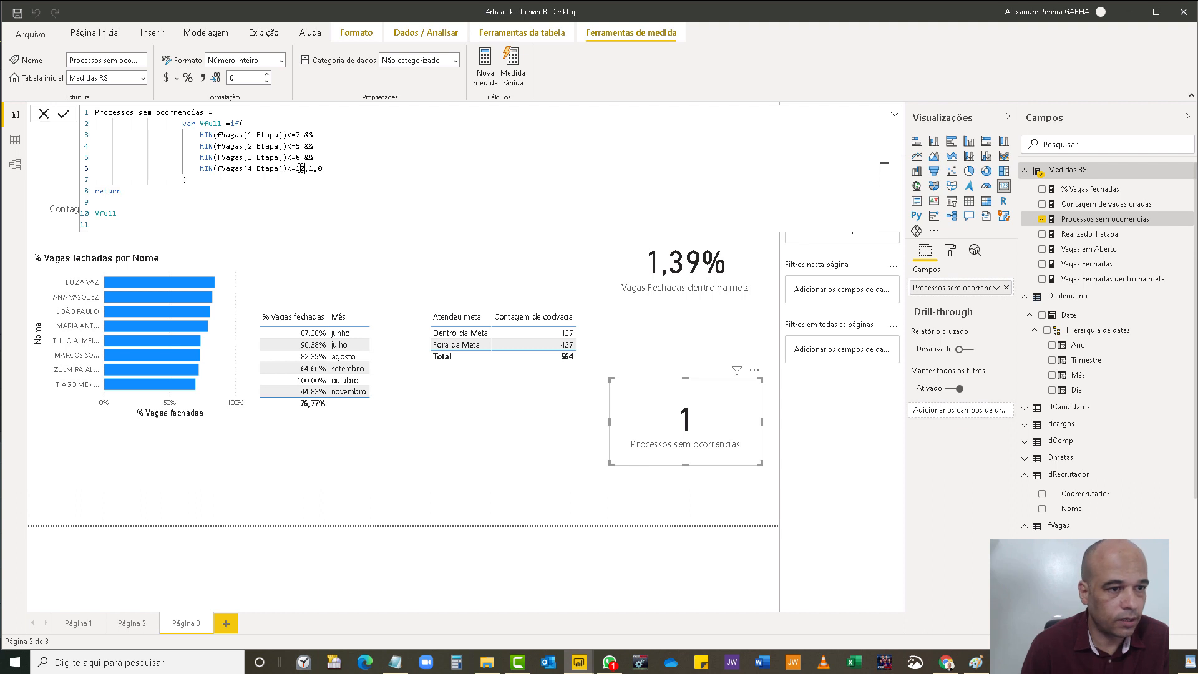
key(Return)
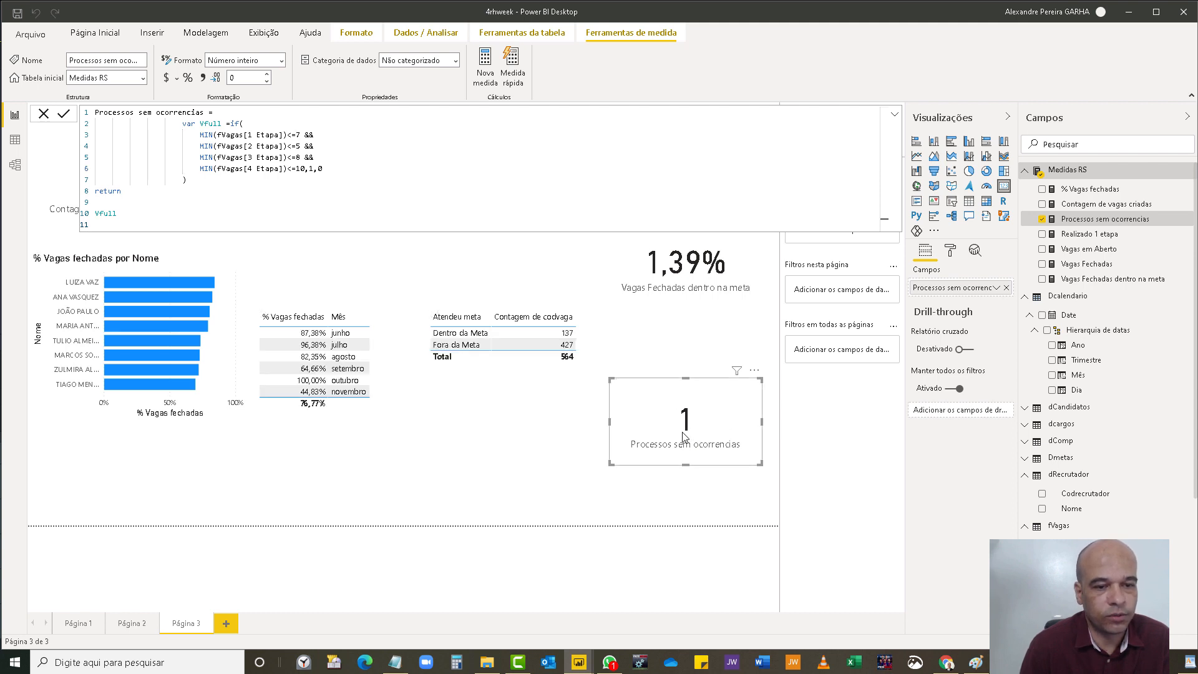
- Examine the Tempo Total and stage columns in the fVagas table data and compare them with the limits in the measure
click(16, 144)
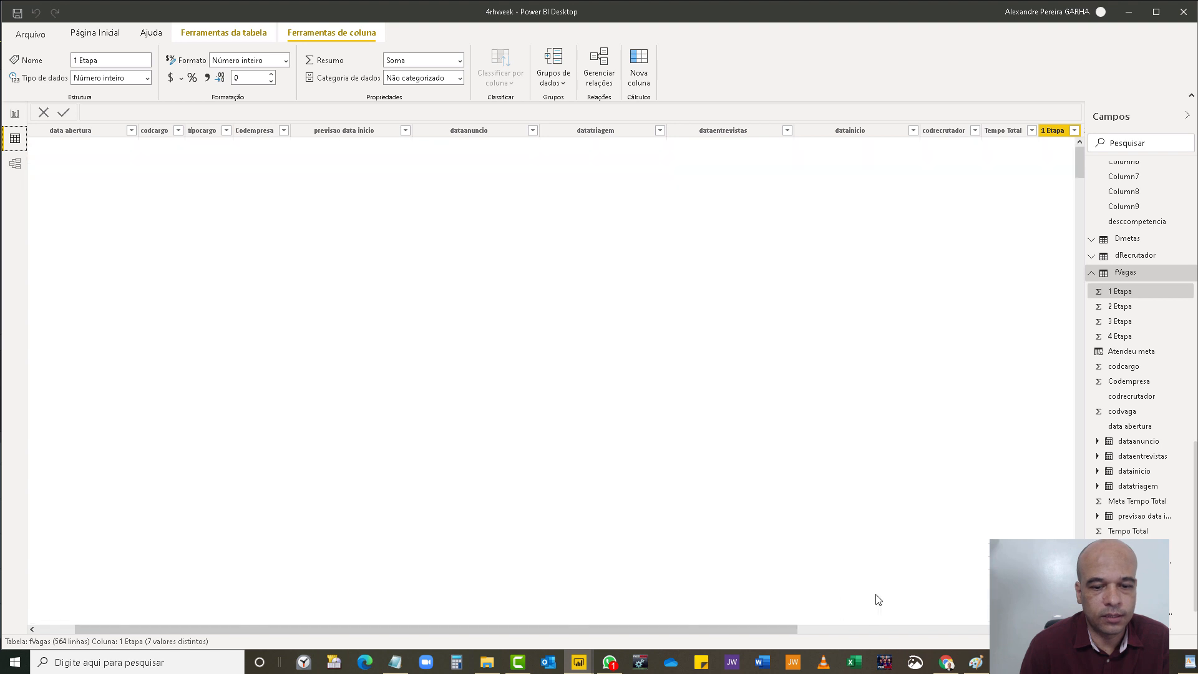
drag(723, 629, 992, 628)
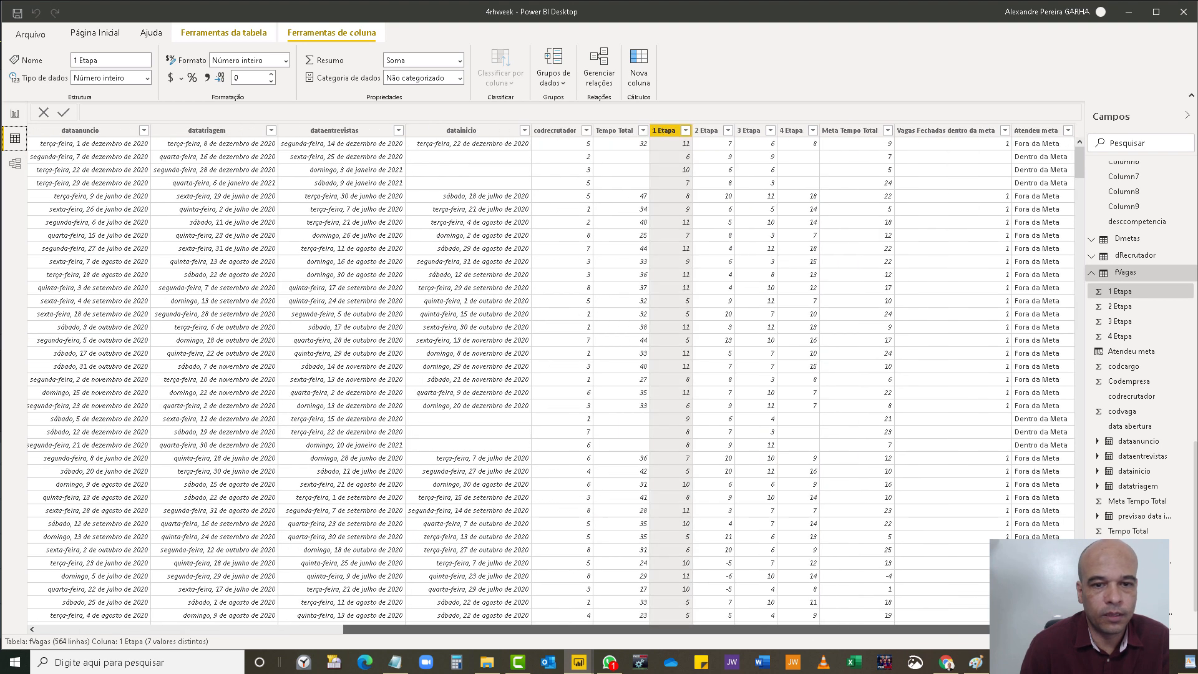
click(637, 224)
click(637, 234)
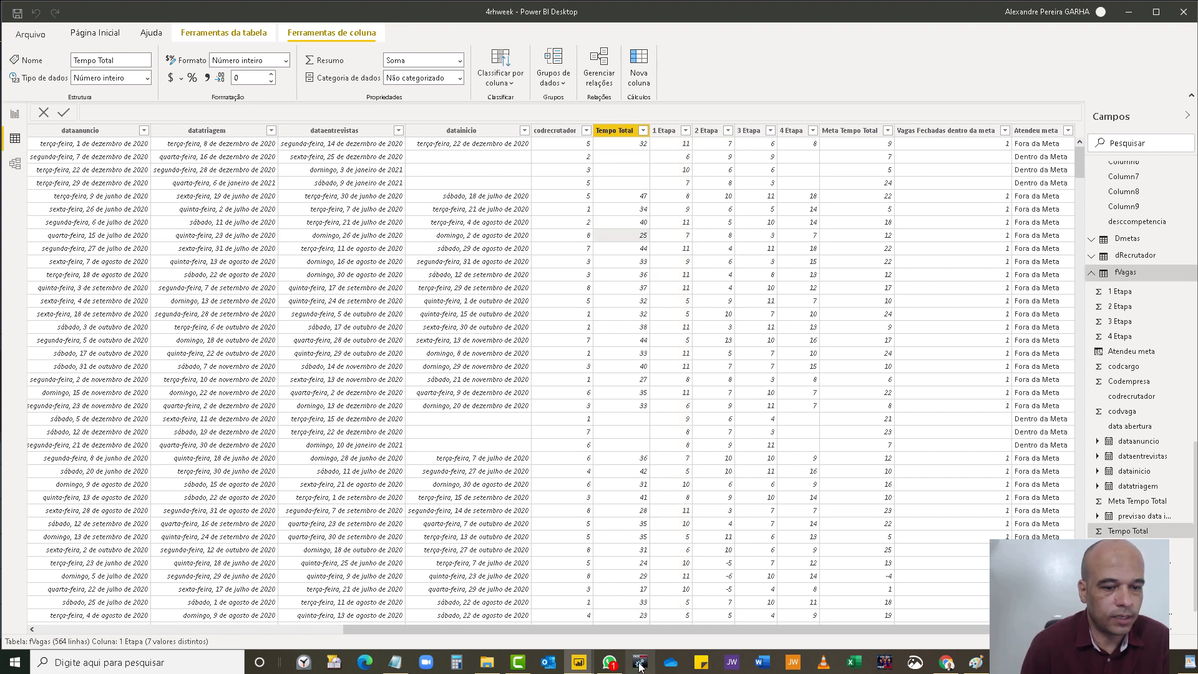
drag(599, 630, 589, 630)
scroll(136, 608, left, 10)
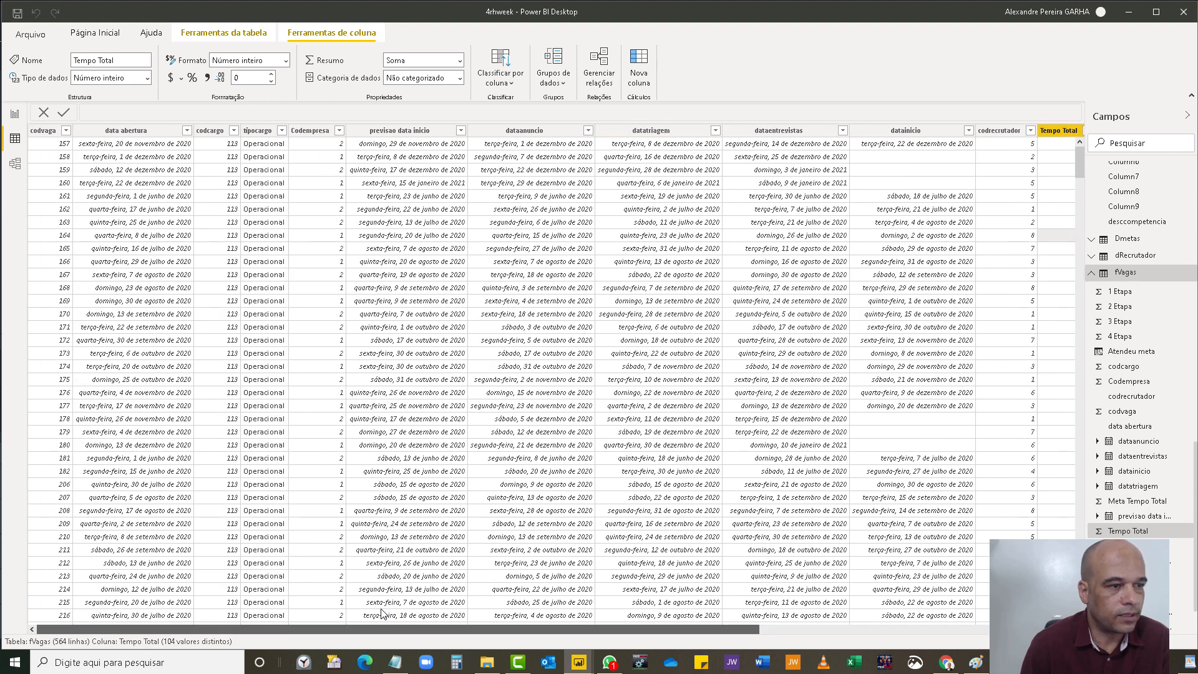
scroll(382, 613, right, 10)
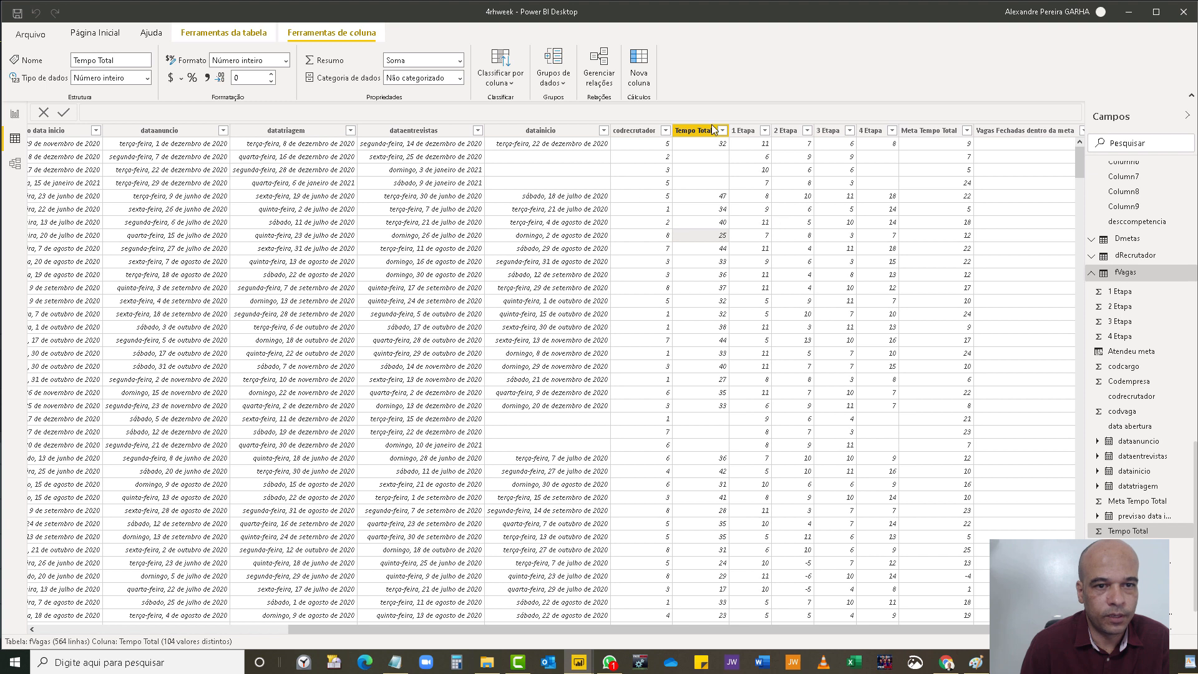
click(760, 240)
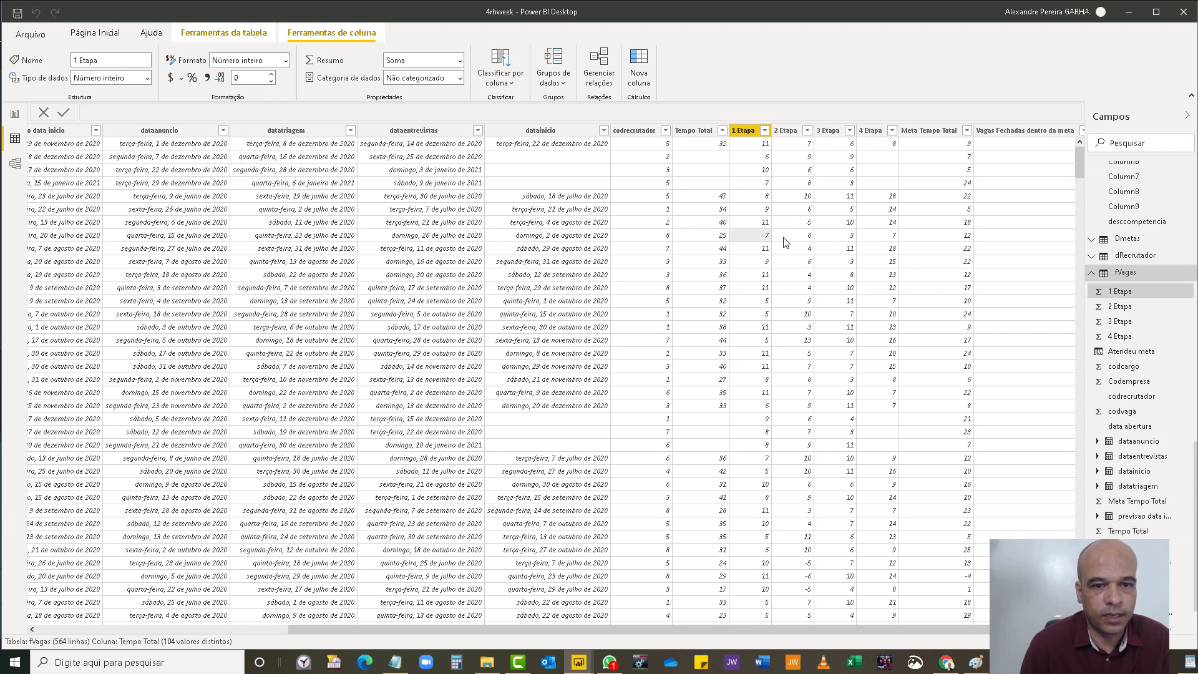
click(799, 238)
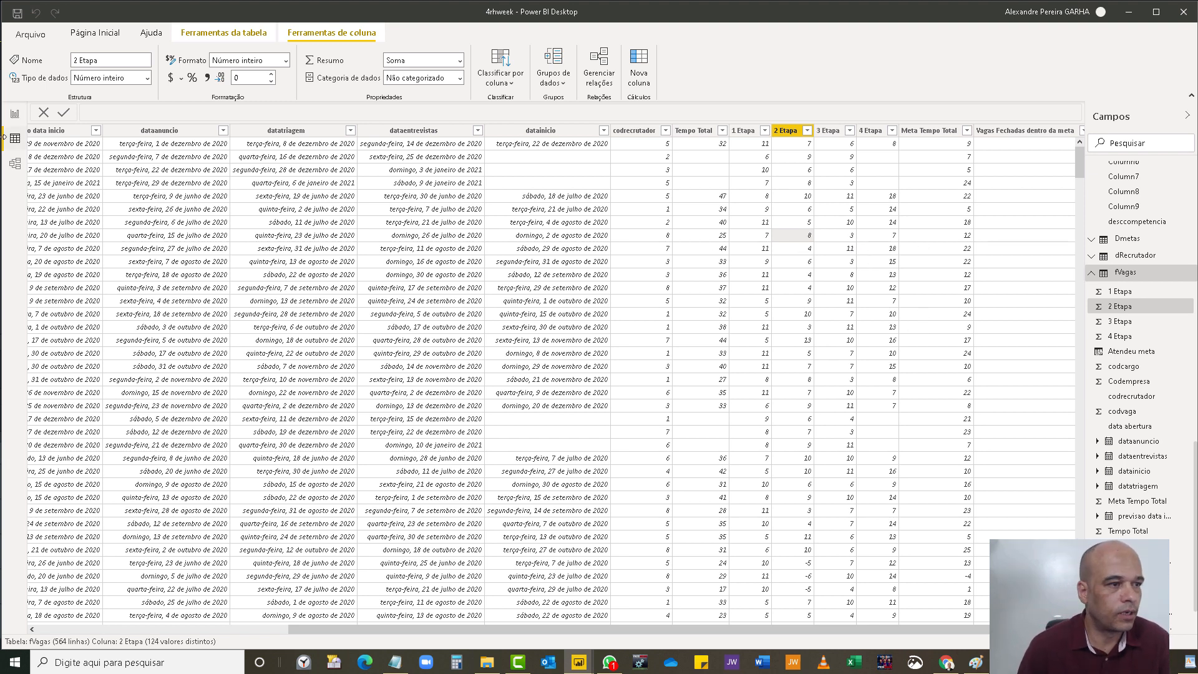
click(16, 115)
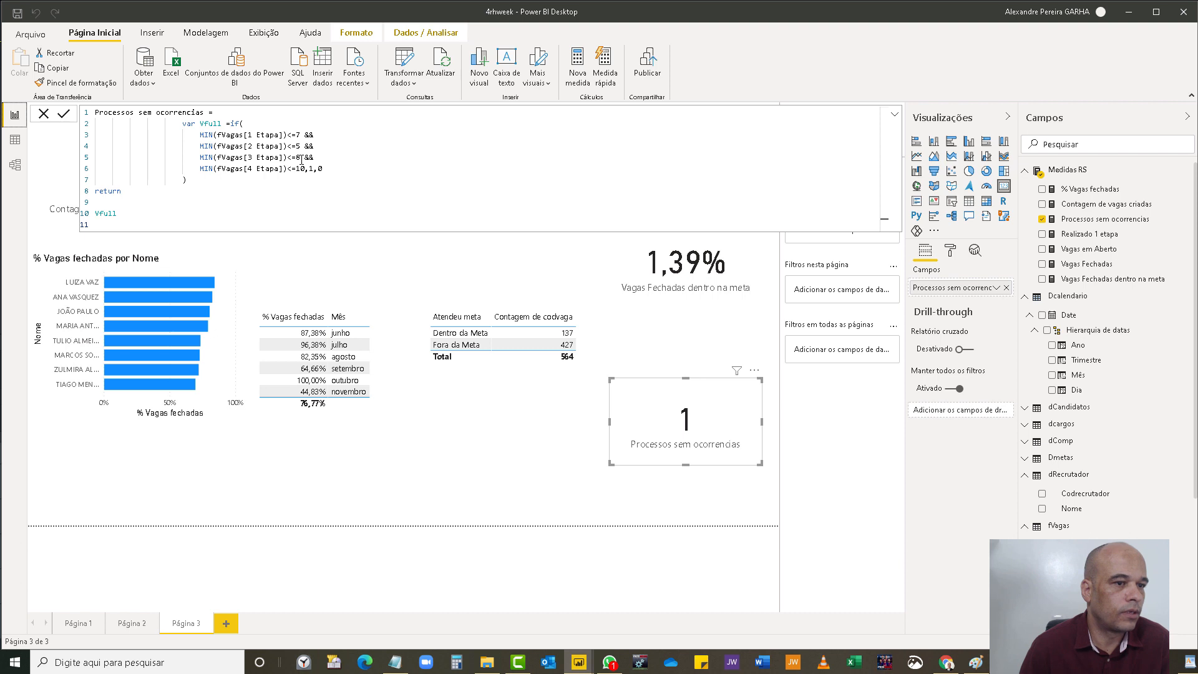
double_click(299, 158)
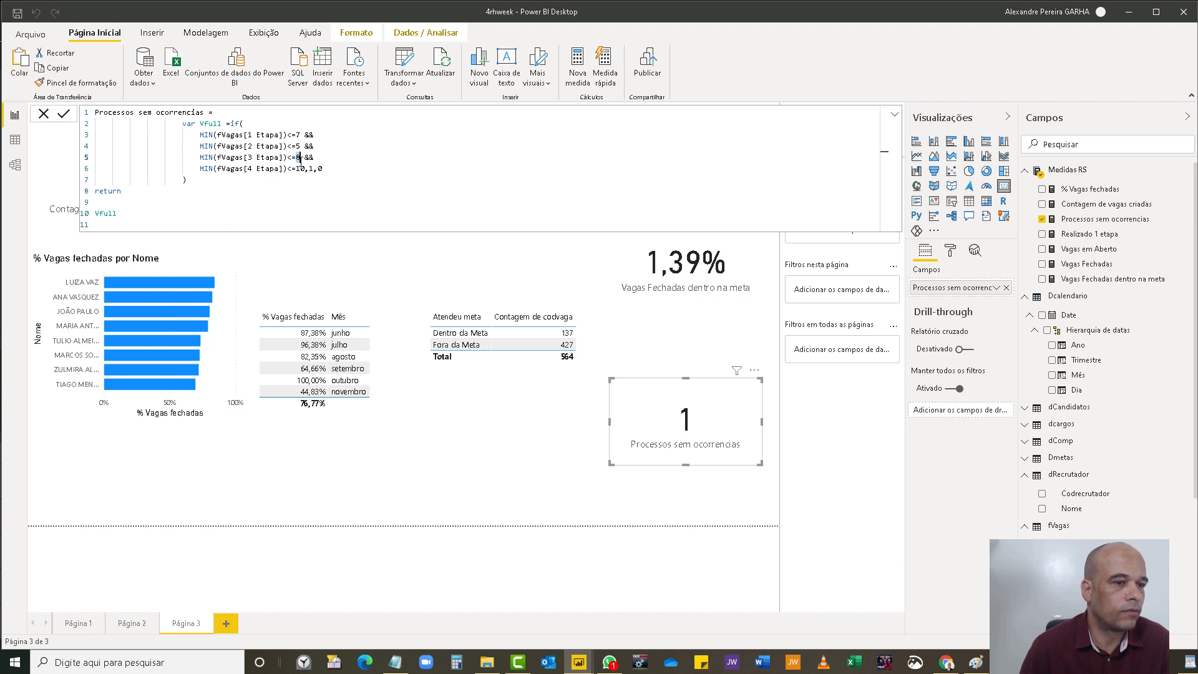
click(297, 135)
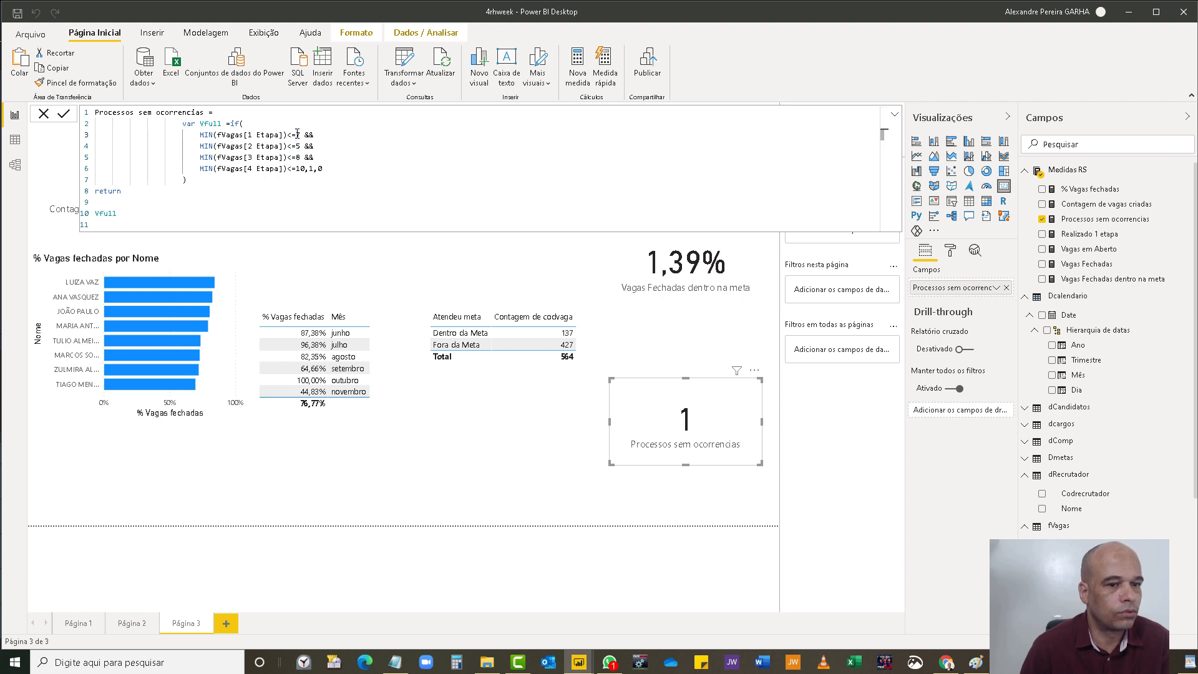
- Convert the Processos sem ocorrencias card to a table, add codvaga unsummarized, and move it below the monthly % Vagas fechadas table
click(968, 201)
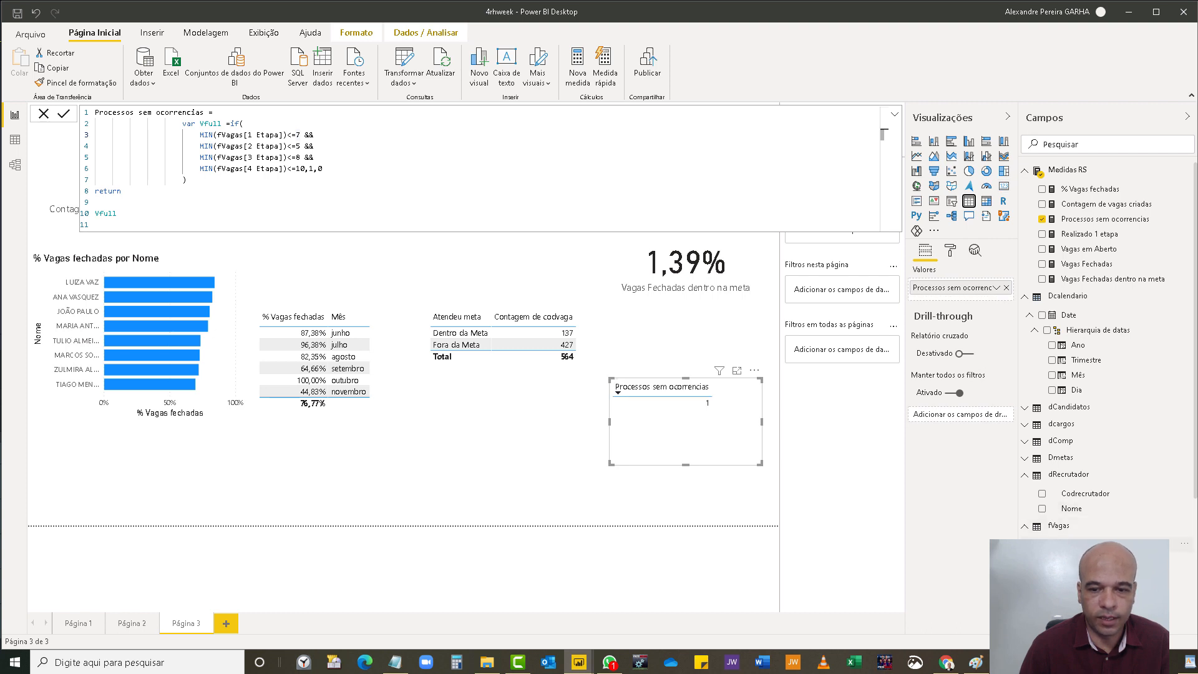
scroll(1059, 452, down, 3)
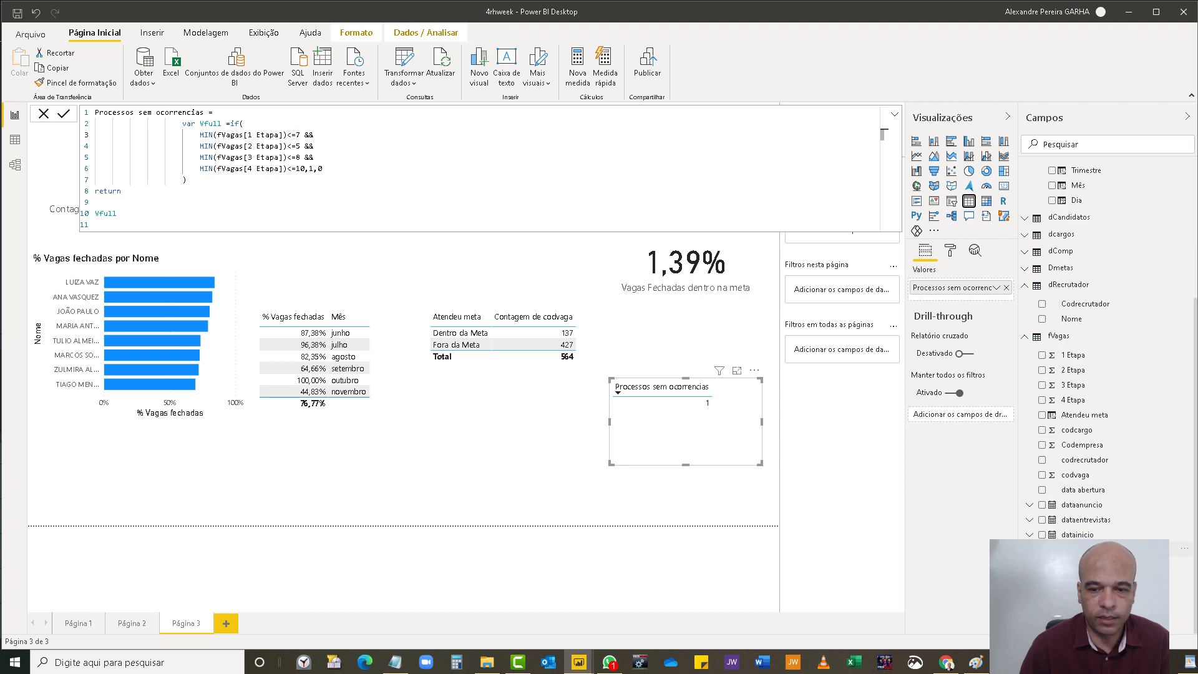
click(1042, 476)
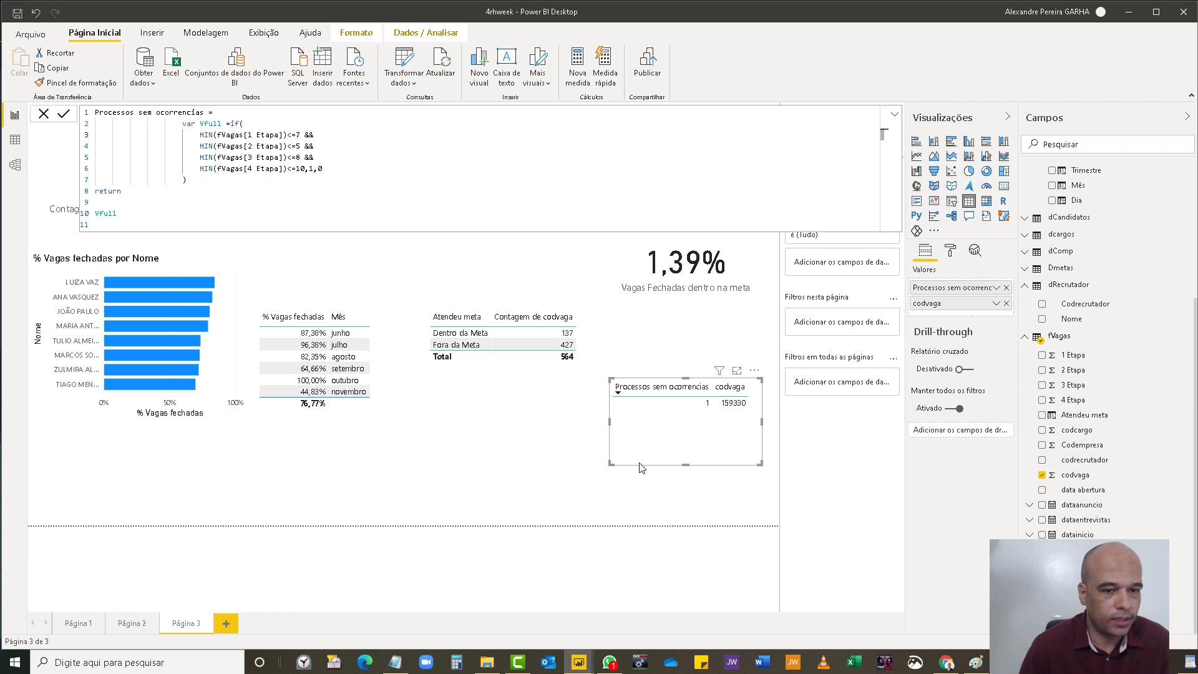
click(996, 303)
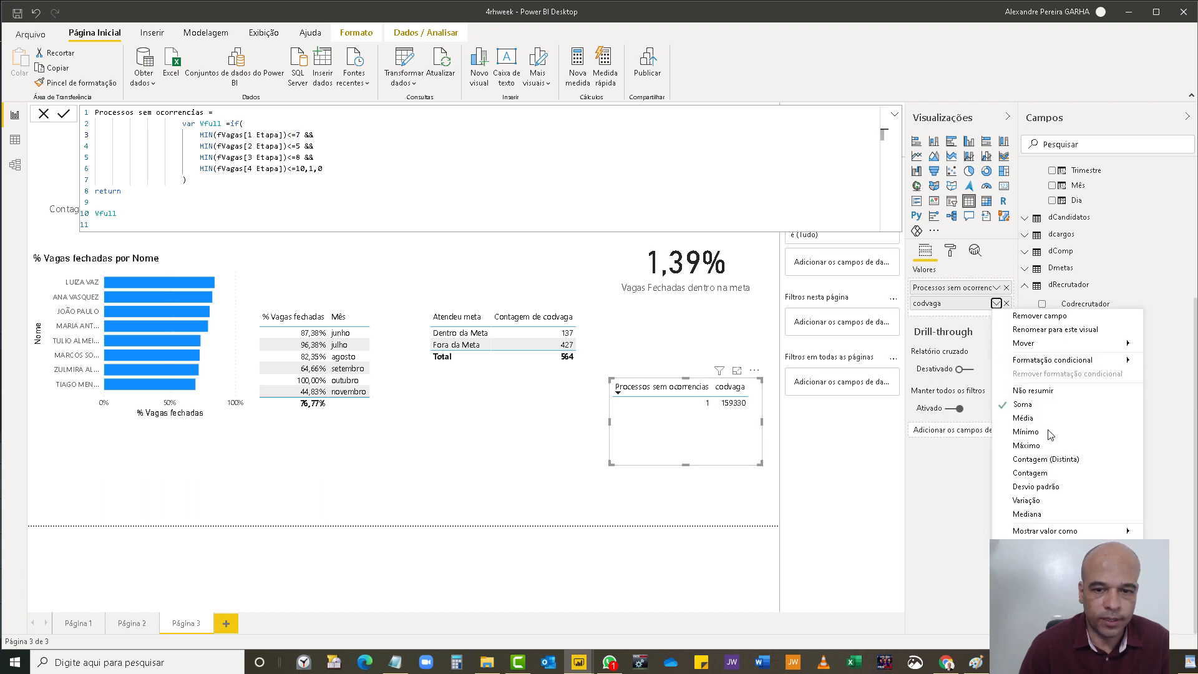
click(1032, 391)
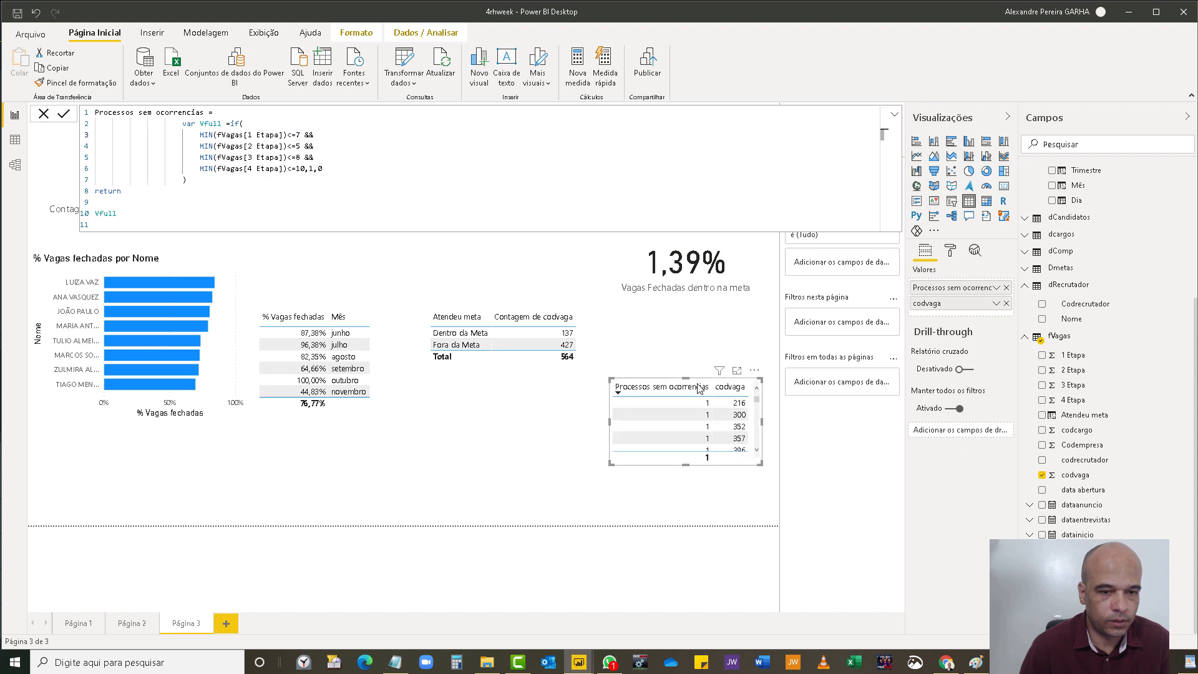
drag(698, 388, 383, 447)
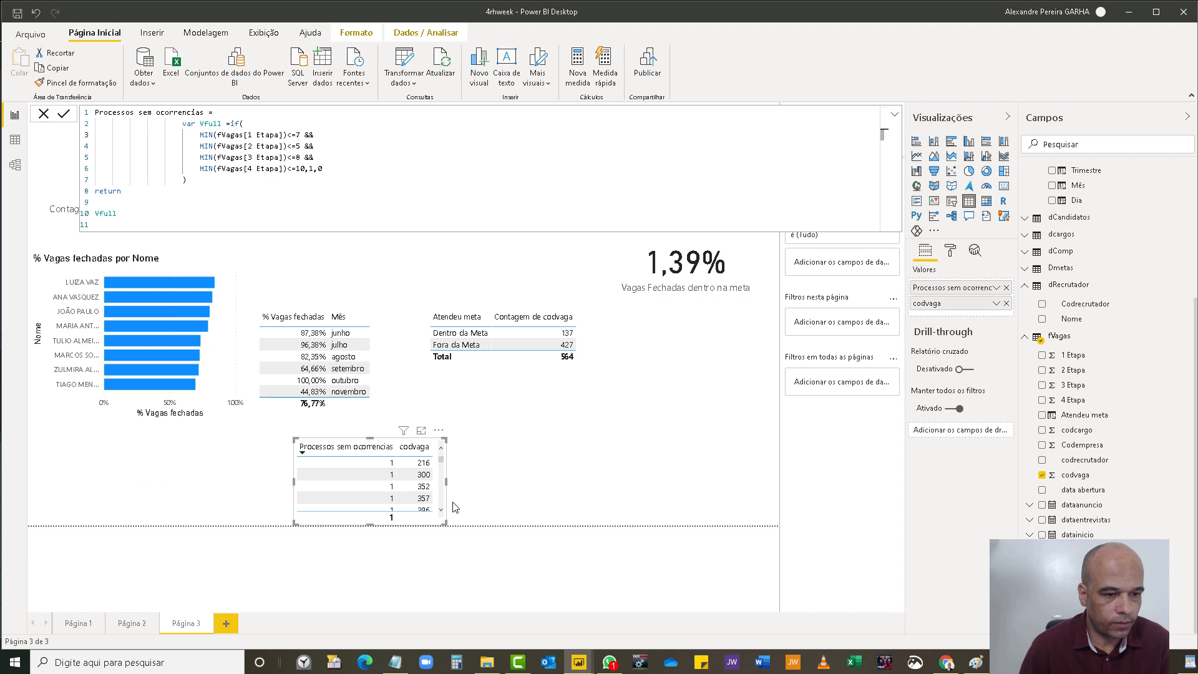
- Add a new report page and place an enlarged table visual with codvaga and Processos sem ocorrencias on it
click(229, 618)
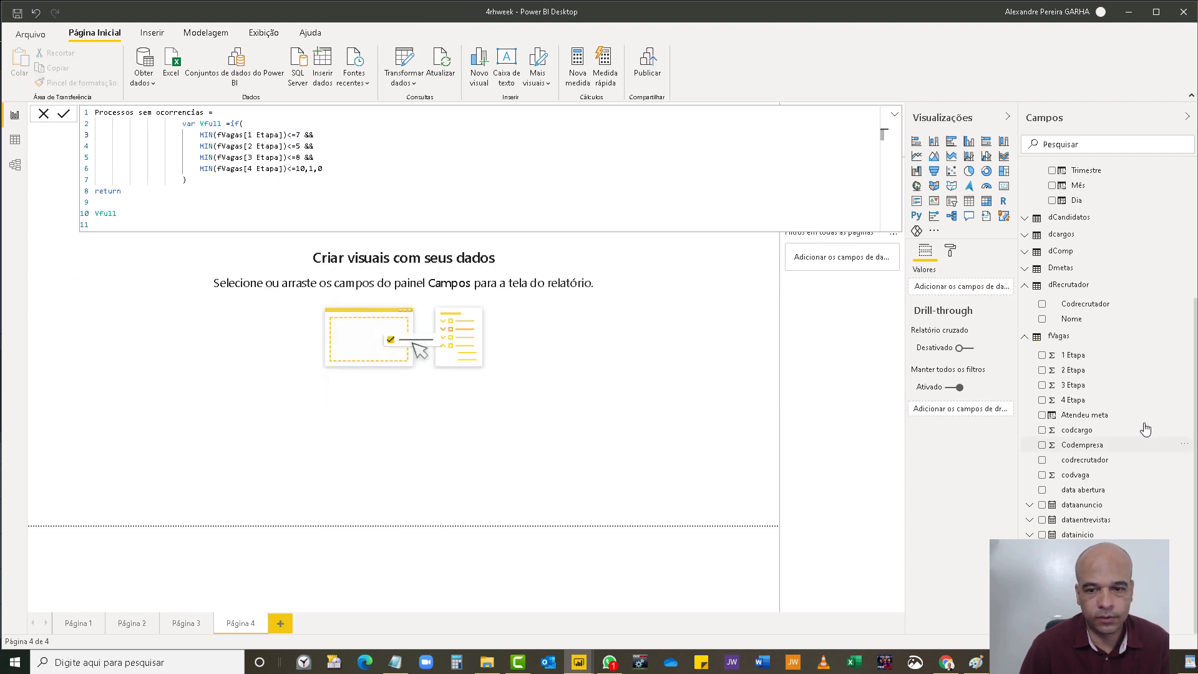
click(1043, 477)
scroll(1106, 358, up, 3)
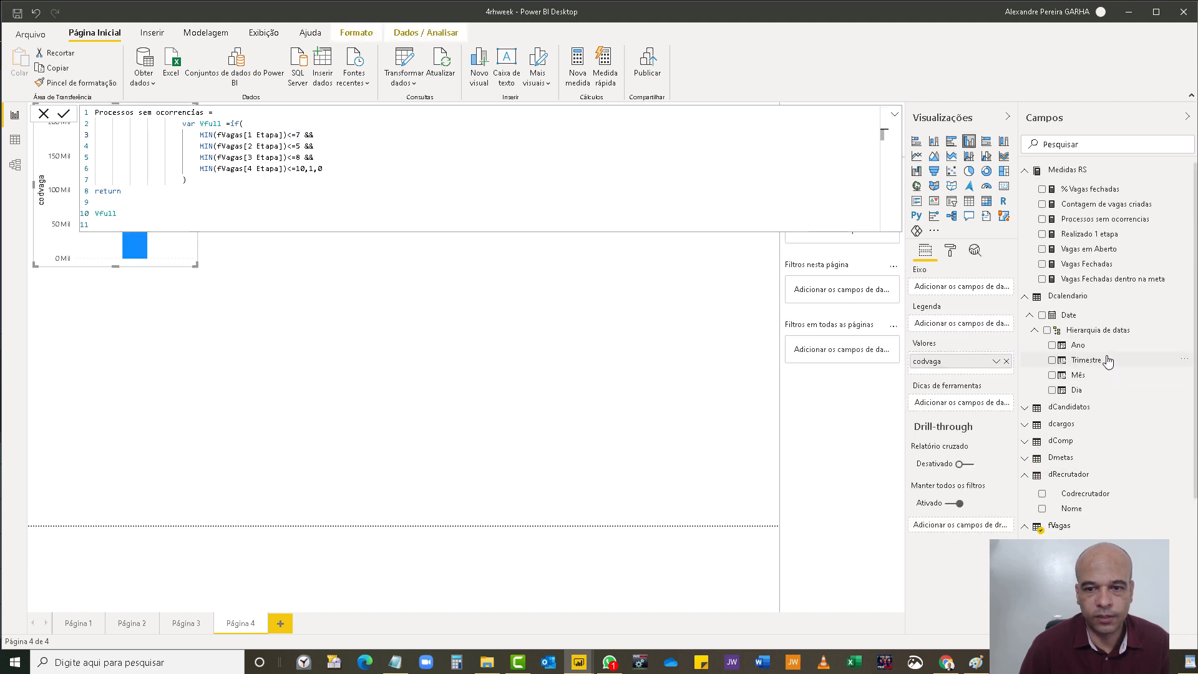
click(1042, 219)
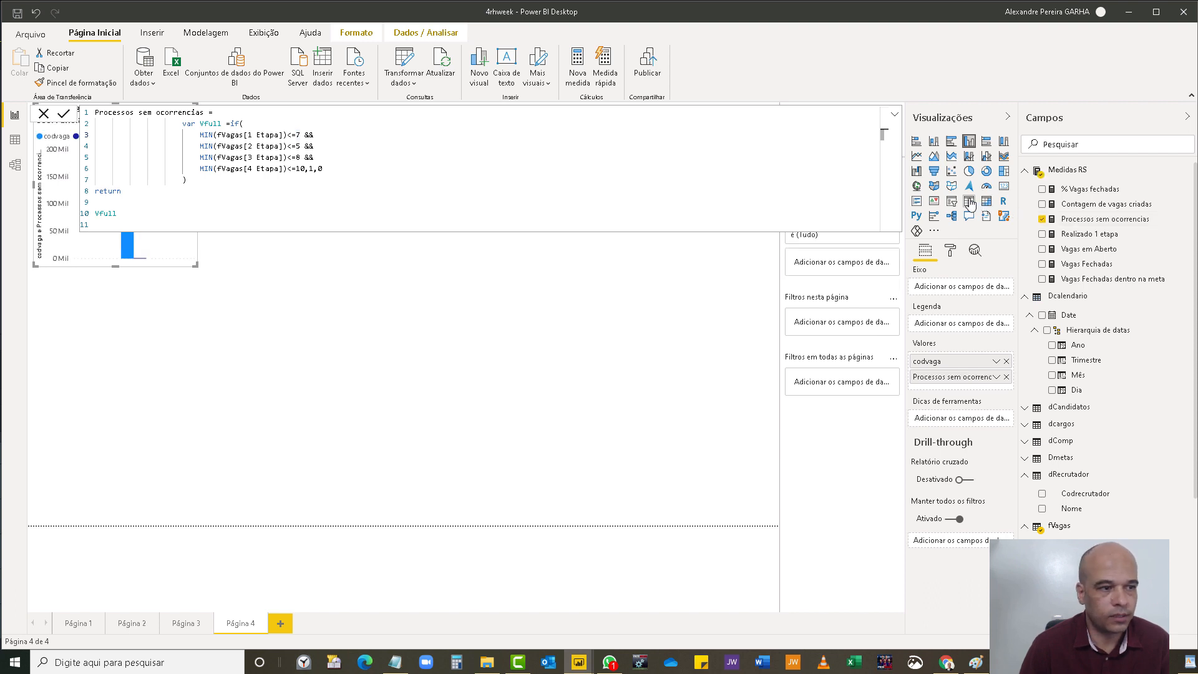
drag(194, 266, 493, 466)
drag(350, 326, 350, 428)
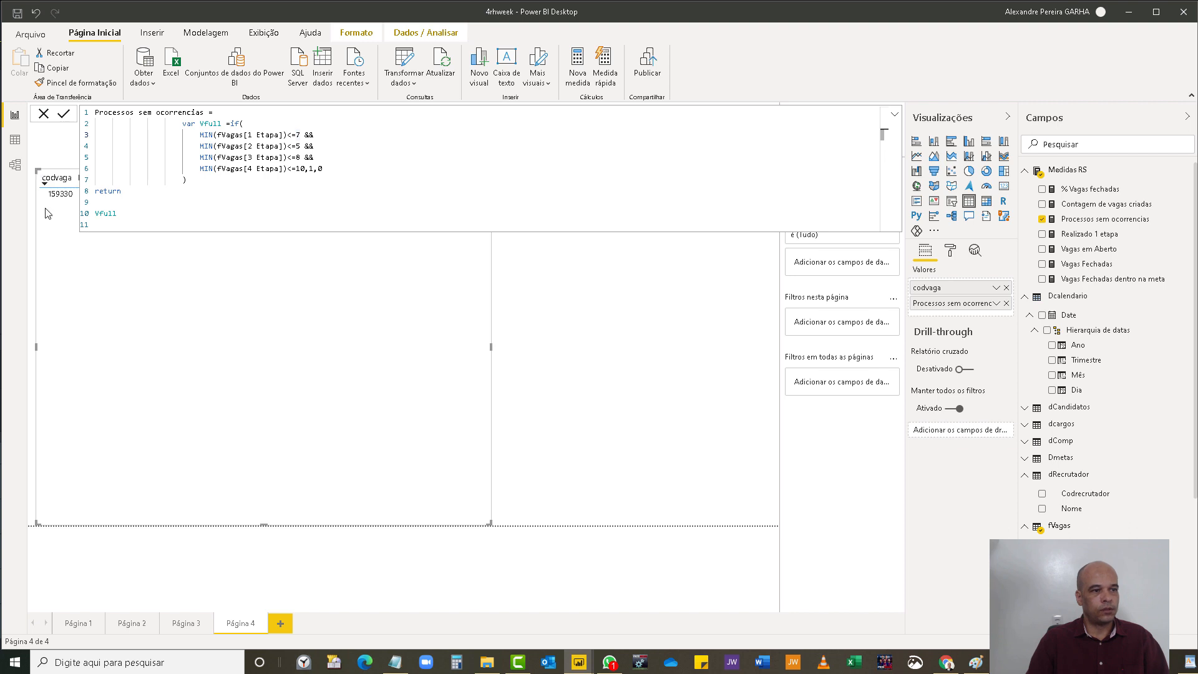
- Set codvaga in the new table to Não resumir and close the formula editor
click(996, 303)
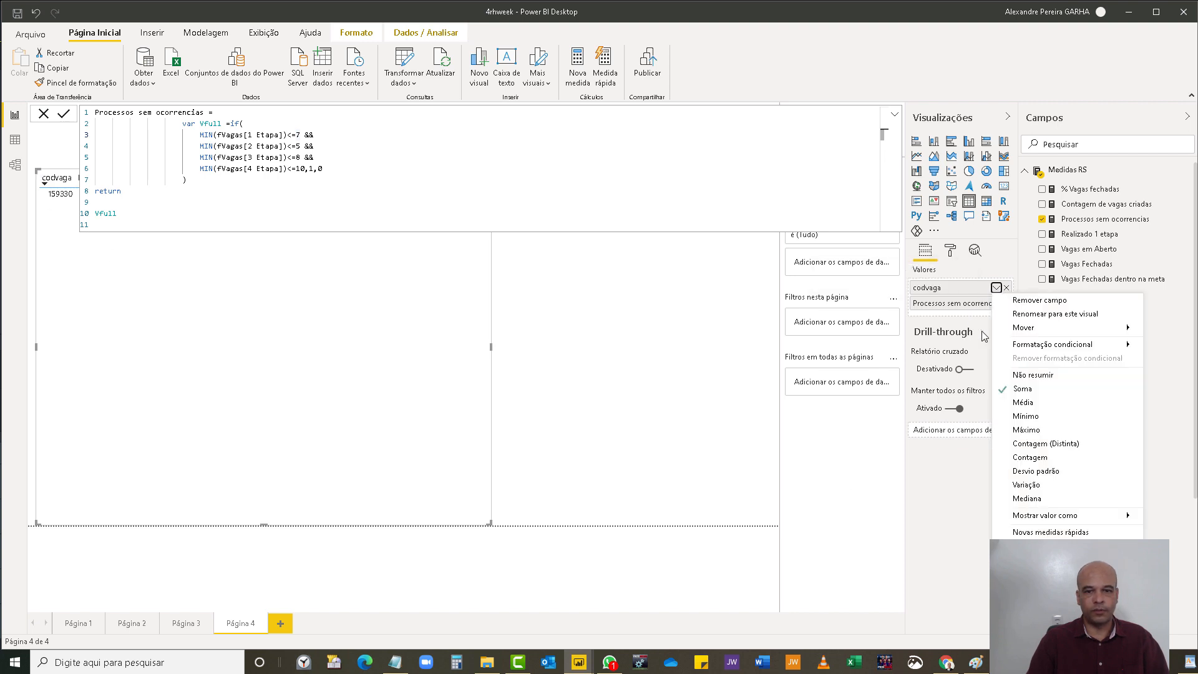
click(1033, 379)
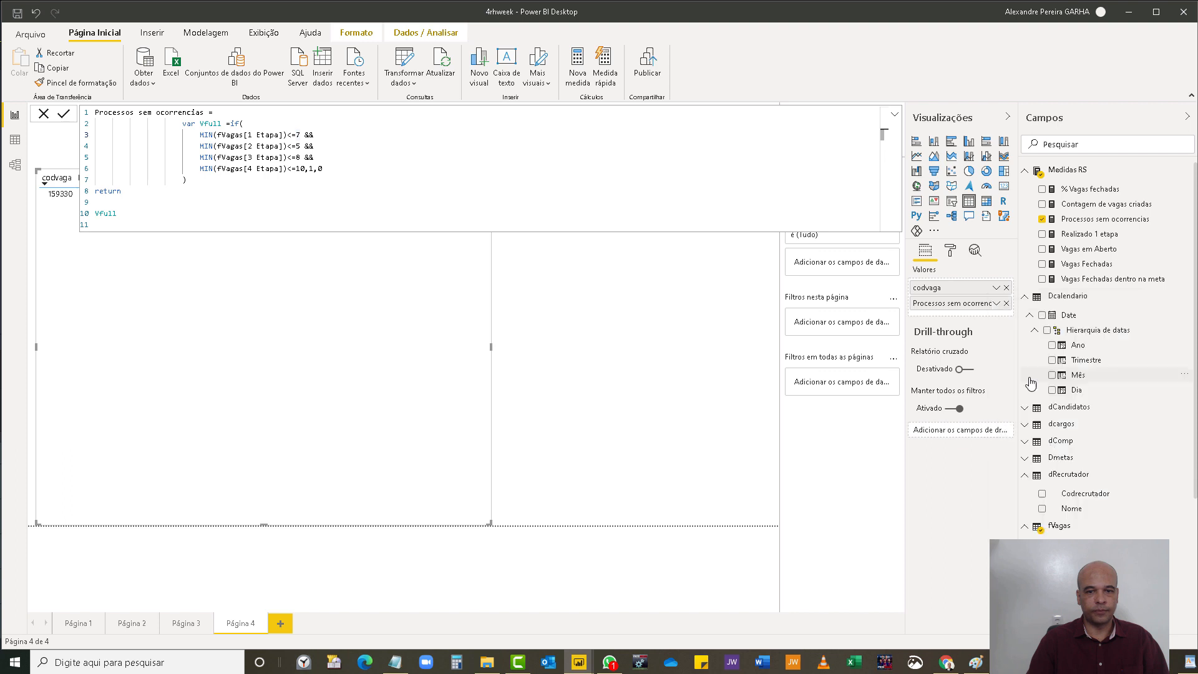
click(43, 114)
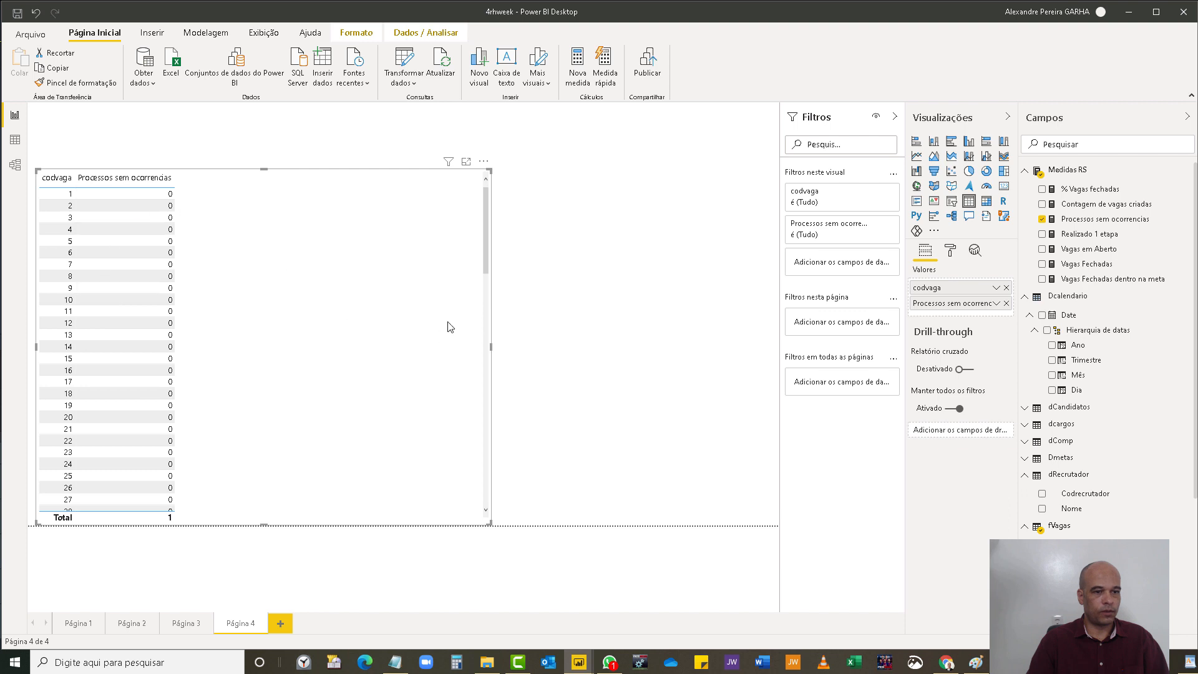
- Look through the vacancy rows and sort the table by Processos sem ocorrencias in descending order
drag(485, 226, 498, 519)
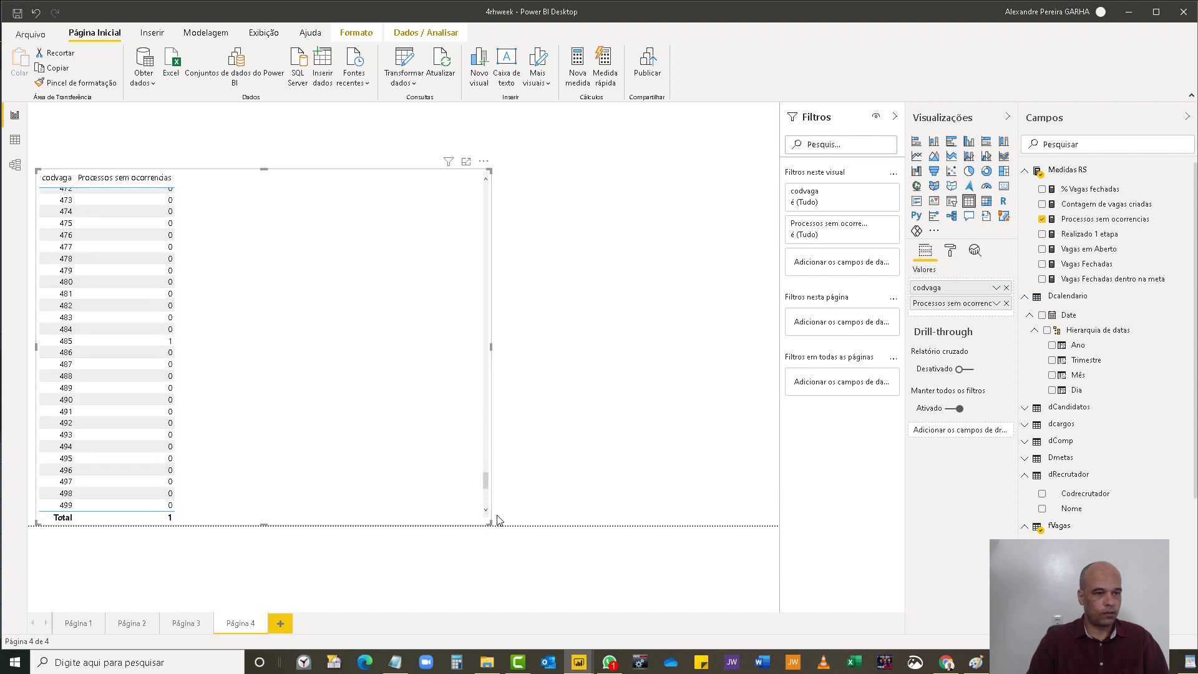
drag(486, 458, 486, 506)
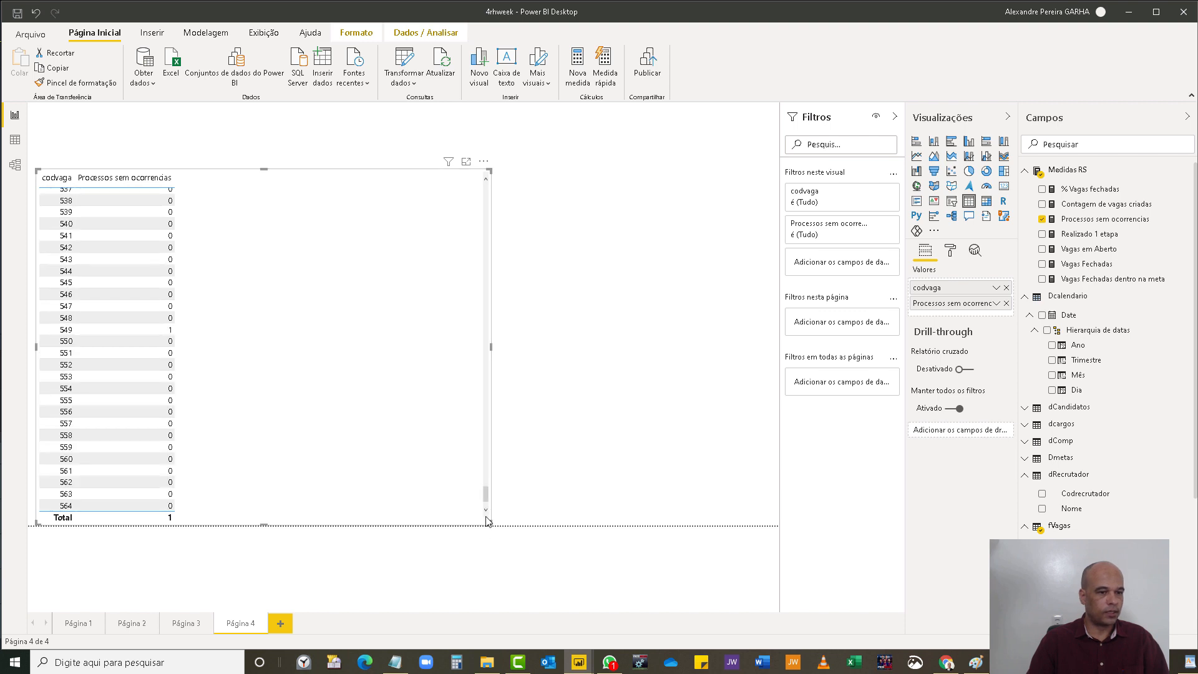
drag(487, 500, 476, 470)
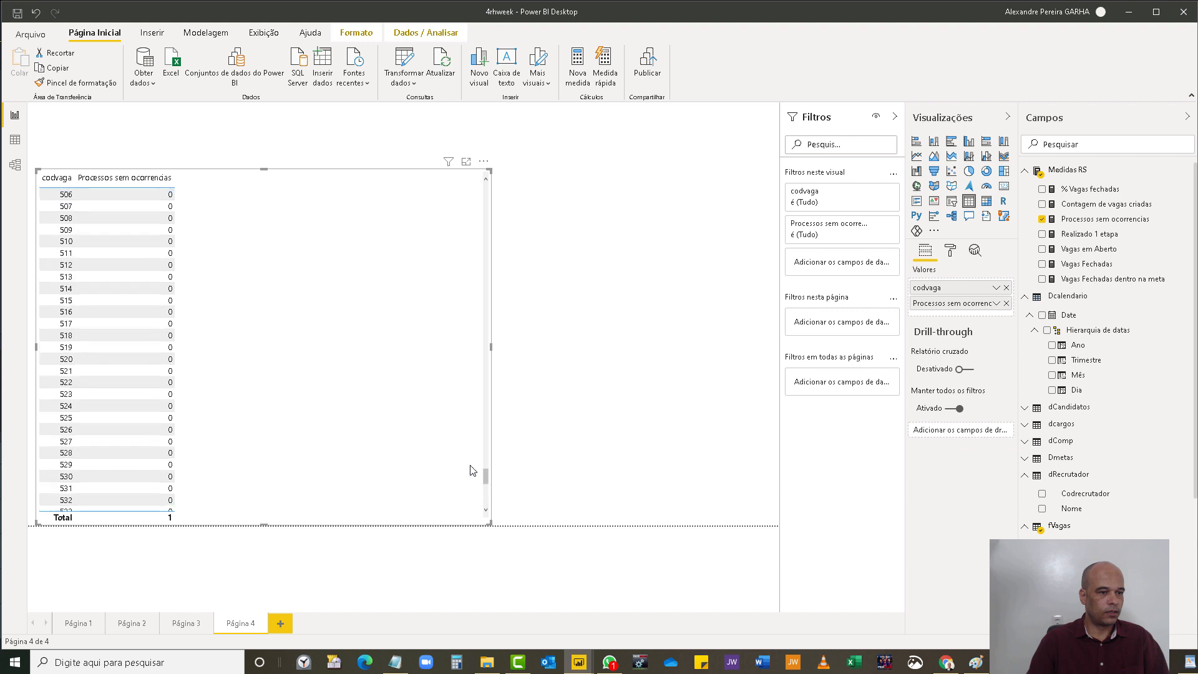
click(138, 180)
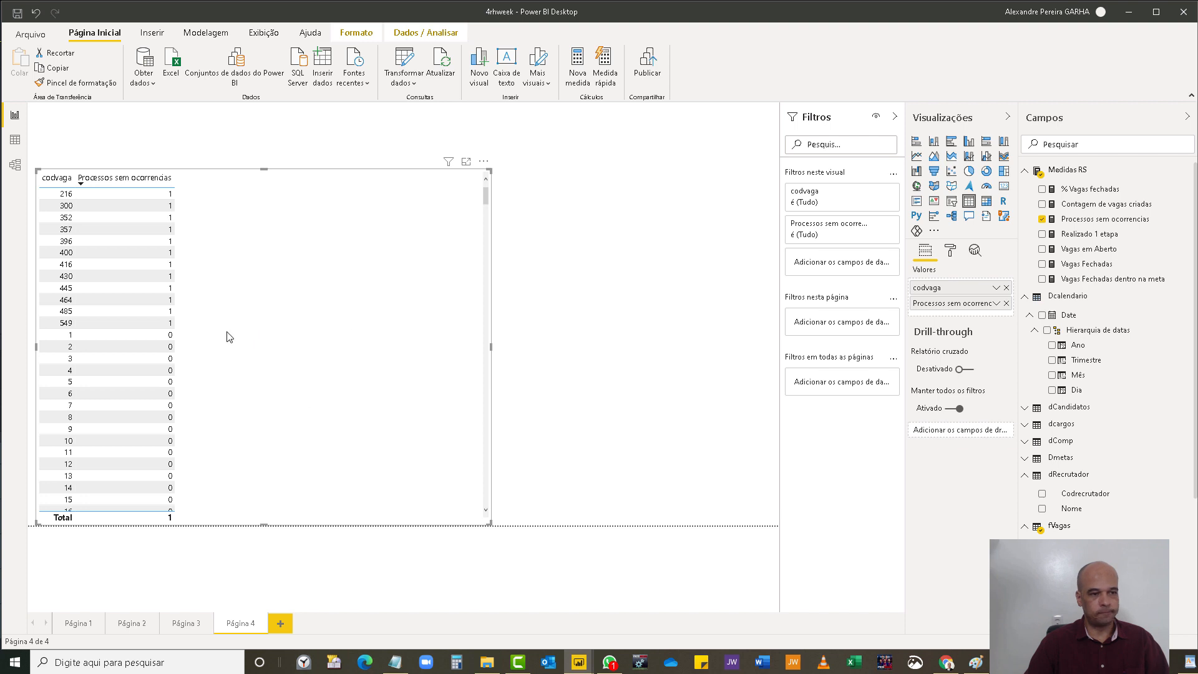
- On Página 3, move the Processos sem ocorrencias table beneath the Vagas Fechadas dentro na meta card and make it taller
click(186, 624)
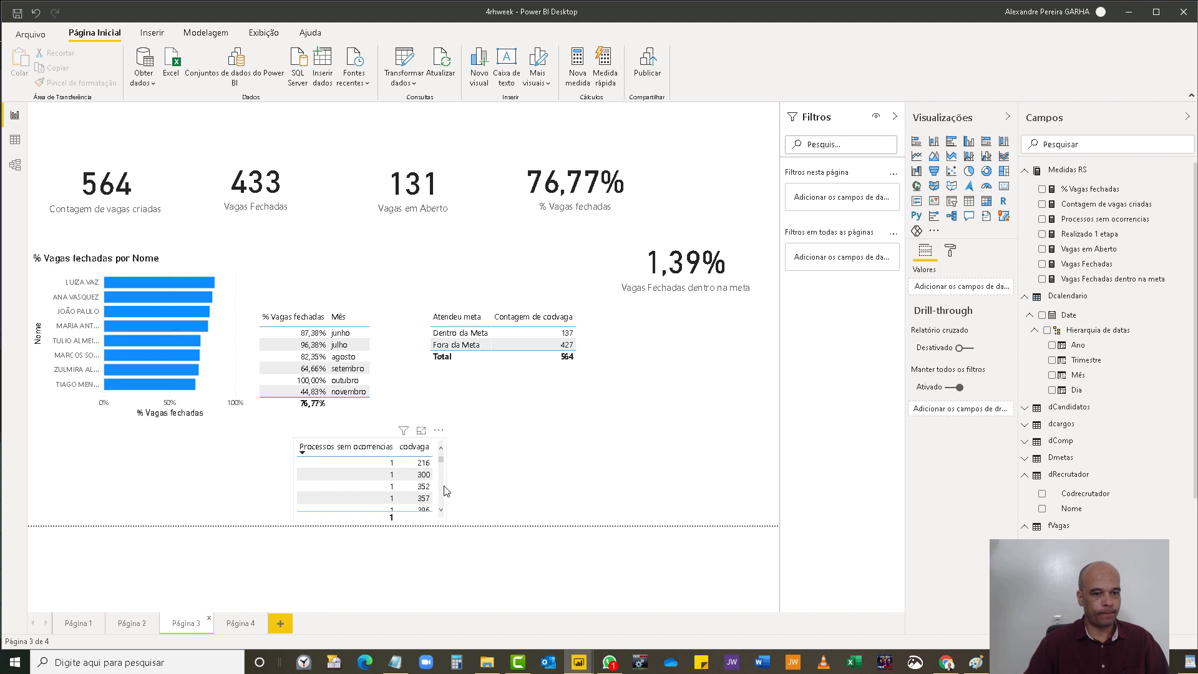
drag(383, 437, 689, 334)
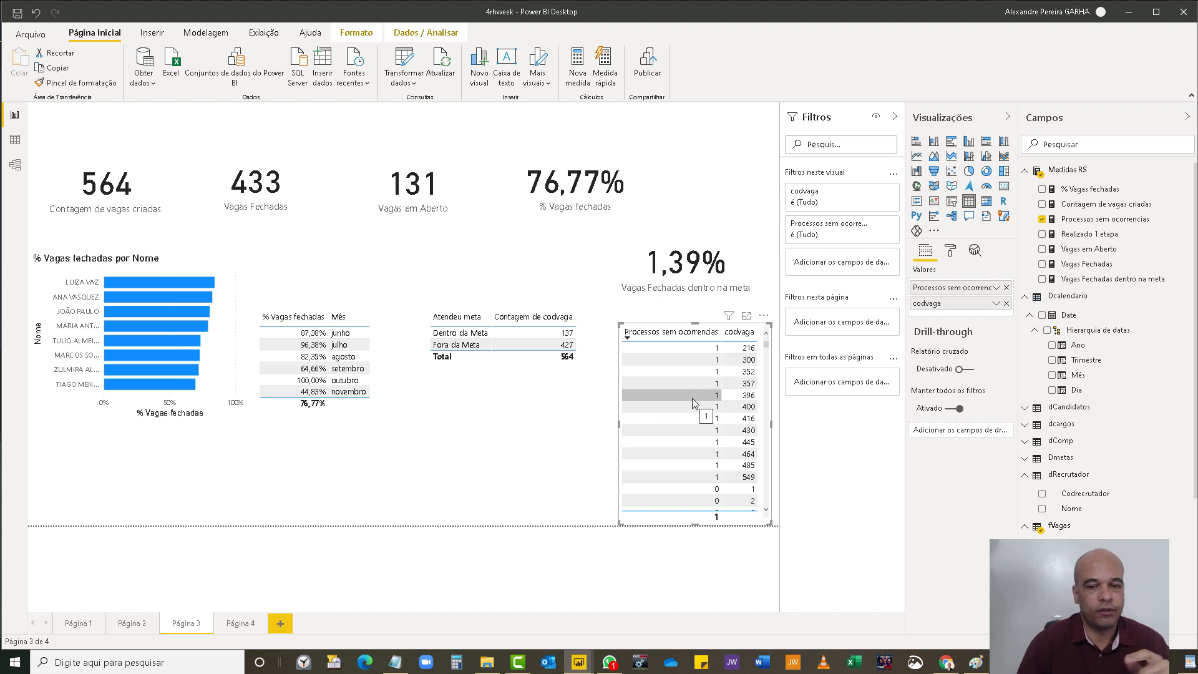
click(1082, 219)
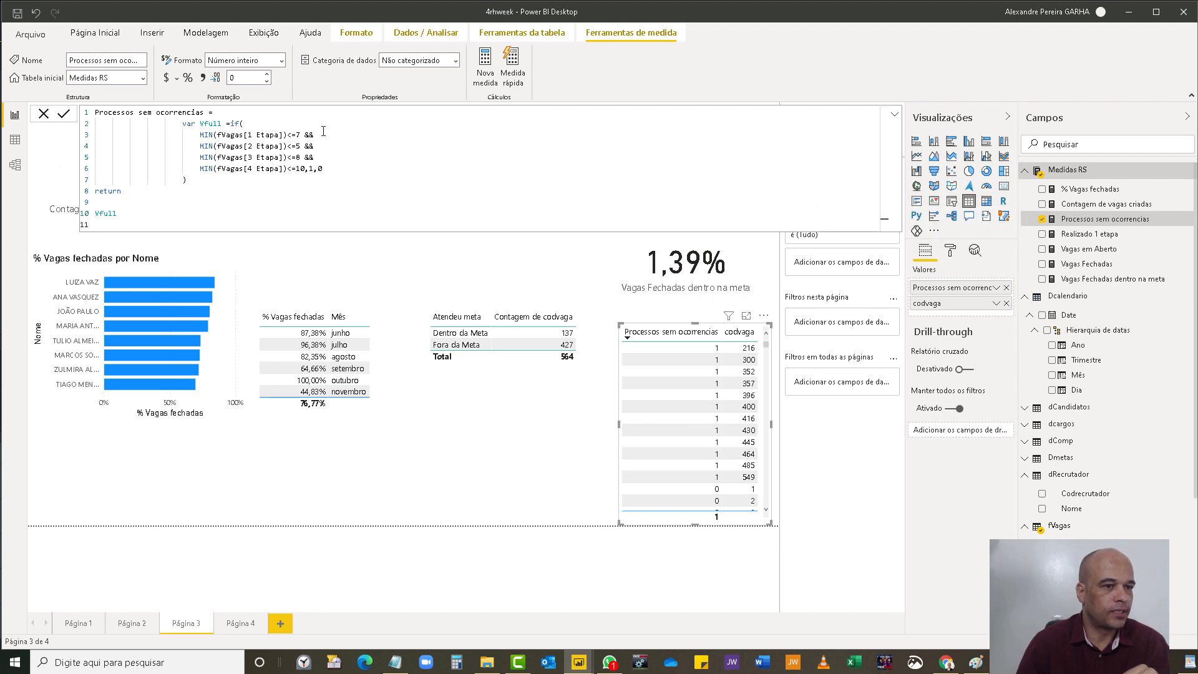
click(291, 124)
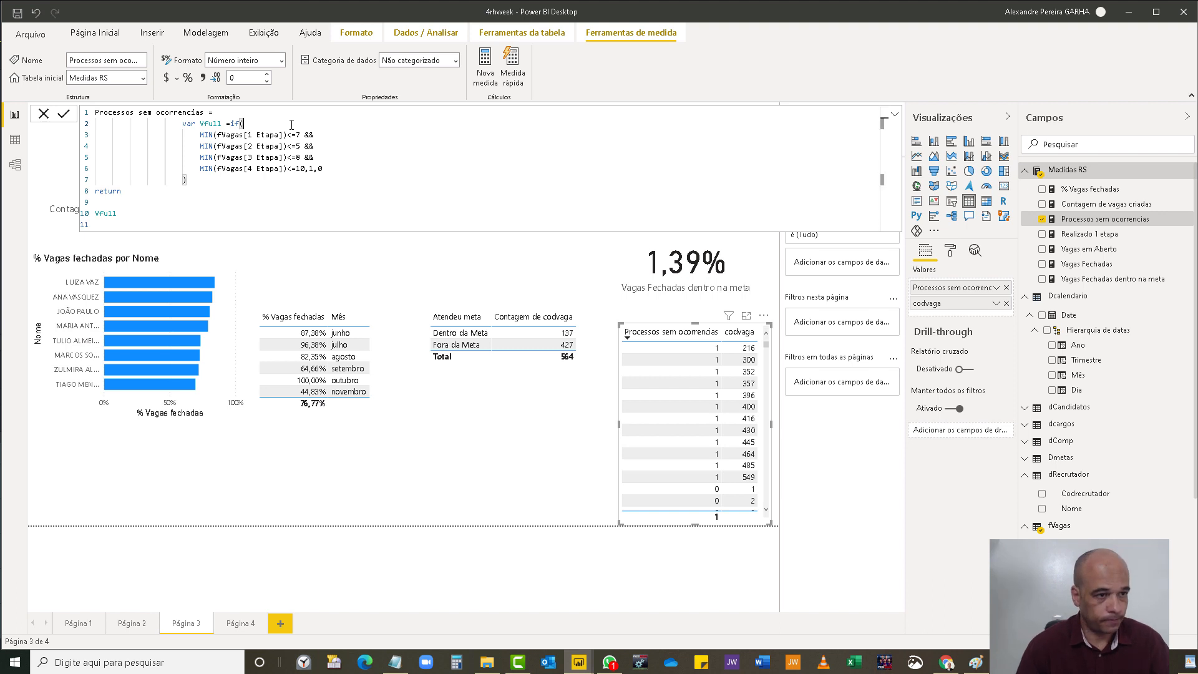
key(Return)
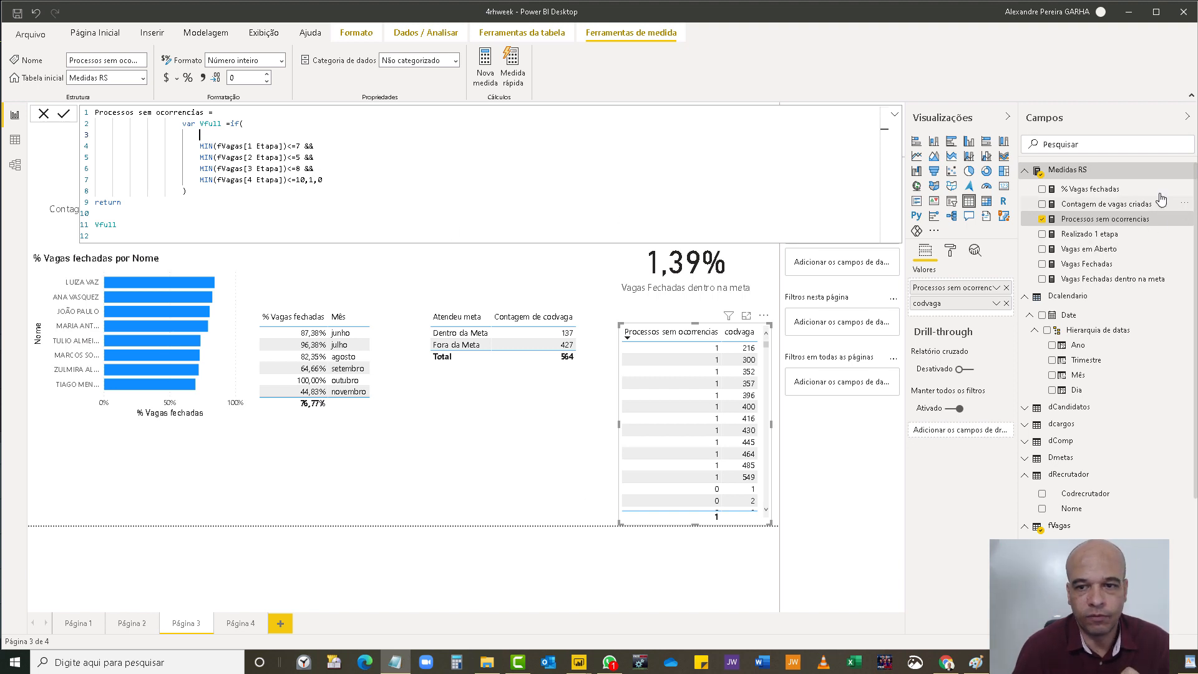
- Create a new measure in the Medidas RS table named Processos sem ocorrencias V2
click(1188, 176)
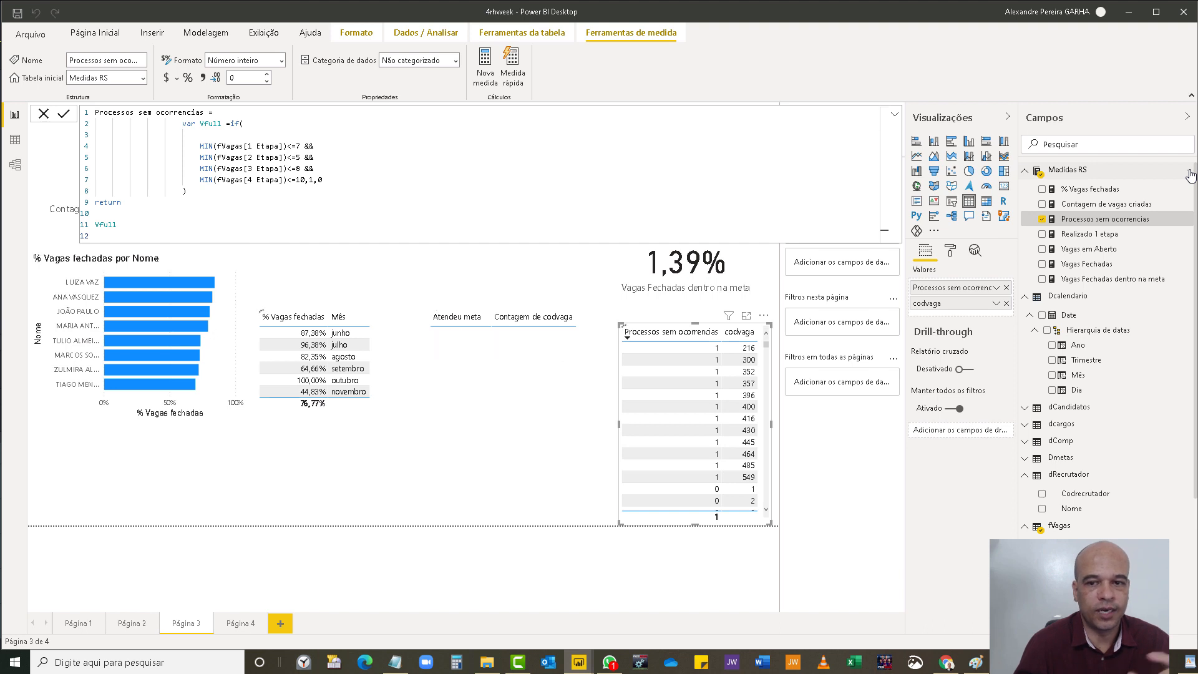
click(1190, 175)
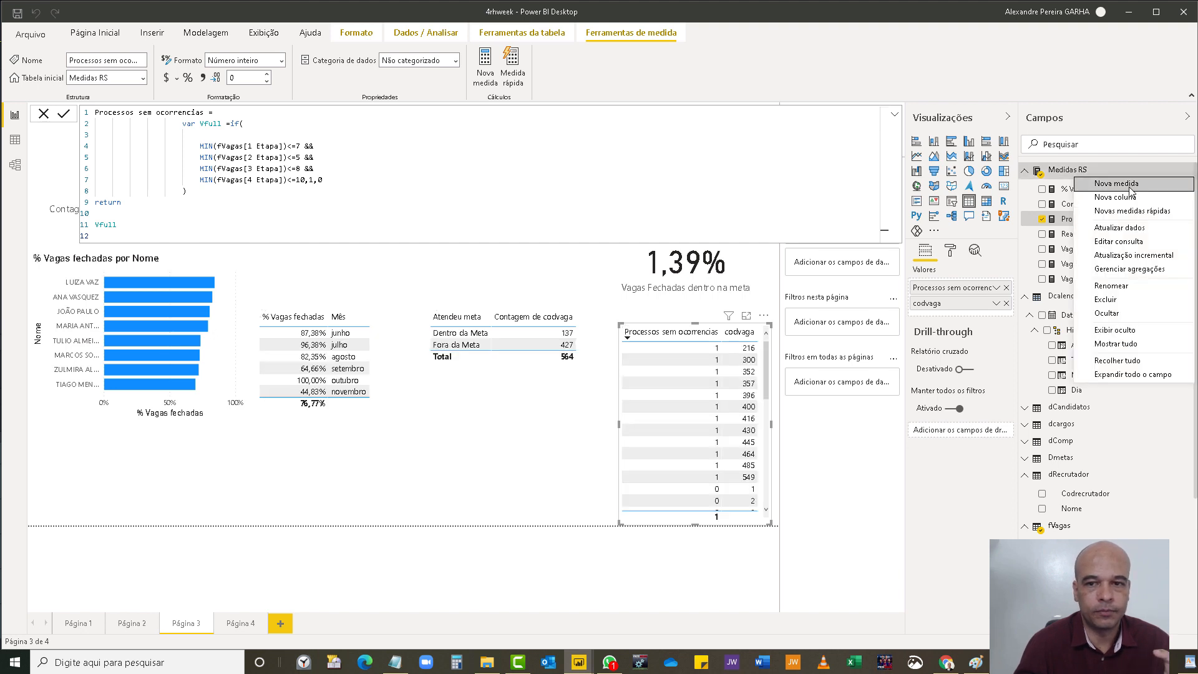
key(Escape)
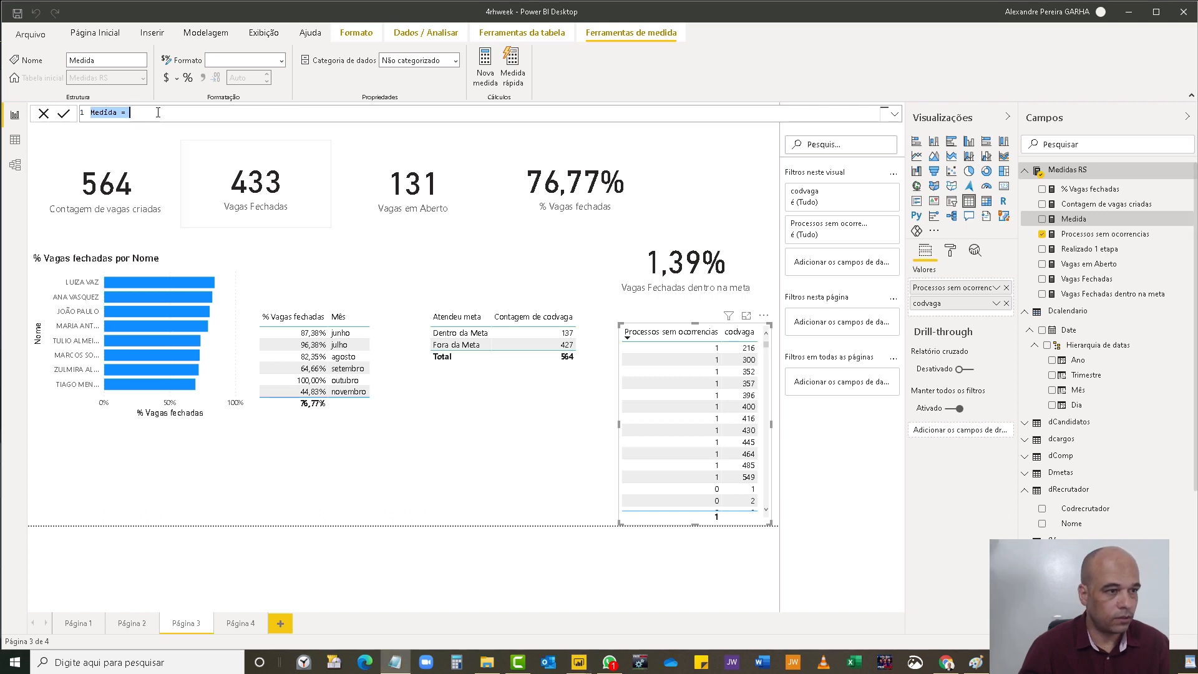
text(Processos sem ocorrencias =)
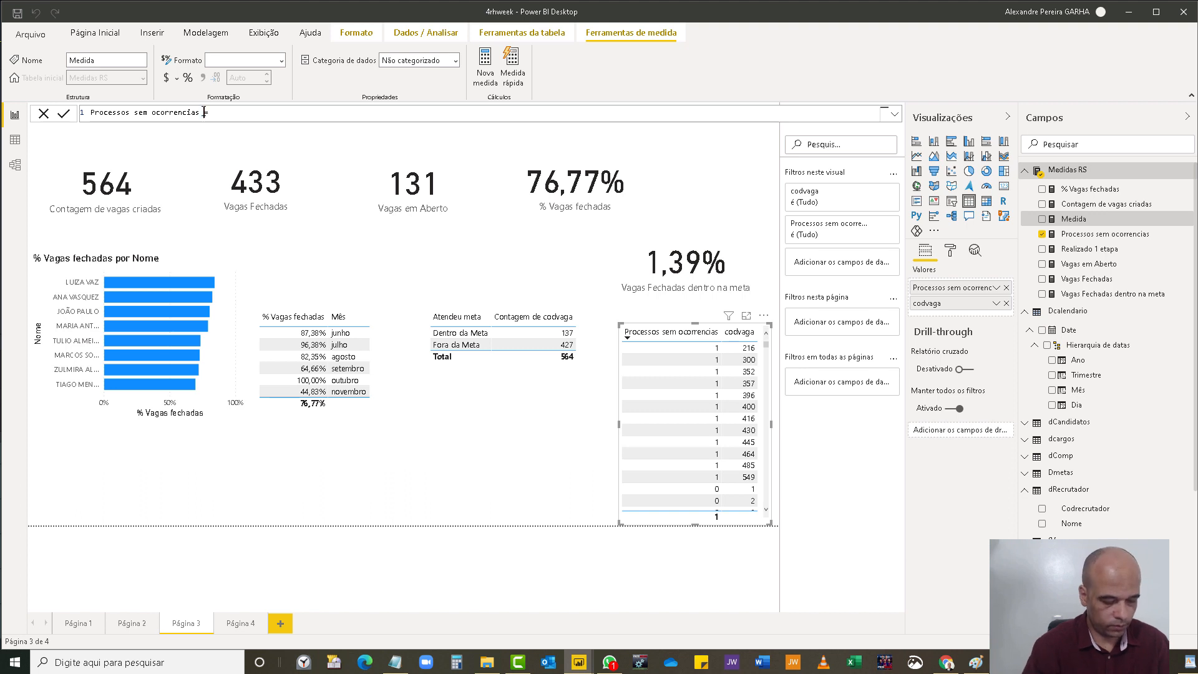
text(V2)
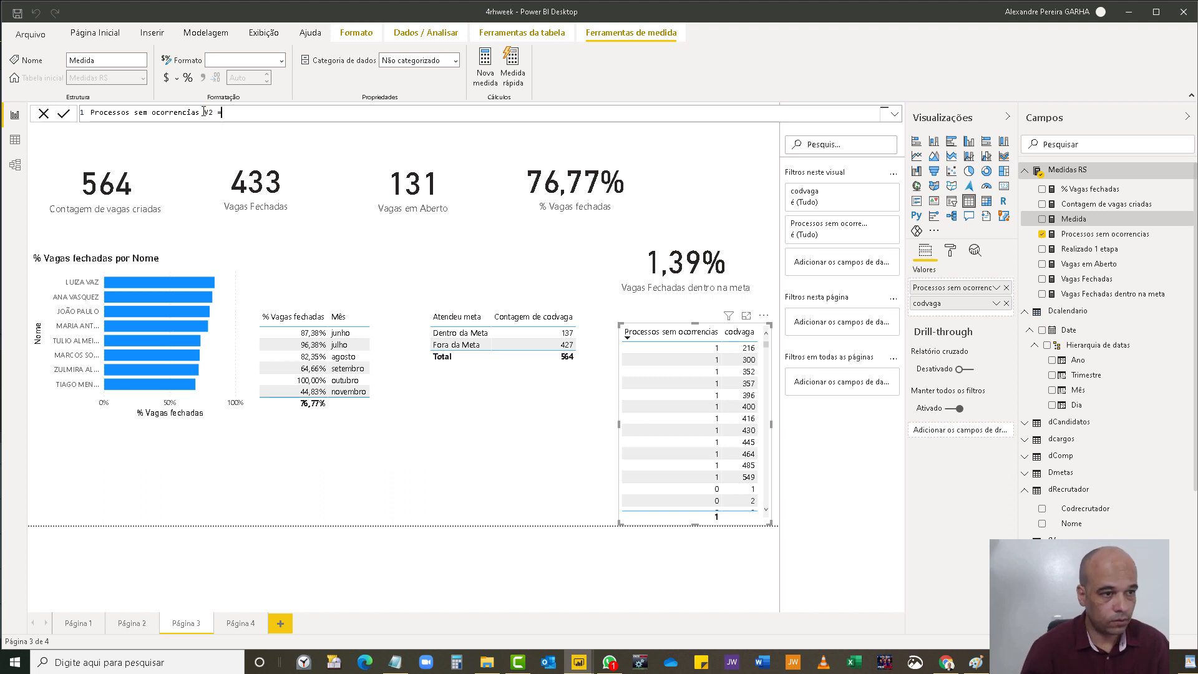
- Declare the variable Vfull with var Vfull = in the new measure, leaving blank lines around the declaration
key(shift+Return)
key(shift+Return)
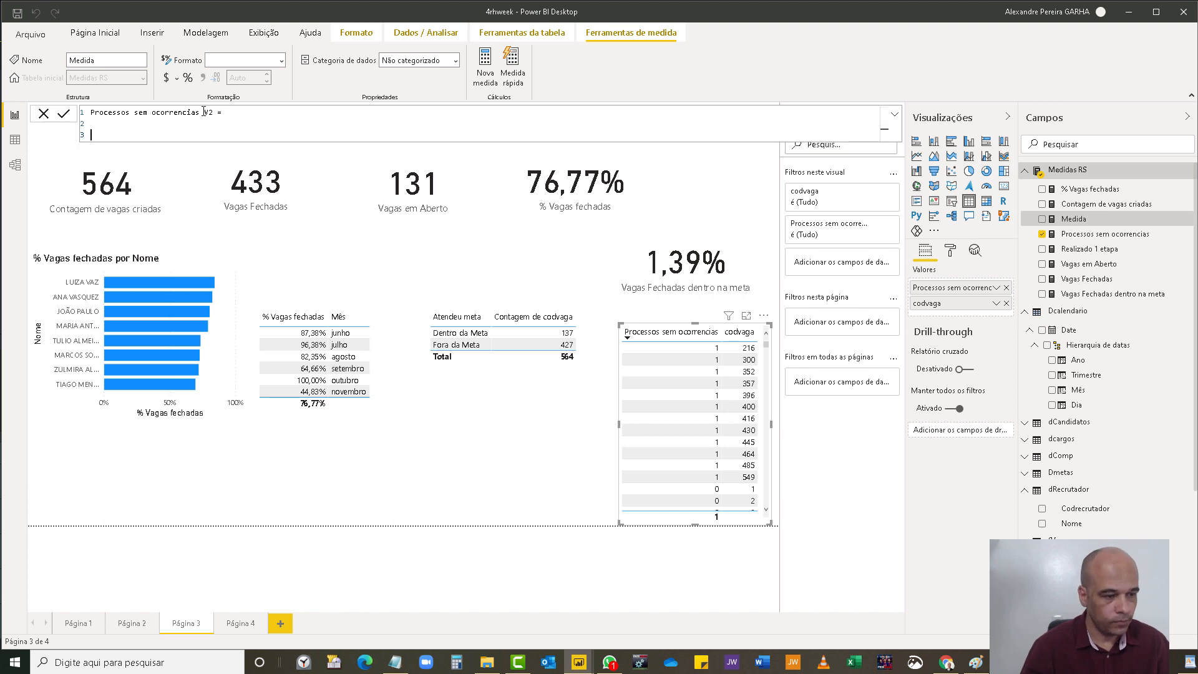
text(var )
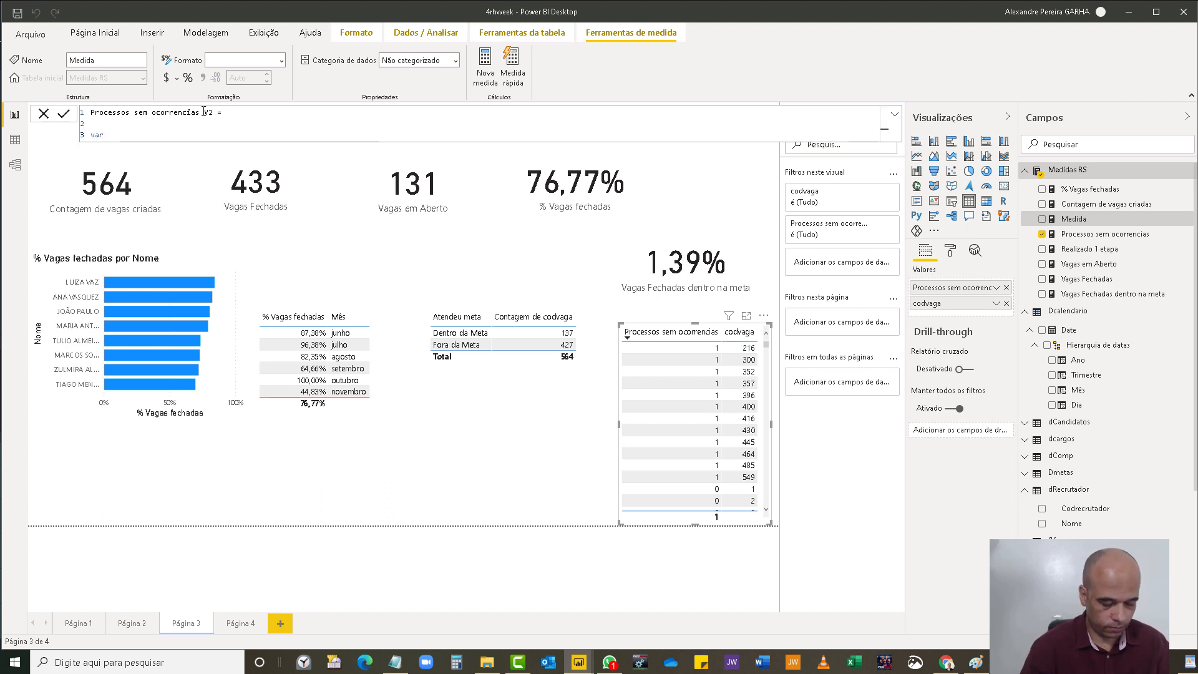
text(Vfull)
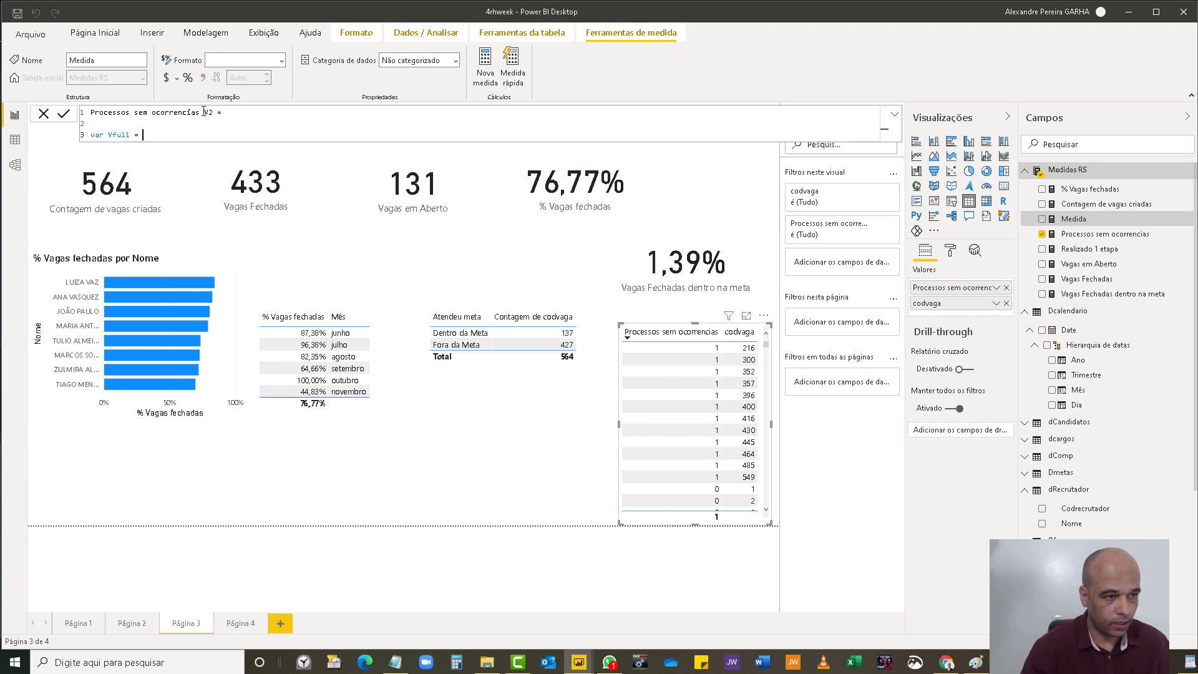
text( =)
key(shift+Return)
key(shift+Return)
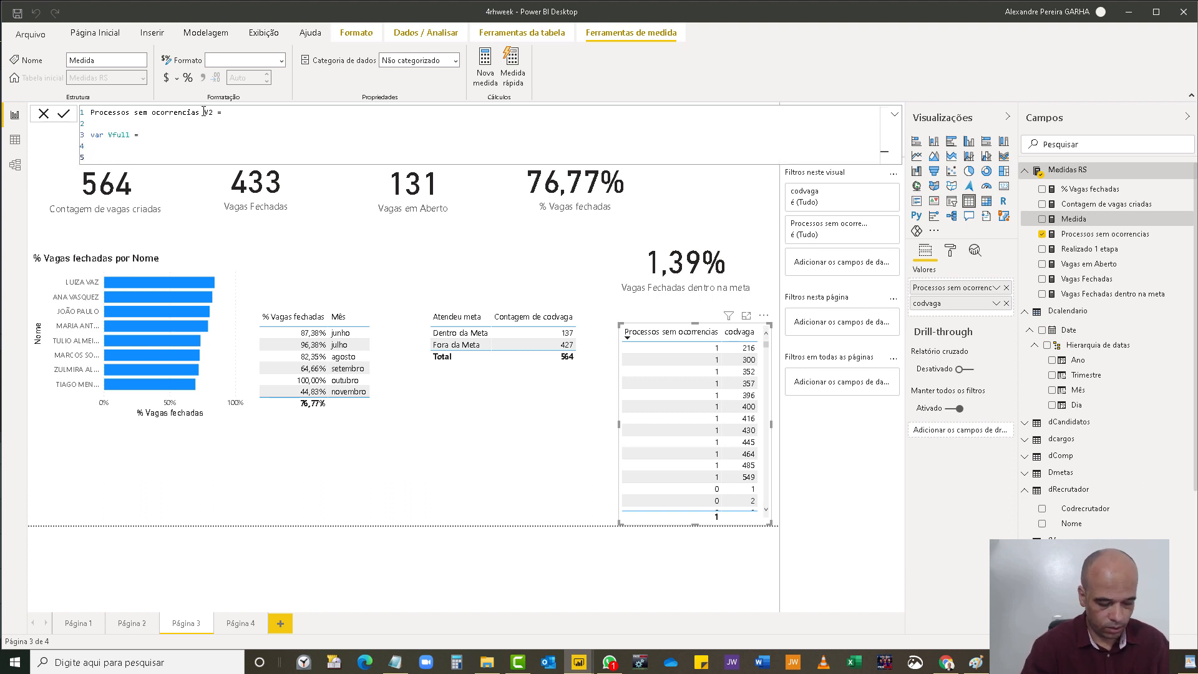
- Start a FILTER function over the fVagas table beneath the Vfull declaration, with a new line for its conditions
text(filter)
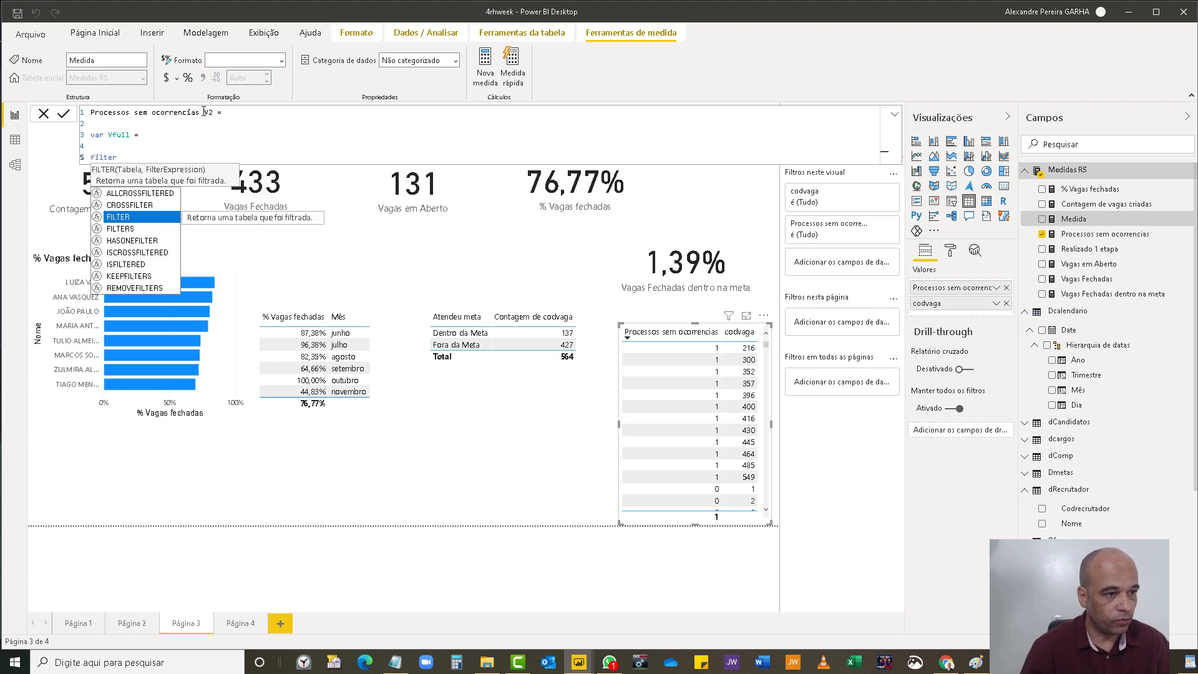
key(Tab)
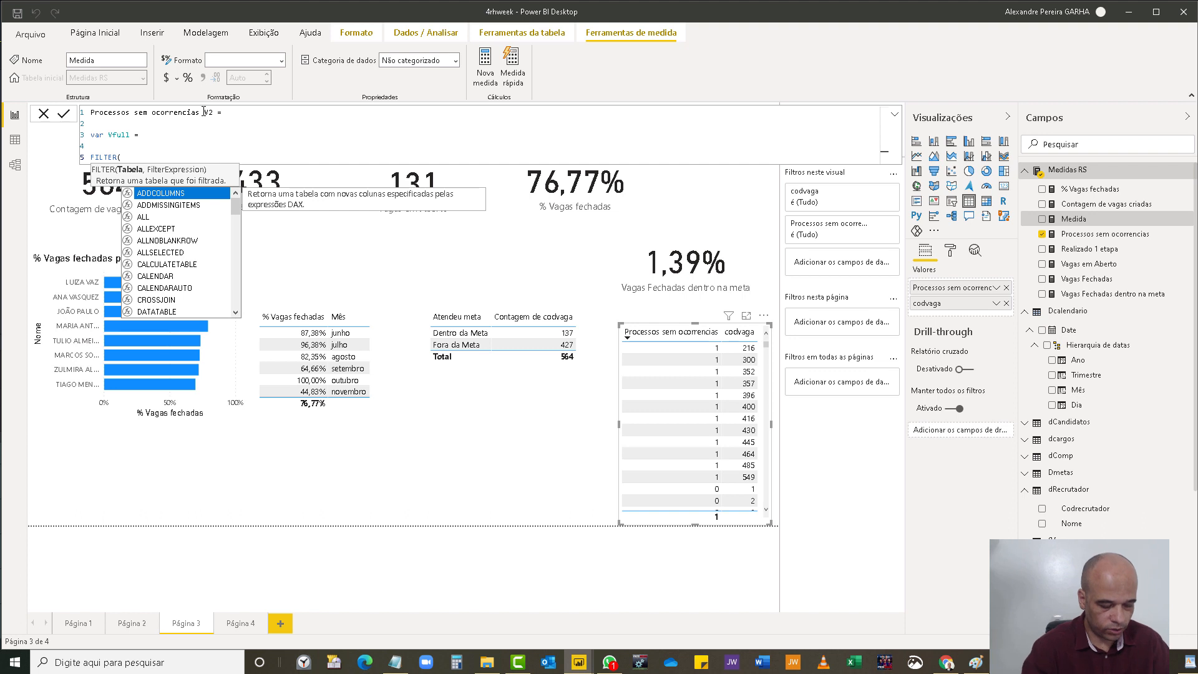
text(fvga)
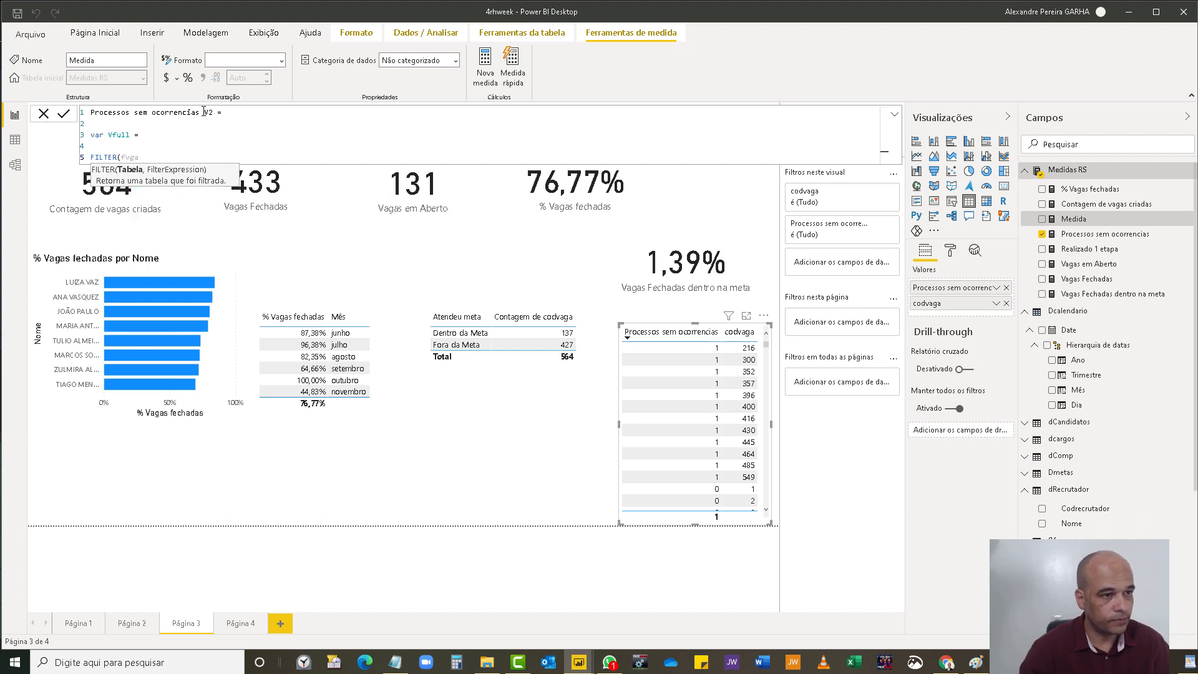
key(BackSpace)
key(BackSpace)
key(BackSpace)
text(Vagas)
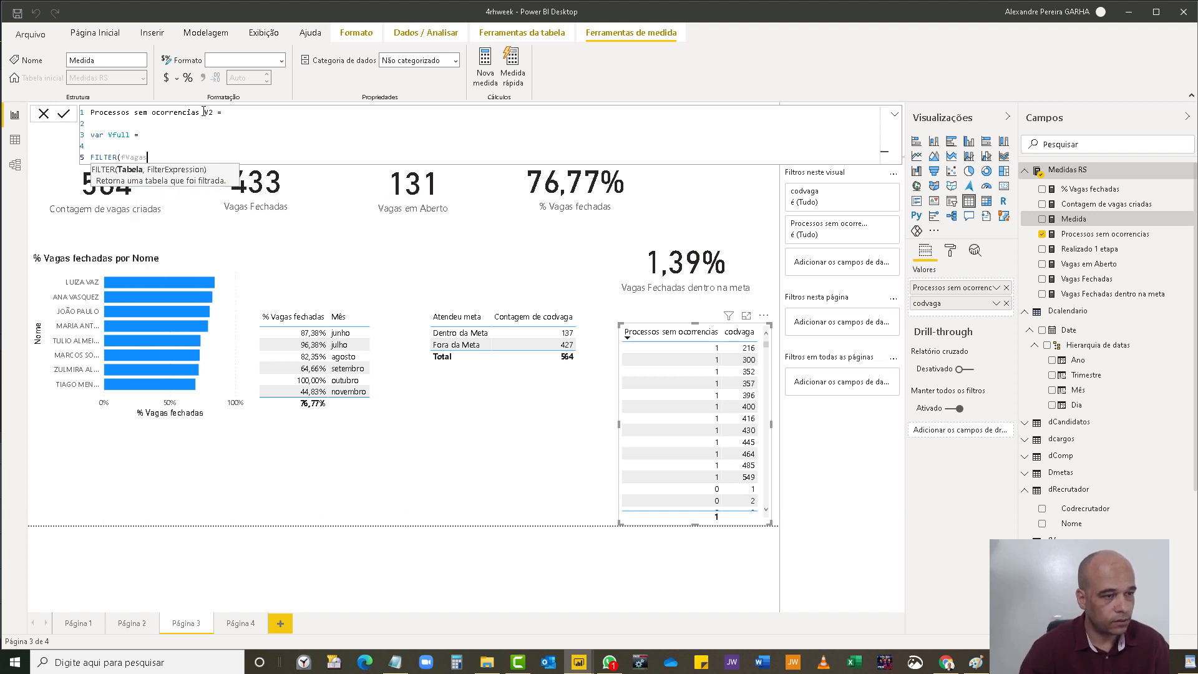
text(,)
key(shift+Return)
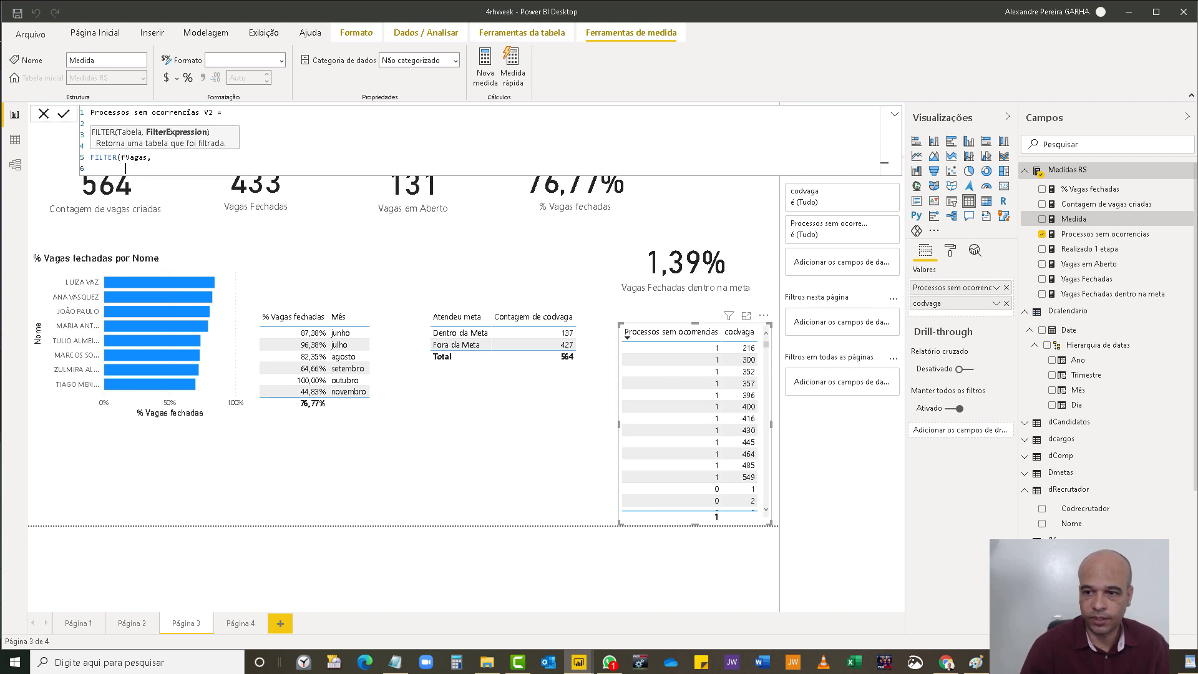
- Add aligned filter conditions requiring fVagas[1 Etapa], [2 Etapa], [3 Etapa] and [4 Etapa] each to be <=7, one per line joined with &&
key(alt+Tab)
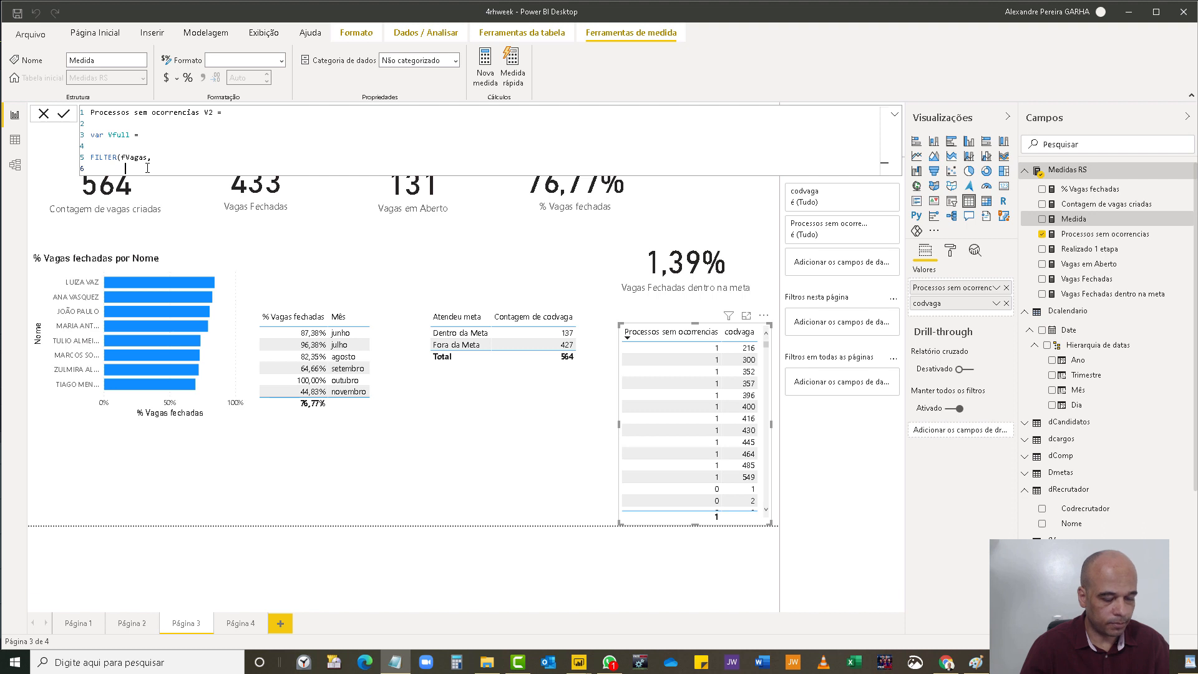
text(fVagas[1 Etapa]<=7 && fVagas[2 Etapa]<=7 && fVagas[3 Etapa]<=7 && fVagas[4 Etapa]<=7)
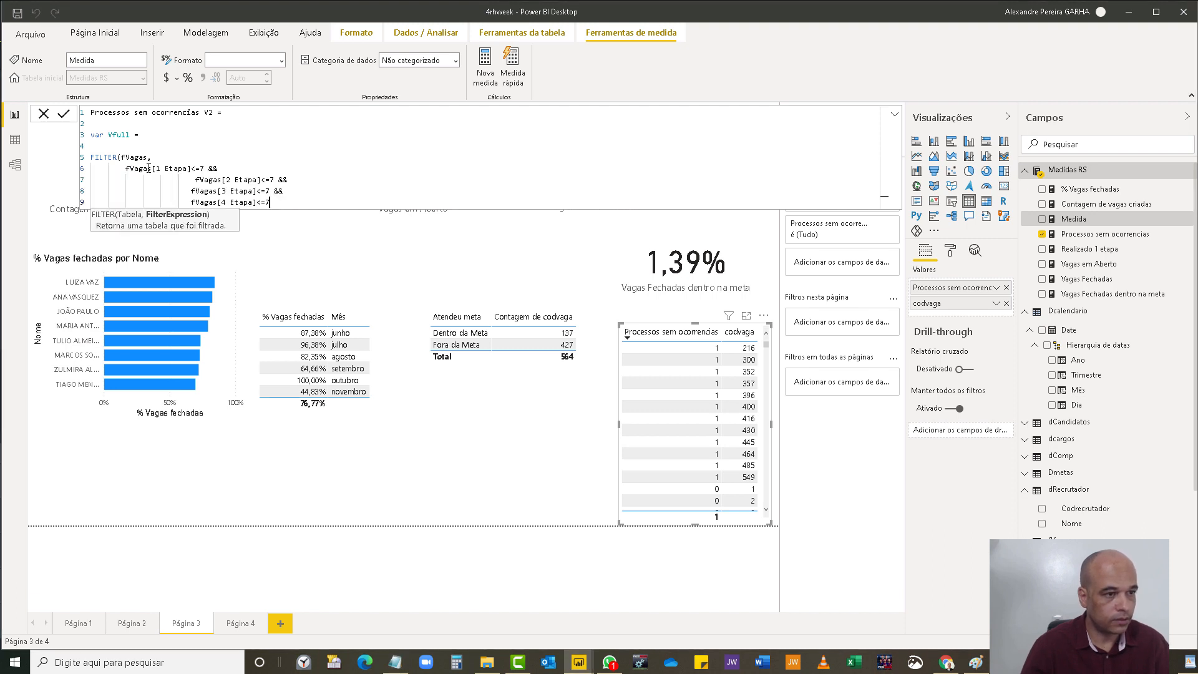
click(125, 168)
key(Tab)
key(Tab)
key(Tab)
key(Tab)
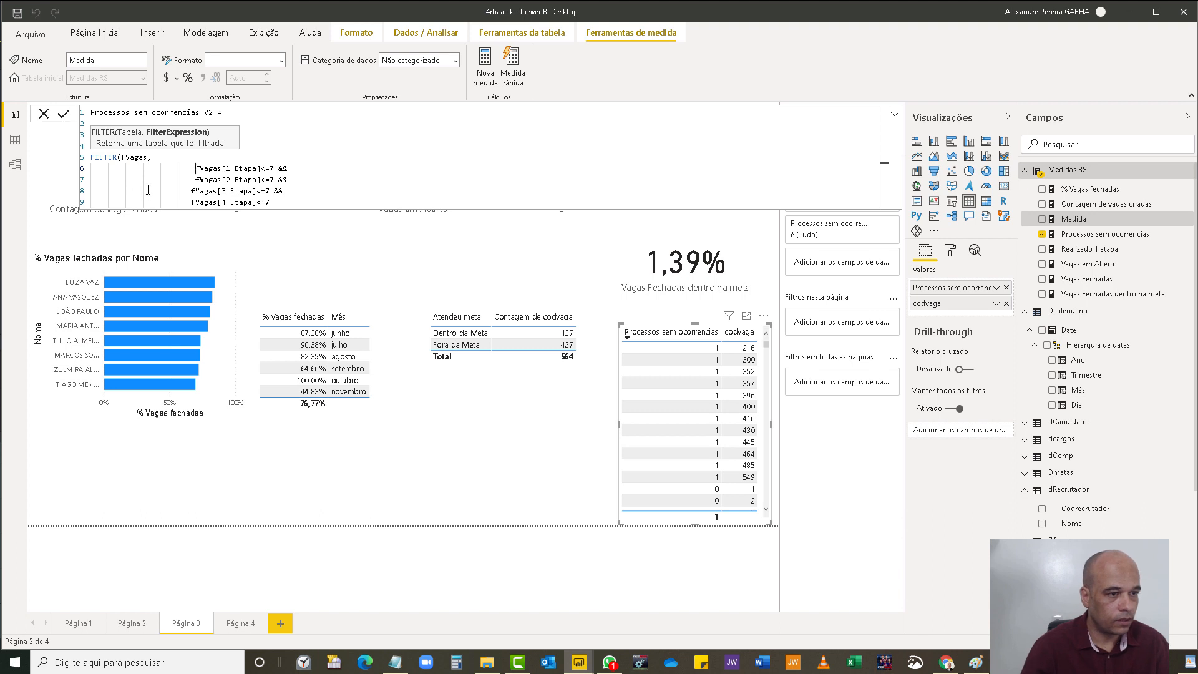
click(148, 189)
key(Tab)
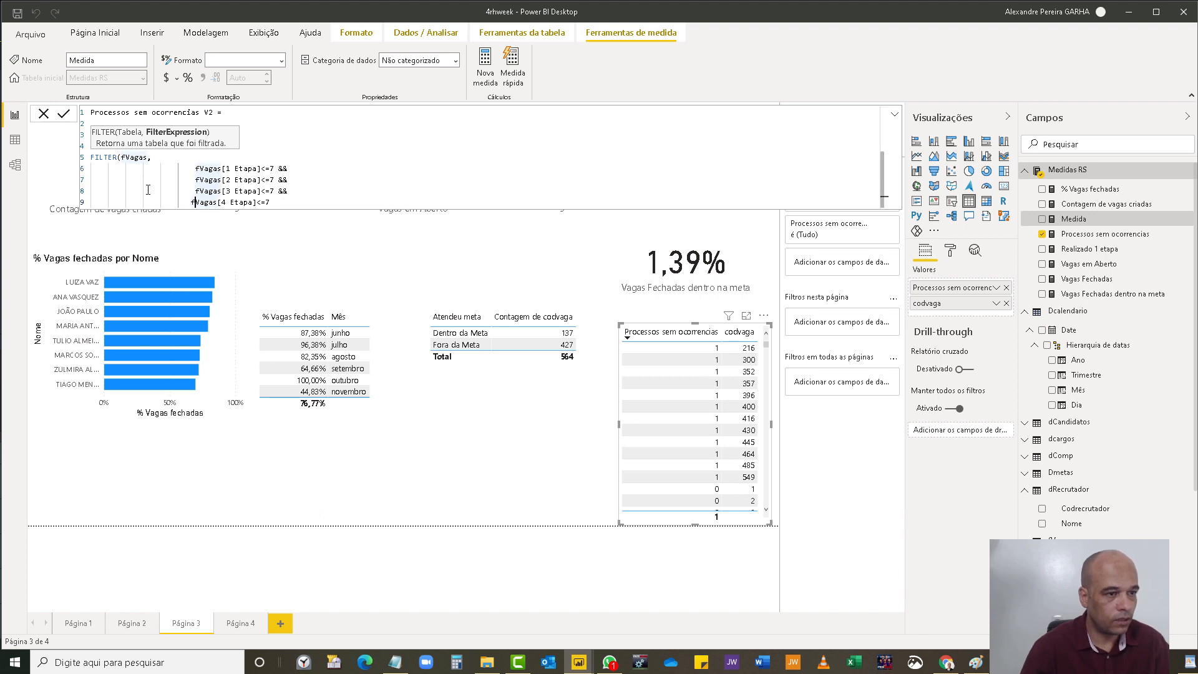
key(Down)
key(Tab)
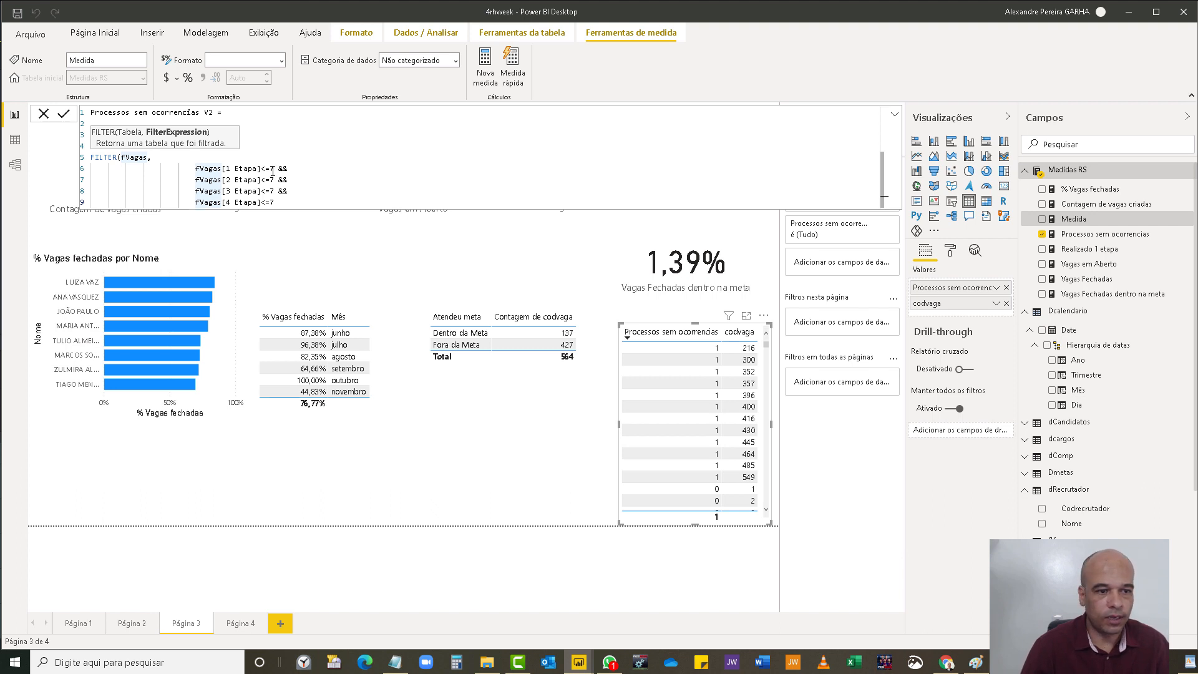
- Append the condition && fVagas[Tempo Total]<=fVagas[Meta Tempo Total] to the filter and close the FILTER function on its own line
click(285, 201)
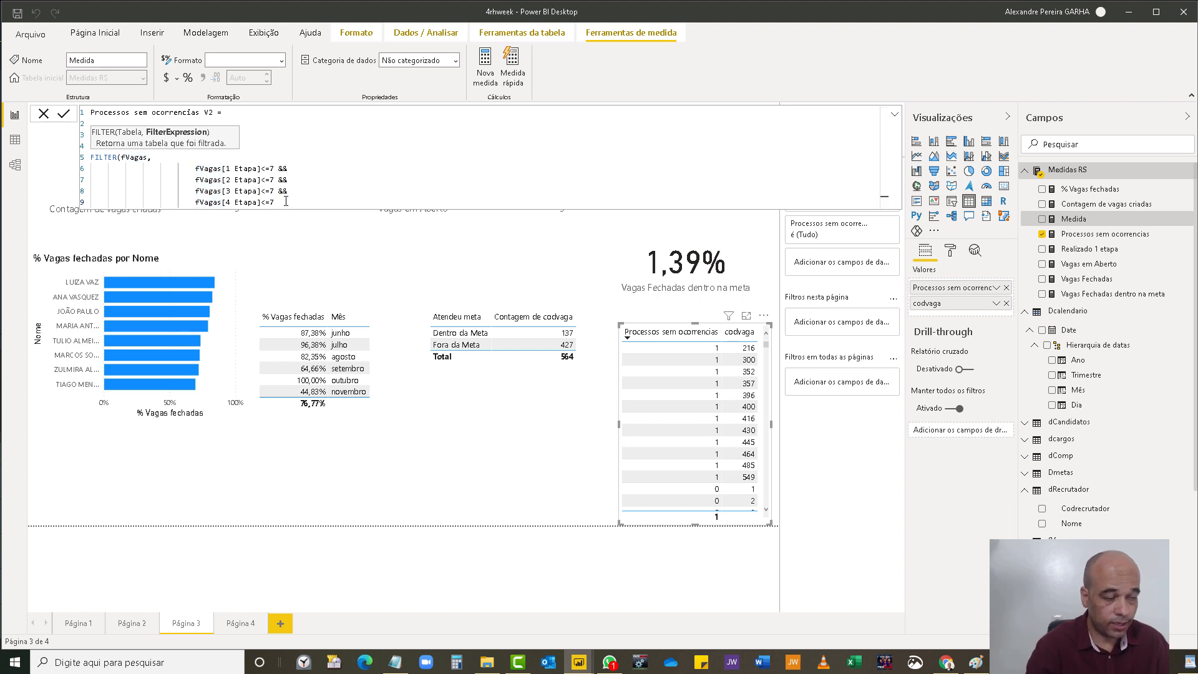
text(&&)
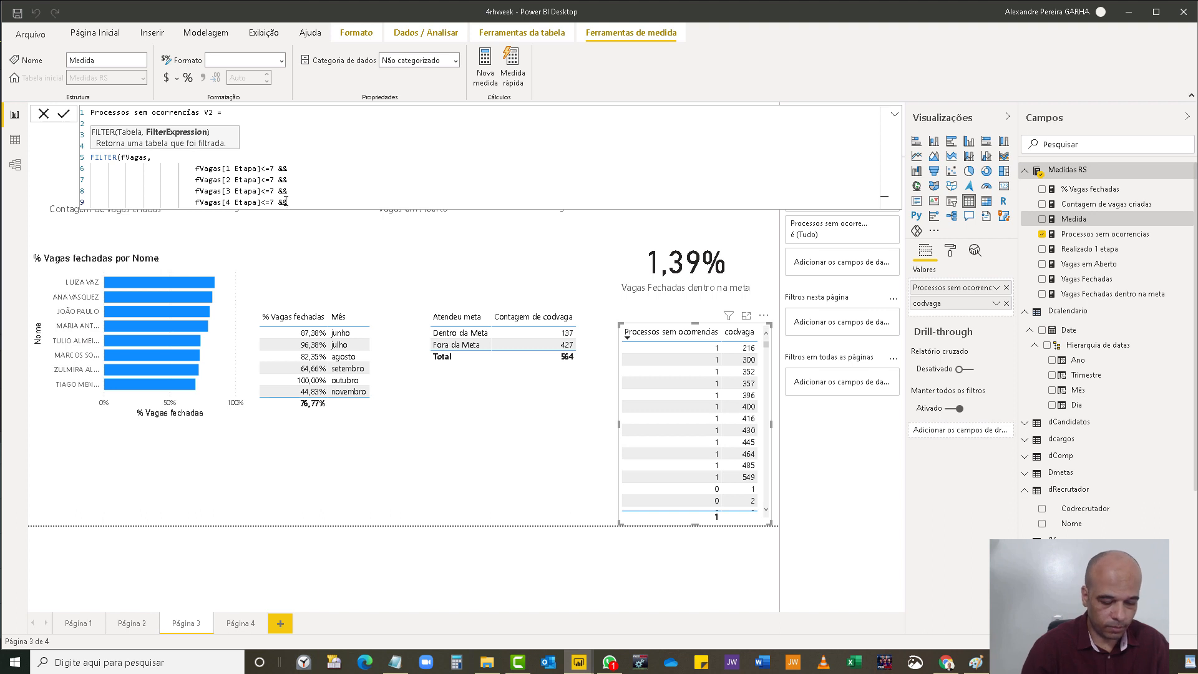
key(shift+Return)
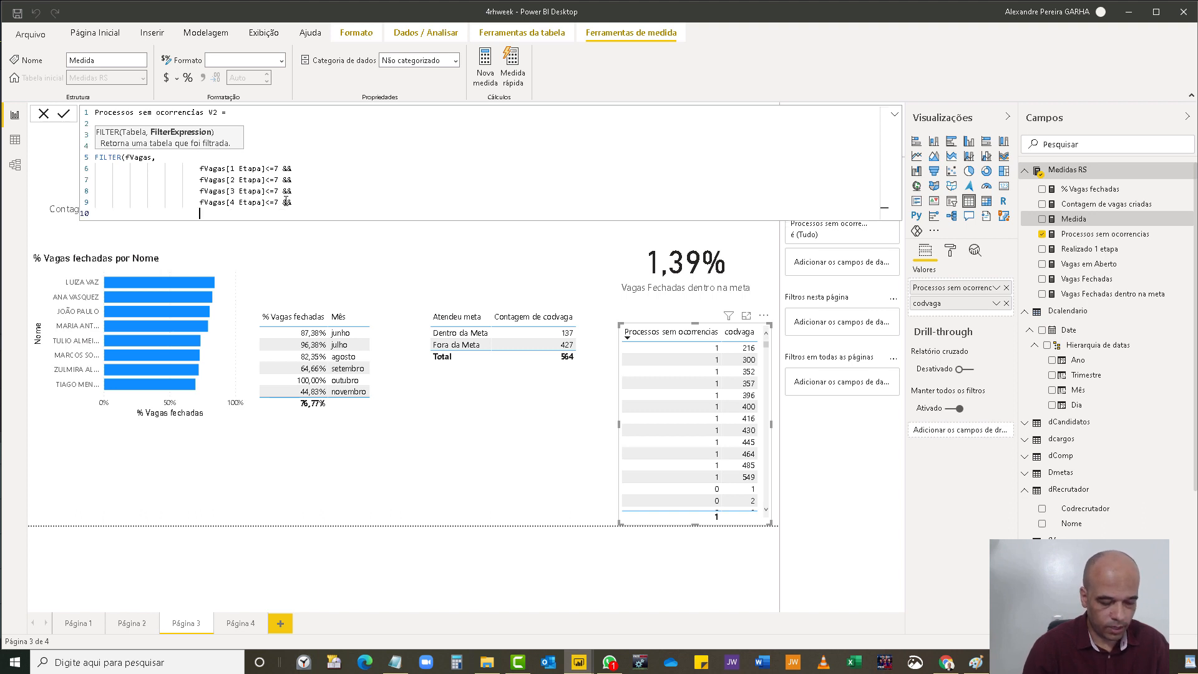
text(meta)
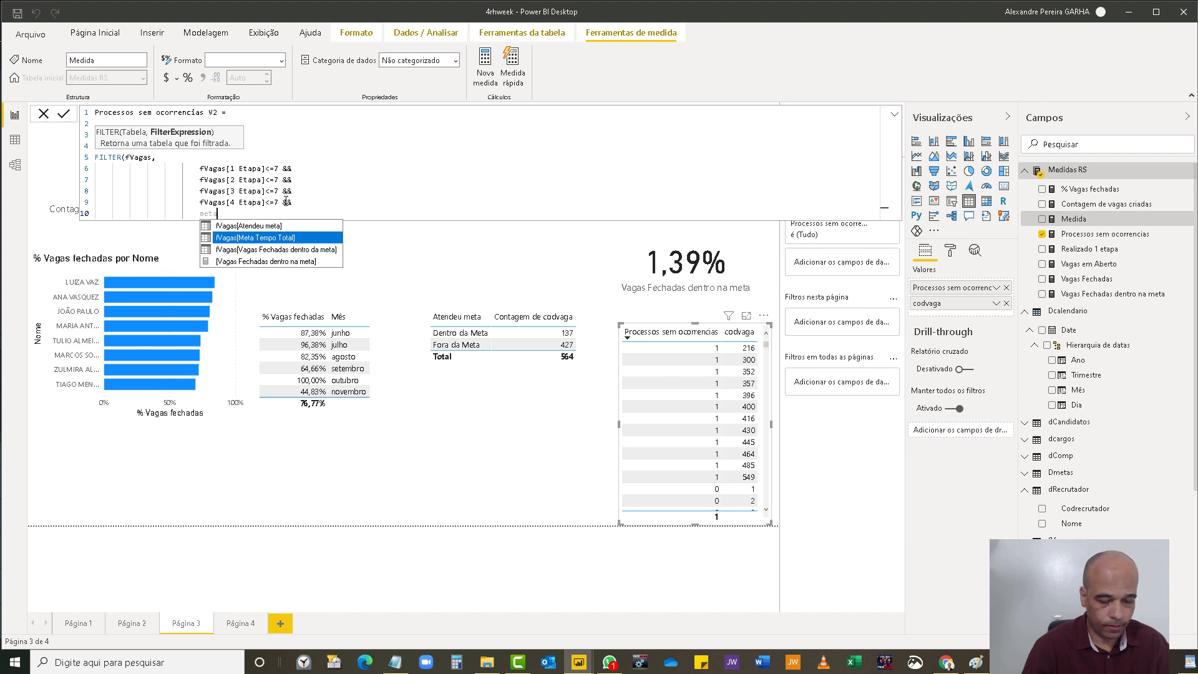
key(BackSpace)
key(BackSpace)
text(tem)
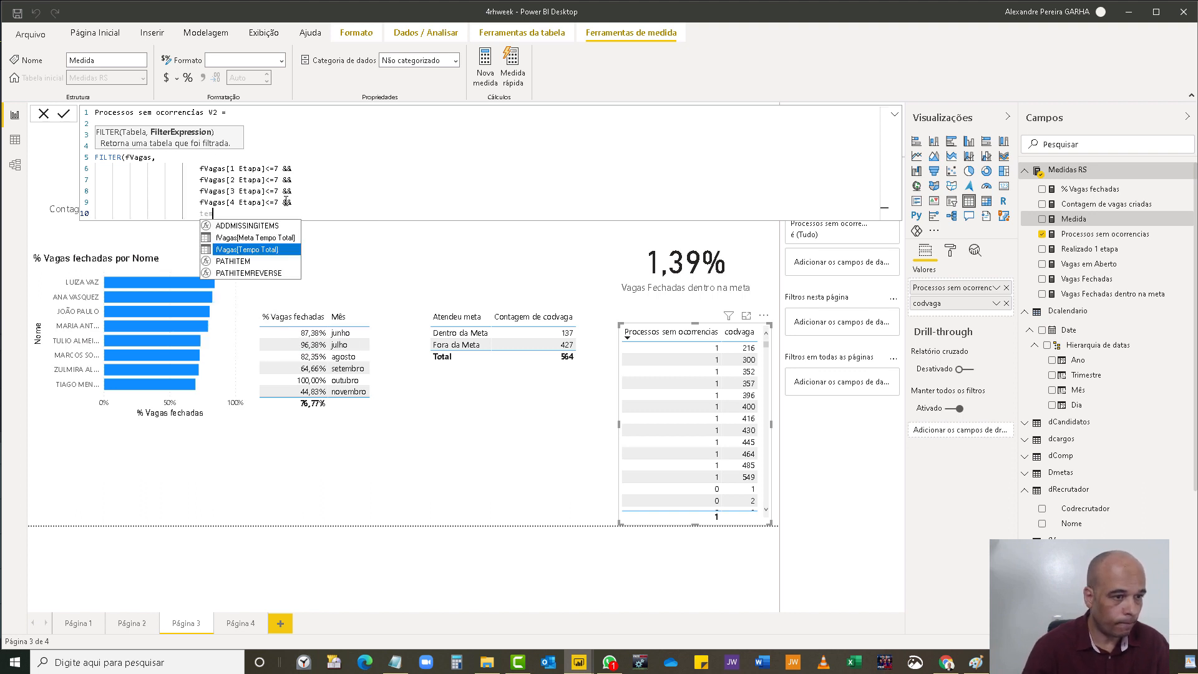
key(Tab)
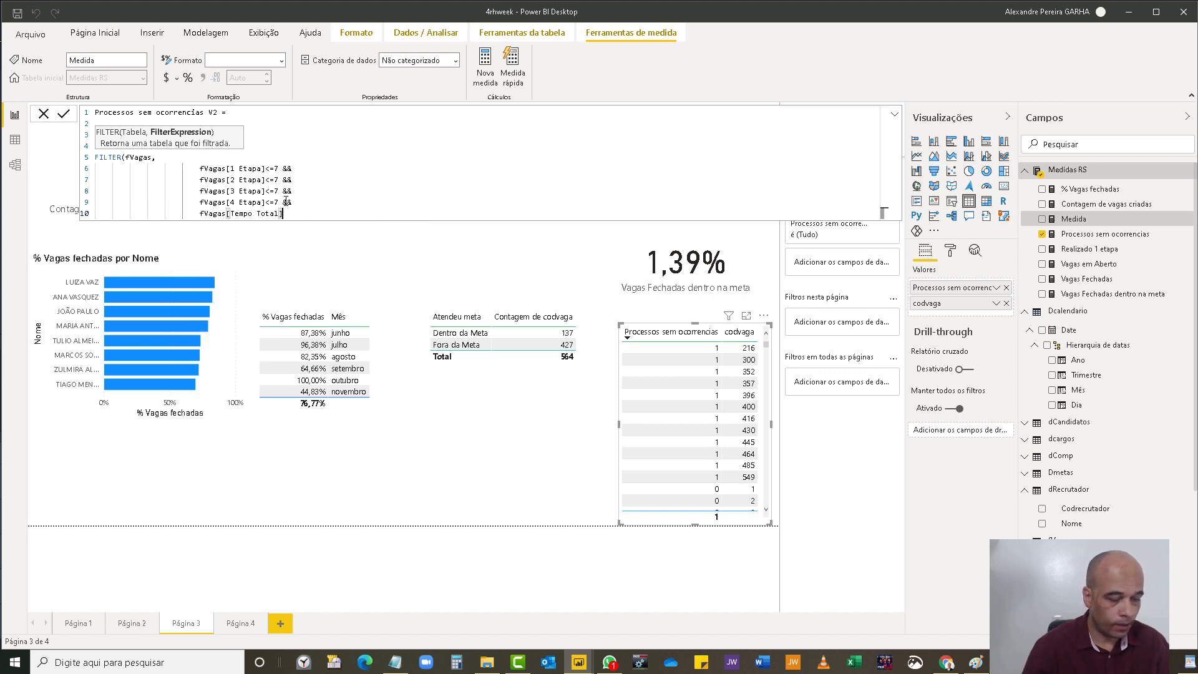
text(<=)
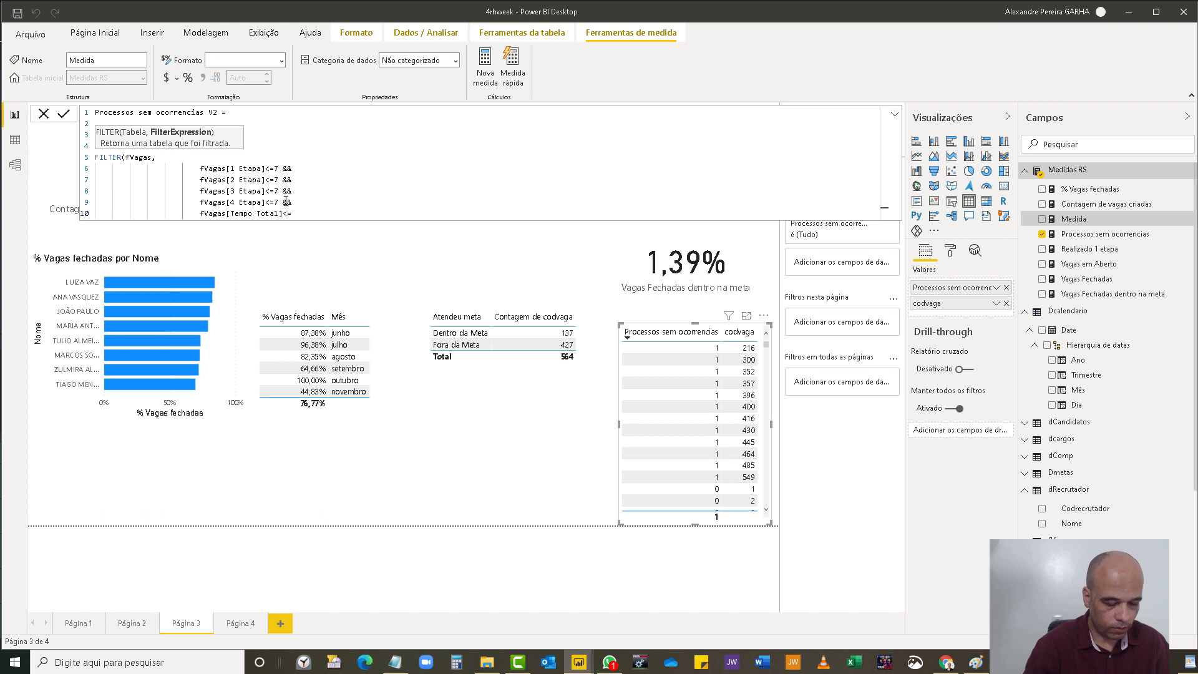
text(met)
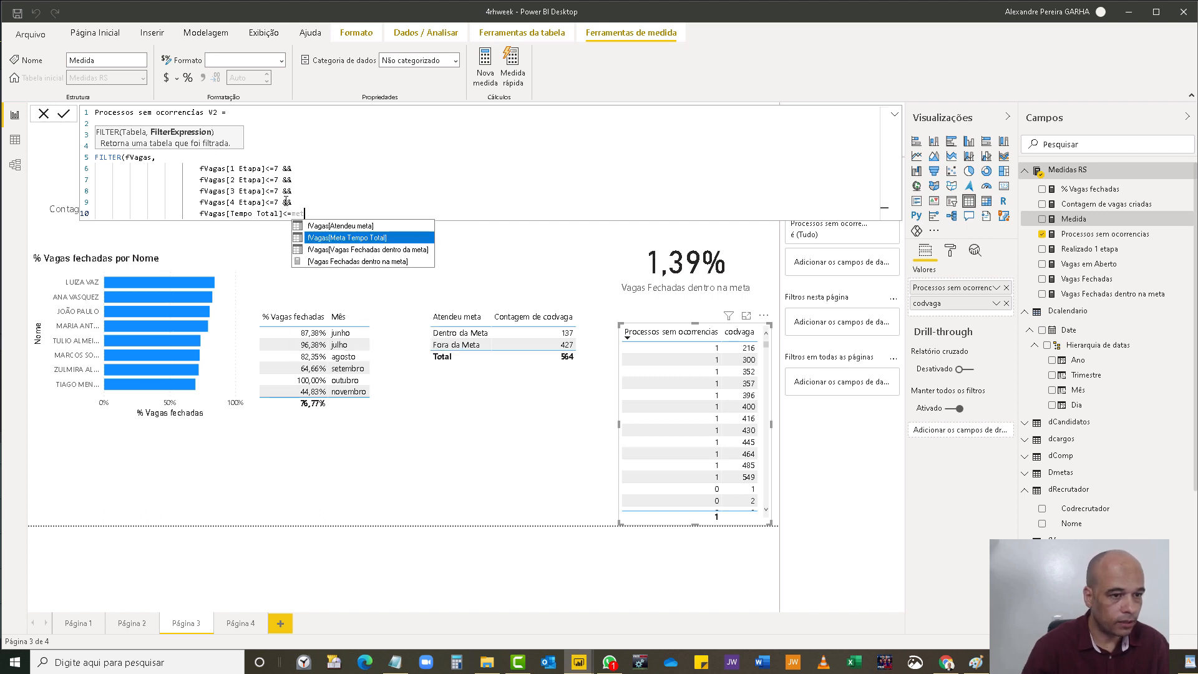
key(Tab)
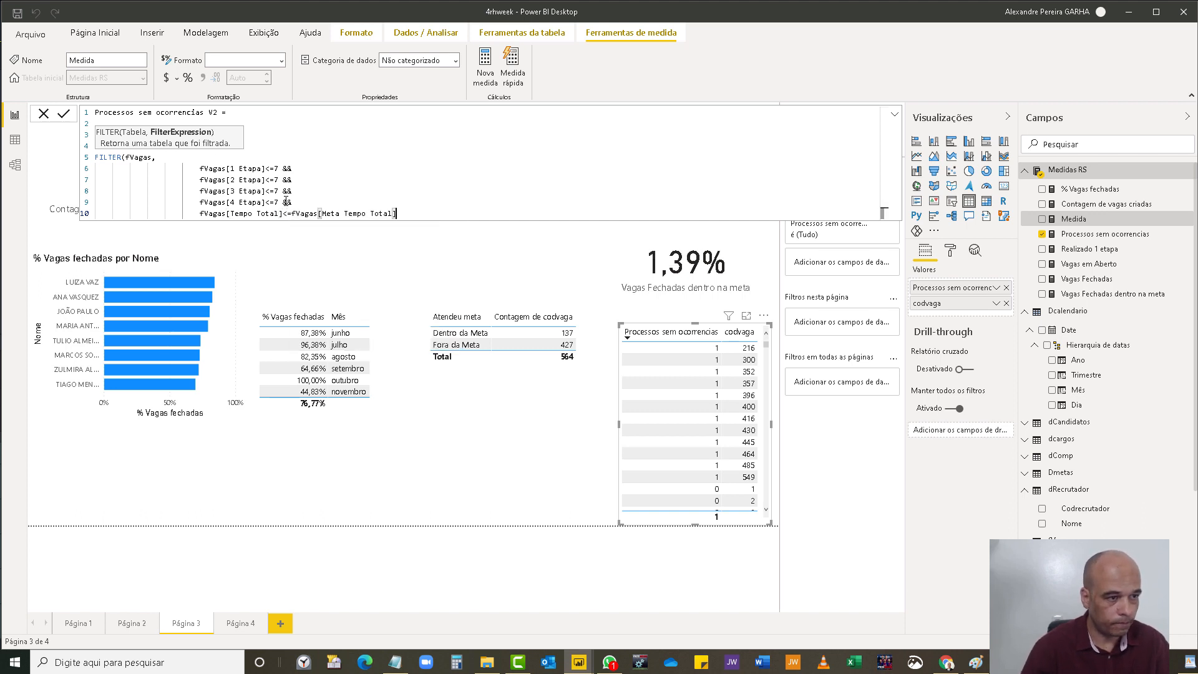
key(shift+Return)
text())
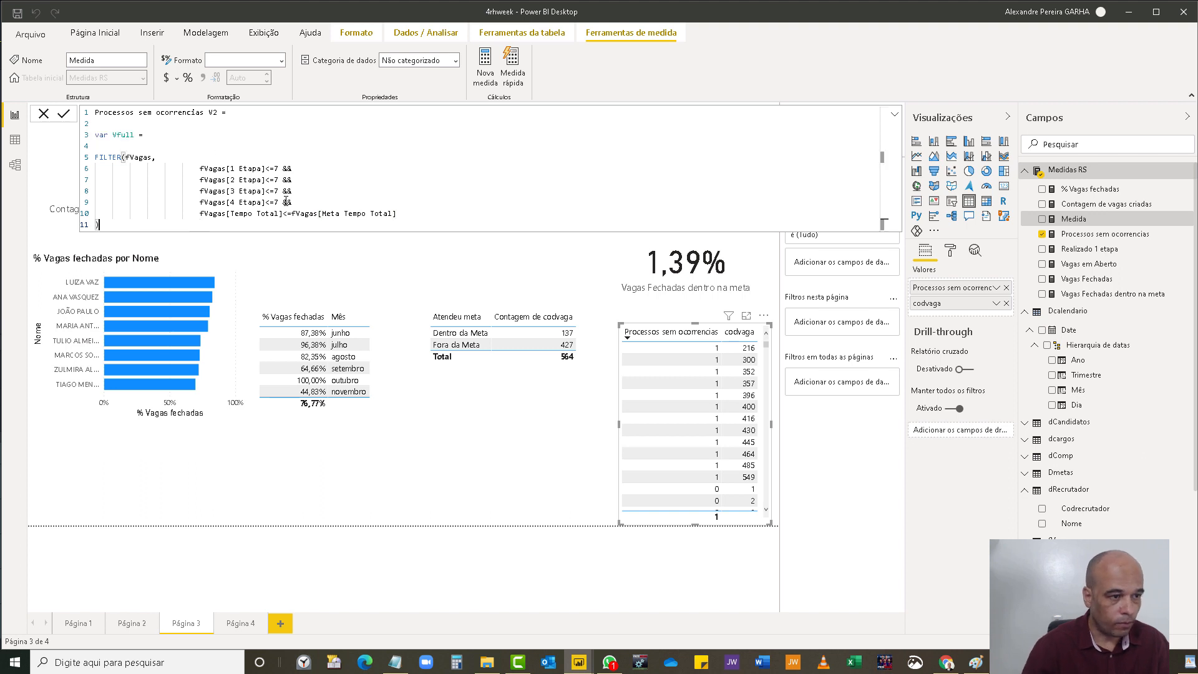
- Add a return statement after the FILTER block, separated from it by a blank line
key(shift+Return)
key(shift+Return)
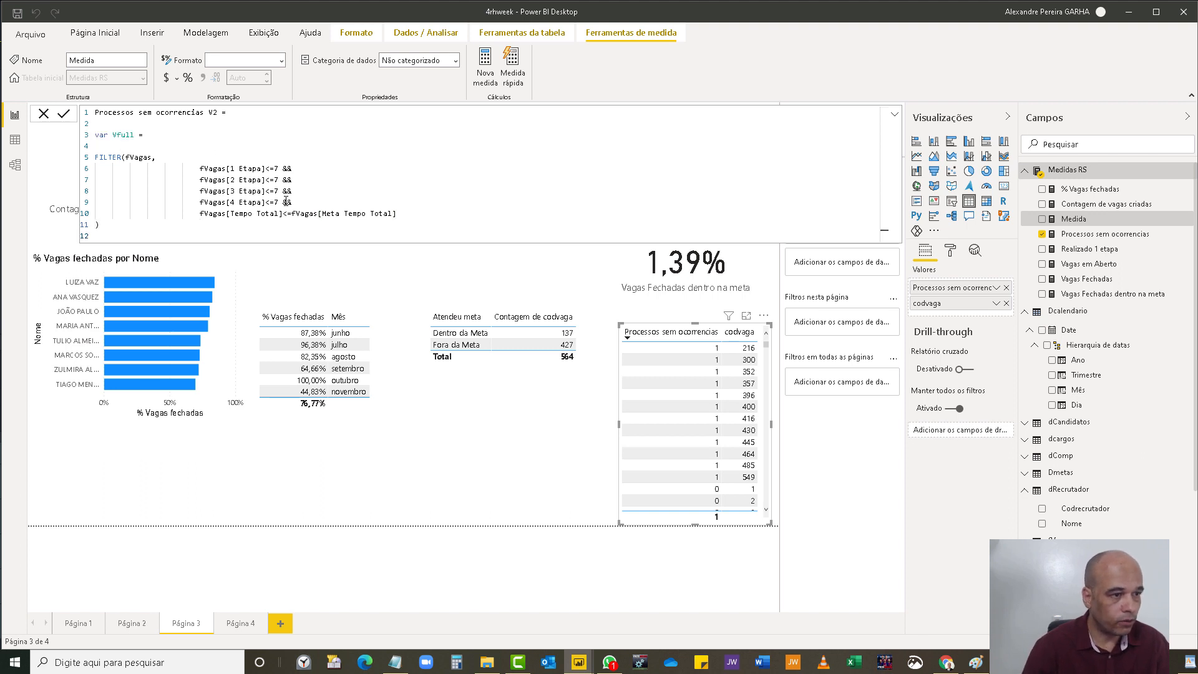
text(retun)
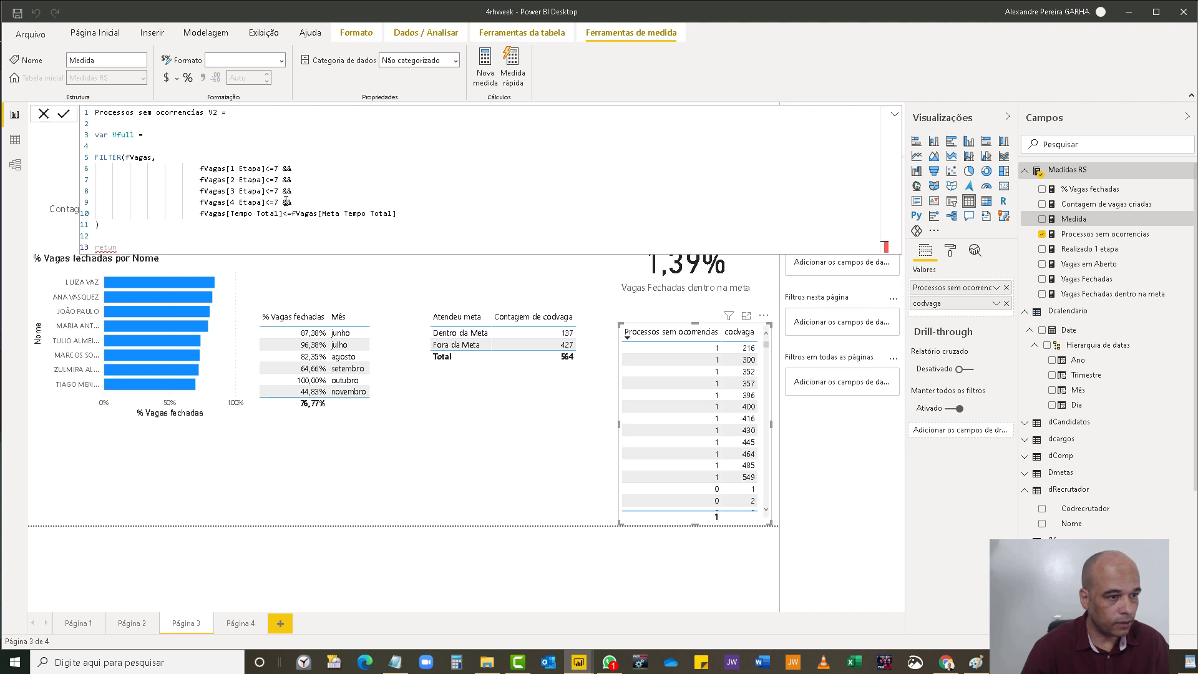
key(BackSpace)
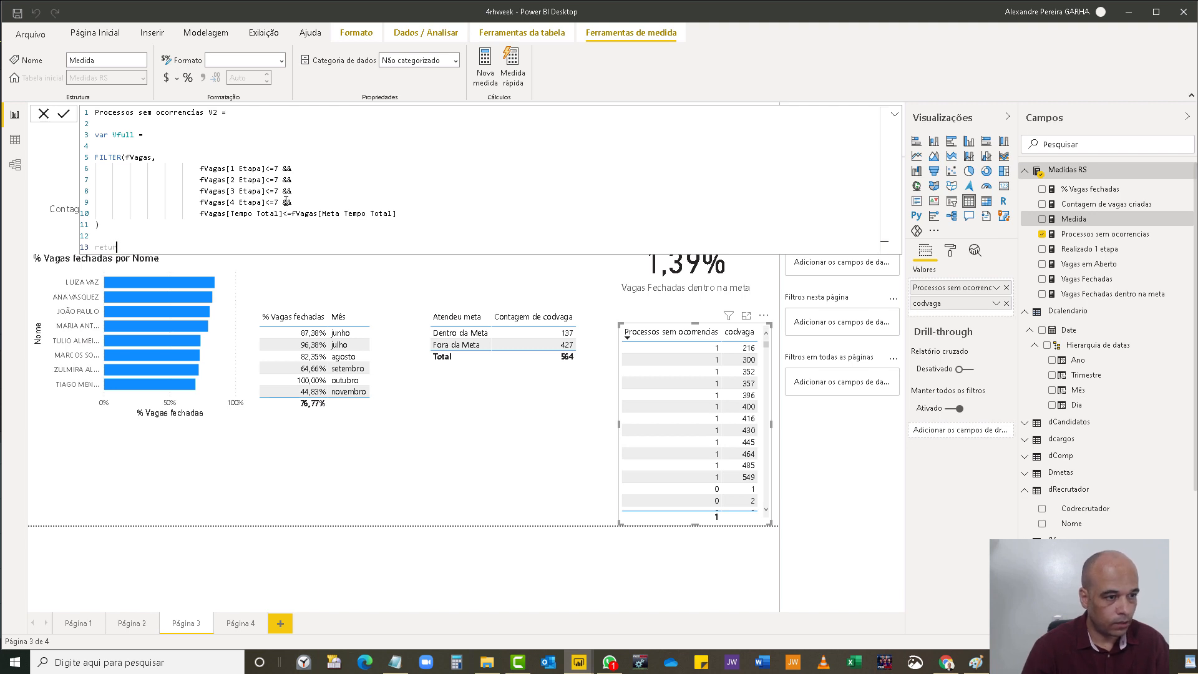
text(rn)
key(shift+Return)
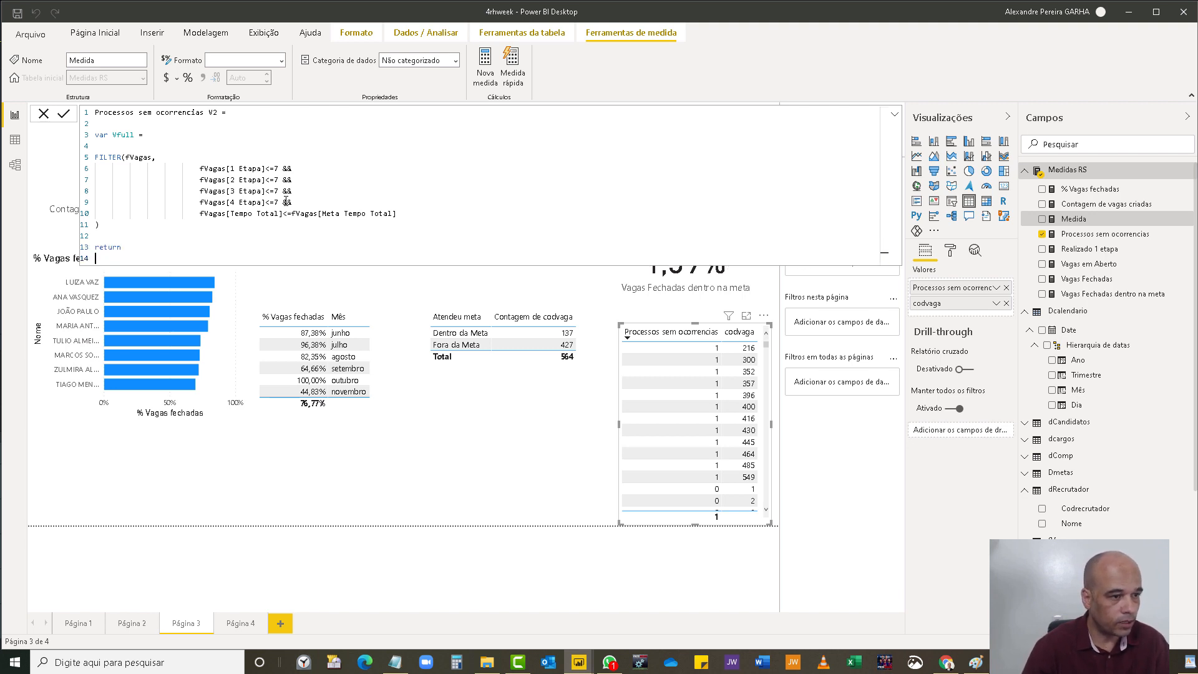
- Make the measure return COUNTROWS(Vfull) and commit the formula
text(coutr)
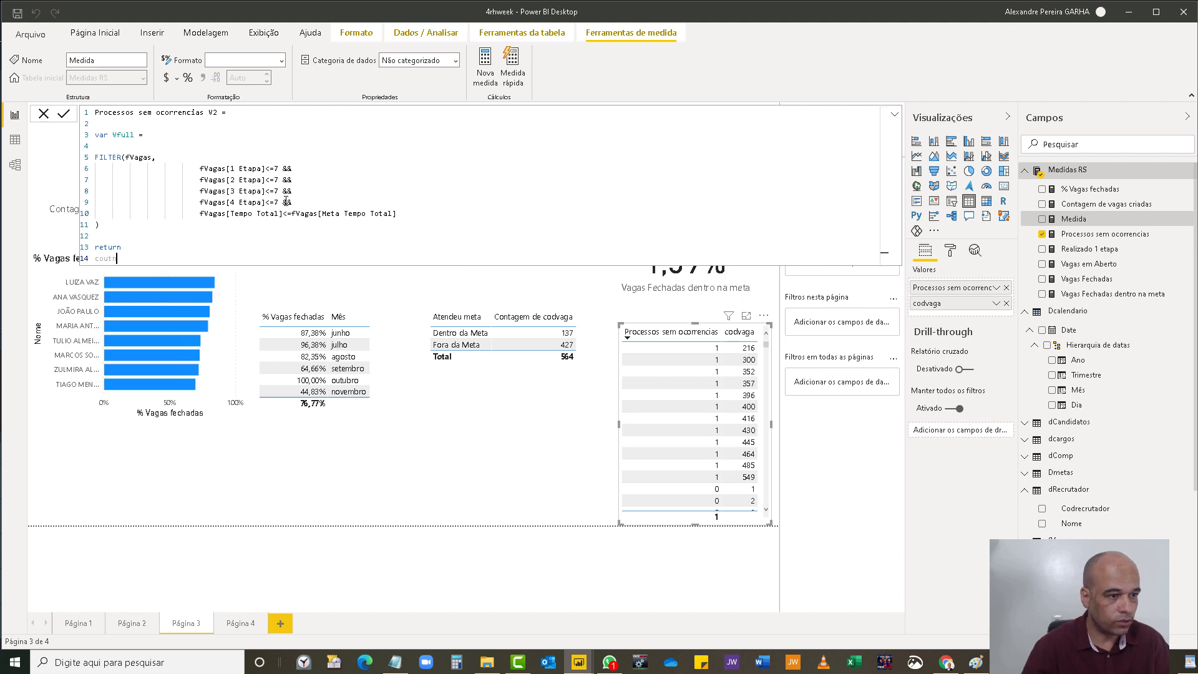
key(BackSpace)
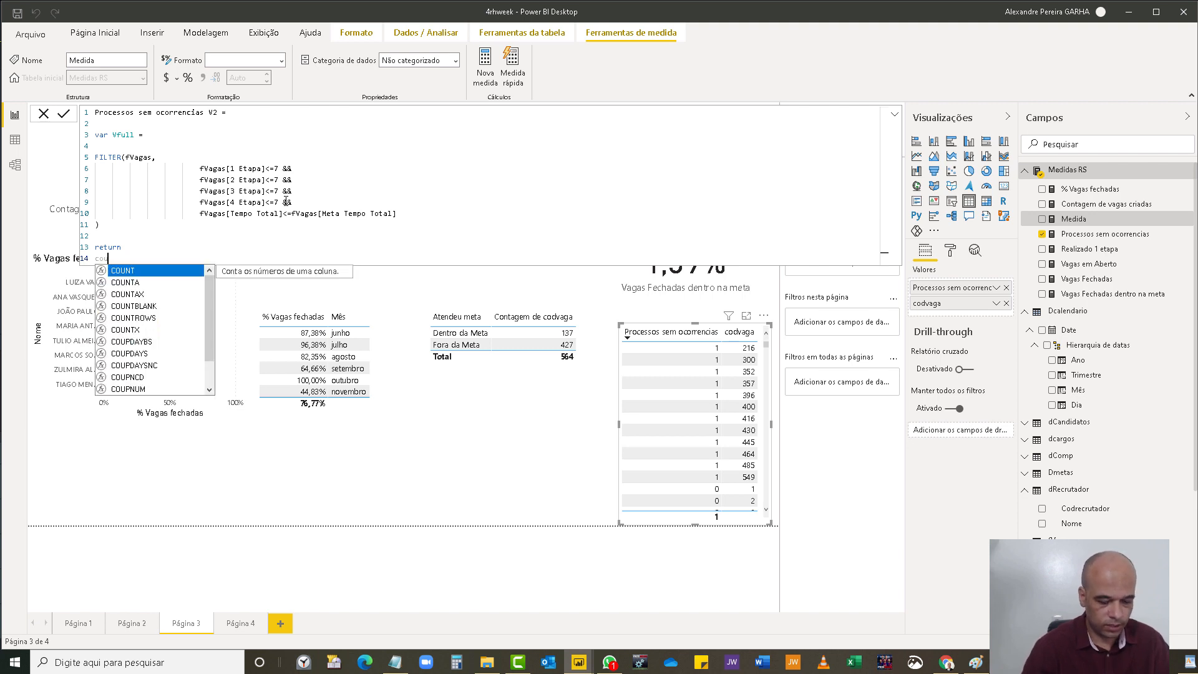
text(nt)
key(Down)
key(Down)
key(Down)
key(Down)
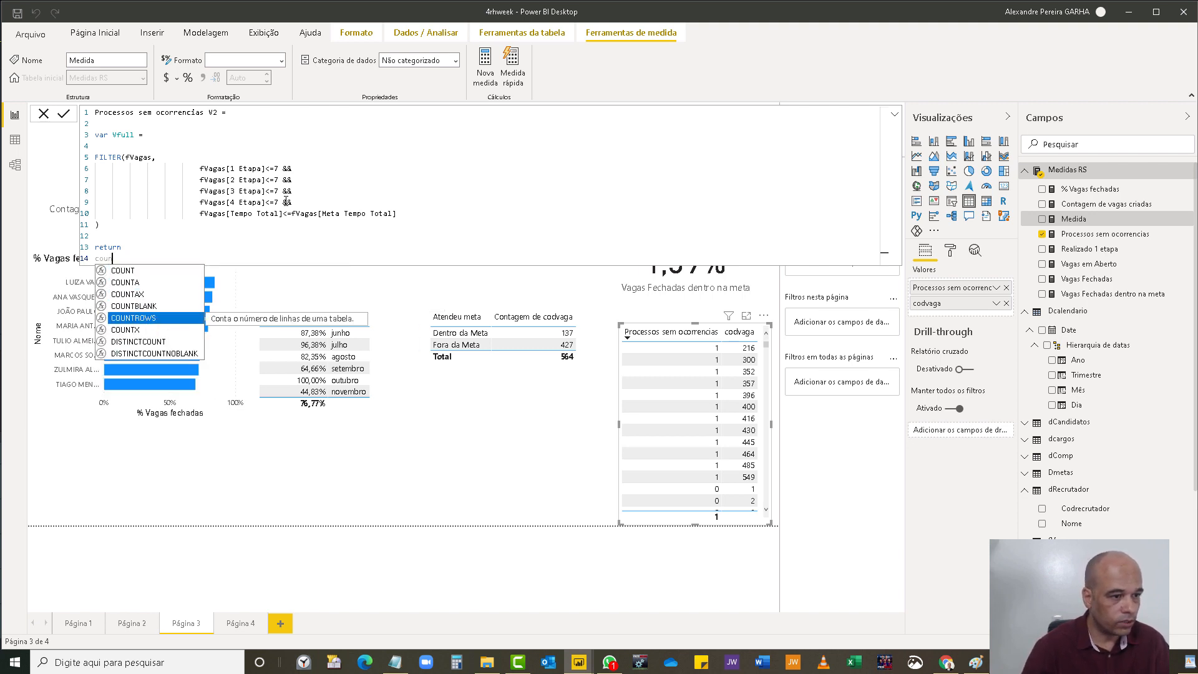
key(Tab)
text(Vfull)
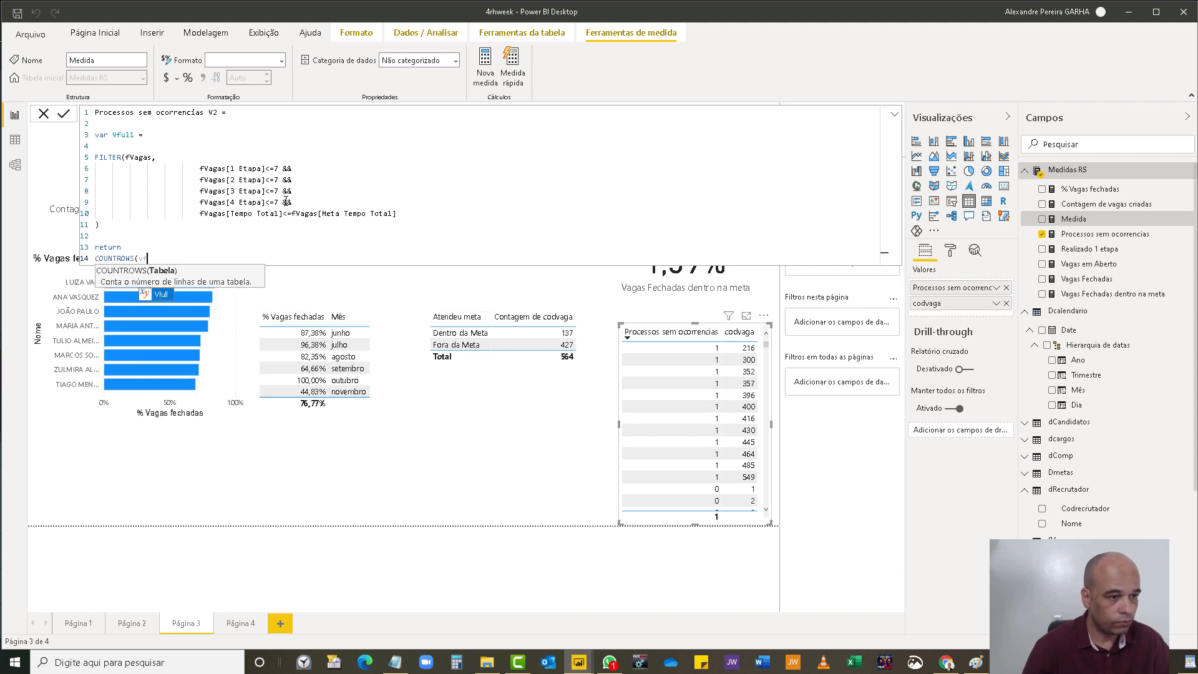
text())
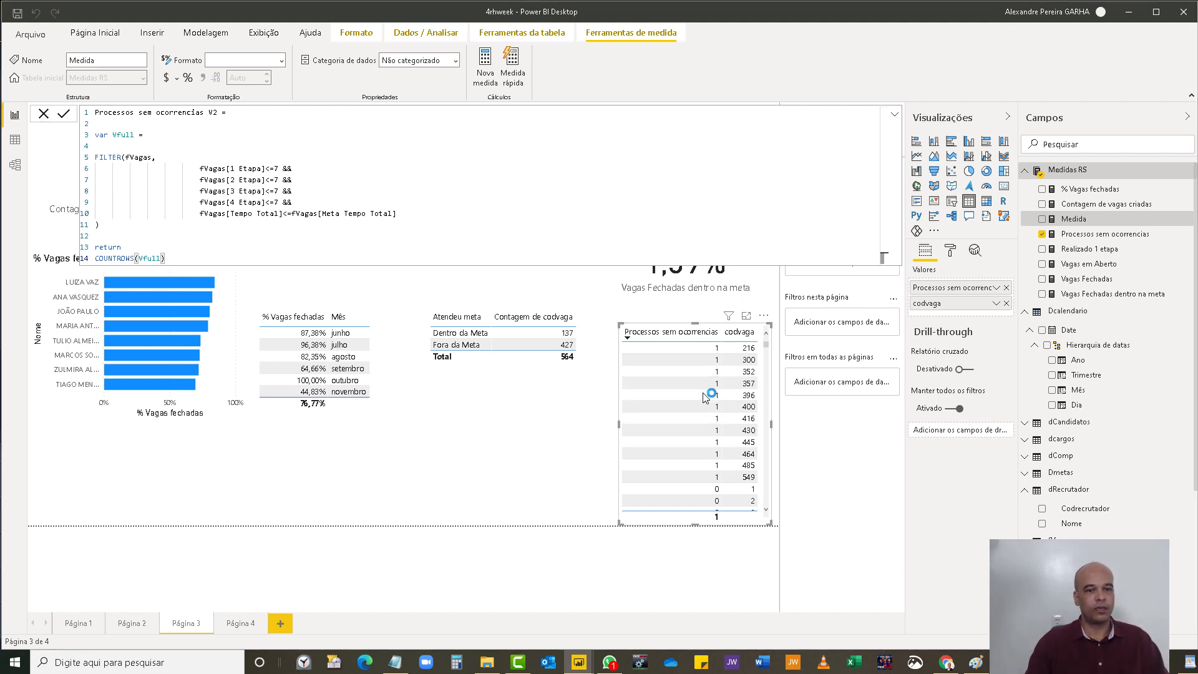
key(Return)
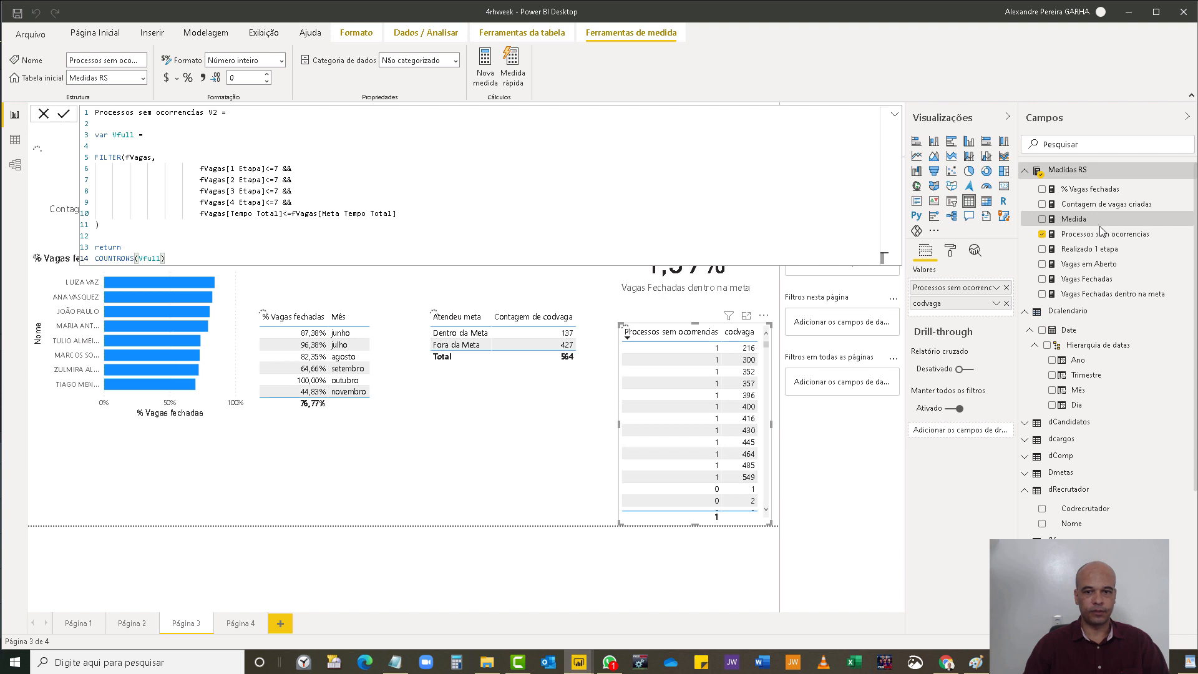
- Widen the Processos sem ocorrencias table and add the Processos sem ocorrencias V2 measure before codvaga, making the table slightly shorter
drag(1113, 237, 953, 293)
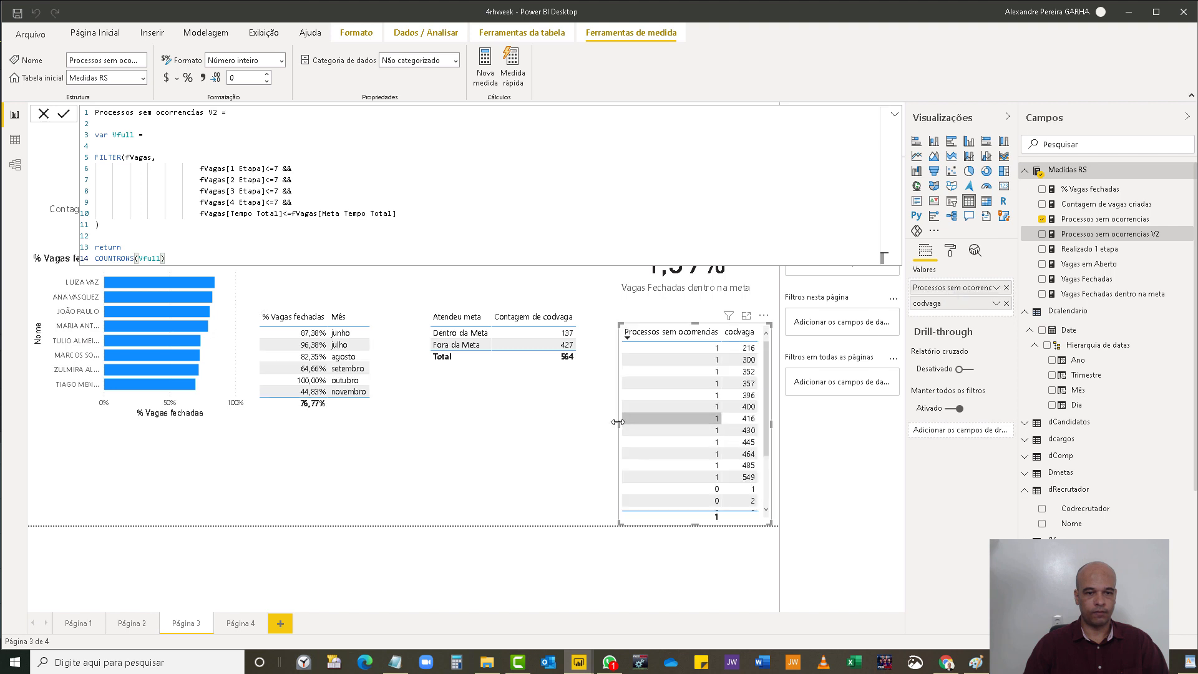
drag(618, 425, 575, 432)
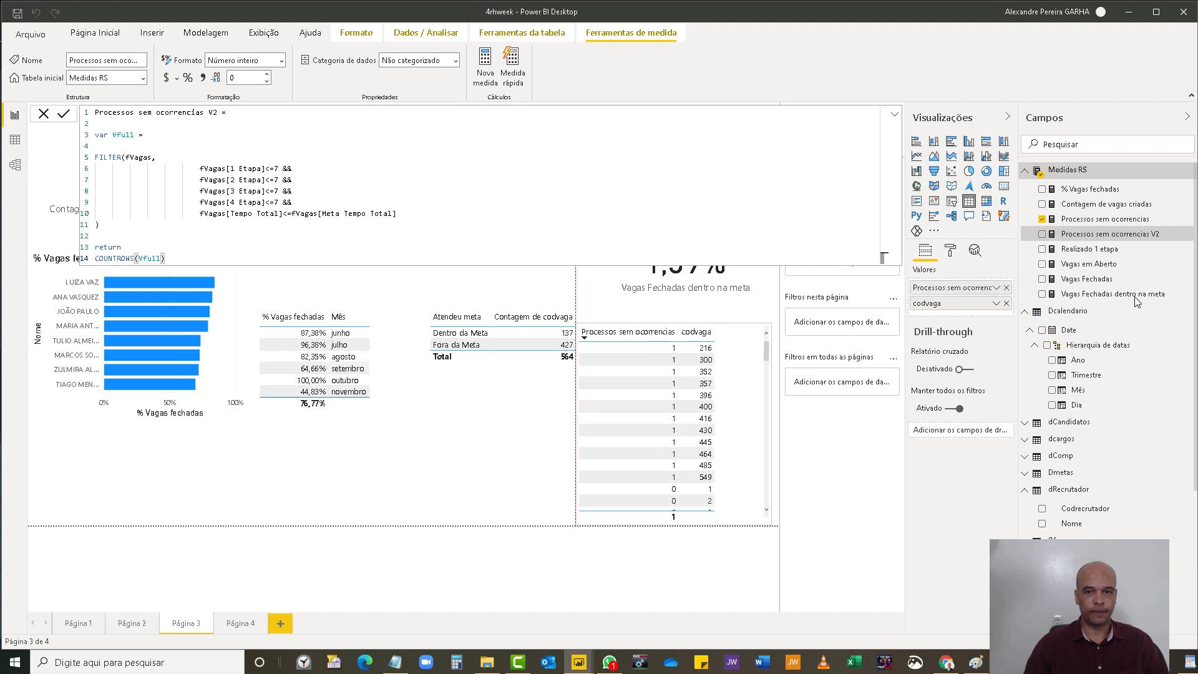
drag(1121, 234, 977, 304)
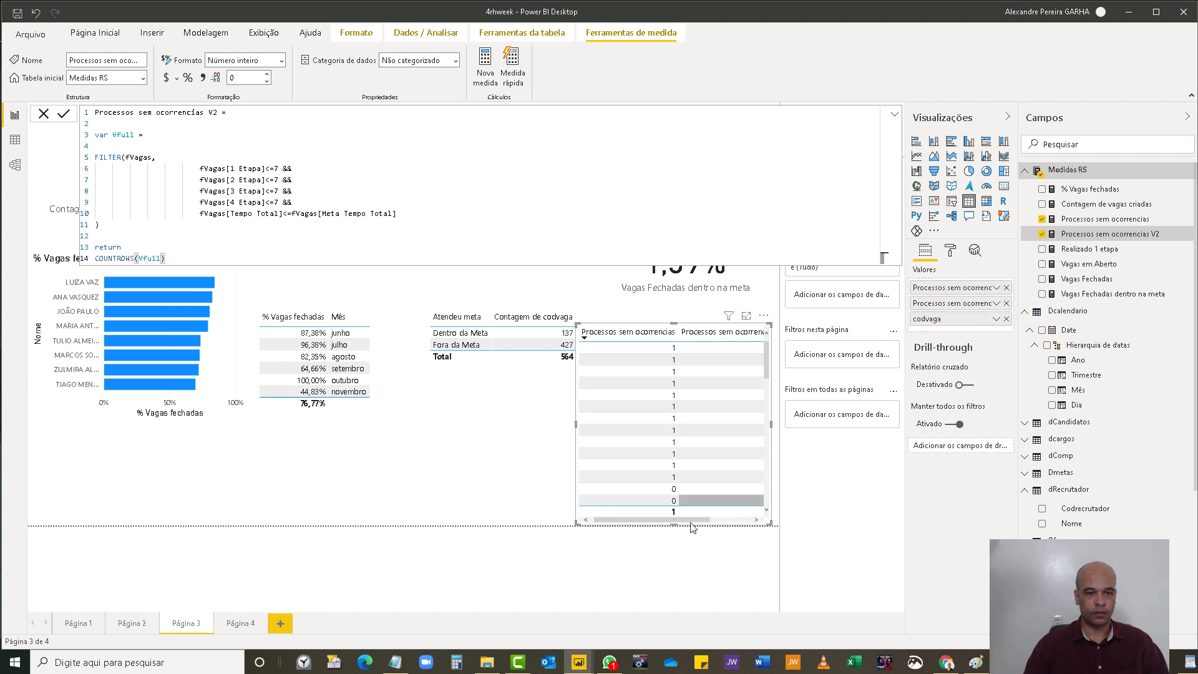
drag(671, 524, 667, 518)
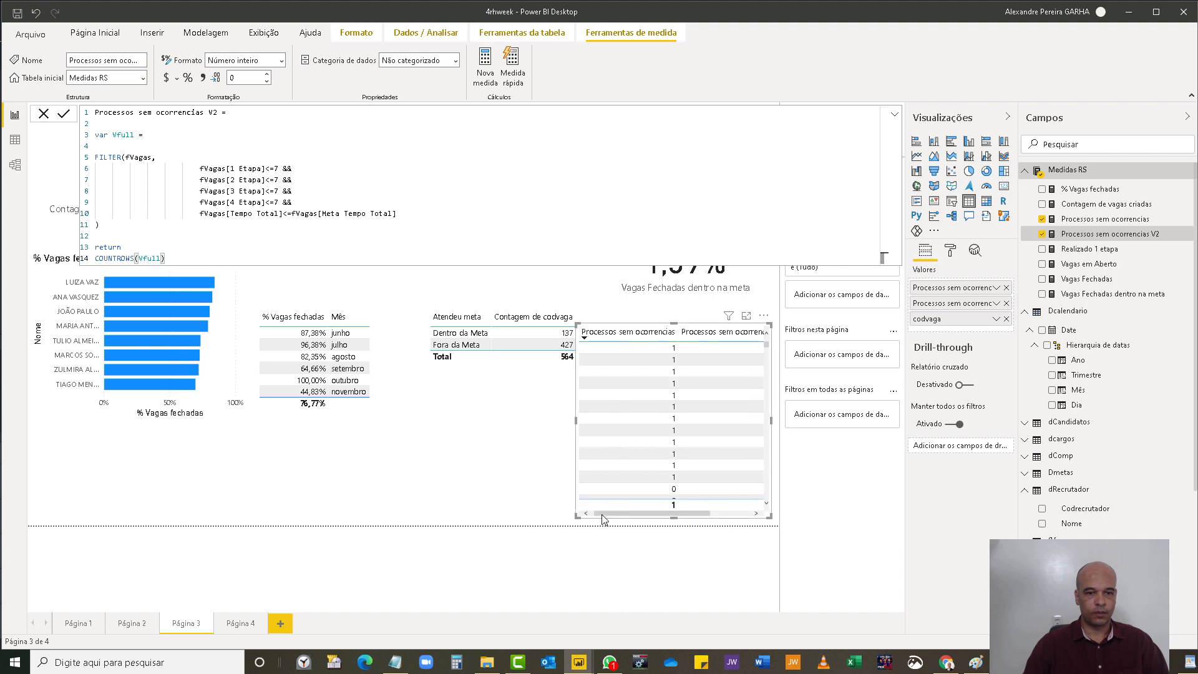
drag(591, 519, 640, 519)
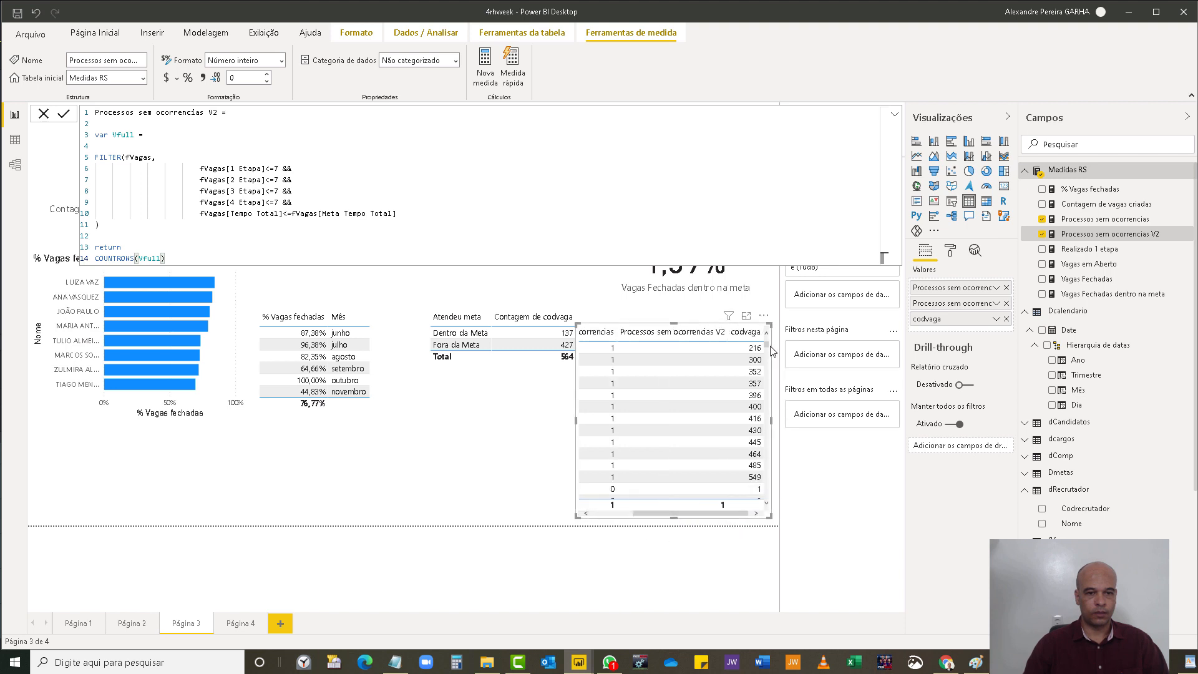
- Sort the process table by Processos sem ocorrencias V2 in descending order and check the process that comes first
drag(766, 347, 773, 508)
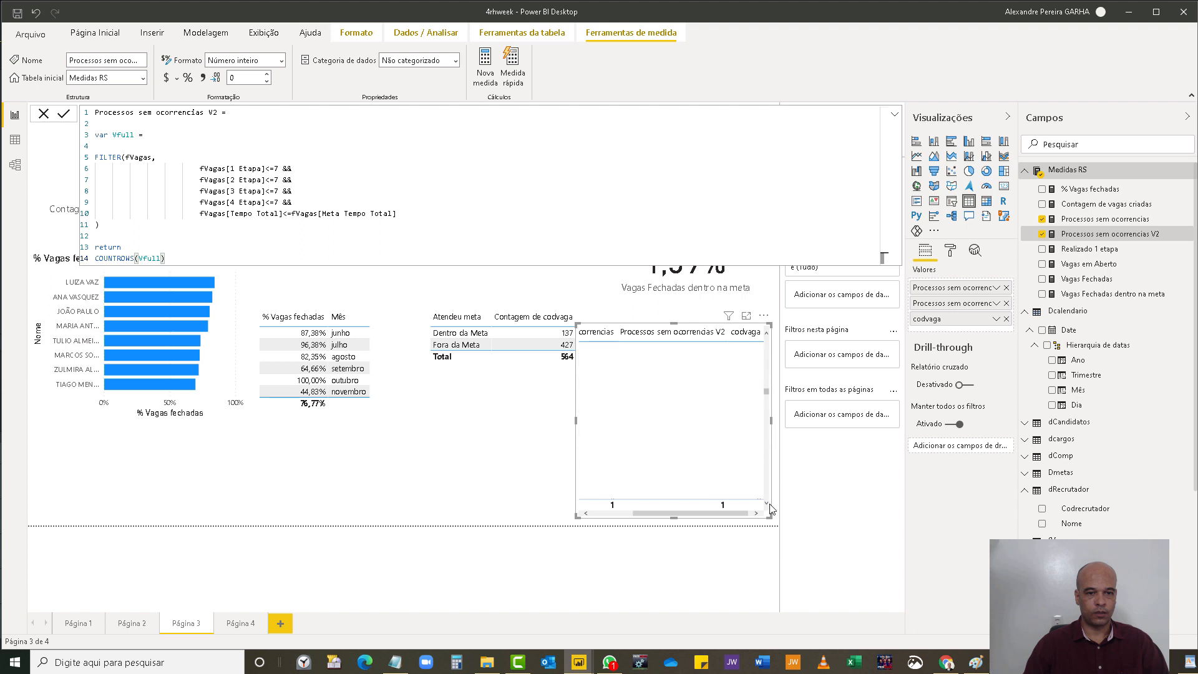
click(673, 332)
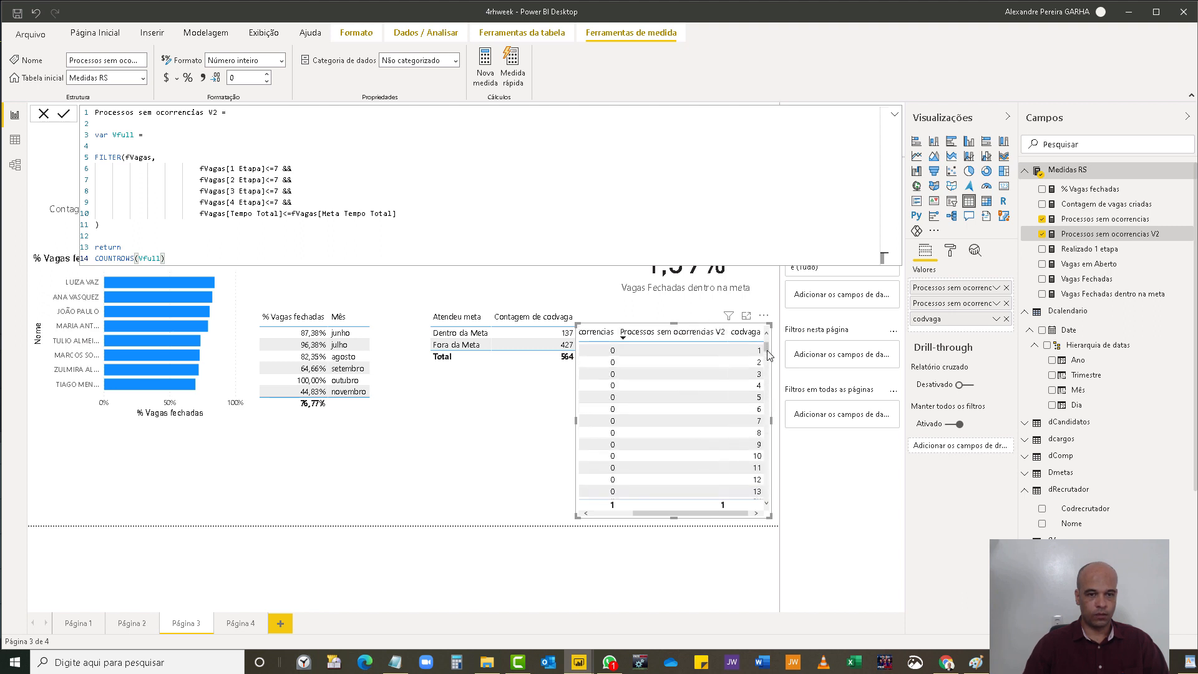
scroll(768, 349, down, 2)
scroll(766, 349, up, 2)
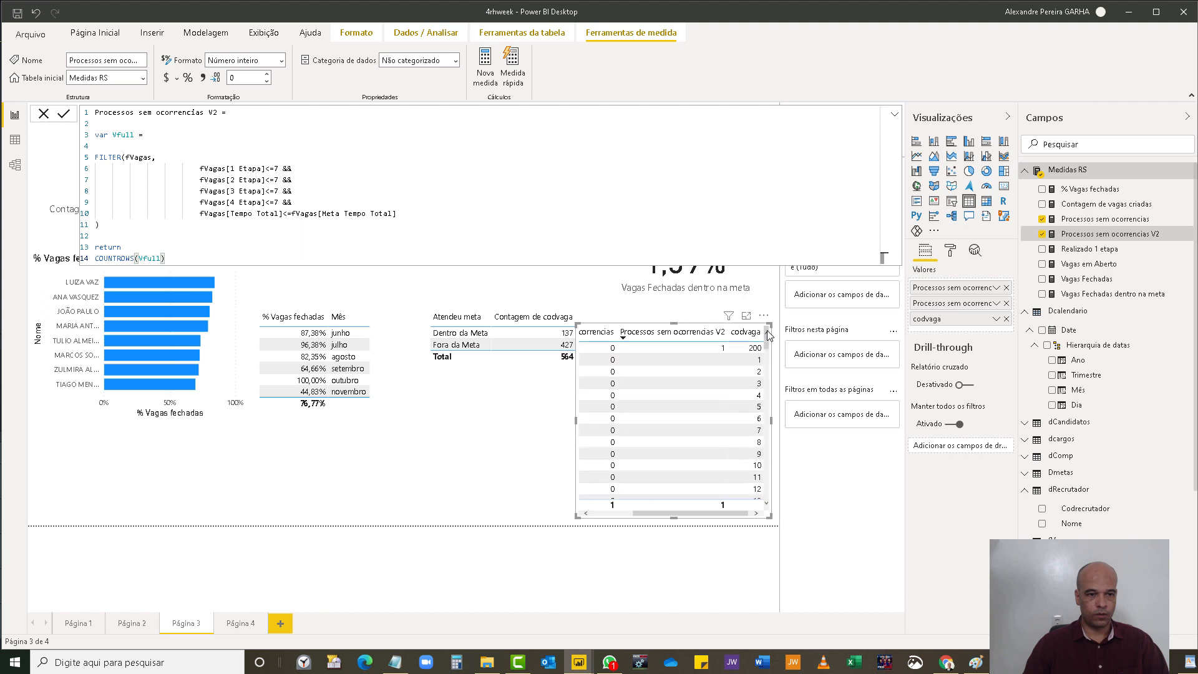
click(399, 443)
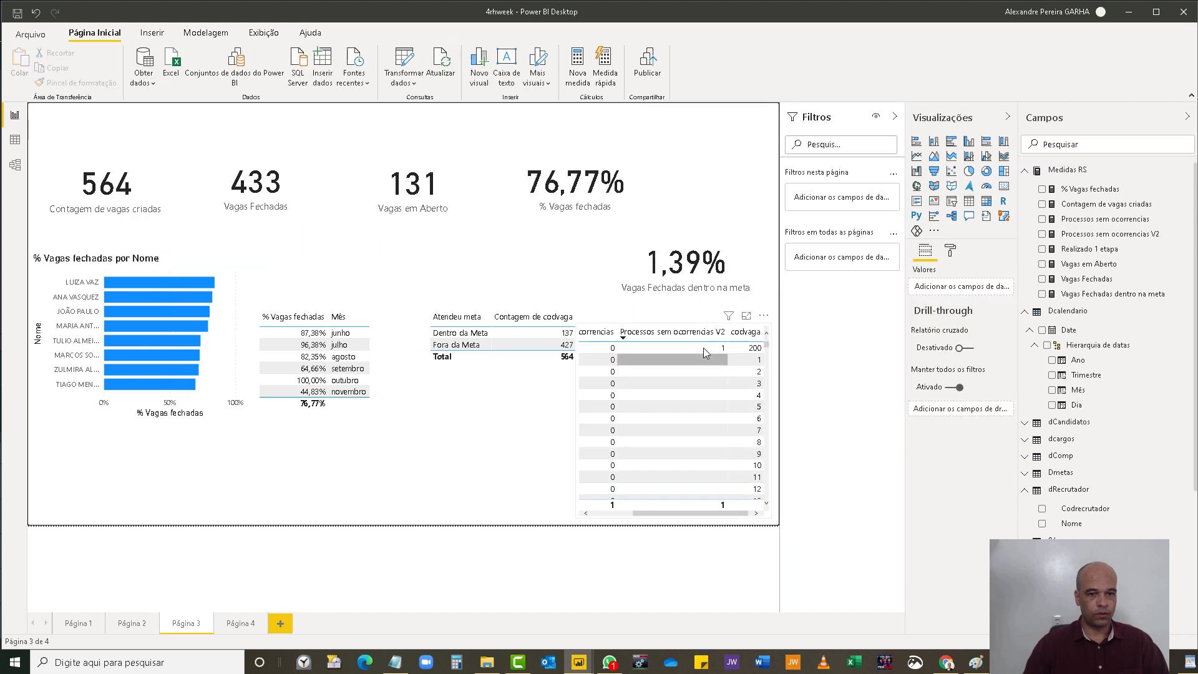
- Show the fVagas table data and filter its codvaga column to 200
click(15, 140)
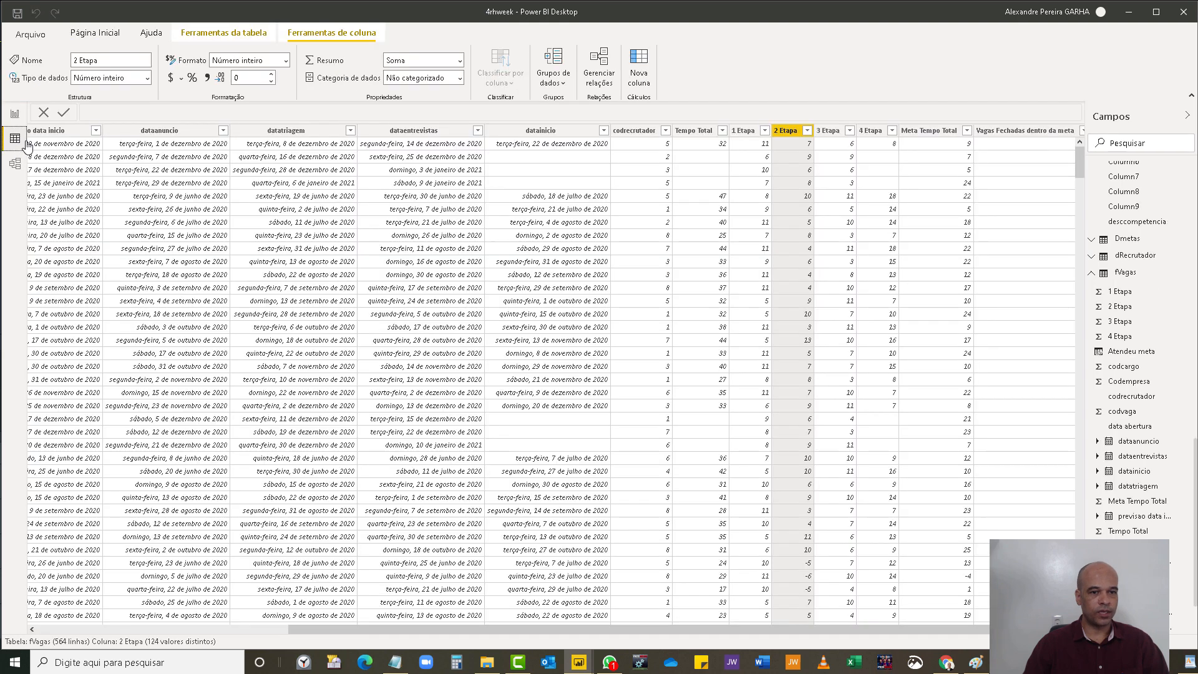
drag(331, 632, 78, 617)
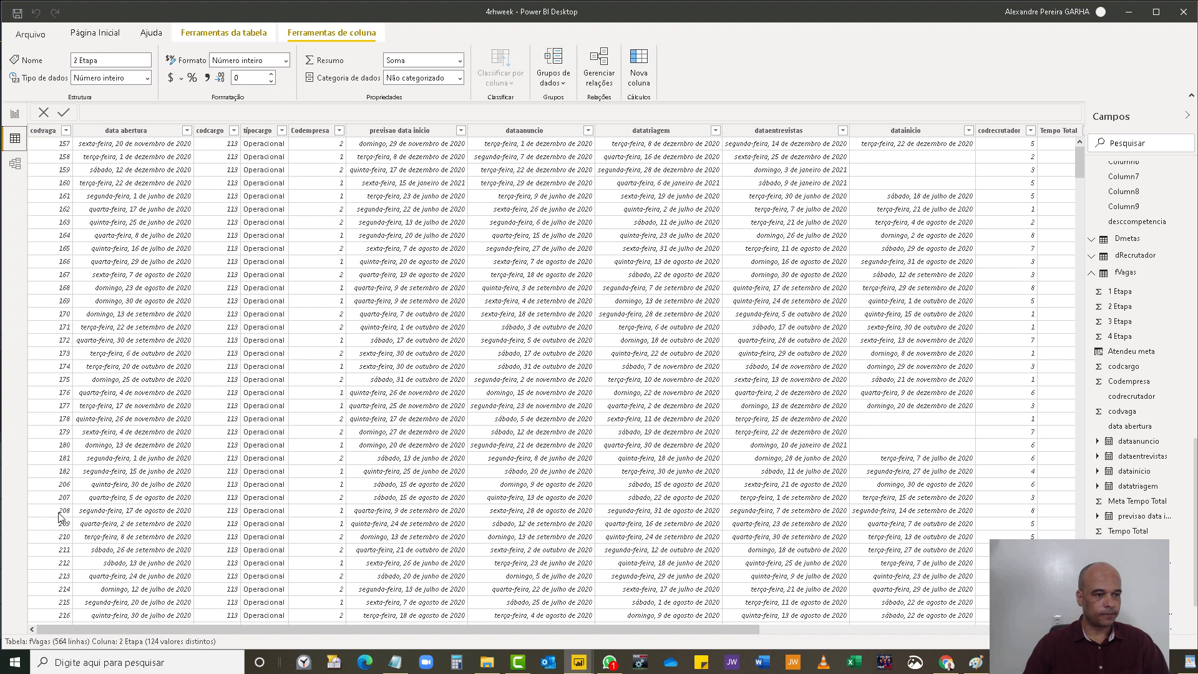
click(64, 132)
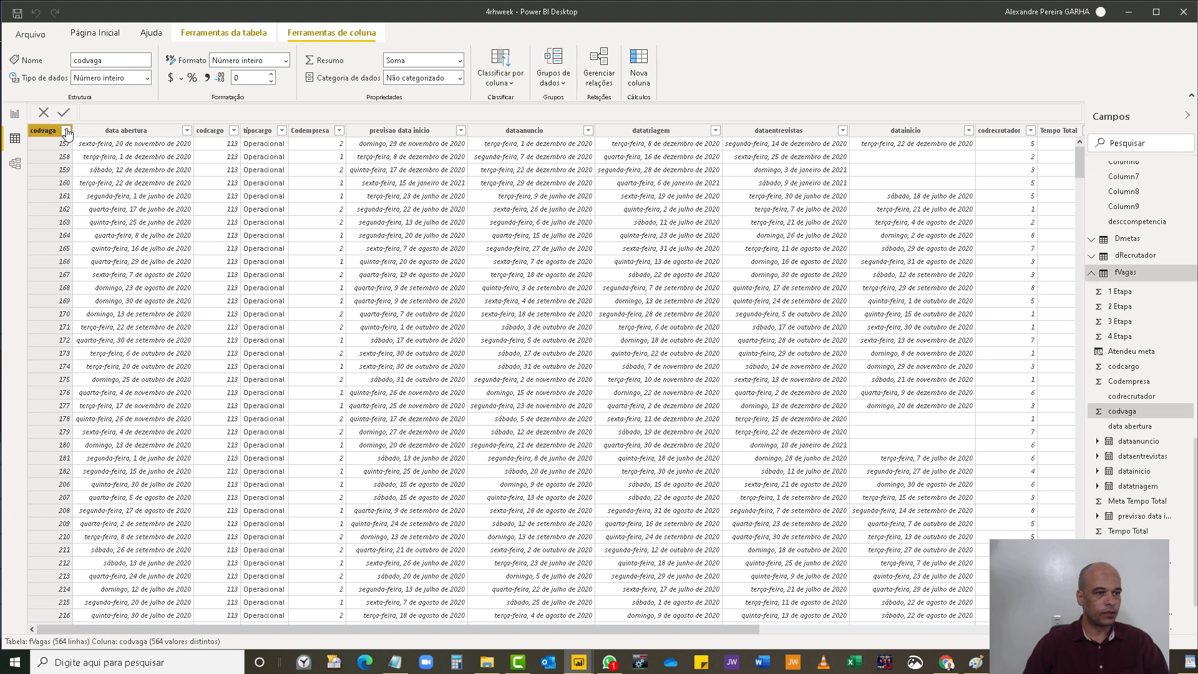
click(66, 132)
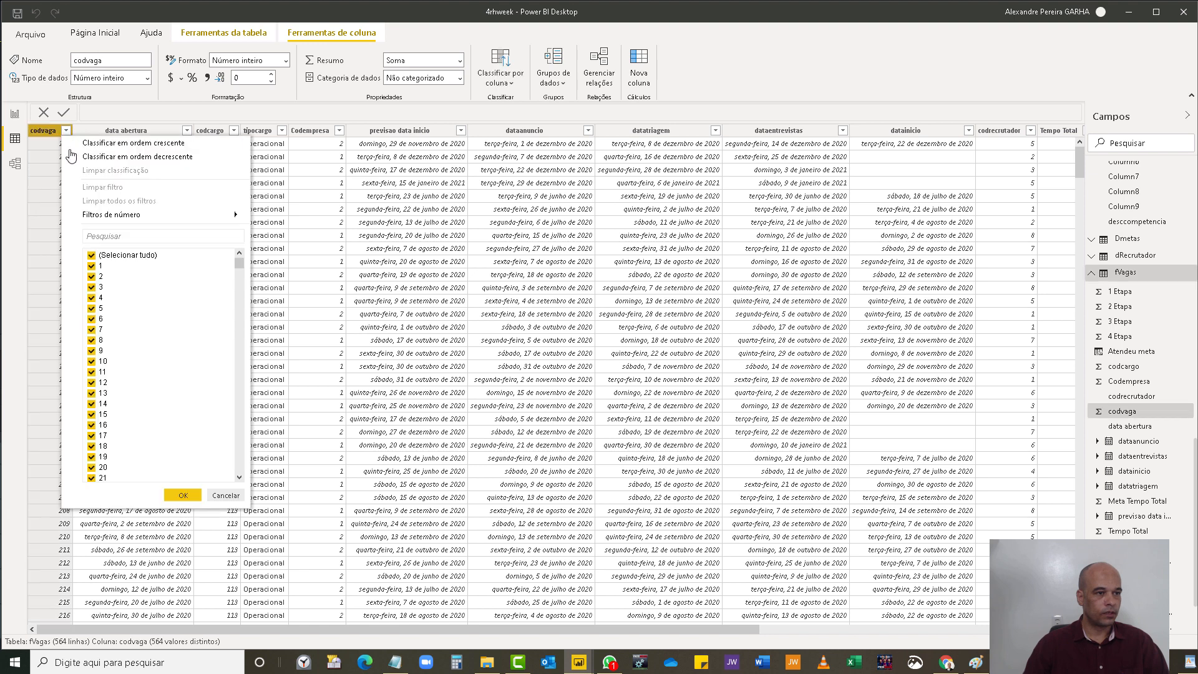
click(105, 236)
text(200)
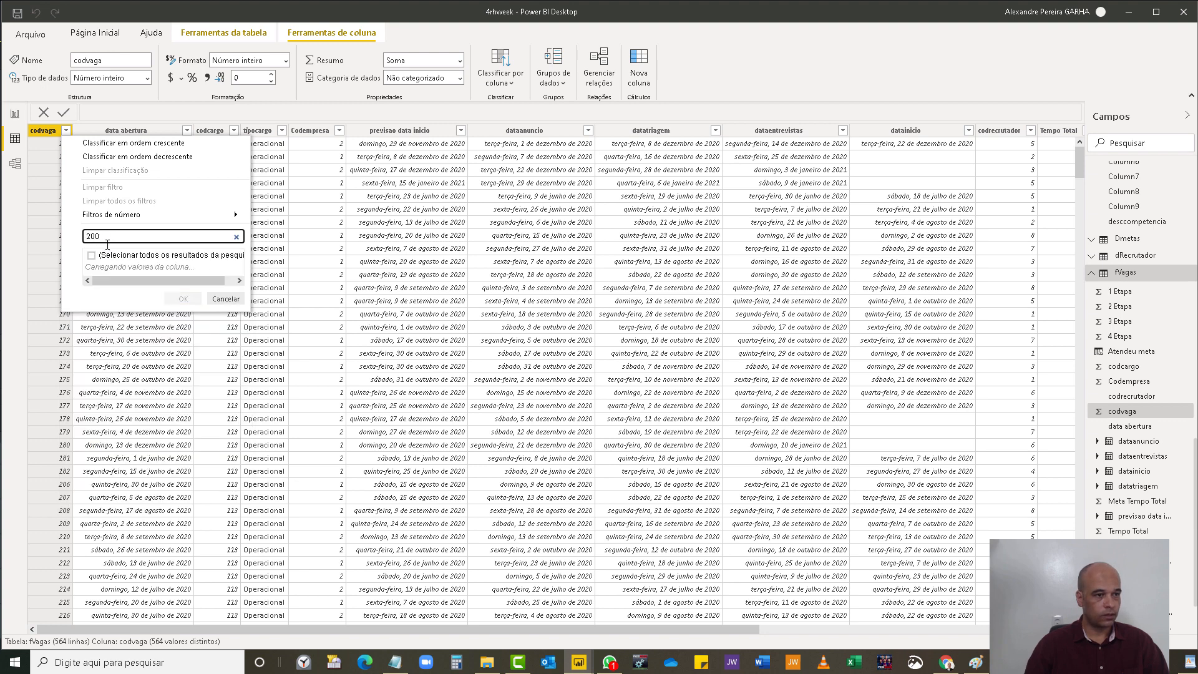
click(183, 297)
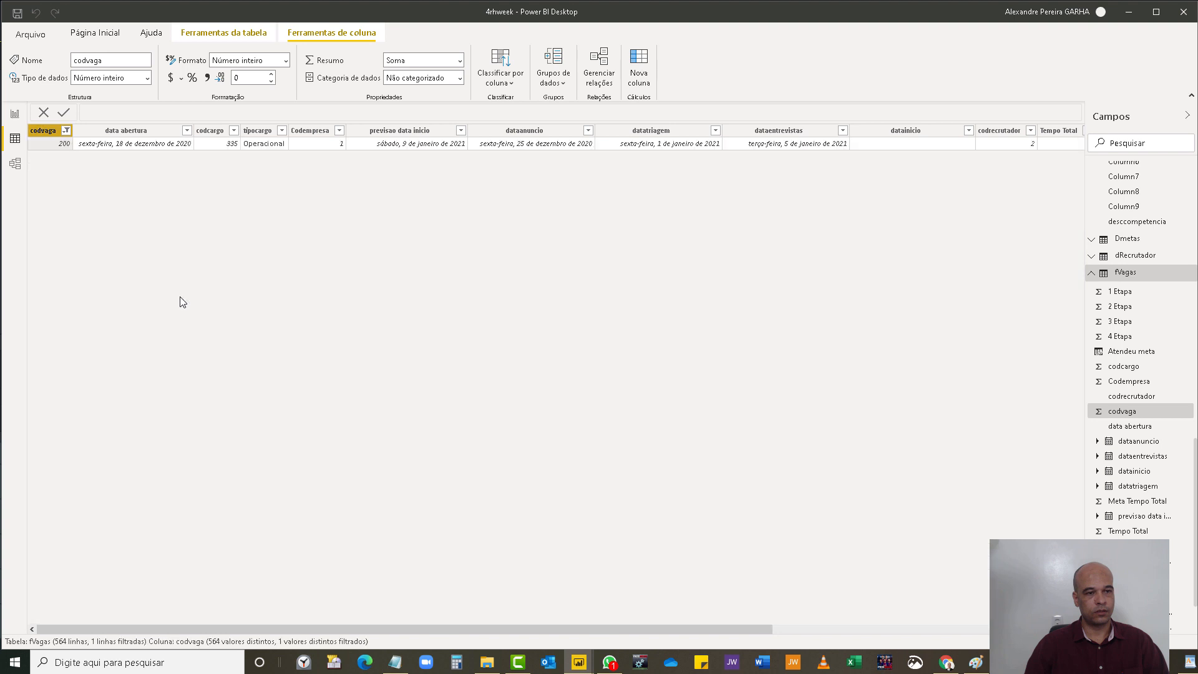
- Examine the filtered vacancy's dates, stage times, Tempo Total and target columns through to Atendeu meta
click(768, 151)
key(Right)
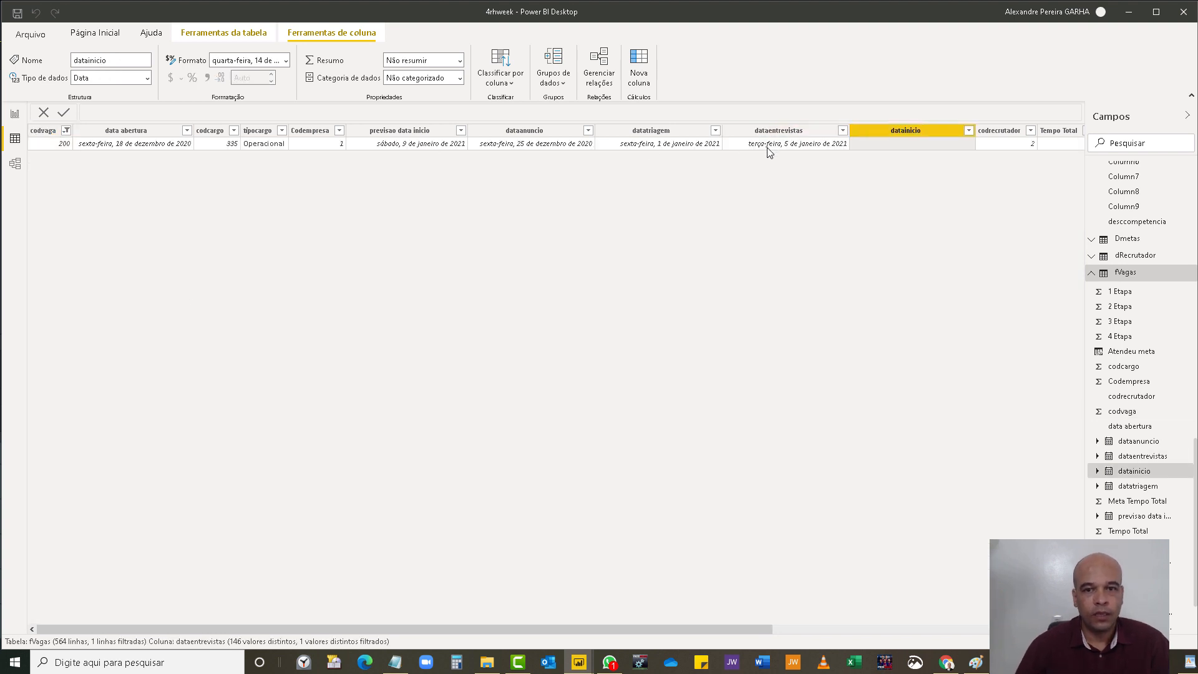
key(Right)
key(Right)
key(Right)
key(Right)
key(Right)
key(Right)
key(Right)
key(Right)
key(Right)
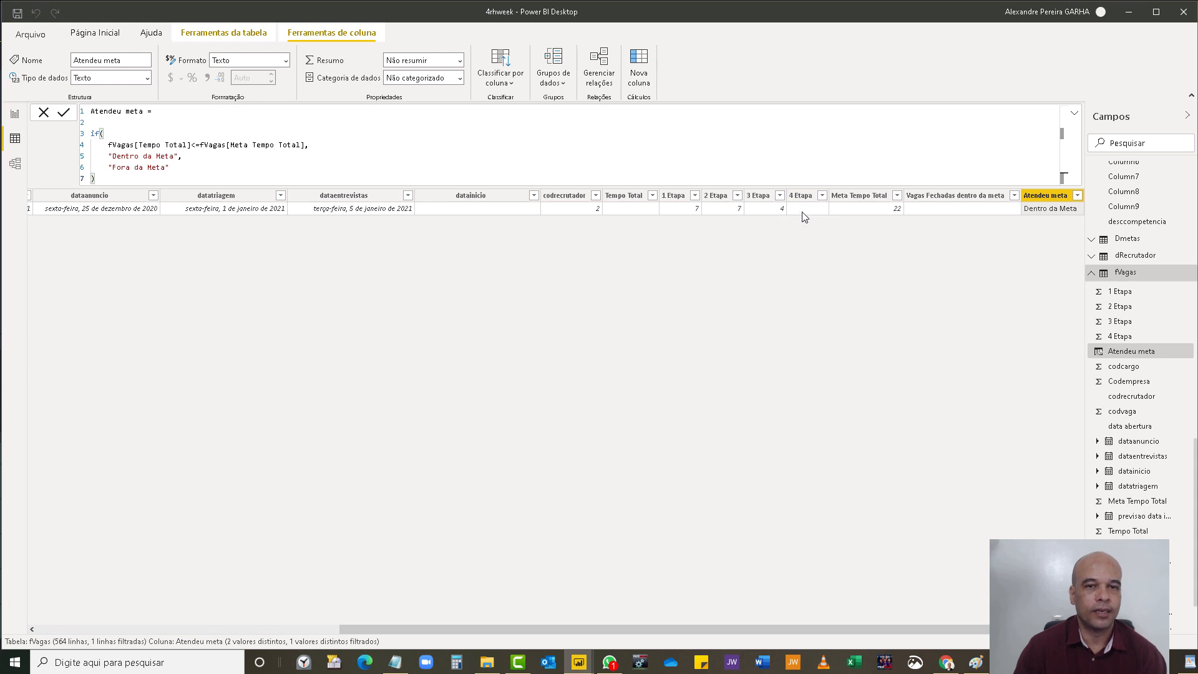
- Return to the report, open the Processos sem ocorrencias V2 formula and insert an empty line before the Tempo Total condition
click(15, 117)
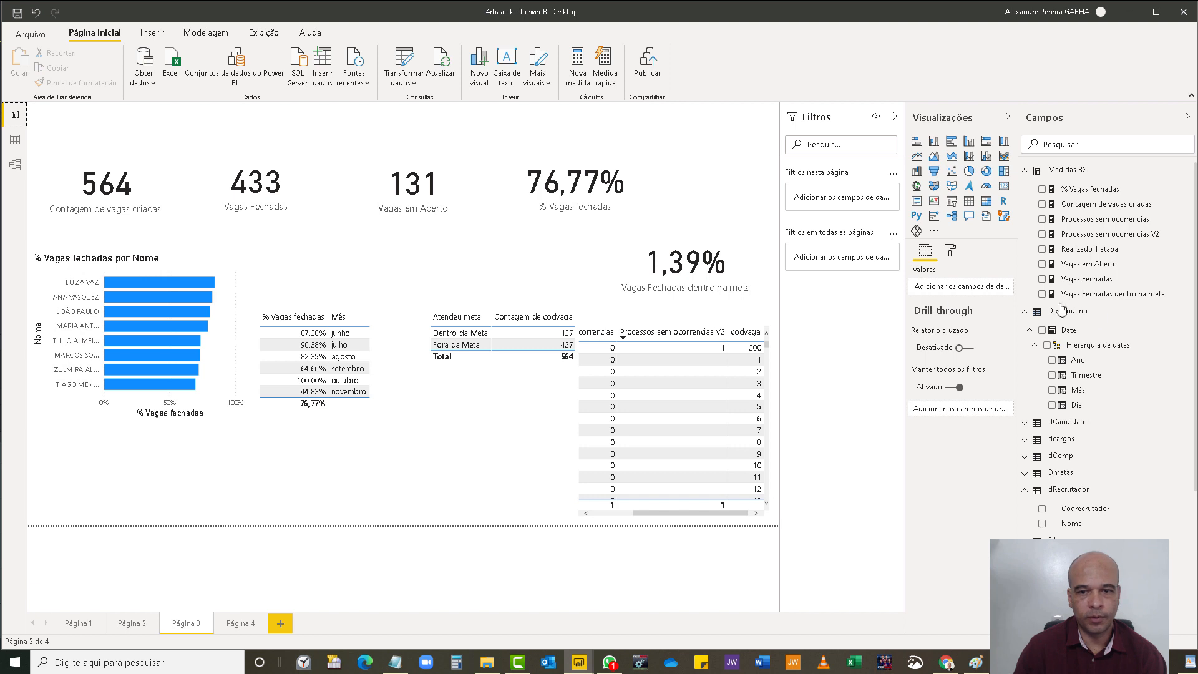
click(1139, 242)
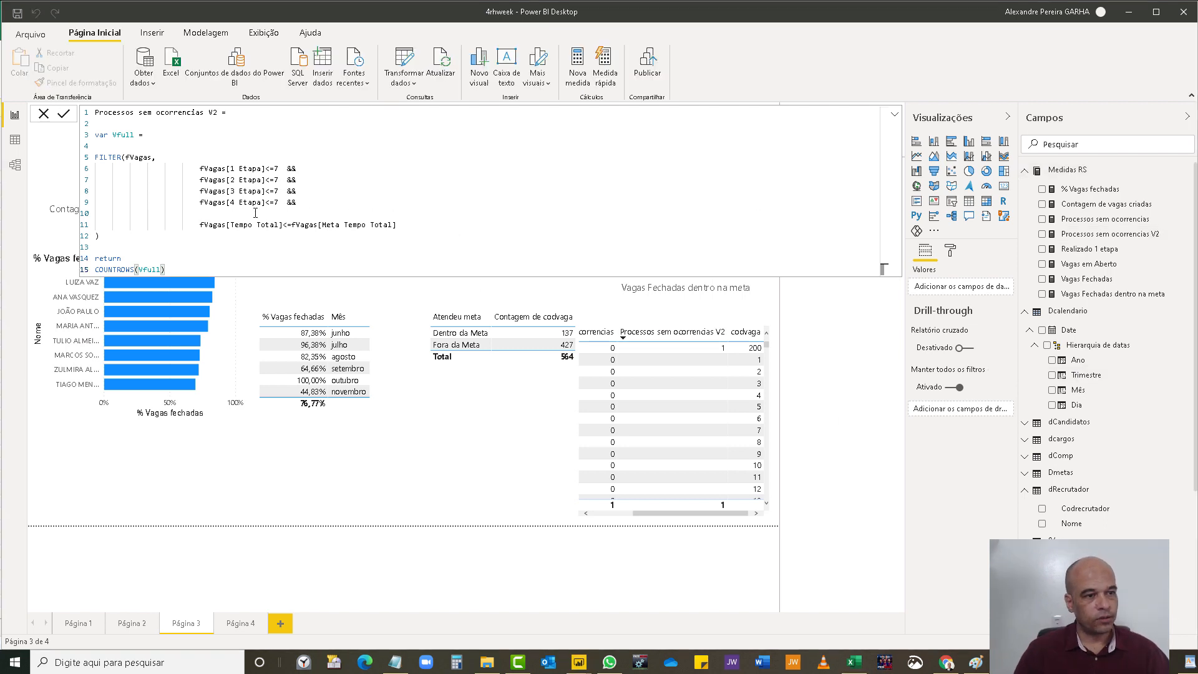
click(252, 212)
key(Right)
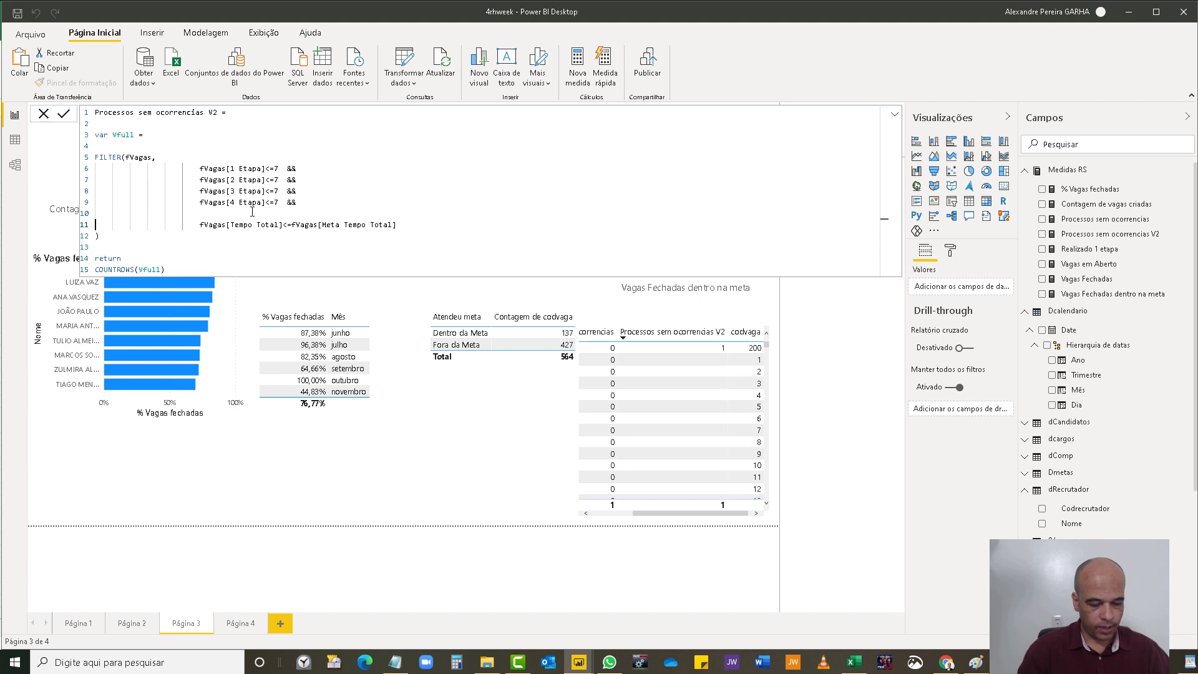
text(dat)
key(BackSpace)
key(BackSpace)
key(BackSpace)
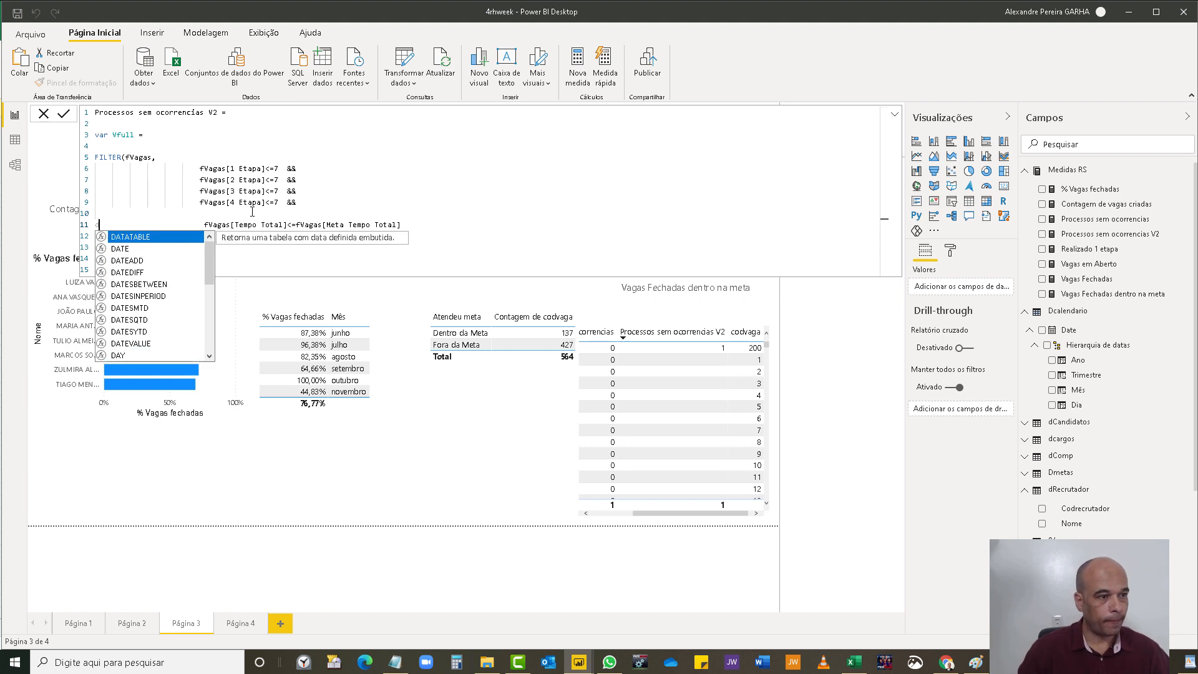
key(Tab)
key(Tab)
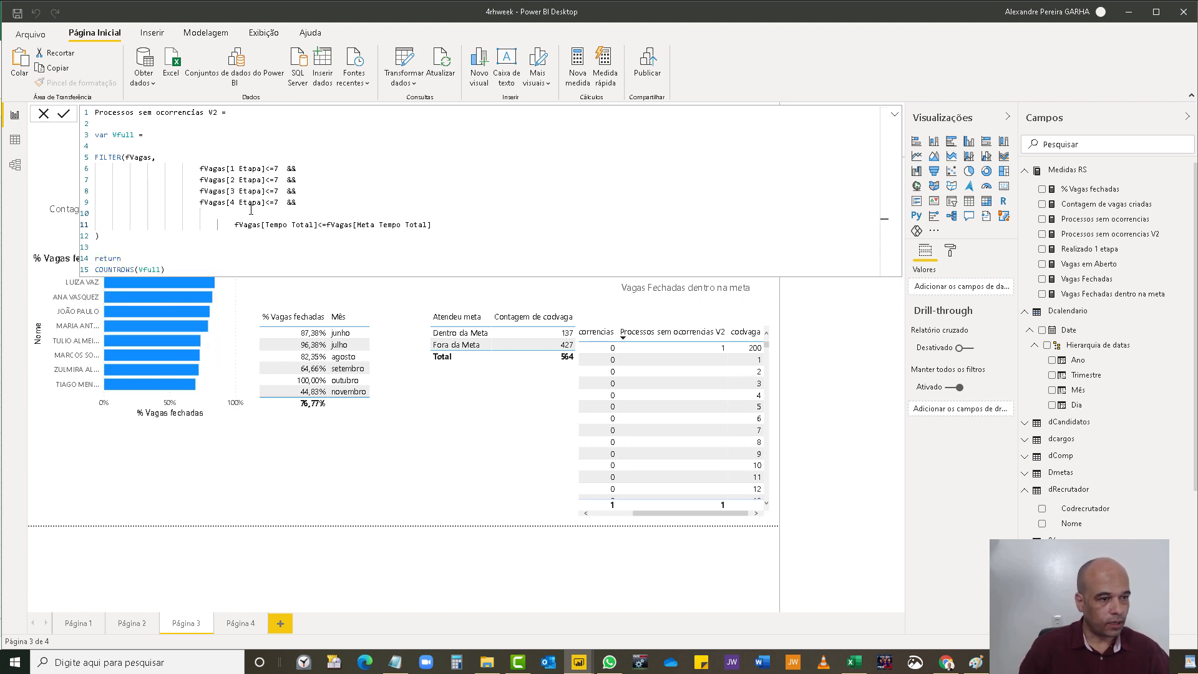
- Add the condition fVagas[datainicio]<> BLANK() && on the empty line after the 4 Etapa condition
click(203, 214)
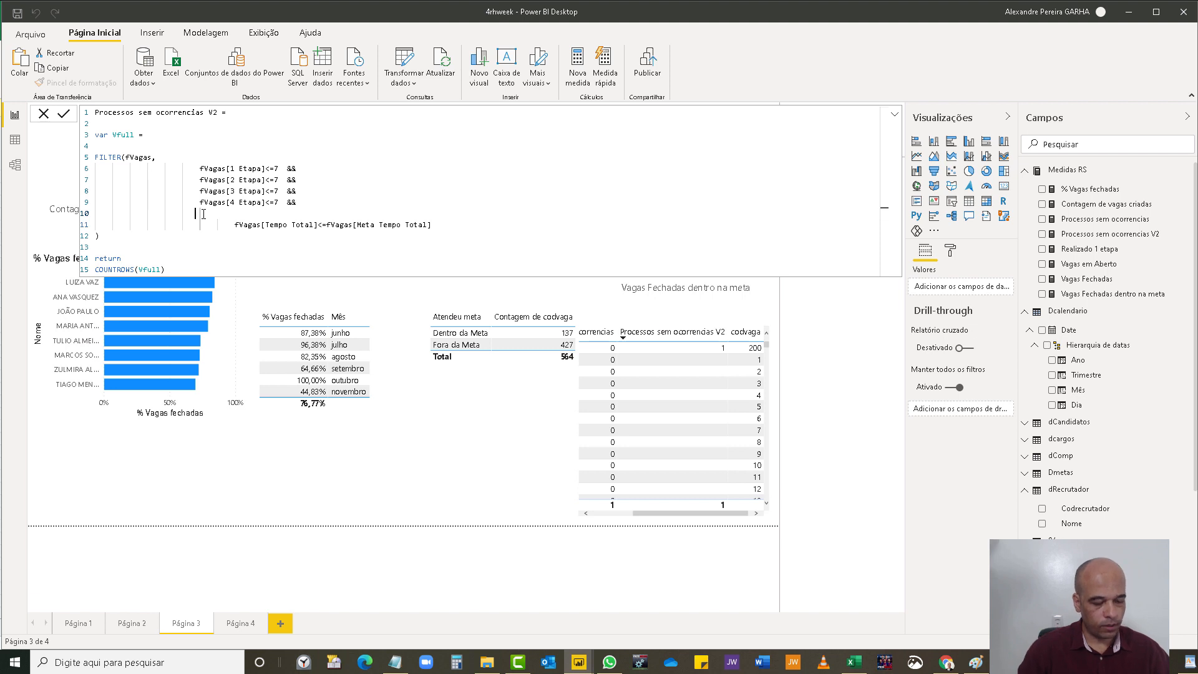
text(data)
key(Down)
key(Down)
key(Down)
key(Down)
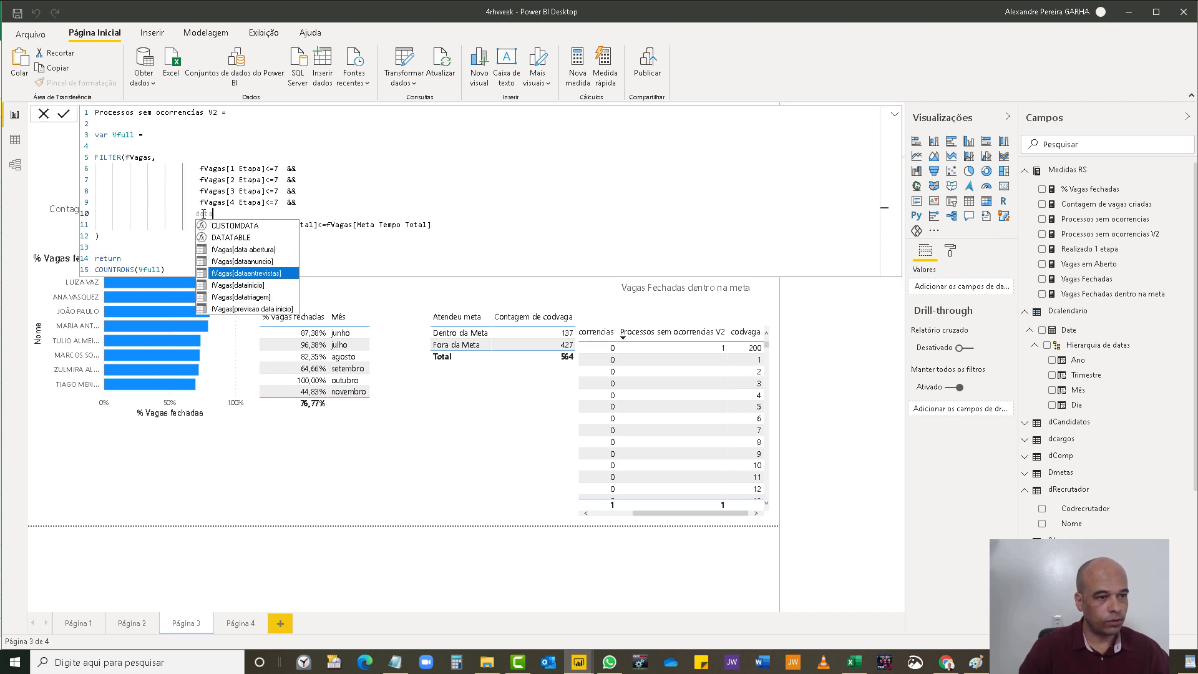
key(Tab)
text(<> )
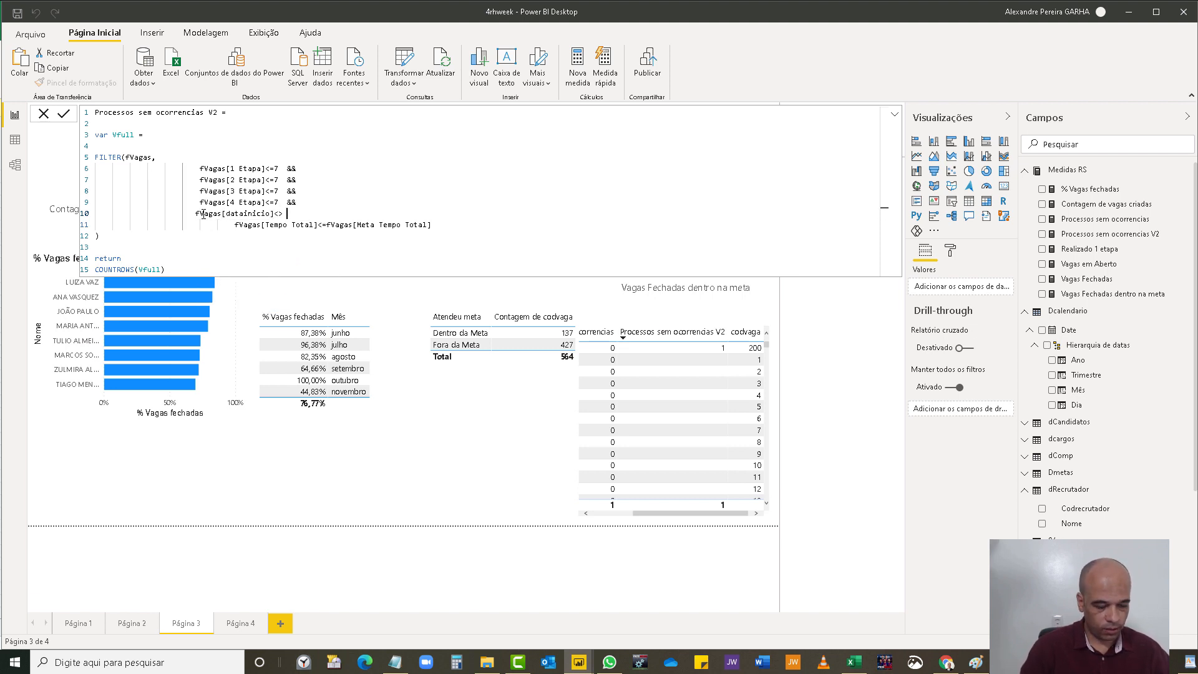
text(bla)
key(Tab)
text(())
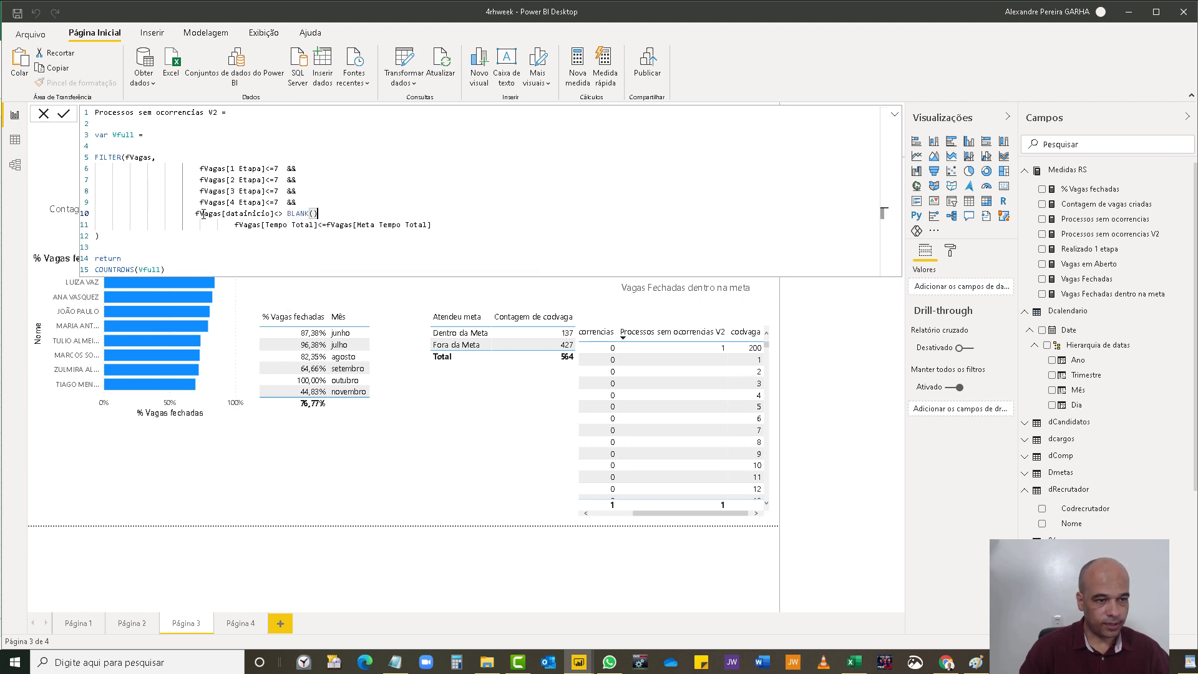
text( &&)
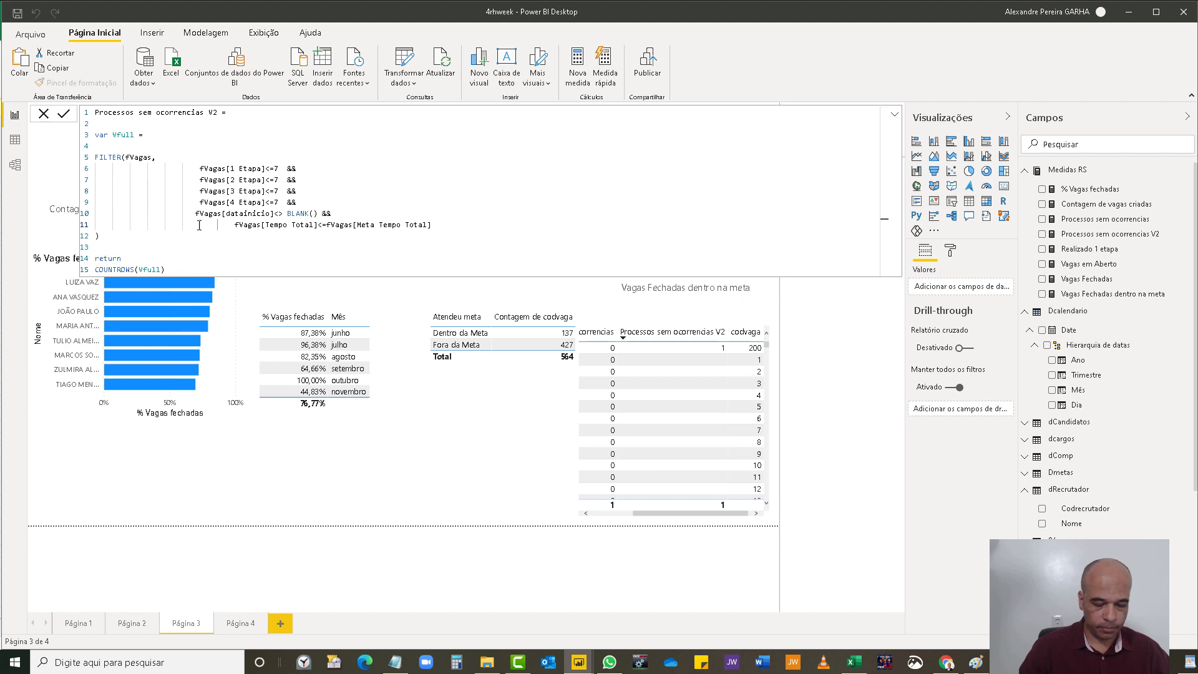
- Realign the fVagas[Tempo Total]<=fVagas[Meta Tempo Total] condition with the start of the datainicio condition
key(Delete)
key(Delete)
key(Delete)
key(Delete)
key(Delete)
key(Delete)
key(Delete)
key(Delete)
key(Delete)
key(Delete)
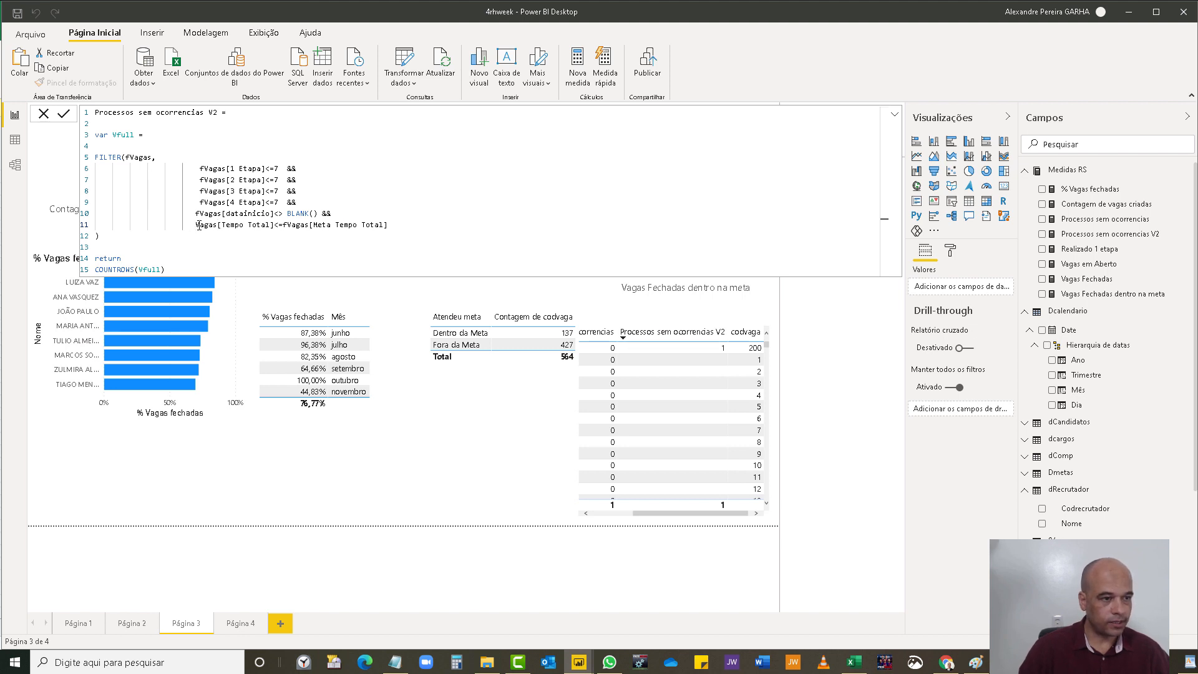
text(f)
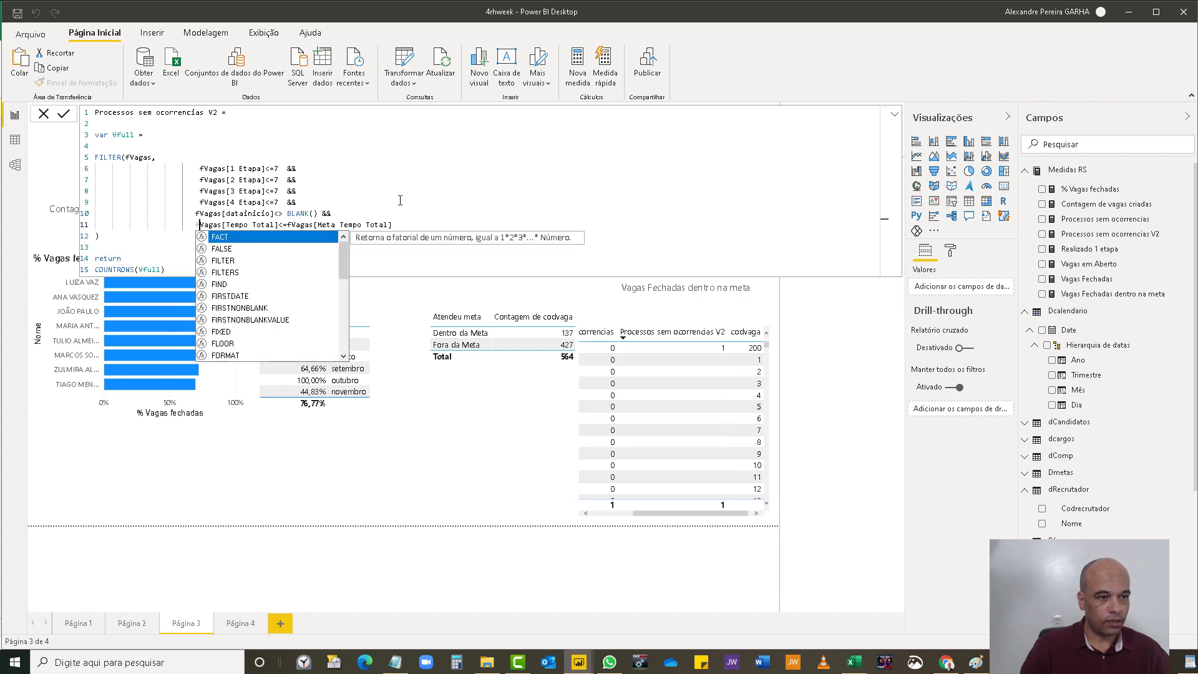
- Commit the updated Processos sem ocorrencias V2 formula and save the report
click(379, 209)
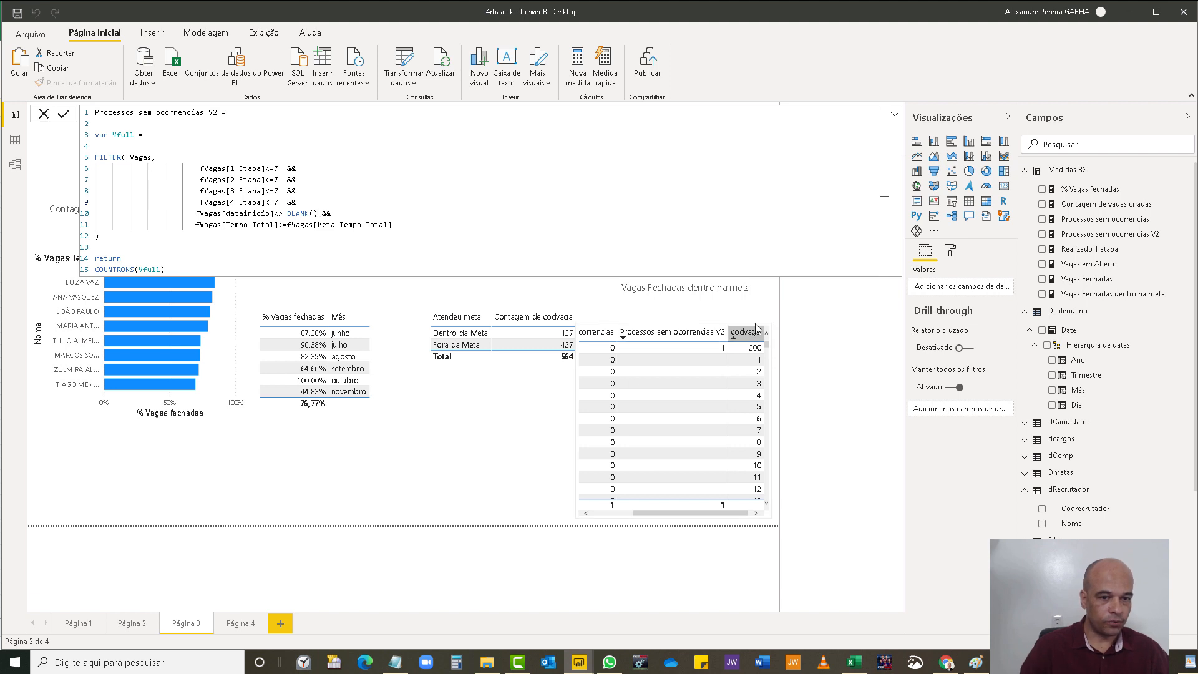
click(659, 346)
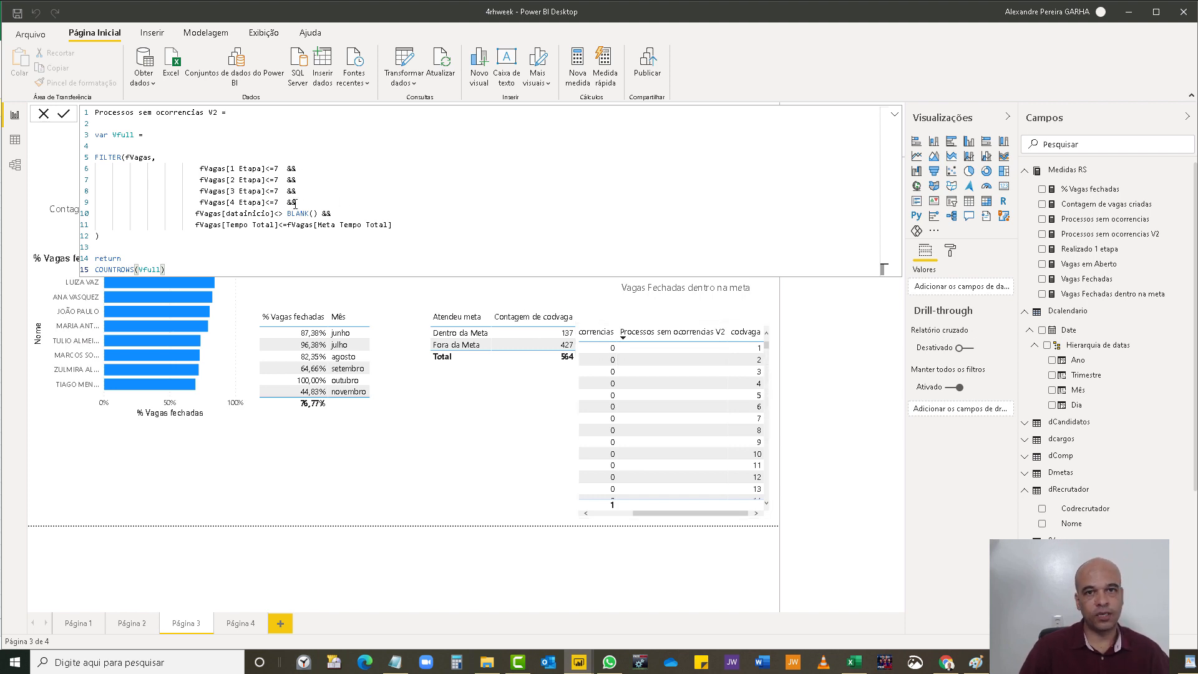
click(18, 14)
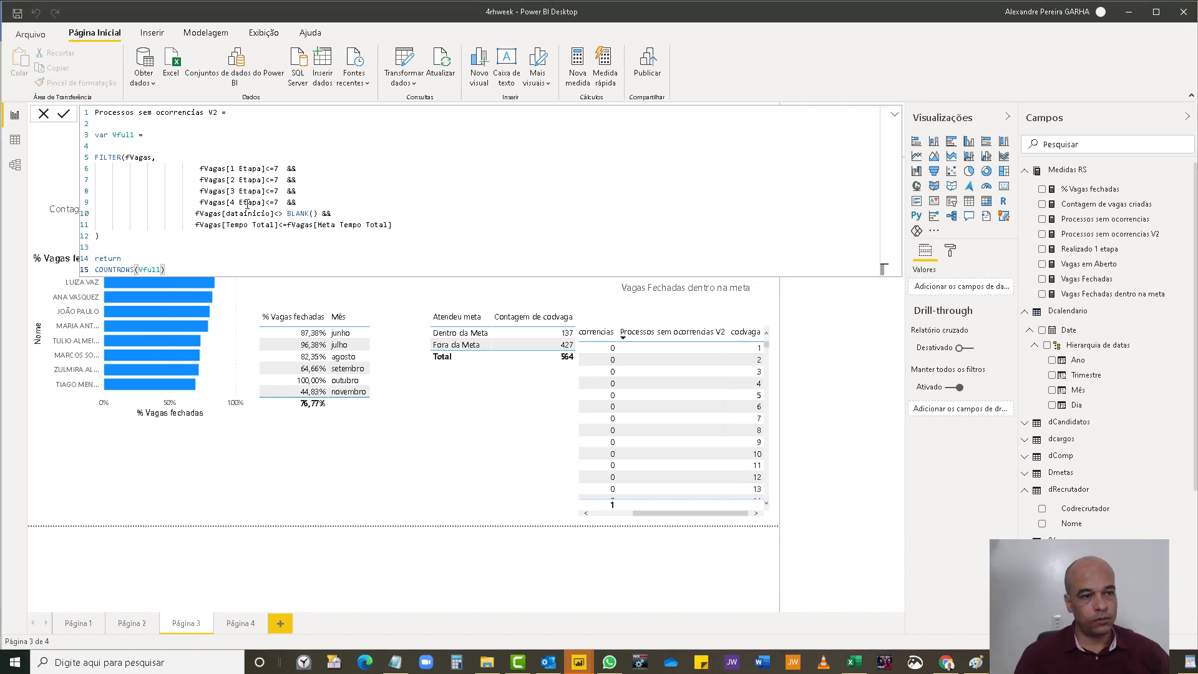
- Switch to the WordPad indicator list, bold "Quantidade de vagas fechadas sem nenhuma ocorrências" and select the line "tempo médio de contratação, e por cada etapa"
key(alt+Tab)
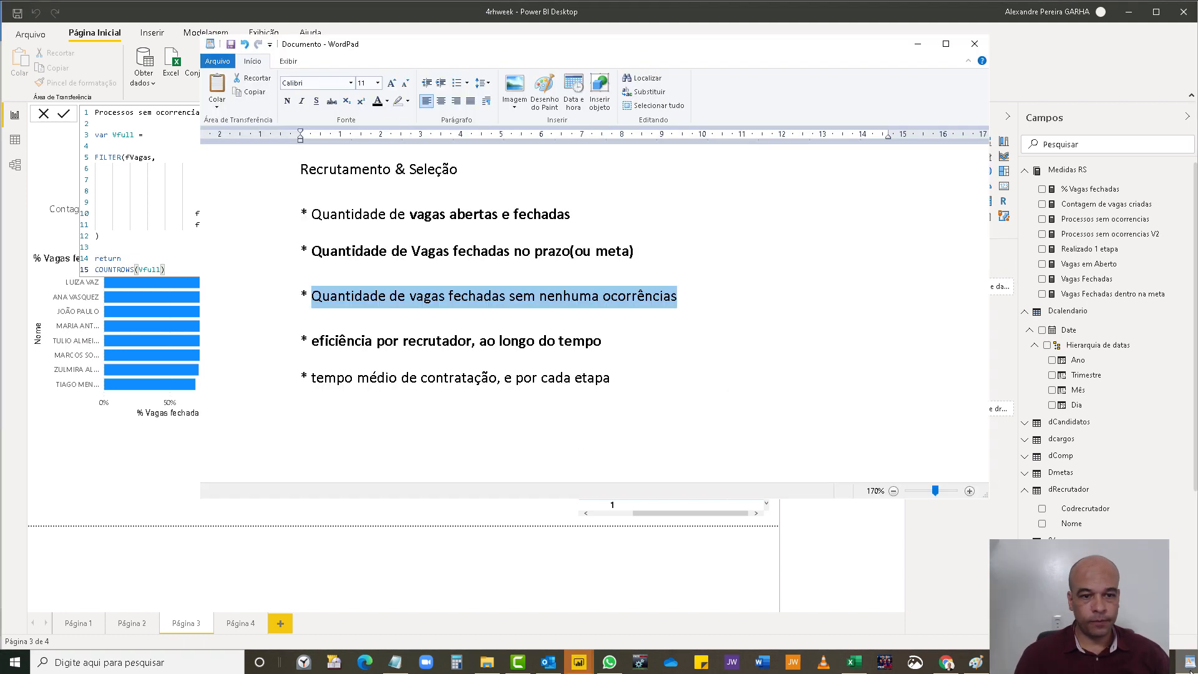
click(288, 101)
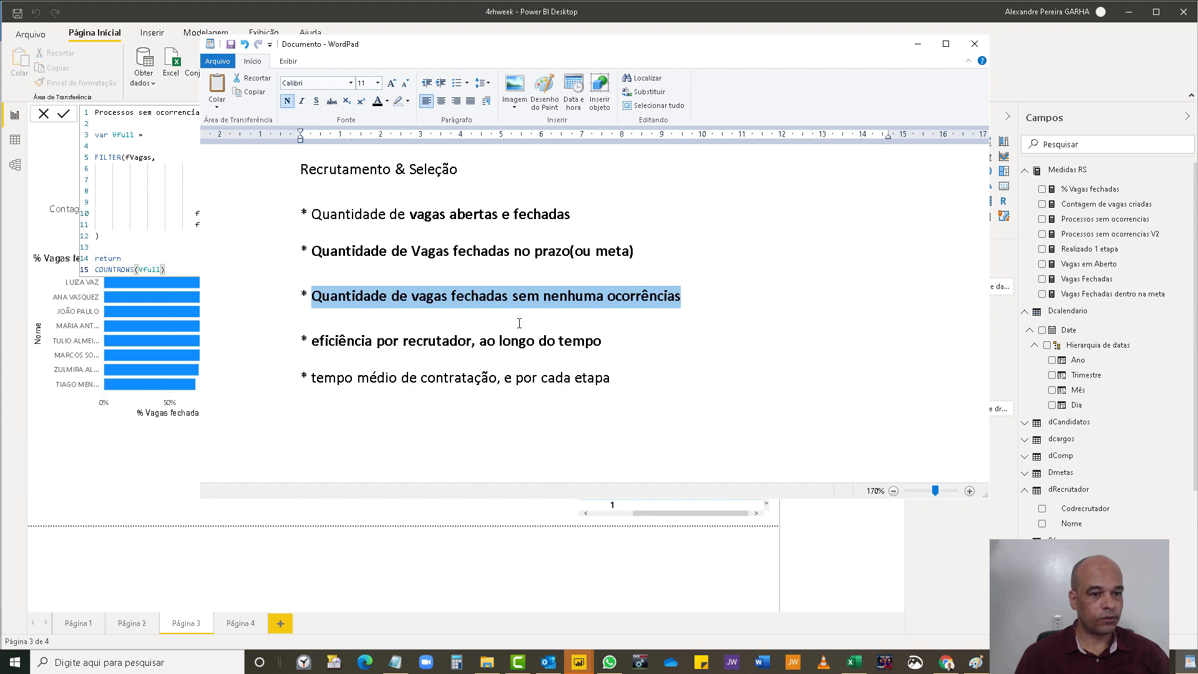
drag(622, 386, 311, 381)
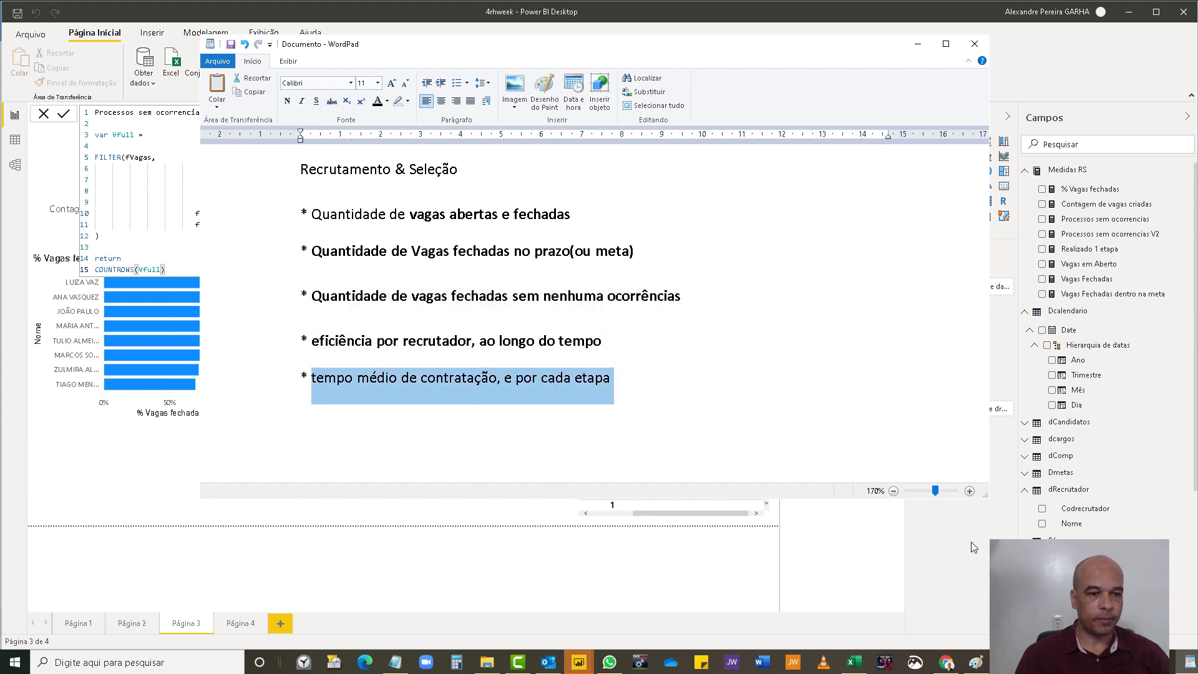
- Switch back to Power BI Desktop and start a new measure named tempo medio contratacao in the Medidas RS table
key(alt+Tab)
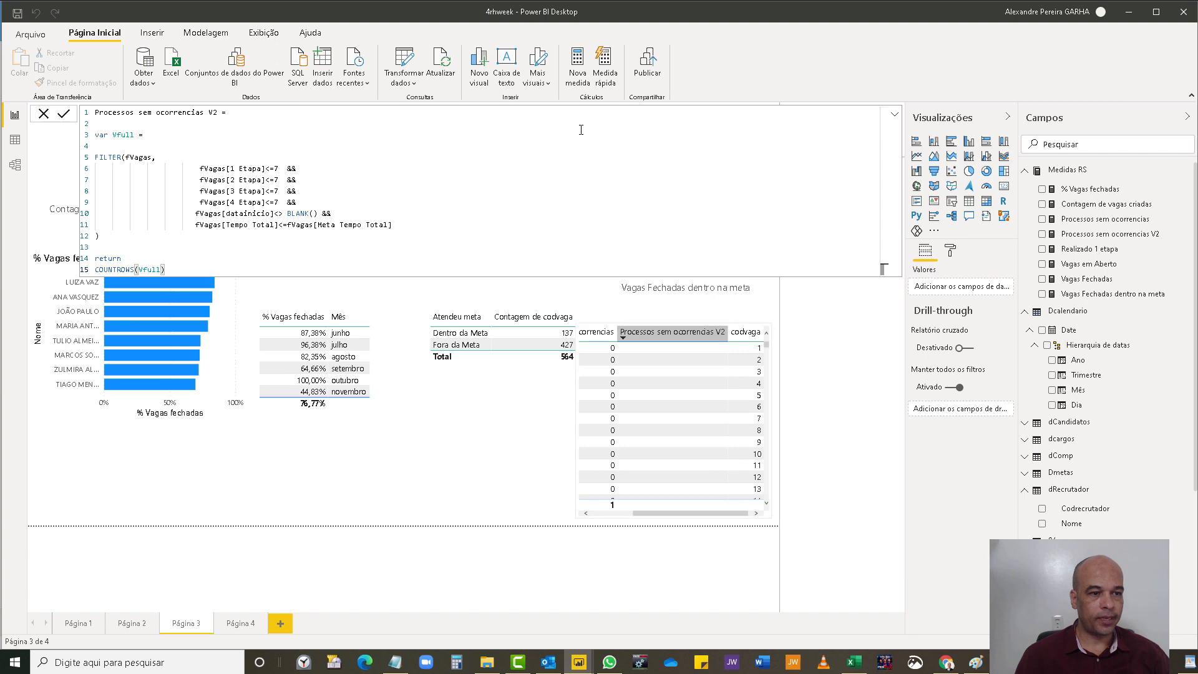
click(1191, 176)
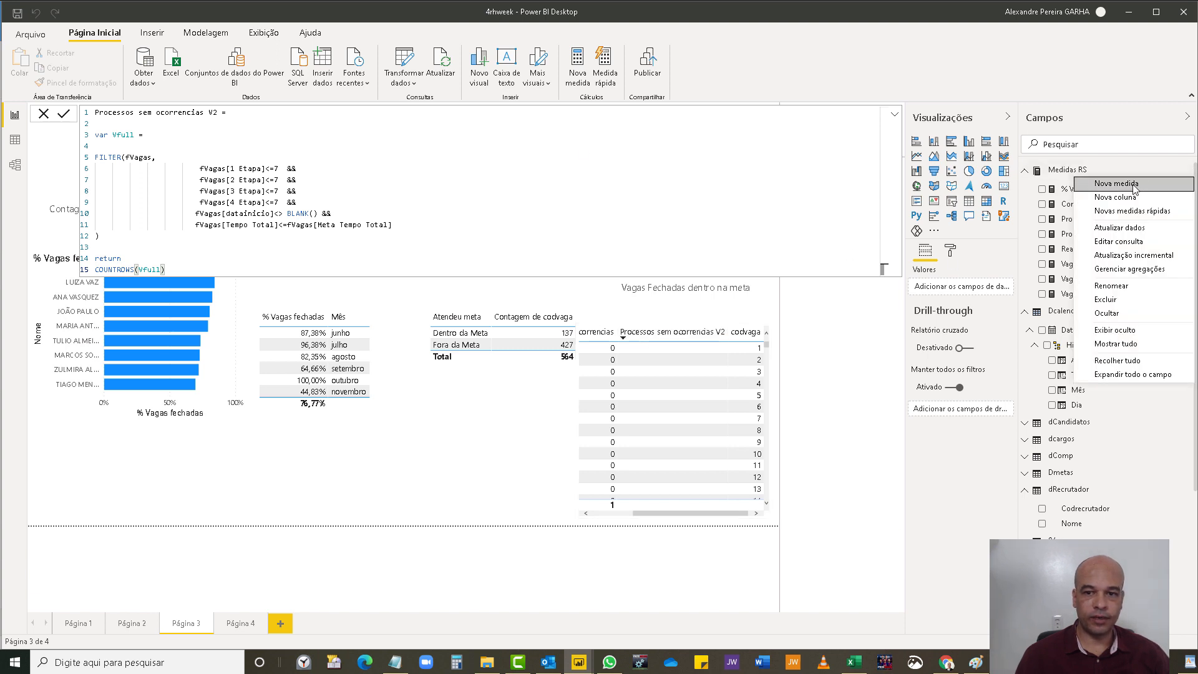
click(800, 213)
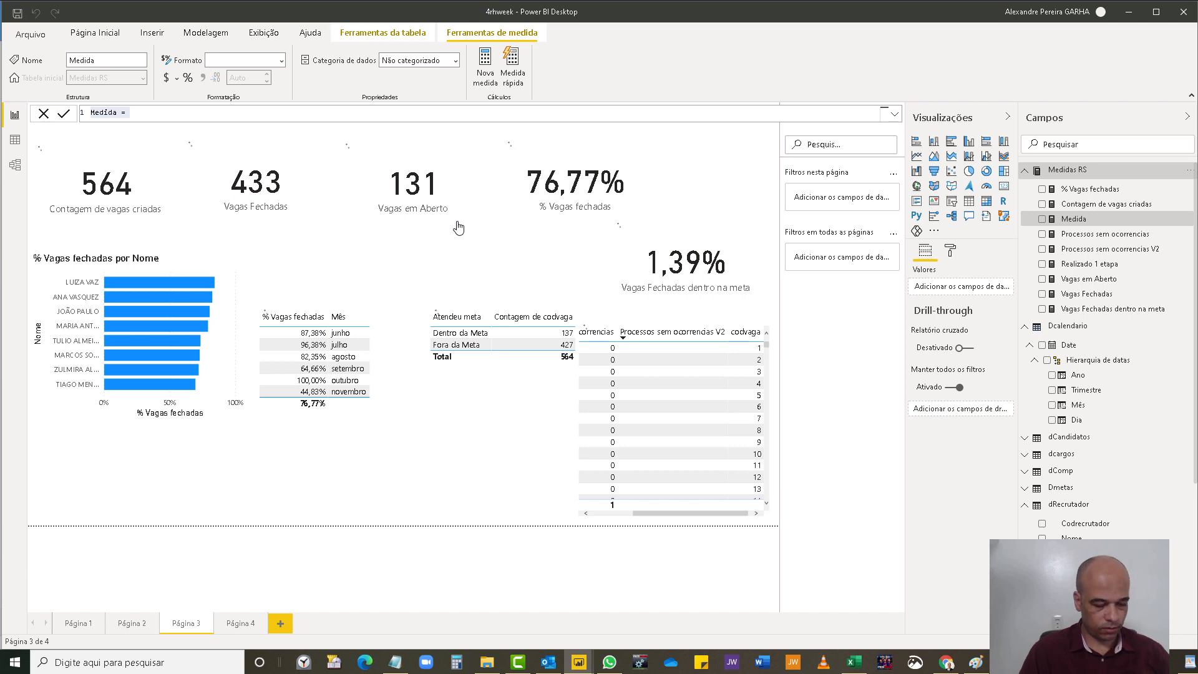
text(tem)
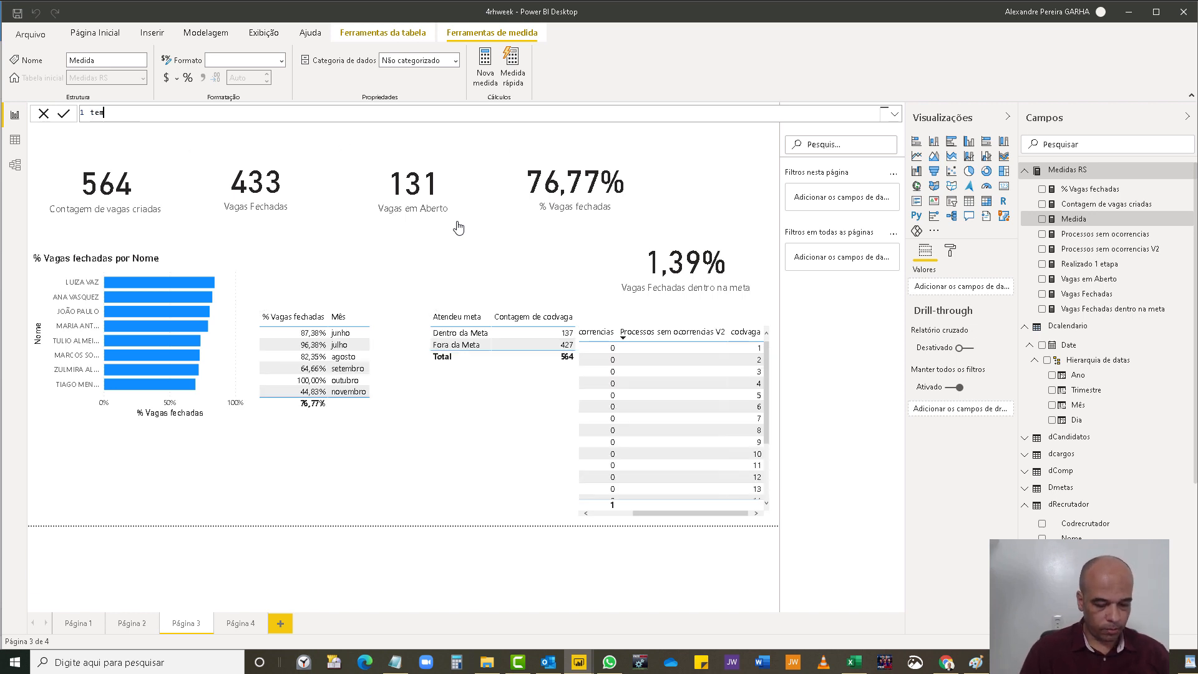
text(po medio )
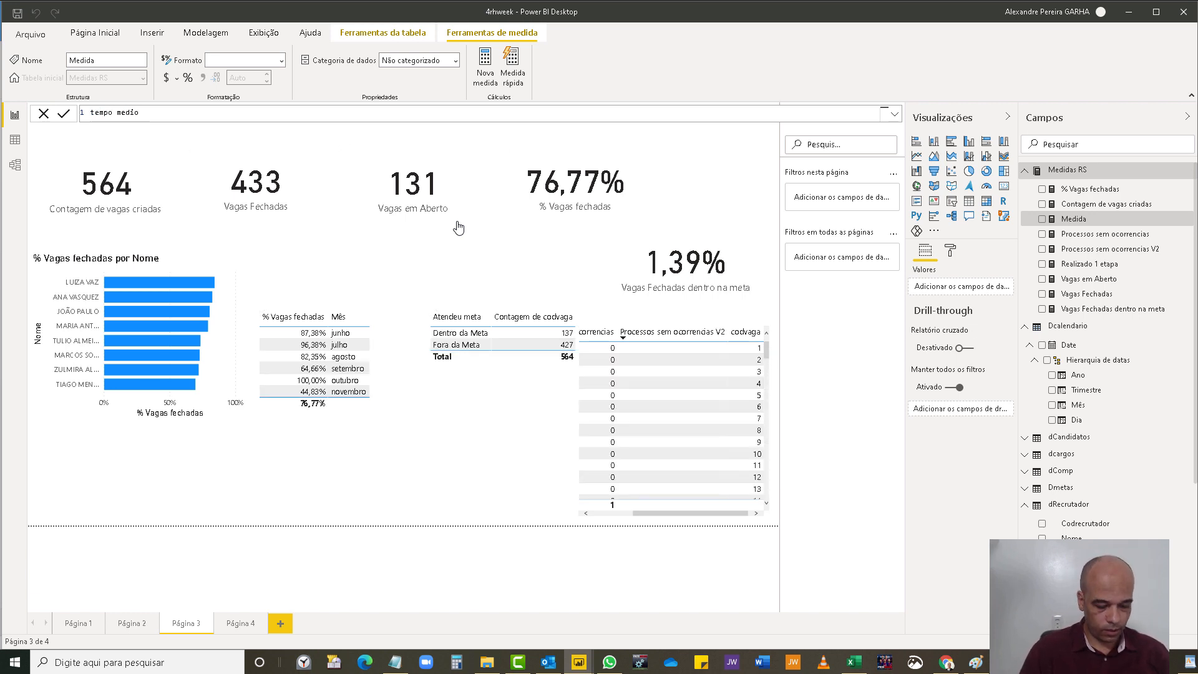
text(contrata)
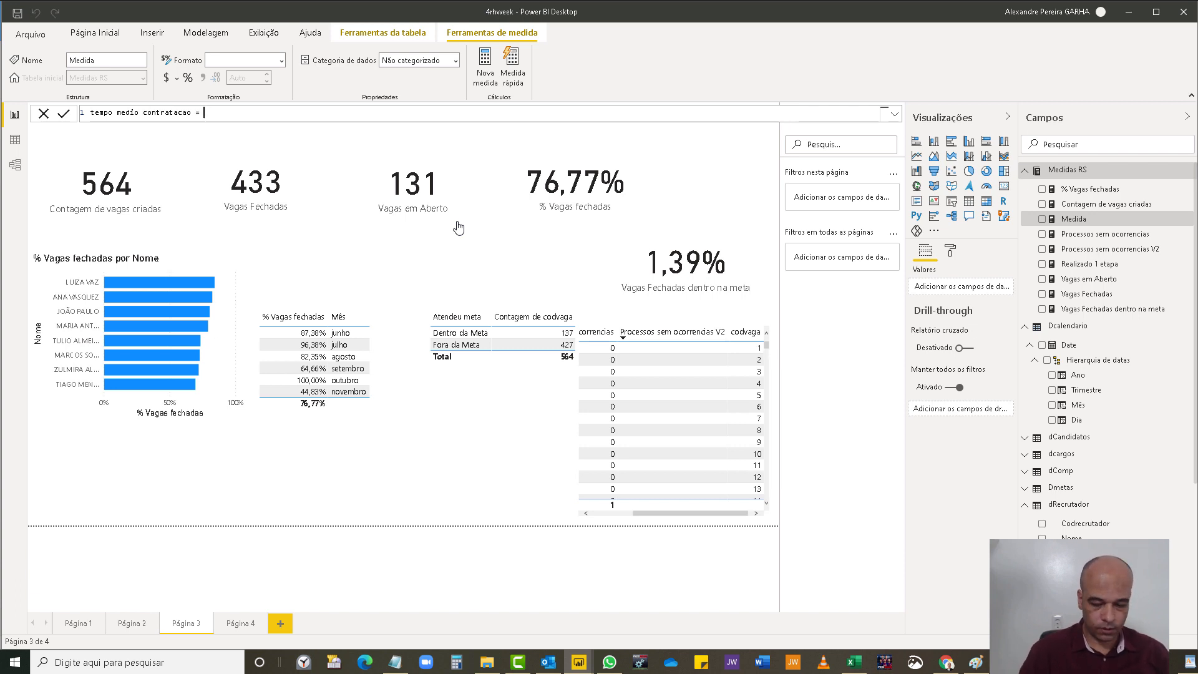
text(cao =)
key(shift+Return)
key(shift+Return)
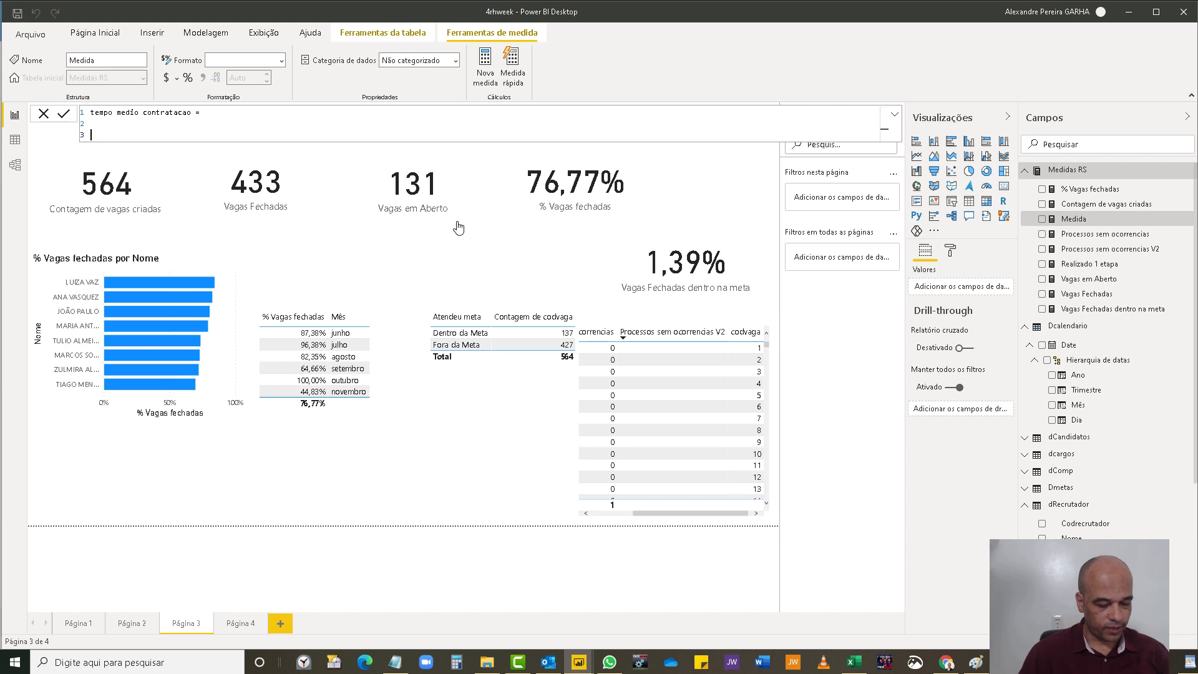
- Begin the tempo medio contratacao formula with AVERAGEX over the fVagas table, leaving a new line for the expression
text(average)
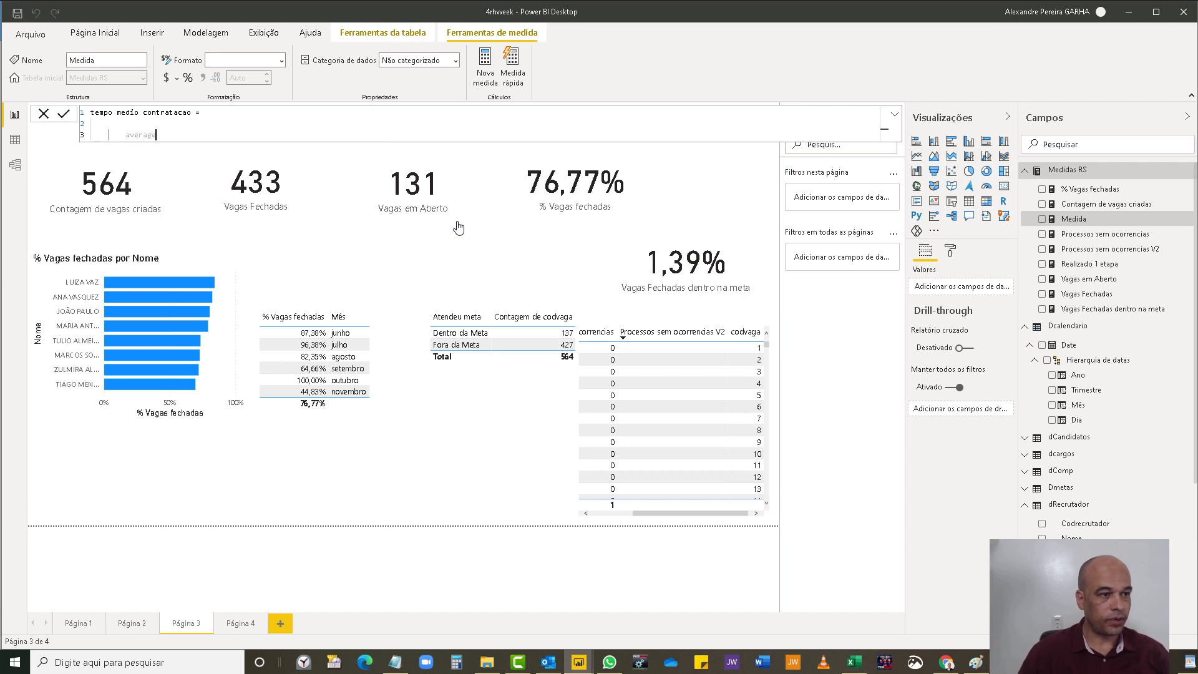
key(Down)
key(Tab)
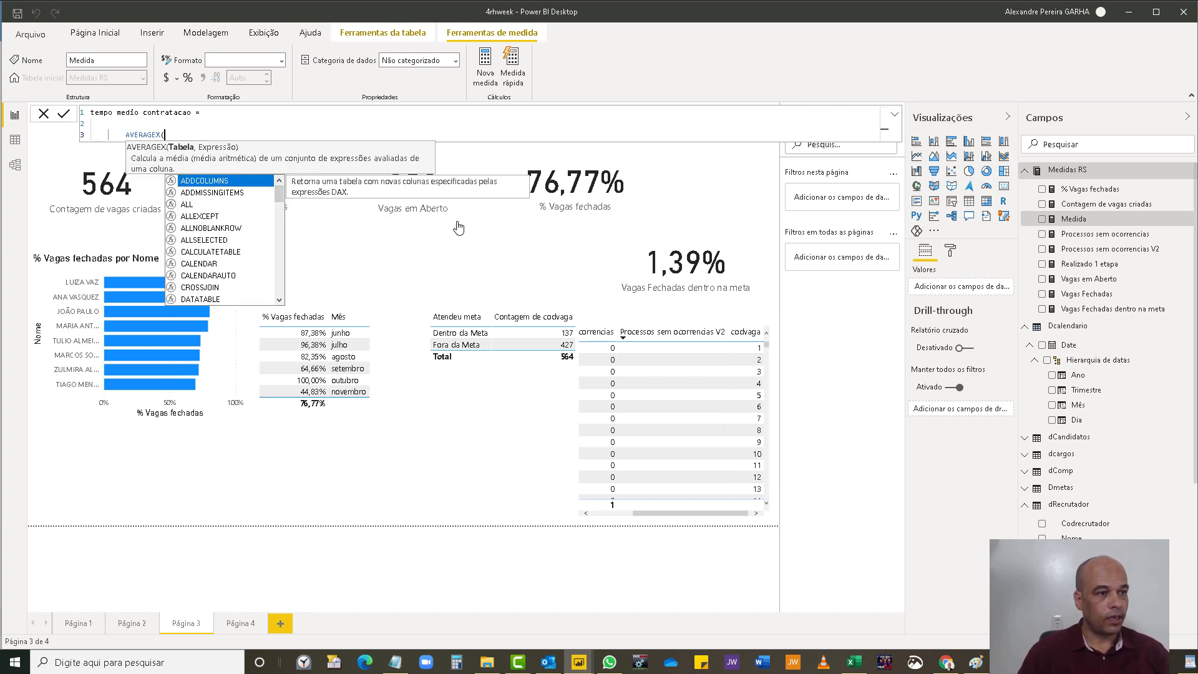
text(fv)
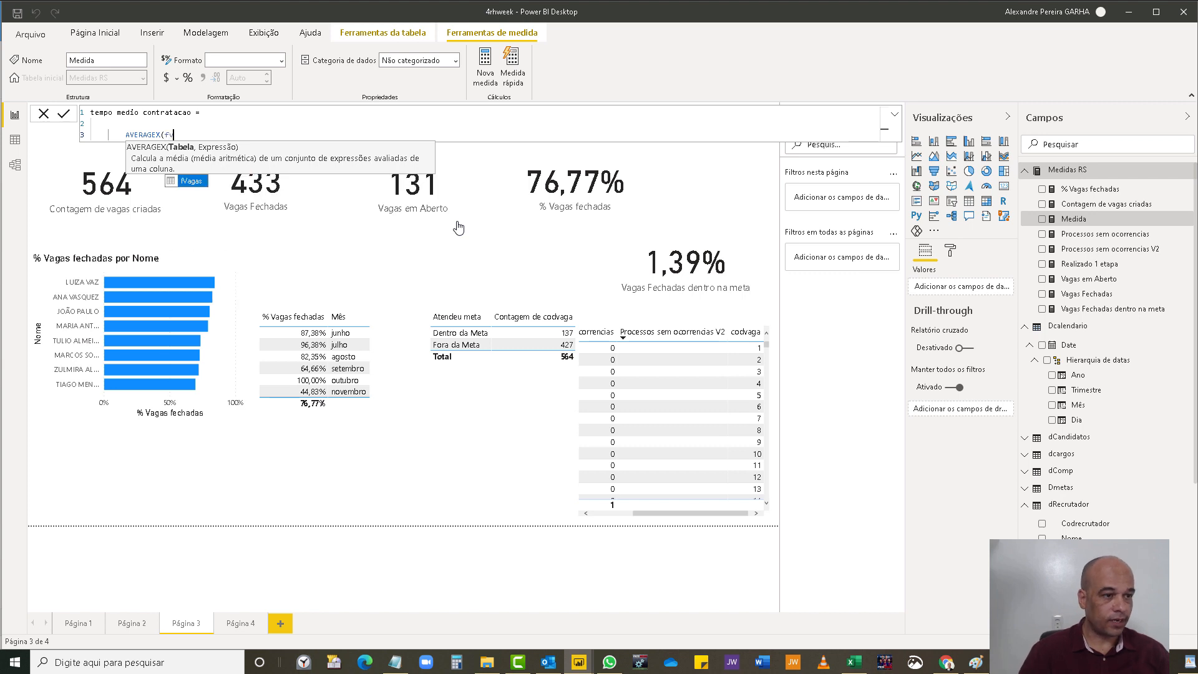
key(Tab)
text(,)
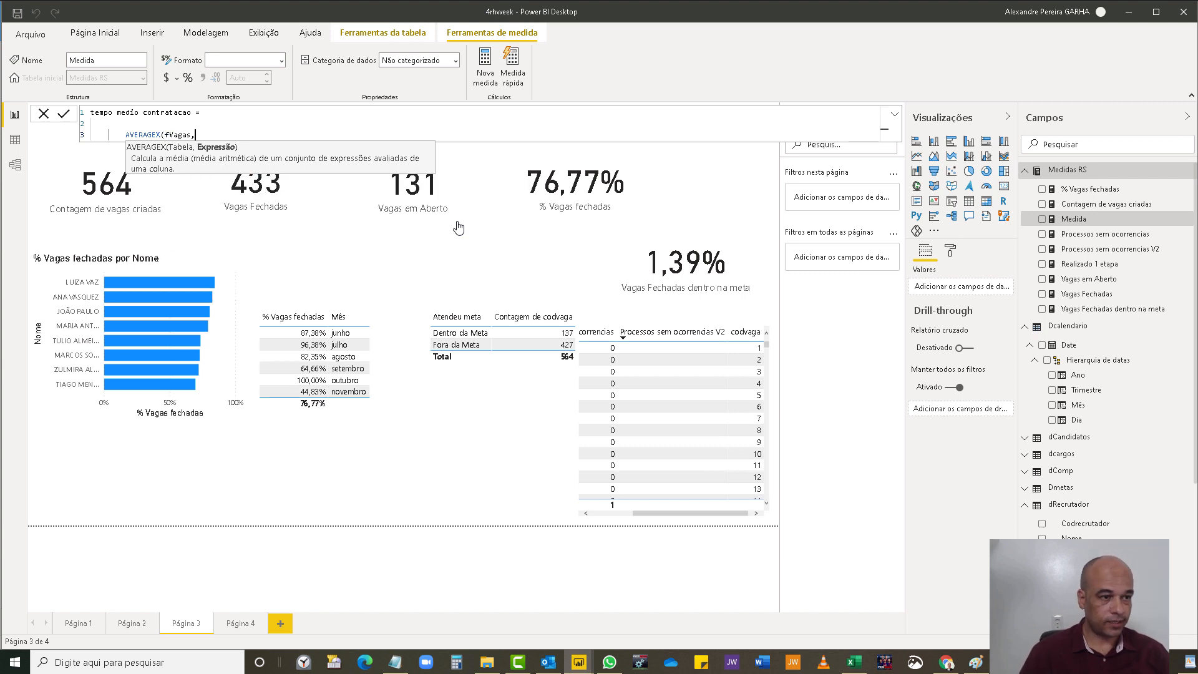
key(shift+Return)
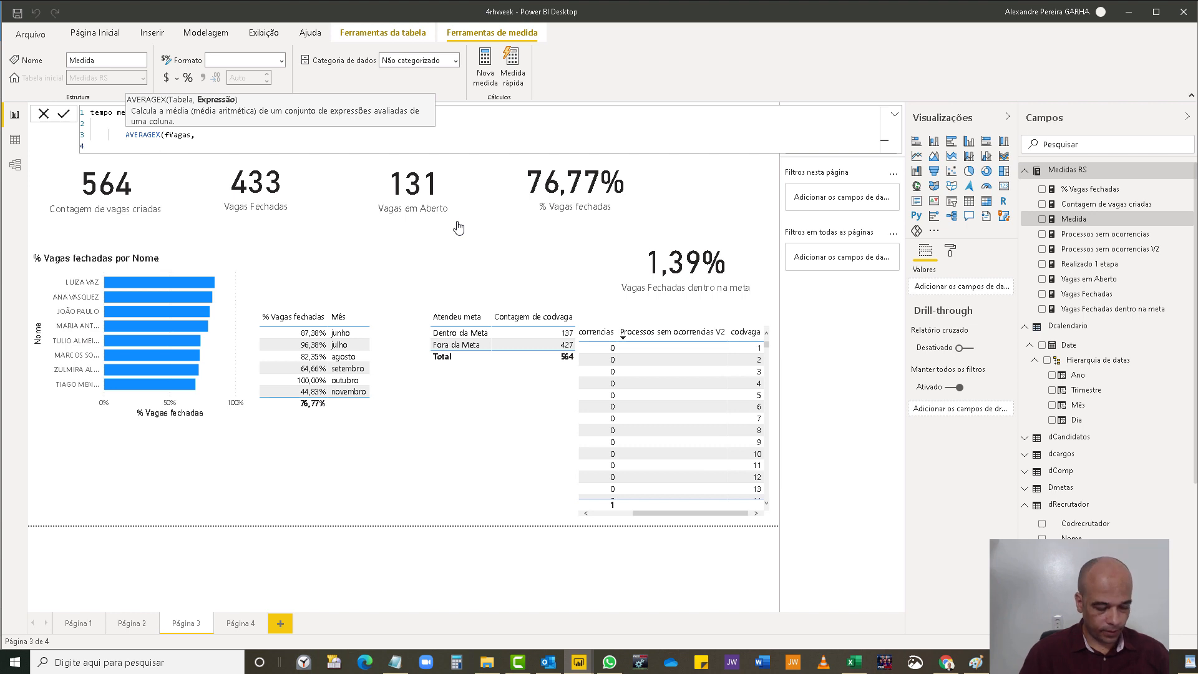
- Complete the average with fVagas[Tempo Total], commit the measure and show it on a card below the monthly % Vagas fechadas table
text(dat)
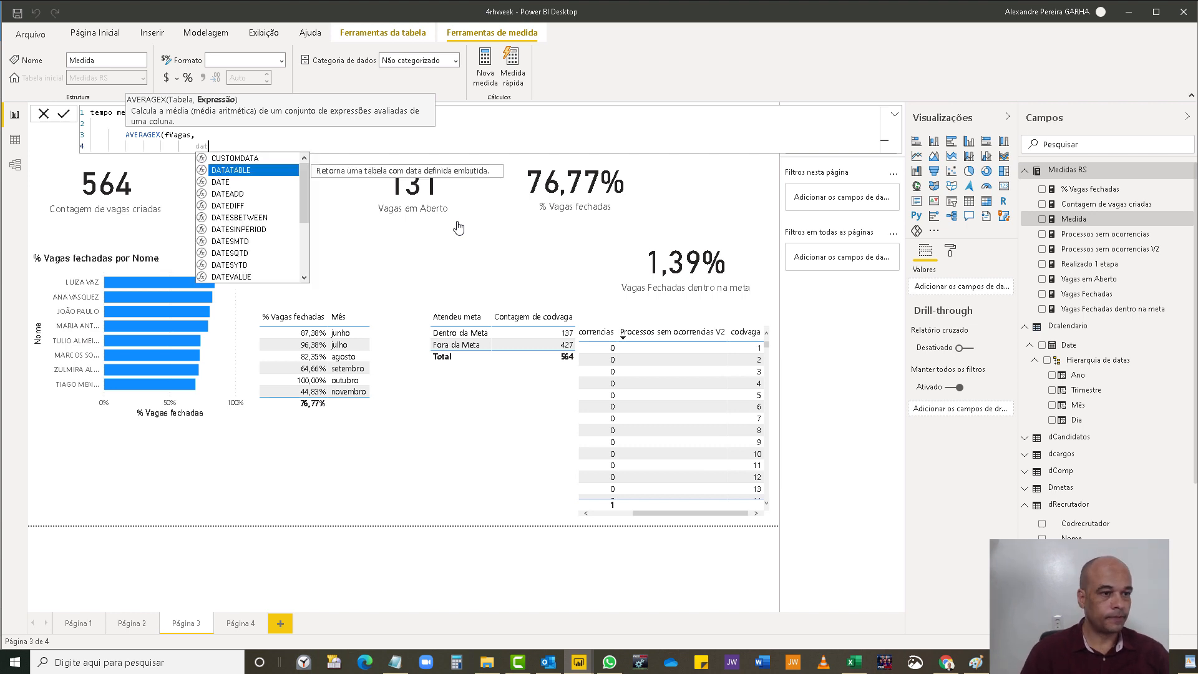
key(BackSpace)
key(BackSpace)
key(BackSpace)
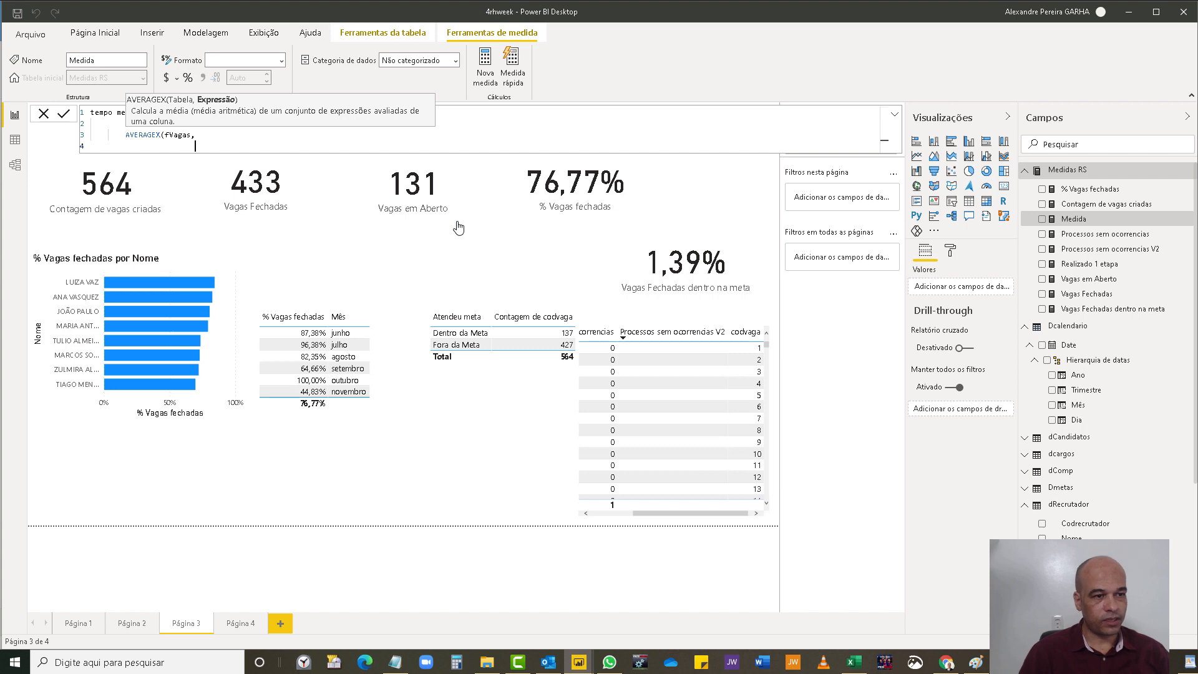
text(tempo)
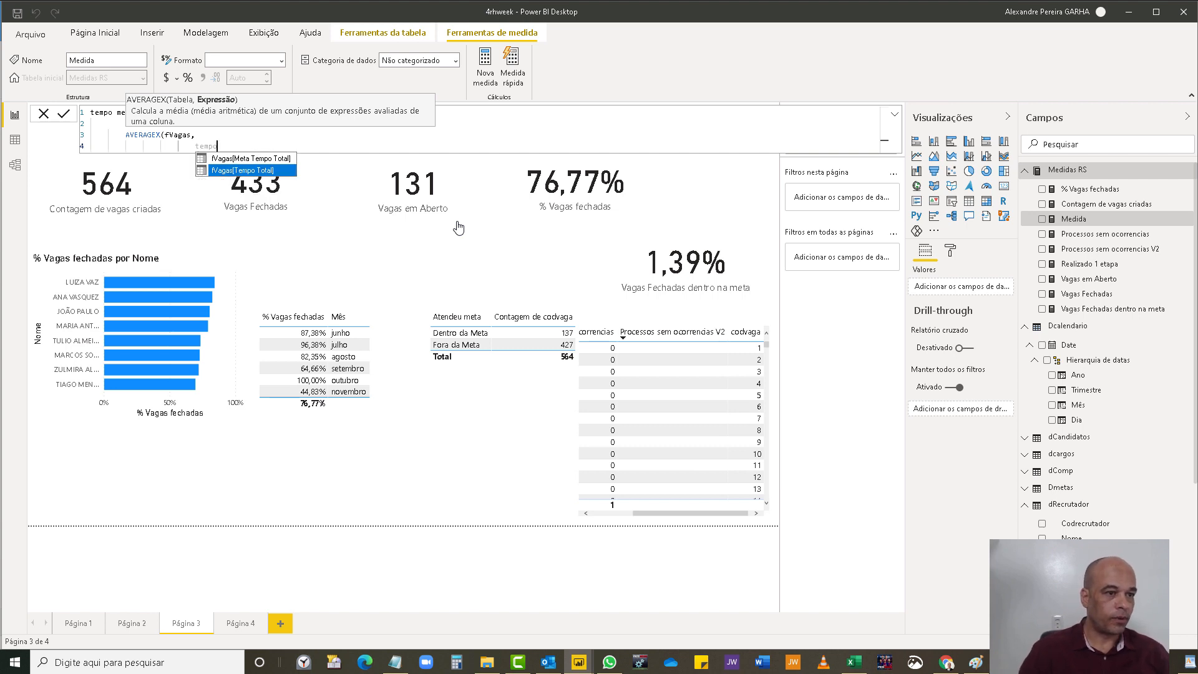
key(Tab)
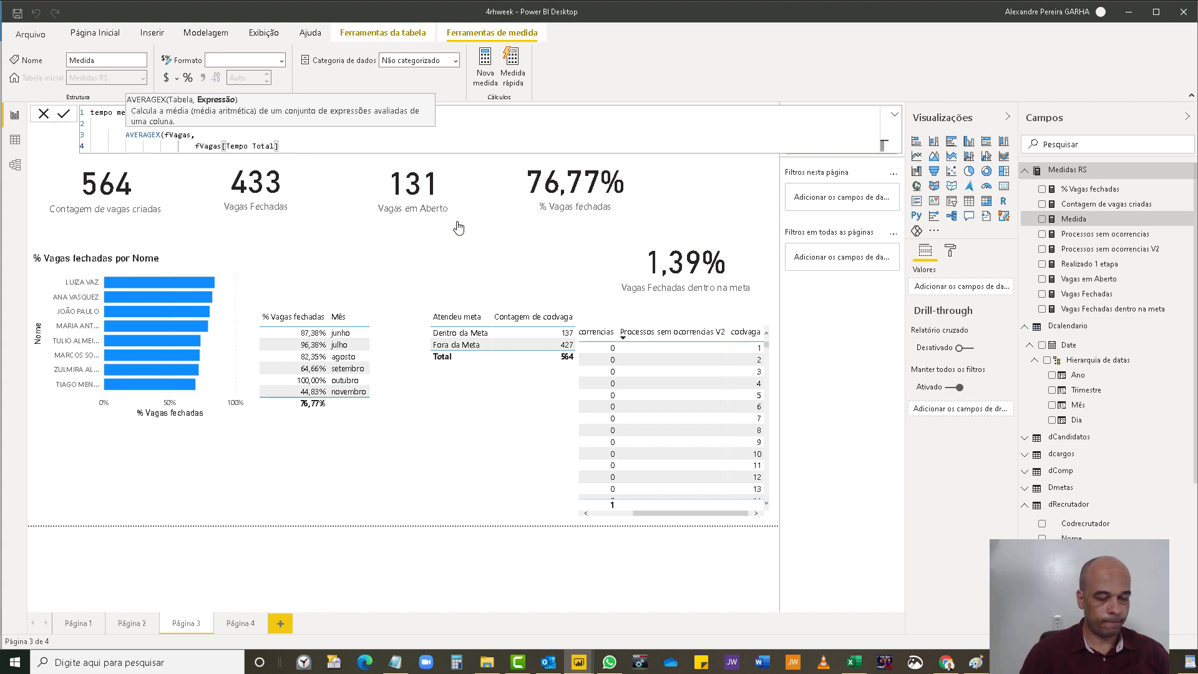
text())
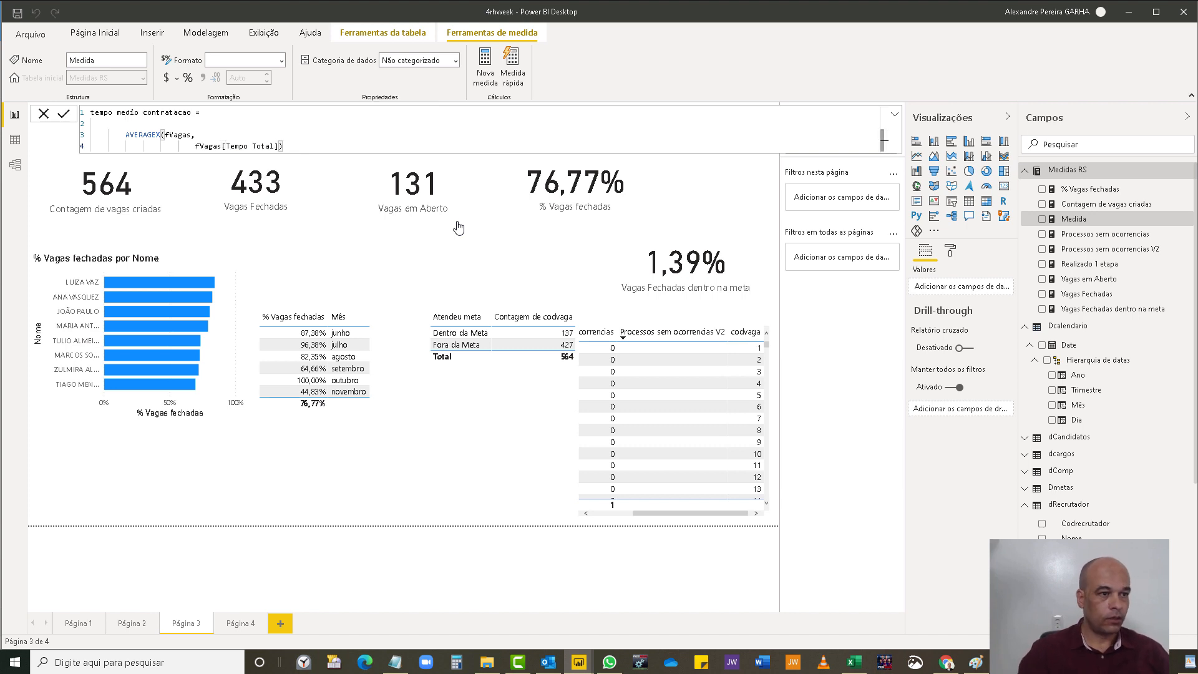
key(Return)
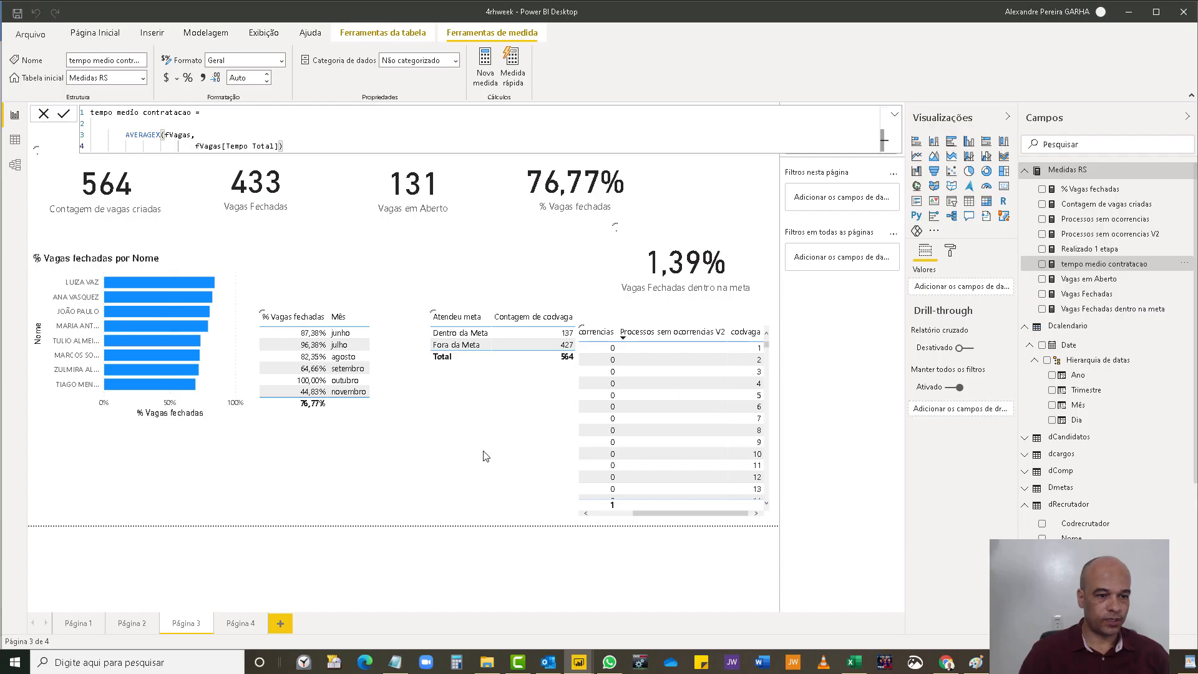
drag(456, 468, 354, 479)
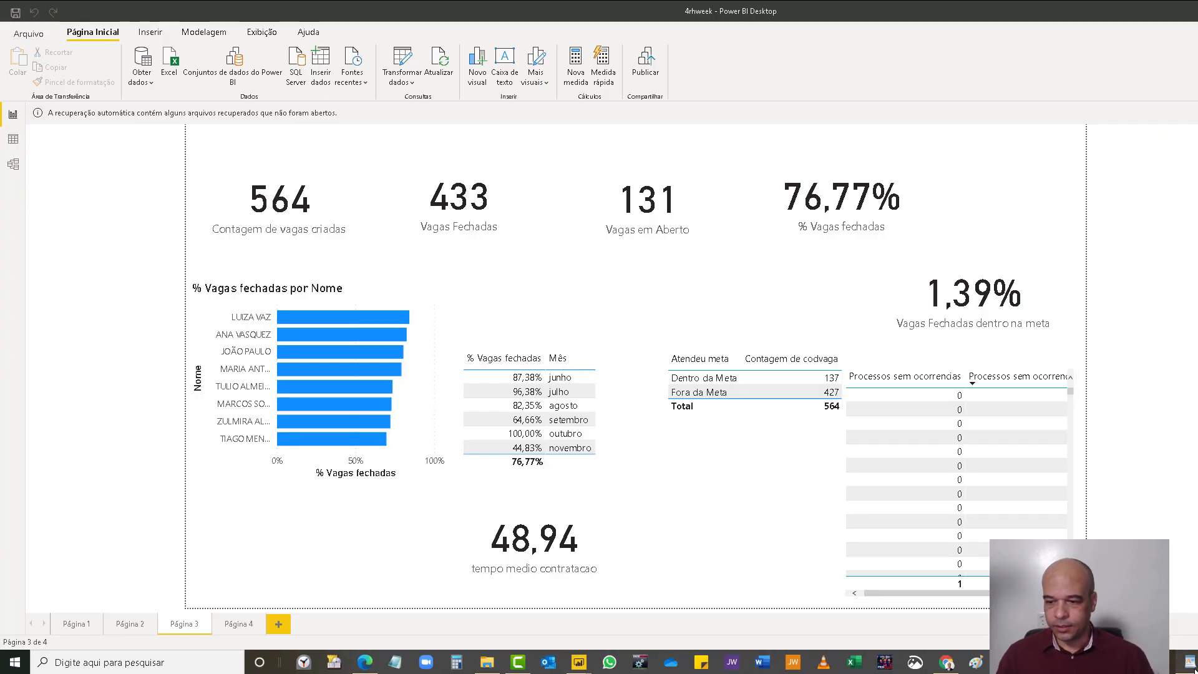
- In the WordPad indicator list, bold "tempo médio de contratação", select "e por cada etapa" and return to the Power BI report
key(alt+Tab)
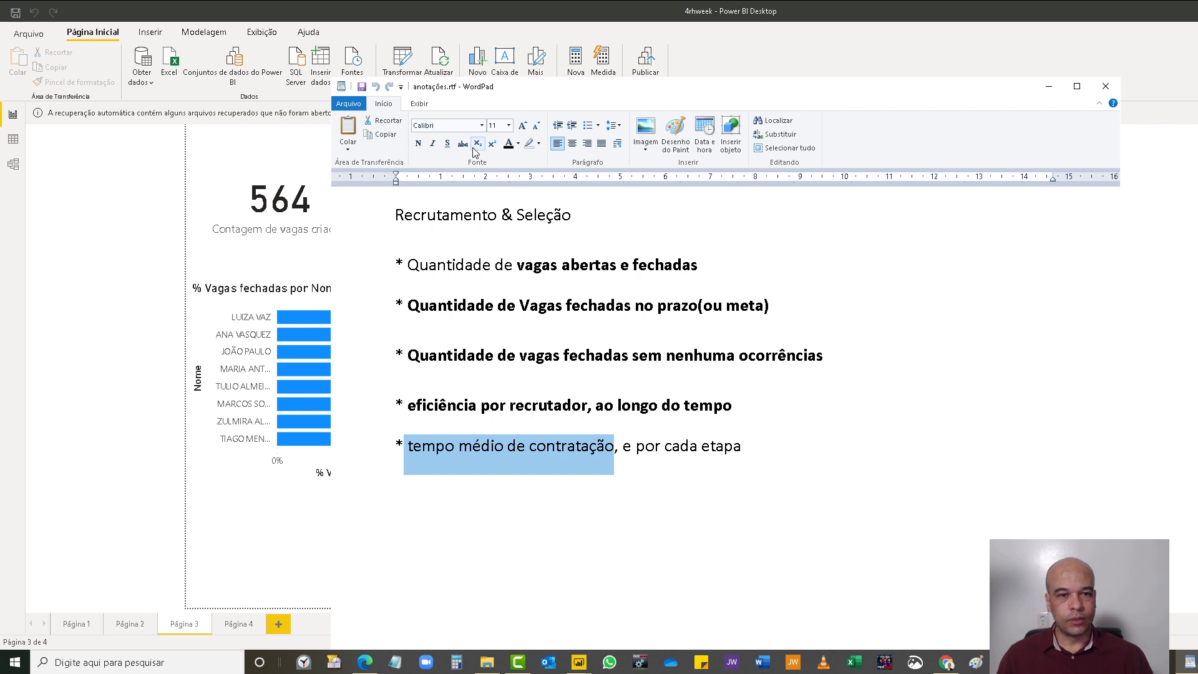
click(418, 144)
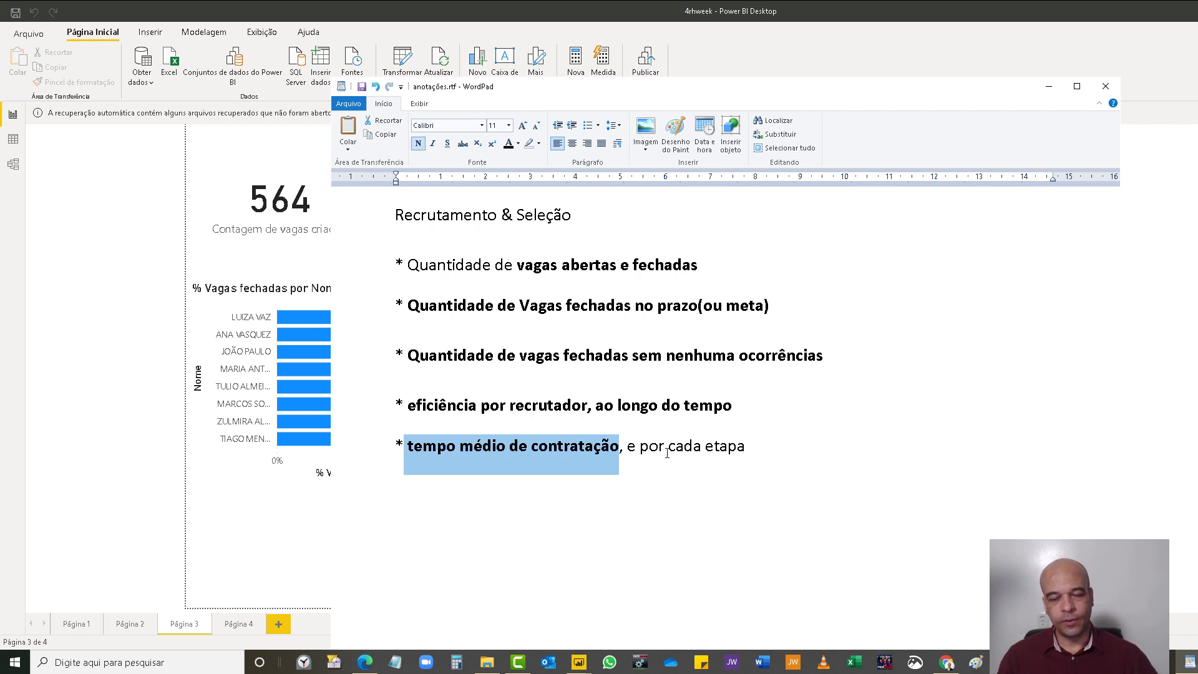
drag(638, 445, 724, 445)
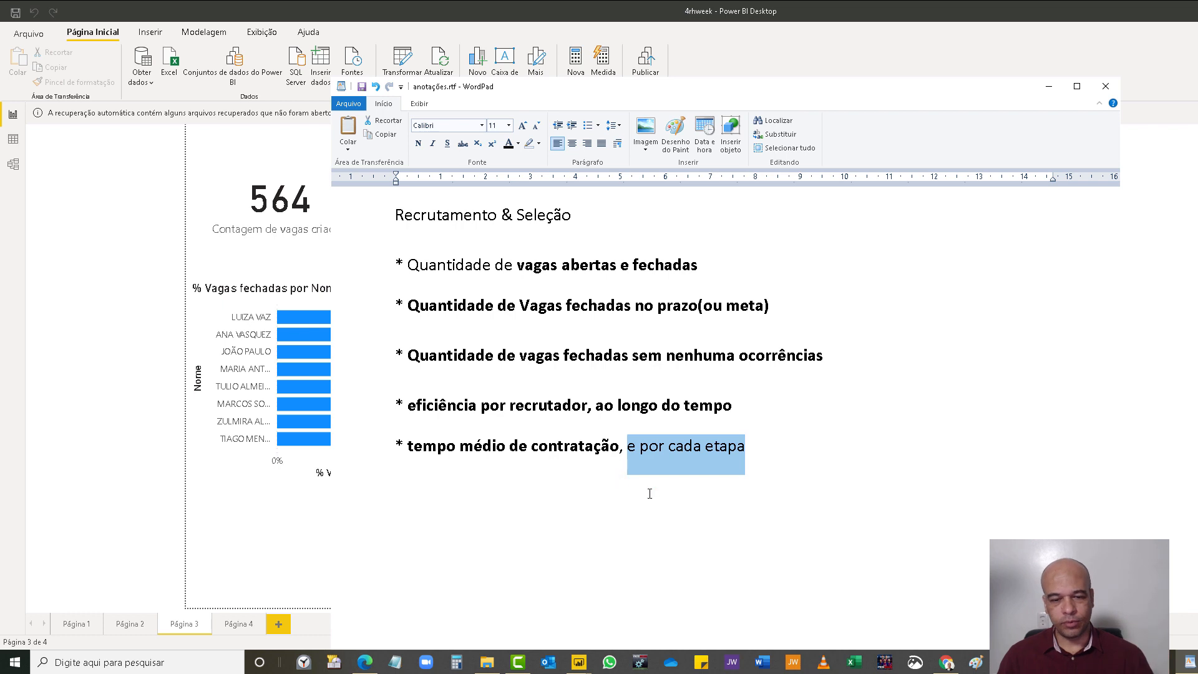
click(1048, 86)
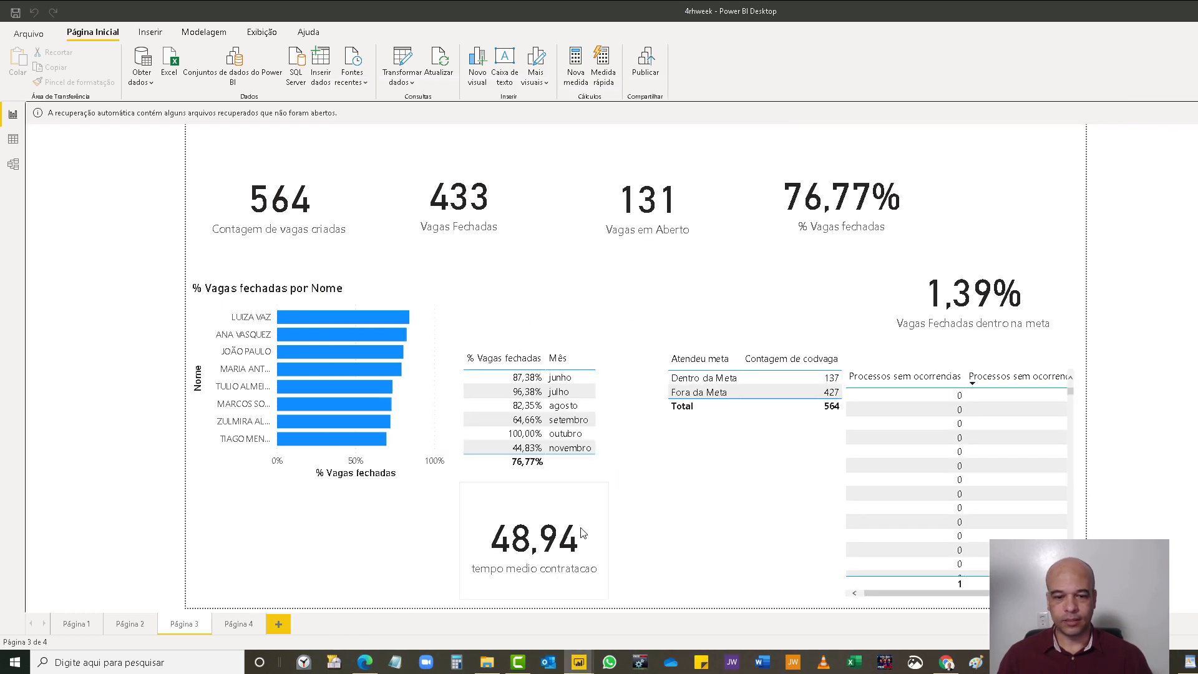
- Copy the full tempo medio contratacao formula and paste it into a new measure in Medidas RS
click(588, 531)
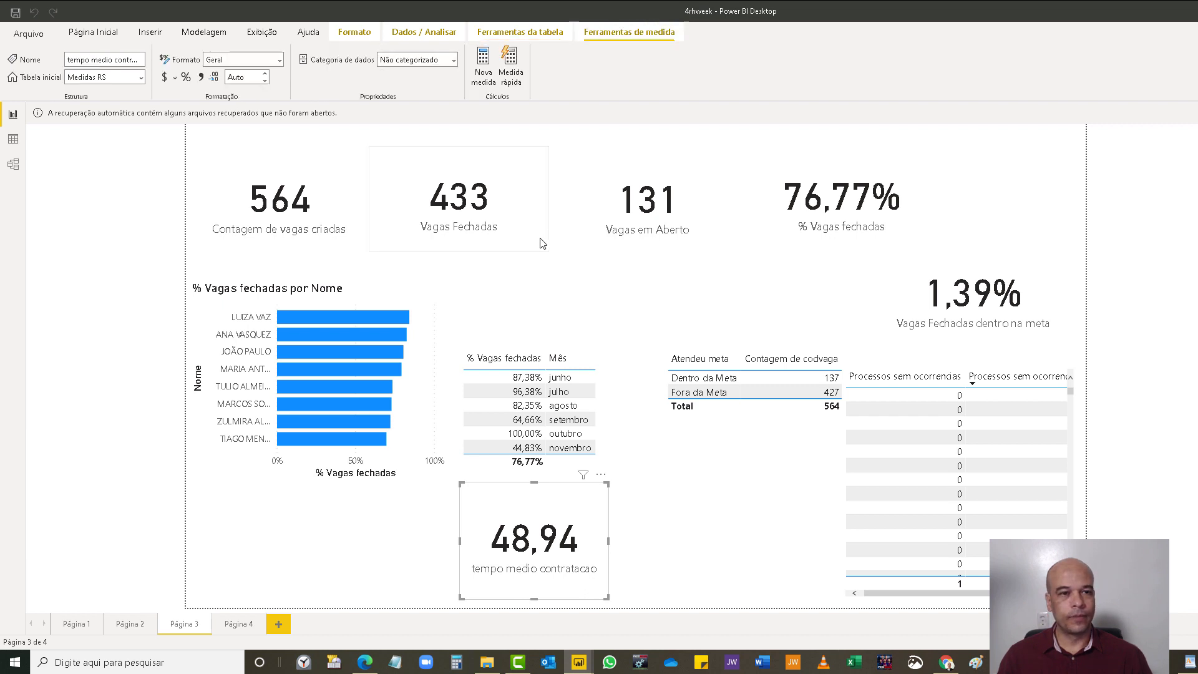
click(299, 169)
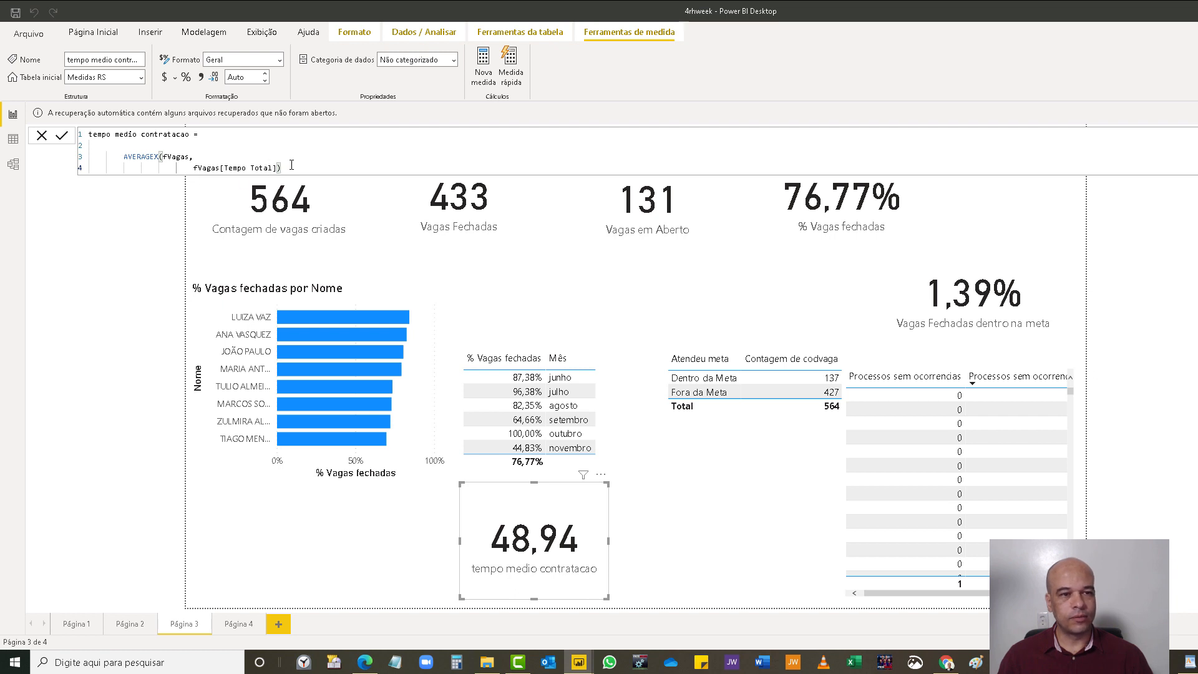
key(ctrl+a)
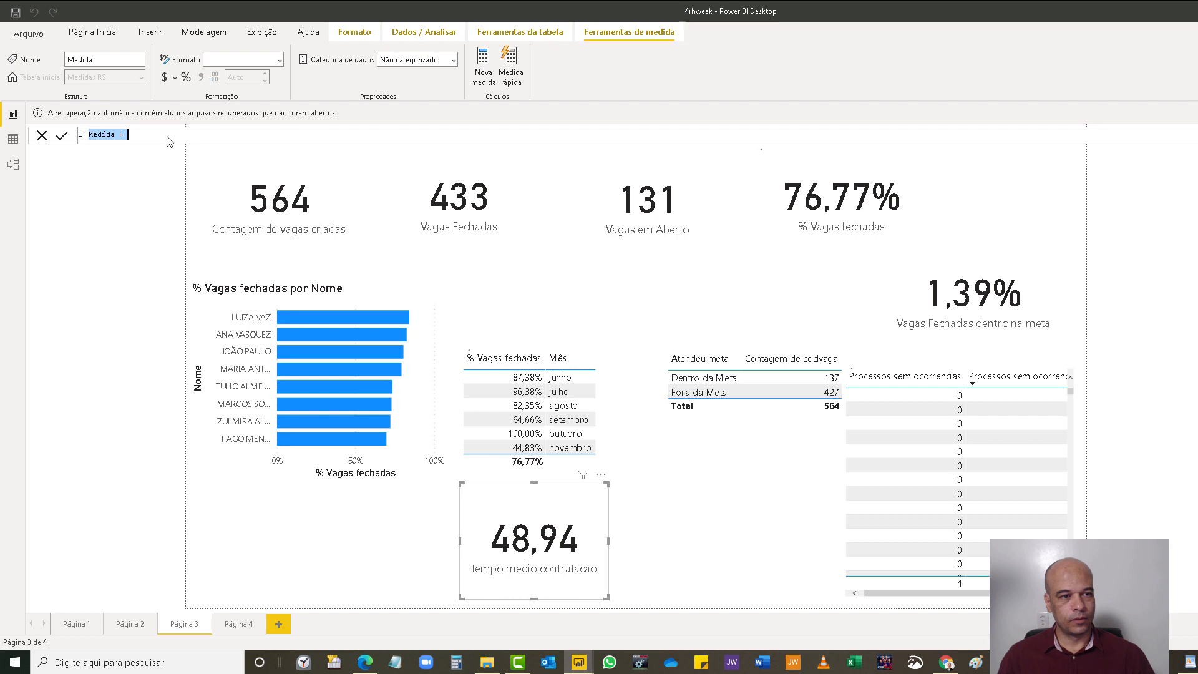
text(tempo medio contratacao =  	AVERAGEX(fVagas, 			fVagas[Tempo Total]))
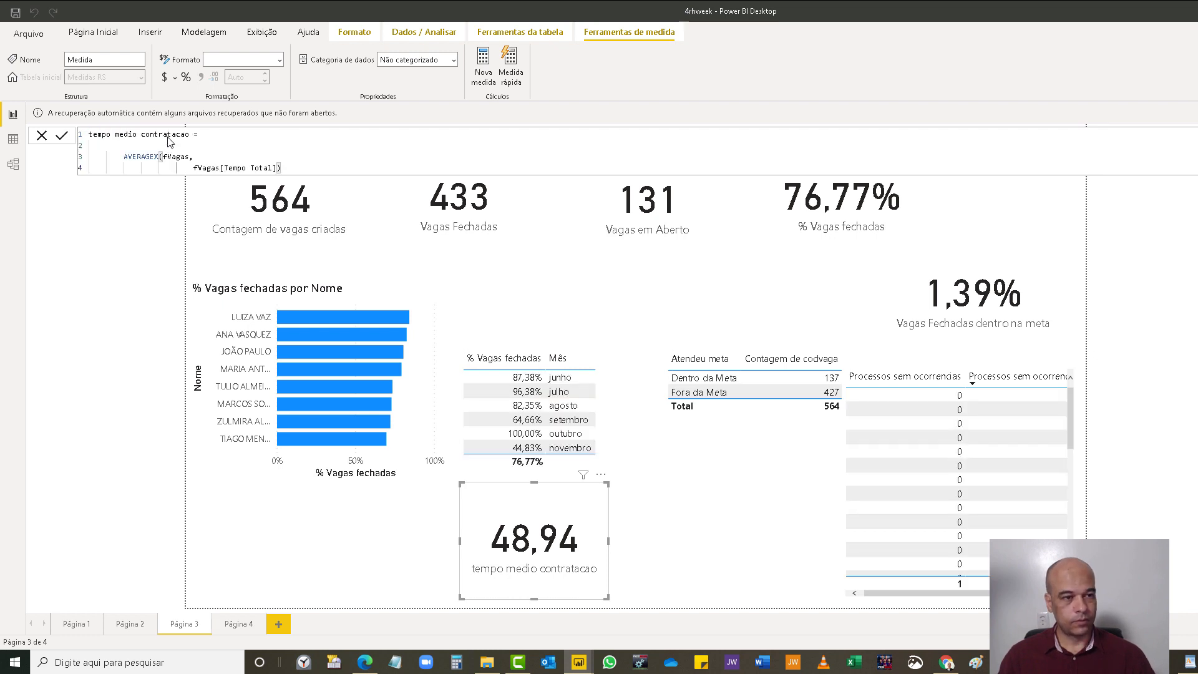
- Rename the pasted measure in its formula to tempo medio 1Etapa
click(190, 135)
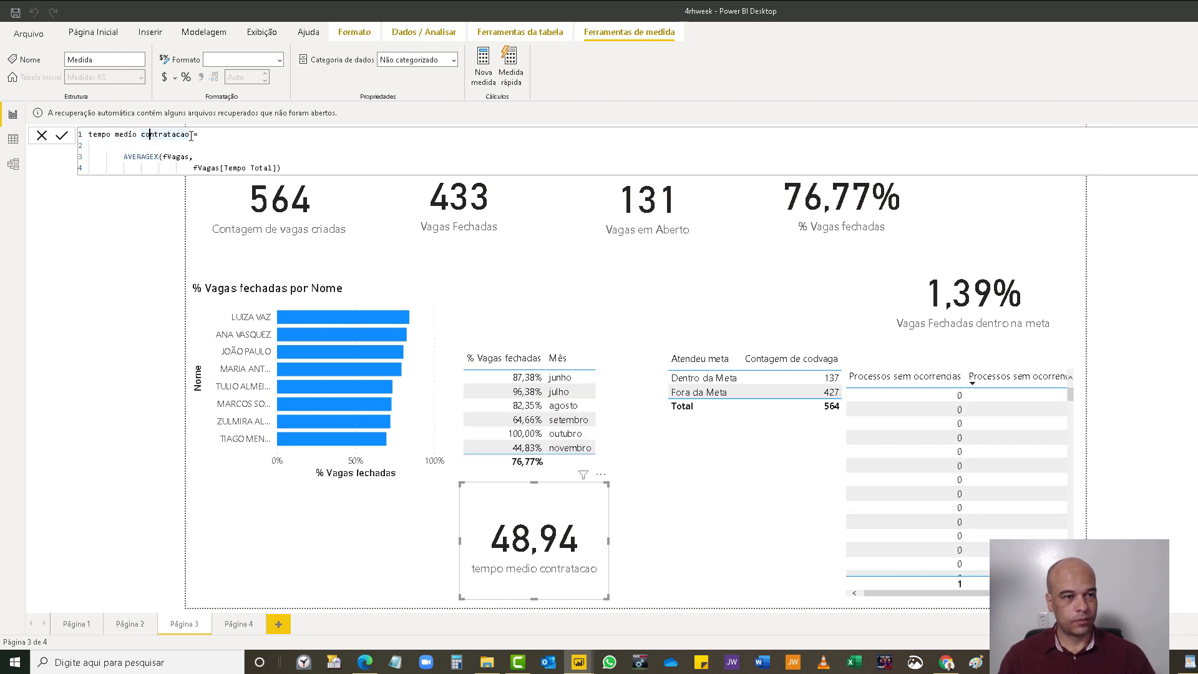
drag(191, 135, 142, 137)
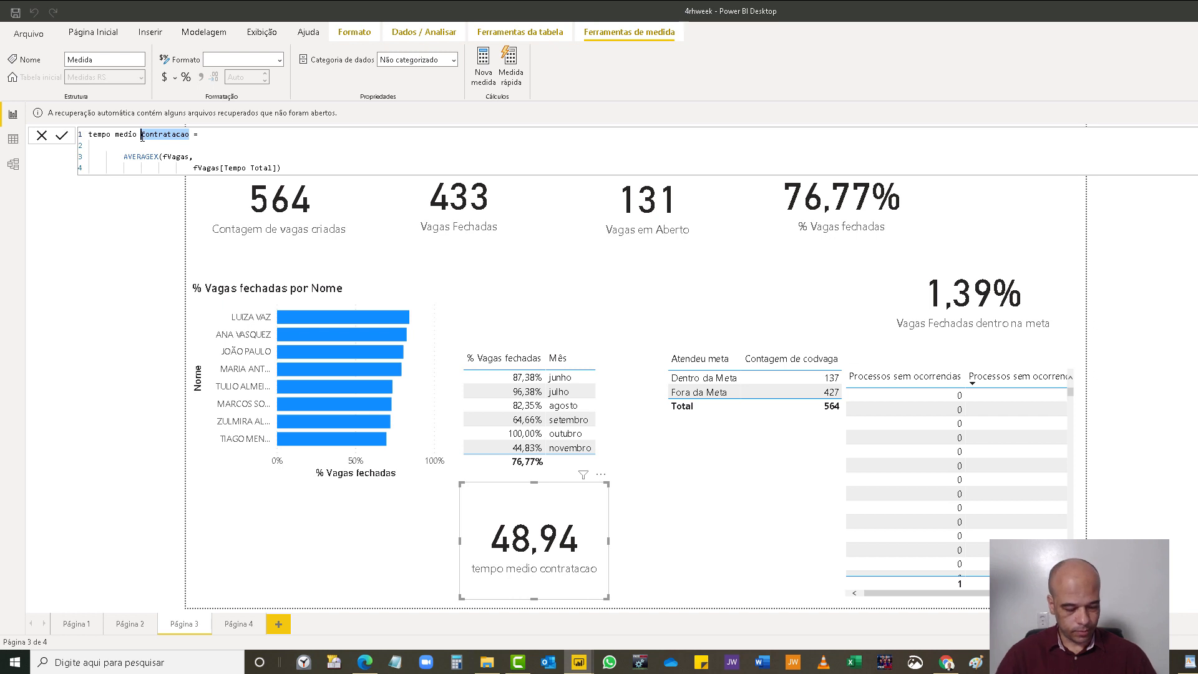
text(Etap)
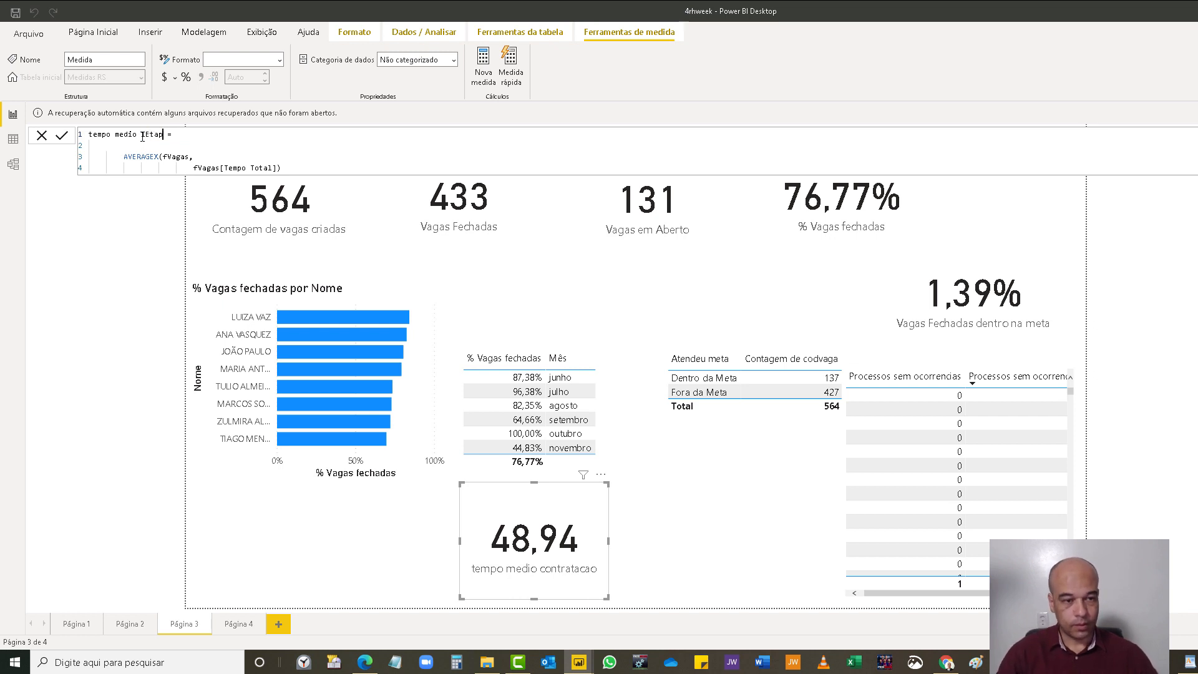
text(a)
click(143, 136)
text(1)
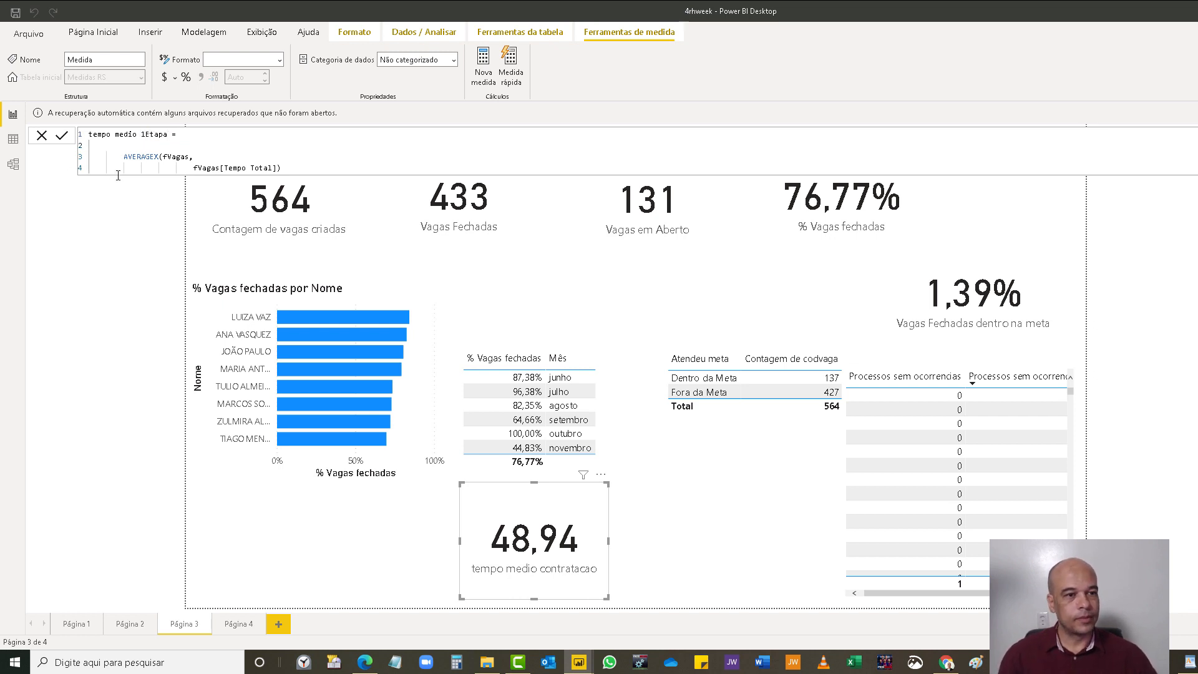
- Replace fVagas[Tempo Total] with fVagas[1 Etapa] in the tempo medio 1Etapa formula and commit the measure
click(275, 168)
key(BackSpace)
key(BackSpace)
key(BackSpace)
key(BackSpace)
key(BackSpace)
key(BackSpace)
key(BackSpace)
key(BackSpace)
key(BackSpace)
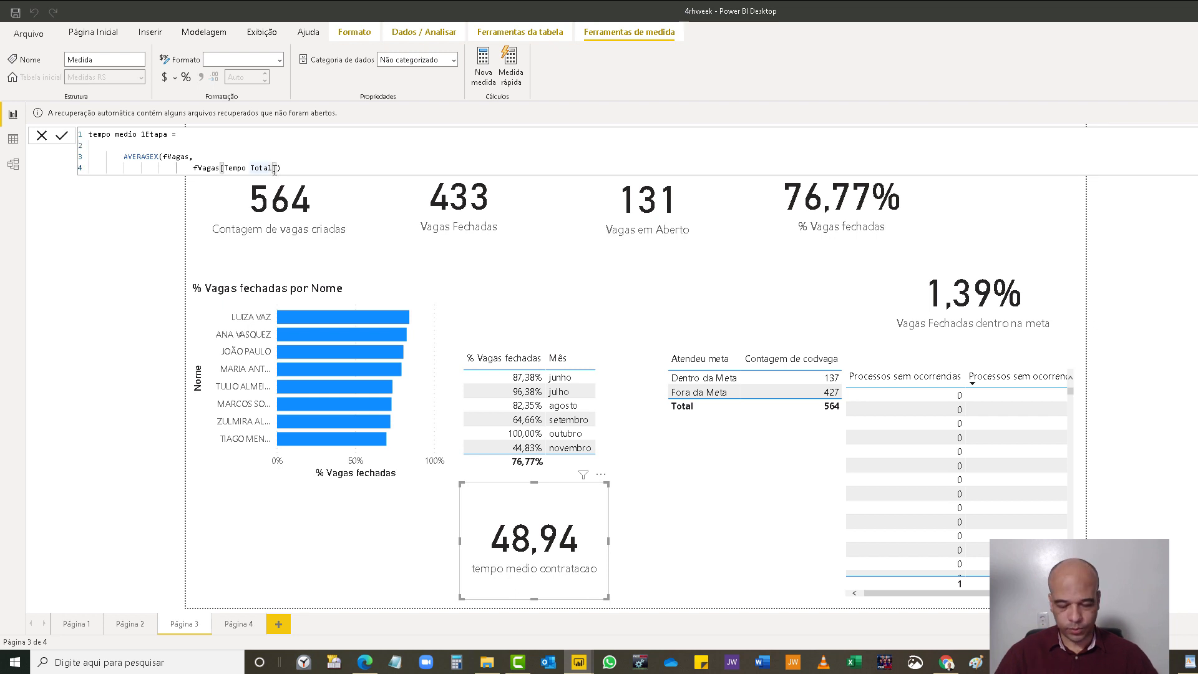
key(BackSpace)
key(BackSpace)
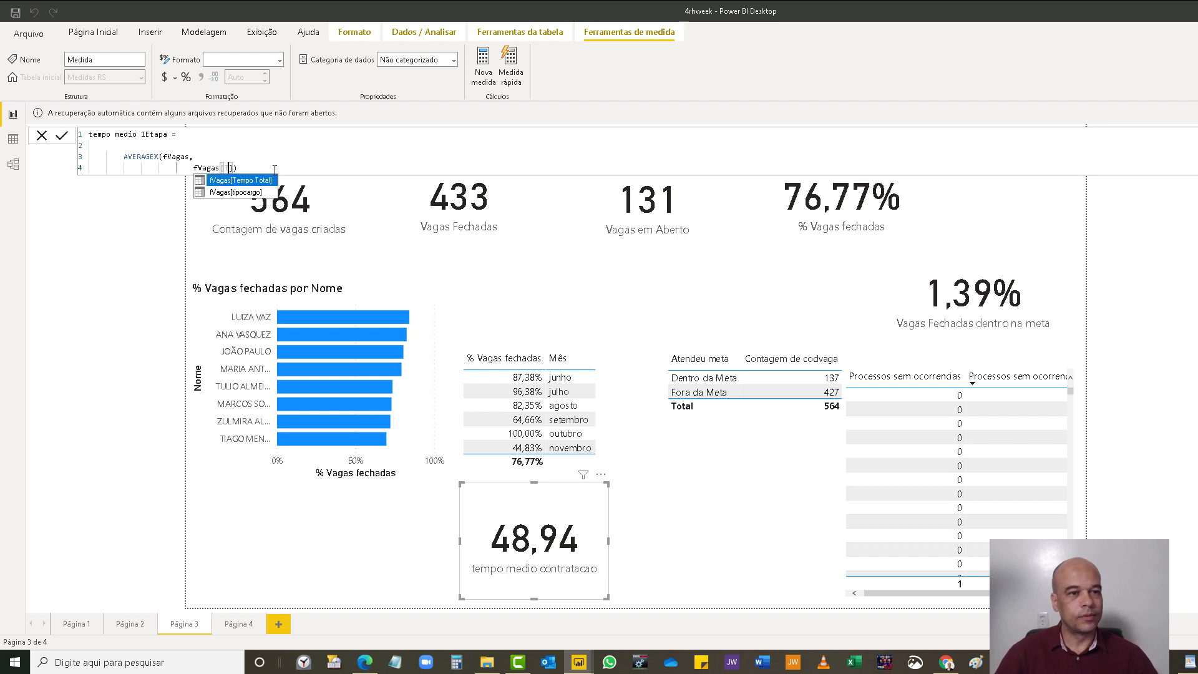
key(Tab)
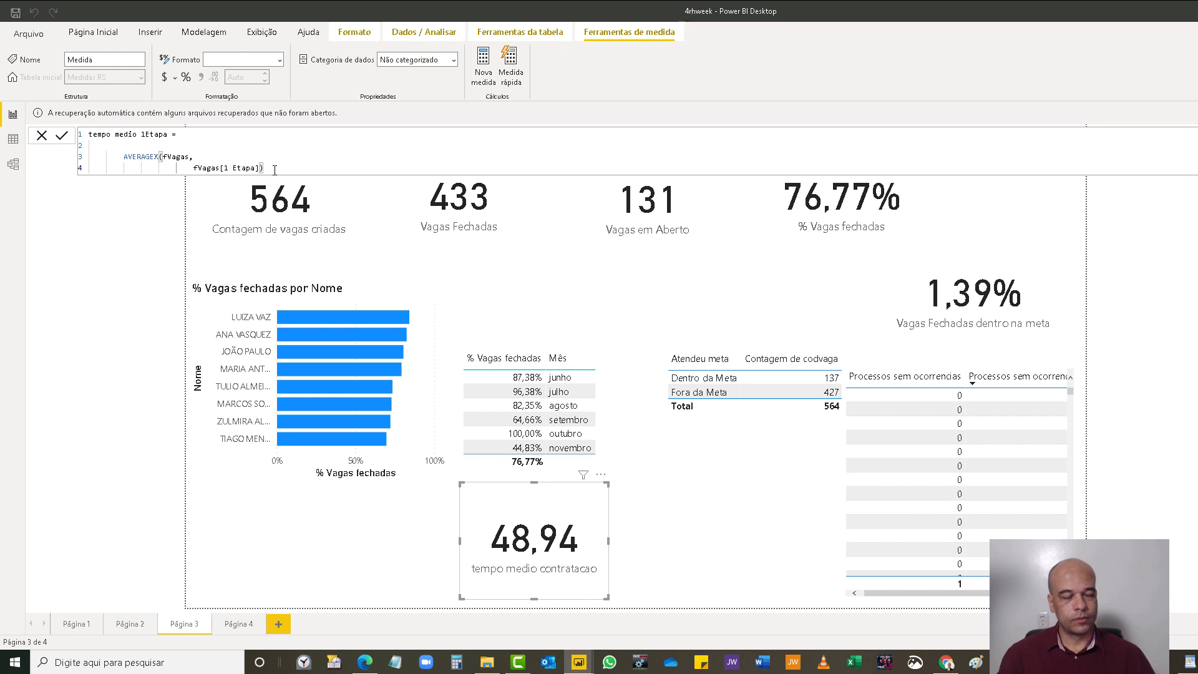
key(Return)
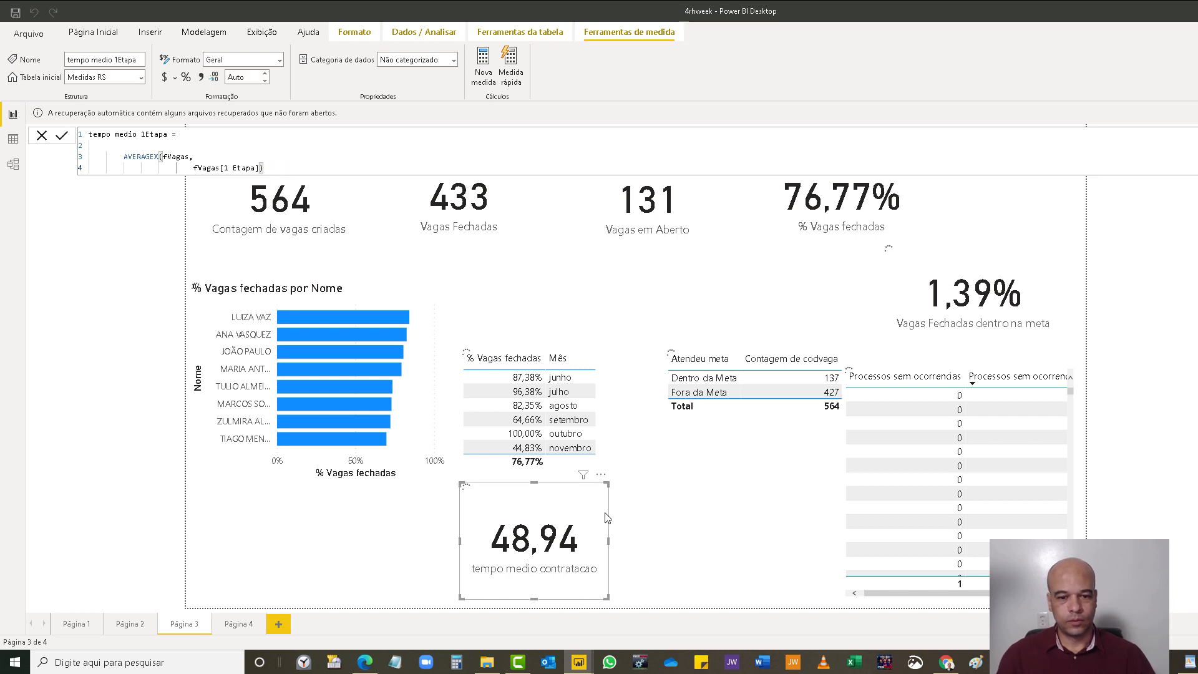
- Move the tempo medio contratacao card beneath the % Vagas fechadas por Nome bar chart
drag(586, 522, 314, 530)
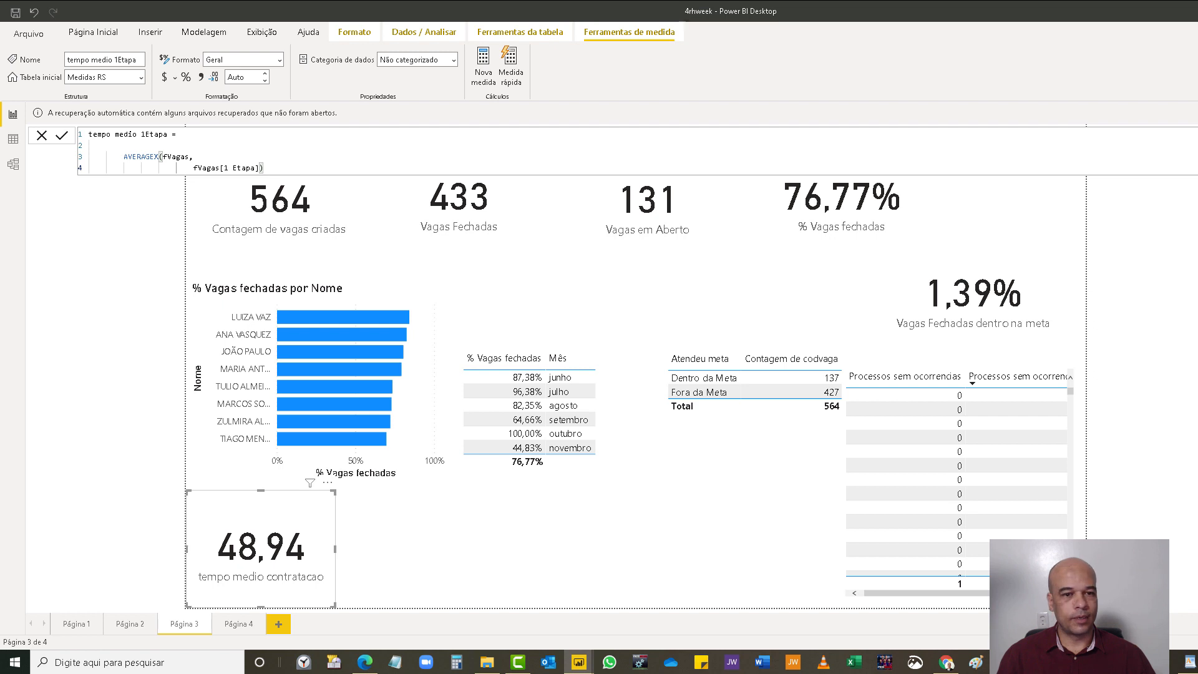
- Create a measure named tempo medio 2etapa from the copied tempo medio contratacao formula, averaging fVagas[2 Etapa] instead of fVagas[Tempo Total]
key(Return)
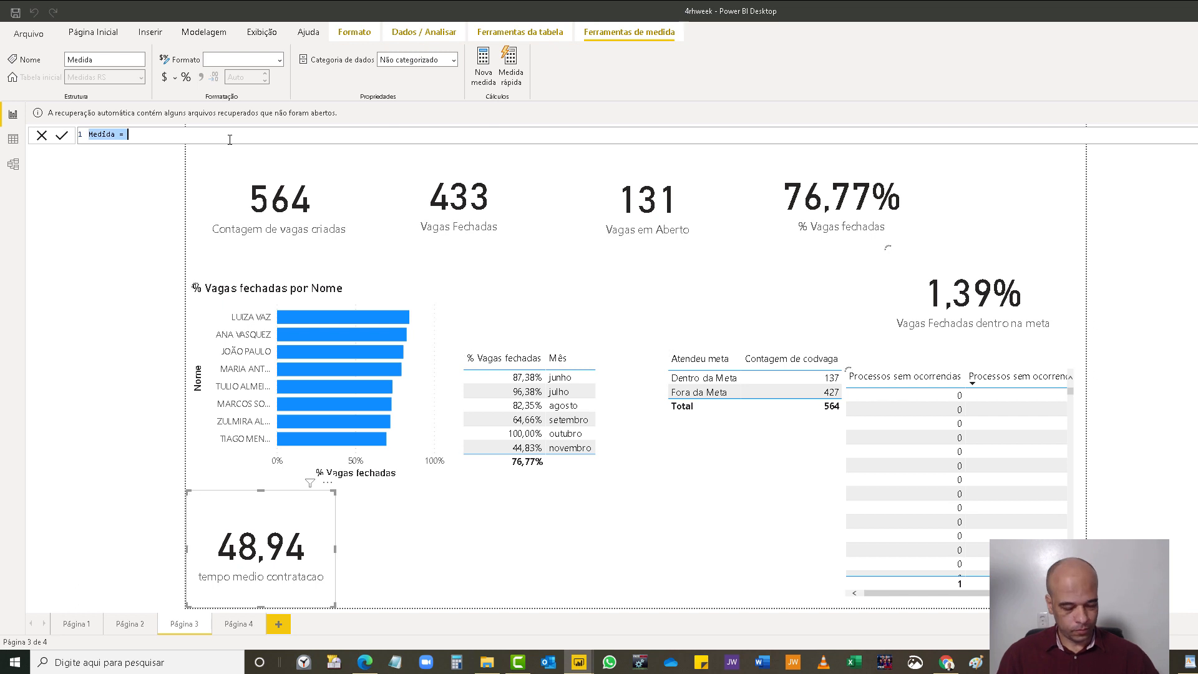
text(tempo medio contratacao =  AVERAGEX(fVagas, fVagas[Tempo Total]))
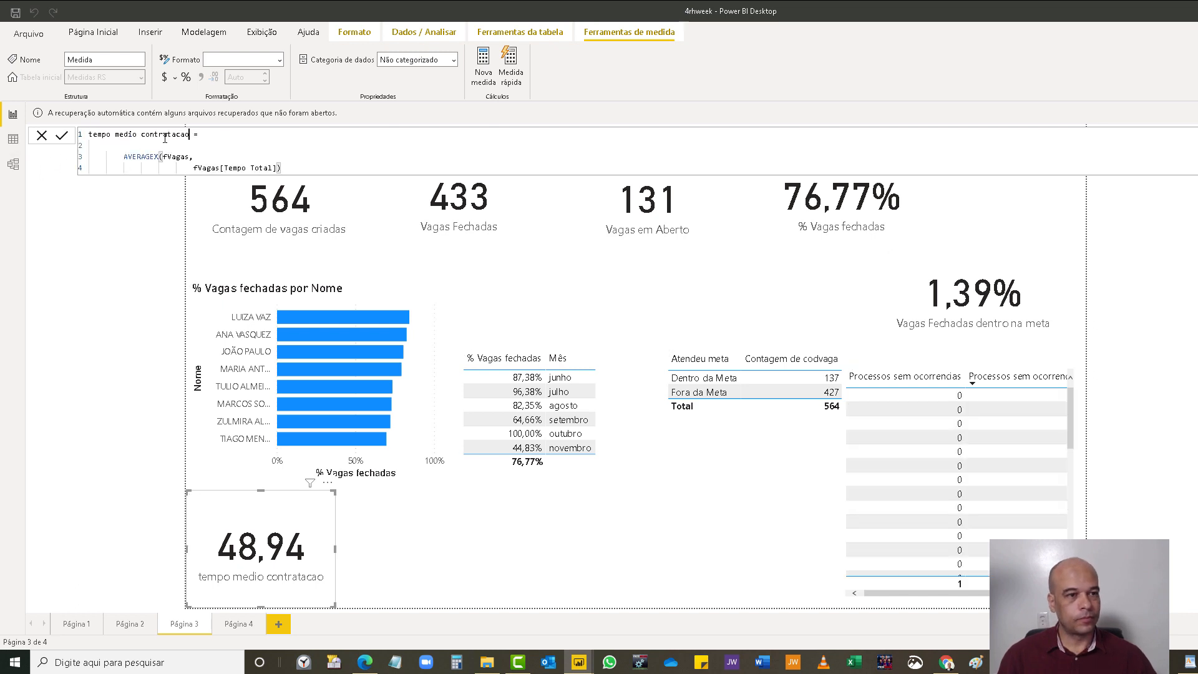
drag(191, 135, 141, 139)
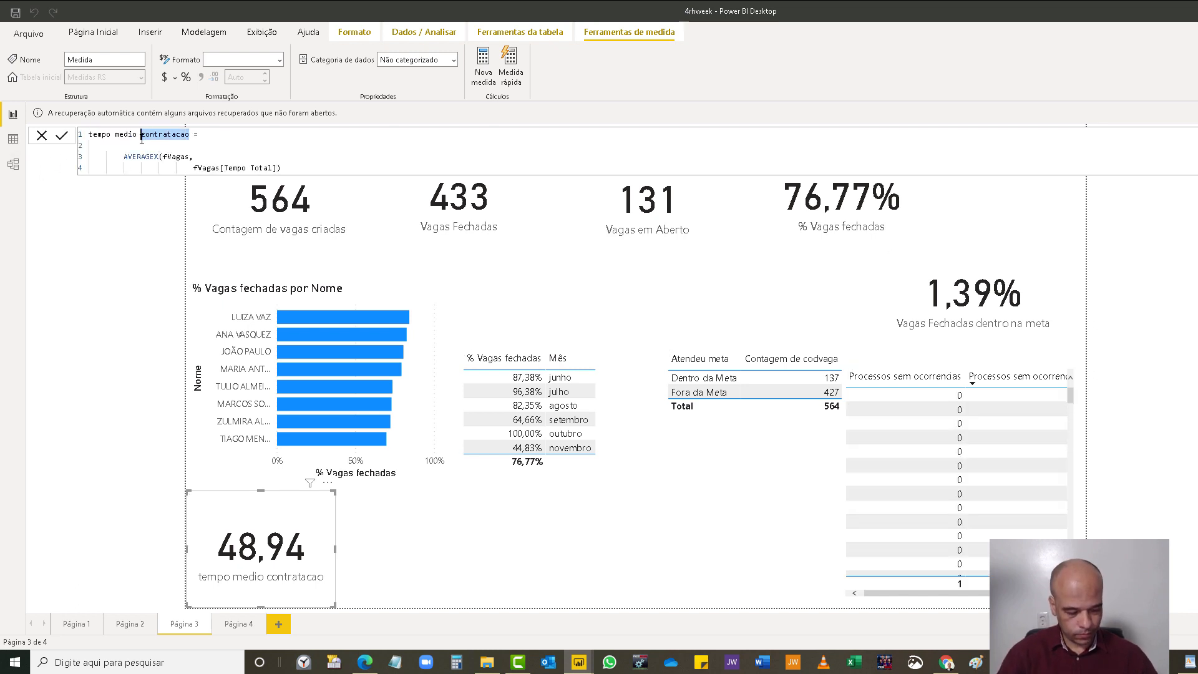
text(etapa)
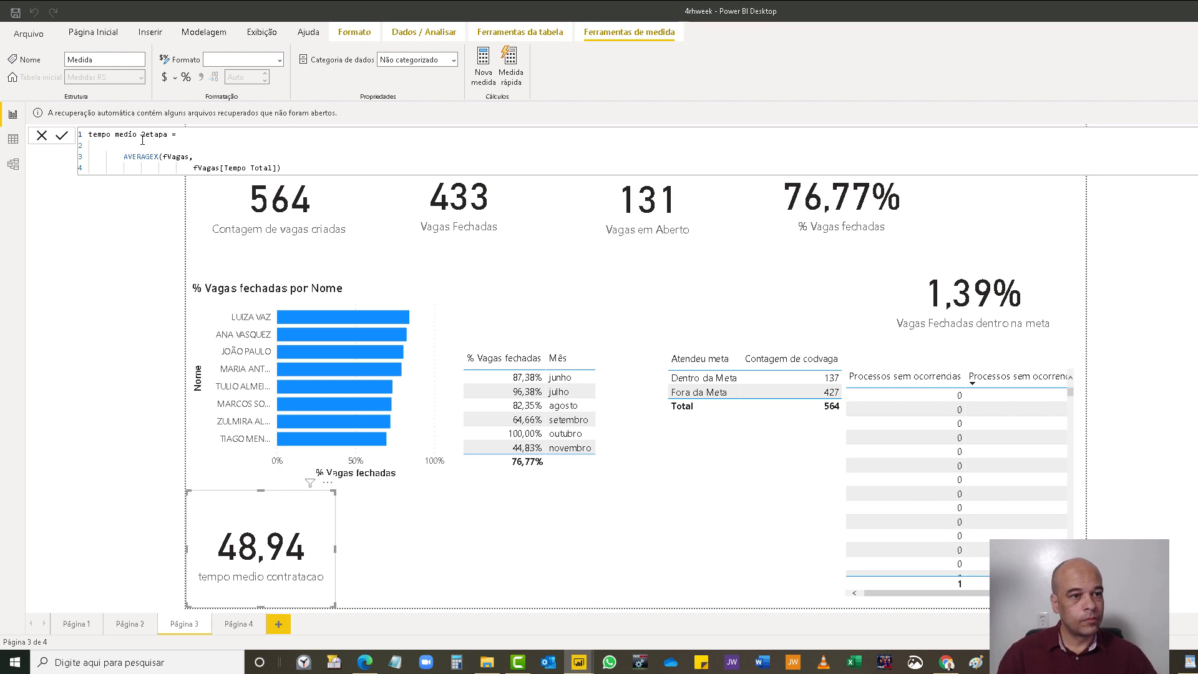
drag(274, 167, 228, 169)
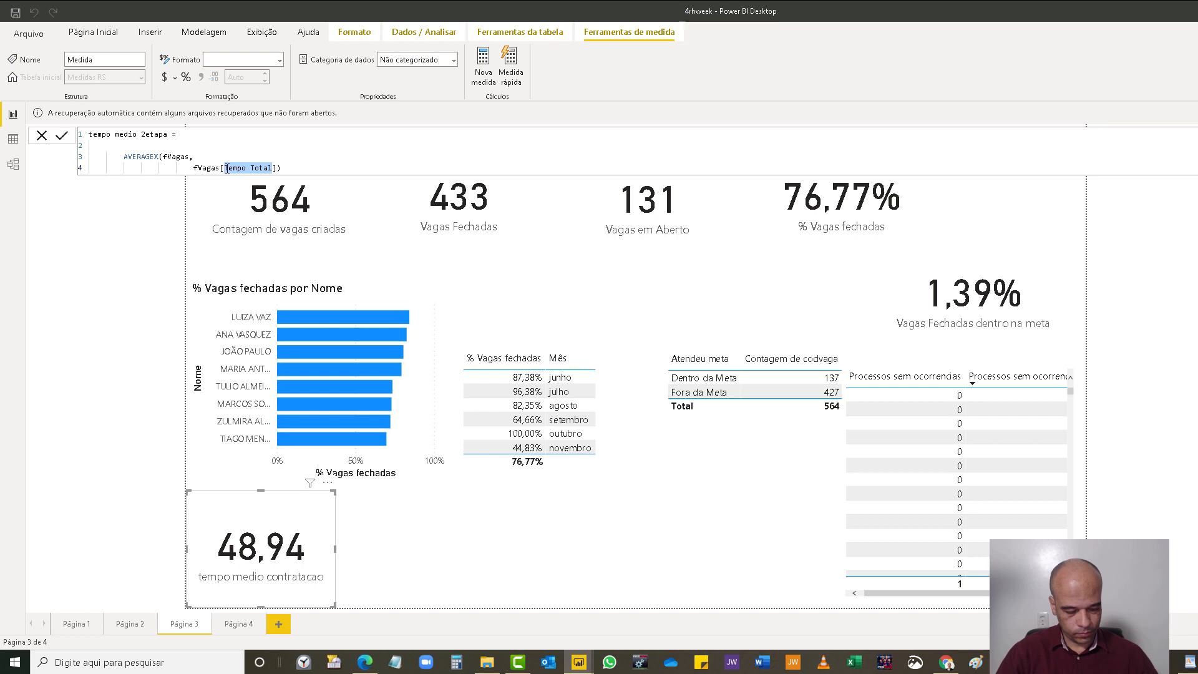
key(BackSpace)
text([[)
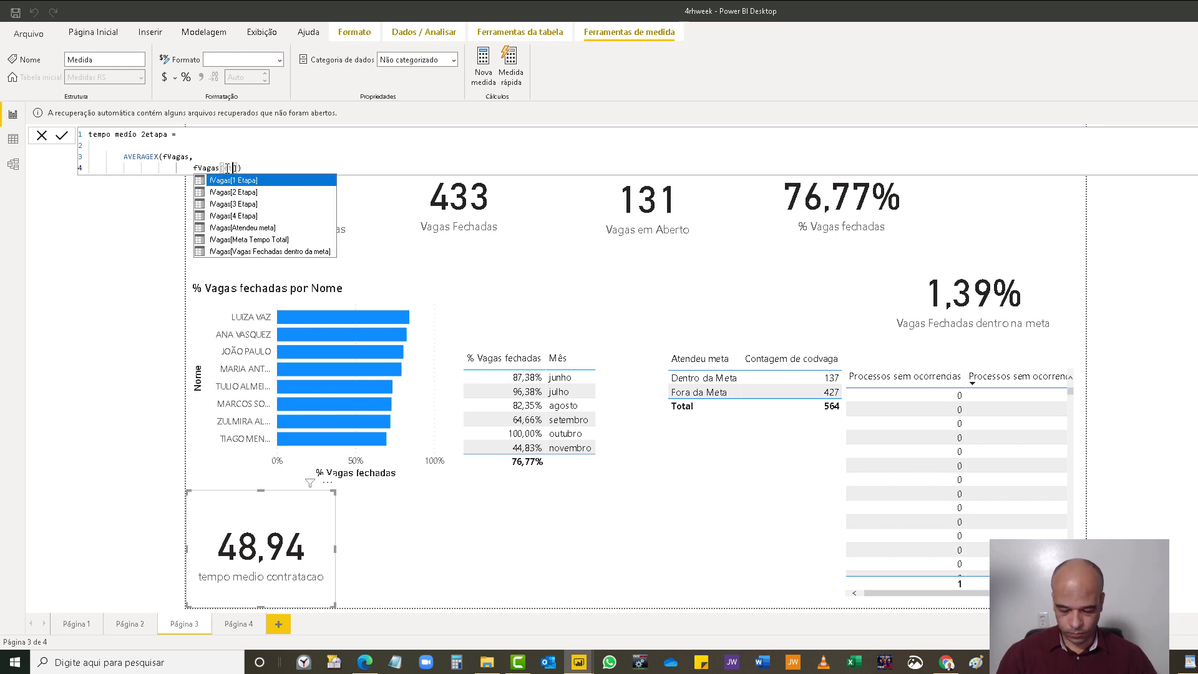
click(247, 193)
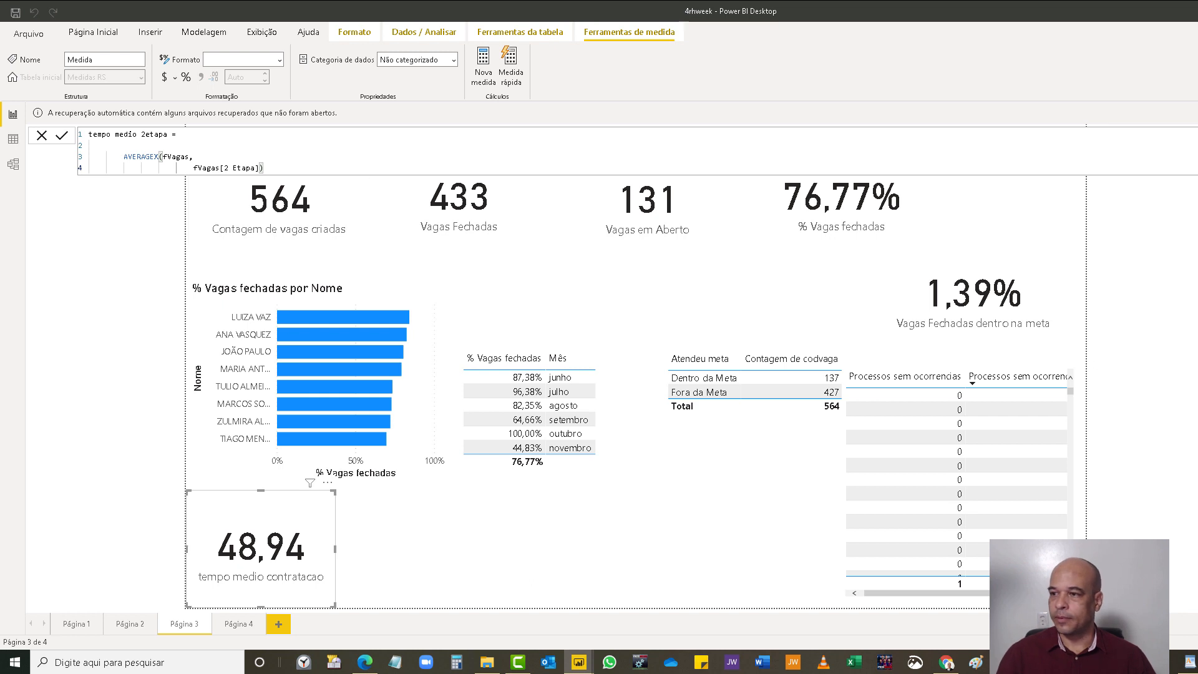
key(Return)
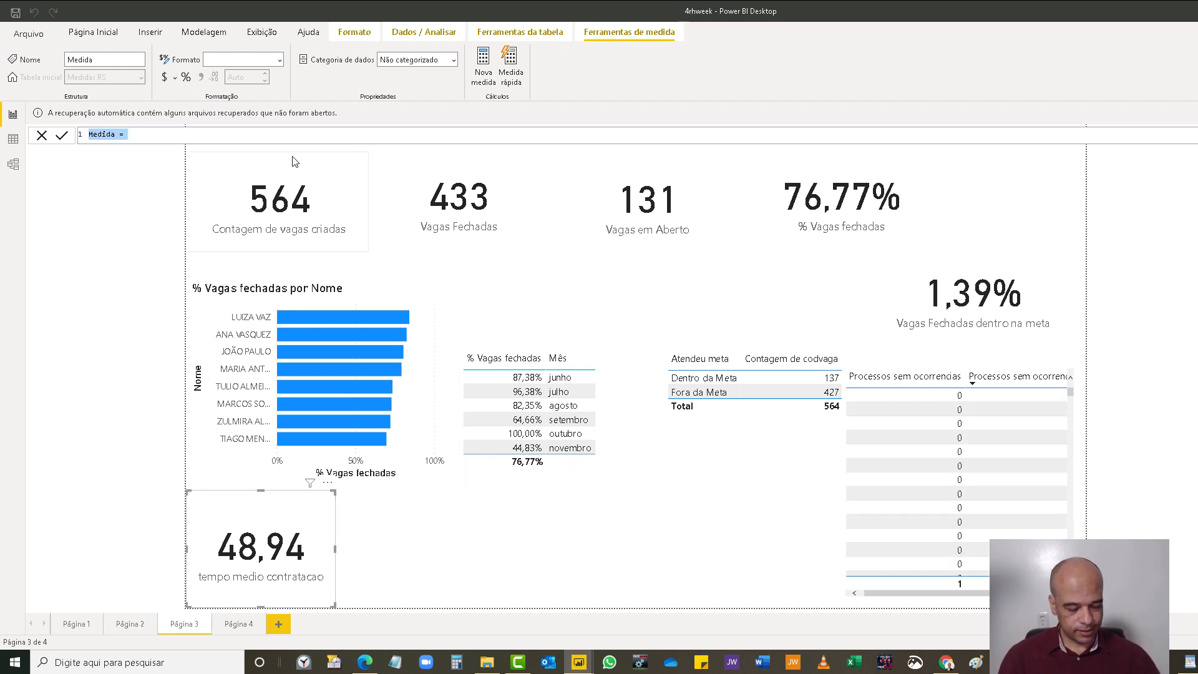
- Create a measure named tempo medio 3etapa from the same copied AVERAGEX formula, replacing fVagas[Tempo Total] with fVagas[3 Etapa]
text(tempo medio contratacao =  		AVERAGEX(fVagas, 						fVagas[Tempo Total]))
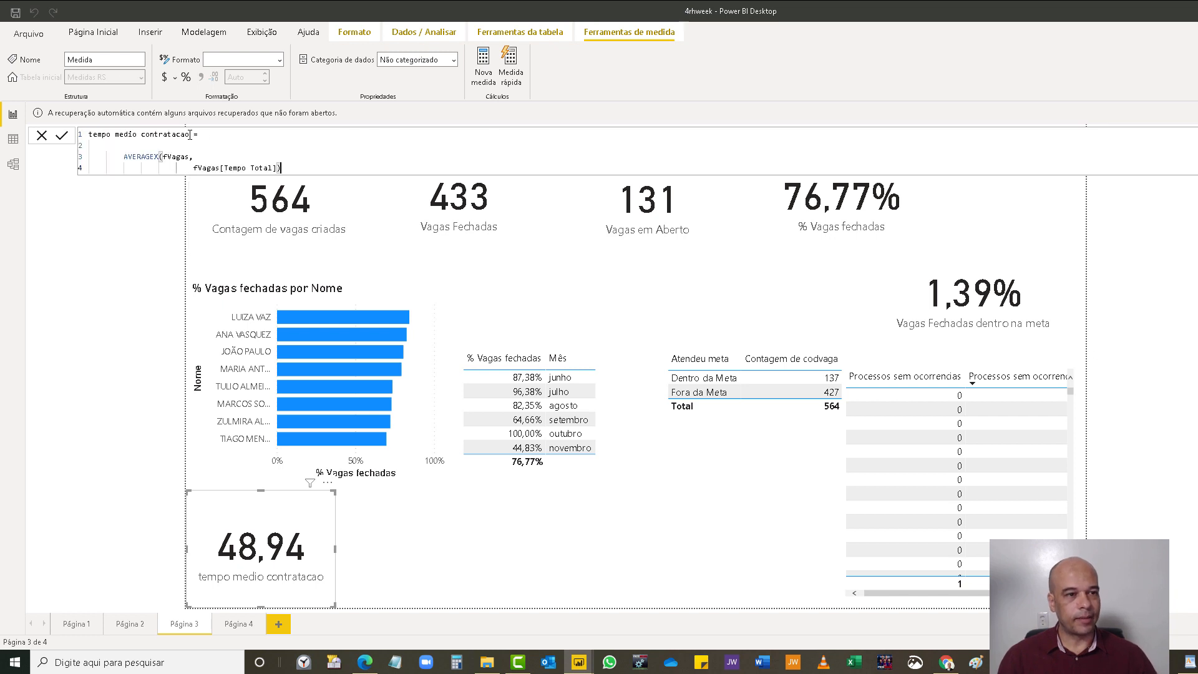
drag(189, 133, 142, 135)
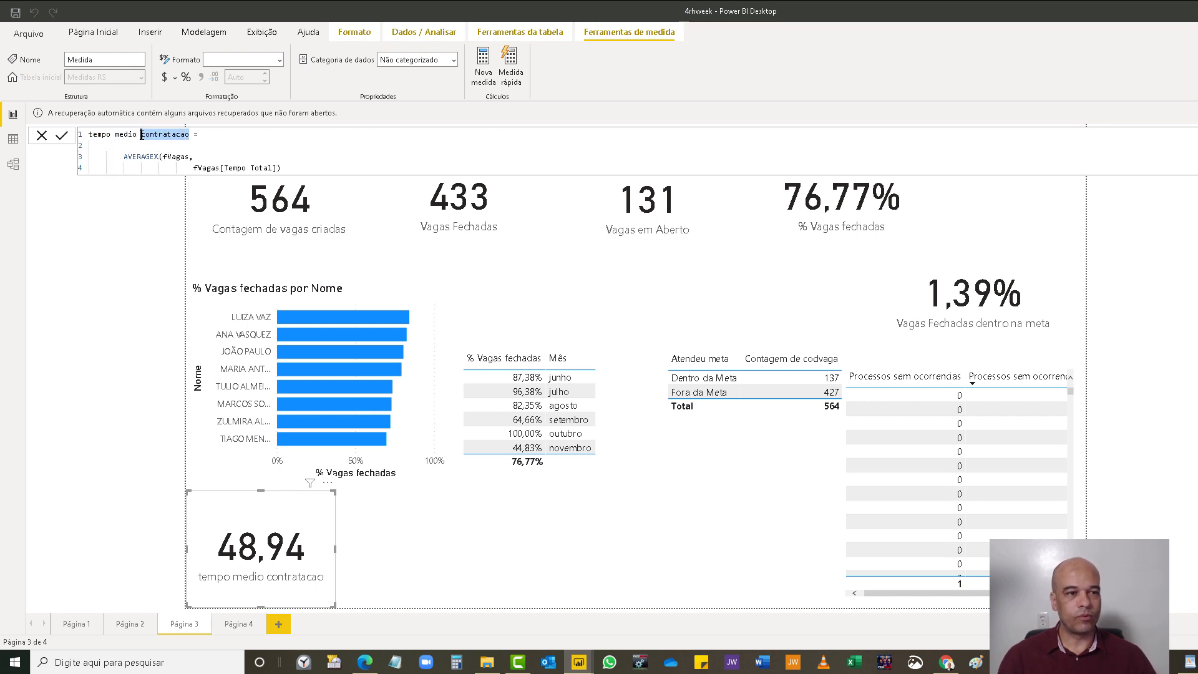
key(BackSpace)
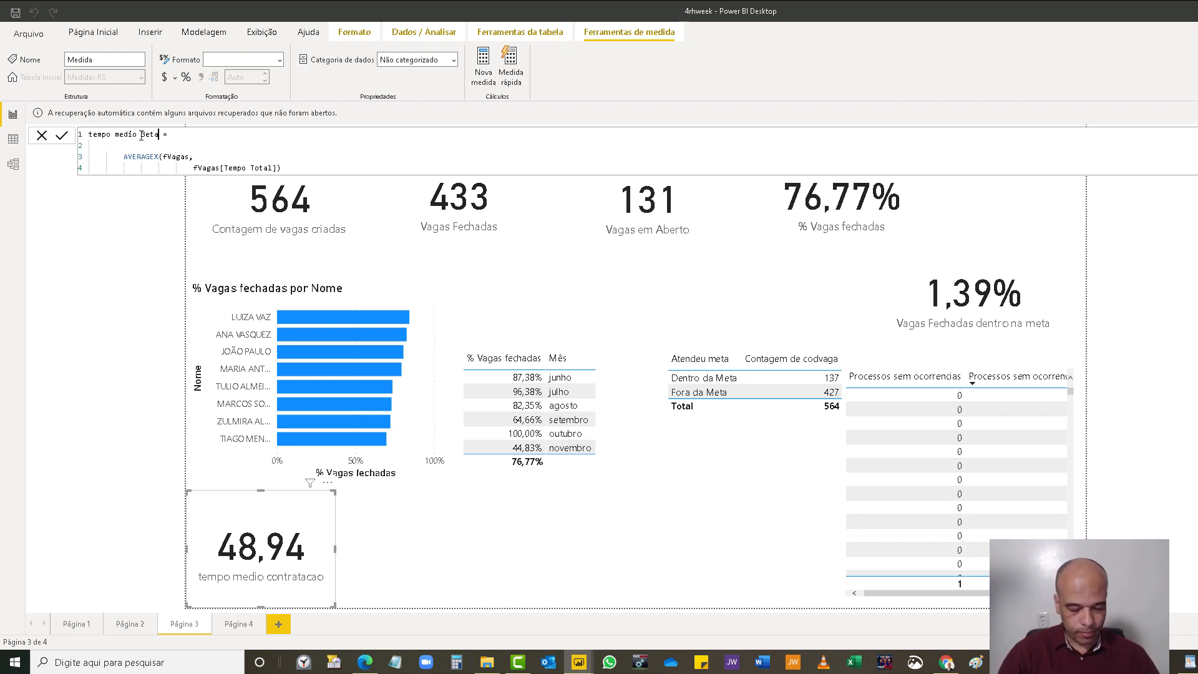
text(3etapa)
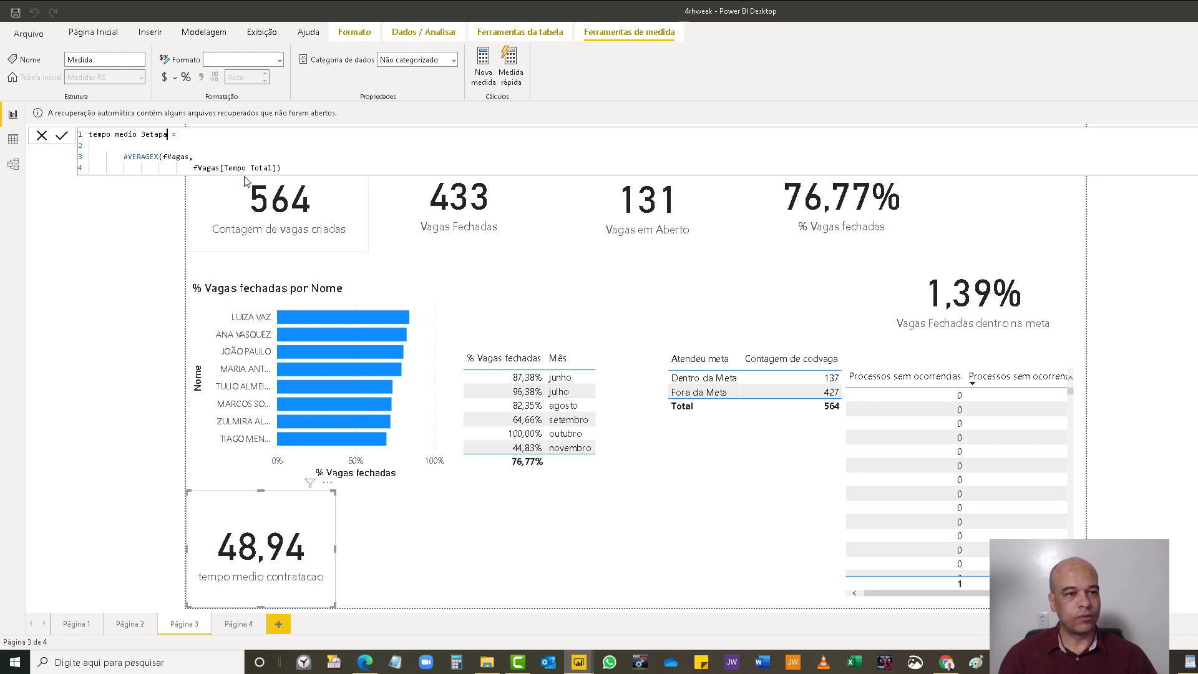
drag(274, 169, 220, 168)
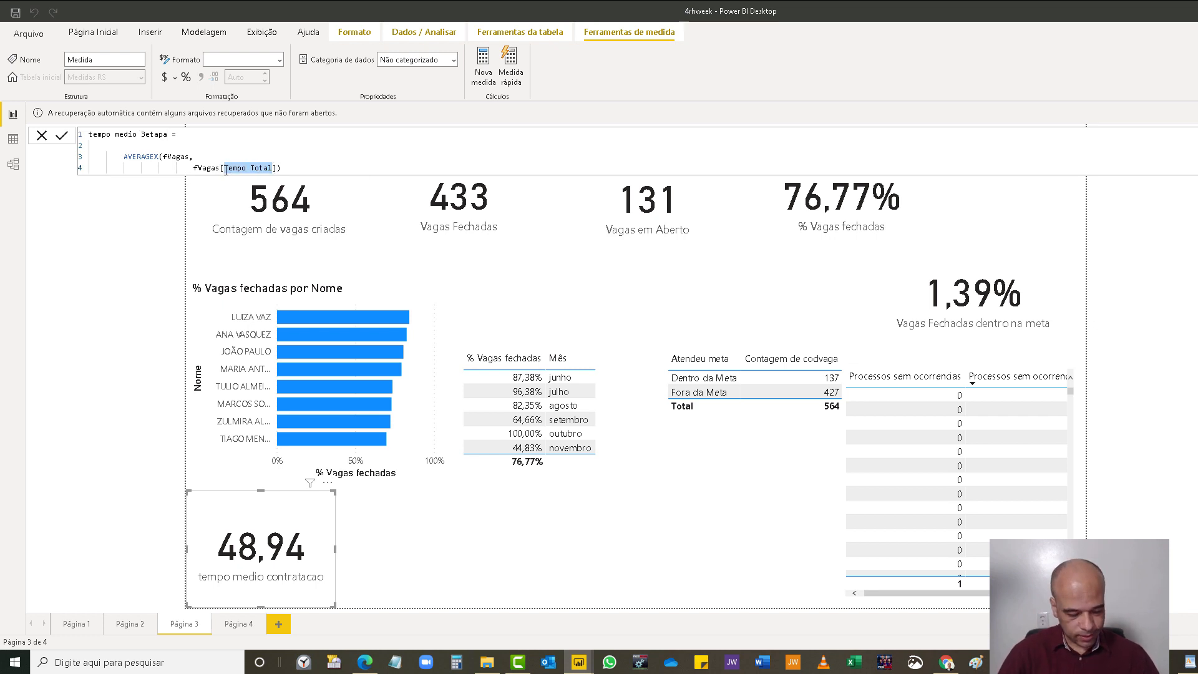
text(T)
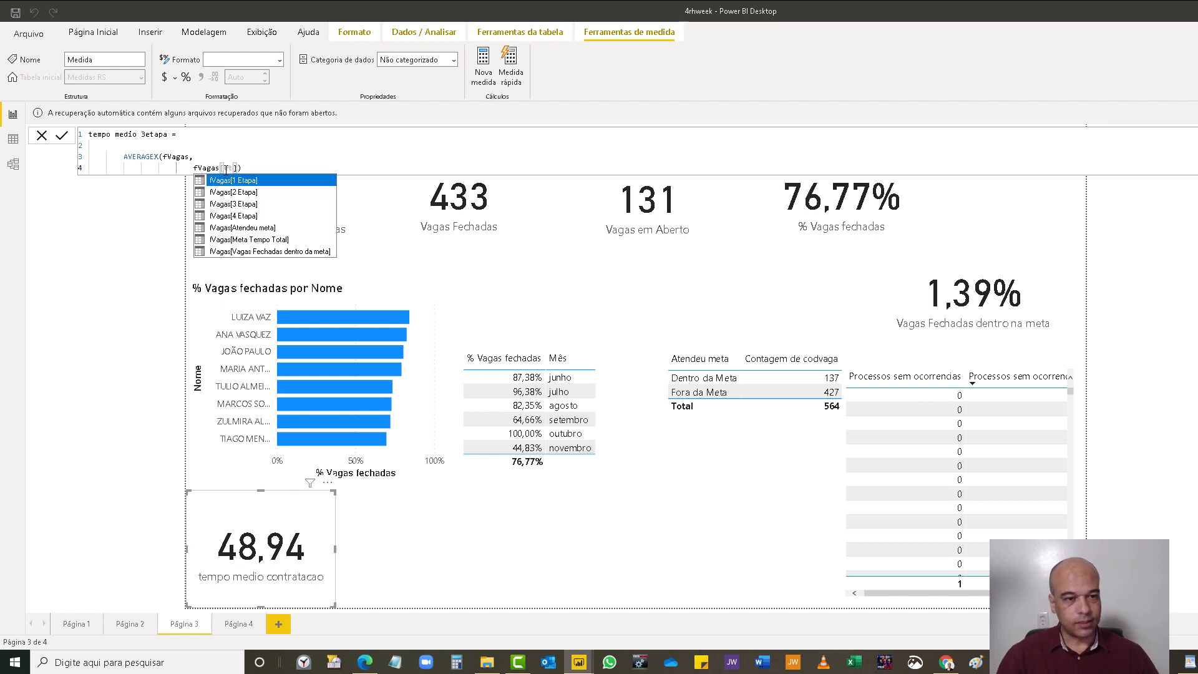
key(Down)
key(Down)
key(Tab)
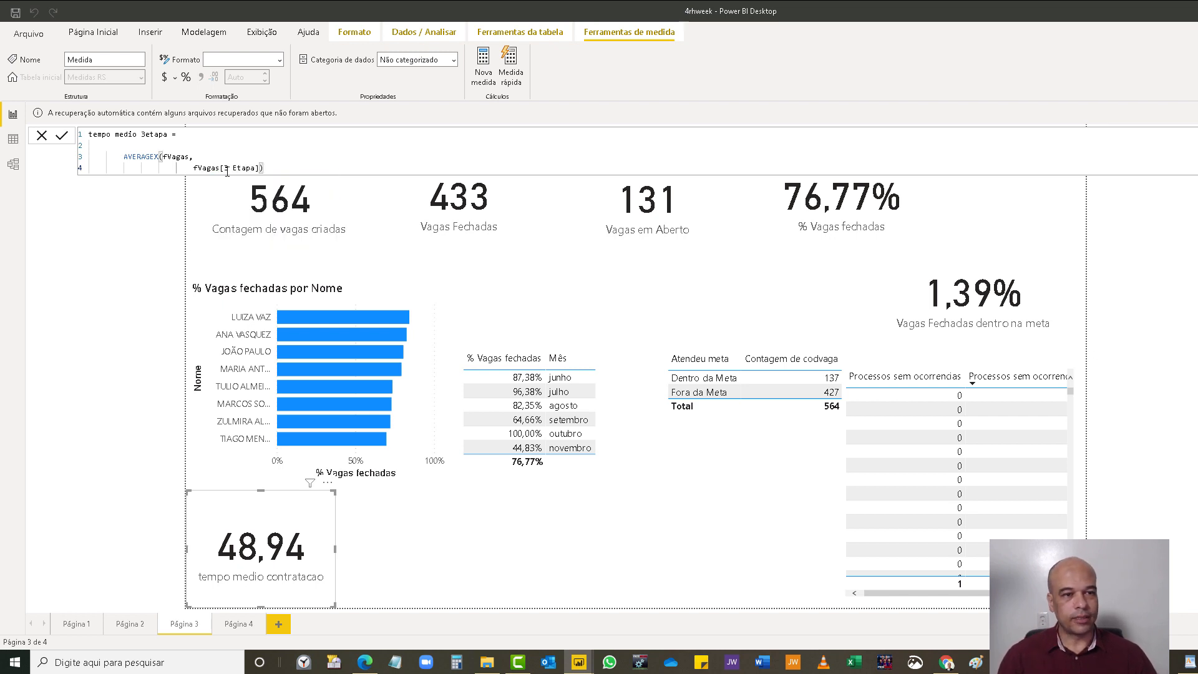
key(Return)
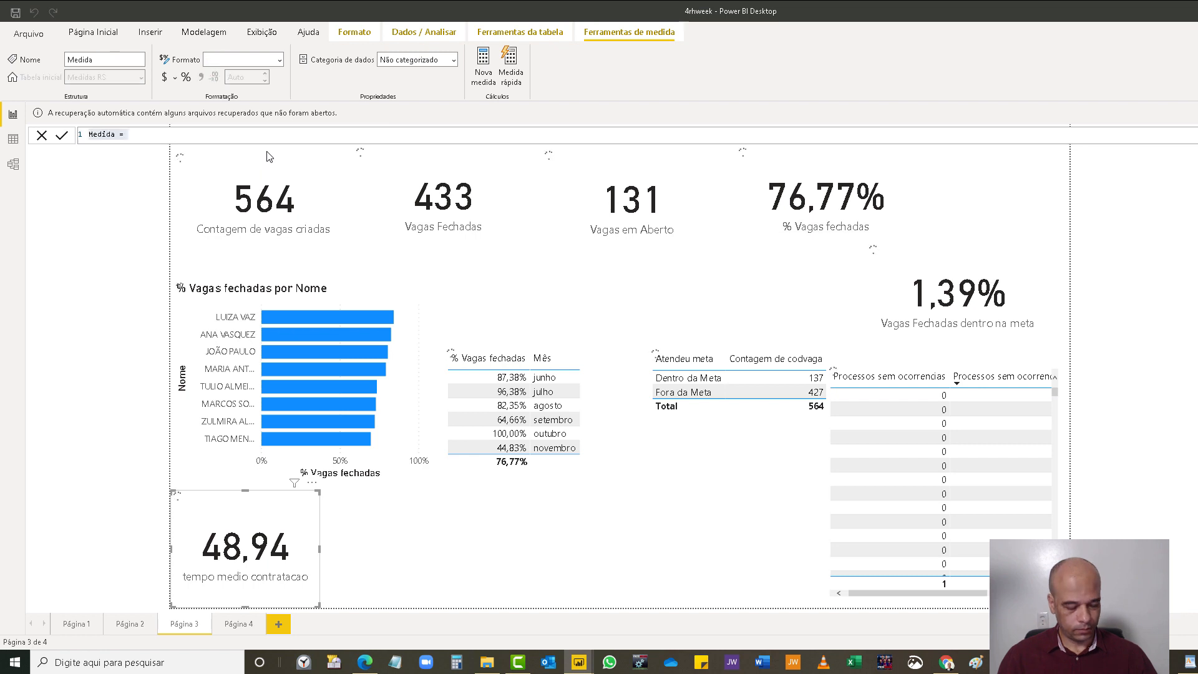
- Create a measure named tempo medio 4etapa from the copied AVERAGEX formula, with fVagas[4 Etapa] as the averaged column
key(ctrl+a)
text(tempo medio contratacao =  	AVERAGEX(fVagas, 			fVagas[Tempo Total]))
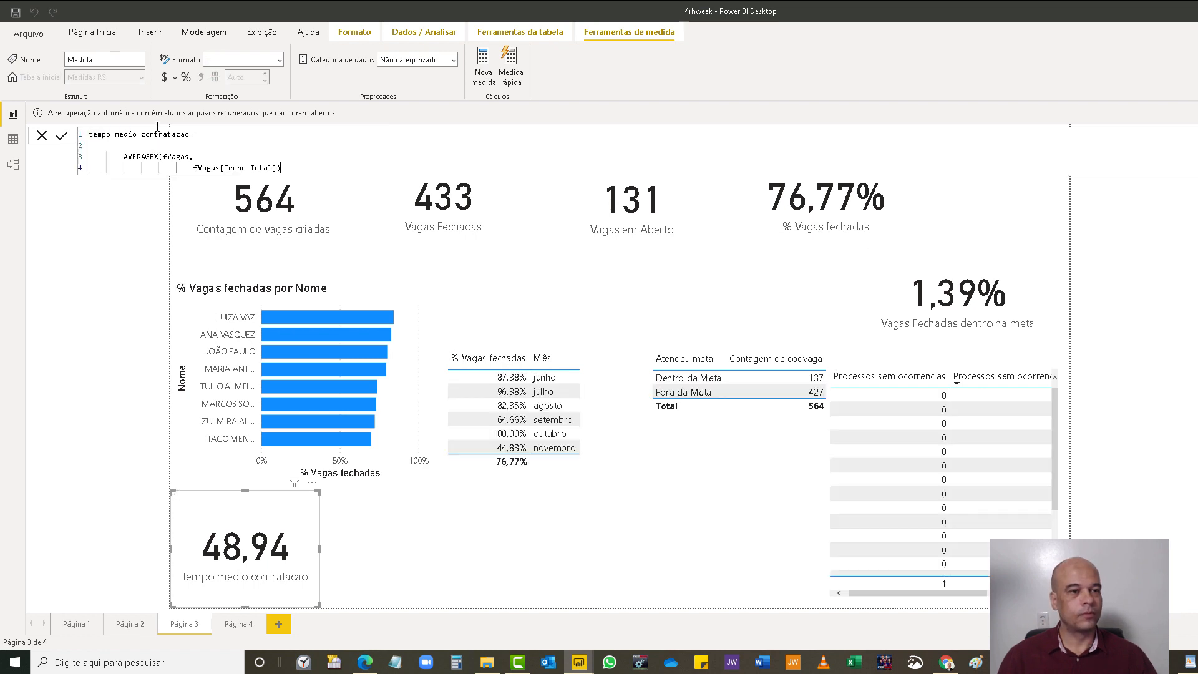
drag(141, 135, 190, 135)
text(4etapa)
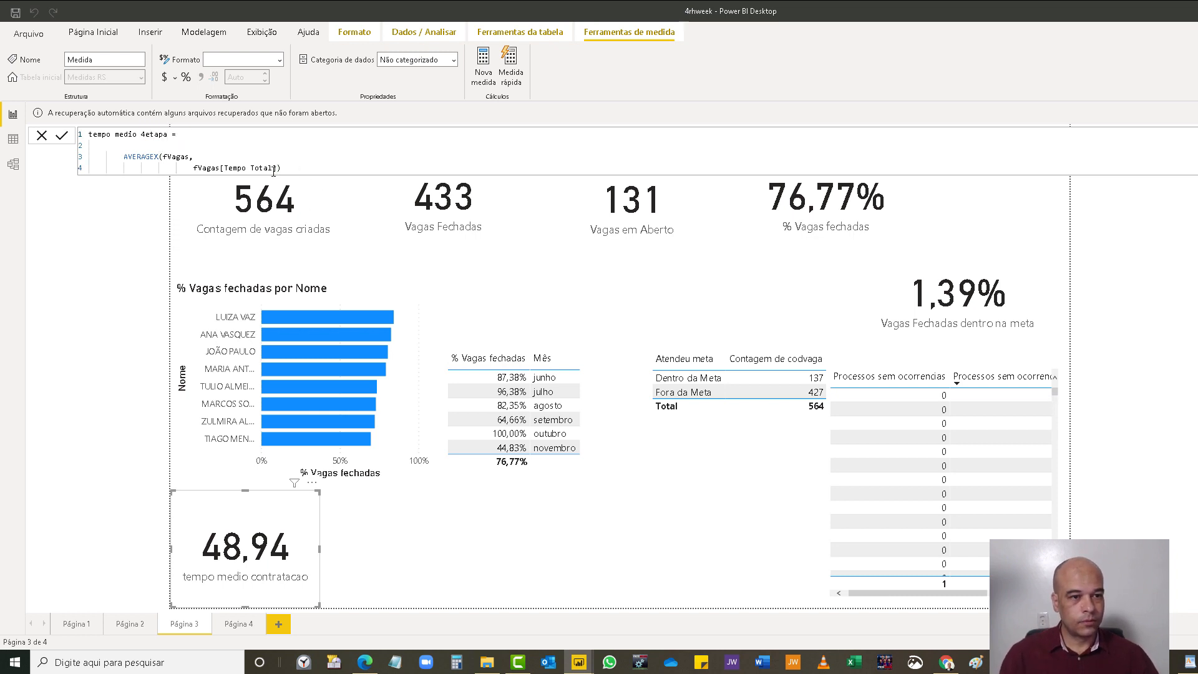
drag(273, 168, 228, 166)
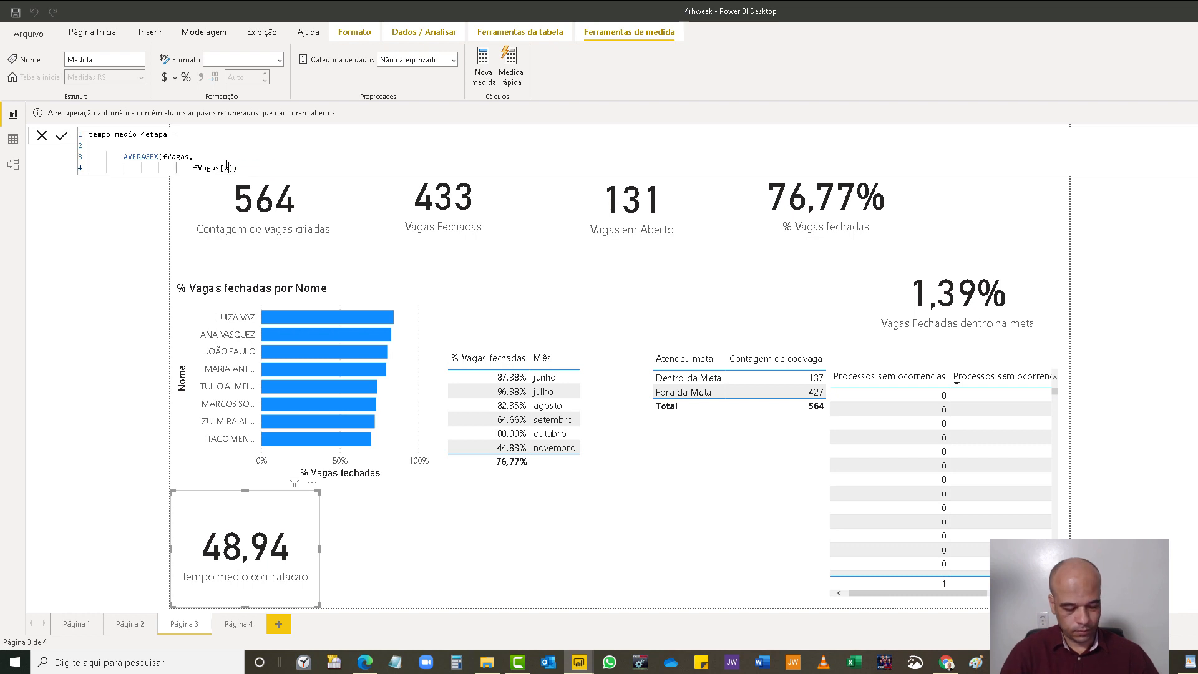
text(eta)
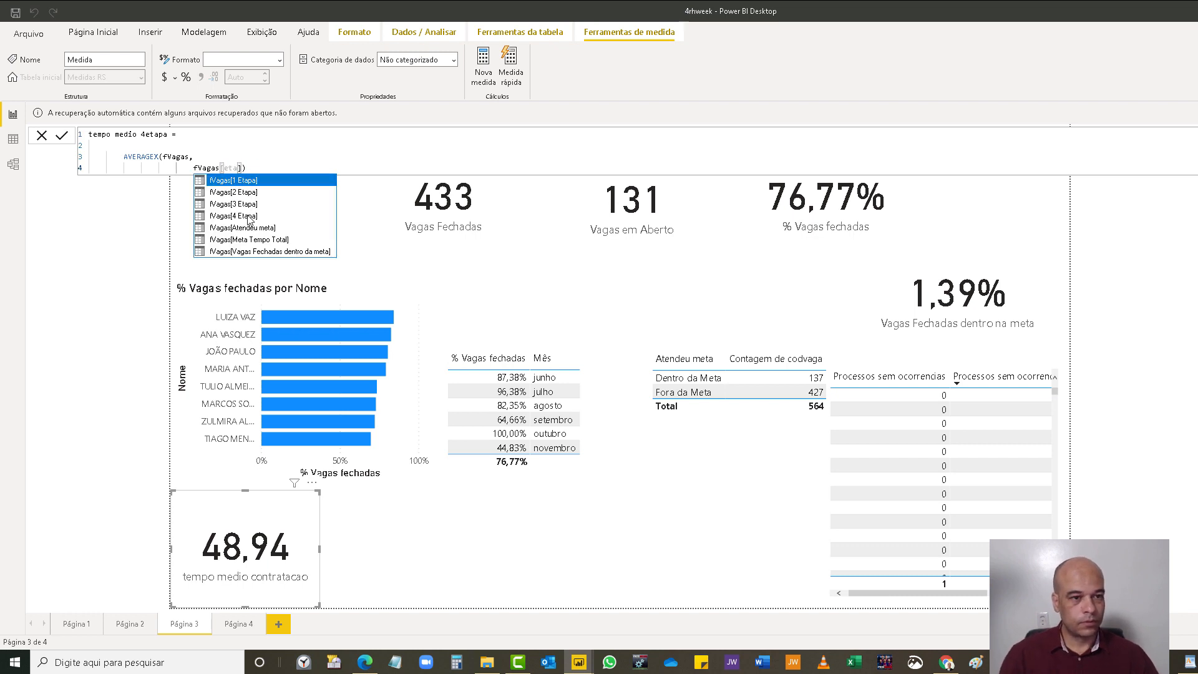
click(250, 215)
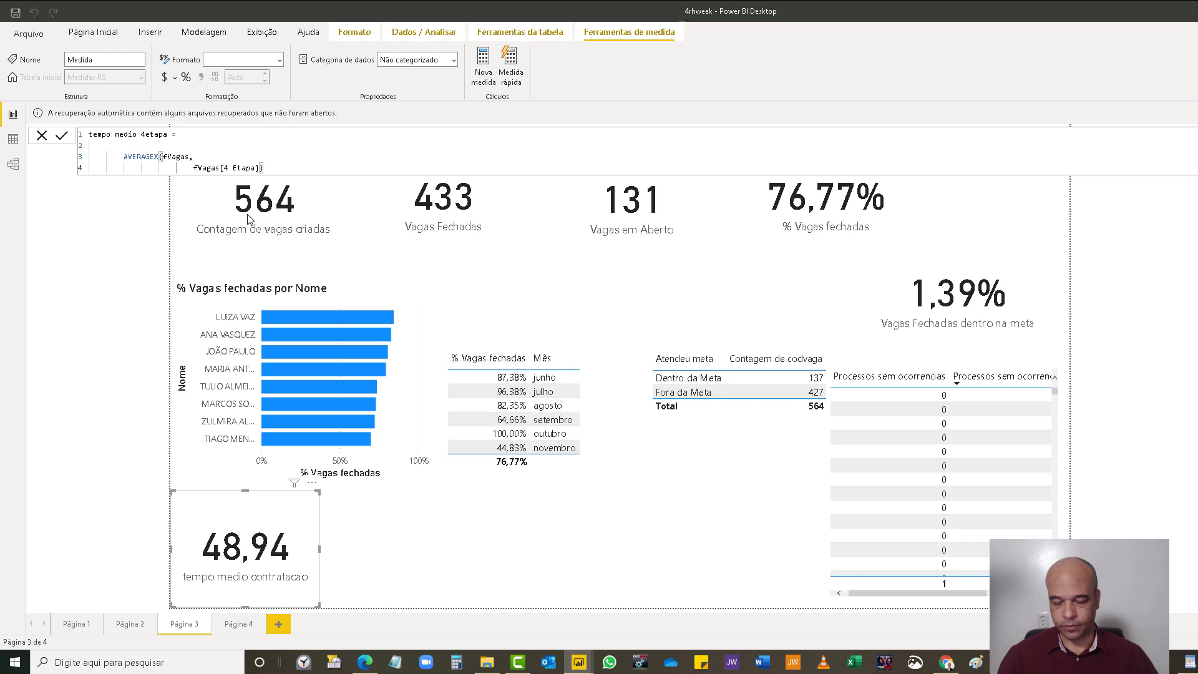
key(Return)
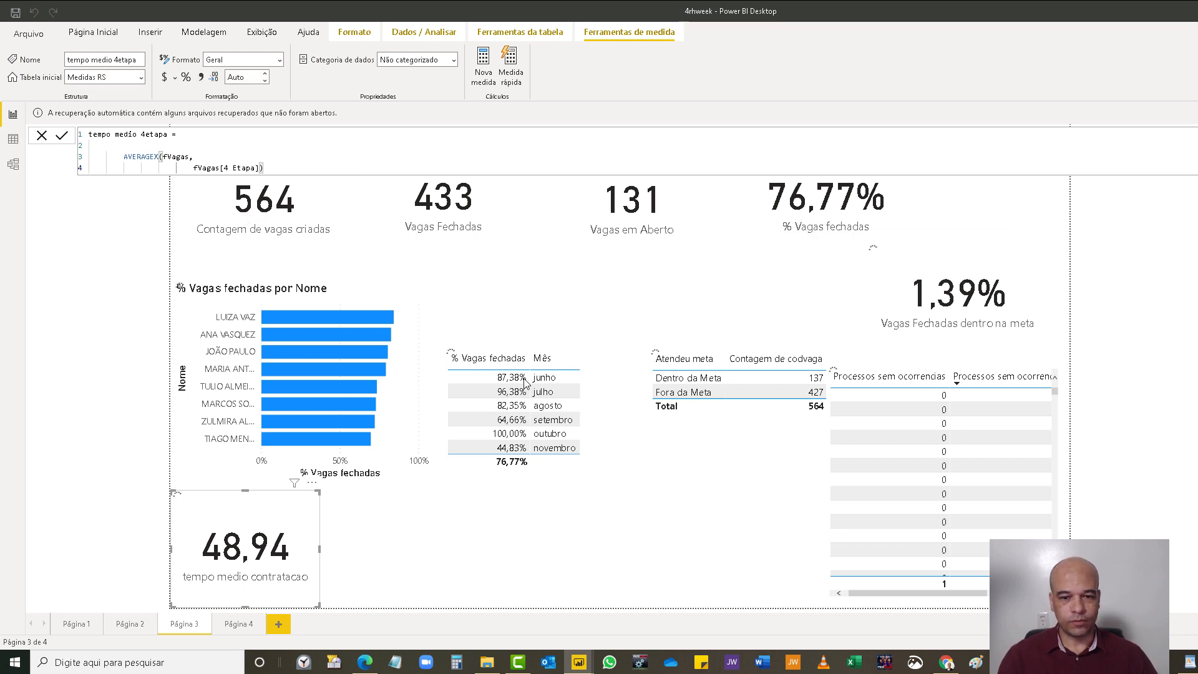
- Add a new report page and place the tempo medio 1Etapa, 2etapa, 3etapa and 4etapa measures on it as four side-by-side visuals
click(277, 623)
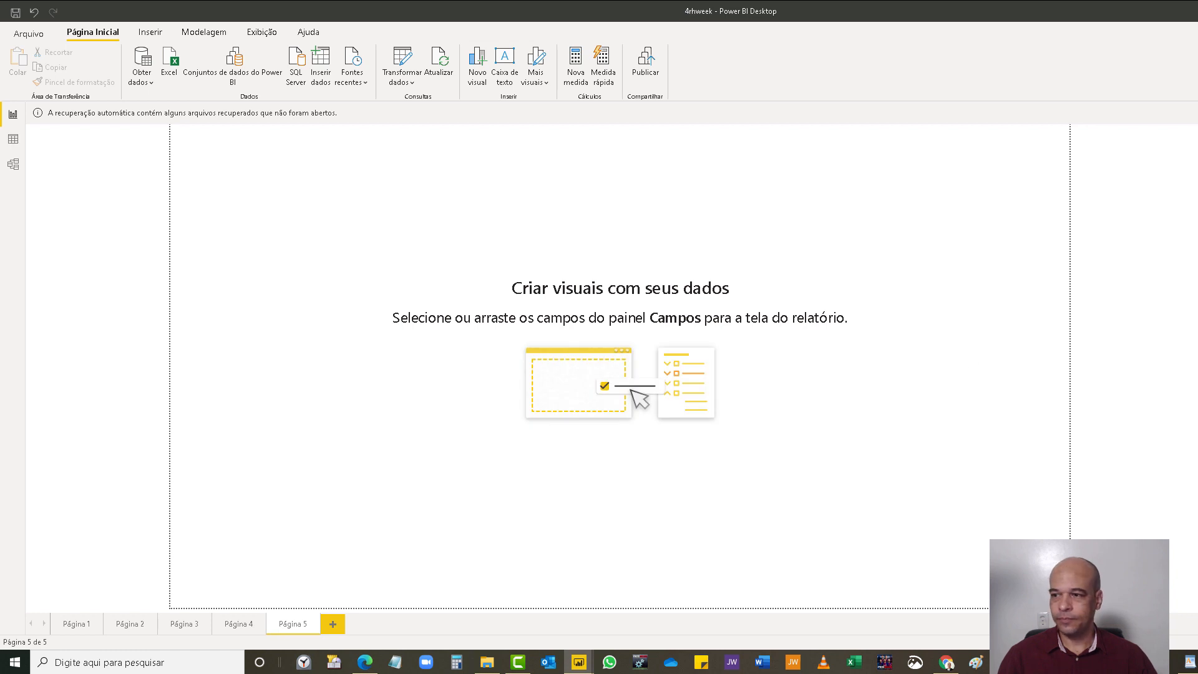
drag(1197, 293, 347, 272)
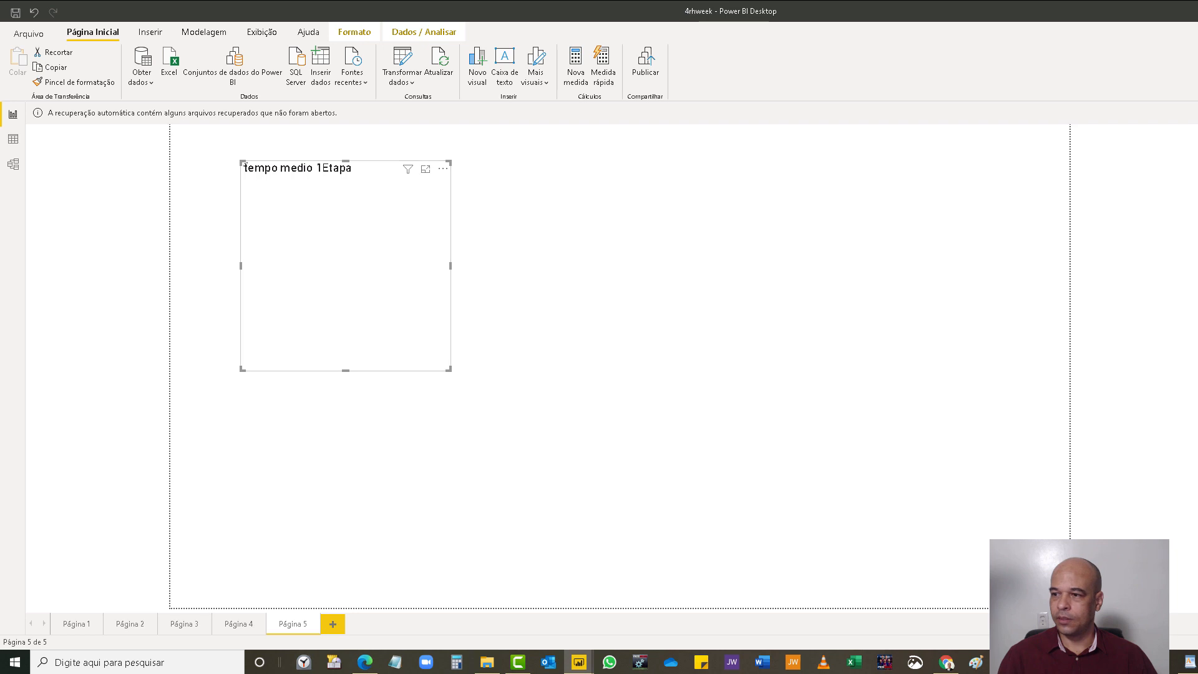
drag(1197, 280, 584, 245)
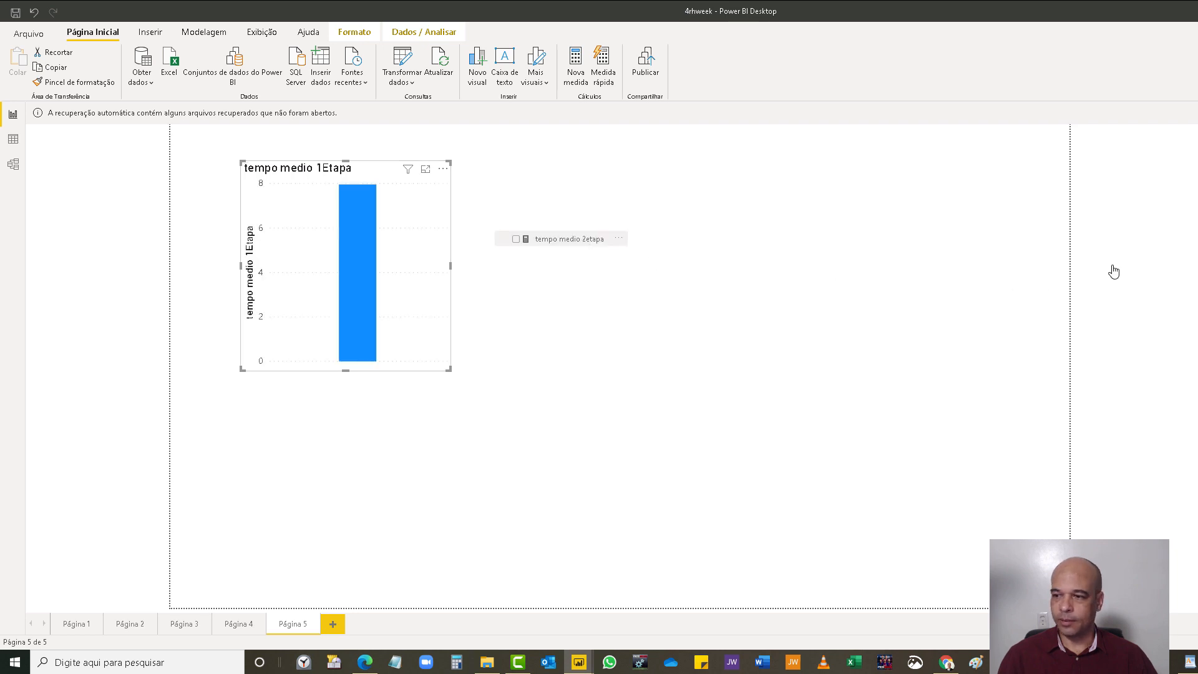
drag(960, 261, 1017, 294)
drag(811, 253, 811, 252)
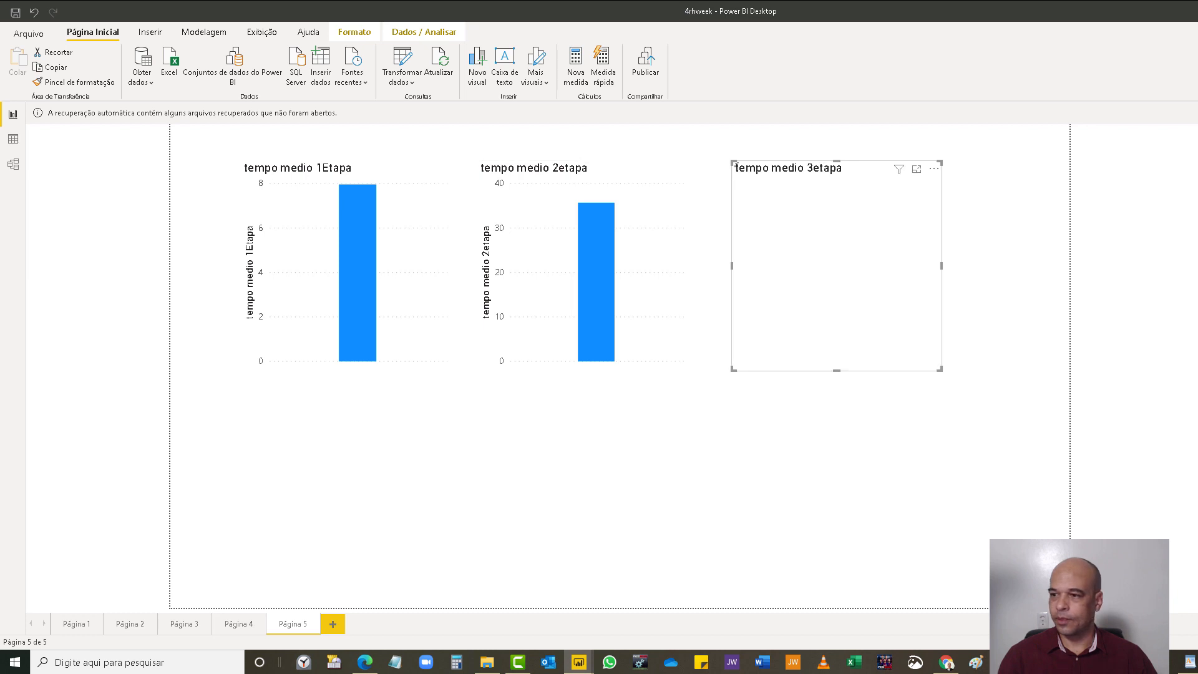
drag(1062, 278, 1059, 278)
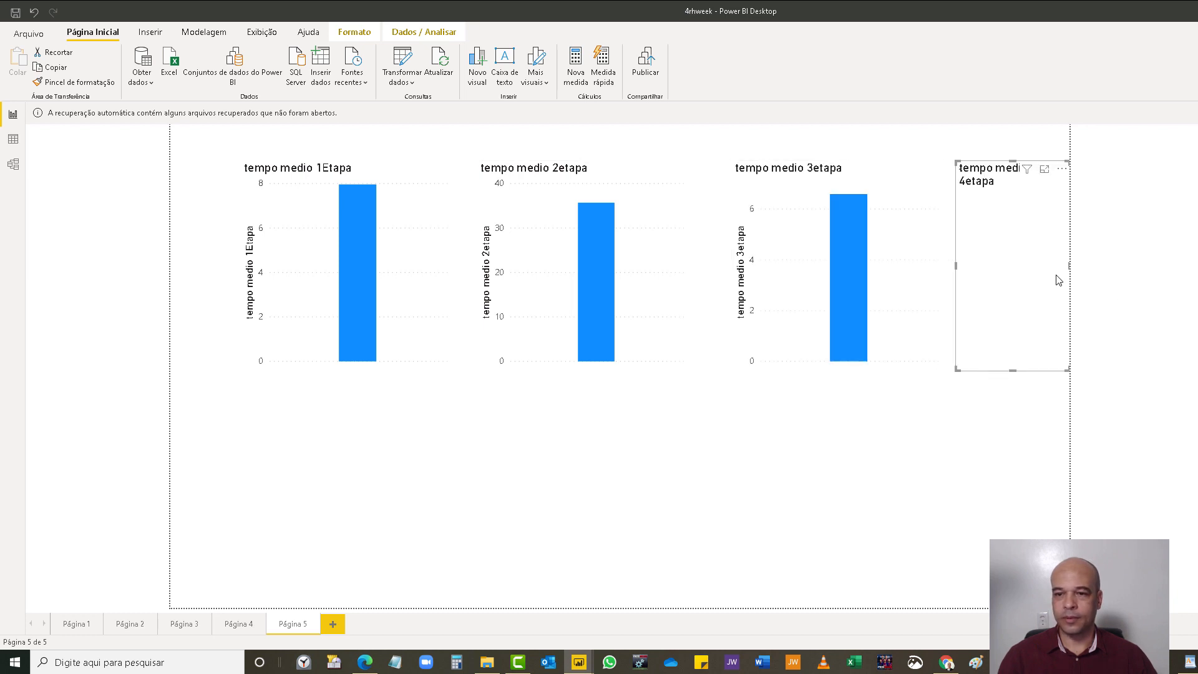
- Shift the four stage charts toward the page's left margin in one row and change the tempo medio 4etapa chart to a card
drag(349, 291, 278, 300)
drag(657, 316, 593, 312)
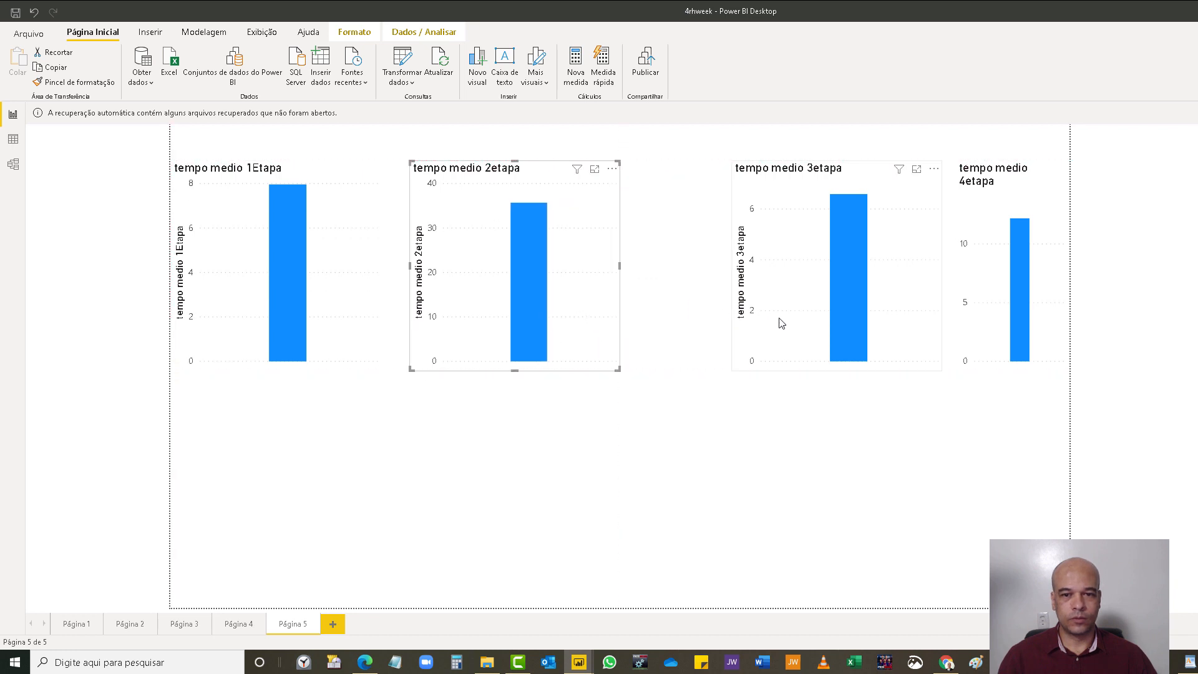
drag(735, 319, 711, 318)
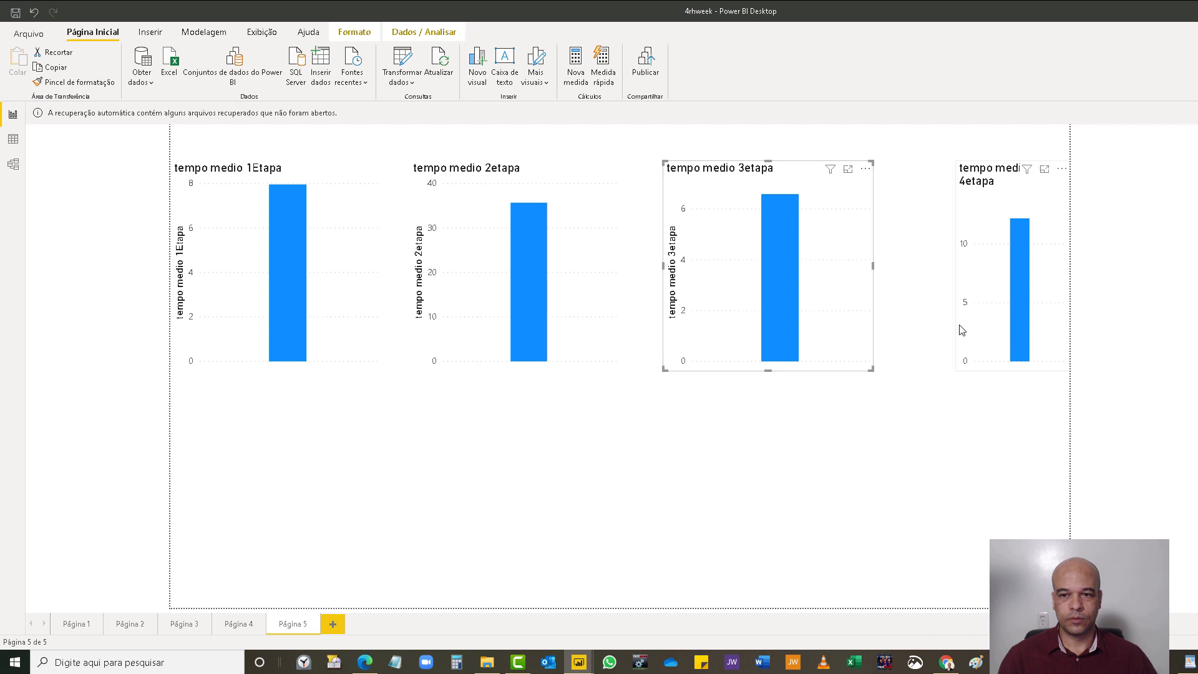
drag(960, 328, 908, 333)
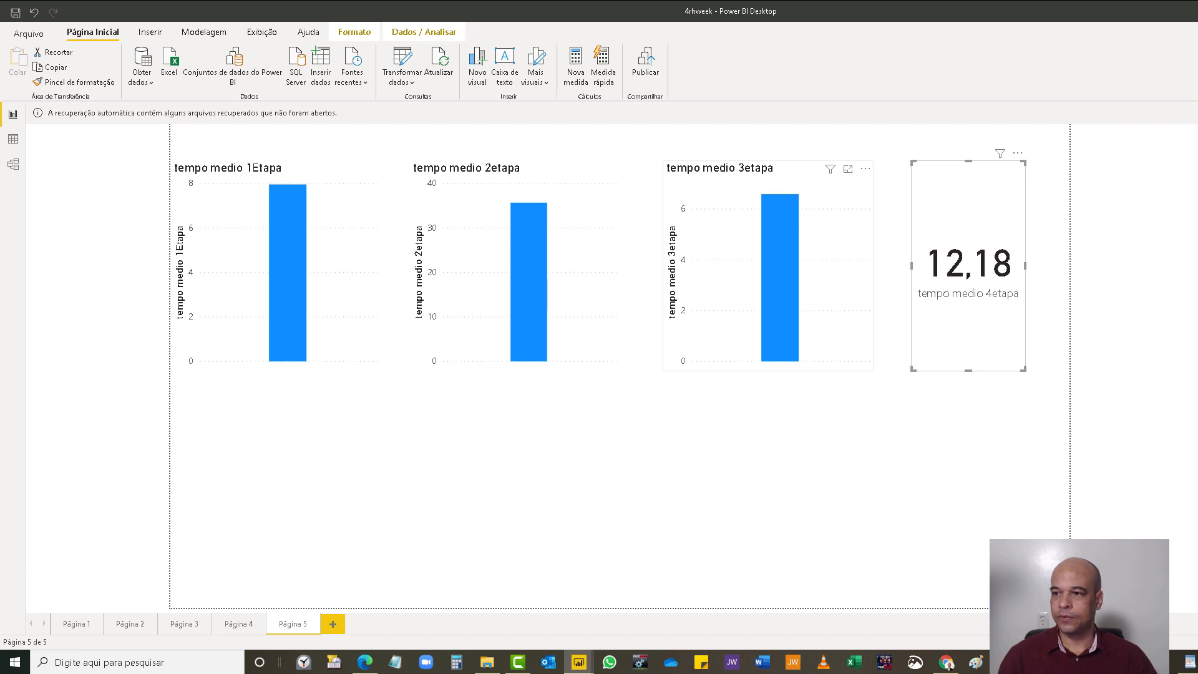
- Change the tempo medio 3etapa, 2etapa and 1Etapa charts to cards and slightly reduce the height of the 1Etapa card
click(781, 293)
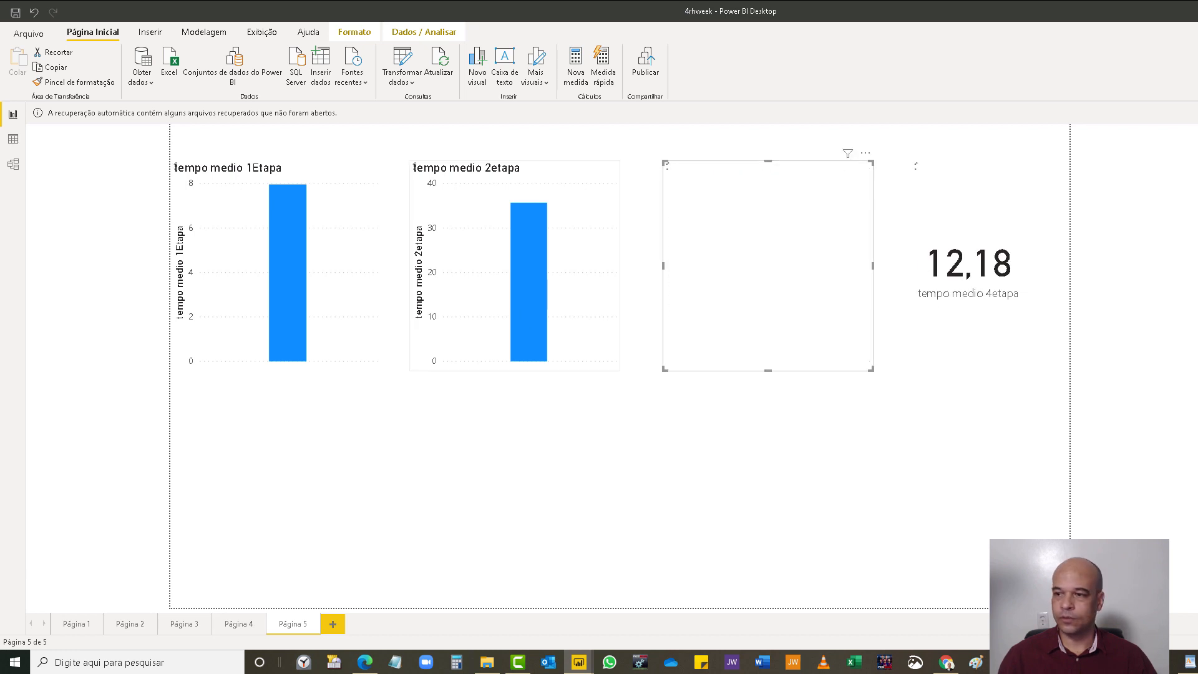
click(524, 260)
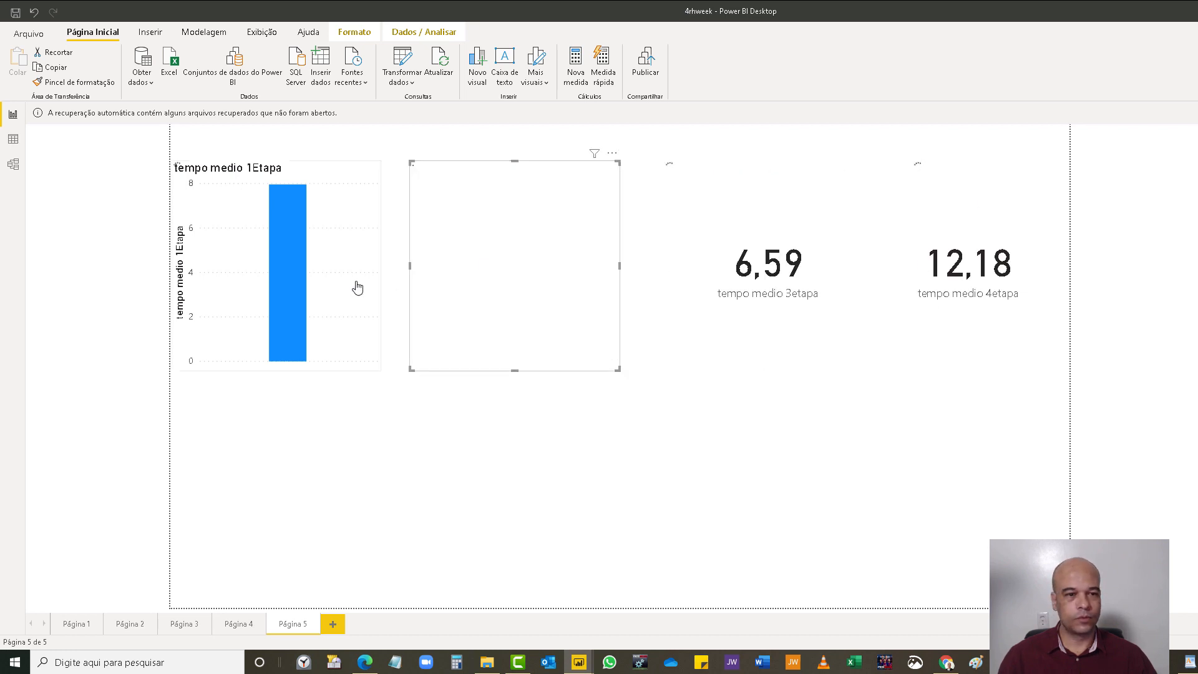
click(378, 367)
mouse_move(273, 368)
mouse_down()
mouse_move(272, 356)
mouse_move(270, 370)
mouse_up()
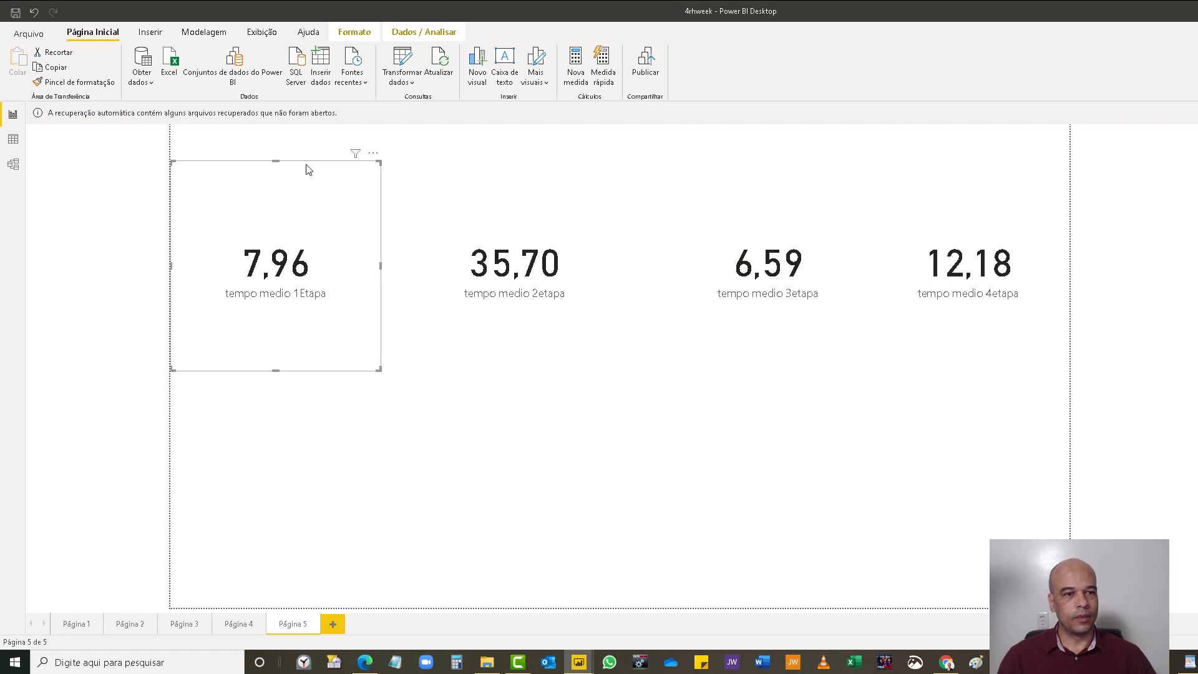
drag(277, 168, 275, 177)
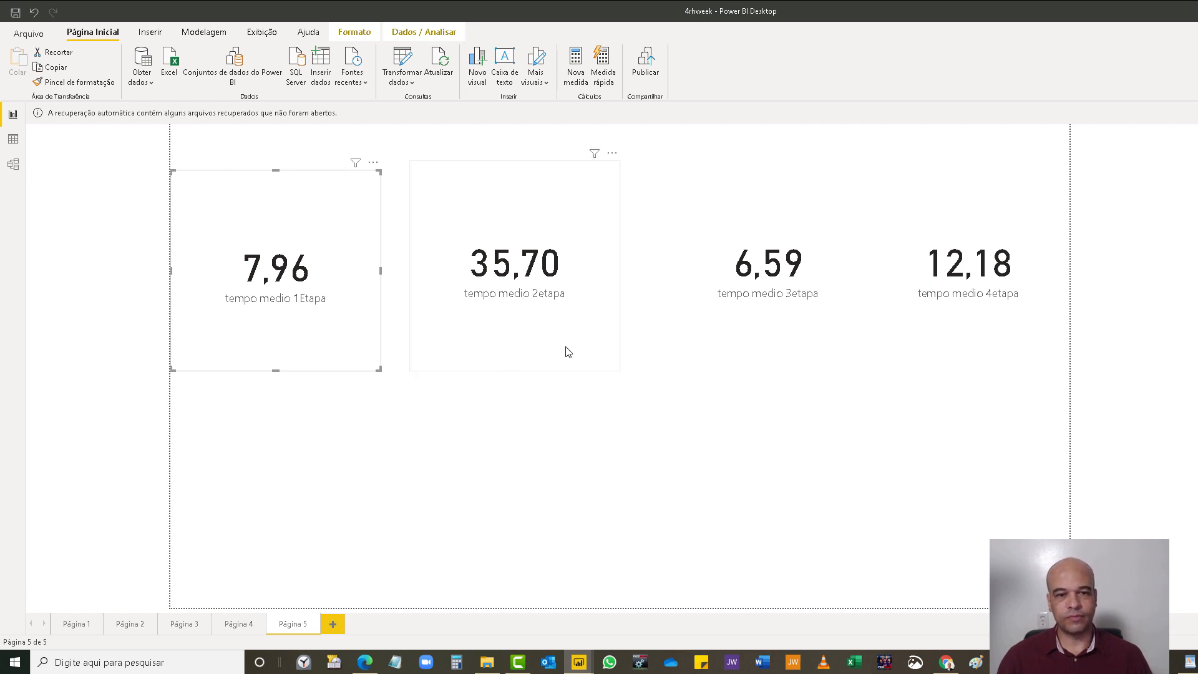
- Remove the unopened auto-recovered files and add the tempo medio contratacao measure as a card centred below the four stage cards
click(575, 368)
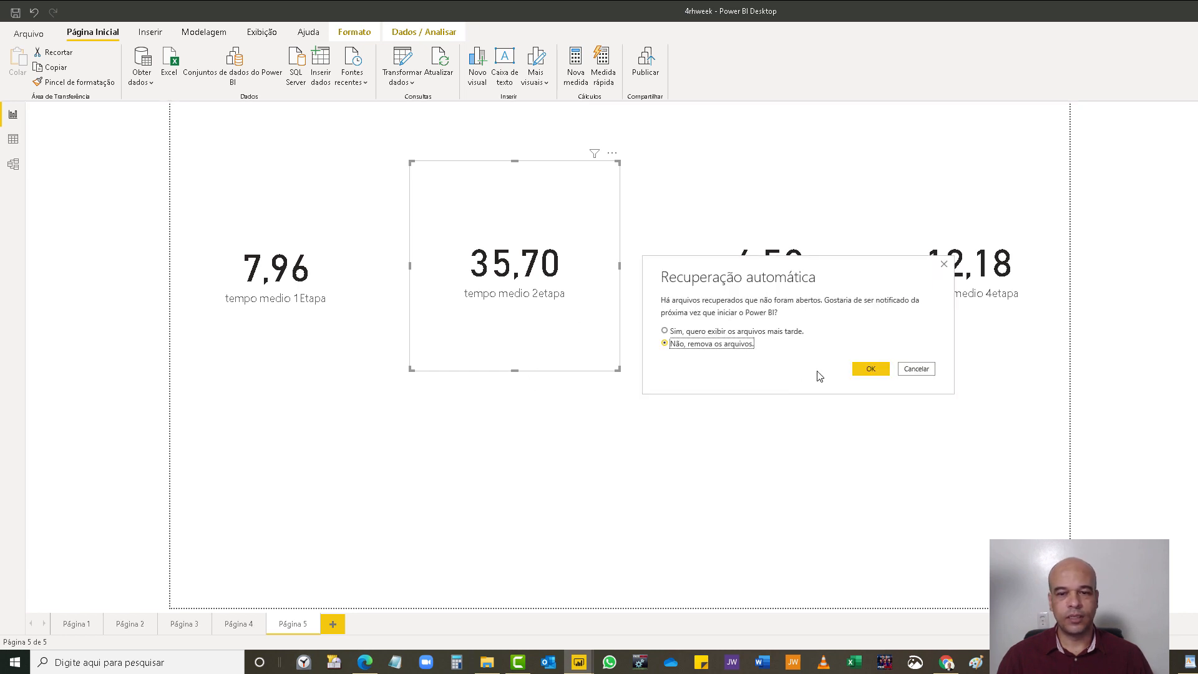
click(869, 369)
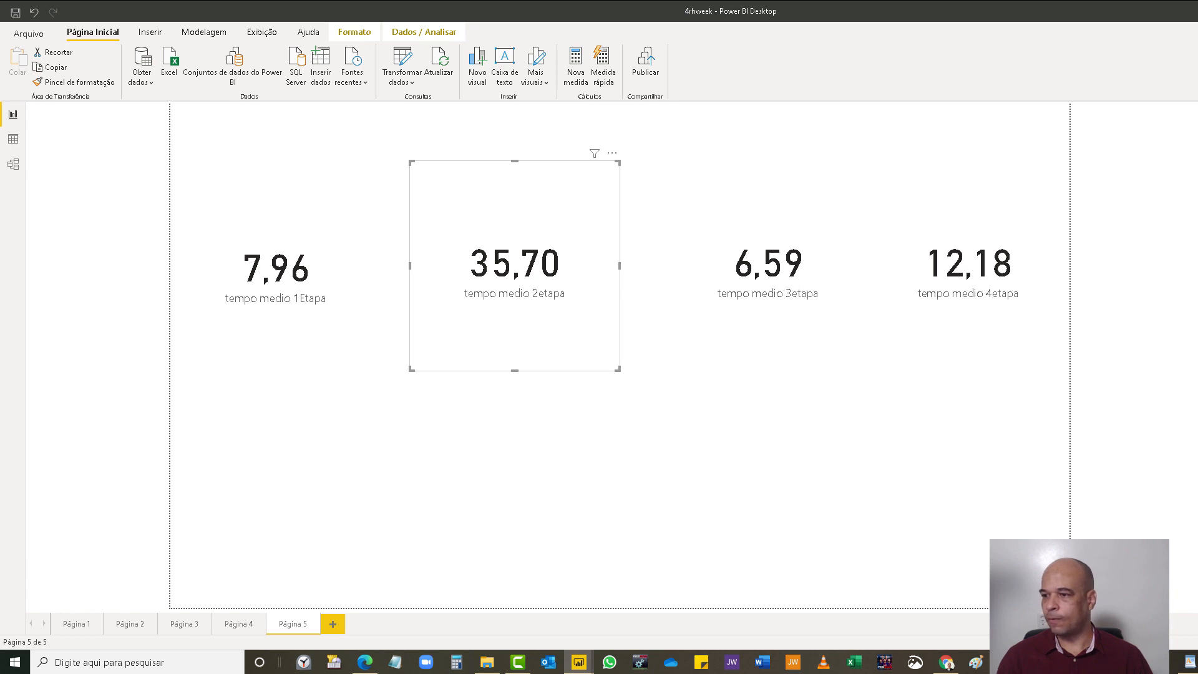
drag(694, 410, 609, 424)
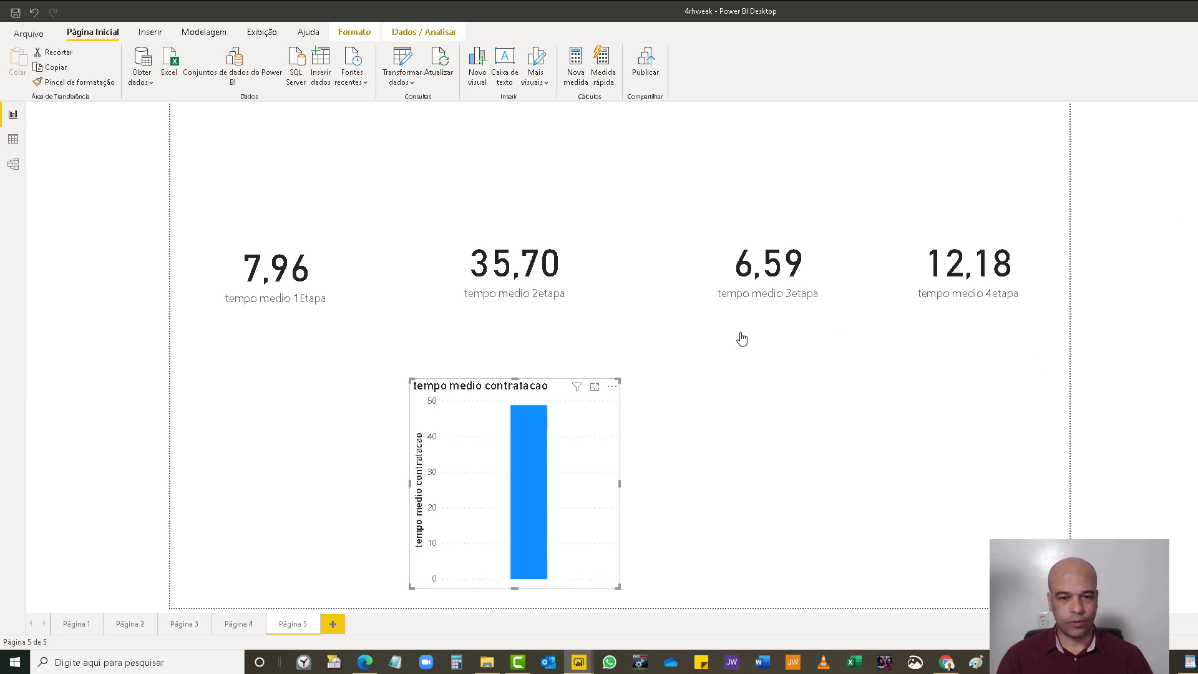
drag(609, 435, 719, 393)
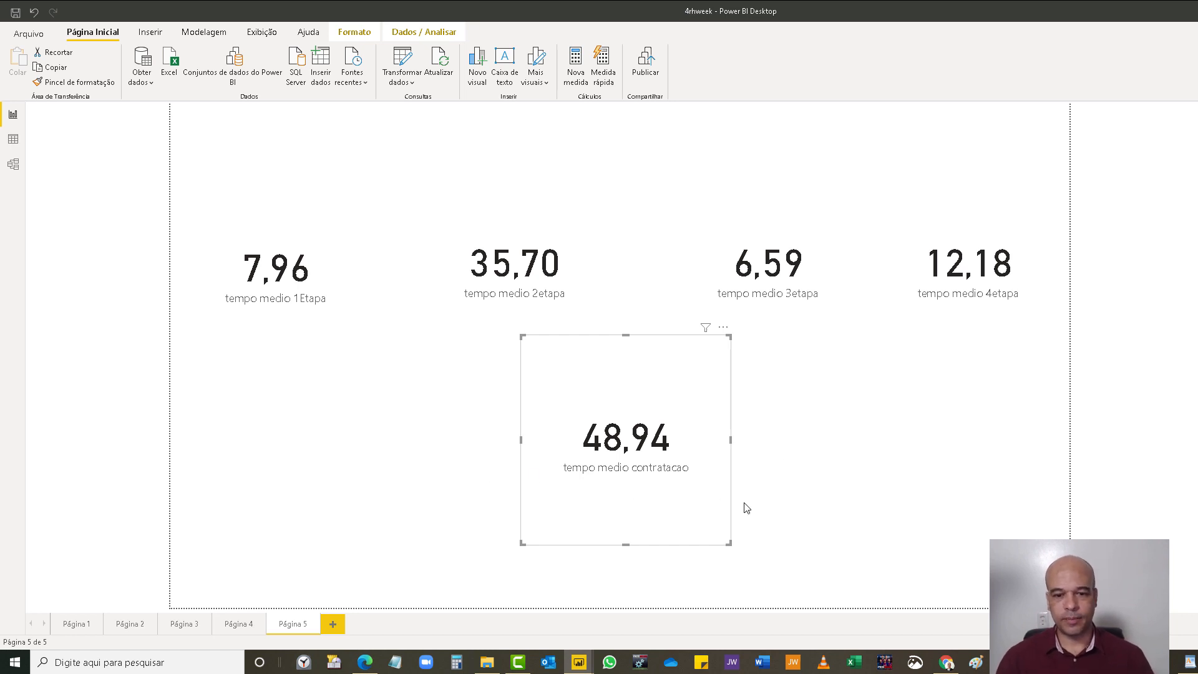
- Switch to the anotações.rtf notes in WordPad and make the selected text "e por cada etapa" bold
click(1189, 662)
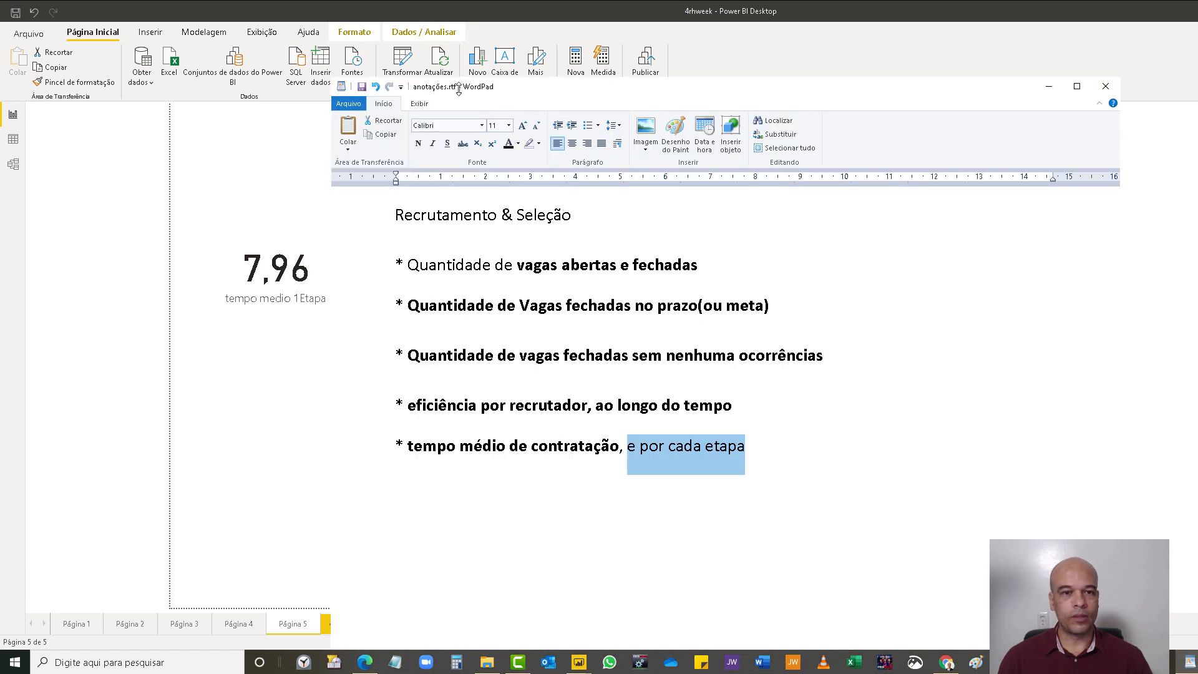
click(418, 144)
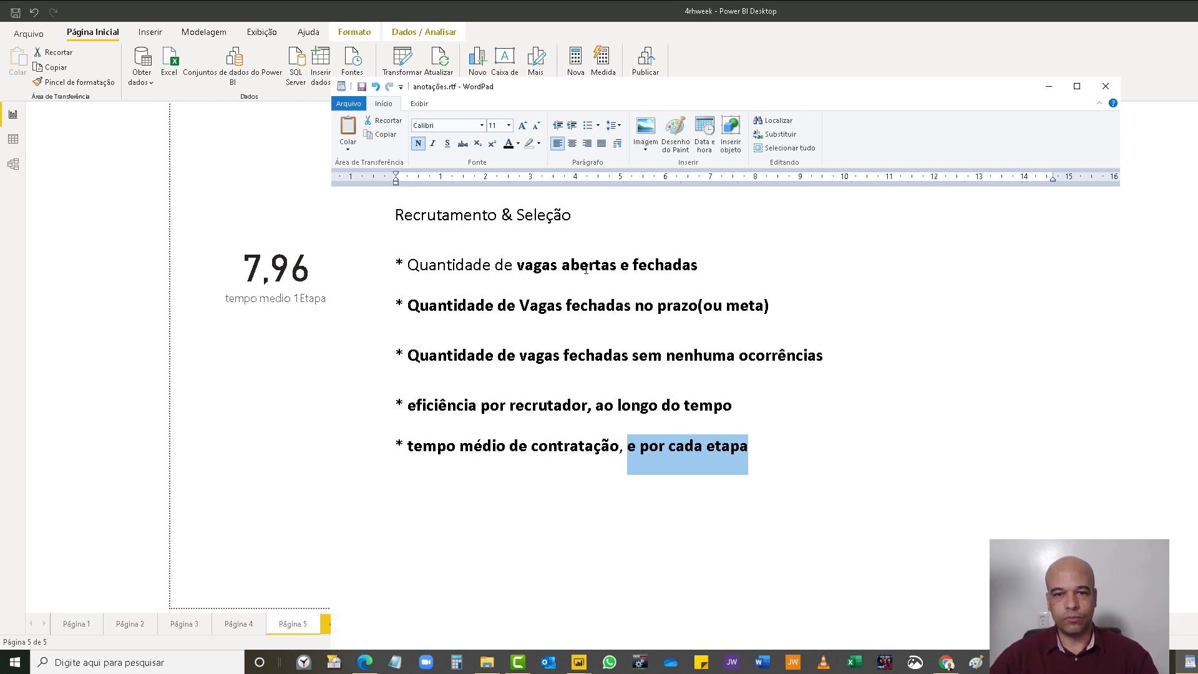
- Switch to the INDICADORES DE RH - whiteNeon Hotmart report in Power BI and return to its HORAS EXTRAS page
click(579, 662)
click(536, 620)
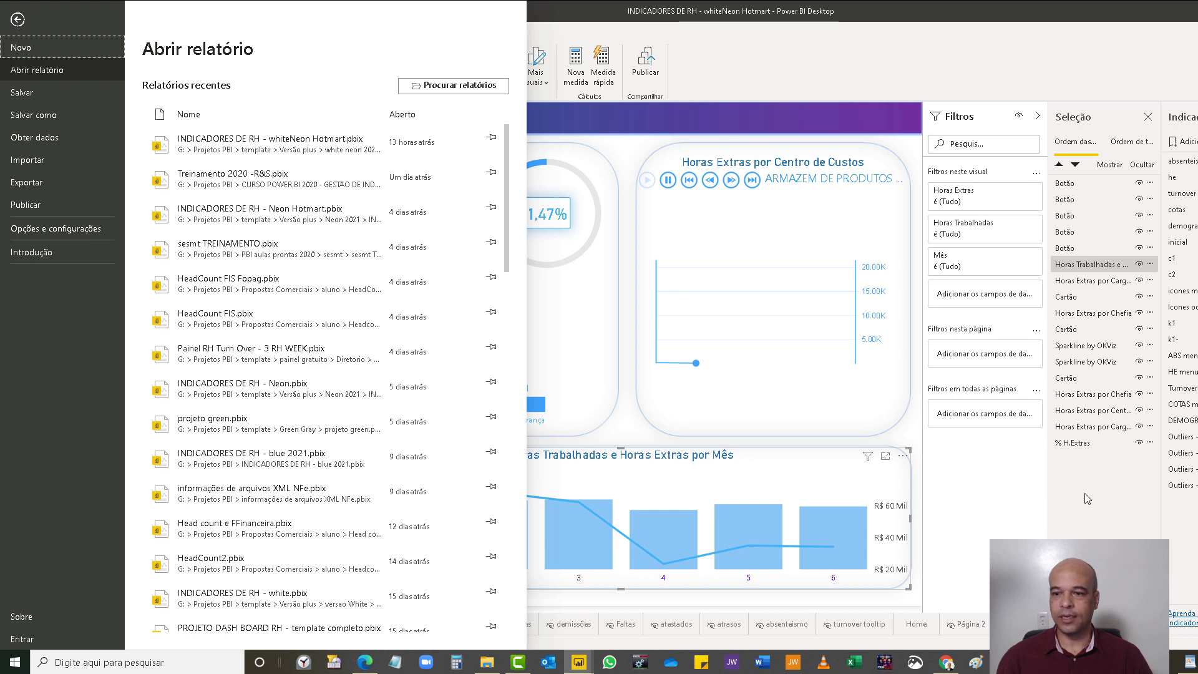
key(Escape)
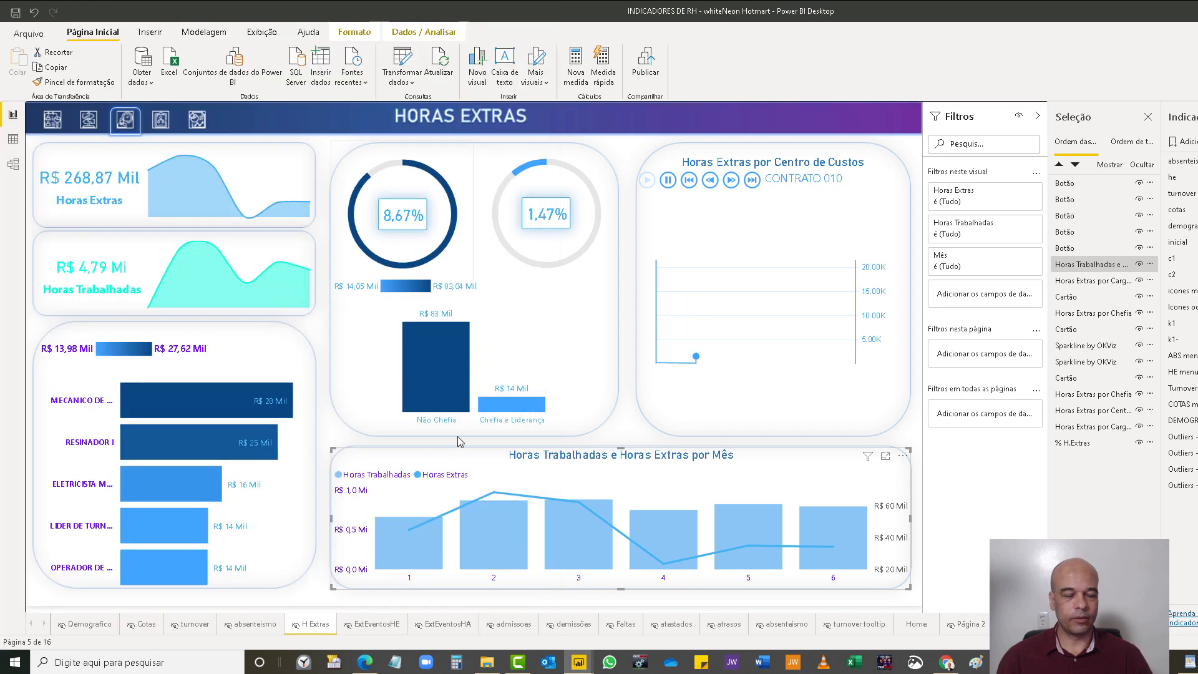